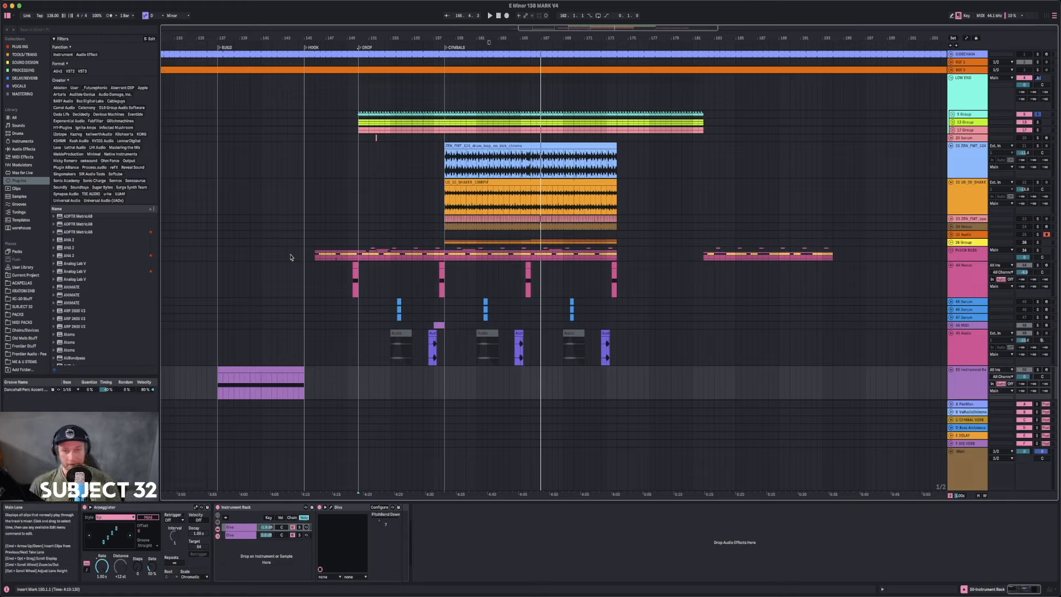
- Select the hook and drop bass clips, clear the selection, and play the arrangement from the DROP marker
{"action": "left_click_drag", "start_coordinate": [302, 256], "coordinate": [620, 261]}
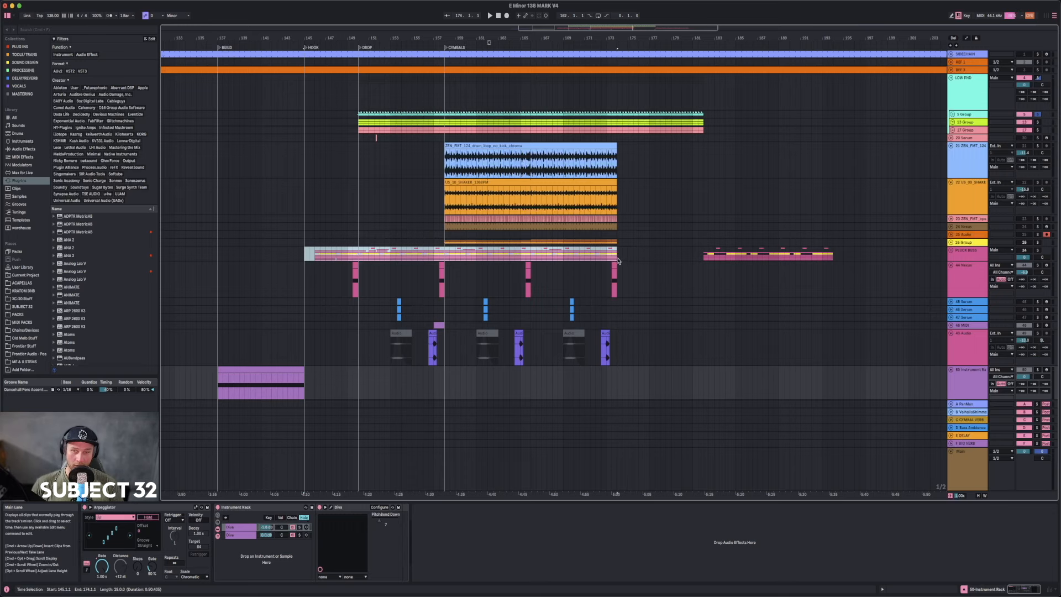
{"action": "left_click", "coordinate": [317, 242]}
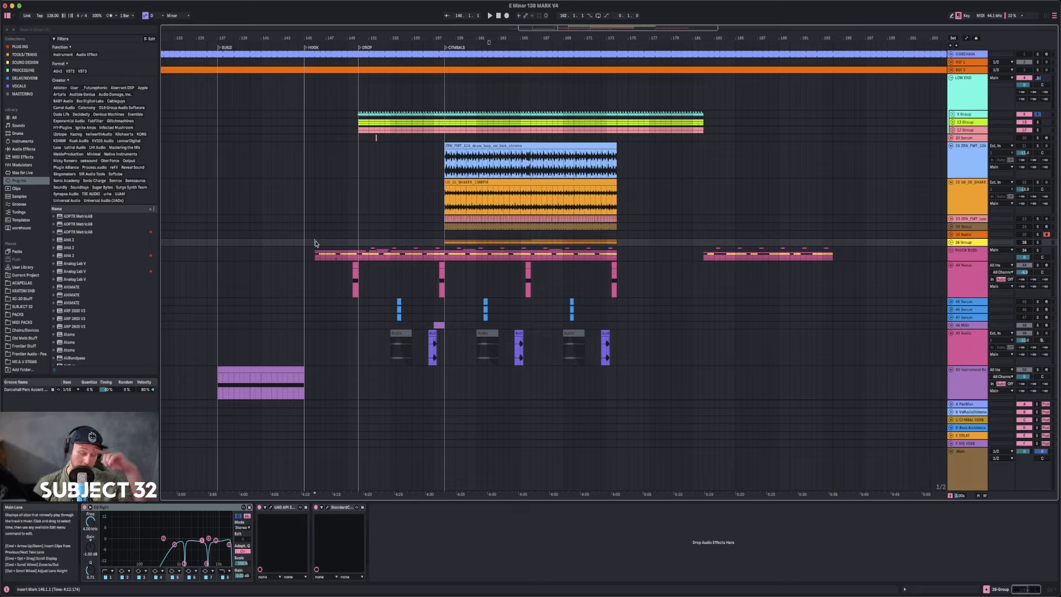
{"action": "left_click", "coordinate": [356, 94]}
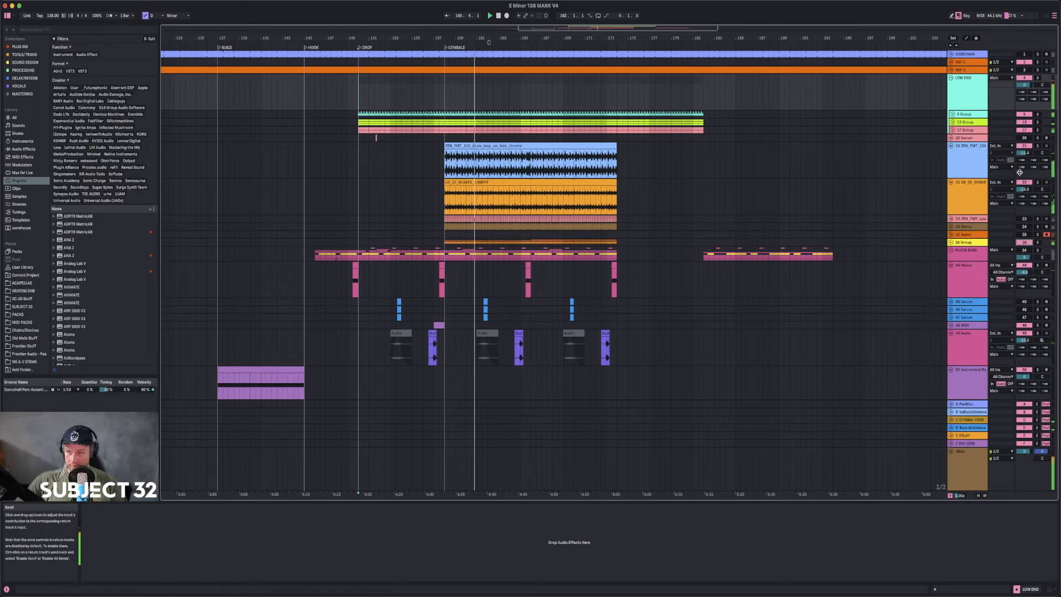
- Adjust the volume and panning of the ZEN_FMT_124 drum loop track during playback
{"action": "left_click", "coordinate": [1022, 148]}
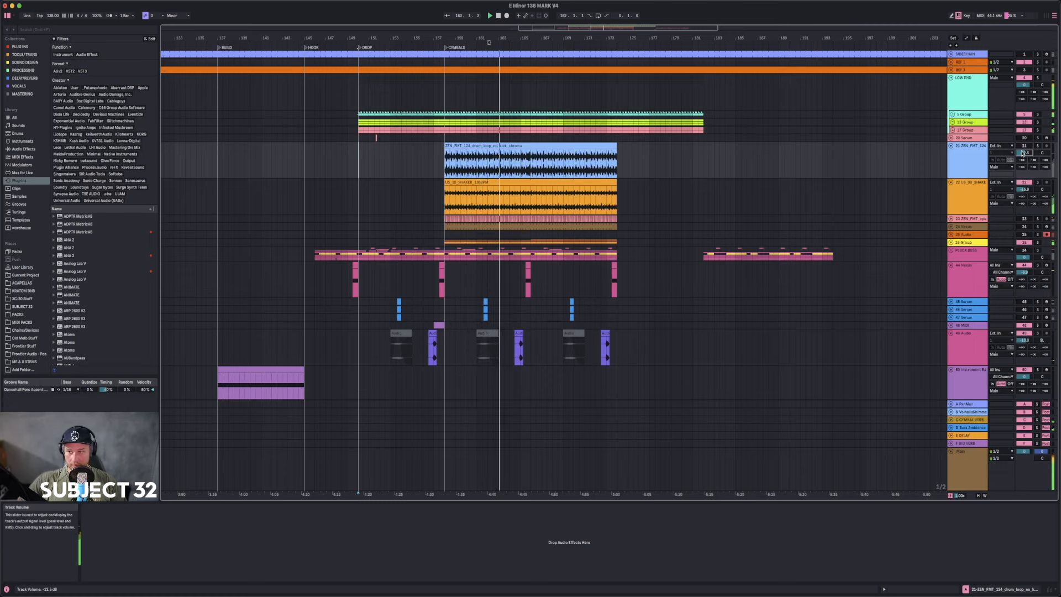
{"action": "key", "text": "Up"}
{"action": "left_click", "coordinate": [1024, 147]}
{"action": "mouse_move", "coordinate": [1043, 153]}
{"action": "left_mouse_down"}
{"action": "mouse_move", "coordinate": [1043, 143]}
{"action": "mouse_move", "coordinate": [1043, 169]}
{"action": "mouse_move", "coordinate": [1024, 158]}
{"action": "left_mouse_up"}
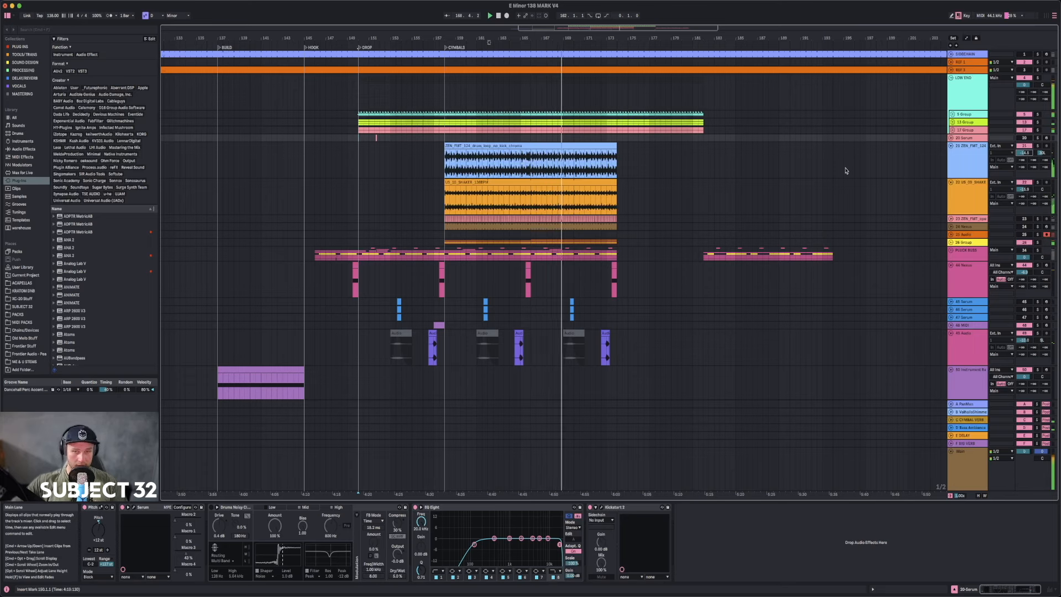
- Unfold the yellow percussion group (26-Group) and solo its 27 Audio track
{"action": "left_click", "coordinate": [962, 242]}
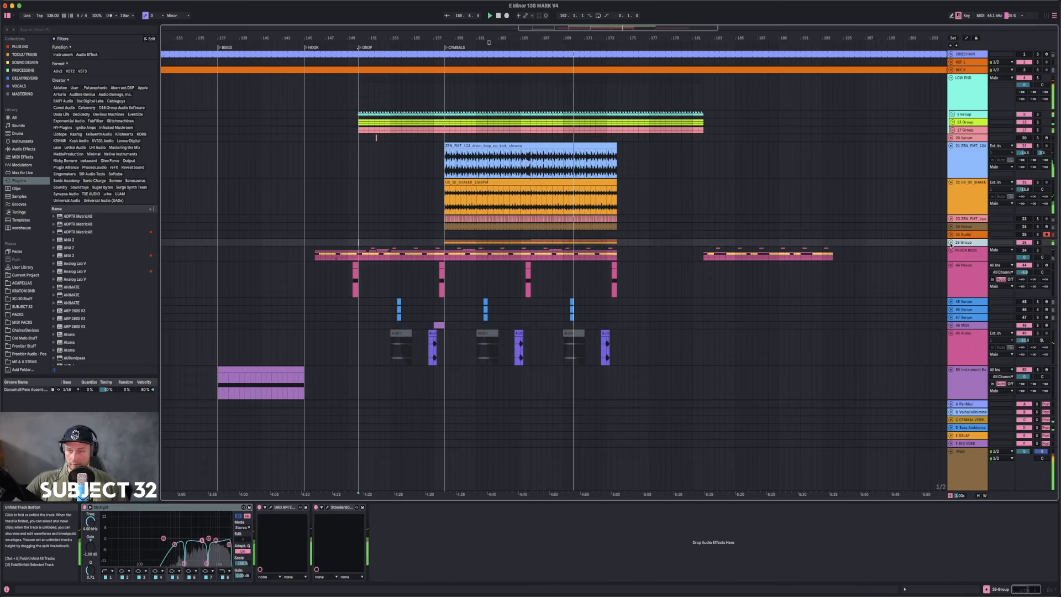
{"action": "left_click", "coordinate": [950, 243]}
{"action": "scroll", "coordinate": [961, 249], "scroll_direction": "down", "scroll_amount": 2}
{"action": "left_click", "coordinate": [972, 253]}
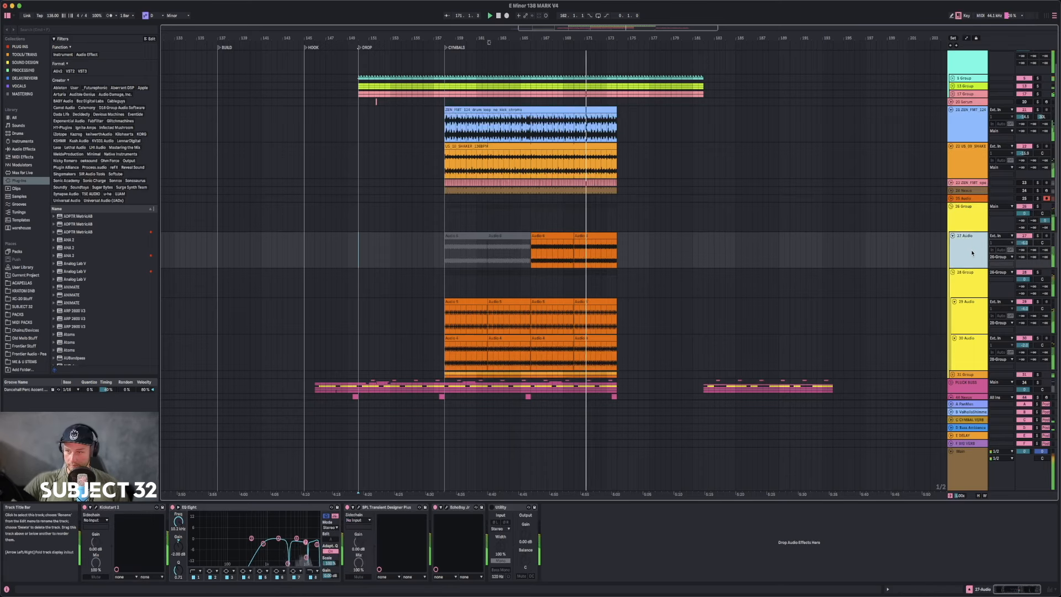
{"action": "left_click", "coordinate": [1038, 236]}
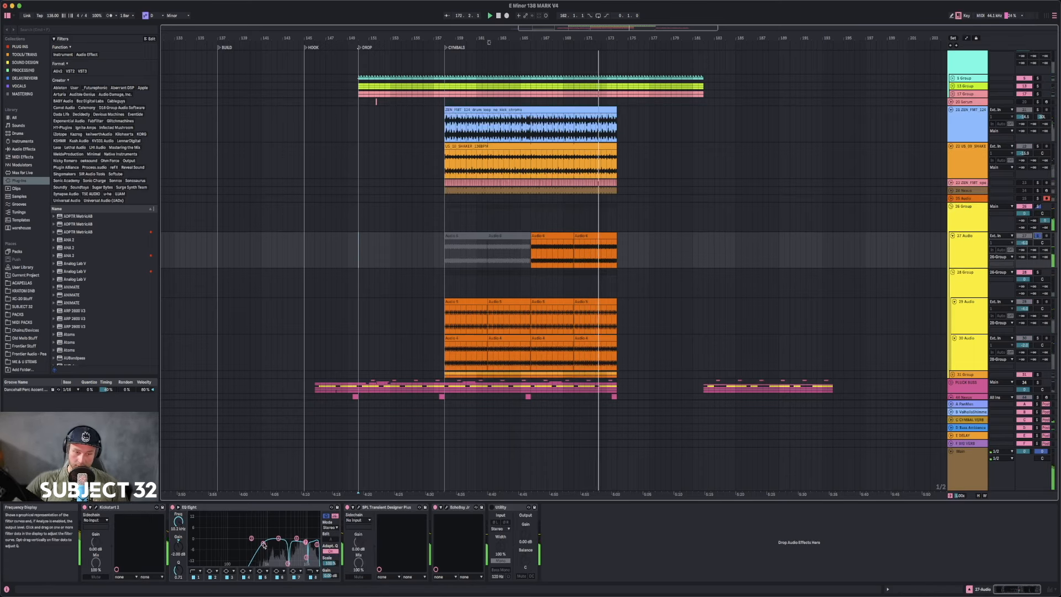
- Lower the low-cut frequency in the EQ Eight on 27 Audio using its expanded display, and collapse the display
{"action": "left_click", "coordinate": [179, 508]}
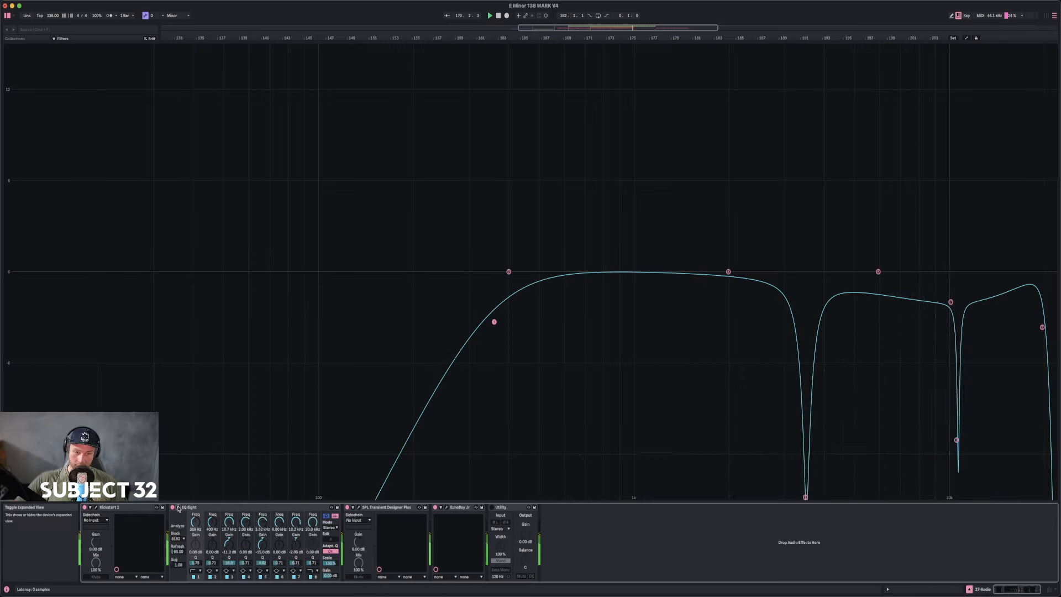
{"action": "left_click_drag", "start_coordinate": [494, 321], "coordinate": [482, 323]}
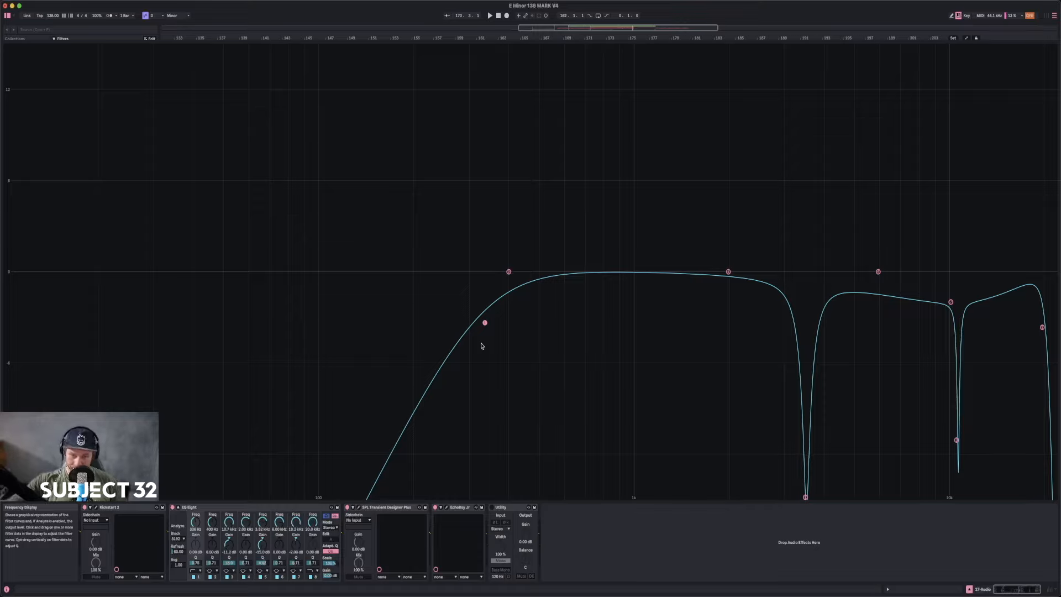
{"action": "left_click_drag", "start_coordinate": [485, 324], "coordinate": [465, 322]}
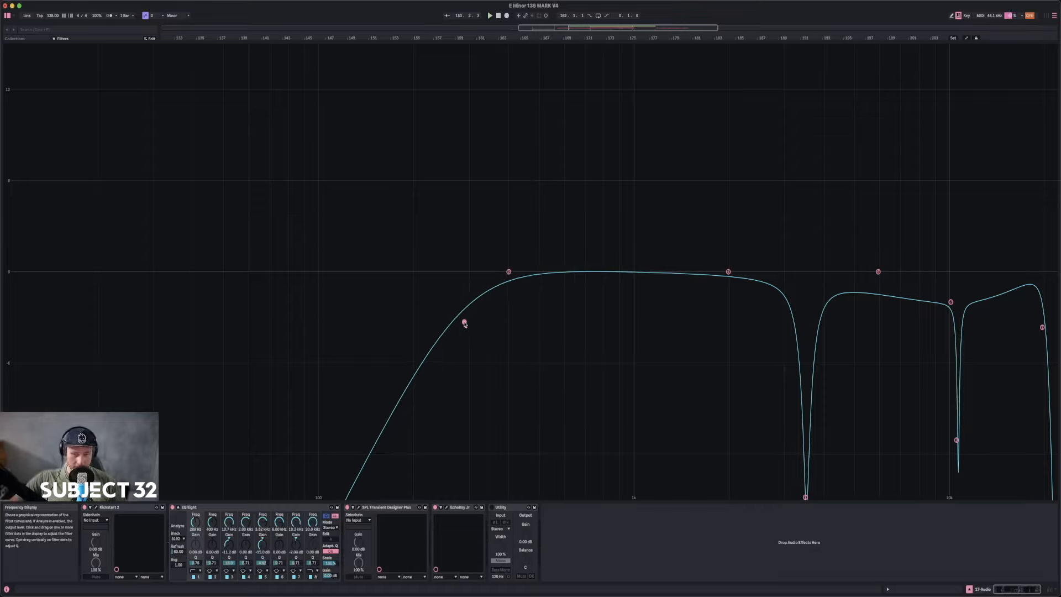
{"action": "left_click", "coordinate": [177, 507]}
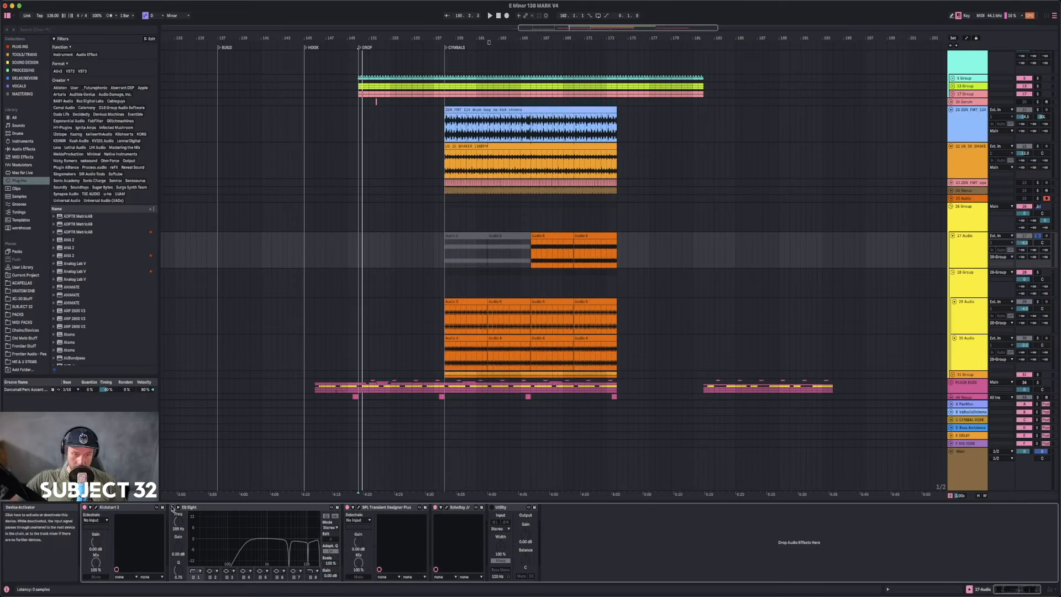
- Play from bar 166 and fine-tune the low-cut frequency of 27 Audio's EQ Eight with audition mode
{"action": "left_click", "coordinate": [535, 374]}
{"action": "key", "text": "space"}
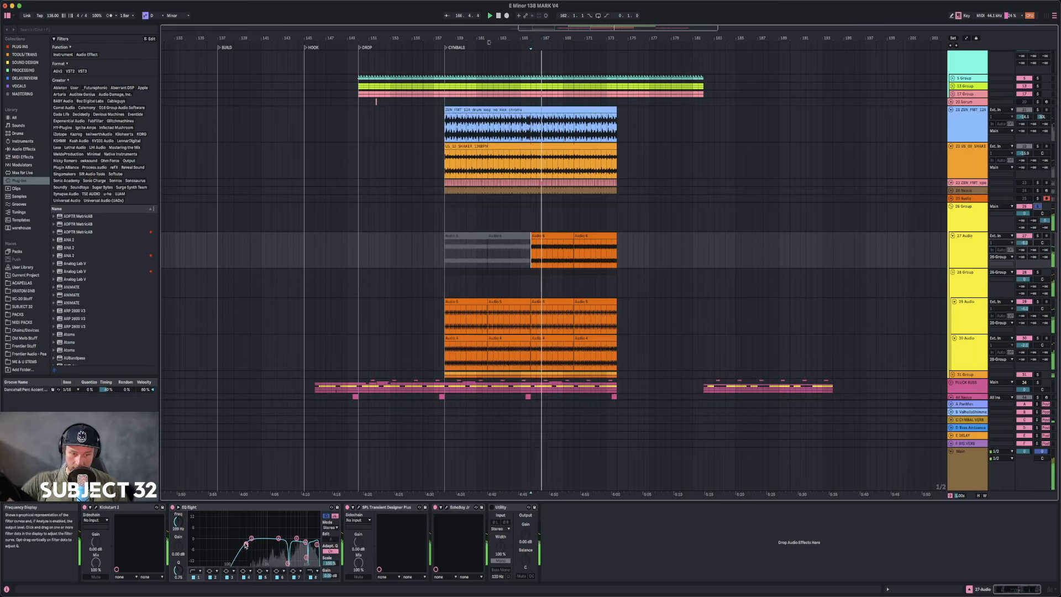
{"action": "mouse_move", "coordinate": [246, 544]}
{"action": "left_mouse_down"}
{"action": "mouse_move", "coordinate": [274, 544]}
{"action": "mouse_move", "coordinate": [246, 544]}
{"action": "left_mouse_up"}
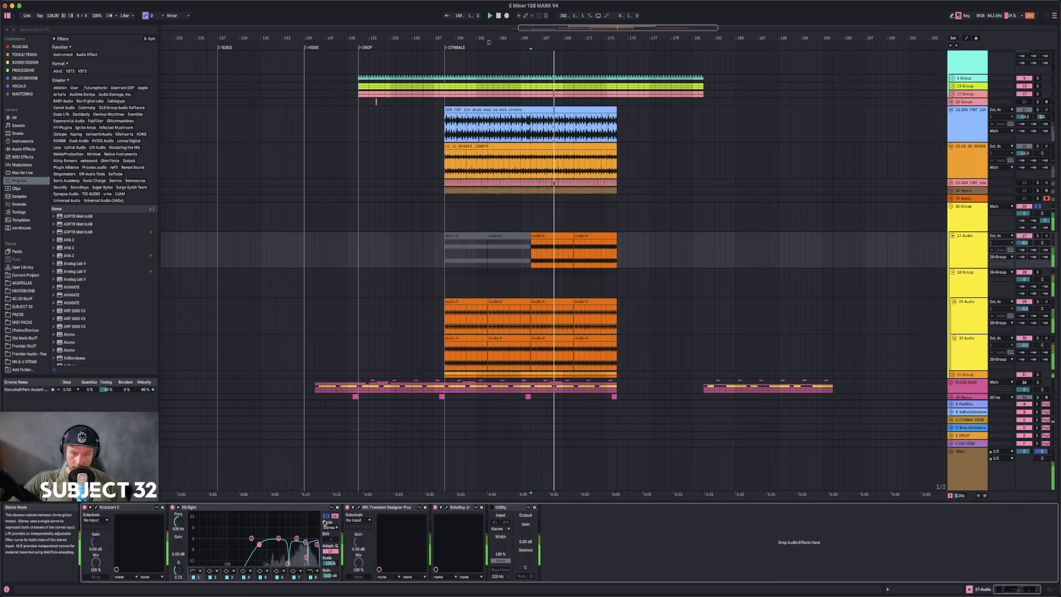
{"action": "left_click", "coordinate": [326, 516]}
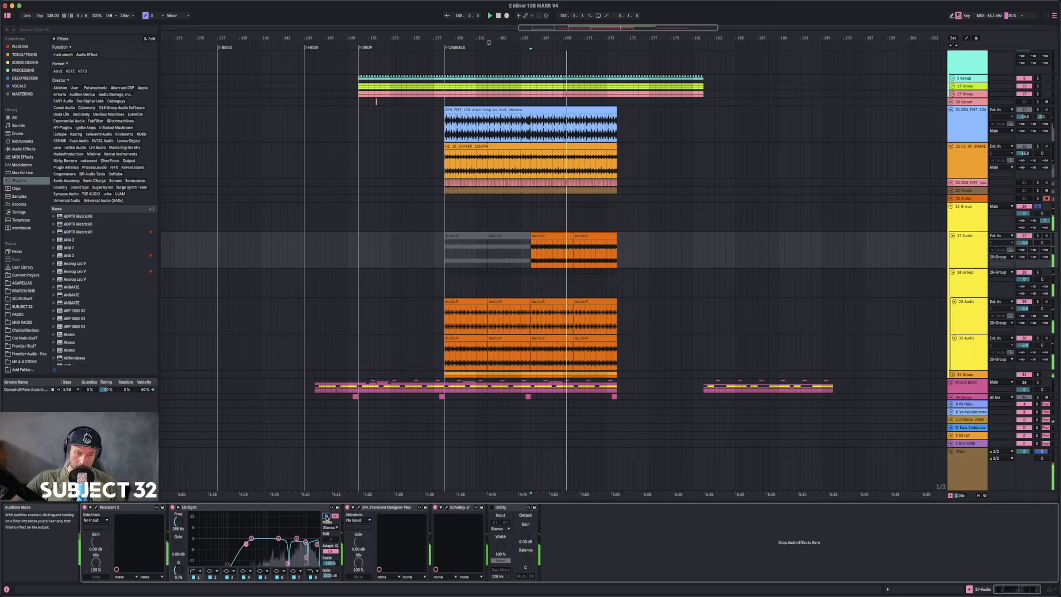
{"action": "left_click_drag", "start_coordinate": [246, 544], "coordinate": [249, 545]}
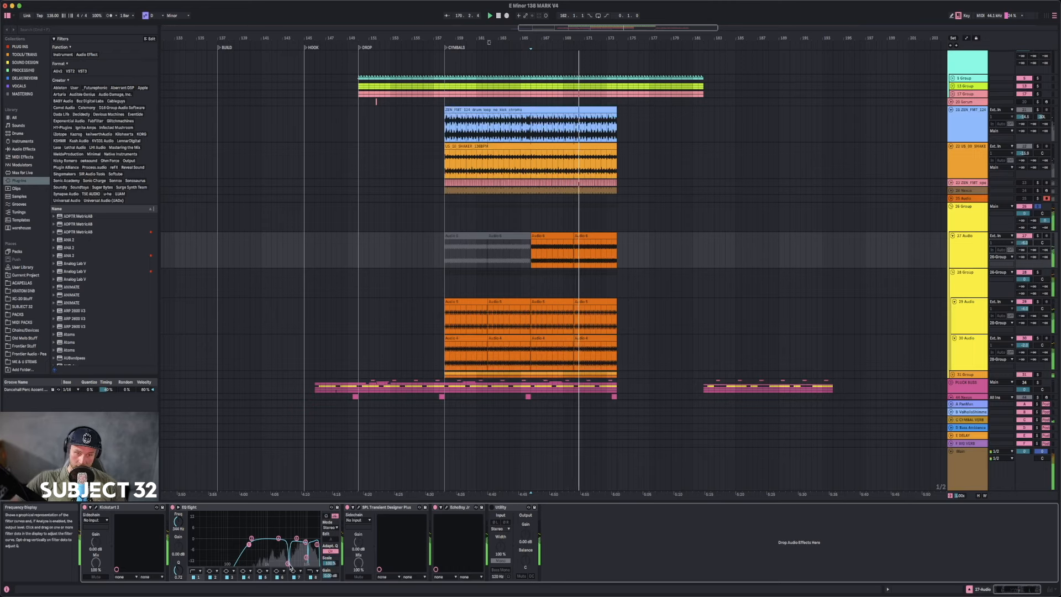
- Narrow the EQ Eight notch near 3.5 kHz on 27 Audio and review the gain of the notch near 10 kHz
{"action": "left_click", "coordinate": [287, 563]}
{"action": "left_click", "coordinate": [326, 516]}
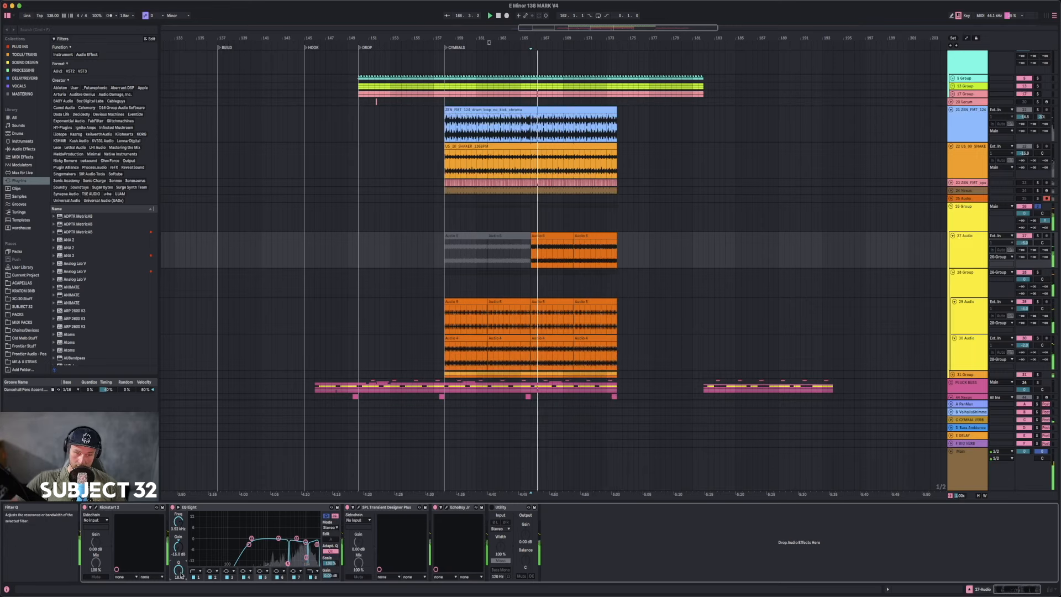
{"action": "left_click", "coordinate": [262, 578]}
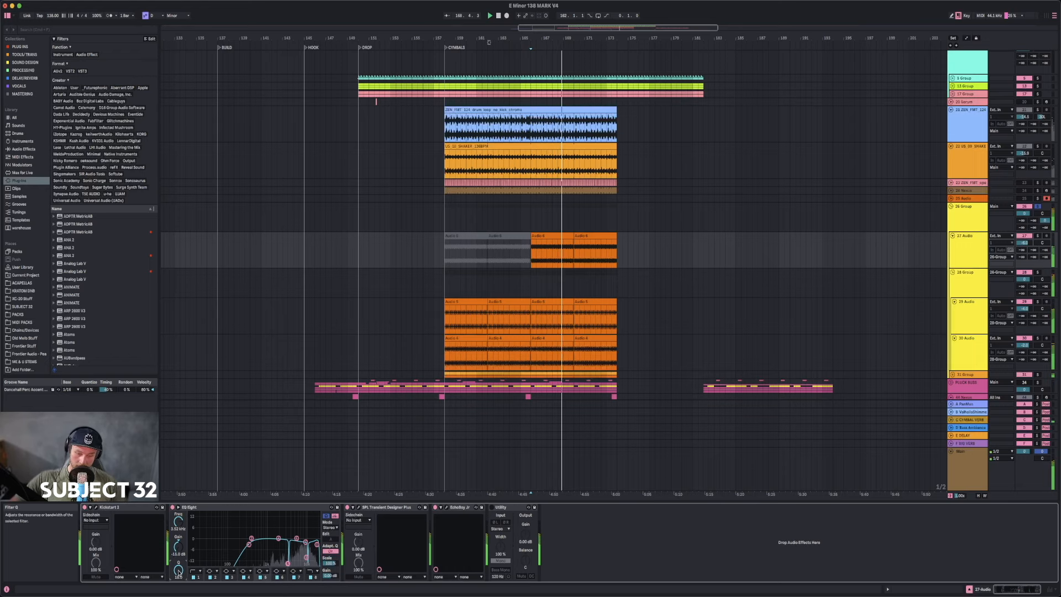
{"action": "left_click", "coordinate": [305, 542]}
{"action": "left_click", "coordinate": [306, 557]}
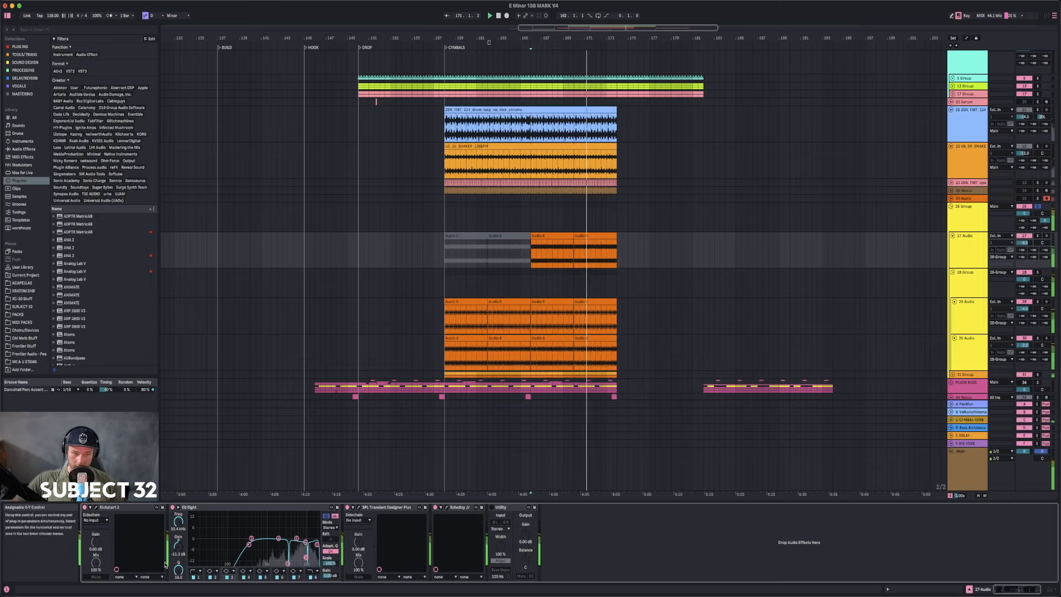
{"action": "mouse_move", "coordinate": [178, 546]}
{"action": "left_mouse_down"}
{"action": "mouse_move", "coordinate": [178, 506]}
{"action": "mouse_move", "coordinate": [178, 546]}
{"action": "left_mouse_up"}
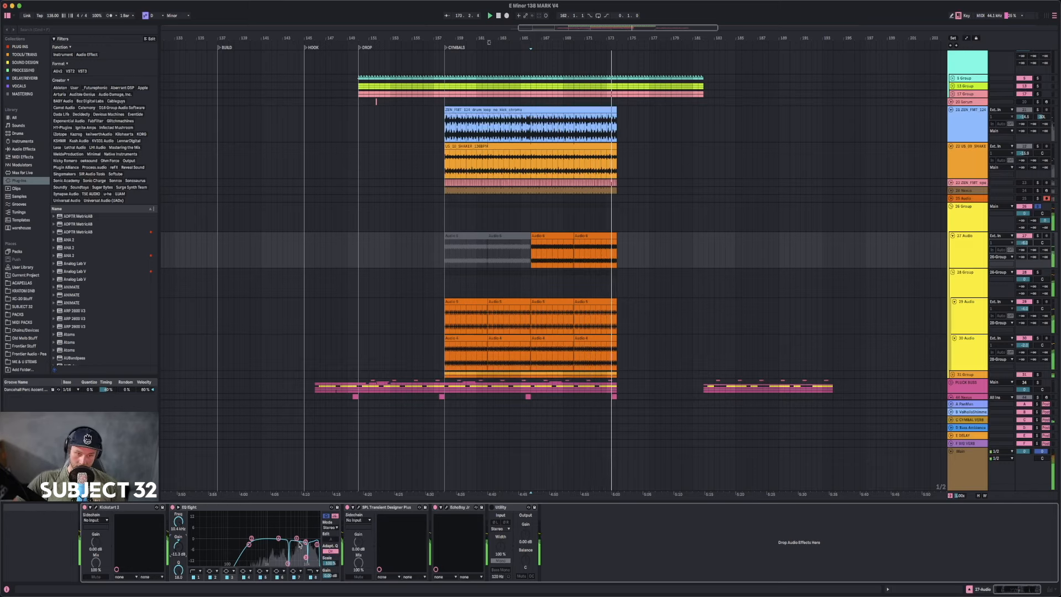
- Pull a flat EQ Eight band on 27 Audio down into a deep, narrow notch around 1.4 kHz
{"action": "left_click_drag", "start_coordinate": [278, 539], "coordinate": [273, 564]}
{"action": "key", "text": "space"}
{"action": "key", "text": "space"}
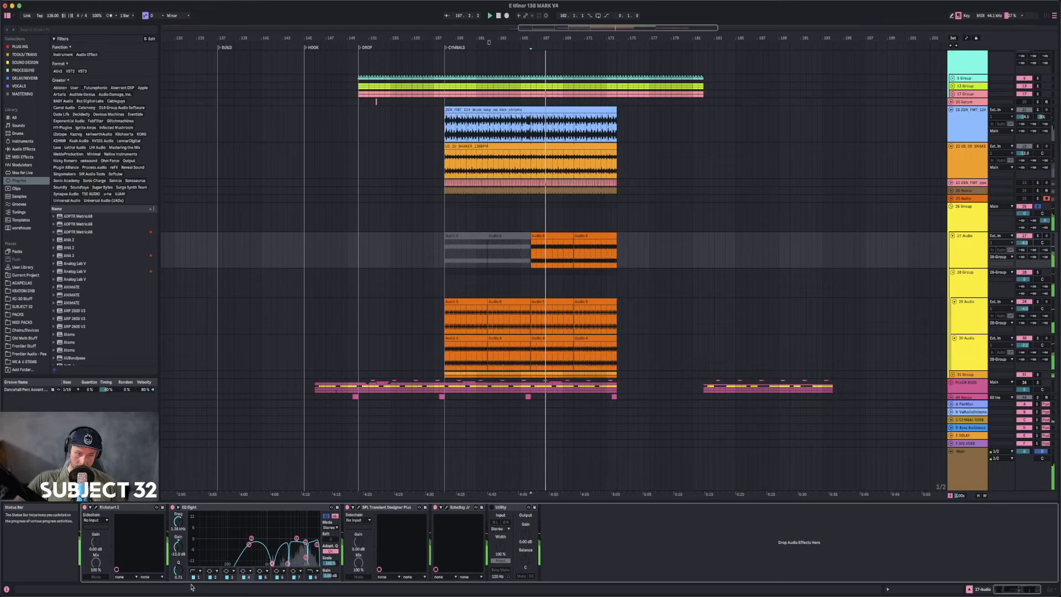
{"action": "left_click_drag", "start_coordinate": [273, 564], "coordinate": [273, 563]}
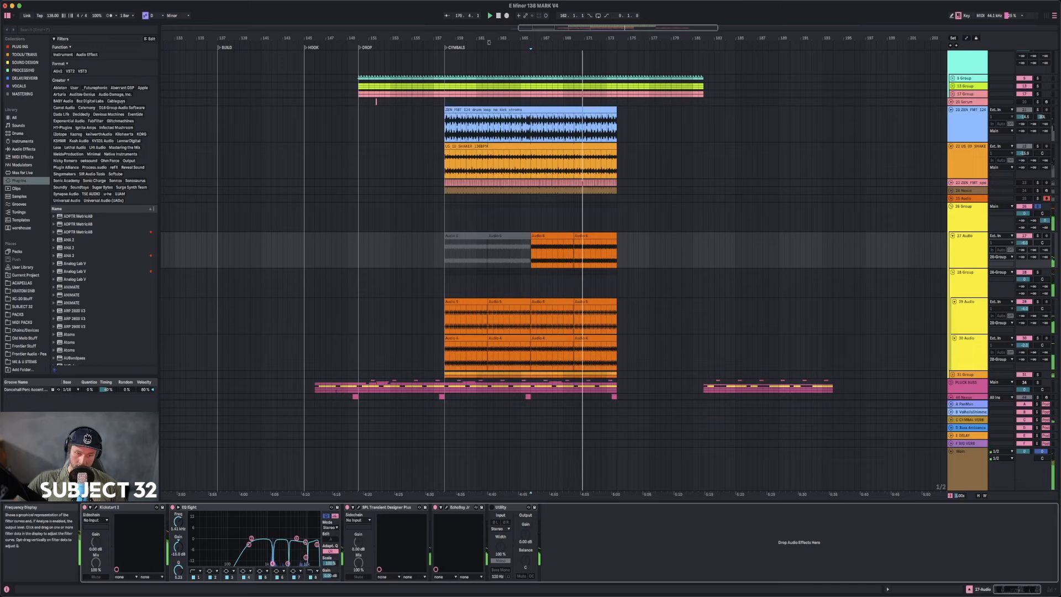
{"action": "left_click_drag", "start_coordinate": [178, 569], "coordinate": [178, 567]}
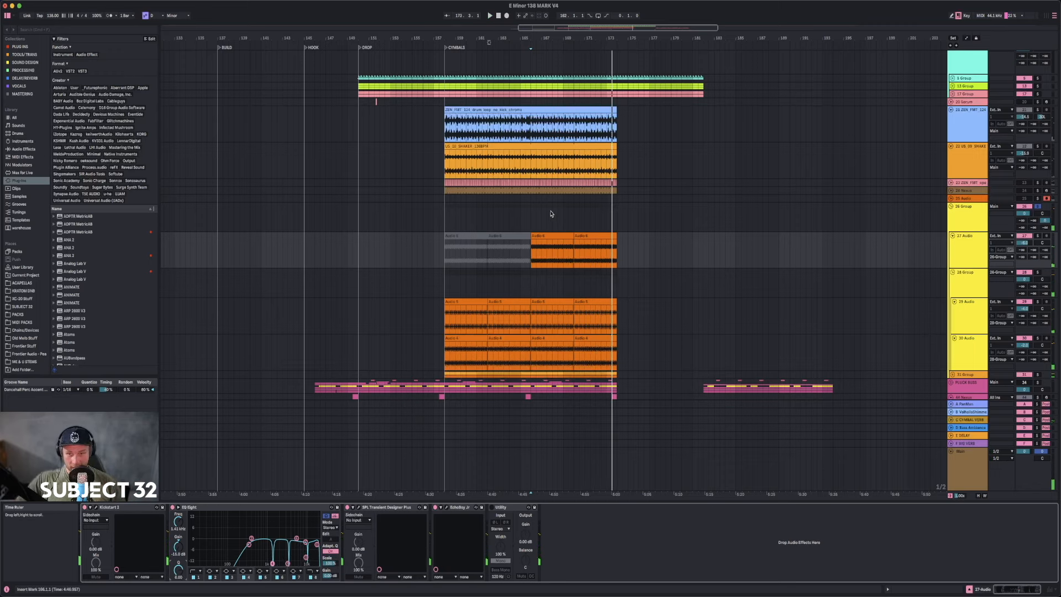
- Unsolo 26-Group, play the full mix from bar 166, and raise the group's volume
{"action": "left_click", "coordinate": [531, 214]}
{"action": "key", "text": "space"}
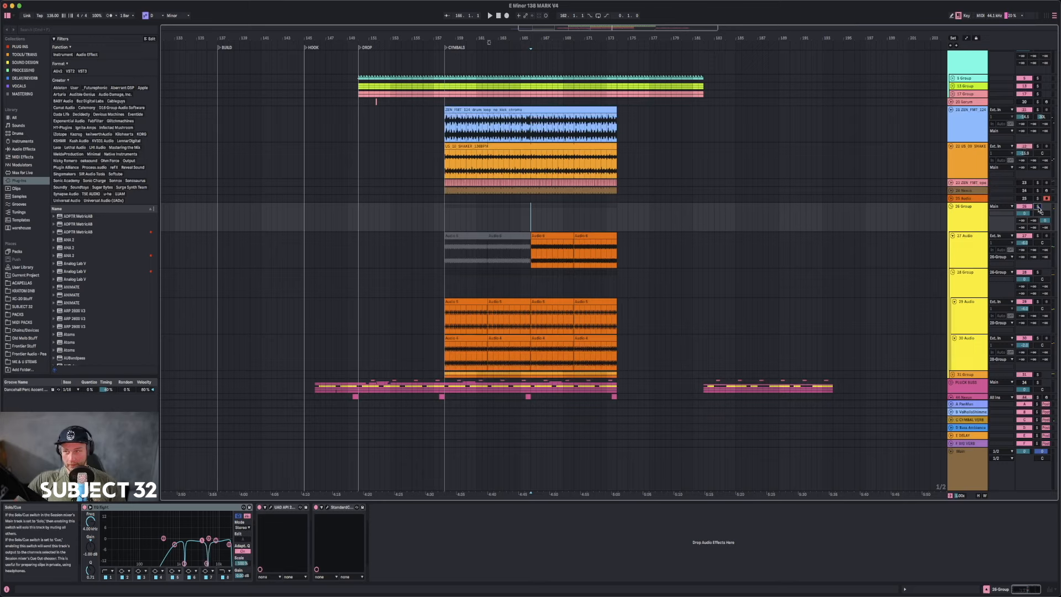
{"action": "key", "text": "space"}
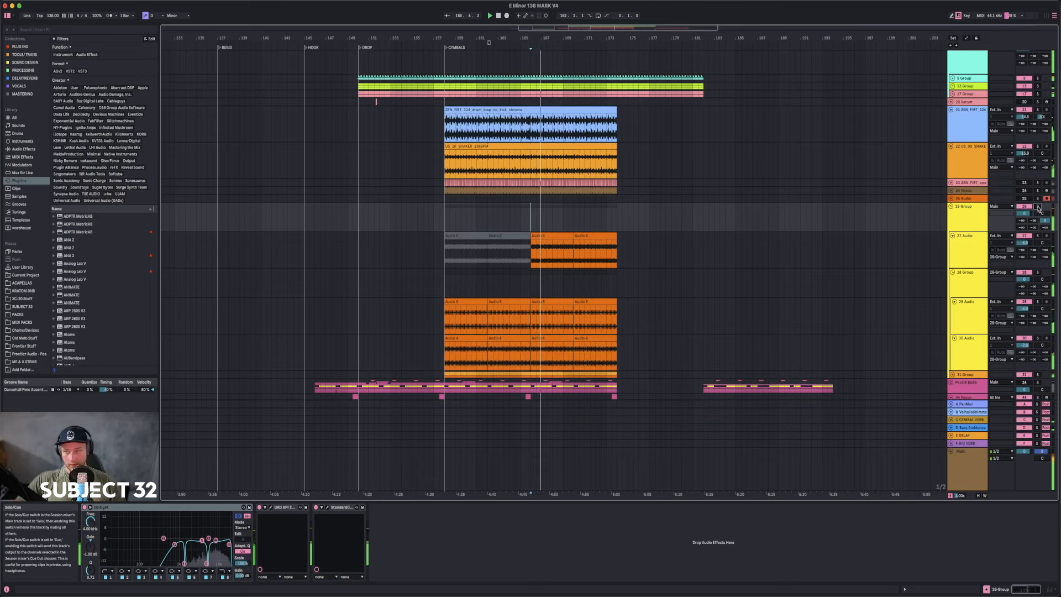
{"action": "mouse_move", "coordinate": [1023, 215]}
{"action": "left_mouse_down"}
{"action": "mouse_move", "coordinate": [1023, 205]}
{"action": "mouse_move", "coordinate": [1022, 217]}
{"action": "left_mouse_up"}
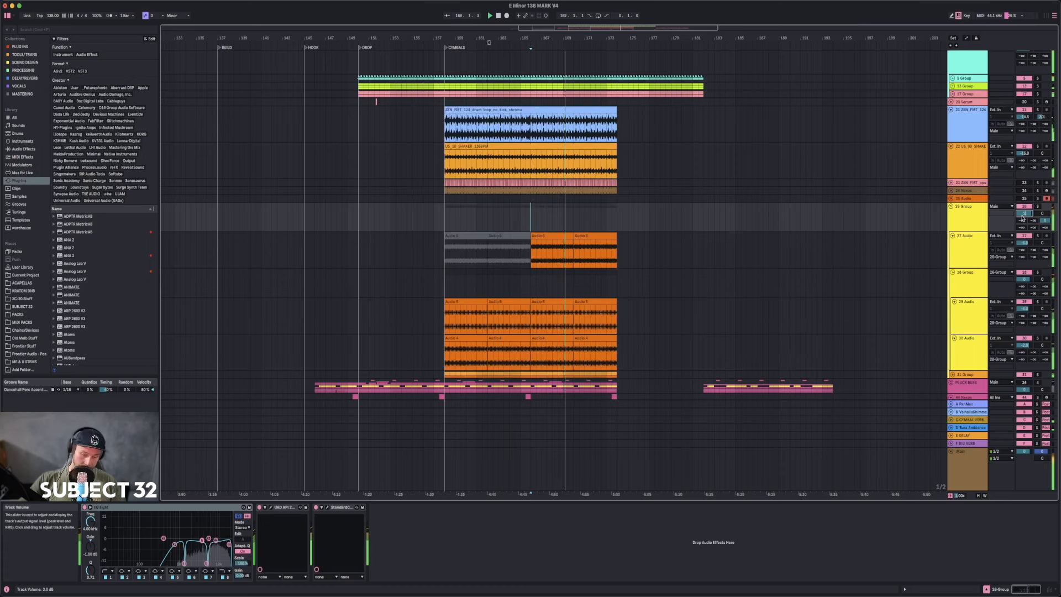
- Set the Timing amount of the Dancehall Perc Accent groove to 30%
{"action": "scroll", "coordinate": [440, 249], "scroll_direction": "up", "scroll_amount": 3}
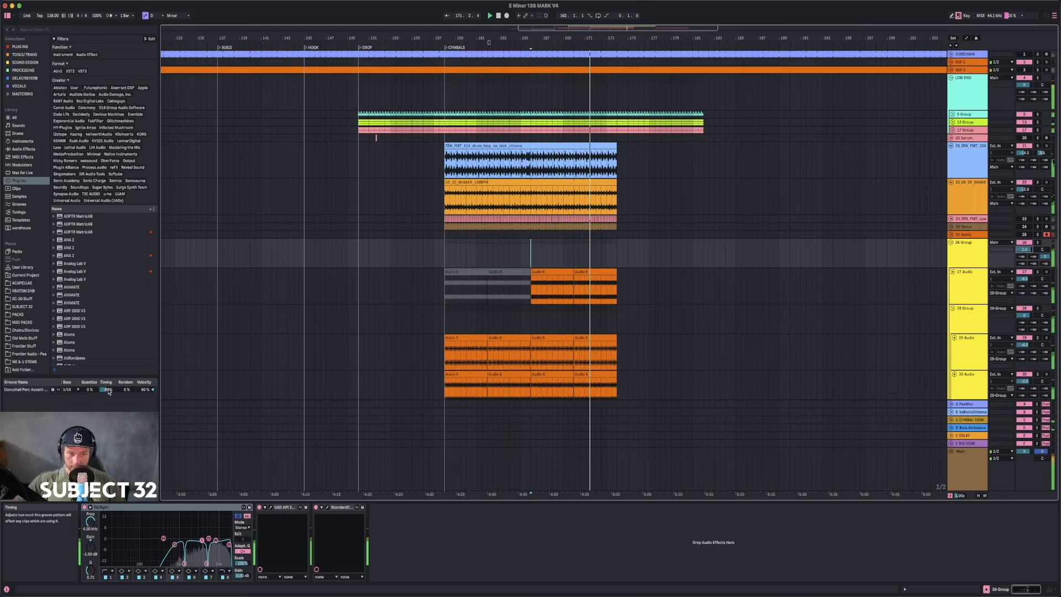
{"action": "left_click_drag", "start_coordinate": [107, 390], "coordinate": [107, 412]}
{"action": "key", "text": "super+z"}
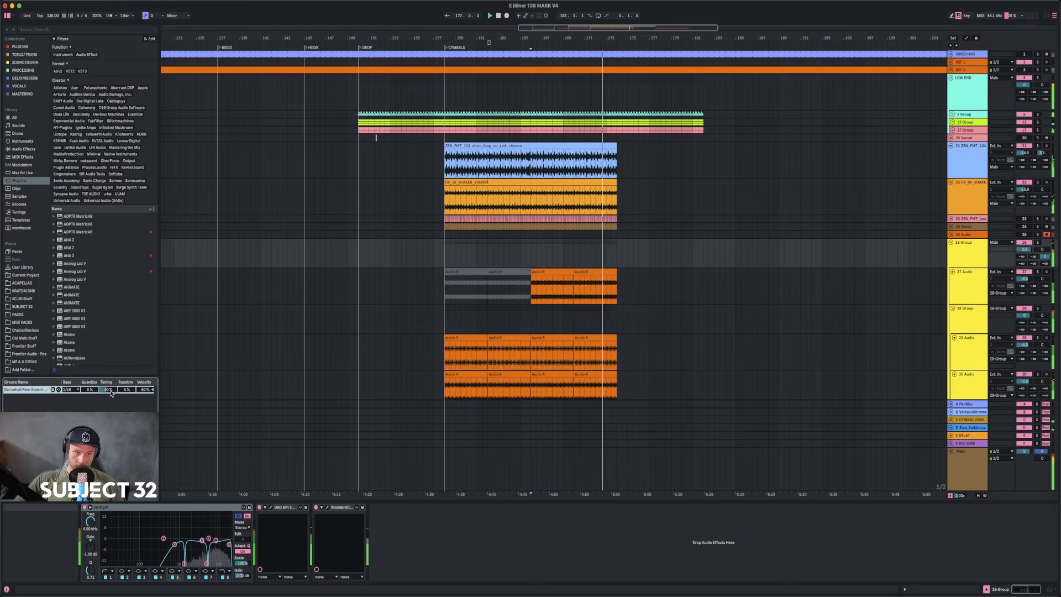
{"action": "type", "text": "3"}
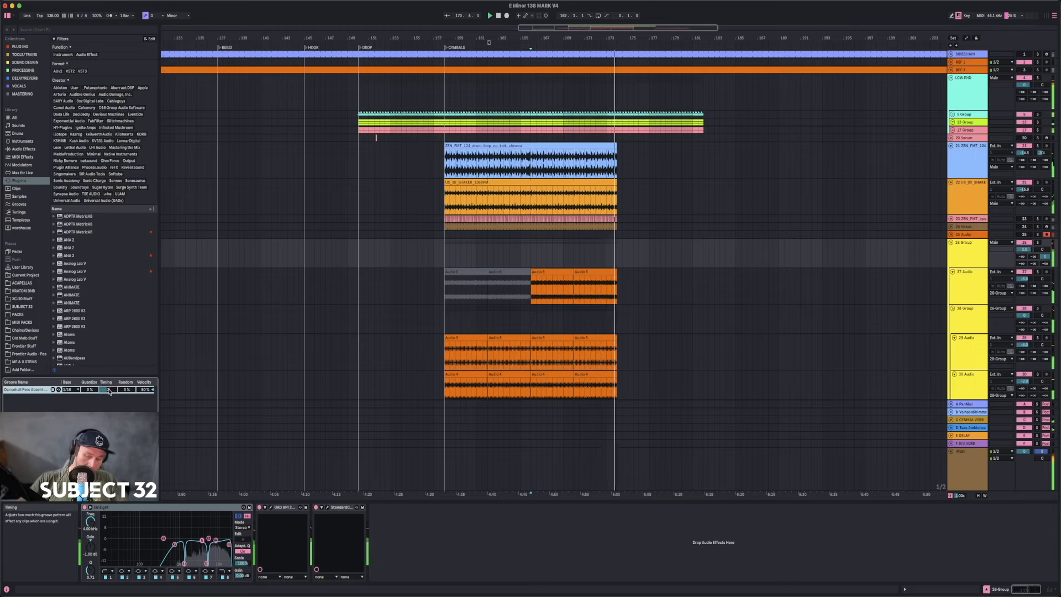
{"action": "type", "text": "0"}
{"action": "key", "text": "Return"}
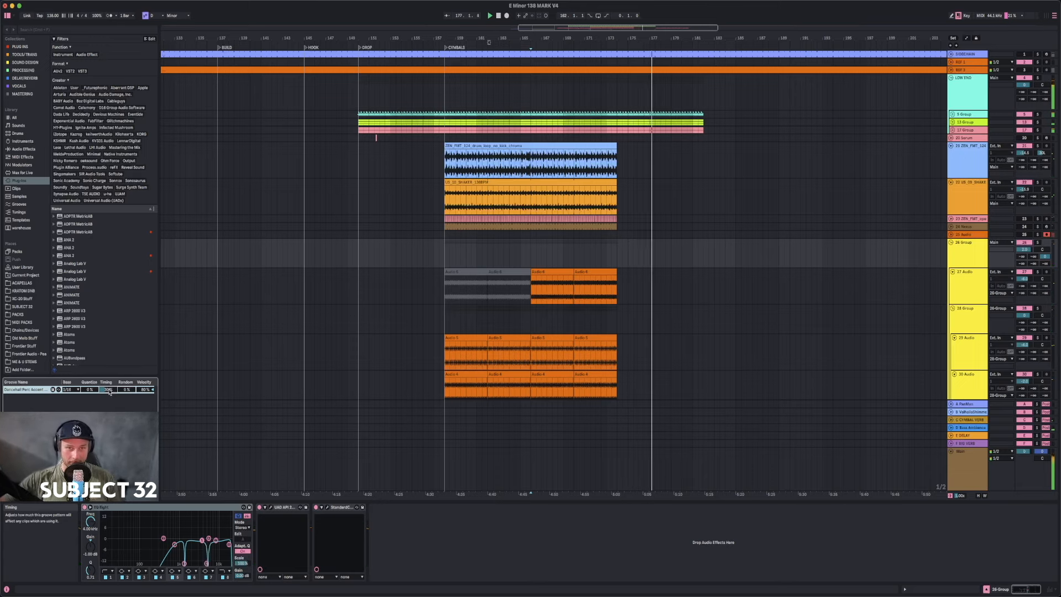
- Unfold the 9 Group inside LOW END, solo its 13 Group from bar 166, and show that group's devices
{"action": "left_click", "coordinate": [952, 113]}
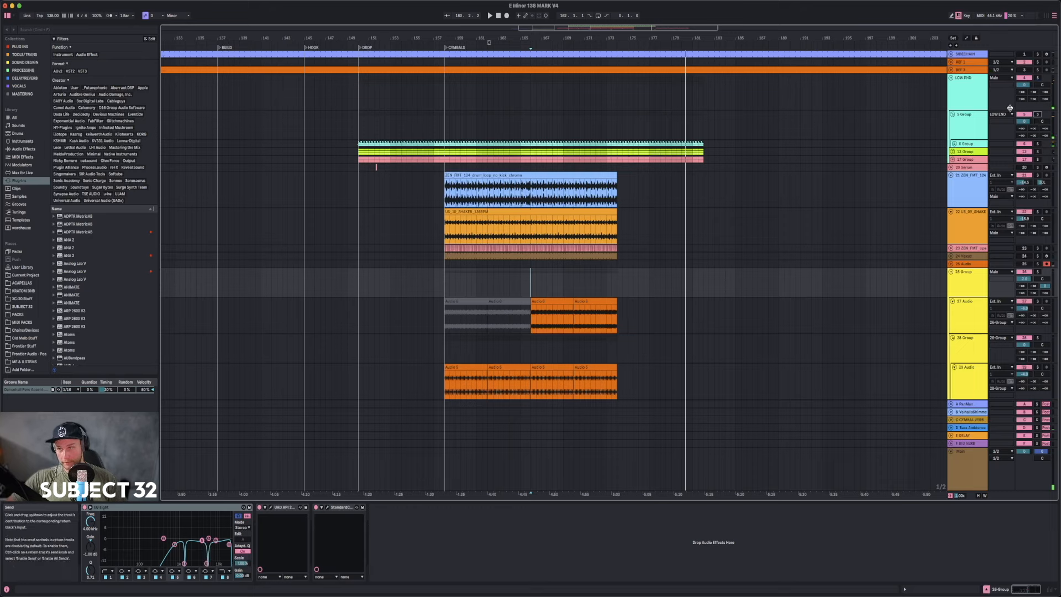
{"action": "left_click", "coordinate": [1038, 151]}
{"action": "key", "text": "space"}
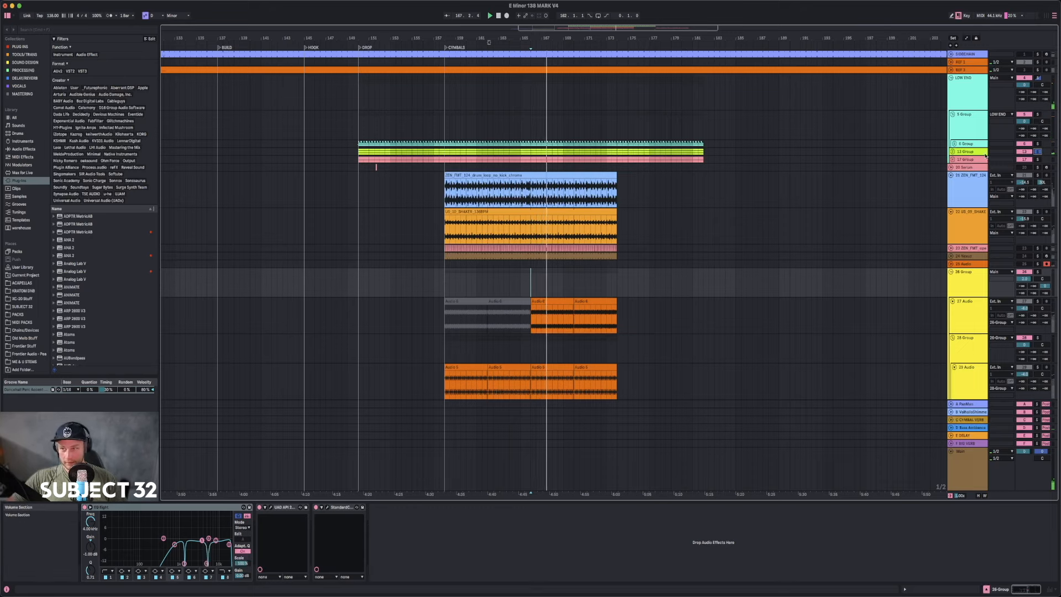
{"action": "left_click", "coordinate": [967, 151]}
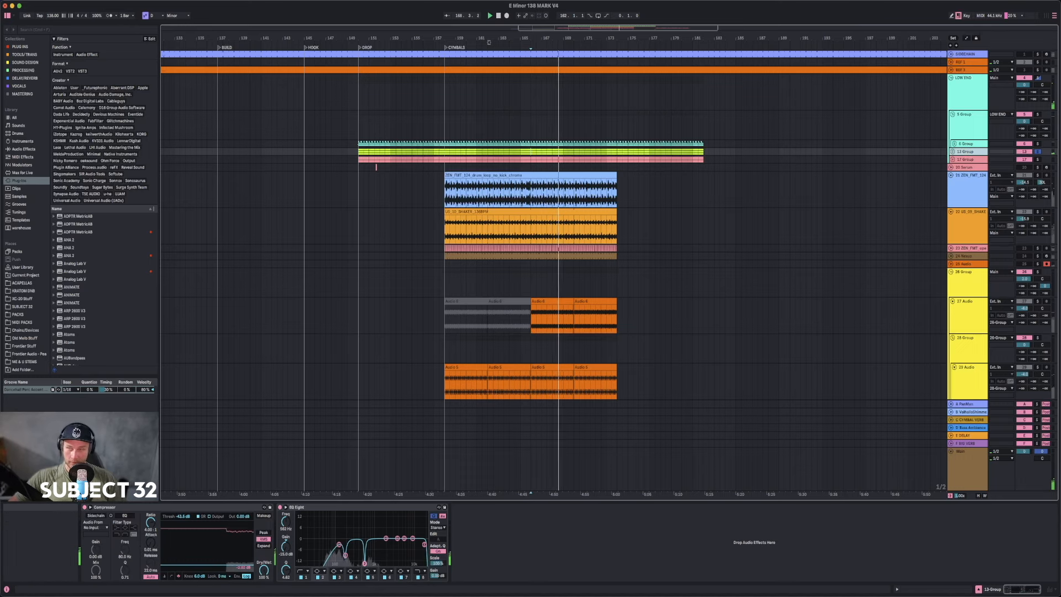
- Solo the 17 Group, play it from bar 166, and unfold it to reveal its synth tracks
{"action": "left_click", "coordinate": [1039, 160]}
{"action": "key", "text": "space"}
{"action": "key", "text": "space"}
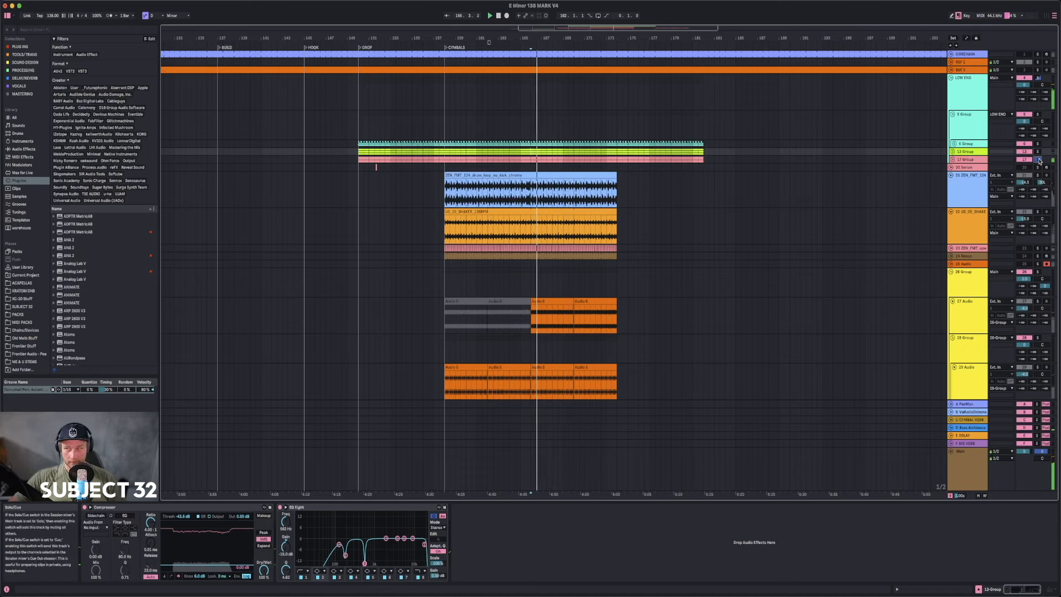
{"action": "left_click", "coordinate": [953, 159]}
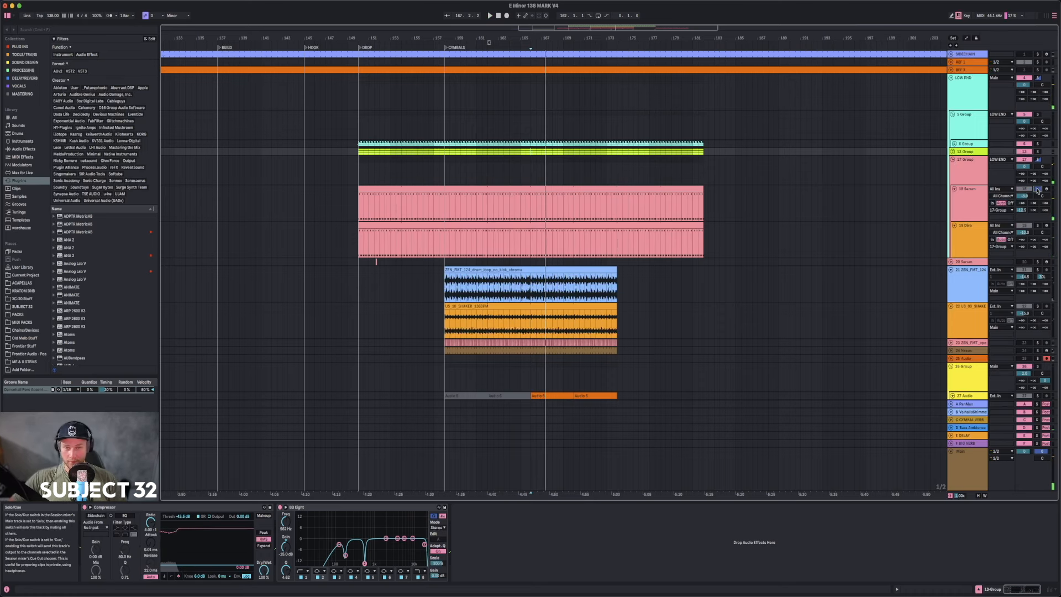
- Audition the 18 Serum and 19 Diva tracks on their own, and the soloed 17 Group with Diva muted
{"action": "left_click", "coordinate": [973, 191]}
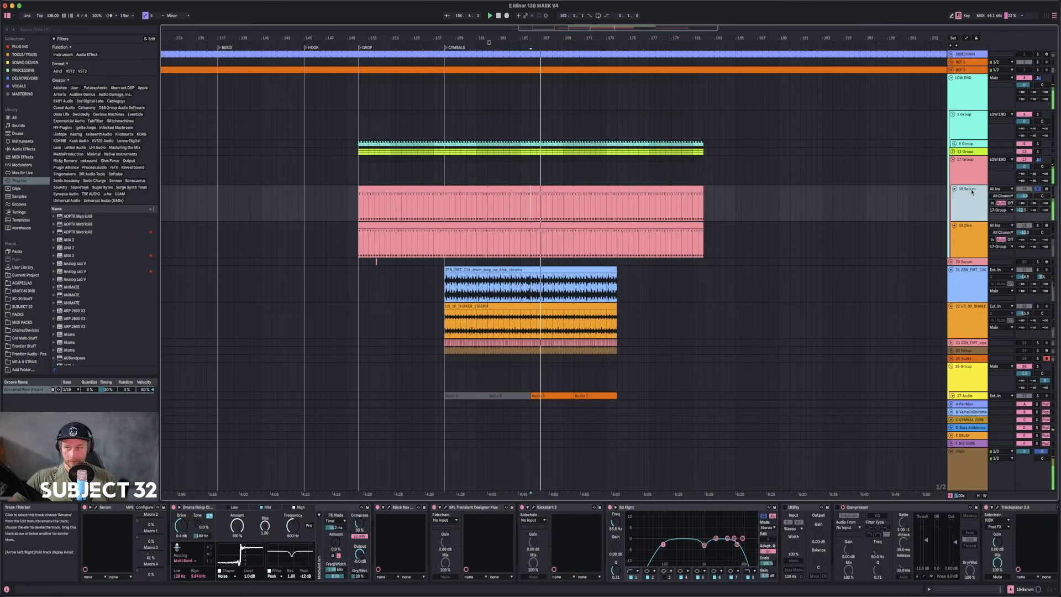
{"action": "left_click", "coordinate": [972, 235]}
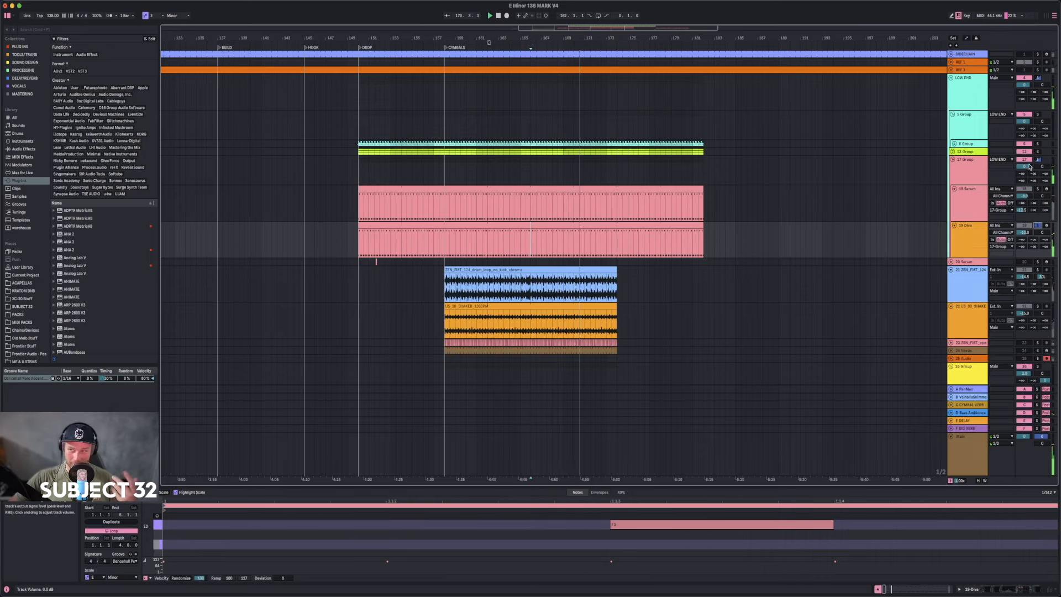
{"action": "left_click", "coordinate": [1037, 159]}
{"action": "left_click", "coordinate": [1024, 226]}
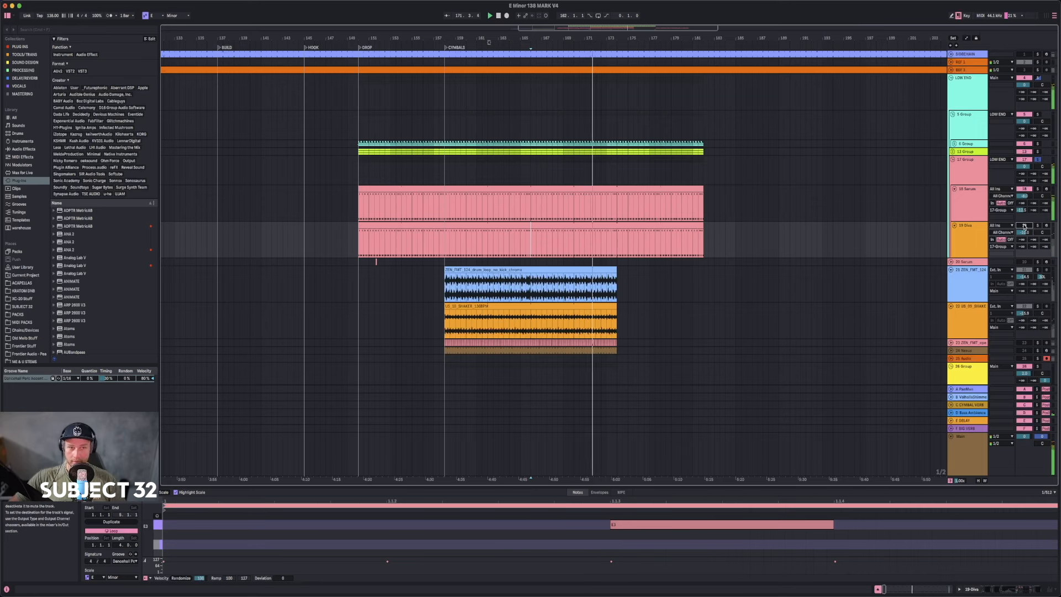
- Show the 18 Serum track's device chain and look through it to its last device
{"action": "left_click", "coordinate": [970, 211]}
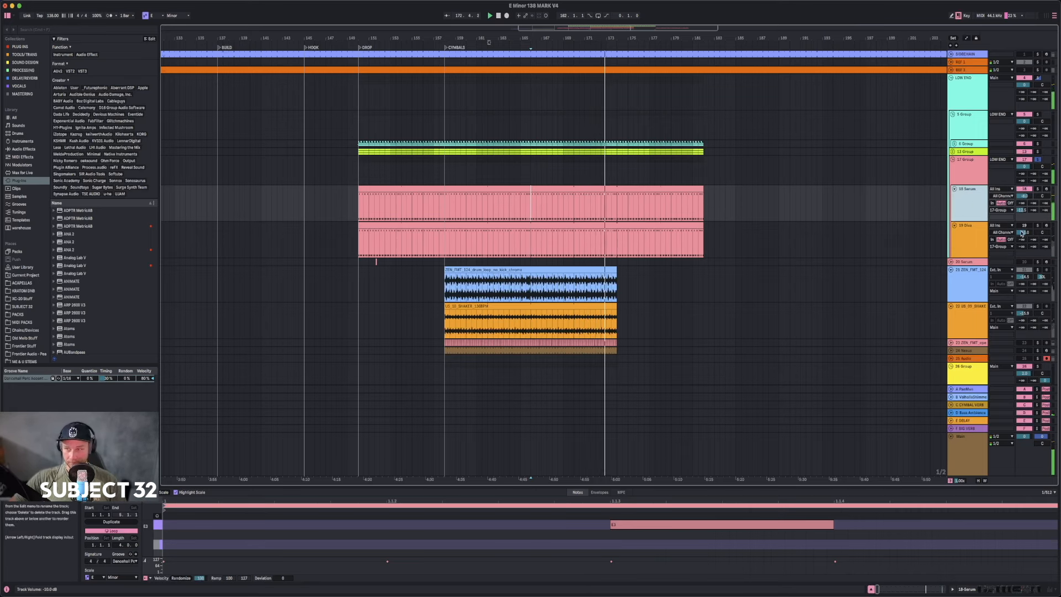
{"action": "key", "text": "shift+Tab"}
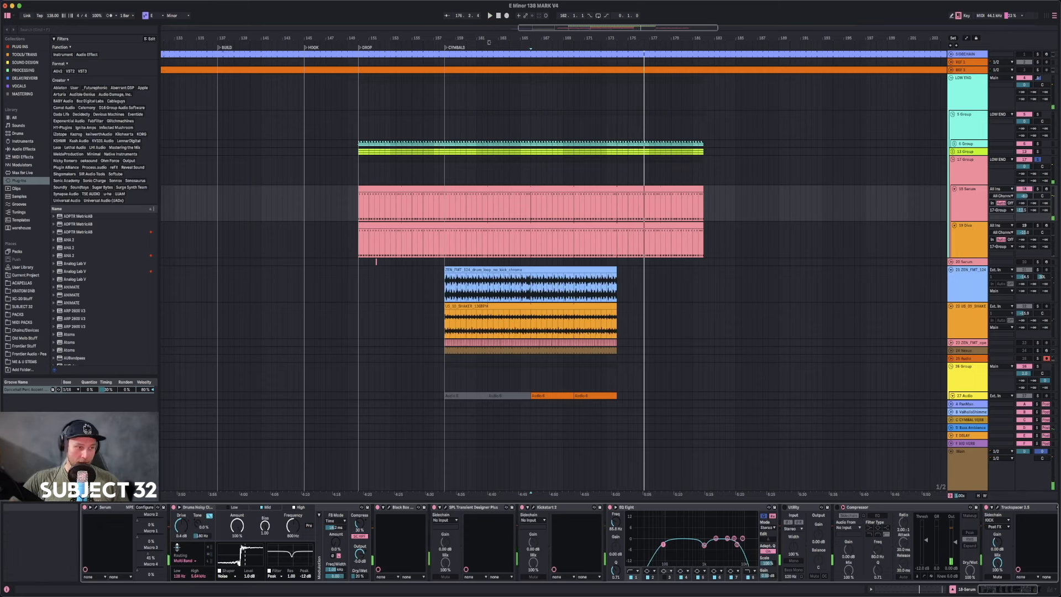
{"action": "left_click_drag", "start_coordinate": [1013, 595], "coordinate": [1021, 593]}
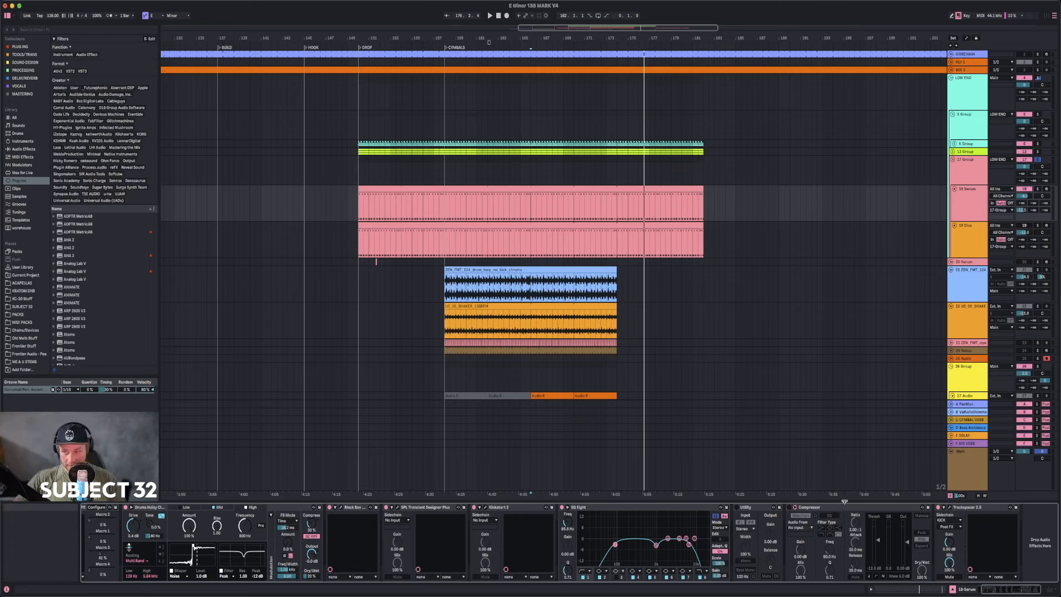
- Unsolo the 17 Group and play the full mix from bar 166 while looking over the arrangement's tracks
{"action": "left_click", "coordinate": [966, 479]}
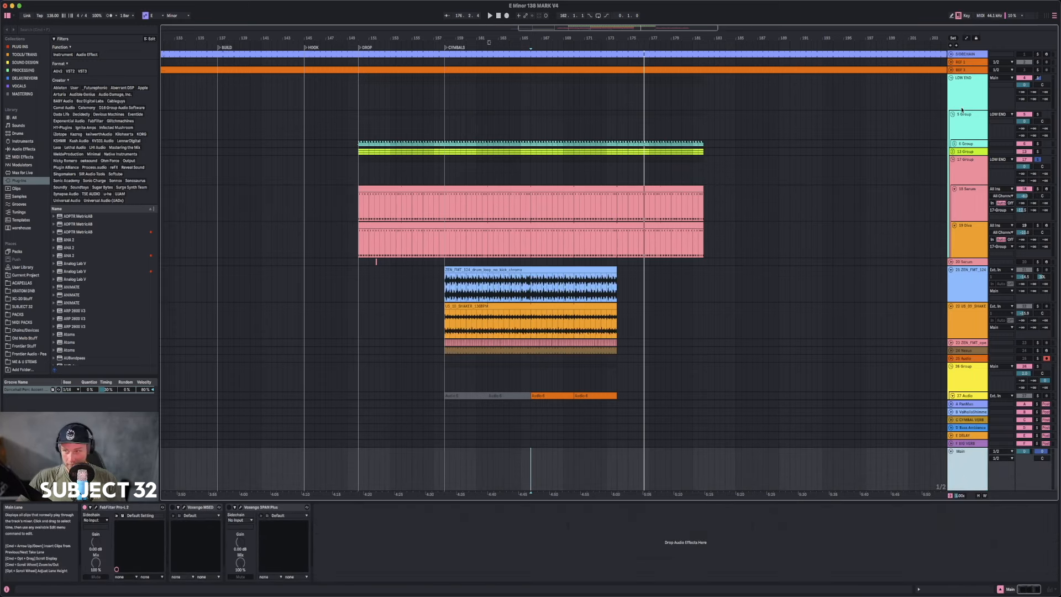
{"action": "left_click", "coordinate": [1023, 225]}
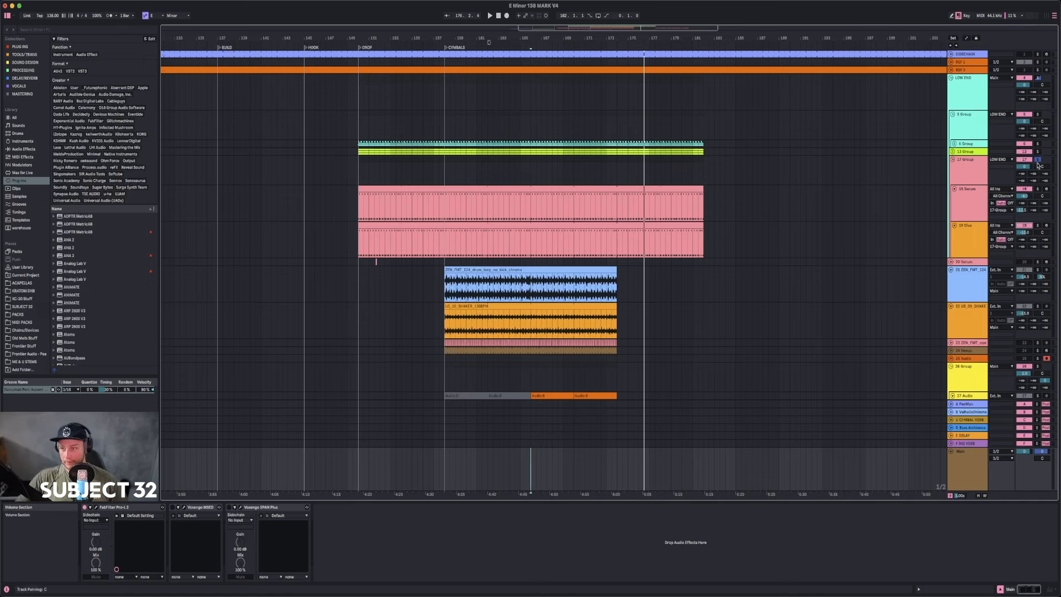
{"action": "left_click", "coordinate": [1038, 160]}
{"action": "key", "text": "space"}
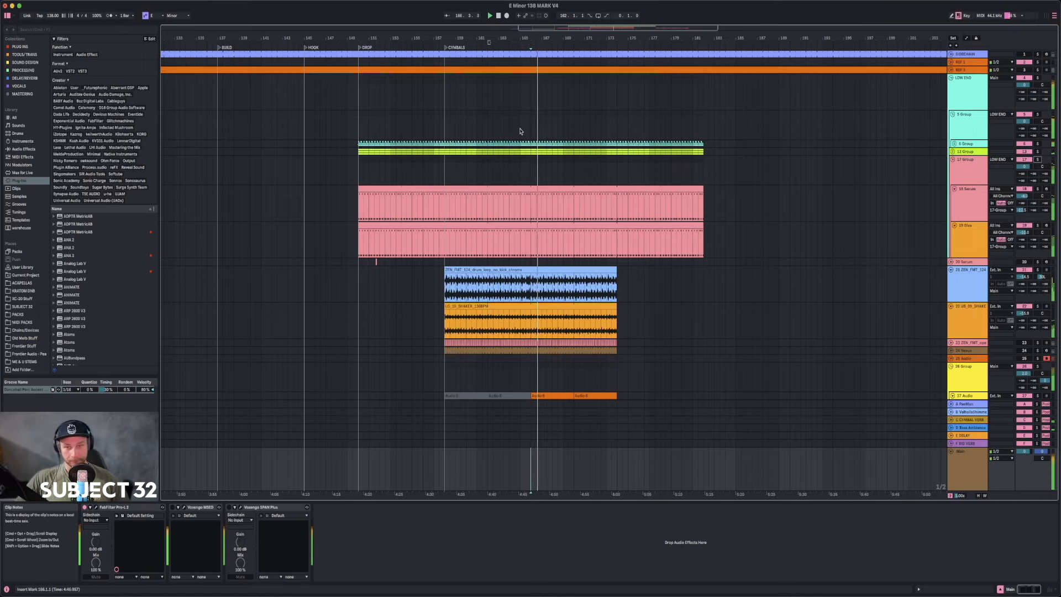
{"action": "left_click_drag", "start_coordinate": [529, 38], "coordinate": [413, 38]}
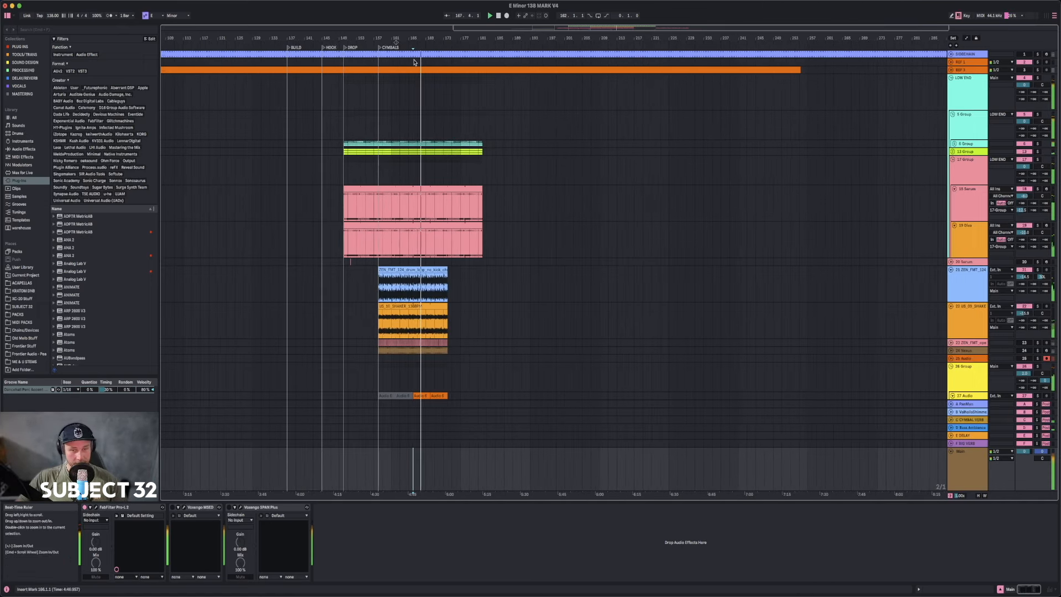
{"action": "scroll", "coordinate": [412, 83], "scroll_direction": "down", "scroll_amount": 15}
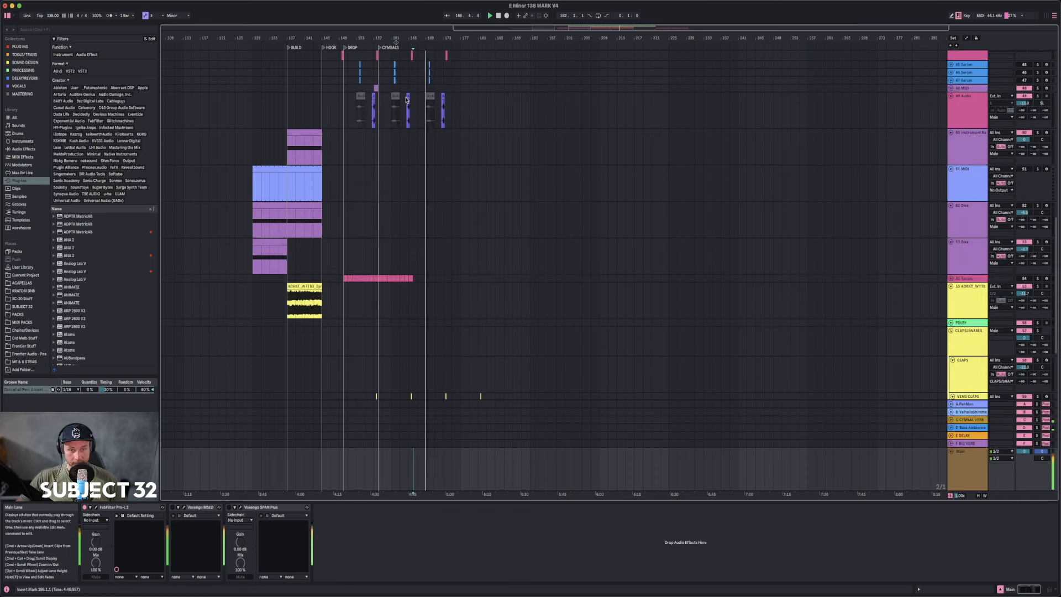
{"action": "scroll", "coordinate": [407, 100], "scroll_direction": "up", "scroll_amount": 8}
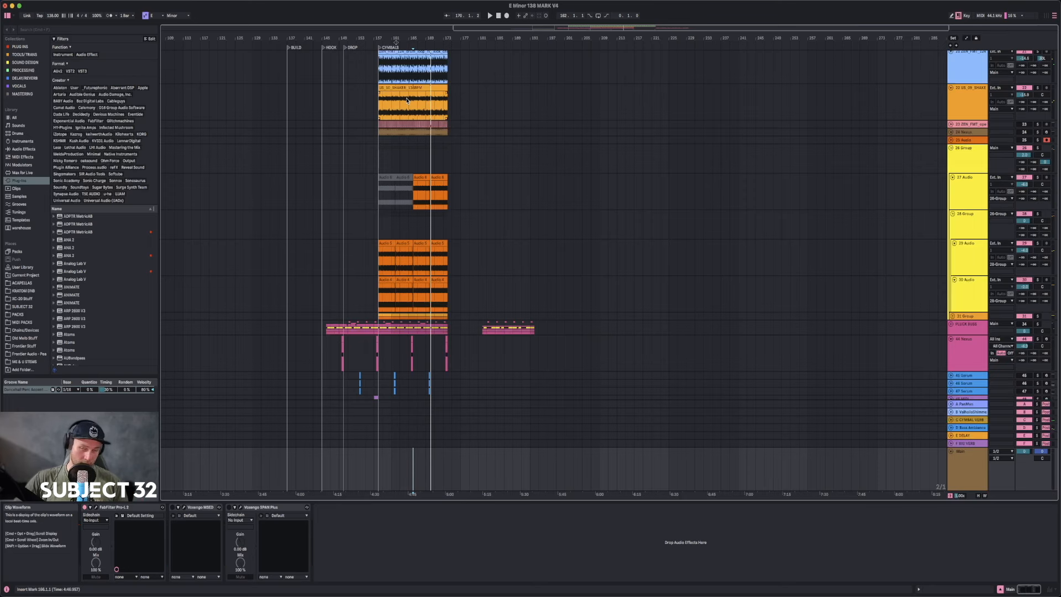
- Play the arrangement from bar 129 and again from the BUILD marker at bar 137
{"action": "scroll", "coordinate": [406, 100], "scroll_direction": "down", "scroll_amount": 12}
{"action": "scroll", "coordinate": [313, 184], "scroll_direction": "up", "scroll_amount": 1}
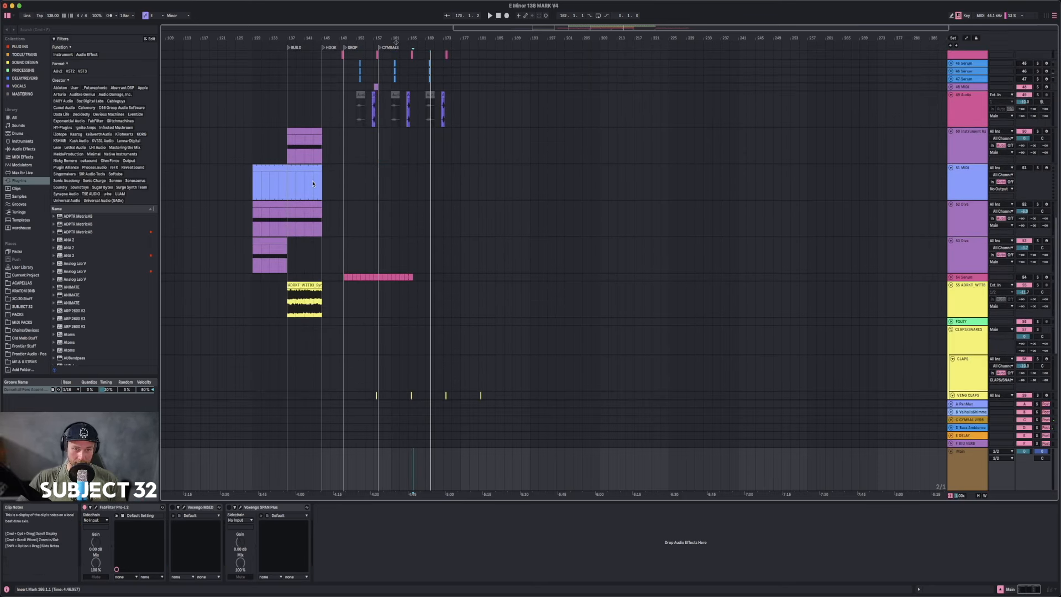
{"action": "key", "text": "space"}
{"action": "left_click", "coordinate": [252, 149]}
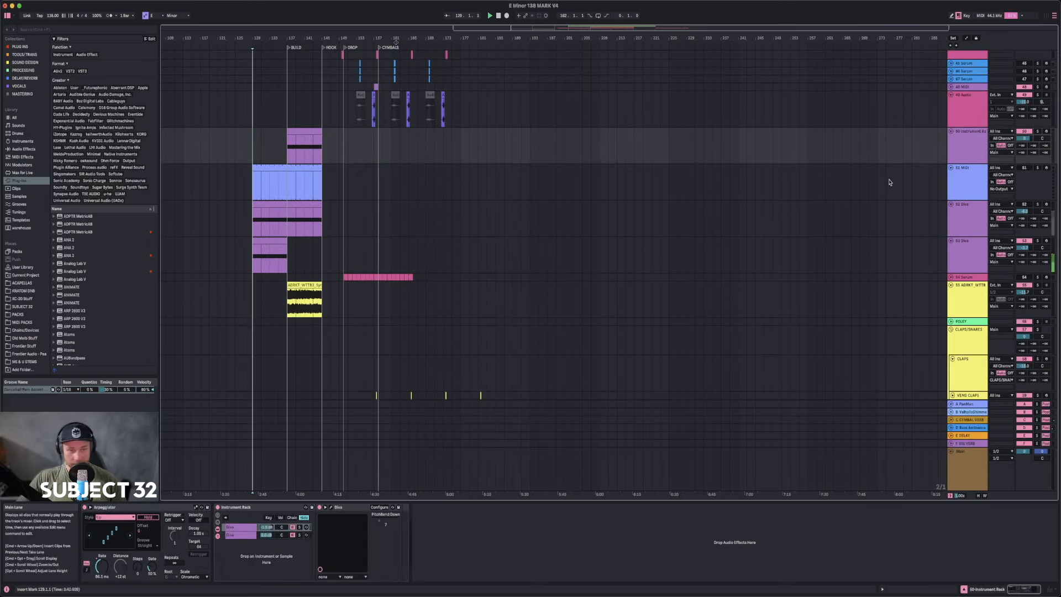
{"action": "key", "text": "space"}
{"action": "scroll", "coordinate": [879, 183], "scroll_direction": "up", "scroll_amount": 3}
{"action": "left_click", "coordinate": [288, 206]}
{"action": "key", "text": "space"}
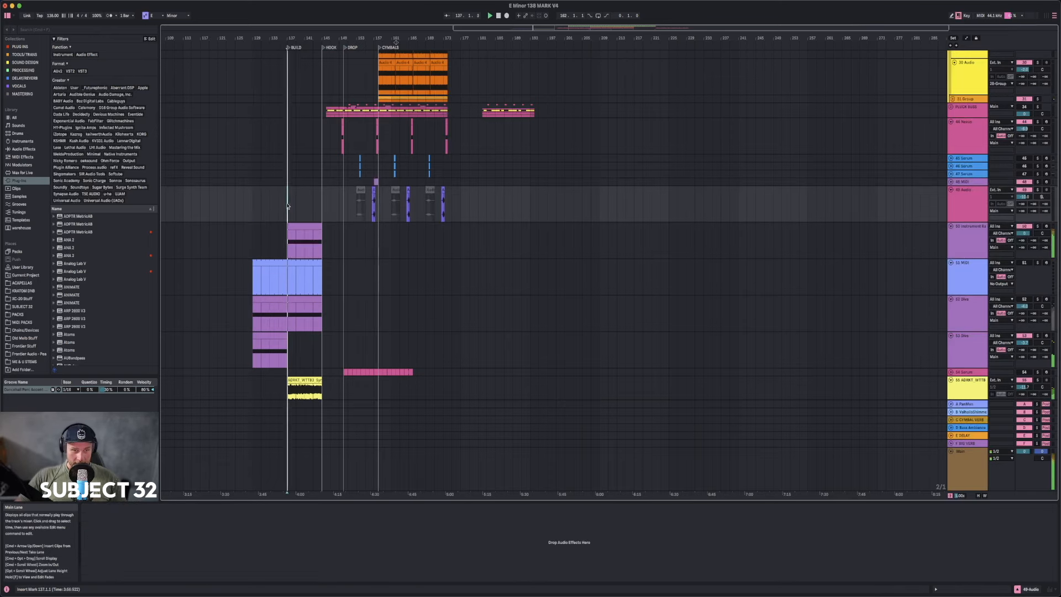
- Listen from bar 143 through the drop into the CYMBALS section while reviewing the tracks that play there
{"action": "scroll", "coordinate": [313, 206], "scroll_direction": "up", "scroll_amount": 5}
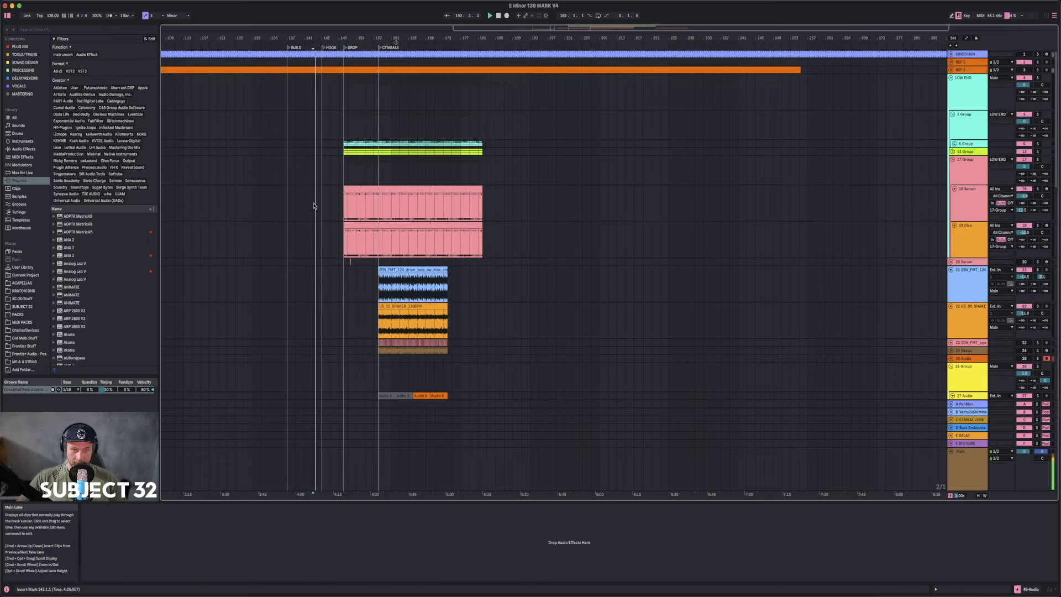
{"action": "scroll", "coordinate": [313, 206], "scroll_direction": "down", "scroll_amount": 10}
{"action": "scroll", "coordinate": [313, 206], "scroll_direction": "up", "scroll_amount": 5}
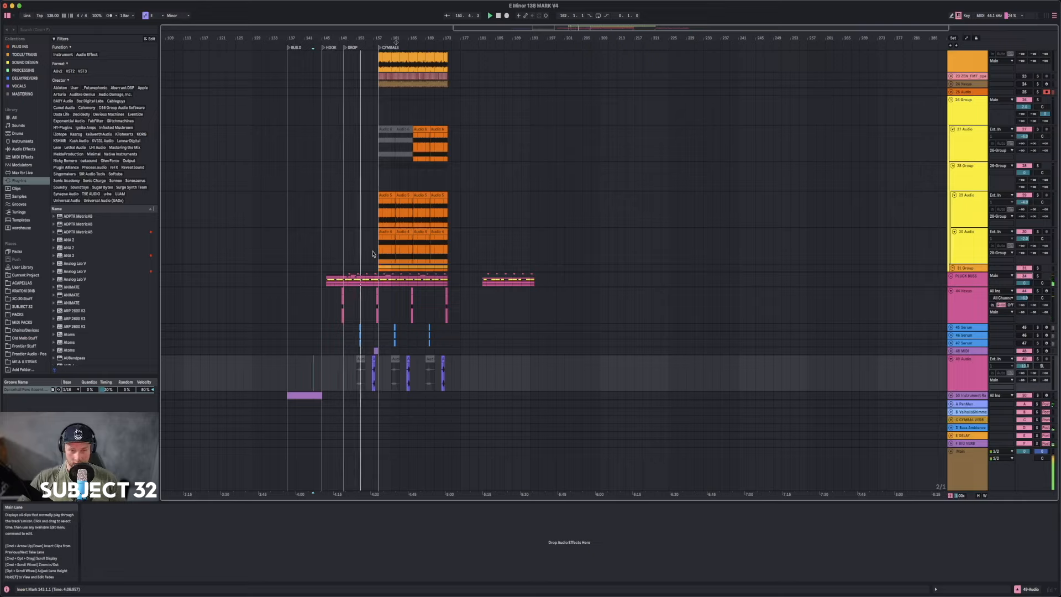
{"action": "scroll", "coordinate": [374, 254], "scroll_direction": "down", "scroll_amount": 5}
{"action": "left_click_drag", "start_coordinate": [360, 39], "coordinate": [360, 91]}
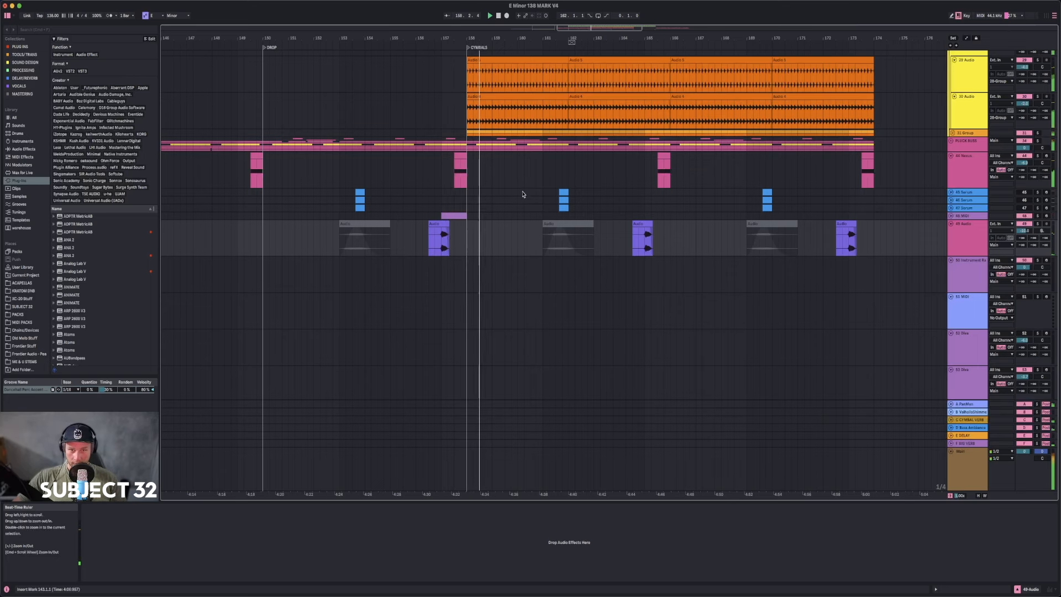
{"action": "scroll", "coordinate": [521, 197], "scroll_direction": "up", "scroll_amount": 5}
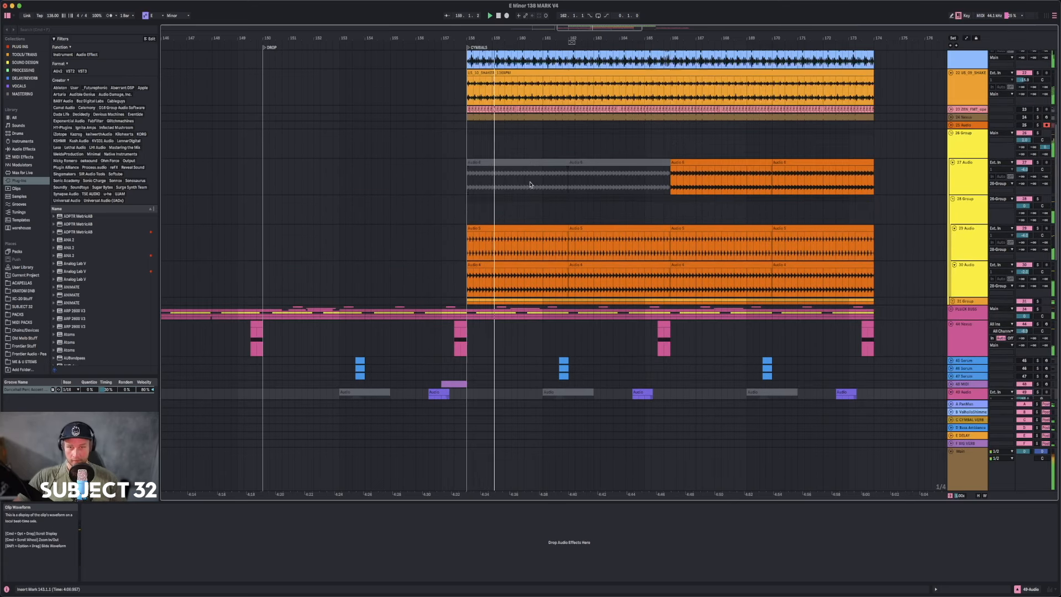
- Fold the 26 Group and mute it together with the drum loop on track 21 and the shaker on track 22
{"action": "left_click", "coordinate": [952, 133]}
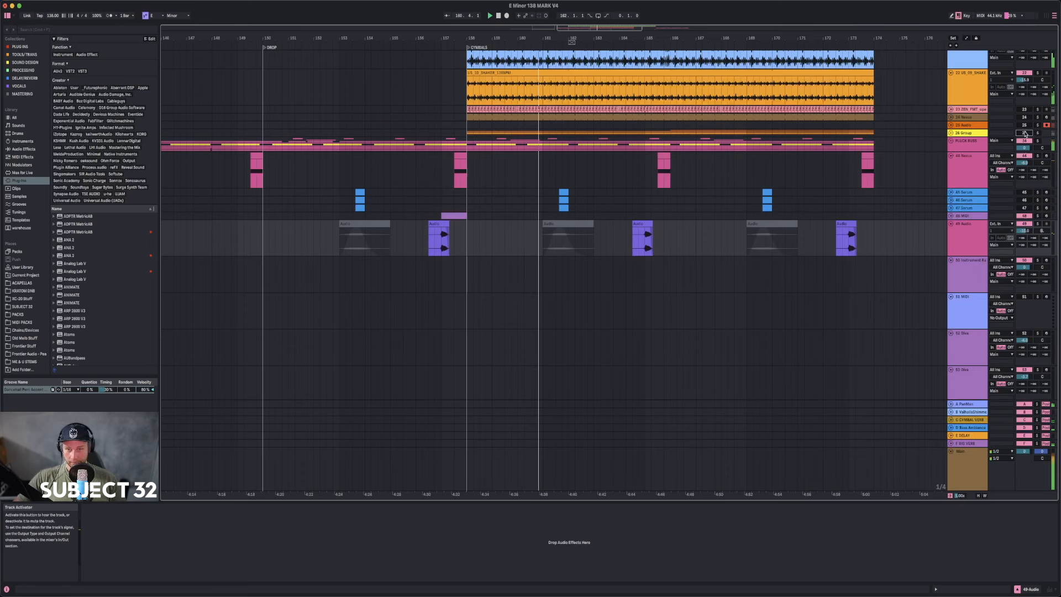
{"action": "scroll", "coordinate": [942, 145], "scroll_direction": "up", "scroll_amount": 4}
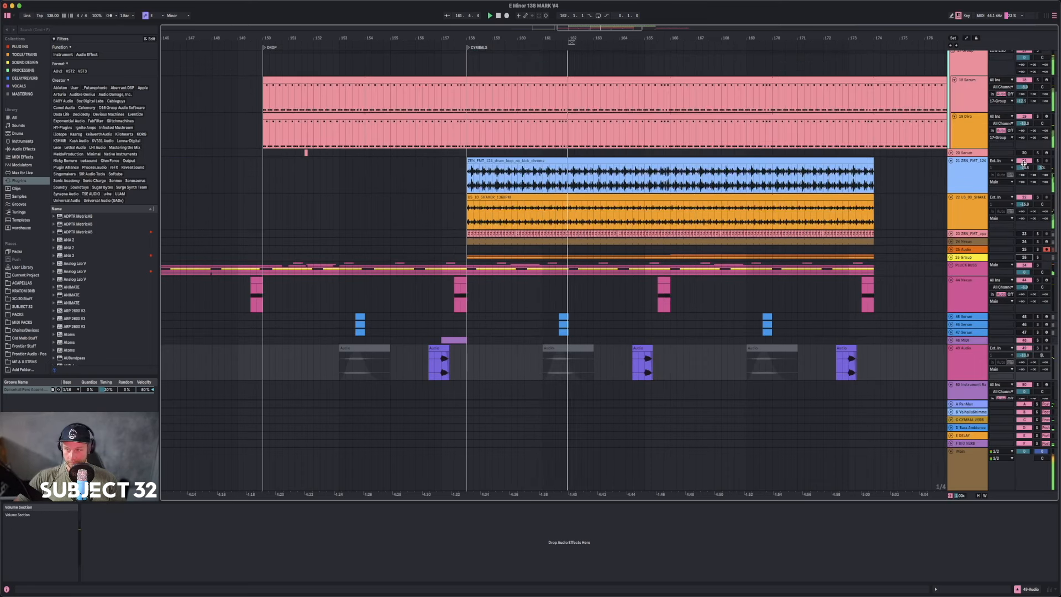
{"action": "left_click", "coordinate": [1025, 161]}
{"action": "left_click", "coordinate": [1026, 198]}
{"action": "scroll", "coordinate": [705, 156], "scroll_direction": "up", "scroll_amount": 4}
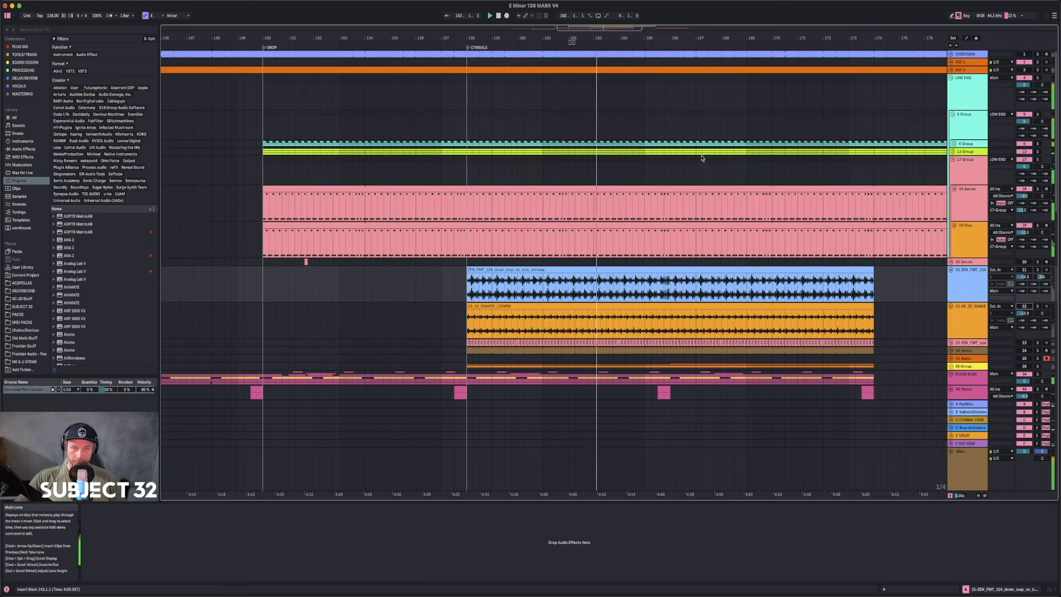
{"action": "scroll", "coordinate": [678, 158], "scroll_direction": "down", "scroll_amount": 3}
- Play the reduced mix from the DROP marker at bar 150, restarting it to hear the opening again
{"action": "left_click_drag", "start_coordinate": [534, 39], "coordinate": [534, 8]}
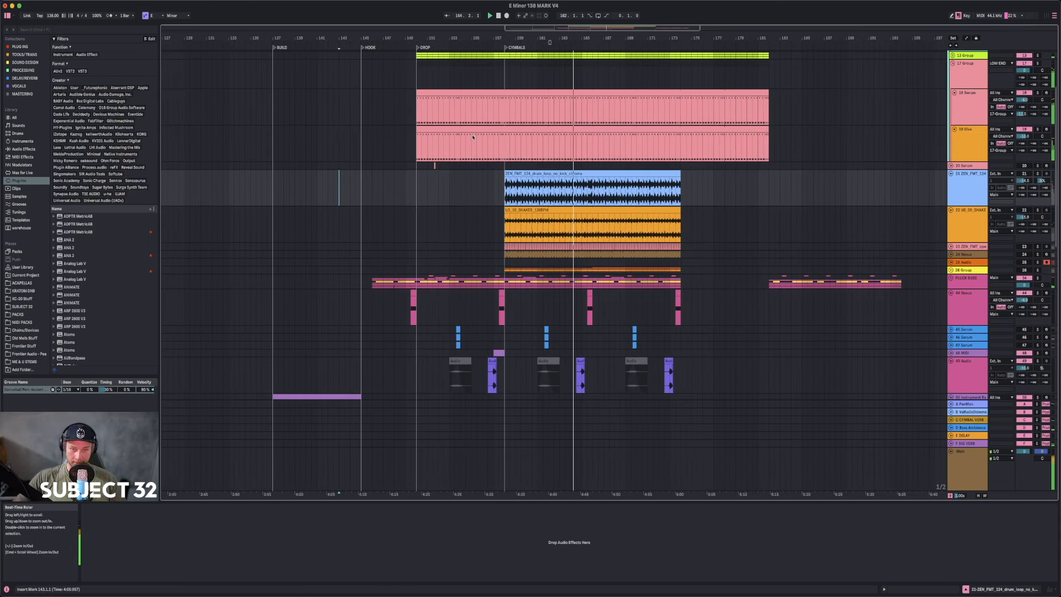
{"action": "left_click", "coordinate": [416, 264]}
{"action": "key", "text": "space"}
{"action": "key", "text": "space"}
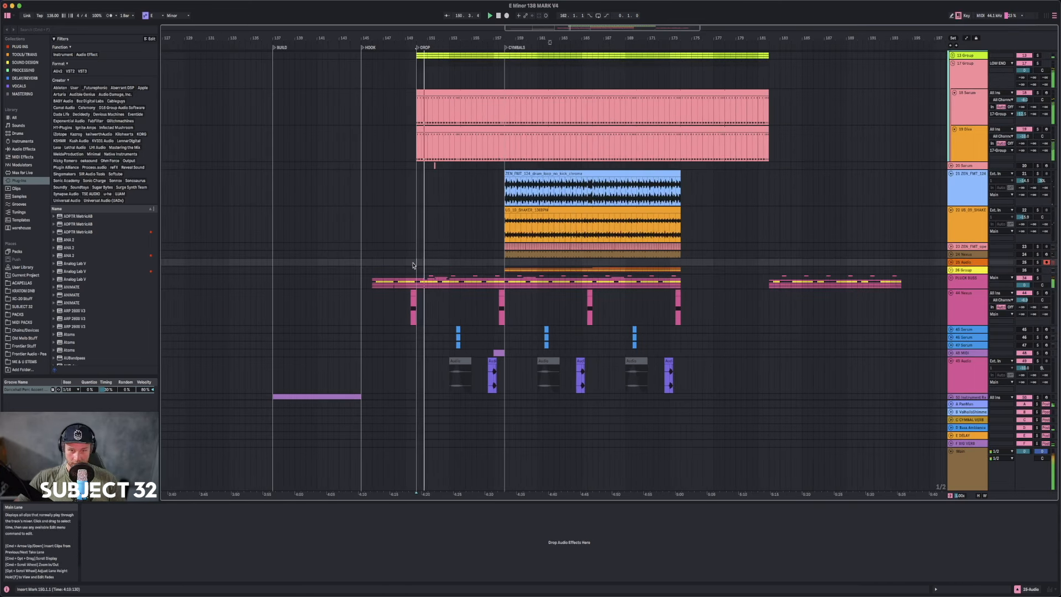
{"action": "key", "text": "space"}
{"action": "key", "text": "space"}
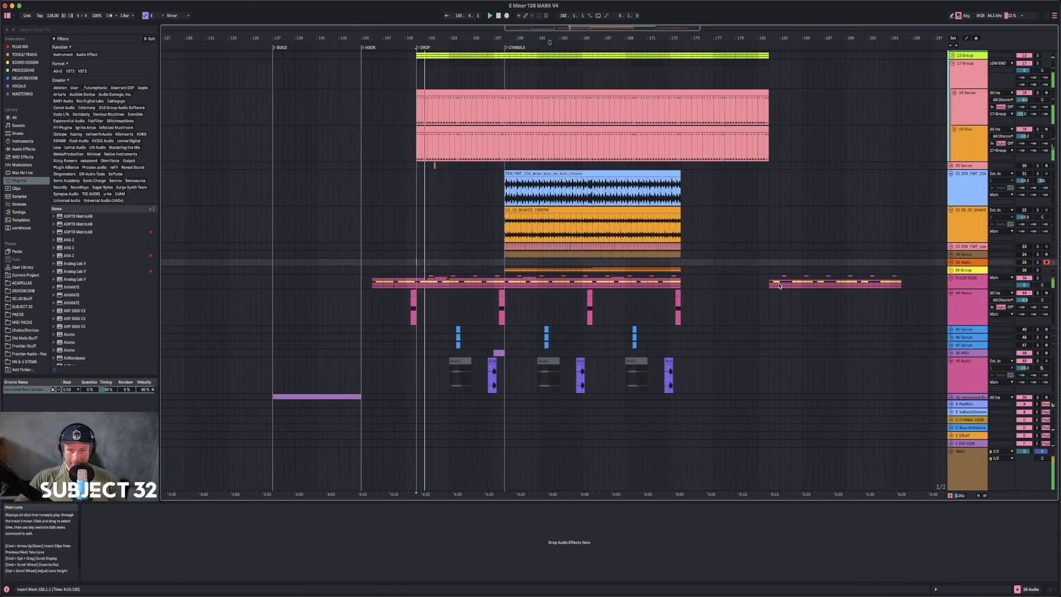
- Fold the LOW END group and move its section from bar 149 to 165 to bar 1 of the arrangement
{"action": "scroll", "coordinate": [981, 151], "scroll_direction": "up", "scroll_amount": 4}
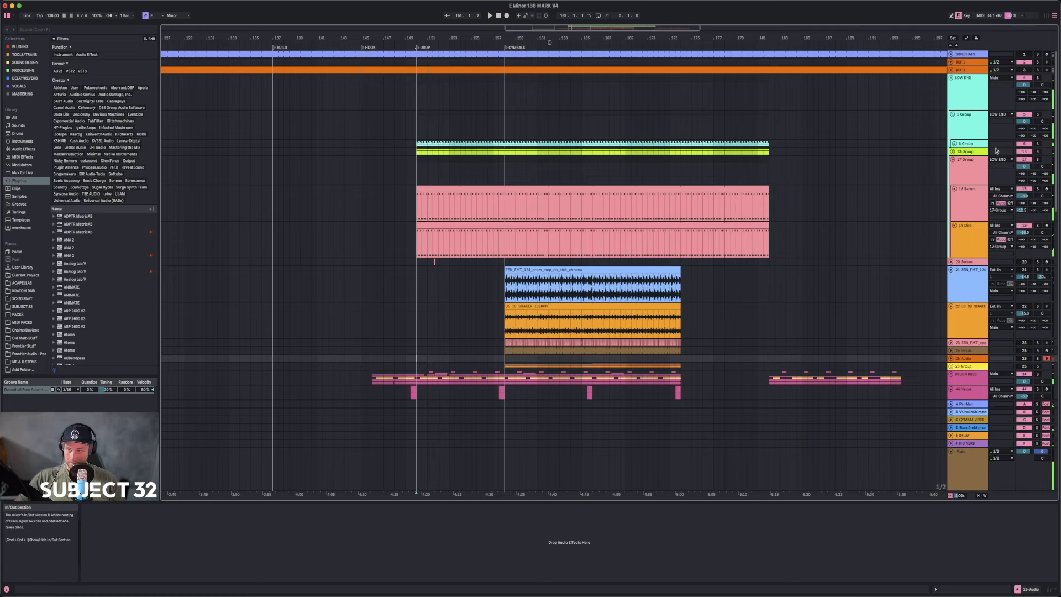
{"action": "left_click", "coordinate": [952, 78]}
{"action": "left_click_drag", "start_coordinate": [320, 39], "coordinate": [498, 39]}
{"action": "left_click_drag", "start_coordinate": [513, 81], "coordinate": [554, 81]}
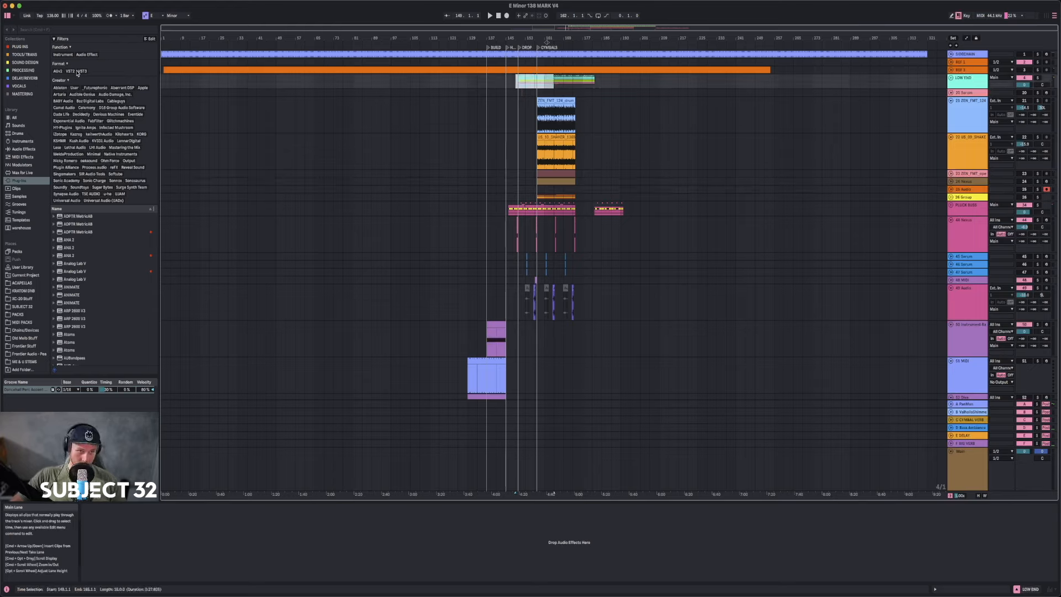
{"action": "left_click_drag", "start_coordinate": [164, 85], "coordinate": [164, 86]}
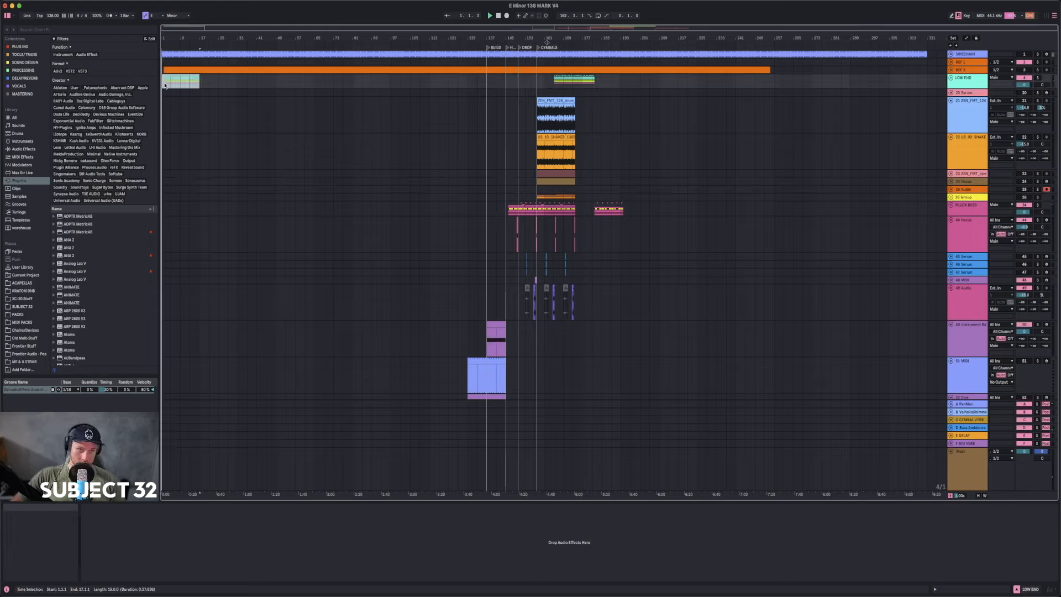
- Play the LOW END section from the start of the arrangement and select its clips from bar 2 to bar 17
{"action": "left_click", "coordinate": [163, 32]}
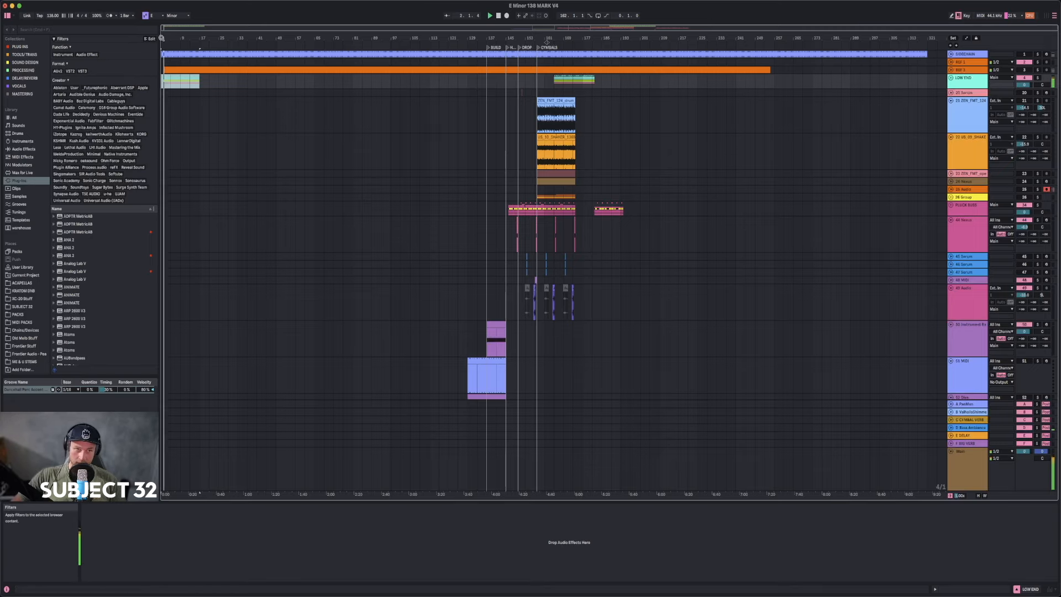
{"action": "left_click_drag", "start_coordinate": [165, 38], "coordinate": [164, 90]}
{"action": "left_click_drag", "start_coordinate": [308, 49], "coordinate": [211, 49]}
{"action": "left_click_drag", "start_coordinate": [666, 43], "coordinate": [666, 119]}
{"action": "key", "text": "space"}
{"action": "left_click_drag", "start_coordinate": [190, 81], "coordinate": [615, 83]}
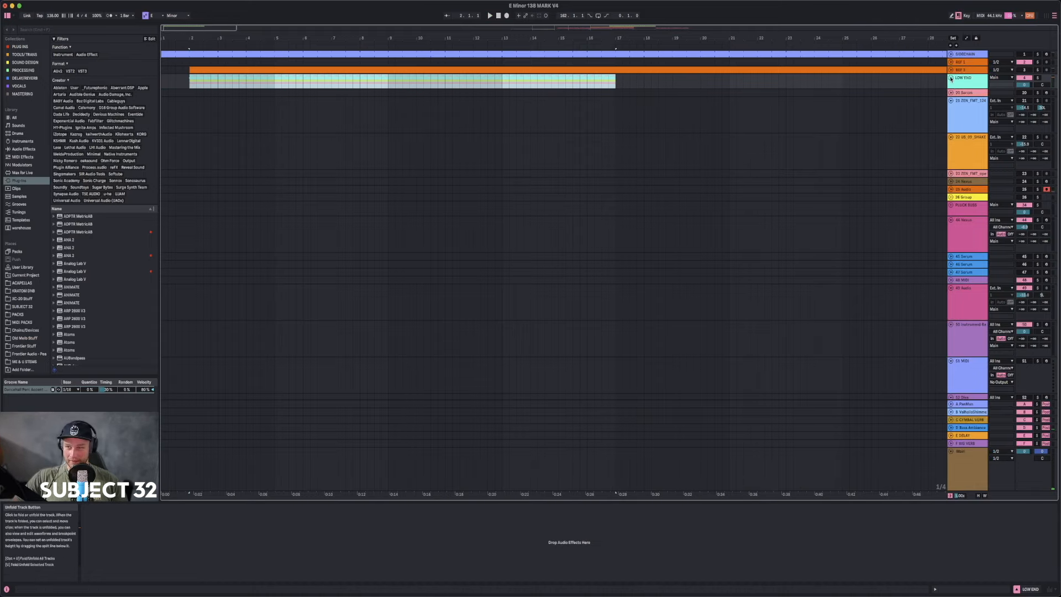
- Unfold the LOW END group and copy its clips from bars 9 to 17 to bar 1, replacing the material there
{"action": "left_click", "coordinate": [951, 78]}
{"action": "left_click_drag", "start_coordinate": [742, 51], "coordinate": [742, 42]}
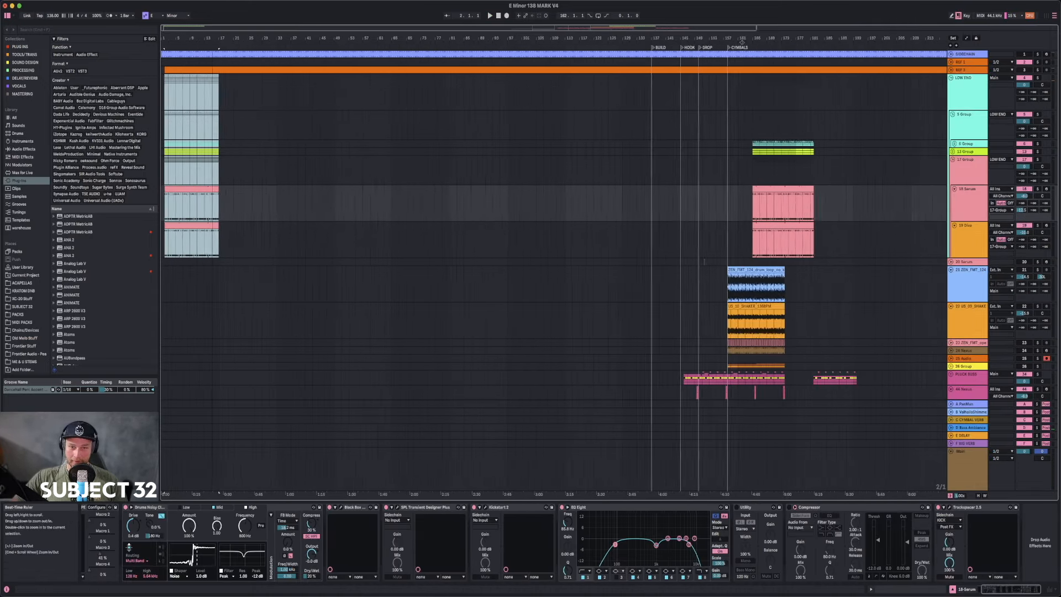
{"action": "left_click_drag", "start_coordinate": [232, 42], "coordinate": [232, 33]}
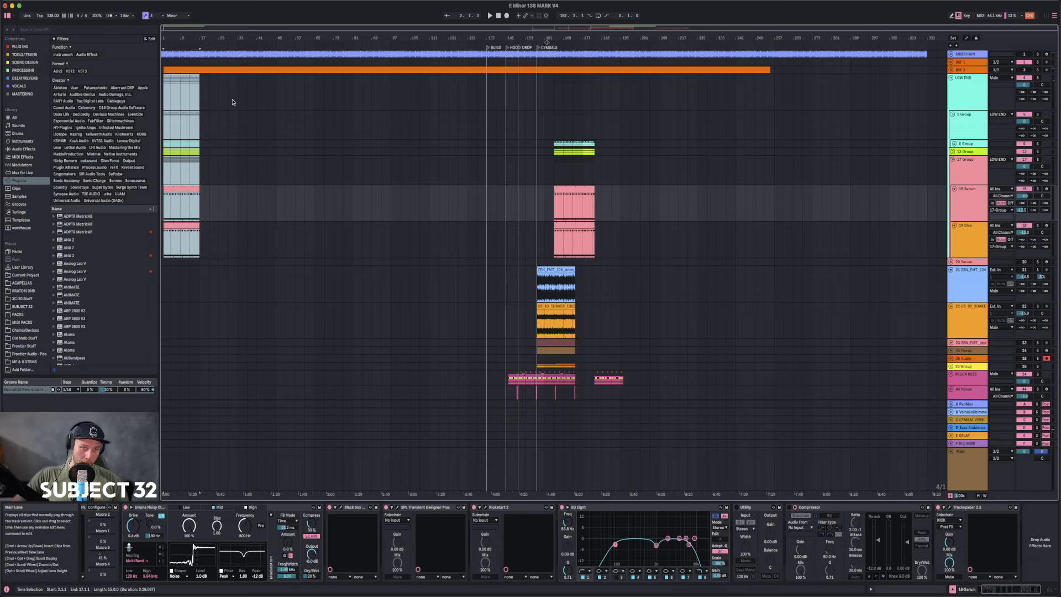
{"action": "left_click_drag", "start_coordinate": [227, 100], "coordinate": [238, 99]}
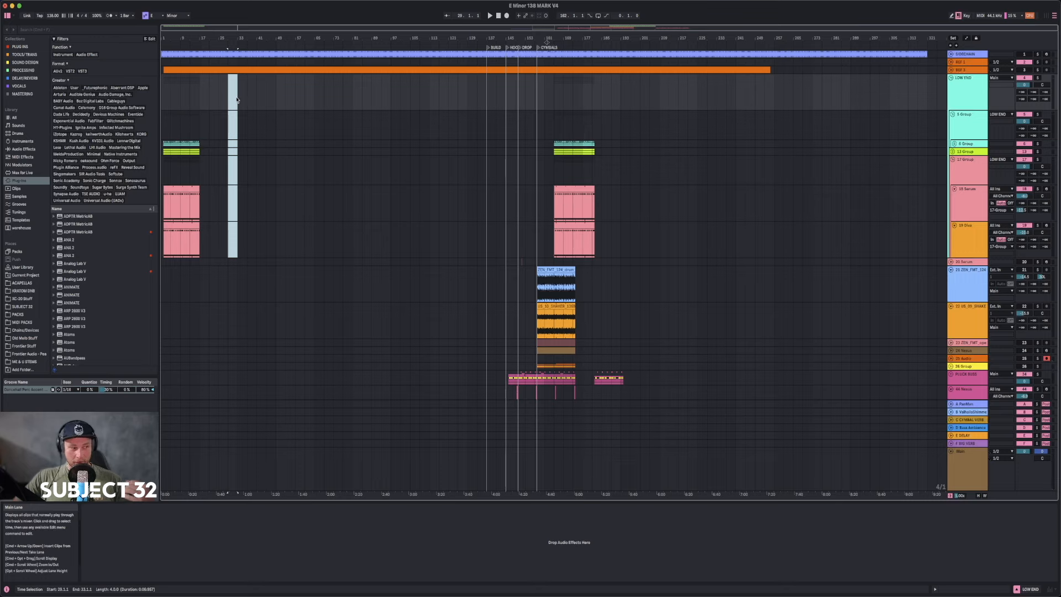
{"action": "left_click_drag", "start_coordinate": [178, 42], "coordinate": [271, 251]}
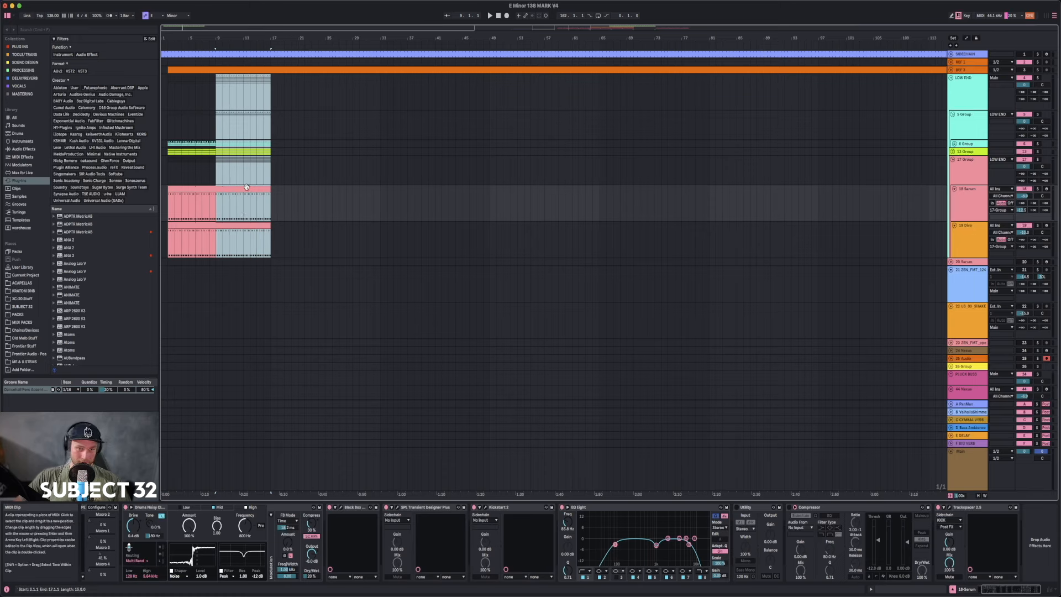
{"action": "left_click_drag", "start_coordinate": [246, 188], "coordinate": [189, 199]}
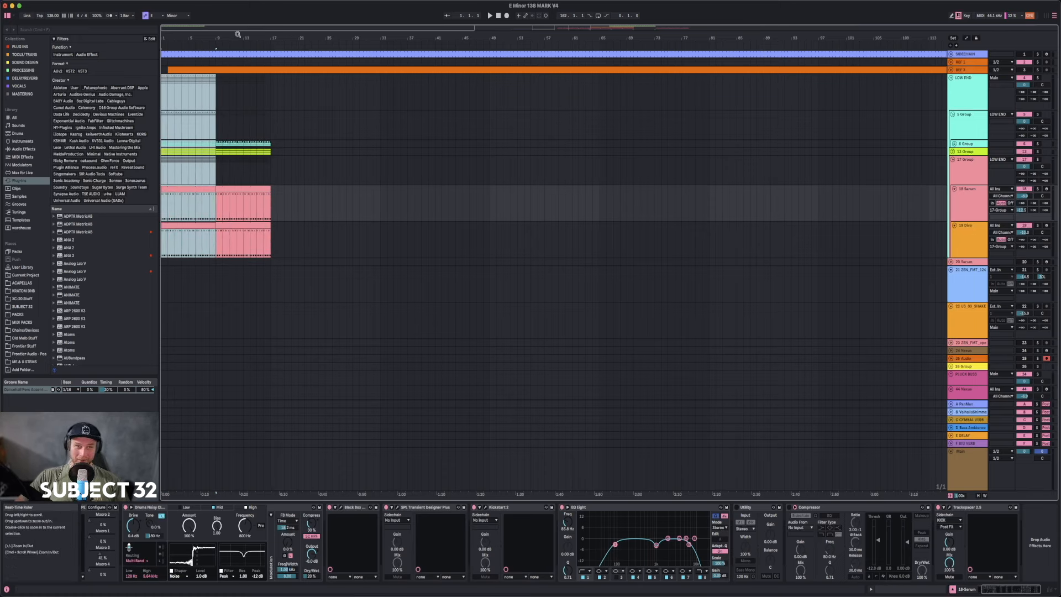
- Duplicate the LOW END group's clips from bars 1 to 17 so the section extends to bar 33
{"action": "left_click_drag", "start_coordinate": [237, 37], "coordinate": [546, 43]}
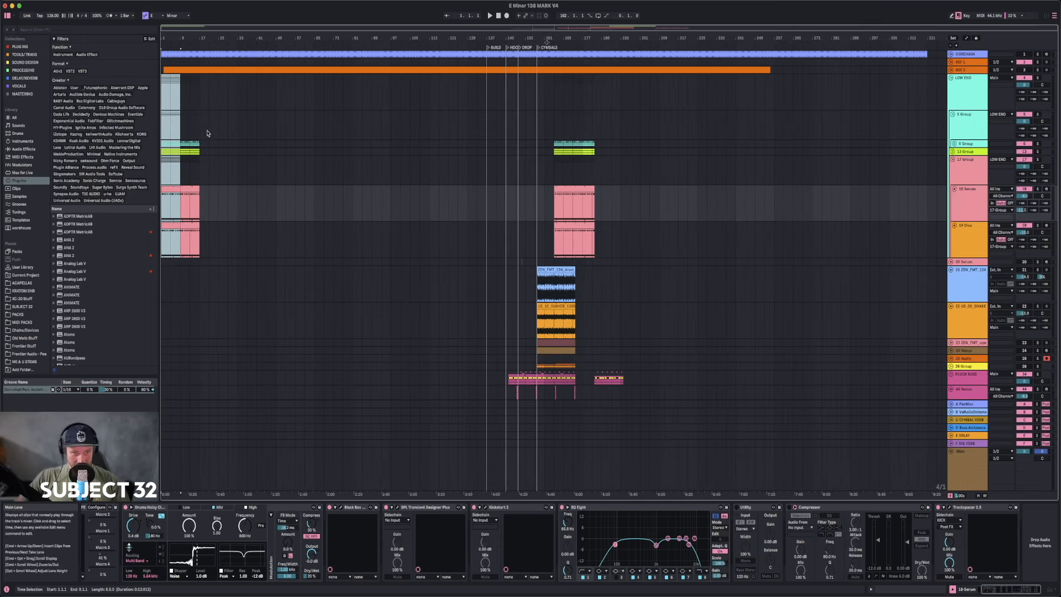
{"action": "left_click_drag", "start_coordinate": [190, 37], "coordinate": [223, 30]}
{"action": "left_click_drag", "start_coordinate": [204, 90], "coordinate": [127, 82]}
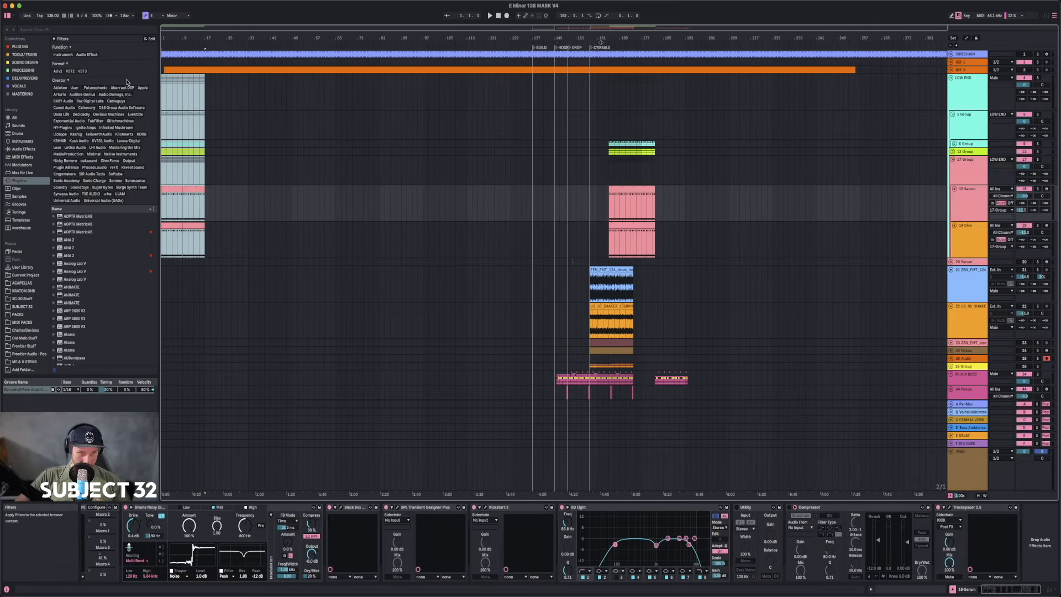
{"action": "key", "text": "super+d"}
{"action": "left_click", "coordinate": [161, 100]}
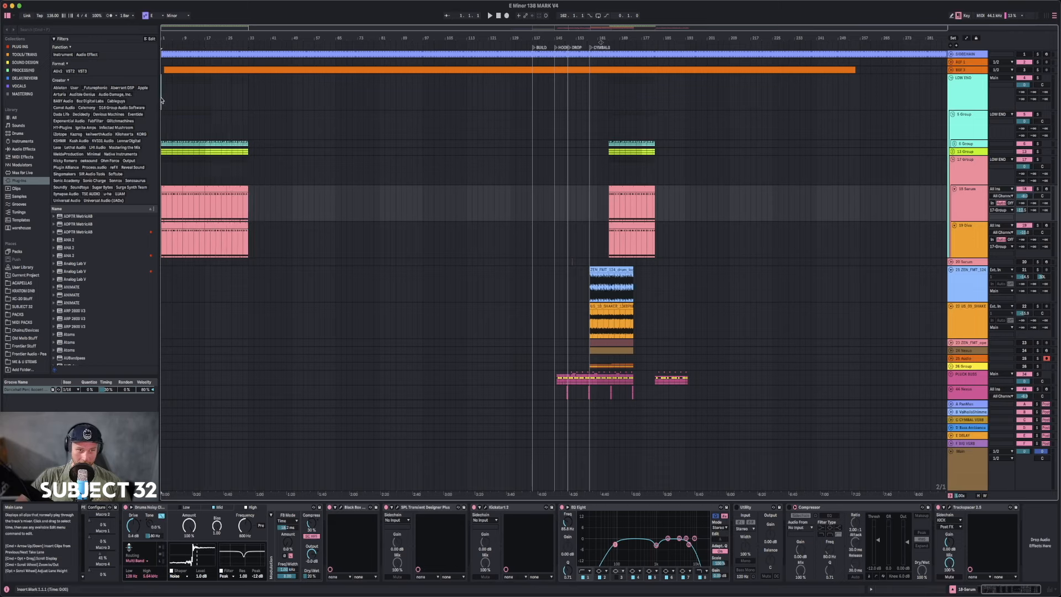
- Play the extended section from the start and examine the device chains on the LOW END group and its subgroups
{"action": "key", "text": "space"}
{"action": "double_click", "coordinate": [975, 90]}
{"action": "left_click", "coordinate": [975, 90]}
{"action": "key", "text": "space"}
{"action": "key", "text": "space"}
{"action": "left_click_drag", "start_coordinate": [161, 39], "coordinate": [160, 42]}
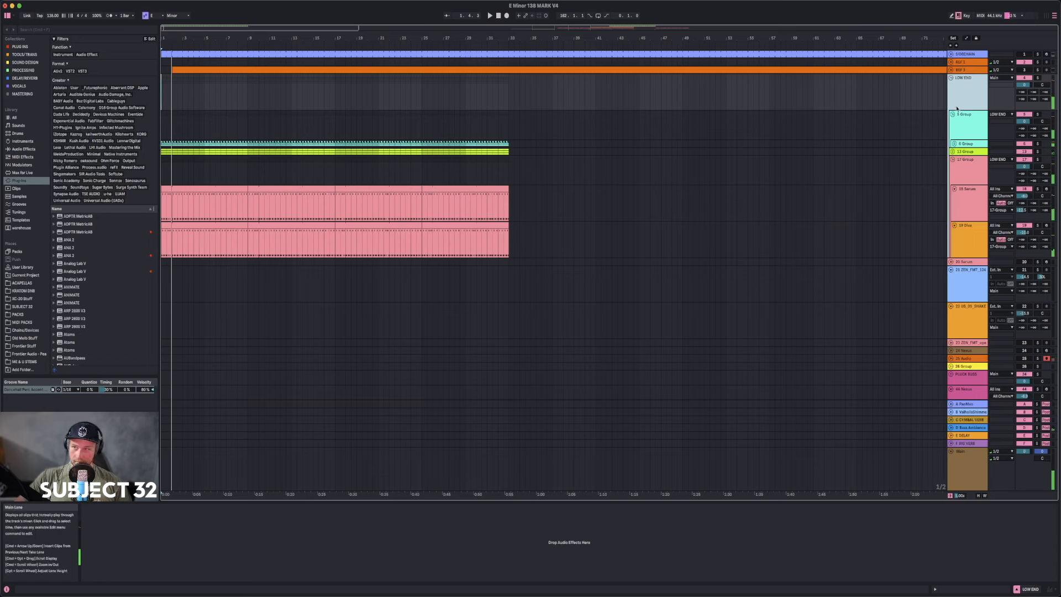
{"action": "left_click", "coordinate": [966, 128]}
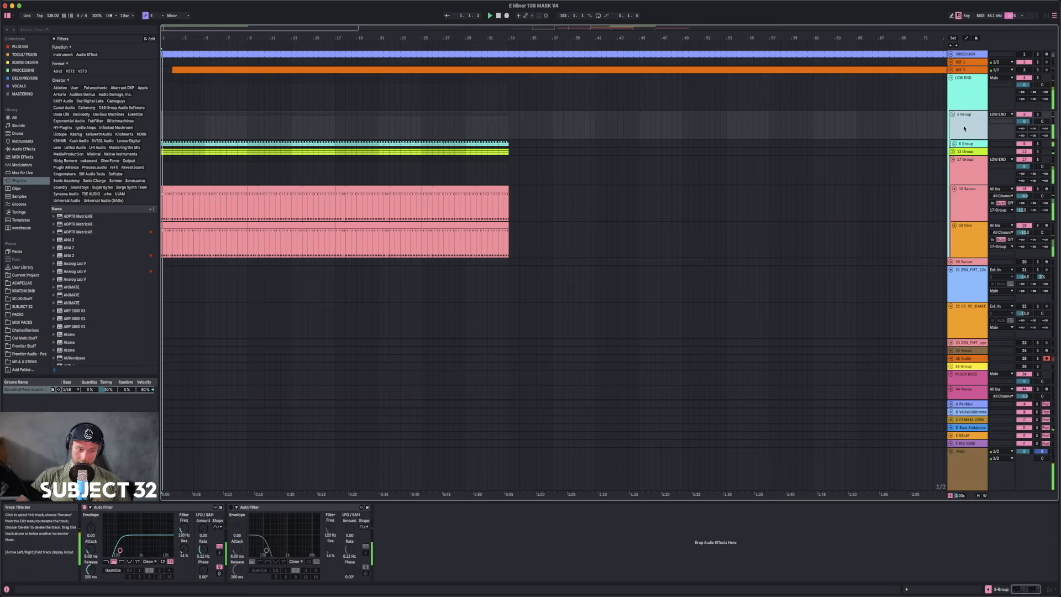
{"action": "left_click", "coordinate": [961, 171]}
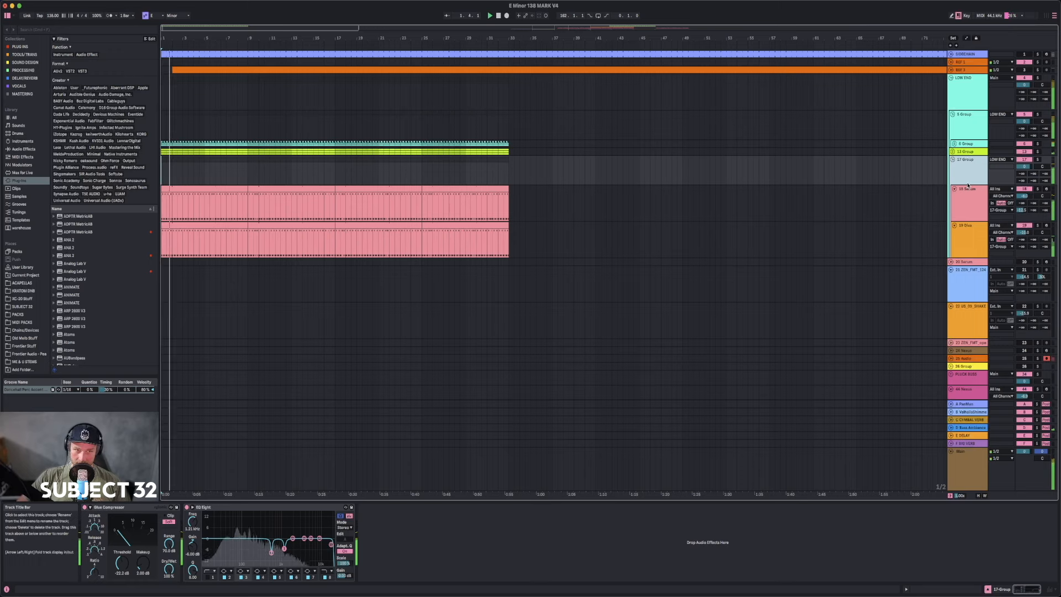
{"action": "left_click", "coordinate": [969, 122]}
{"action": "key", "text": "space"}
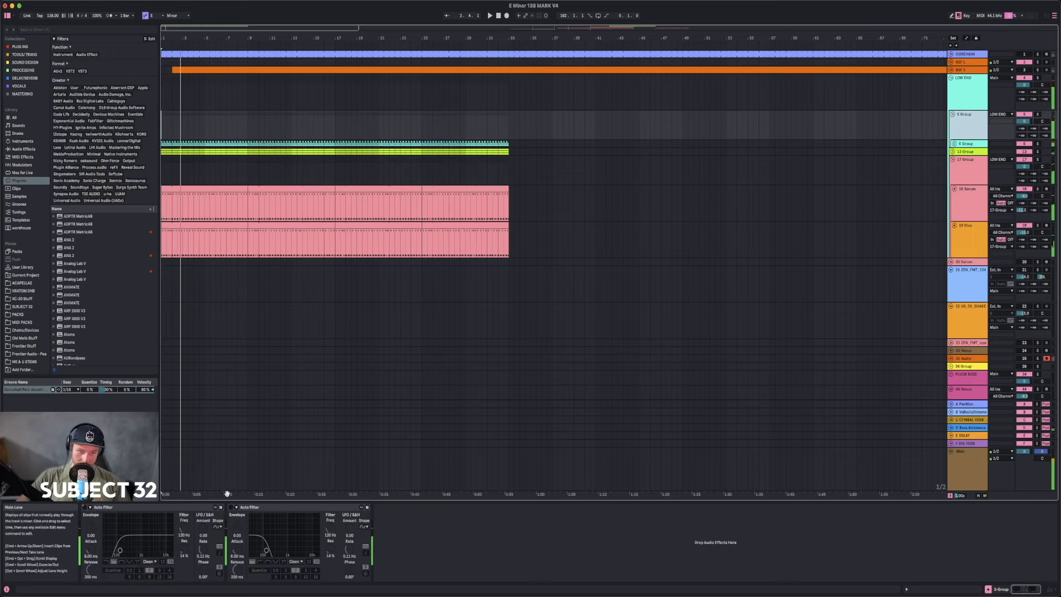
- Copy the high-pass Auto Filter from the first subgroup inside LOW END onto the LOW END group itself
{"action": "left_click", "coordinate": [130, 506]}
{"action": "left_click", "coordinate": [966, 109]}
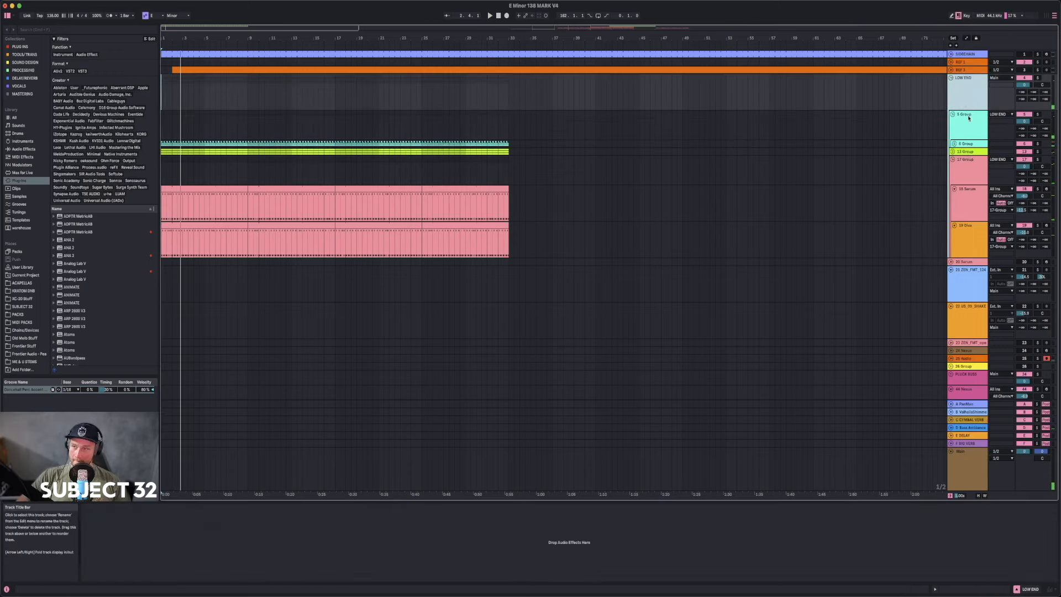
{"action": "left_click", "coordinate": [966, 127]}
{"action": "left_click", "coordinate": [967, 152]}
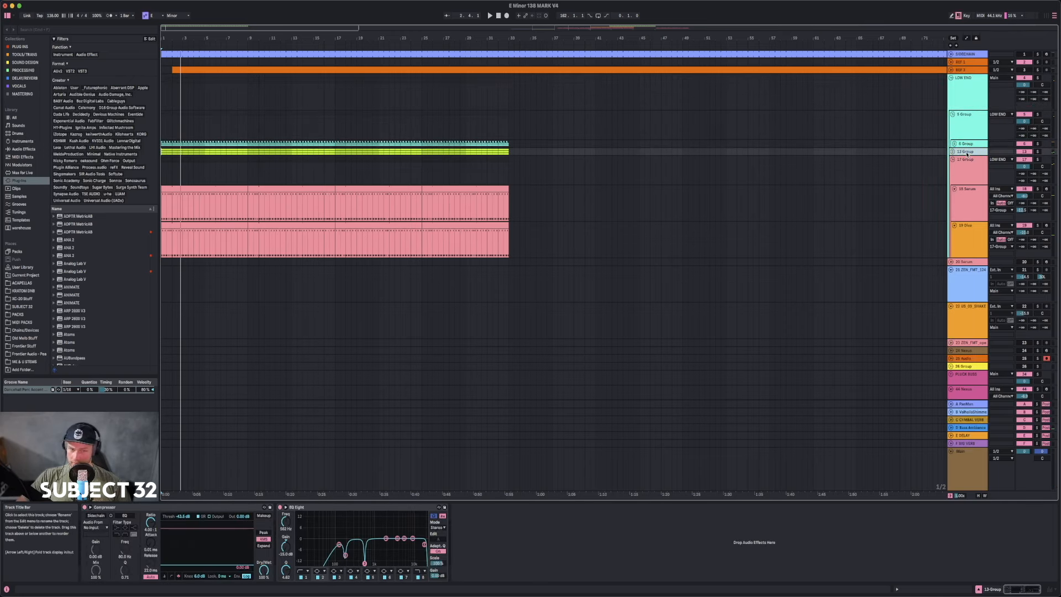
{"action": "left_click", "coordinate": [966, 165]}
{"action": "left_click", "coordinate": [966, 125]}
{"action": "left_click", "coordinate": [967, 104]}
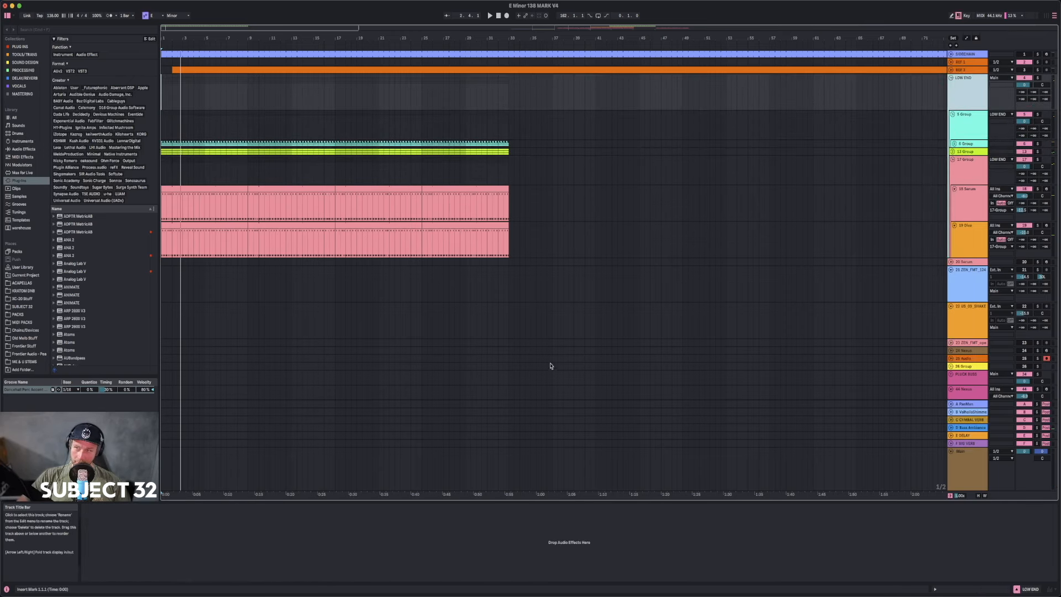
{"action": "left_click", "coordinate": [969, 126]}
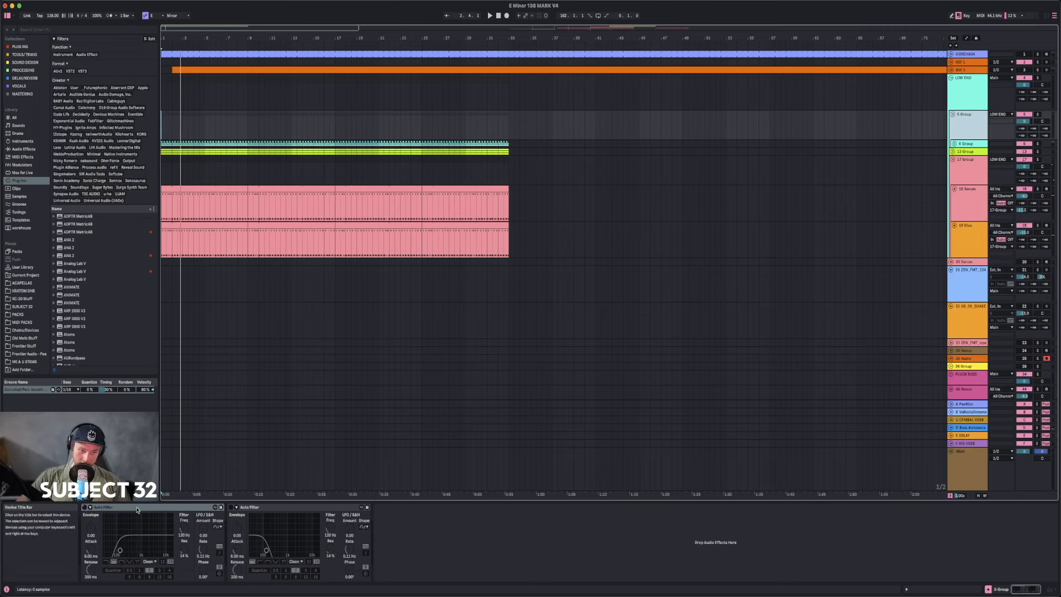
{"action": "left_click", "coordinate": [968, 93]}
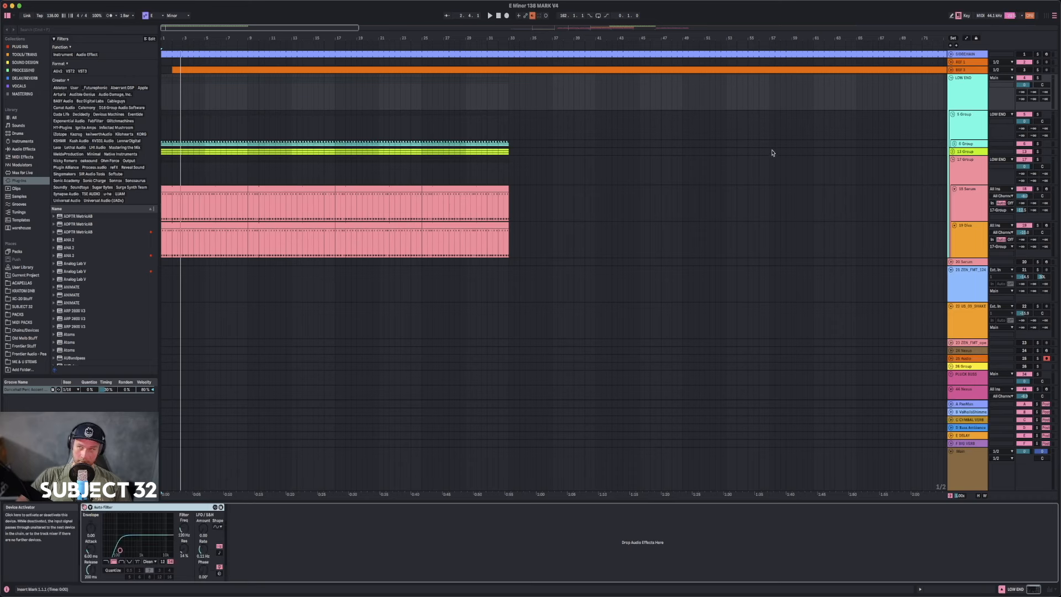
- Automate the LOW END Auto Filter's Device On: enabled for bars 1 to 9 and briefly before bars 17, 25 and 33
{"action": "left_click", "coordinate": [966, 39]}
{"action": "left_click", "coordinate": [531, 16]}
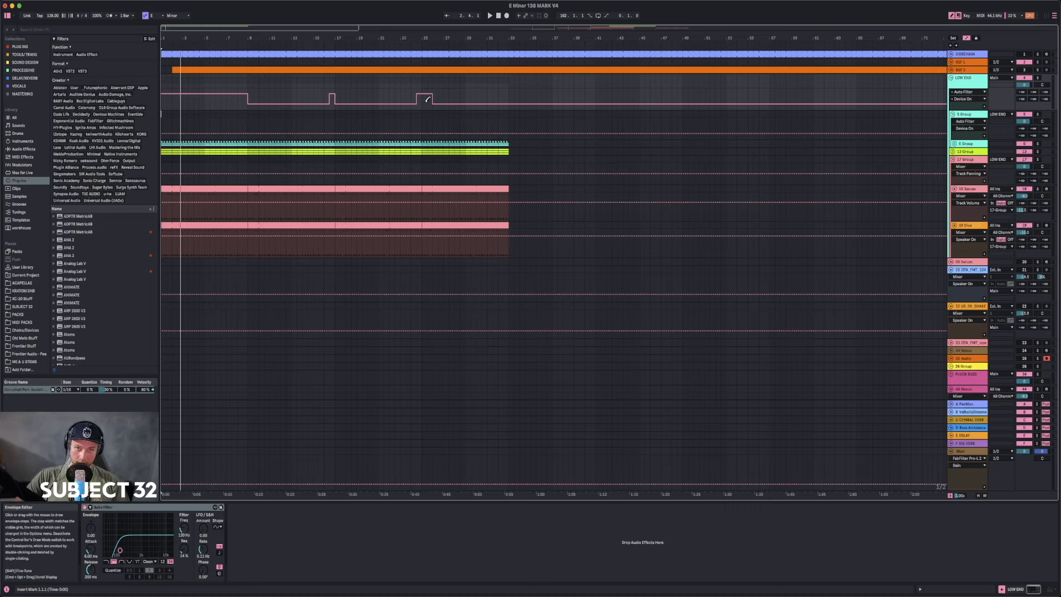
{"action": "key", "text": "b"}
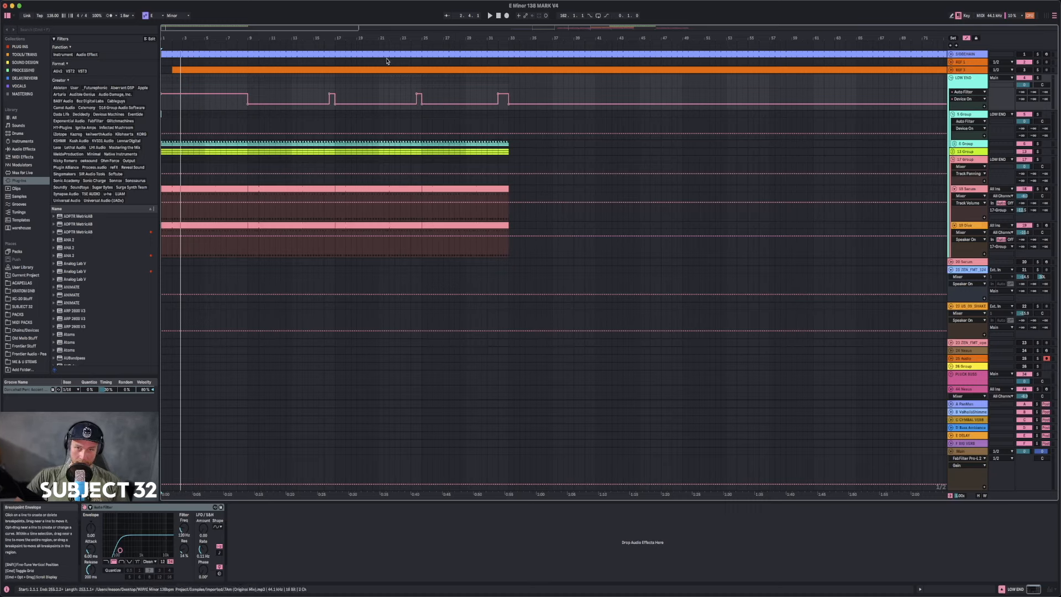
- Play the filtered opening from bar 1 and deactivate the Diva clip from bars 1 to 9
{"action": "left_click_drag", "start_coordinate": [333, 34], "coordinate": [334, 12]}
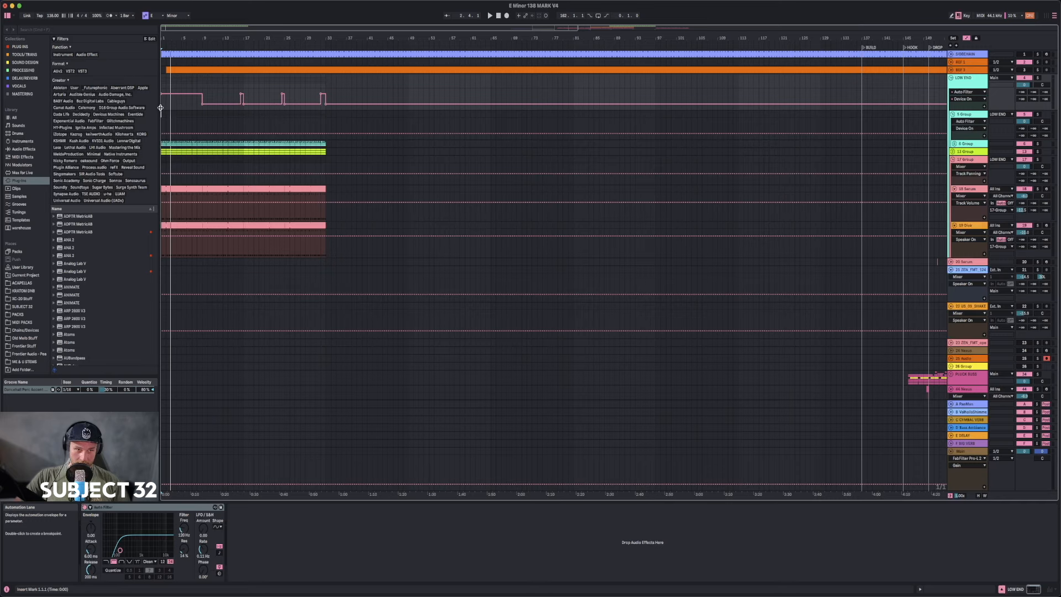
{"action": "key", "text": "space"}
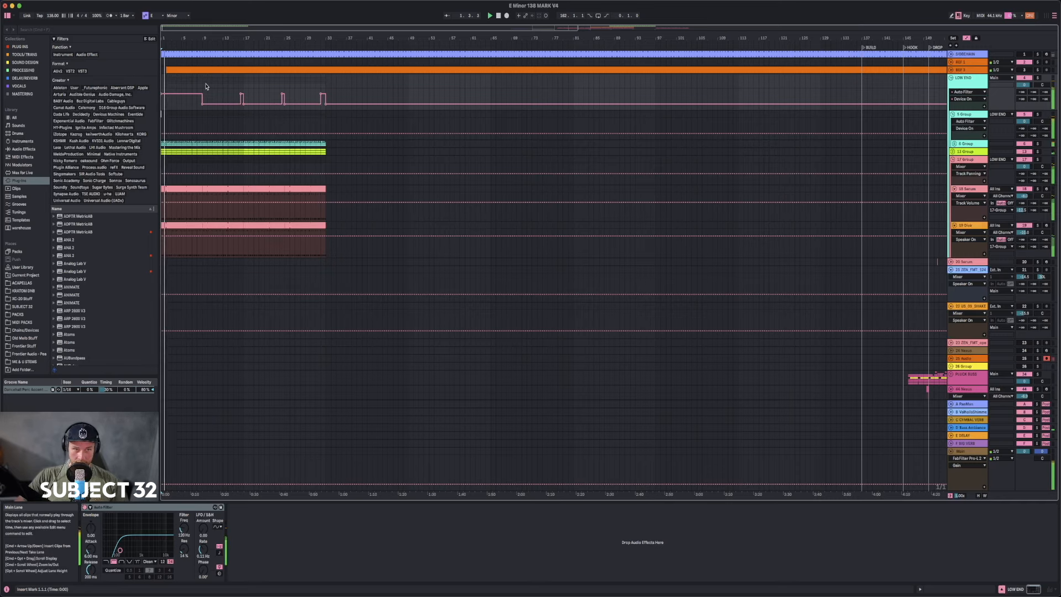
{"action": "left_click", "coordinate": [191, 227]}
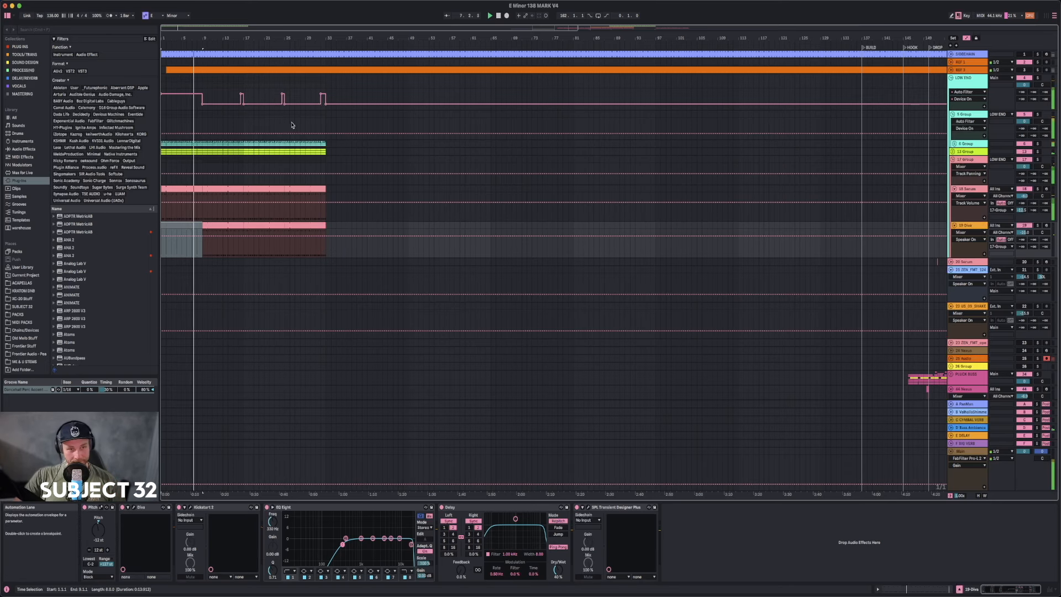
{"action": "scroll", "coordinate": [285, 133], "scroll_direction": "down", "scroll_amount": 5}
{"action": "scroll", "coordinate": [280, 143], "scroll_direction": "up", "scroll_amount": 4}
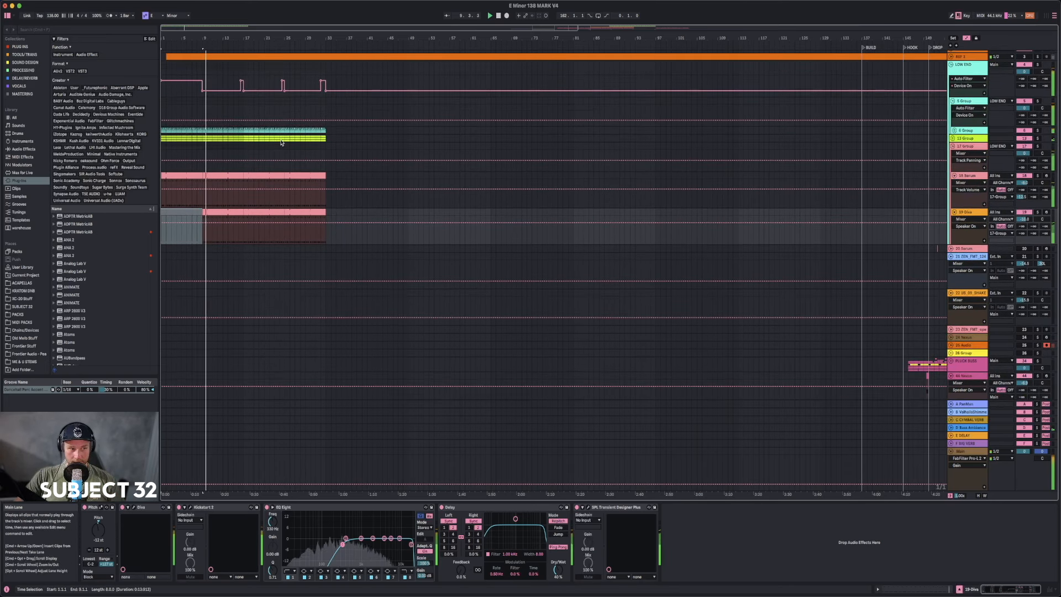
- Copy the Nexus material from bars 145 to 150 into the opening, positioned to lead into bar 9, and audition it from bar 8
{"action": "left_click_drag", "start_coordinate": [242, 36], "coordinate": [680, 42]}
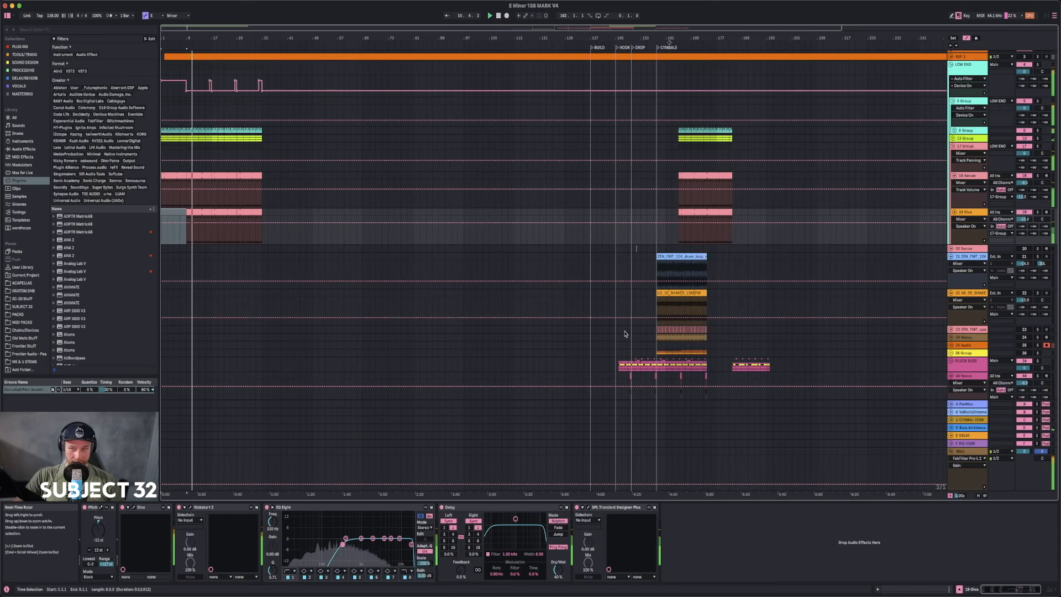
{"action": "scroll", "coordinate": [630, 310], "scroll_direction": "down", "scroll_amount": 12}
{"action": "scroll", "coordinate": [641, 174], "scroll_direction": "up", "scroll_amount": 2}
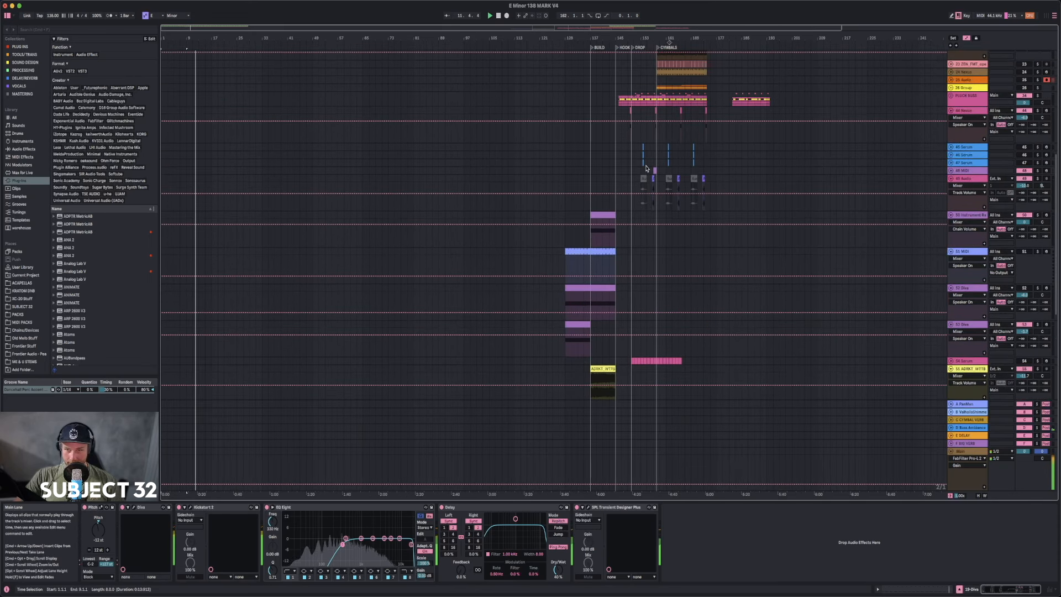
{"action": "left_click_drag", "start_coordinate": [616, 113], "coordinate": [631, 111]}
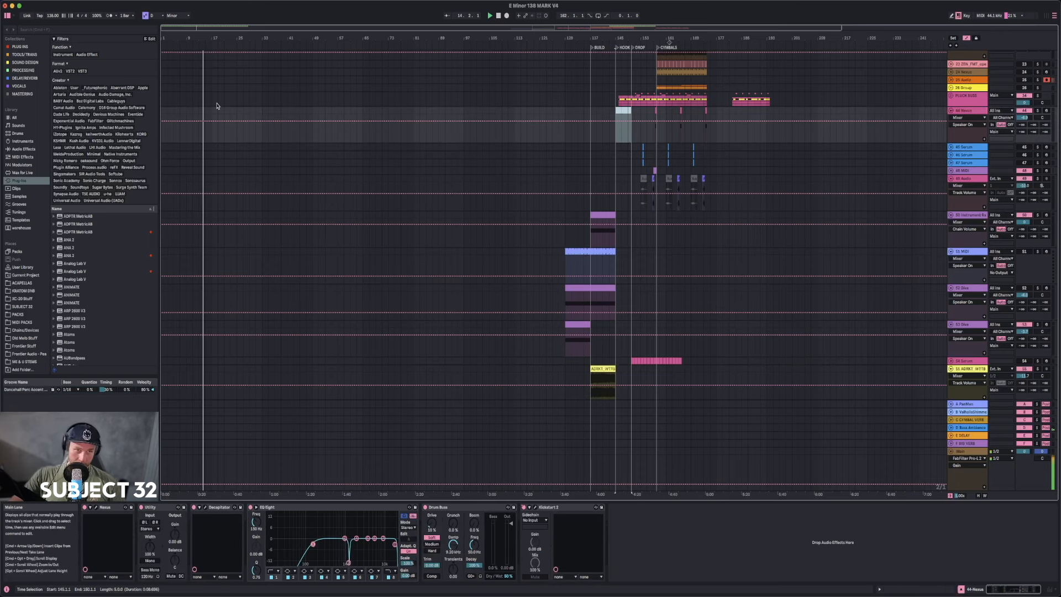
{"action": "left_click", "coordinate": [176, 114]}
{"action": "key", "text": "super+v"}
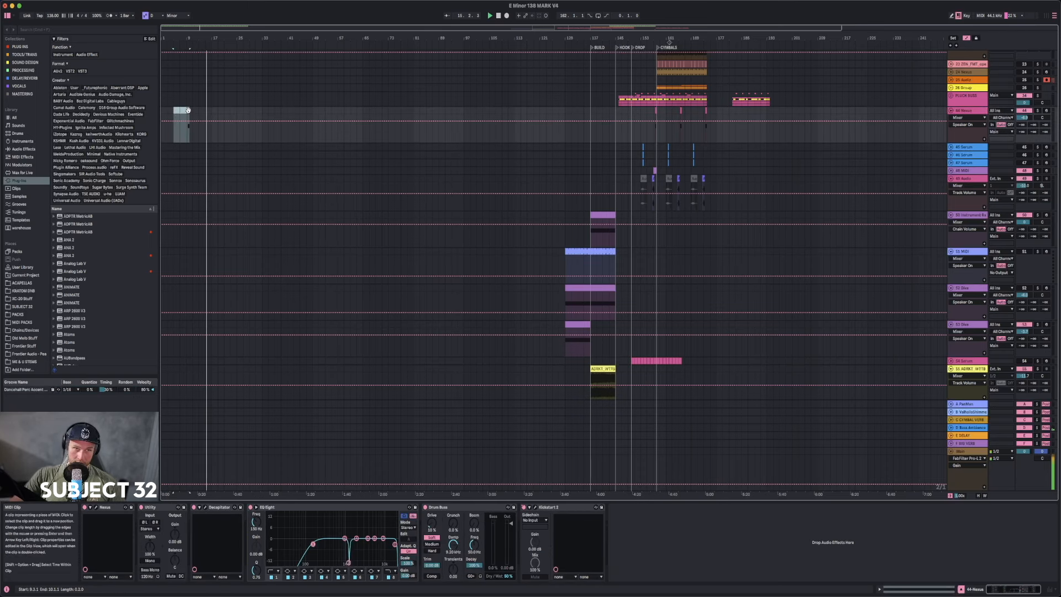
{"action": "left_click_drag", "start_coordinate": [183, 110], "coordinate": [182, 110]}
{"action": "left_click_drag", "start_coordinate": [173, 42], "coordinate": [201, 48]}
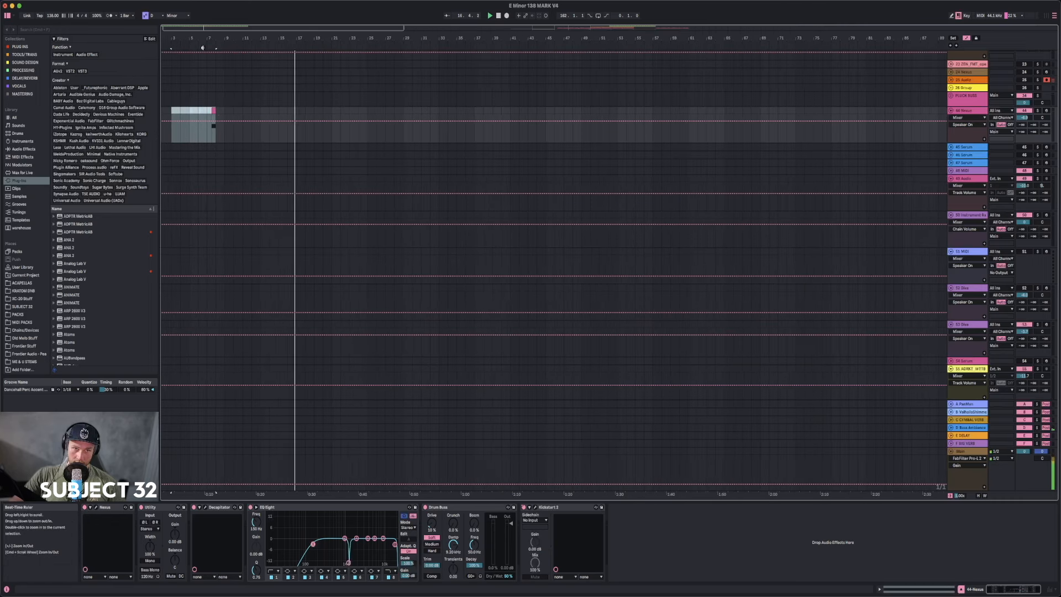
{"action": "left_click", "coordinate": [216, 111]}
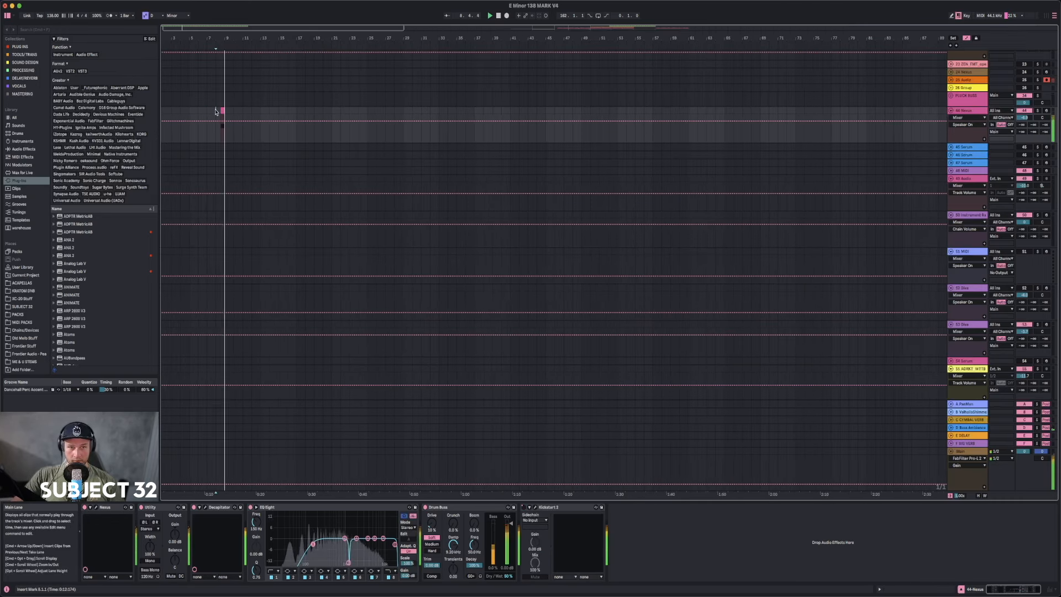
- Add a locator named LOW END at bar 9, where the filtered opening ends
{"action": "left_click_drag", "start_coordinate": [236, 39], "coordinate": [192, 32]}
{"action": "scroll", "coordinate": [193, 110], "scroll_direction": "up", "scroll_amount": 10}
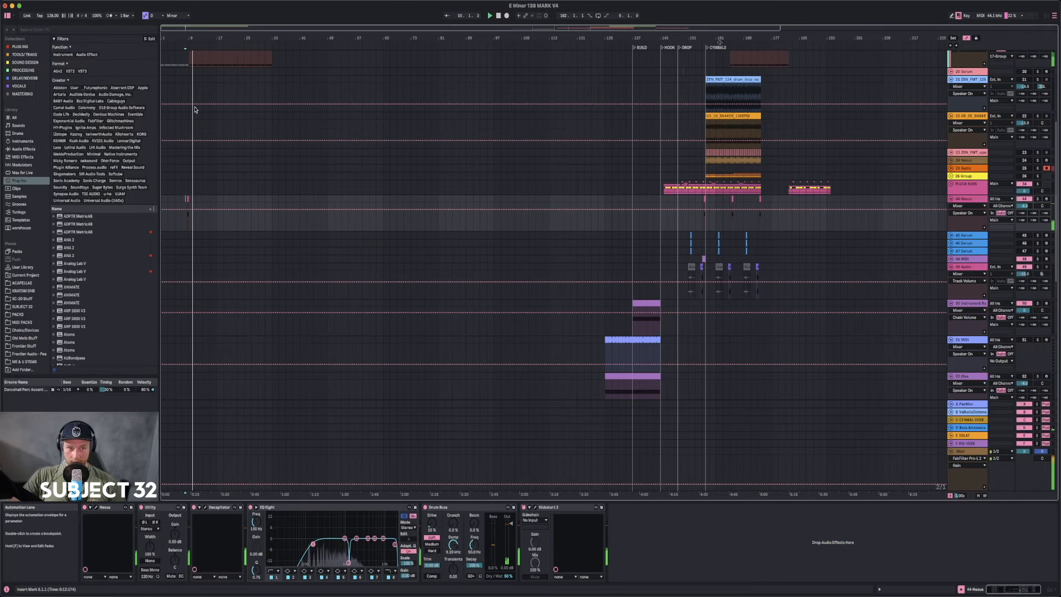
{"action": "scroll", "coordinate": [649, 258], "scroll_direction": "down", "scroll_amount": 3}
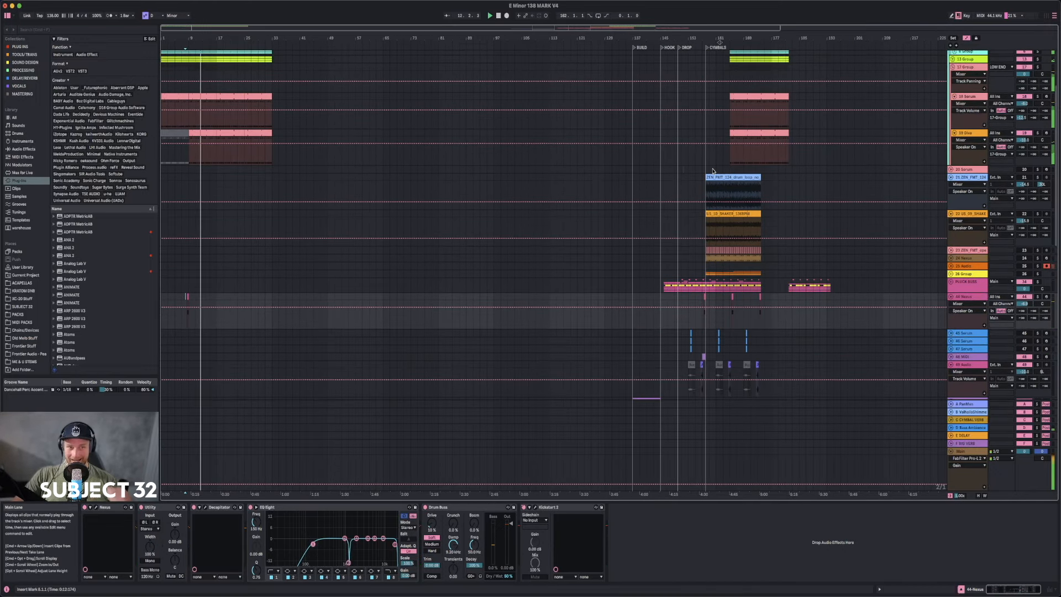
{"action": "scroll", "coordinate": [327, 176], "scroll_direction": "up", "scroll_amount": 3}
{"action": "right_click", "coordinate": [190, 45]}
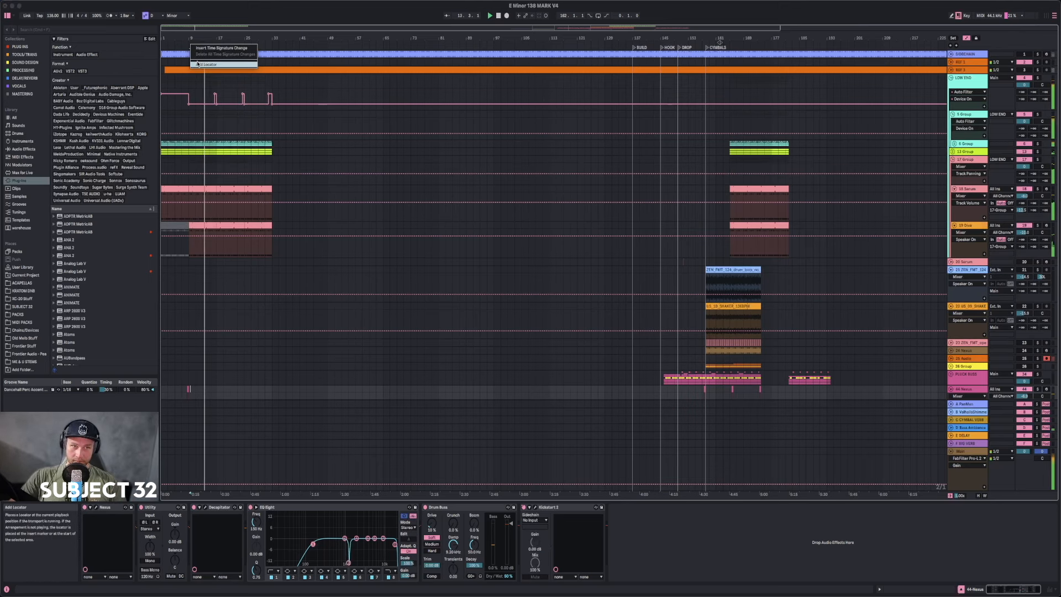
{"action": "left_click", "coordinate": [196, 64]}
{"action": "type", "text": "LOW"}
{"action": "key", "text": "Return"}
{"action": "left_click_drag", "start_coordinate": [192, 48], "coordinate": [190, 49]}
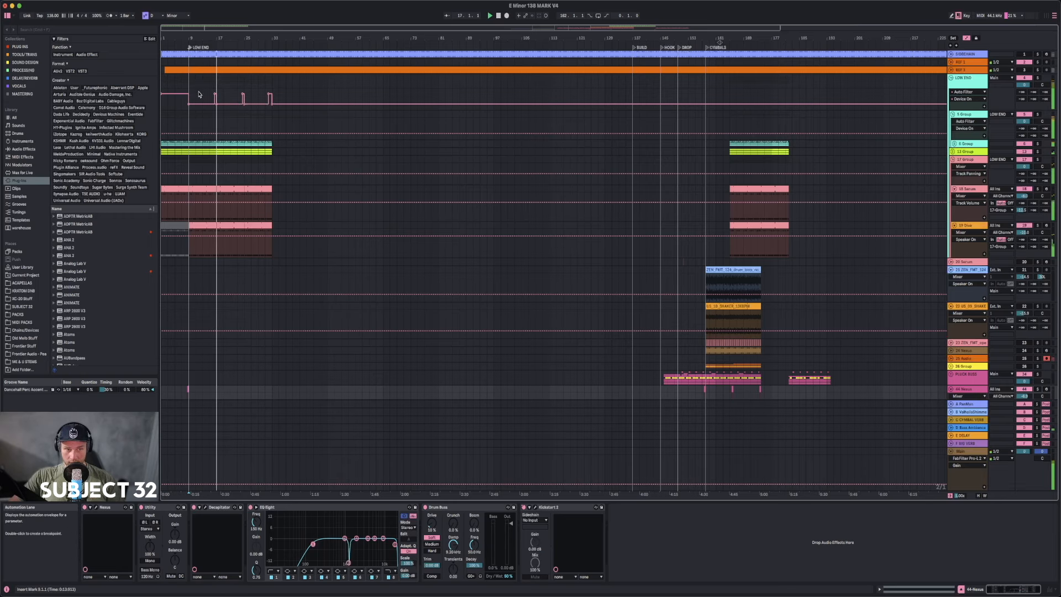
- Review the remaining tracks during playback with the LOW END group folded, and listen from bar 25
{"action": "scroll", "coordinate": [697, 221], "scroll_direction": "down", "scroll_amount": 15}
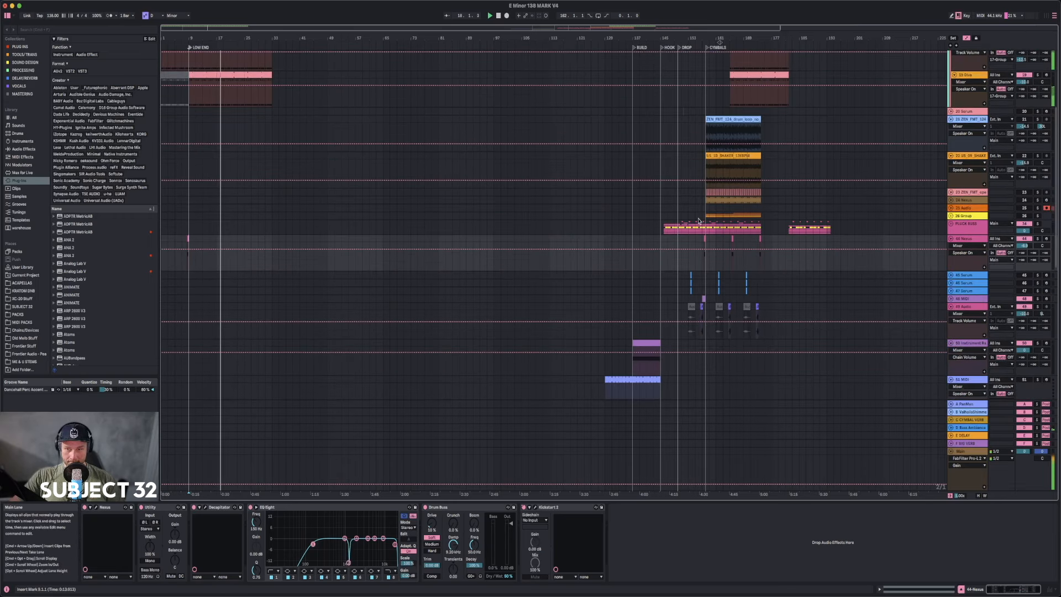
{"action": "scroll", "coordinate": [699, 221], "scroll_direction": "up", "scroll_amount": 15}
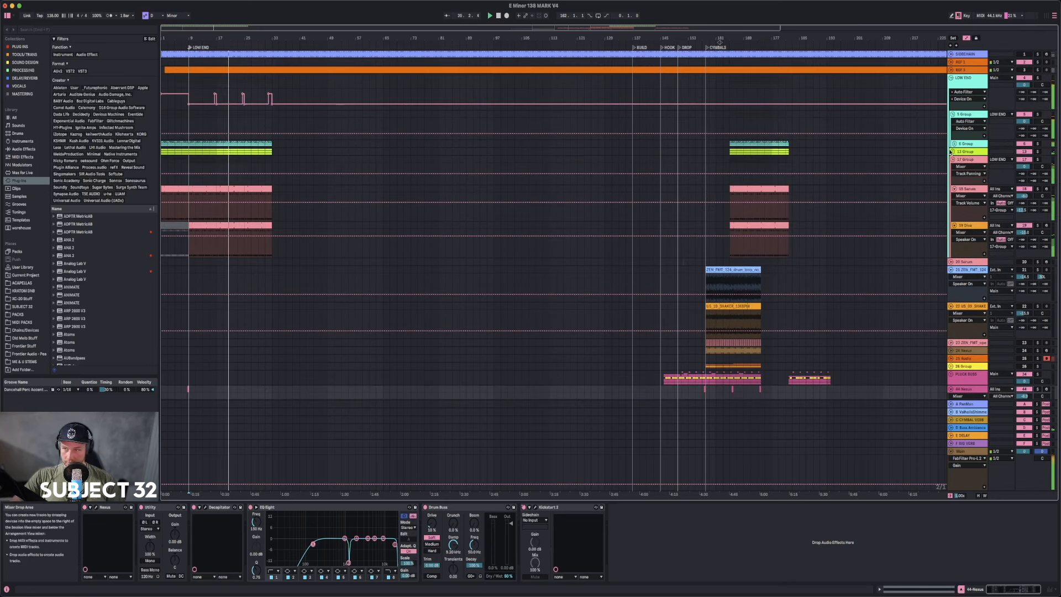
{"action": "left_click", "coordinate": [952, 79]}
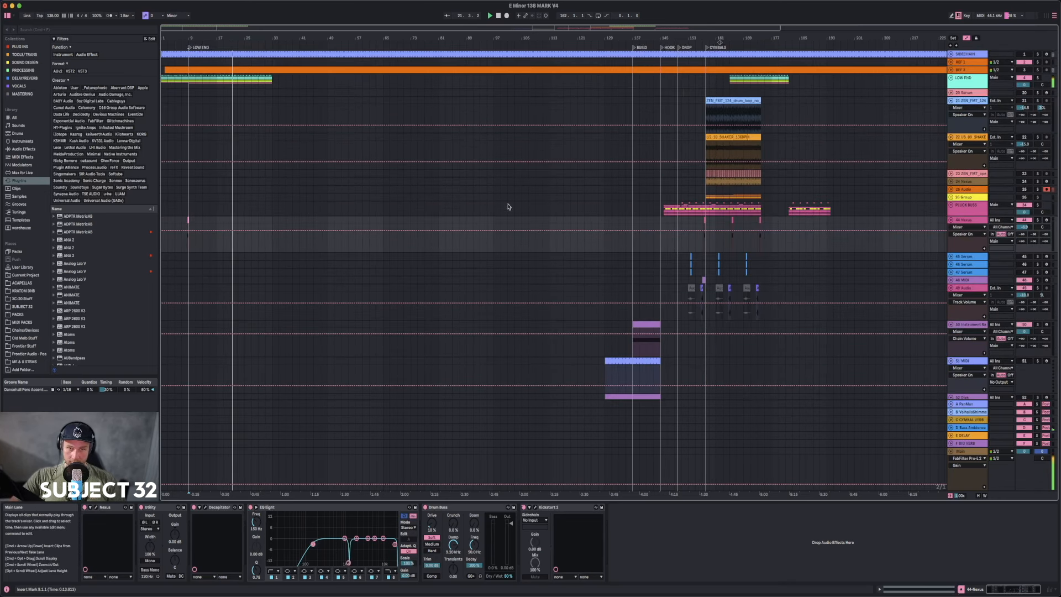
{"action": "left_click_drag", "start_coordinate": [217, 41], "coordinate": [218, 67]}
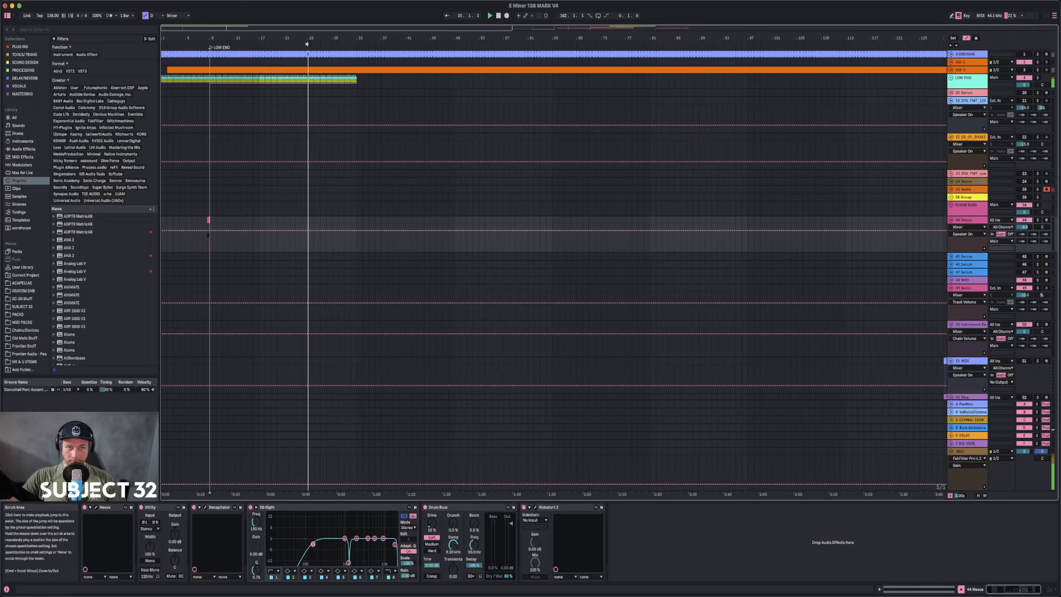
{"action": "key", "text": "space"}
- Unfold the LOW END group and redraw its Auto Filter Device On automation as enabled through bars 25 to 33
{"action": "left_click", "coordinate": [952, 77]}
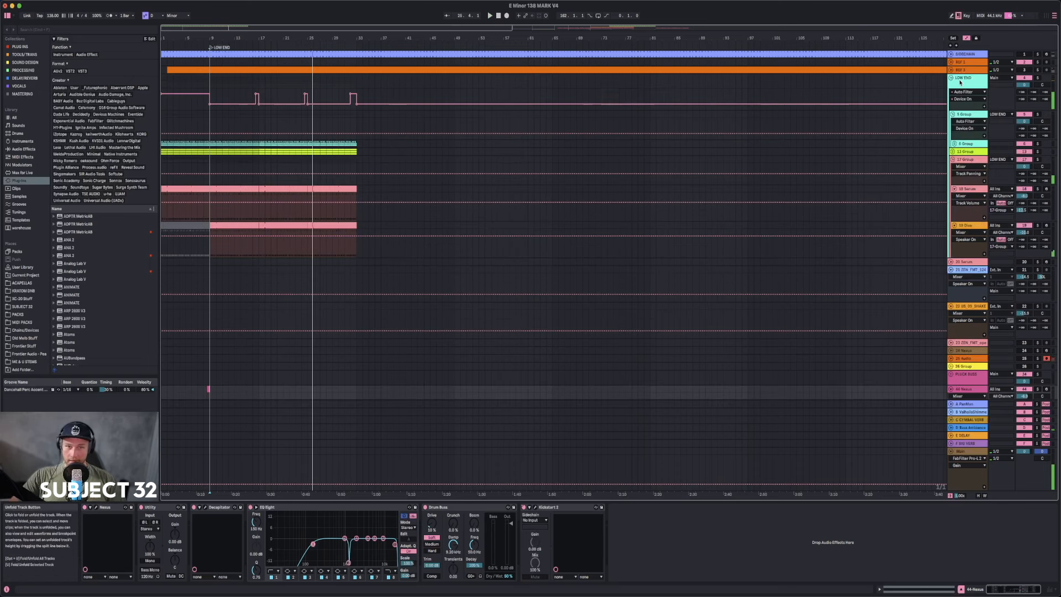
{"action": "left_click", "coordinate": [961, 79]}
{"action": "key", "text": "b"}
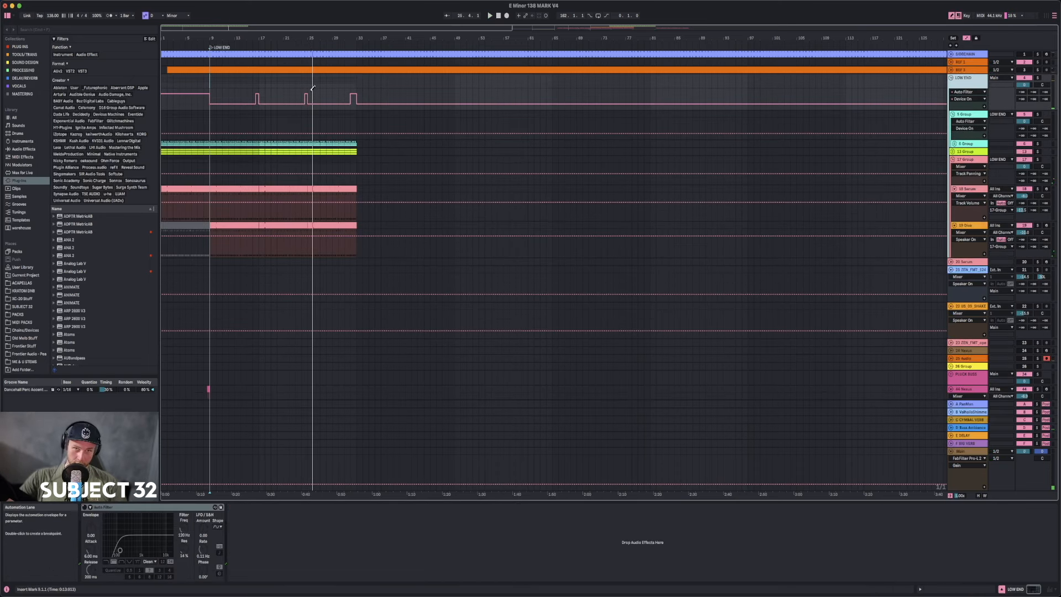
{"action": "left_click_drag", "start_coordinate": [313, 90], "coordinate": [339, 84]}
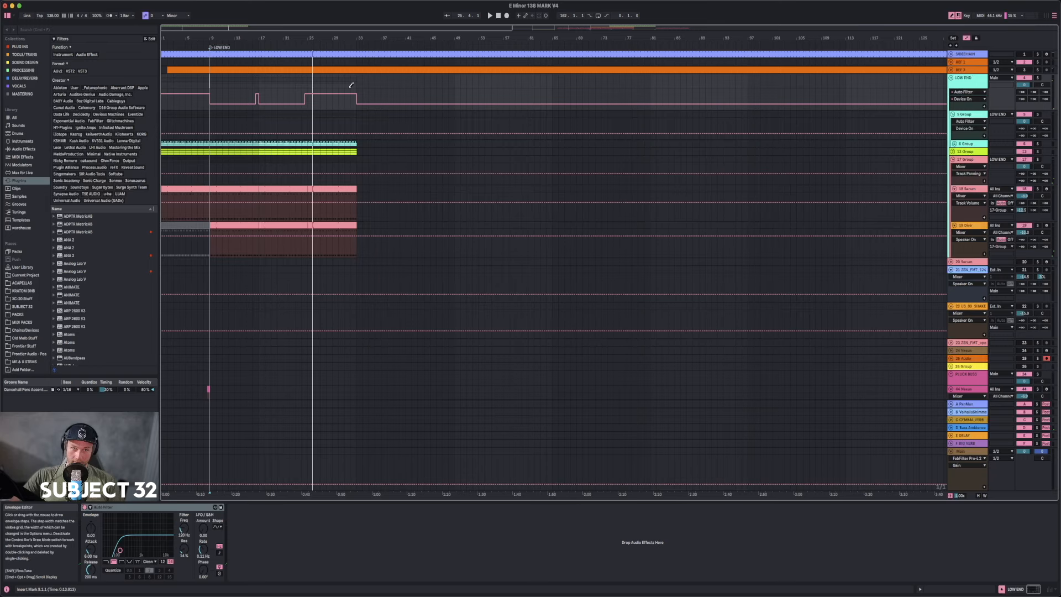
- Leave draw mode and add a locator named BUILD at bar 25
{"action": "key", "text": "b"}
{"action": "right_click", "coordinate": [310, 46]}
{"action": "left_click", "coordinate": [318, 67]}
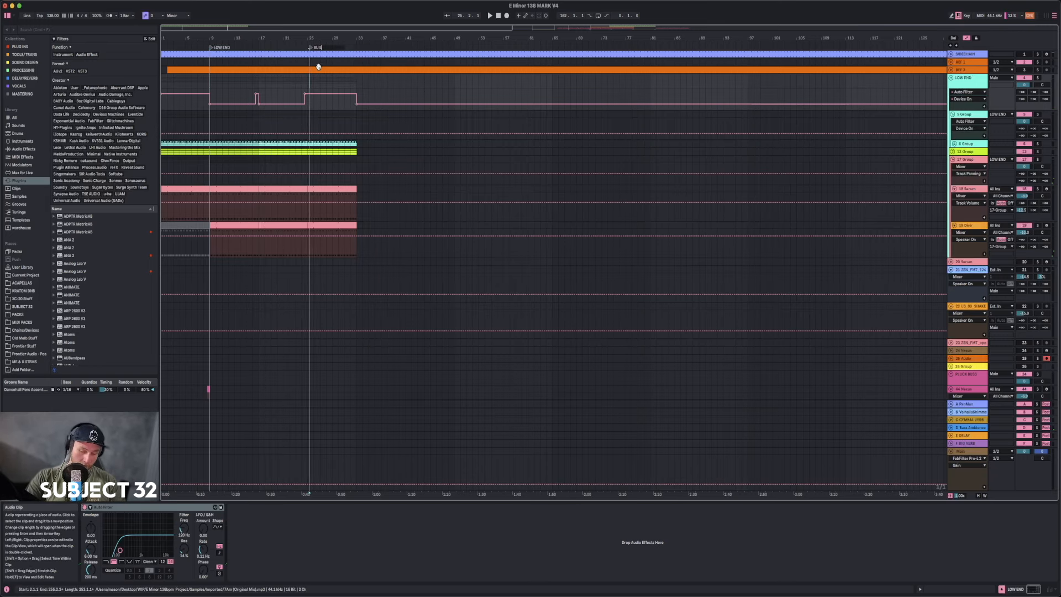
{"action": "left_click_drag", "start_coordinate": [313, 48], "coordinate": [311, 48]}
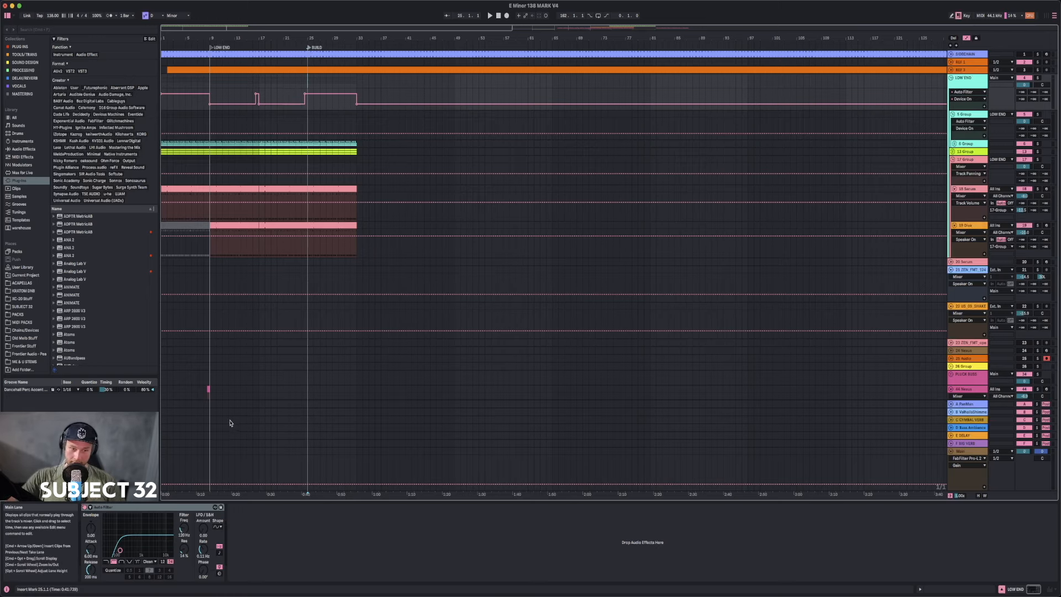
- Duplicate the LOW END group's clips and automation from bars 9 to 33 so the copy begins at bar 33
{"action": "left_click_drag", "start_coordinate": [205, 35], "coordinate": [205, 27]}
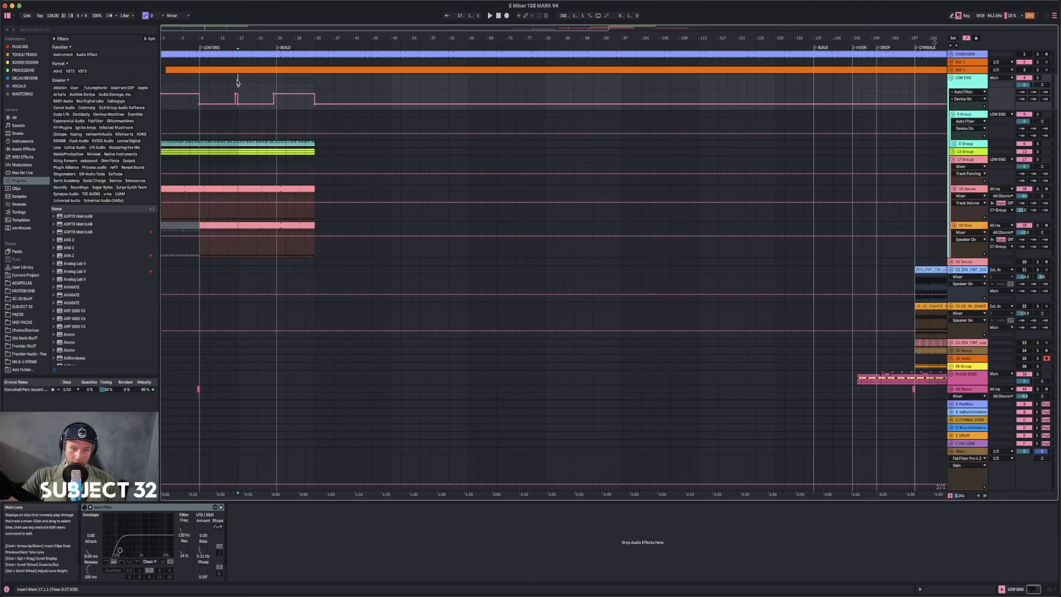
{"action": "left_click_drag", "start_coordinate": [242, 82], "coordinate": [316, 84]}
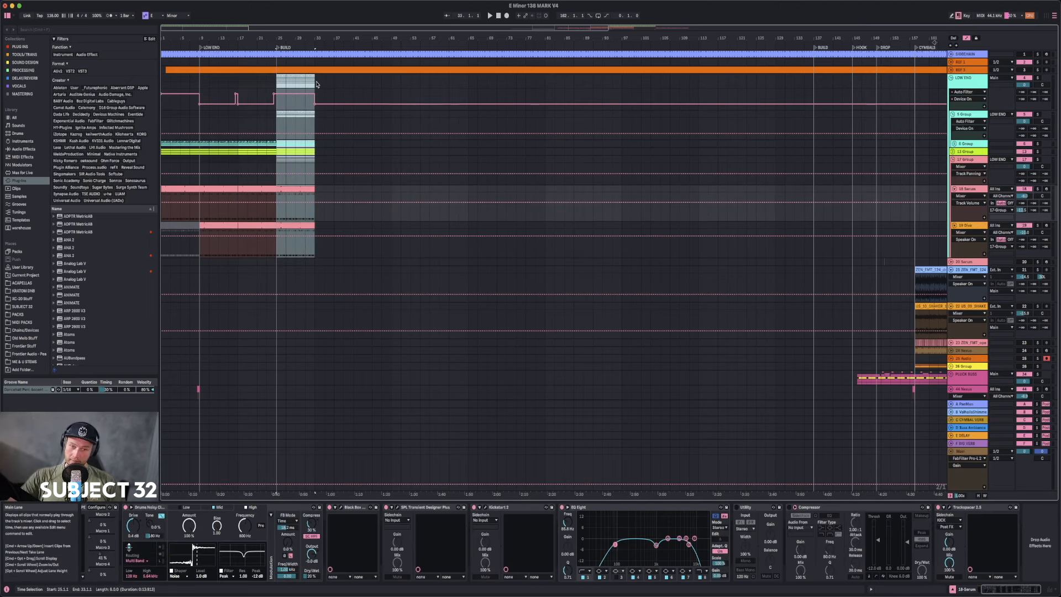
{"action": "left_click_drag", "start_coordinate": [316, 38], "coordinate": [359, 37]}
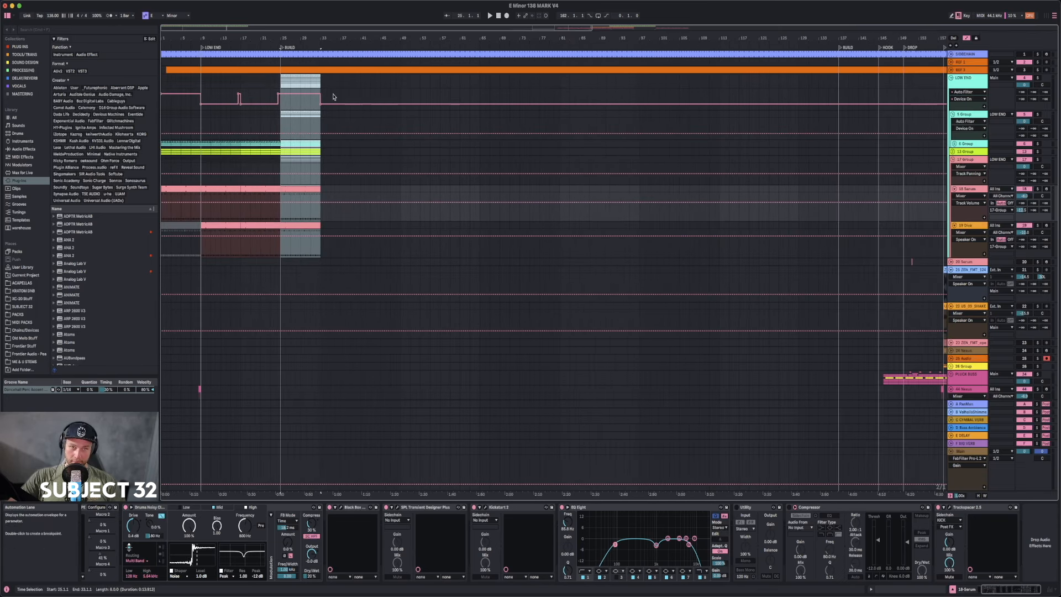
{"action": "left_click_drag", "start_coordinate": [202, 82], "coordinate": [322, 82]}
{"action": "key", "text": "ctrl+d"}
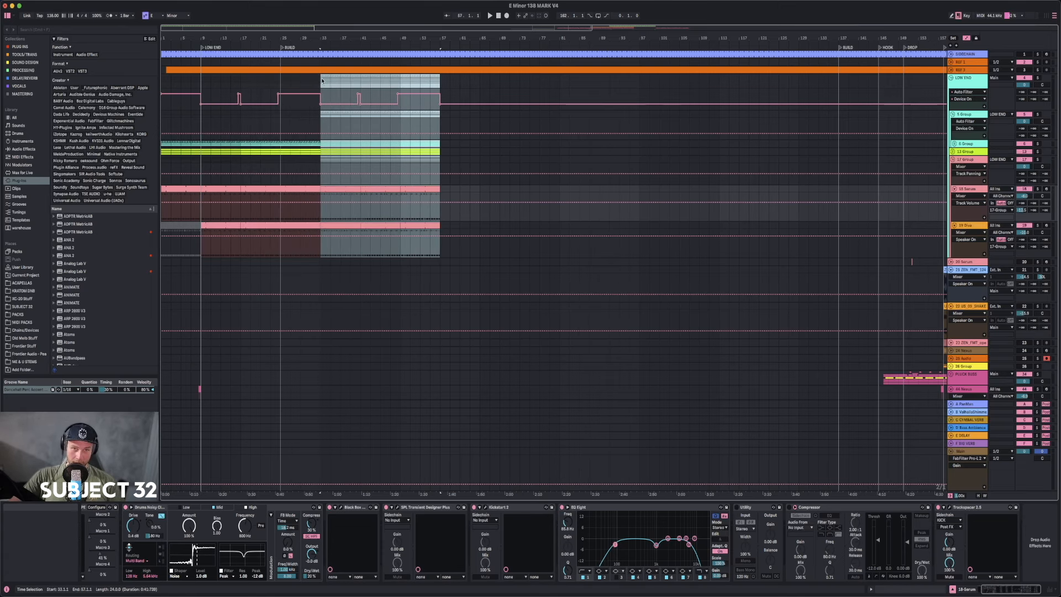
- Delete the LOW END group's content in bars 49 to 57, and duplicate bars 33 to 49 directly behind themselves
{"action": "left_click", "coordinate": [350, 99]}
{"action": "left_click_drag", "start_coordinate": [400, 191], "coordinate": [442, 81]}
{"action": "key", "text": "Delete"}
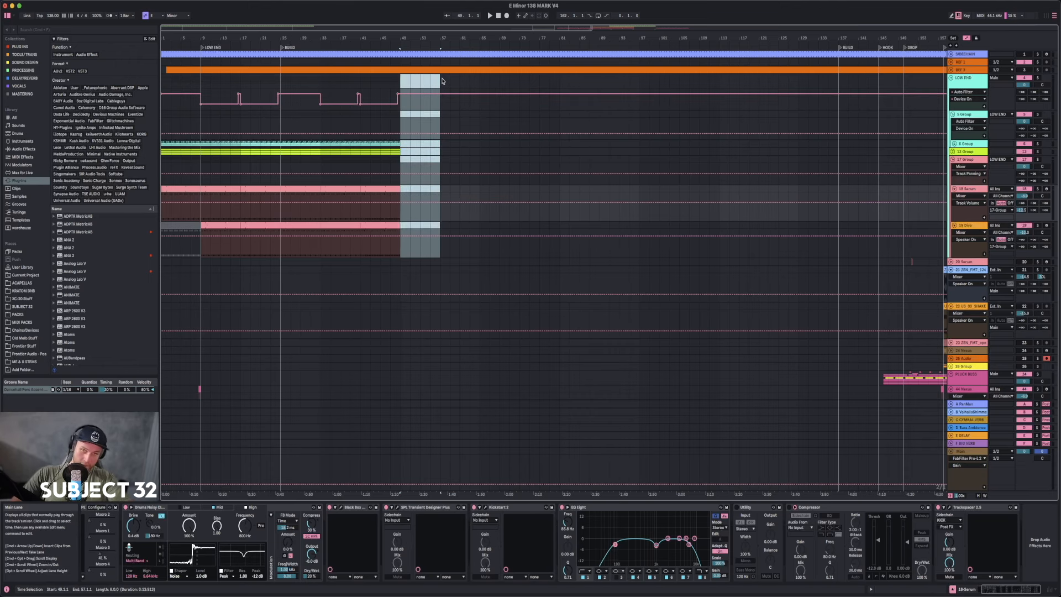
{"action": "left_click_drag", "start_coordinate": [321, 83], "coordinate": [399, 83]}
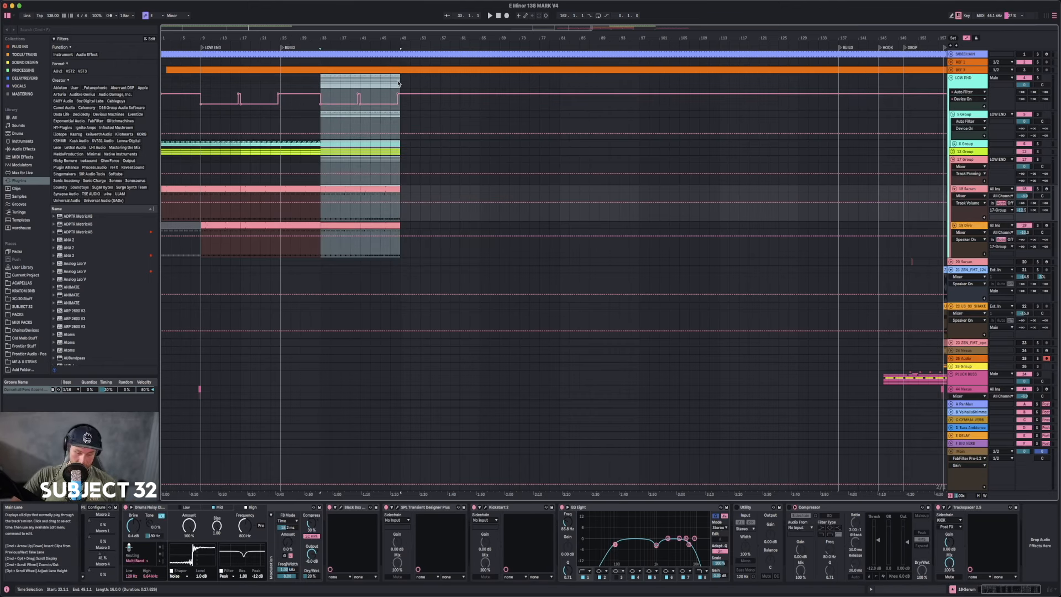
{"action": "key", "text": "super+d"}
{"action": "left_click", "coordinate": [321, 86]}
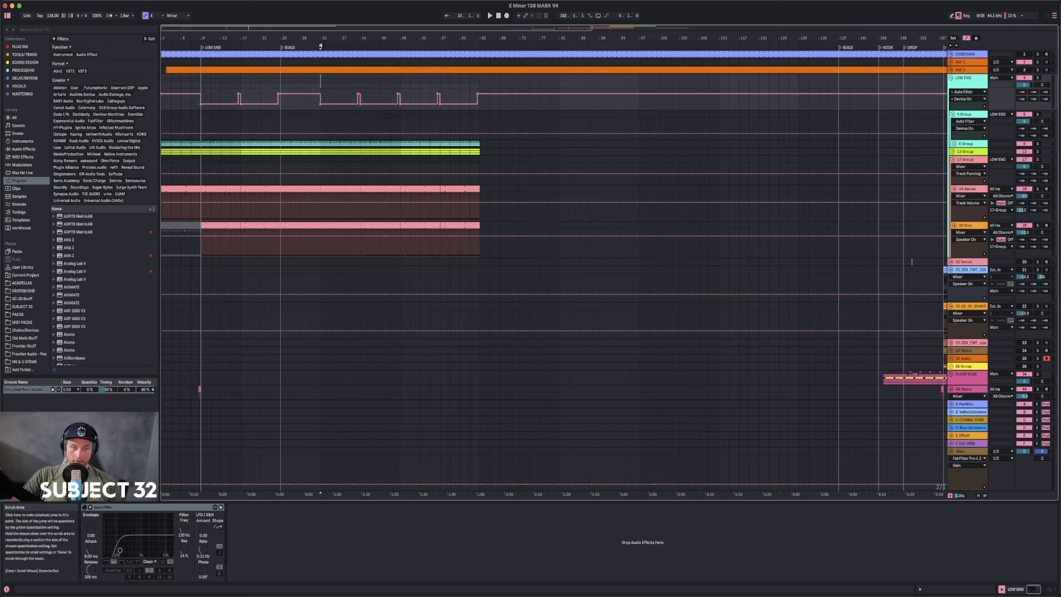
- Copy the Instrument Rack clip from the second BUILD section to the BUILD locator at bar 25, listening from bar 21
{"action": "left_click_drag", "start_coordinate": [324, 38], "coordinate": [250, 28]}
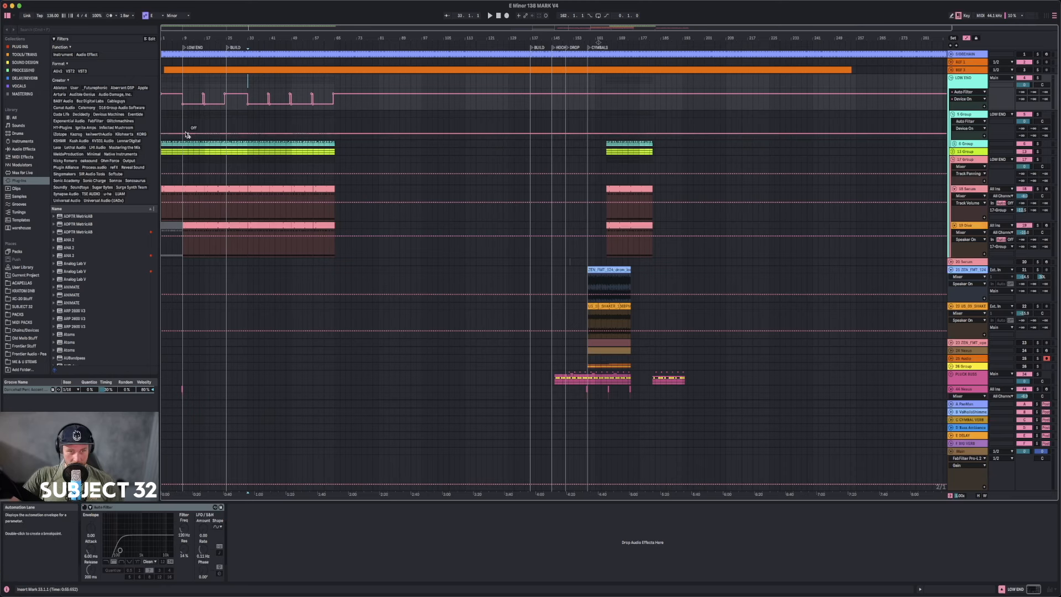
{"action": "left_click", "coordinate": [165, 249]}
{"action": "scroll", "coordinate": [165, 249], "scroll_direction": "down", "scroll_amount": 10}
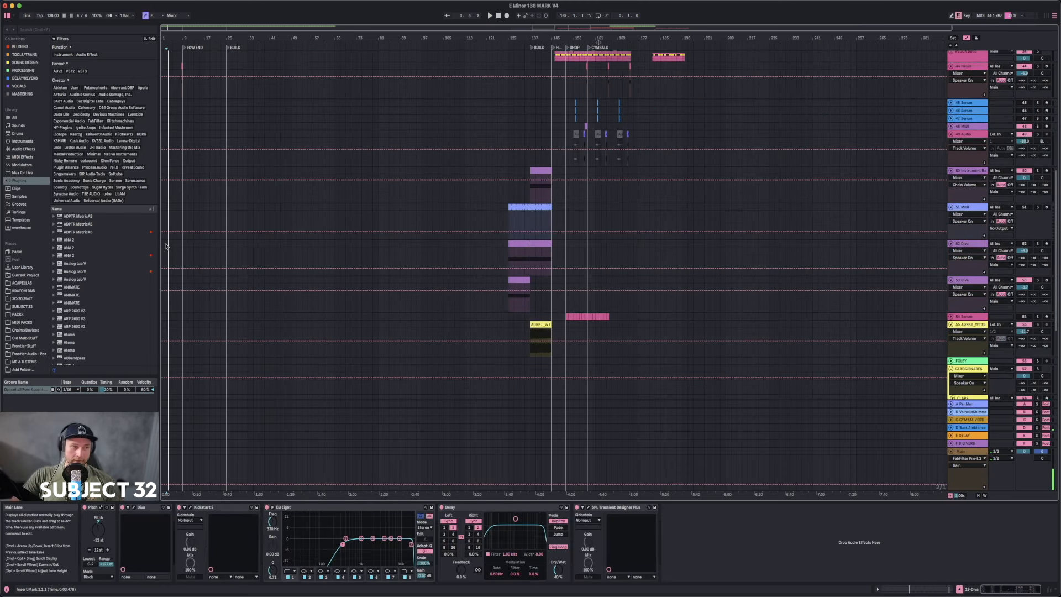
{"action": "scroll", "coordinate": [182, 246], "scroll_direction": "down", "scroll_amount": 10}
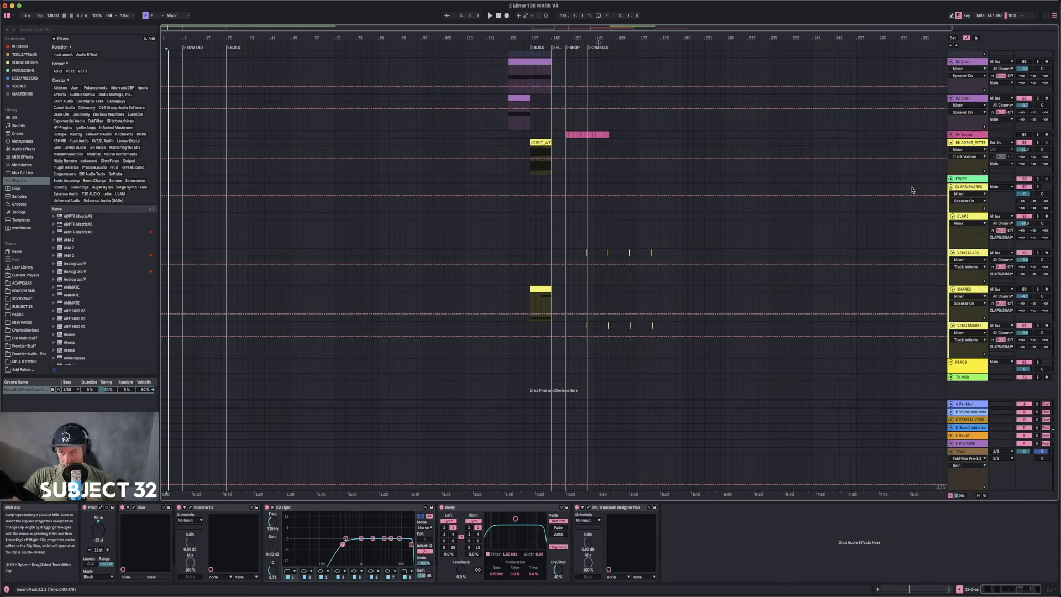
{"action": "left_click", "coordinate": [216, 289]}
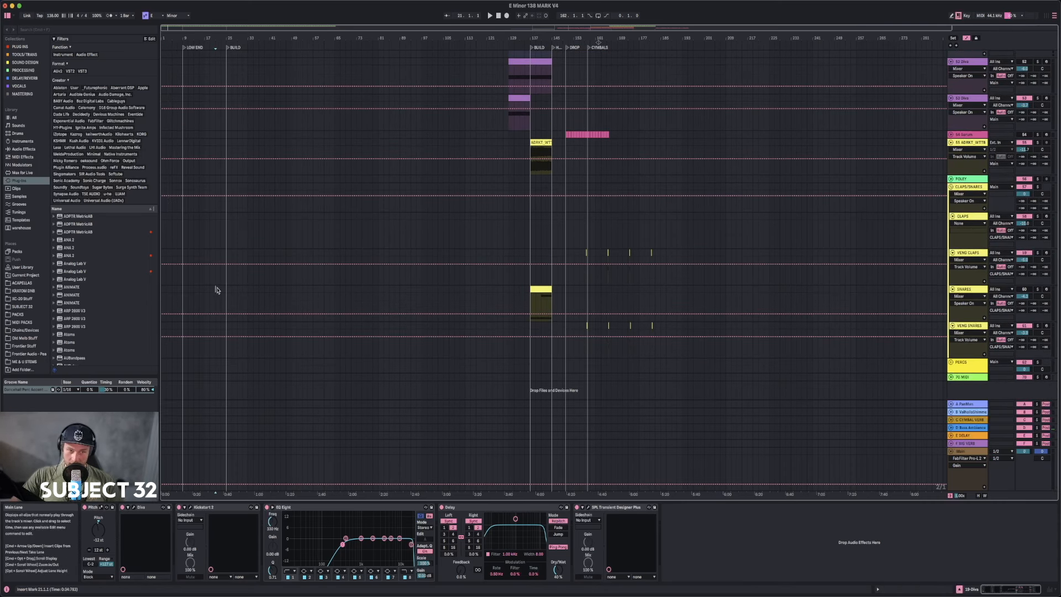
{"action": "scroll", "coordinate": [317, 286], "scroll_direction": "up", "scroll_amount": 15}
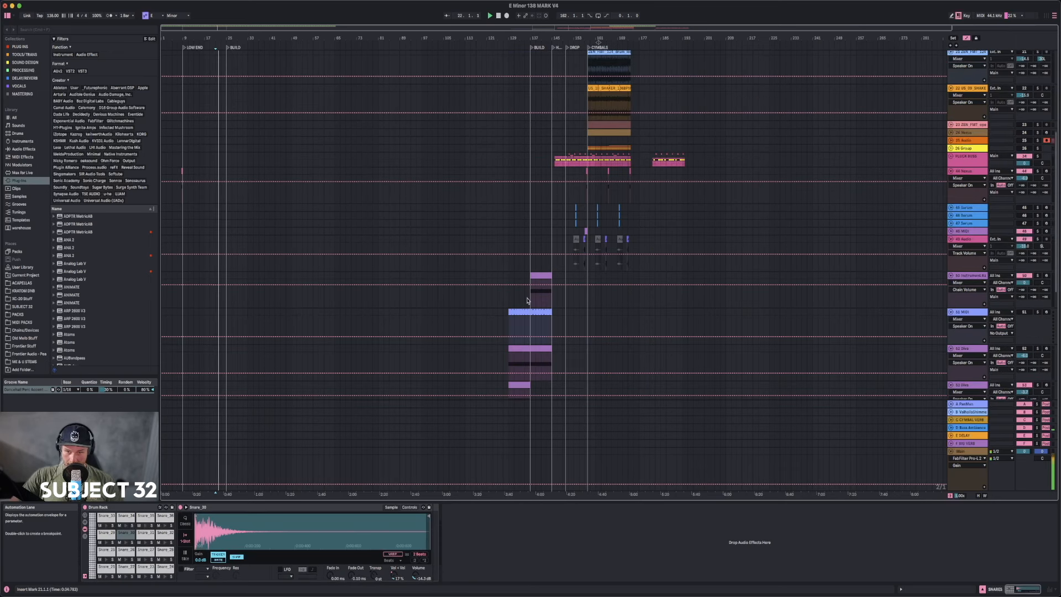
{"action": "scroll", "coordinate": [526, 301], "scroll_direction": "down", "scroll_amount": 5}
{"action": "left_click", "coordinate": [541, 179]}
{"action": "left_click_drag", "start_coordinate": [541, 179], "coordinate": [238, 194]}
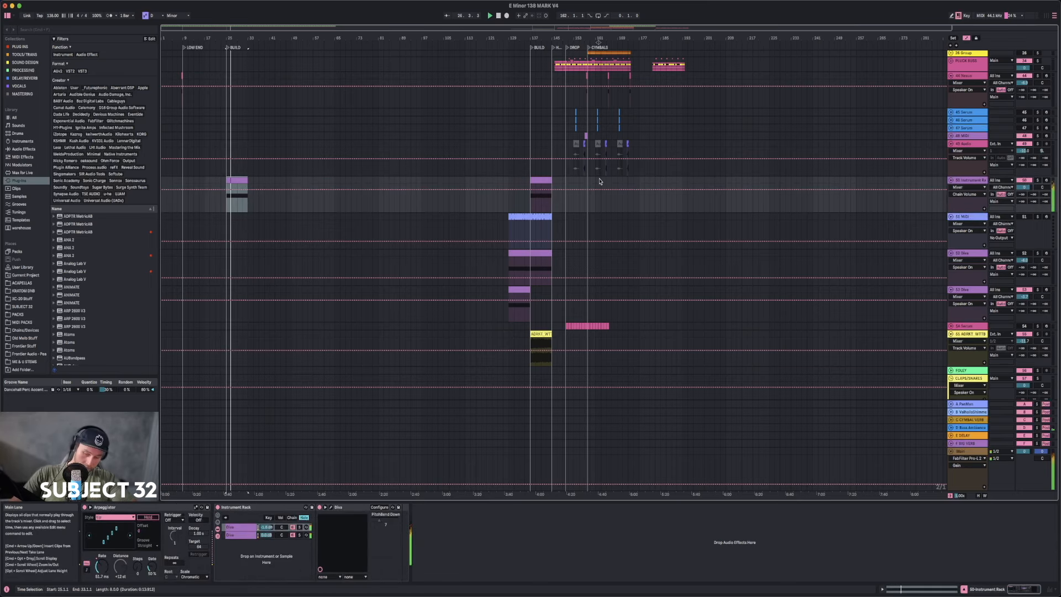
- Audition the Instrument Rack part from bar 25 and deactivate the copied clip
{"action": "left_click", "coordinate": [1024, 181]}
{"action": "key", "text": "space"}
{"action": "key", "text": "space"}
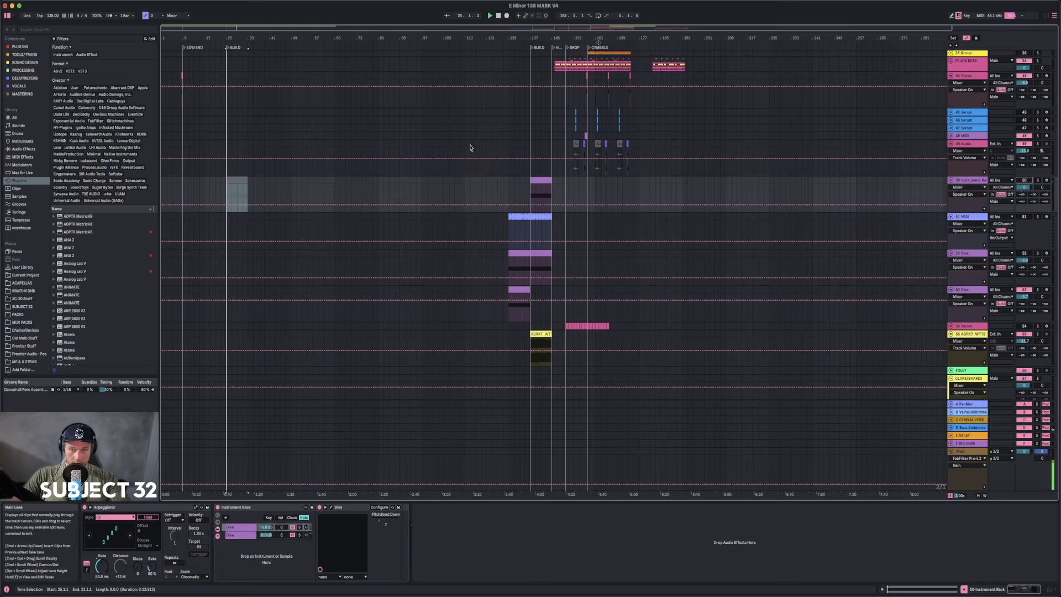
- Unfold the yellow 26 Group to expose its audio tracks
{"action": "scroll", "coordinate": [591, 206], "scroll_direction": "up", "scroll_amount": 5}
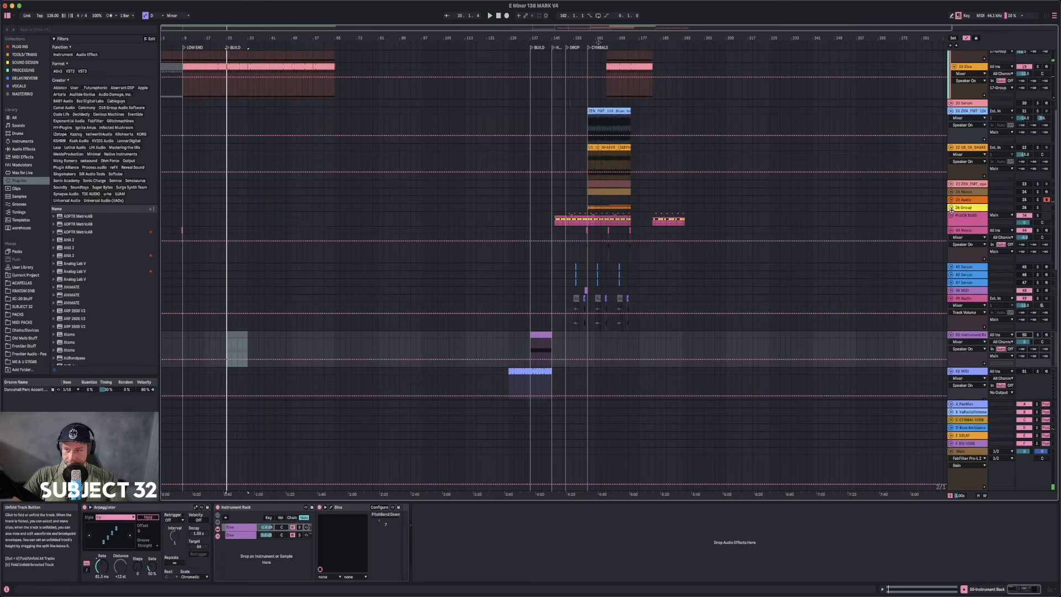
{"action": "left_click", "coordinate": [952, 208]}
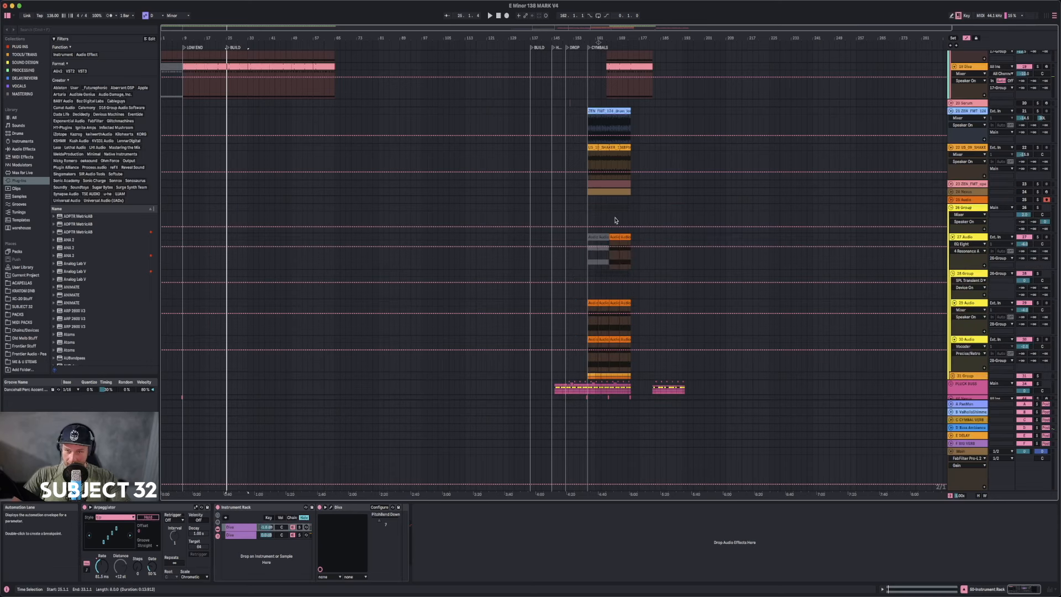
{"action": "left_click_drag", "start_coordinate": [588, 209], "coordinate": [621, 210]}
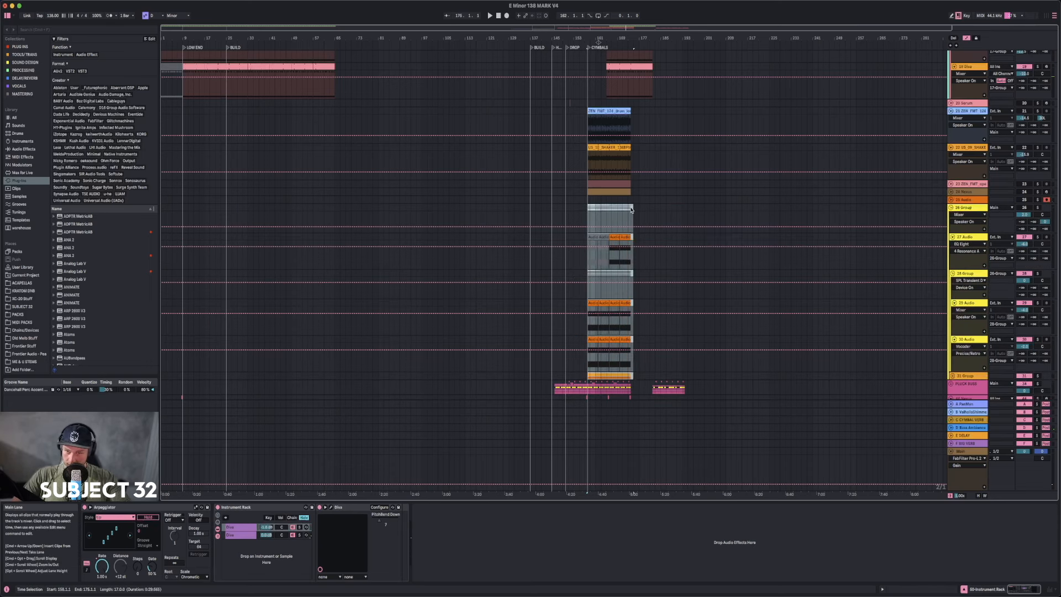
{"action": "key", "text": "Down"}
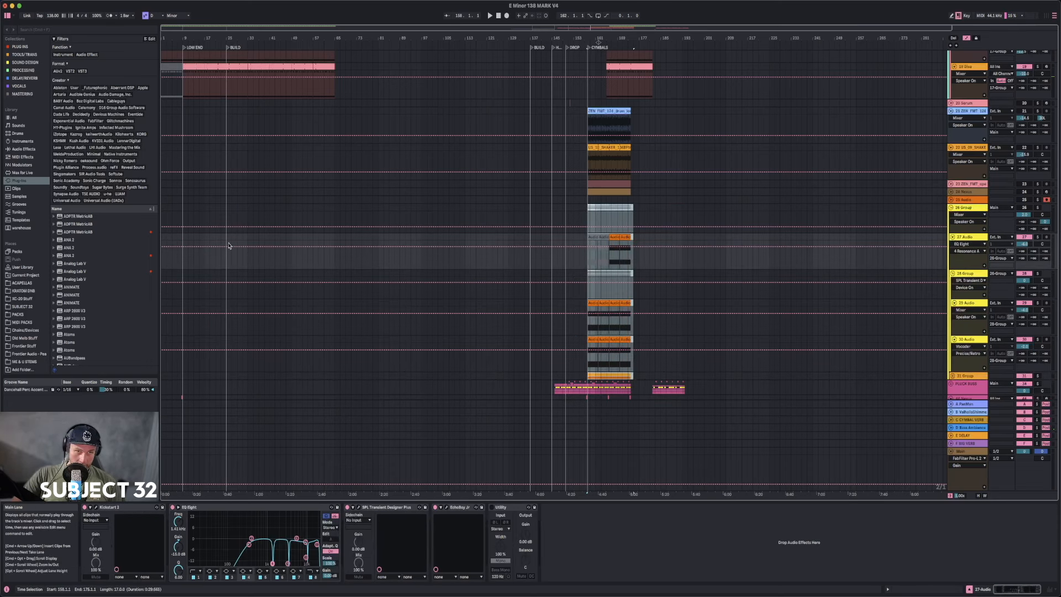
{"action": "left_click", "coordinate": [184, 239]}
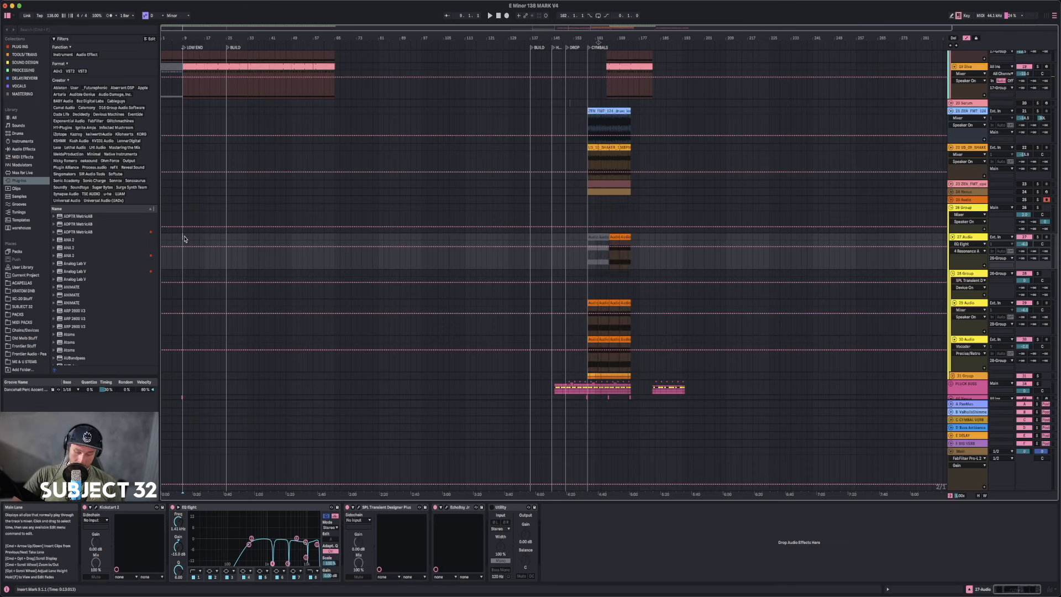
{"action": "key", "text": "super+v"}
{"action": "scroll", "coordinate": [188, 232], "scroll_direction": "down", "scroll_amount": 5}
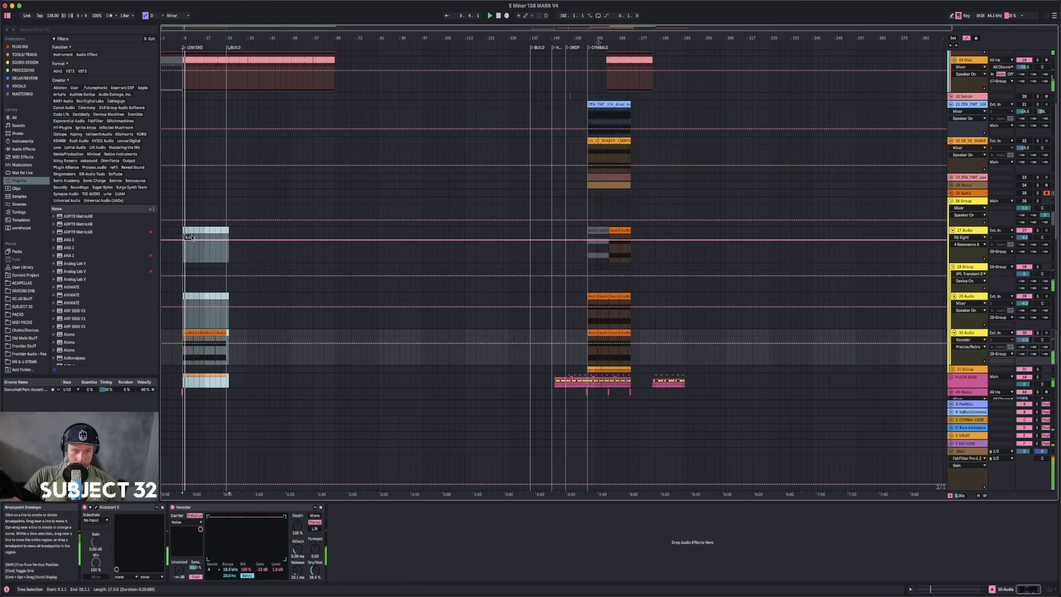
{"action": "key", "text": "super+z"}
{"action": "scroll", "coordinate": [193, 216], "scroll_direction": "down", "scroll_amount": 1}
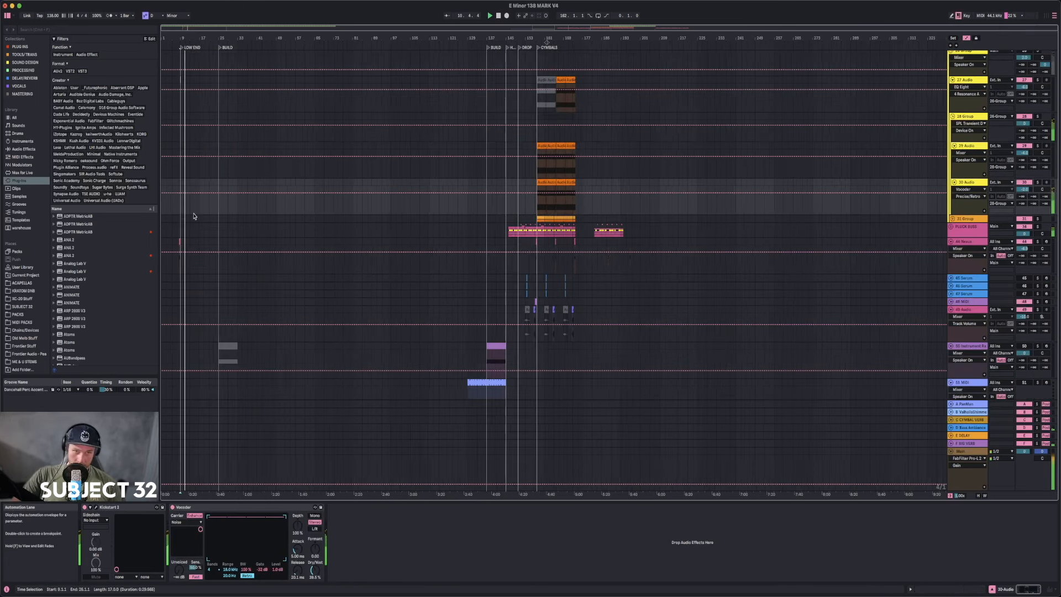
- Copy the 26 Group's clips from the CYMBALS section to bar 9, start playback and activate the group
{"action": "scroll", "coordinate": [194, 215], "scroll_direction": "up", "scroll_amount": 3}
{"action": "key", "text": "space"}
{"action": "scroll", "coordinate": [565, 124], "scroll_direction": "up", "scroll_amount": 1}
{"action": "left_click_drag", "start_coordinate": [537, 128], "coordinate": [579, 130]}
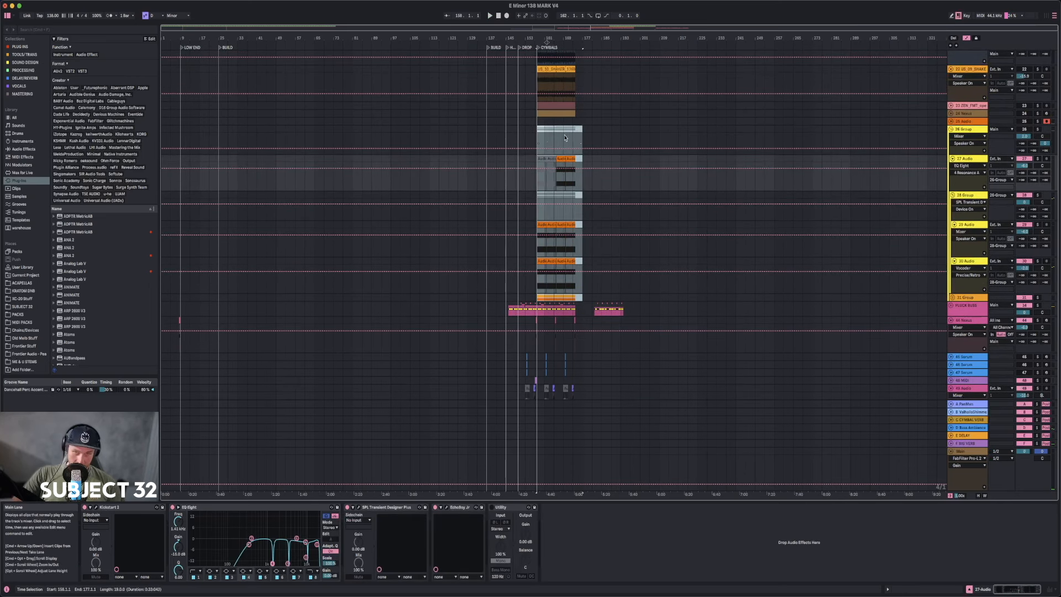
{"action": "left_click", "coordinate": [181, 130]}
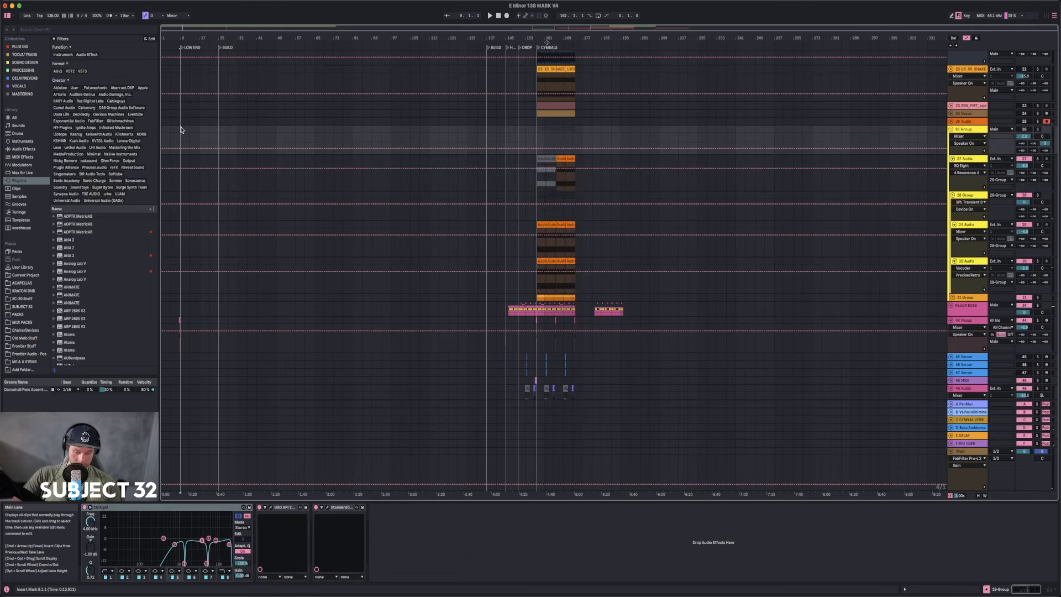
{"action": "key", "text": "super+v"}
{"action": "key", "text": "space"}
{"action": "left_click_drag", "start_coordinate": [186, 39], "coordinate": [220, 76]}
{"action": "left_click", "coordinate": [1024, 129]}
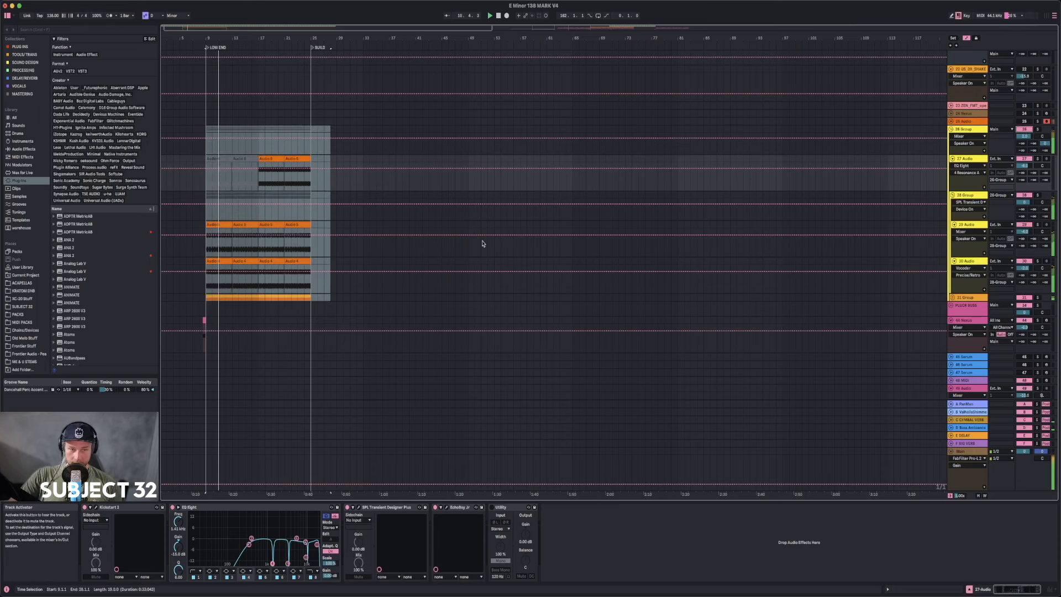
- Try deactivating the 30 Audio clips in bars 9 to 17 during playback, and reactivate them
{"action": "left_click", "coordinate": [223, 262]}
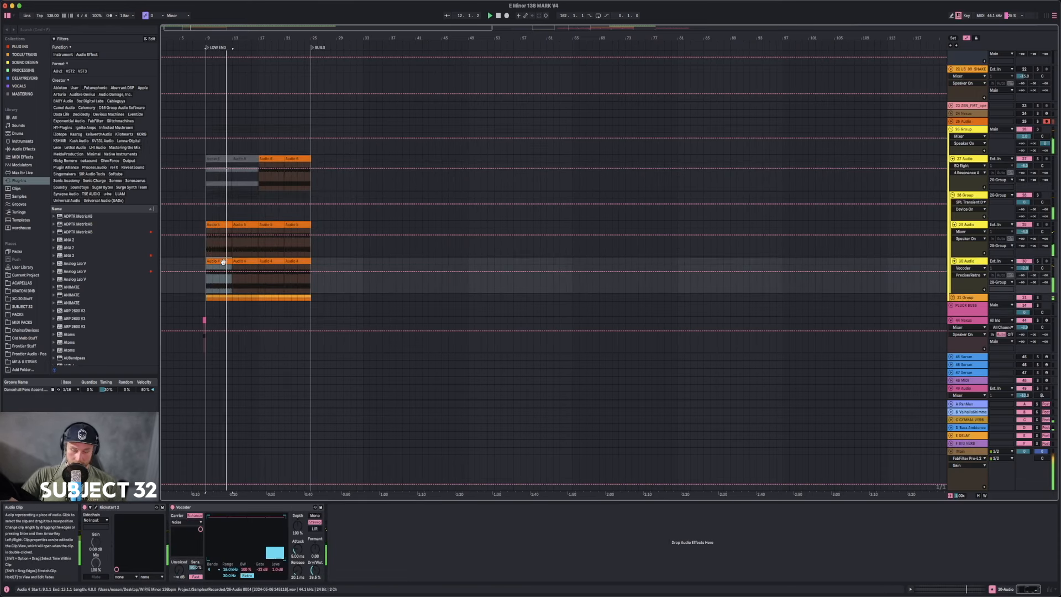
{"action": "key", "text": "0"}
{"action": "left_click", "coordinate": [244, 261]}
{"action": "key", "text": "0"}
{"action": "key", "text": "0"}
{"action": "left_click", "coordinate": [220, 262]}
{"action": "key", "text": "0"}
- Deactivate the two 29 Audio clips covering bars 9 to 17
{"action": "left_click", "coordinate": [252, 224]}
{"action": "key", "text": "0"}
{"action": "left_click", "coordinate": [217, 225]}
{"action": "key", "text": "0"}
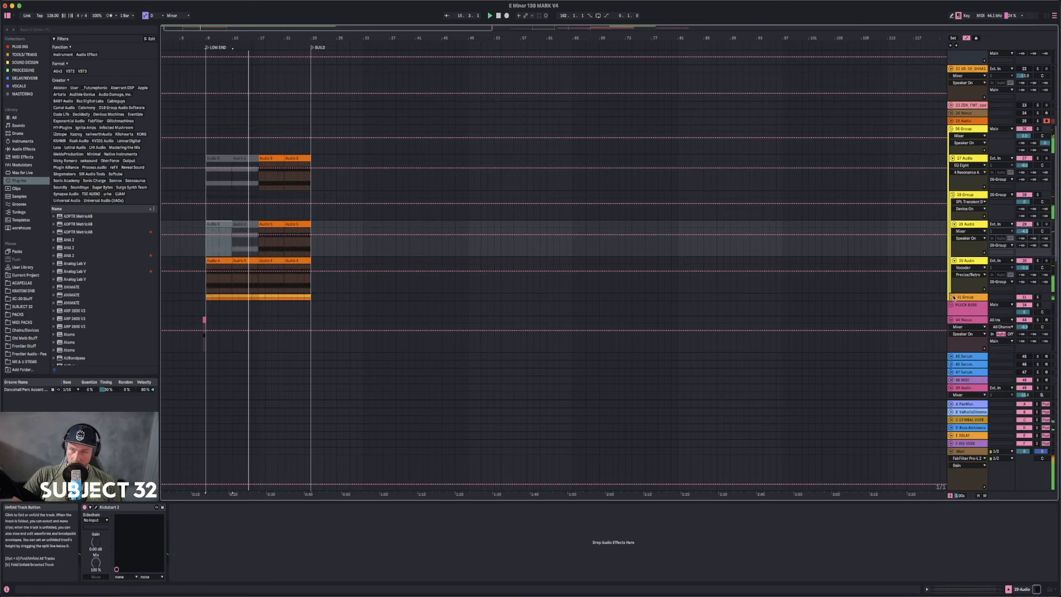
- Unfold the 31 Group, deactivate its clips in bars 9 to 17, and audition from bar 9
{"action": "left_click", "coordinate": [953, 297]}
{"action": "scroll", "coordinate": [215, 282], "scroll_direction": "down", "scroll_amount": 3}
{"action": "scroll", "coordinate": [246, 236], "scroll_direction": "up", "scroll_amount": 4}
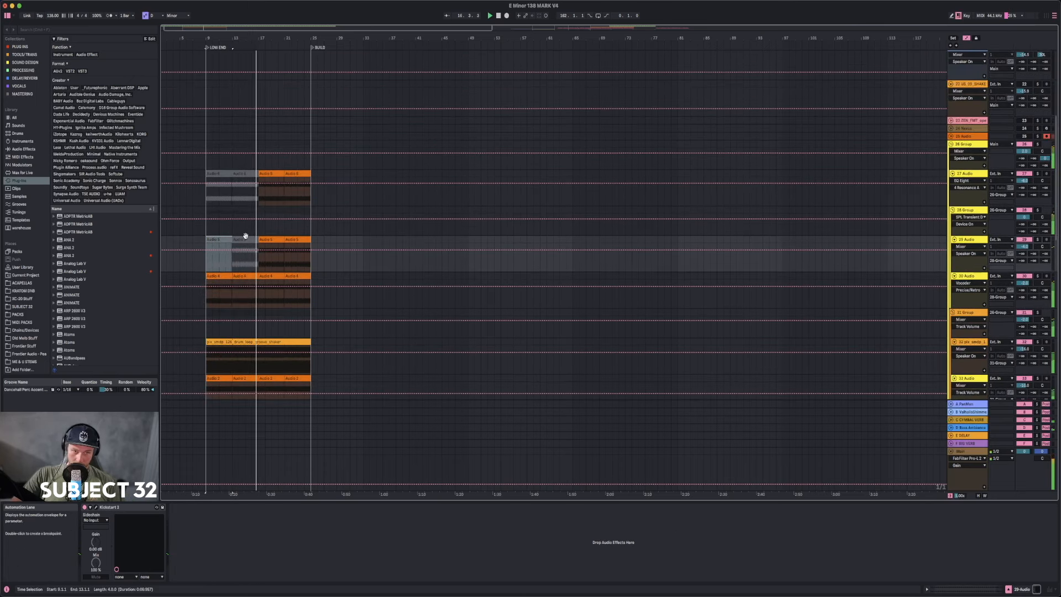
{"action": "key", "text": "space"}
{"action": "left_click_drag", "start_coordinate": [207, 318], "coordinate": [258, 311]}
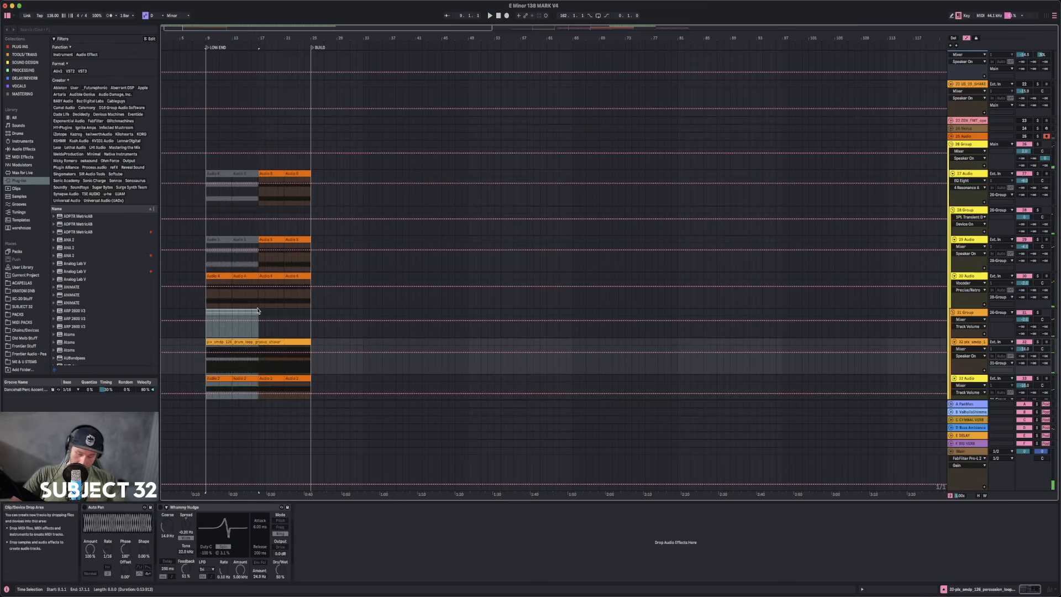
{"action": "key", "text": "0"}
{"action": "key", "text": "space"}
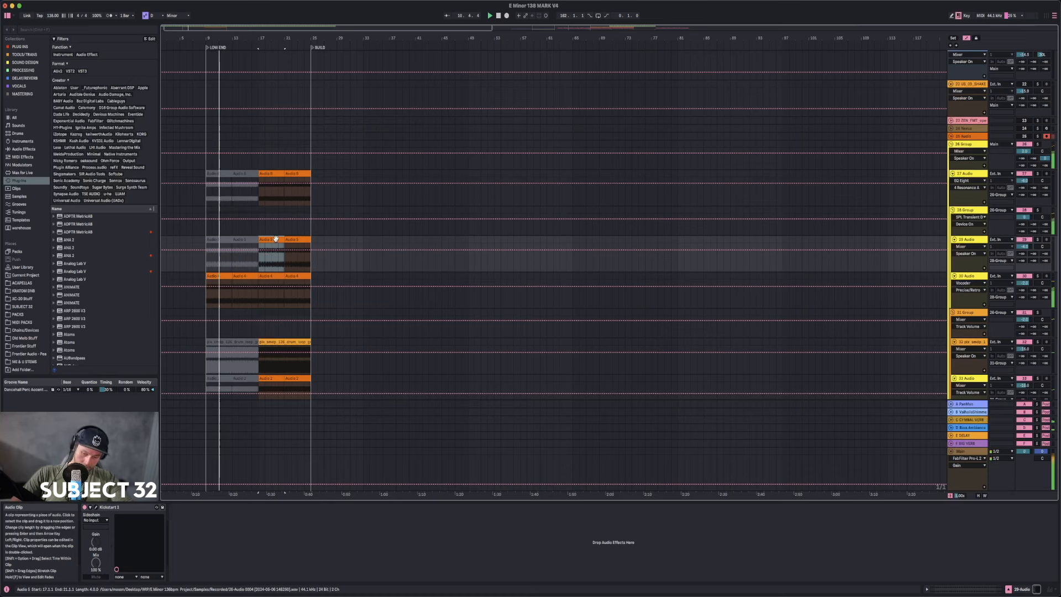
- Deactivate the 29 Audio clips in bars 17 to 25 and duplicate the 26 Group's content from those bars into bars 25 to 33
{"action": "left_click", "coordinate": [300, 242]}
{"action": "left_click_drag", "start_coordinate": [280, 37], "coordinate": [236, 37]}
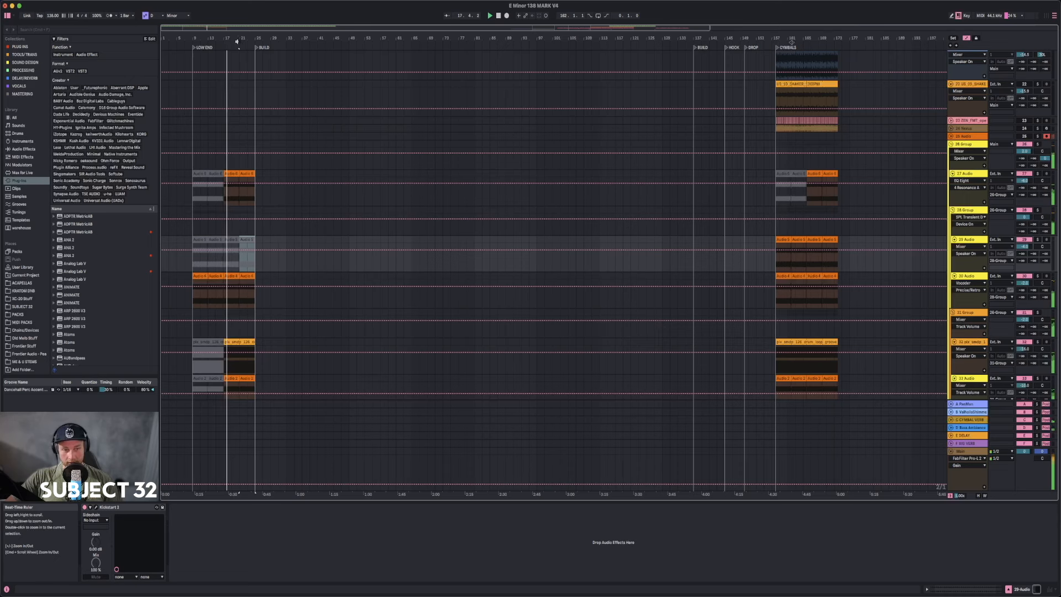
{"action": "scroll", "coordinate": [248, 68], "scroll_direction": "down", "scroll_amount": 5}
{"action": "scroll", "coordinate": [249, 68], "scroll_direction": "up", "scroll_amount": 5}
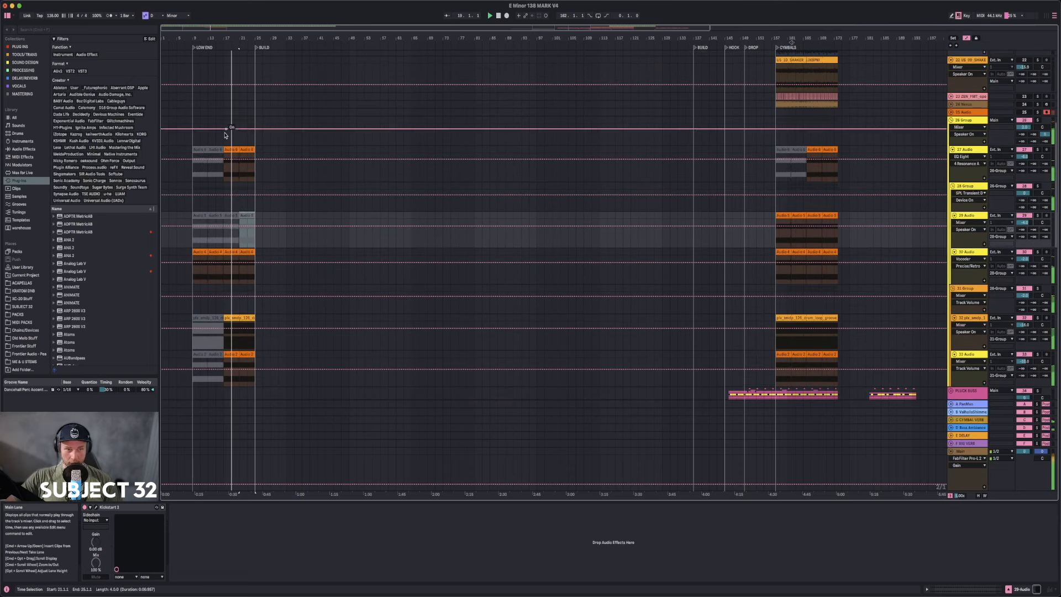
{"action": "left_click_drag", "start_coordinate": [225, 119], "coordinate": [254, 125]}
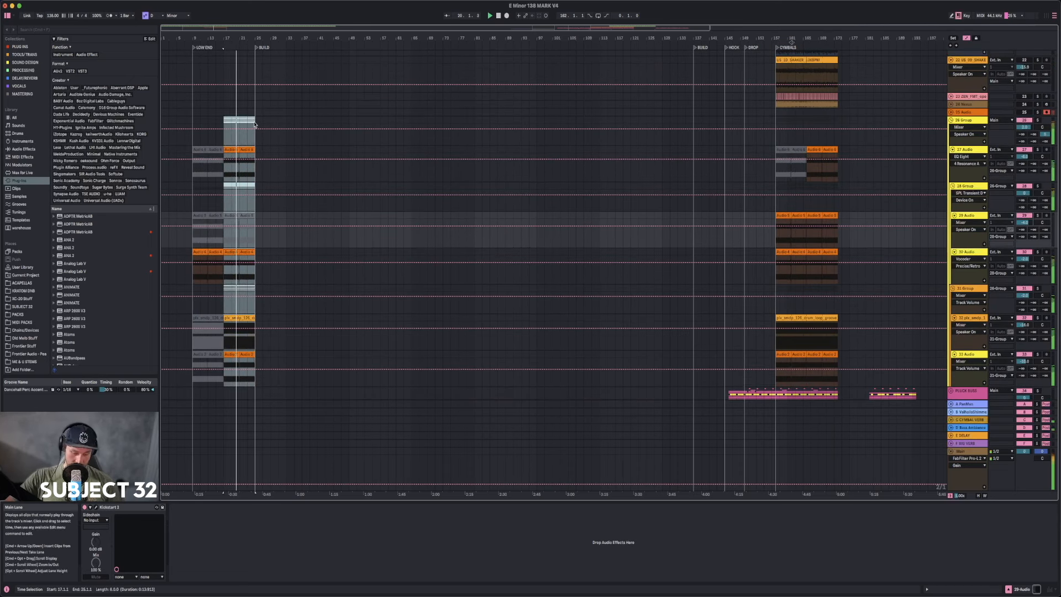
{"action": "key", "text": "super+d"}
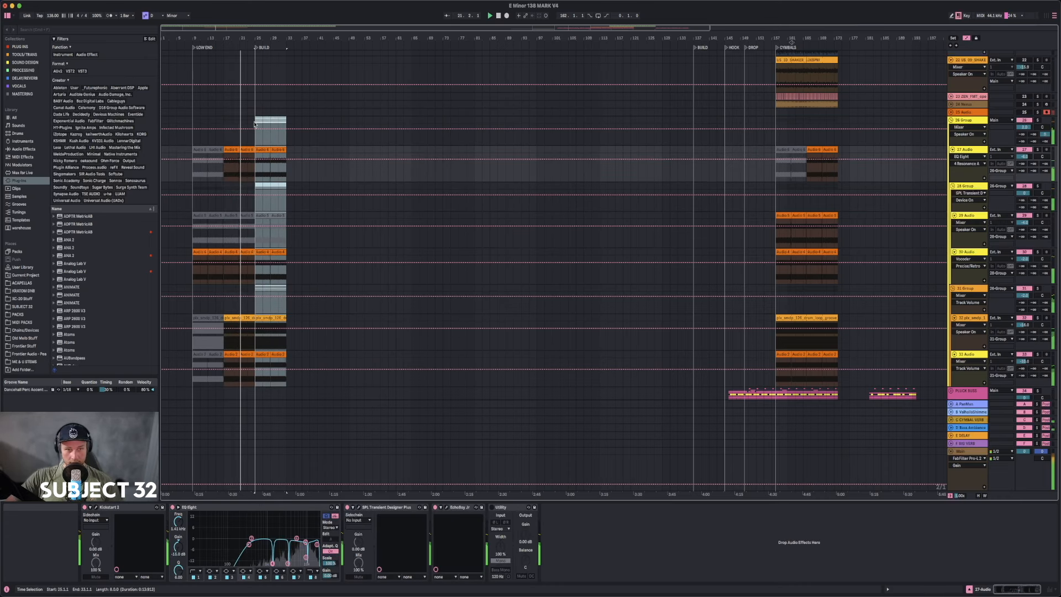
- Duplicate the 44 Nexus track's content from bars 1 to 17 into bars 17 to 33
{"action": "scroll", "coordinate": [254, 124], "scroll_direction": "up", "scroll_amount": 5}
{"action": "scroll", "coordinate": [254, 125], "scroll_direction": "up", "scroll_amount": 2}
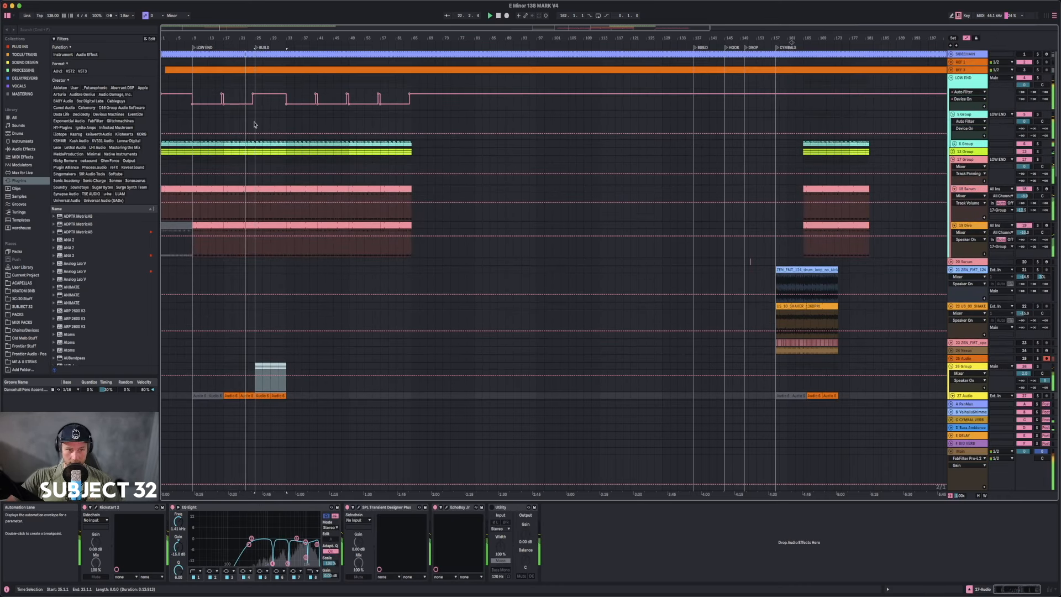
{"action": "scroll", "coordinate": [254, 125], "scroll_direction": "down", "scroll_amount": 8}
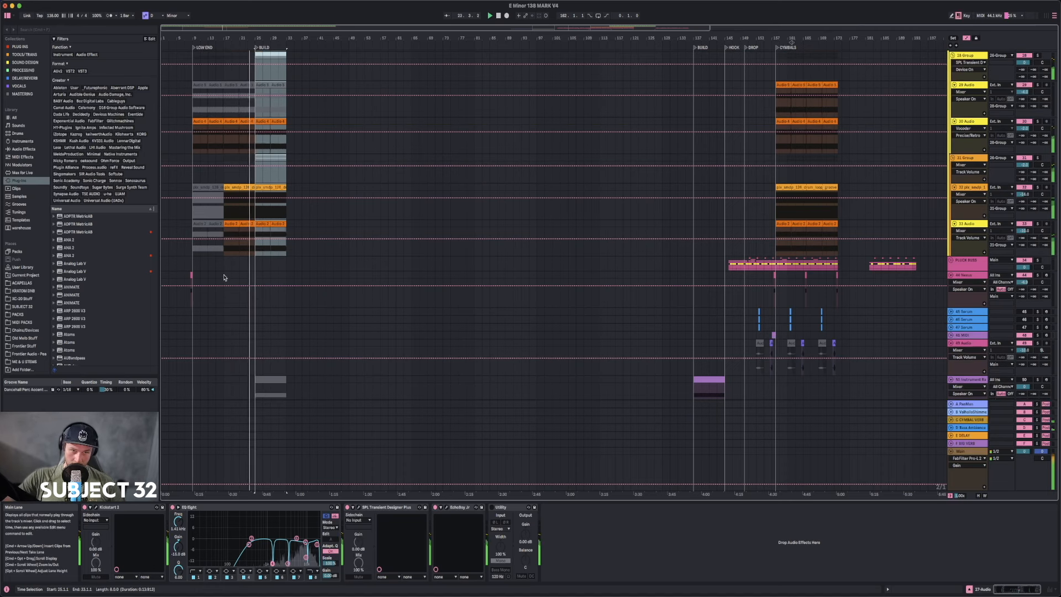
{"action": "left_click_drag", "start_coordinate": [223, 278], "coordinate": [132, 276]}
{"action": "key", "text": "super+d"}
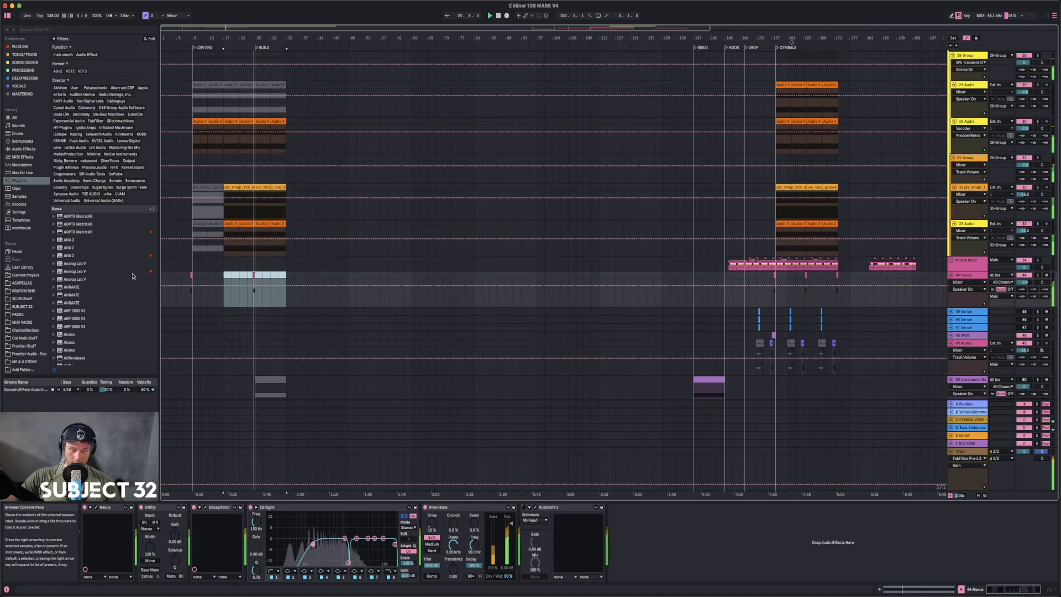
{"action": "scroll", "coordinate": [235, 251], "scroll_direction": "up", "scroll_amount": 8}
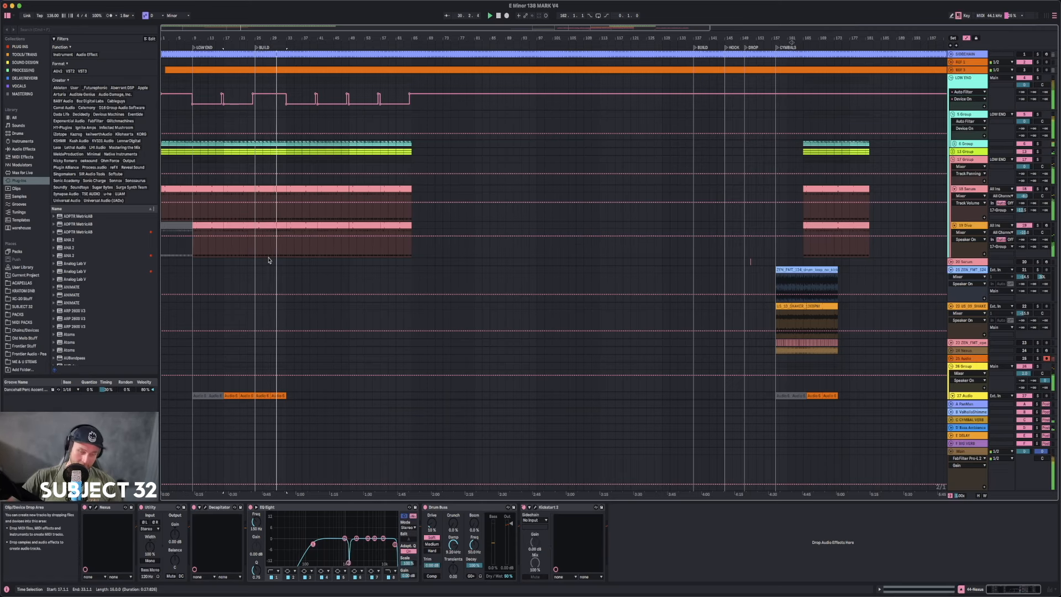
- Unfold the 13 Group and deactivate its clips in bar 32, just before bar 33
{"action": "left_click_drag", "start_coordinate": [287, 38], "coordinate": [288, 113]}
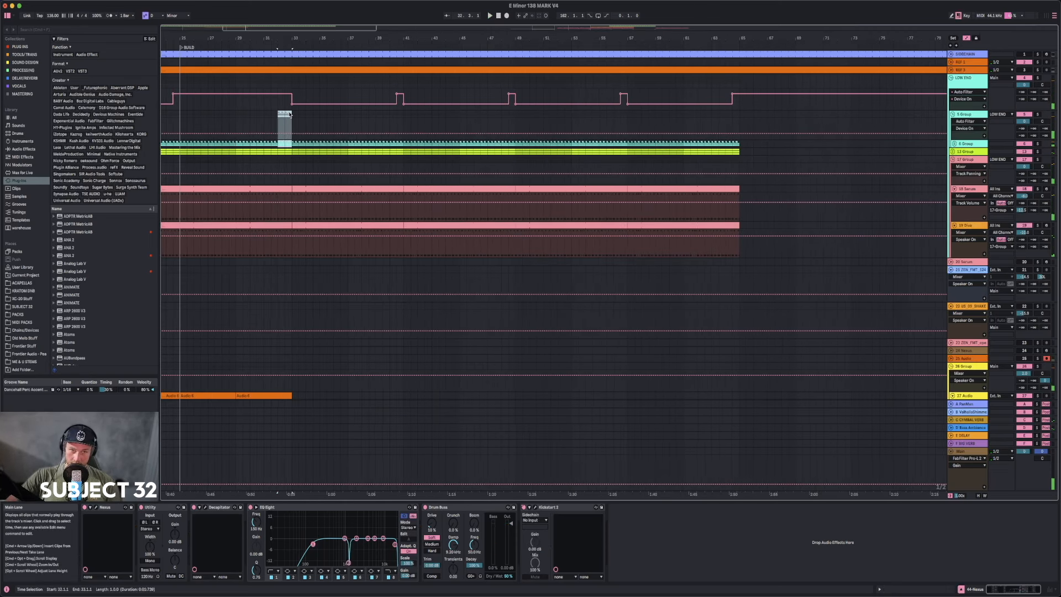
{"action": "left_click", "coordinate": [292, 115]}
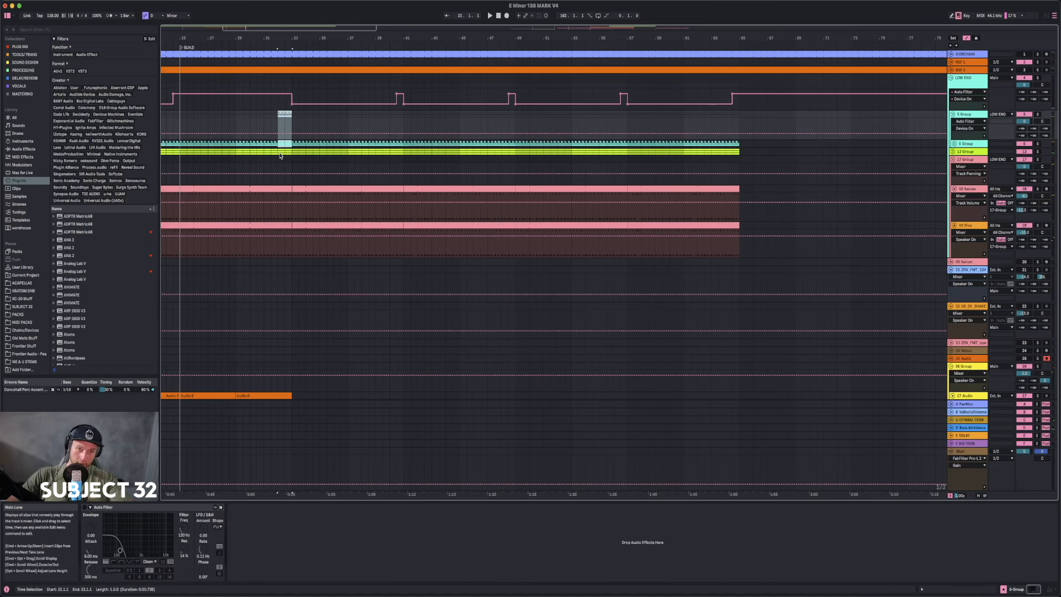
{"action": "left_click", "coordinate": [953, 152]}
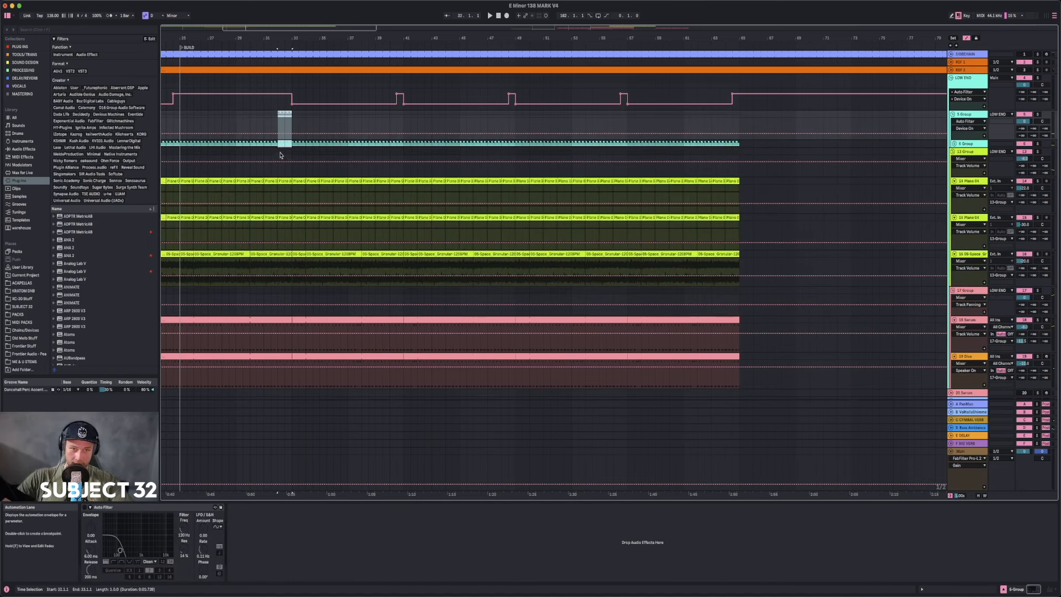
{"action": "left_click_drag", "start_coordinate": [288, 153], "coordinate": [289, 153]}
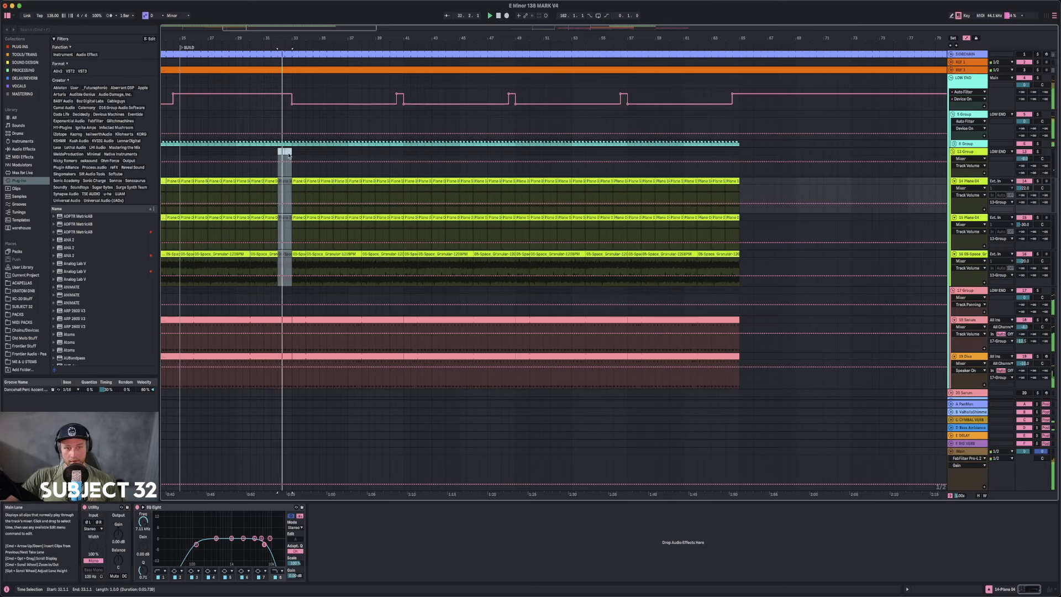
- Unfold the 6 and 7 Groups, deactivate the 5 Group's clips including the kicks in bar 32, audition, and fold the LOW END group
{"action": "left_click", "coordinate": [954, 144]}
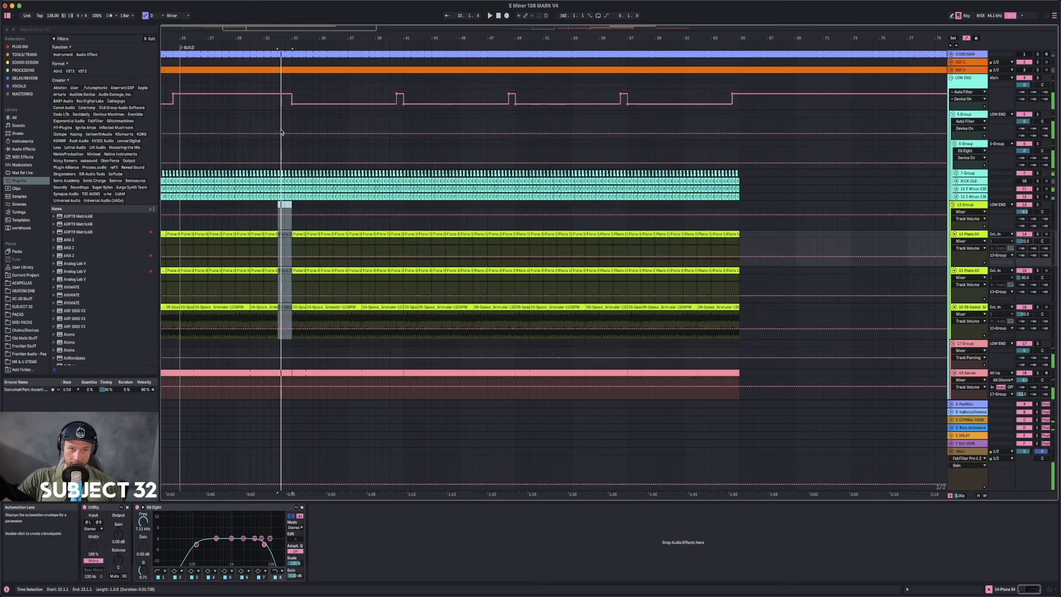
{"action": "left_click_drag", "start_coordinate": [276, 117], "coordinate": [291, 120]}
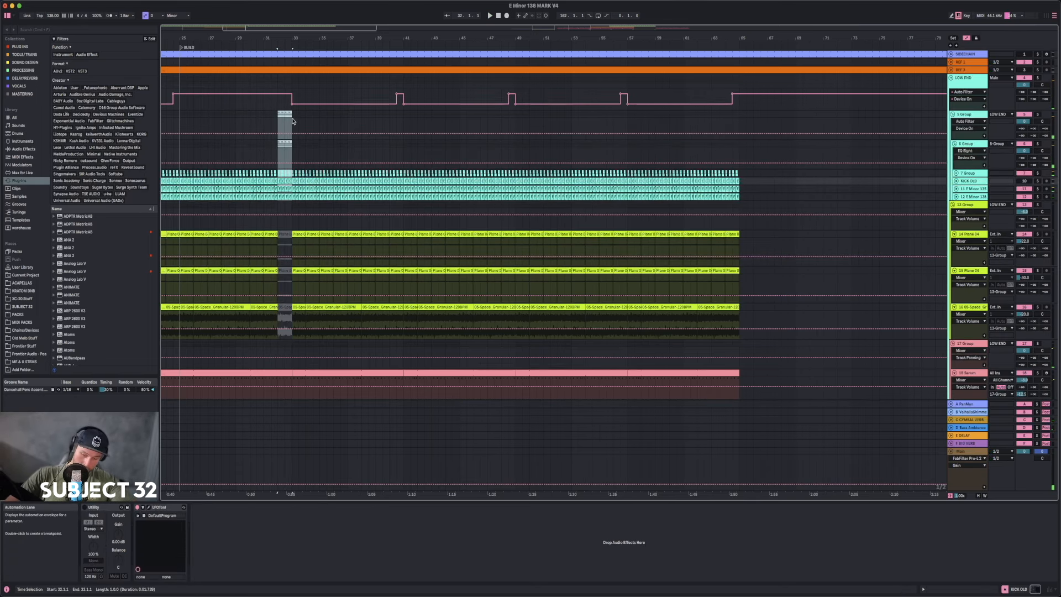
{"action": "key", "text": "space"}
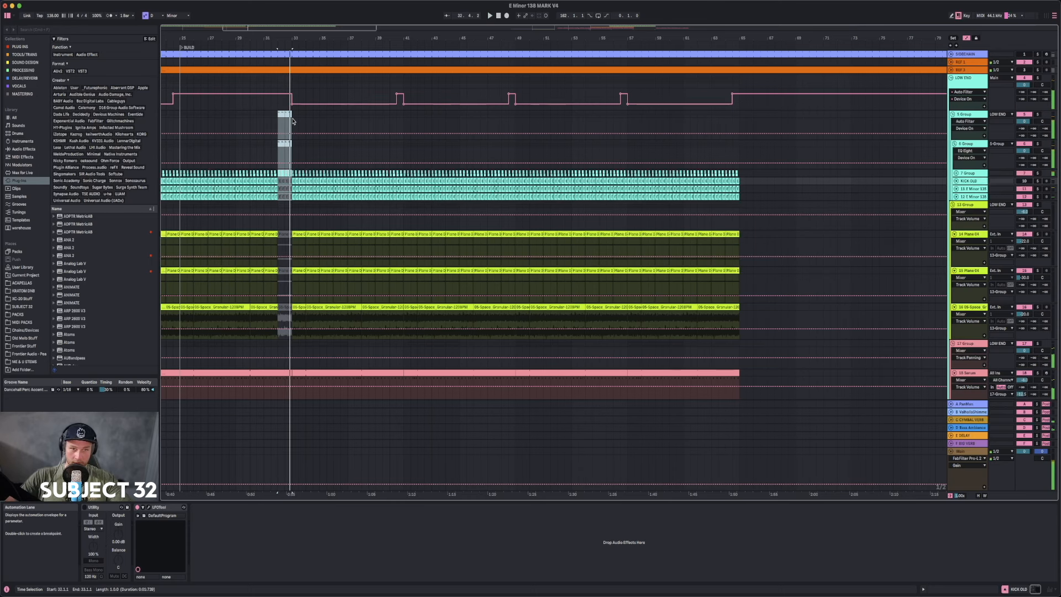
{"action": "left_click", "coordinate": [956, 173]}
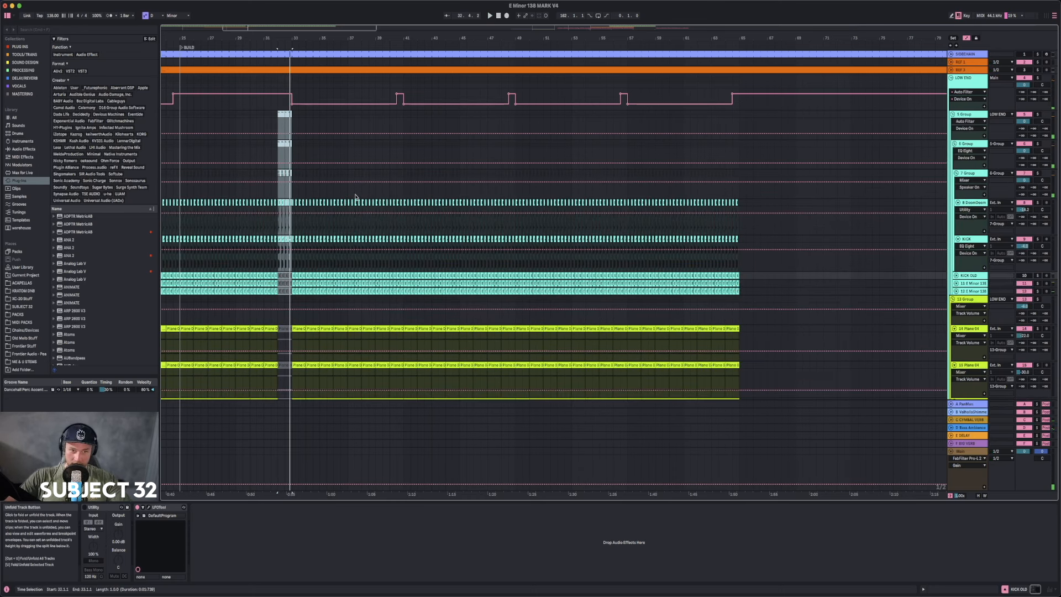
{"action": "left_click_drag", "start_coordinate": [278, 173], "coordinate": [290, 174]}
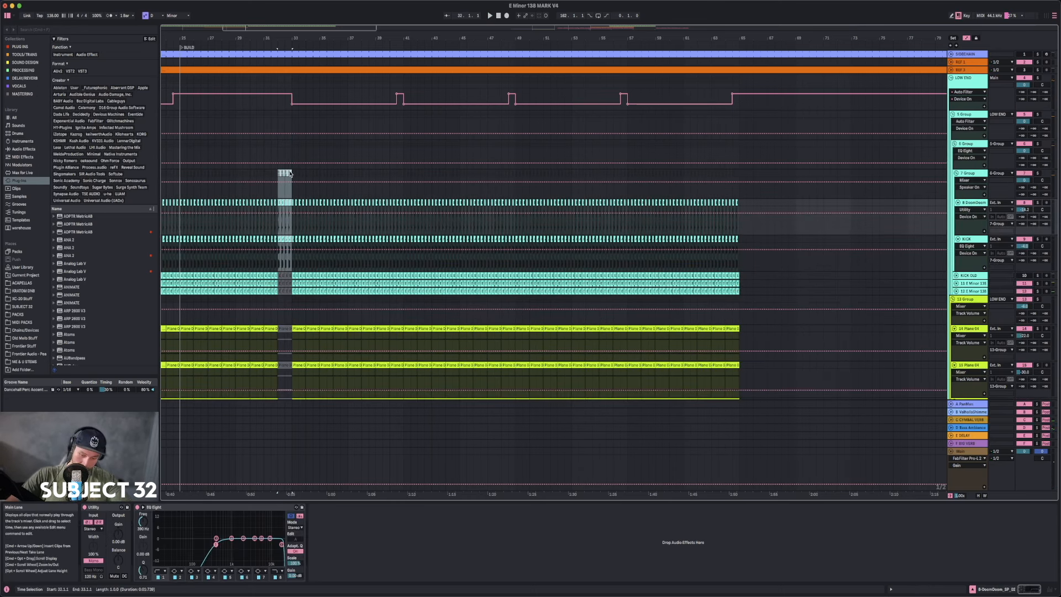
{"action": "key", "text": "space"}
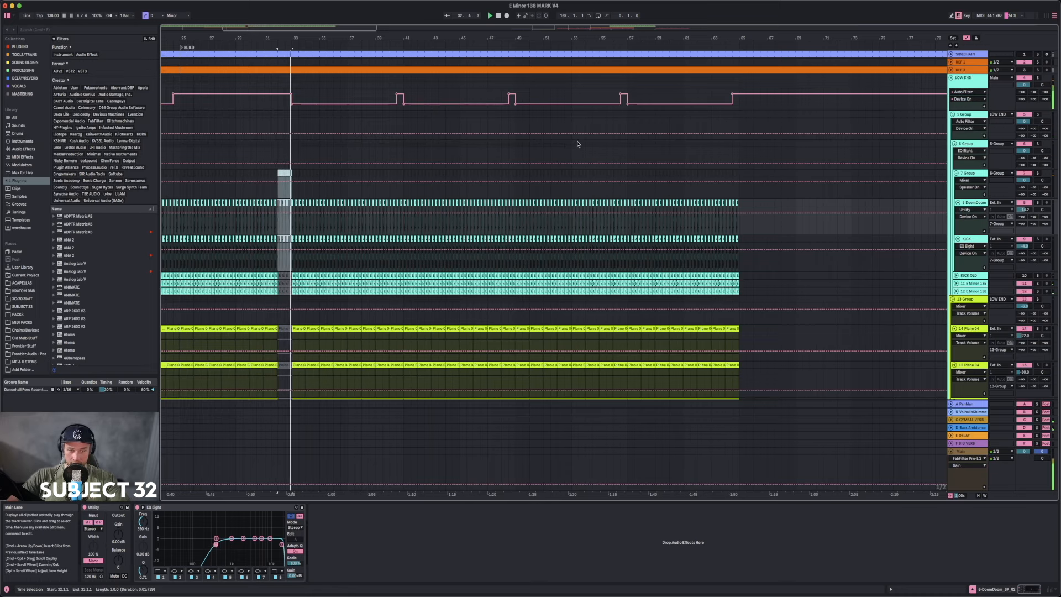
{"action": "left_click", "coordinate": [951, 78]}
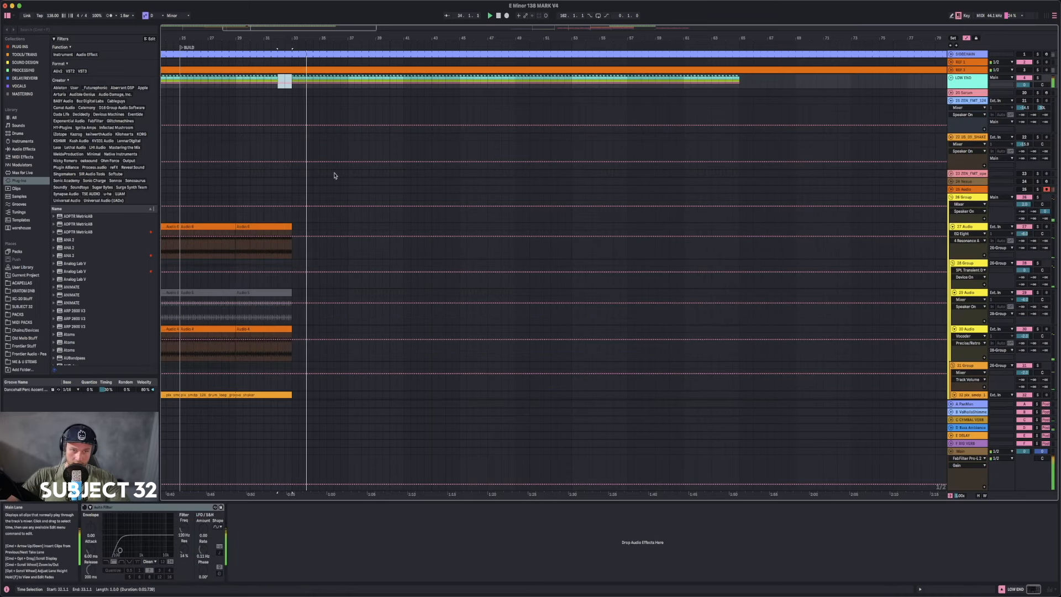
- Play from the BUILD locator at bar 25 and compare the section with the 27 Audio track muted and unmuted
{"action": "left_click", "coordinate": [181, 189]}
{"action": "scroll", "coordinate": [179, 190], "scroll_direction": "down", "scroll_amount": 5}
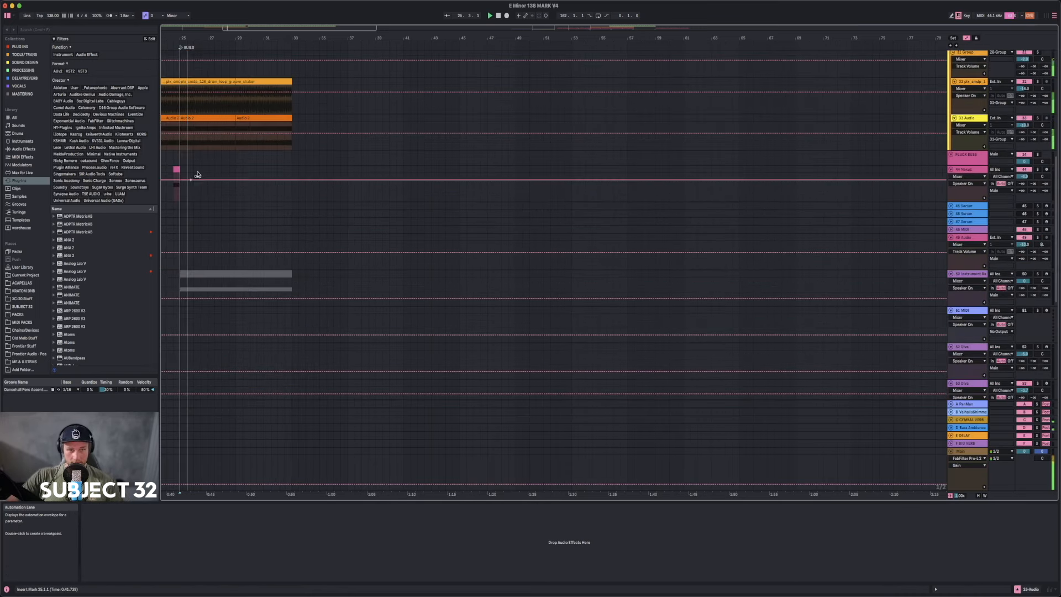
{"action": "left_click_drag", "start_coordinate": [304, 41], "coordinate": [426, 36]}
{"action": "scroll", "coordinate": [424, 137], "scroll_direction": "up", "scroll_amount": 5}
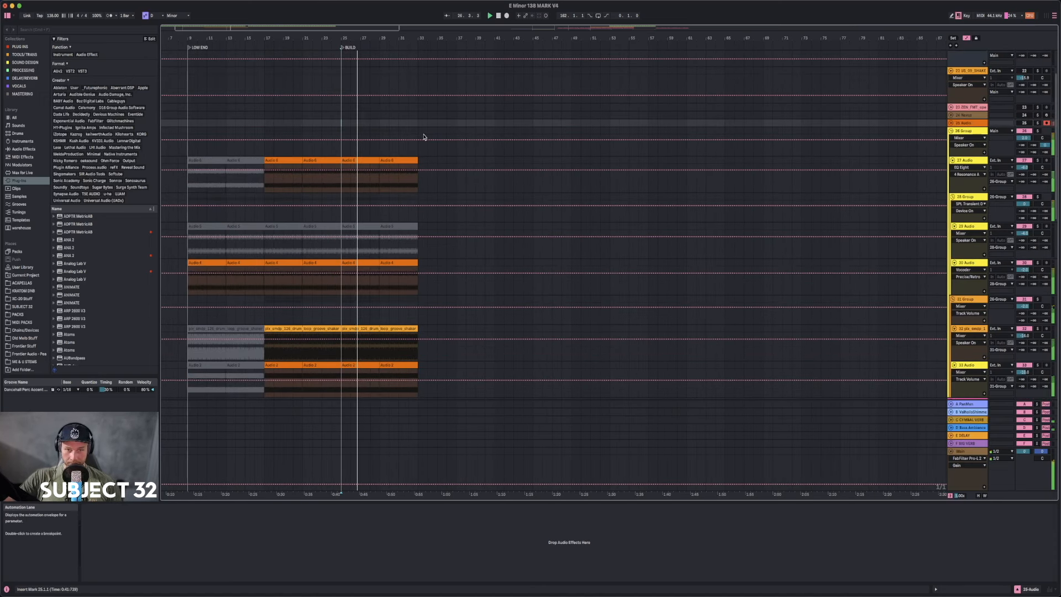
{"action": "left_click", "coordinate": [1027, 161]}
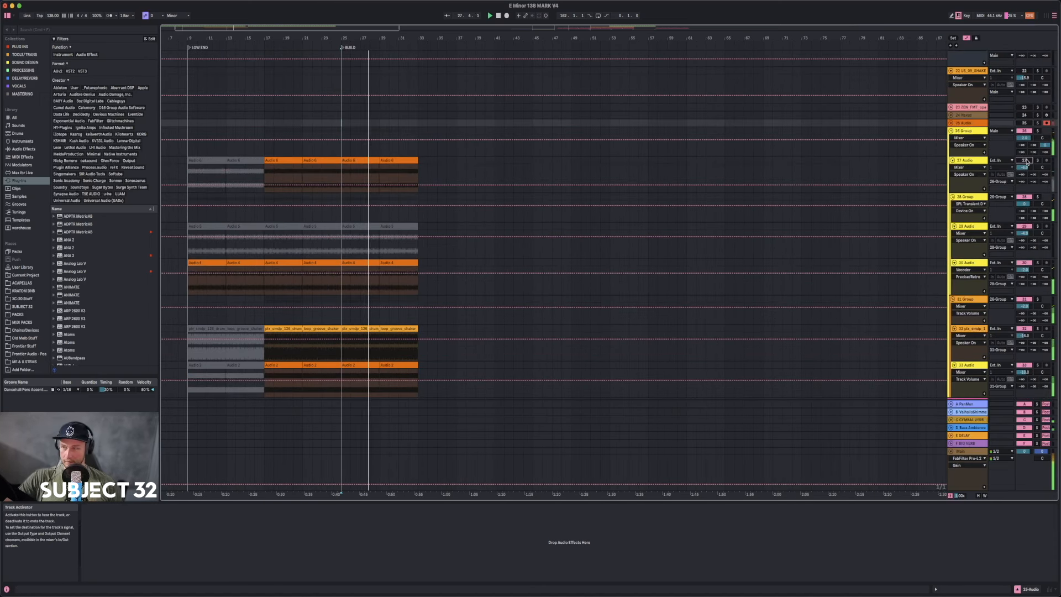
{"action": "left_click", "coordinate": [1026, 161]}
- Deactivate the two 27 Audio clips covering bars 17 to 25
{"action": "left_click", "coordinate": [333, 163]}
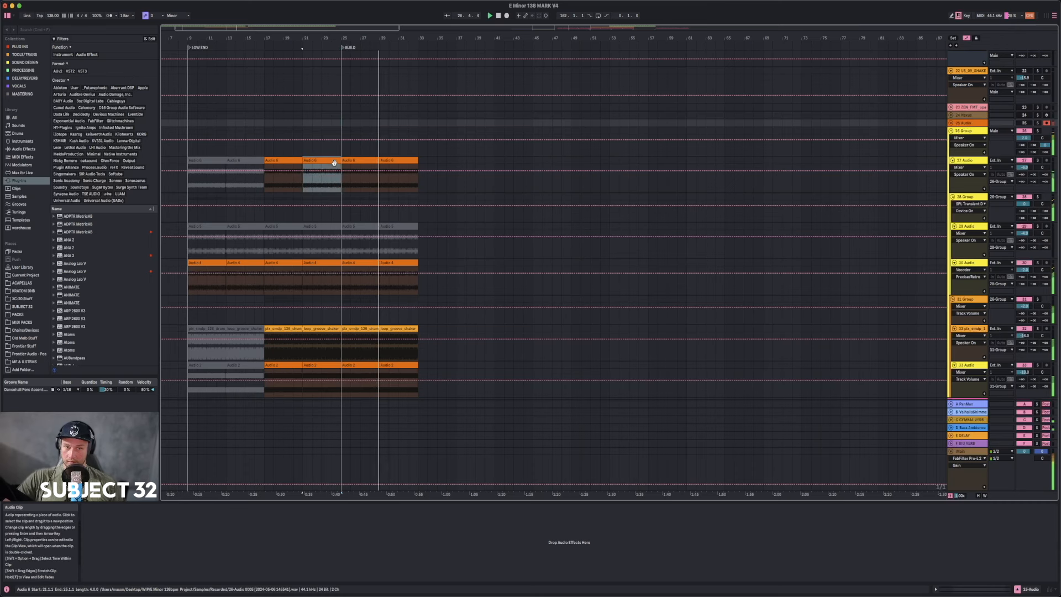
{"action": "key", "text": "0"}
{"action": "left_click", "coordinate": [285, 163]}
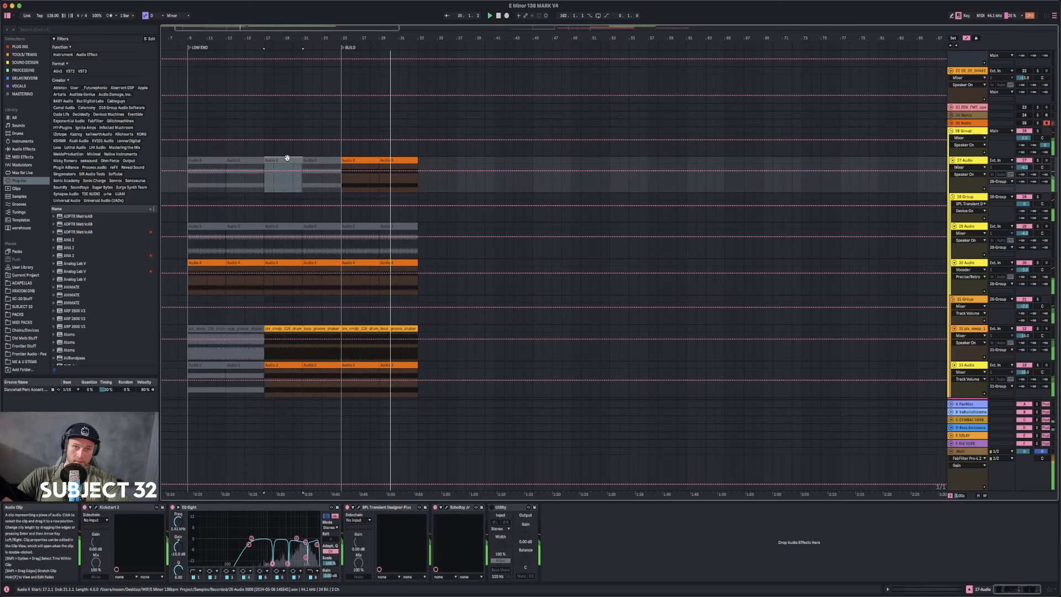
- Deactivate all of the 26 Group's clips in bar 32
{"action": "left_click_drag", "start_coordinate": [412, 40], "coordinate": [418, 82]}
{"action": "left_click_drag", "start_coordinate": [433, 133], "coordinate": [407, 130]}
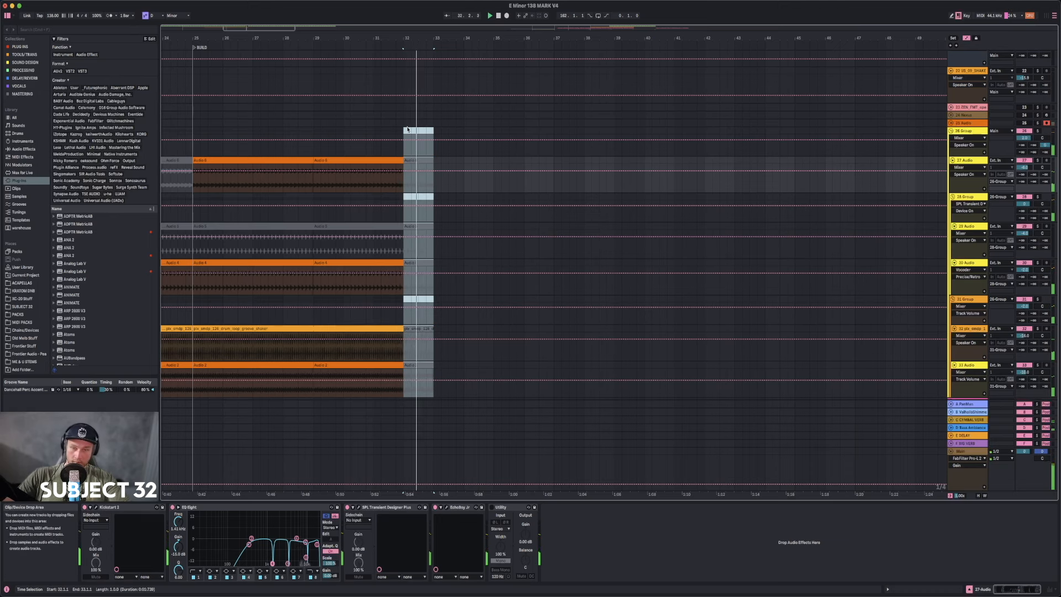
{"action": "left_click_drag", "start_coordinate": [429, 40], "coordinate": [309, 38]}
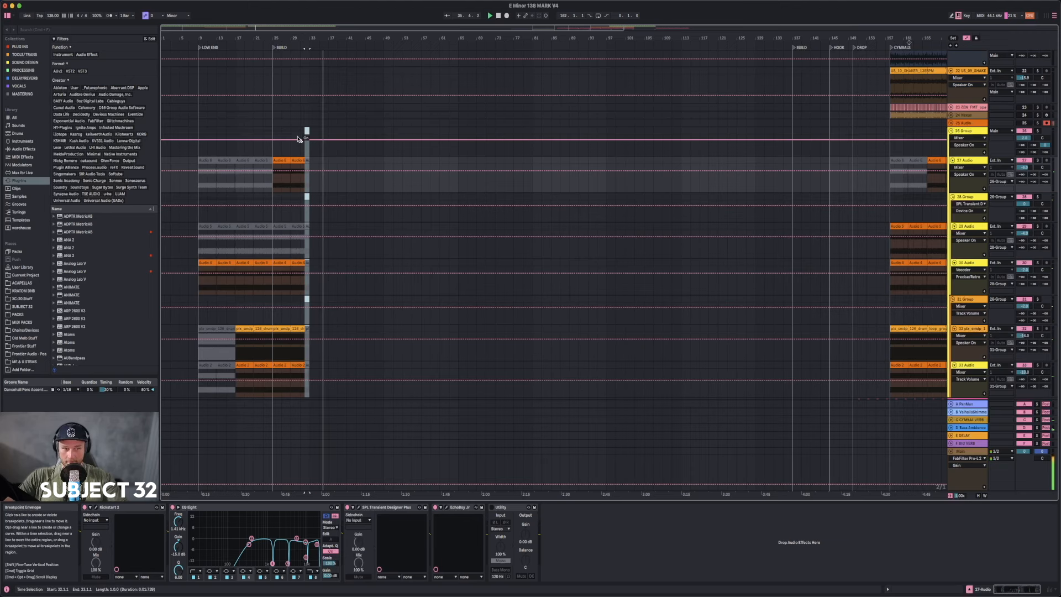
- Duplicate the 26 Group's content from bars 9 to 41 into bars 41 to 73
{"action": "mouse_move", "coordinate": [198, 135]}
{"action": "left_mouse_down"}
{"action": "mouse_move", "coordinate": [273, 376]}
{"action": "mouse_move", "coordinate": [332, 352]}
{"action": "mouse_move", "coordinate": [346, 370]}
{"action": "left_mouse_up"}
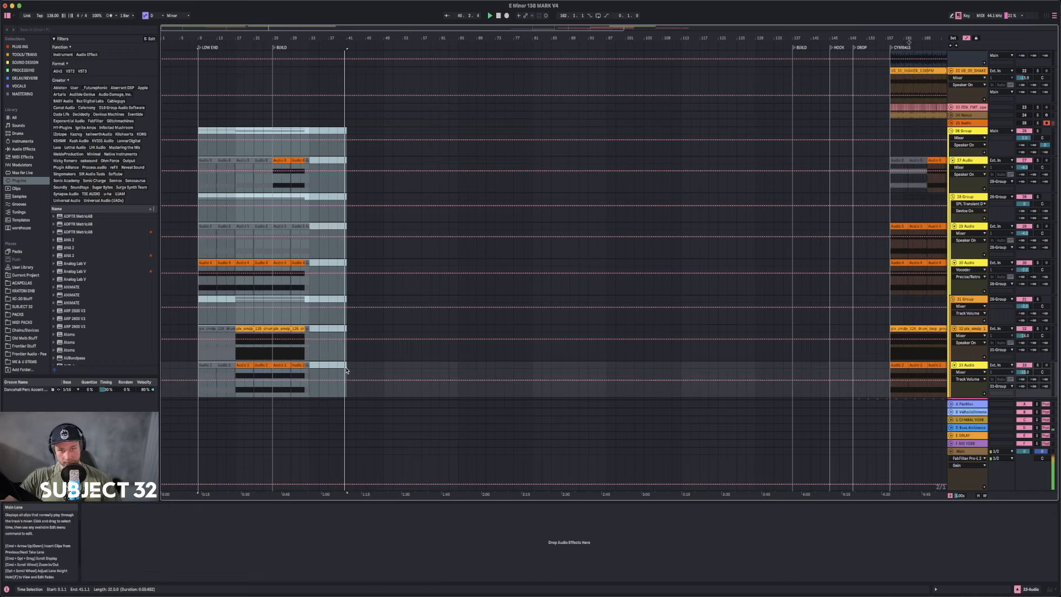
{"action": "key", "text": "super+d"}
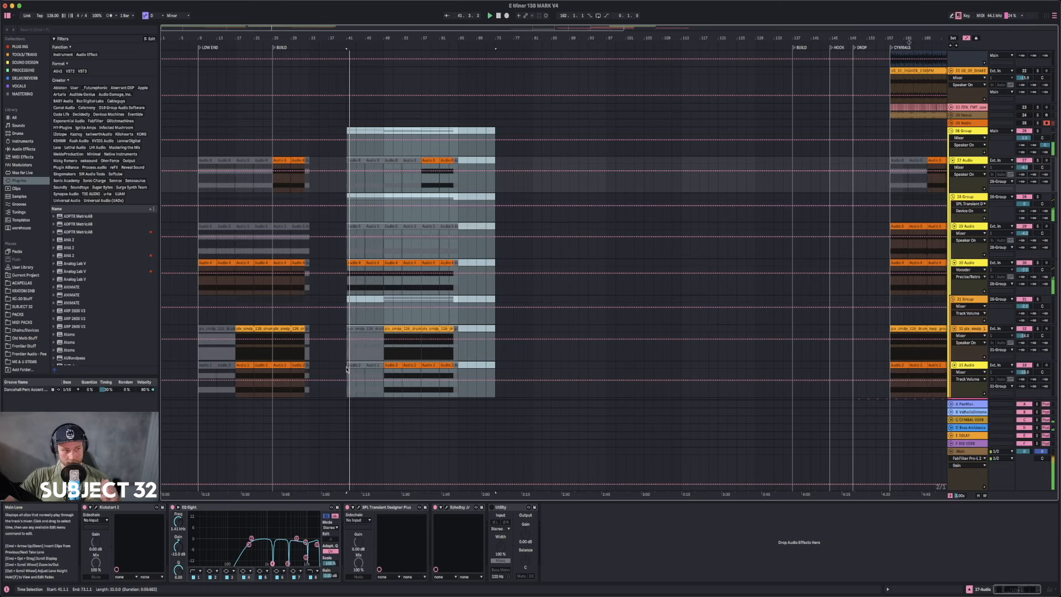
- Deactivate the 30 Audio clips in bars 41 to 49 and reactivate the 31 Group's clips in the same bars
{"action": "left_click_drag", "start_coordinate": [349, 268], "coordinate": [374, 267]}
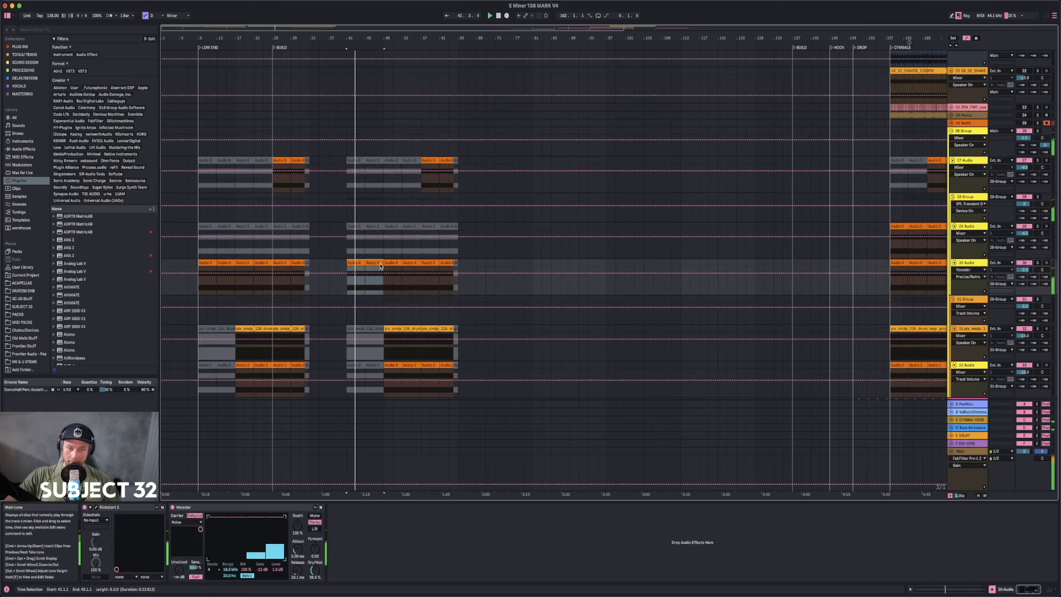
{"action": "left_click", "coordinate": [368, 355]}
{"action": "left_click_drag", "start_coordinate": [369, 355], "coordinate": [387, 372]}
{"action": "key", "text": "0"}
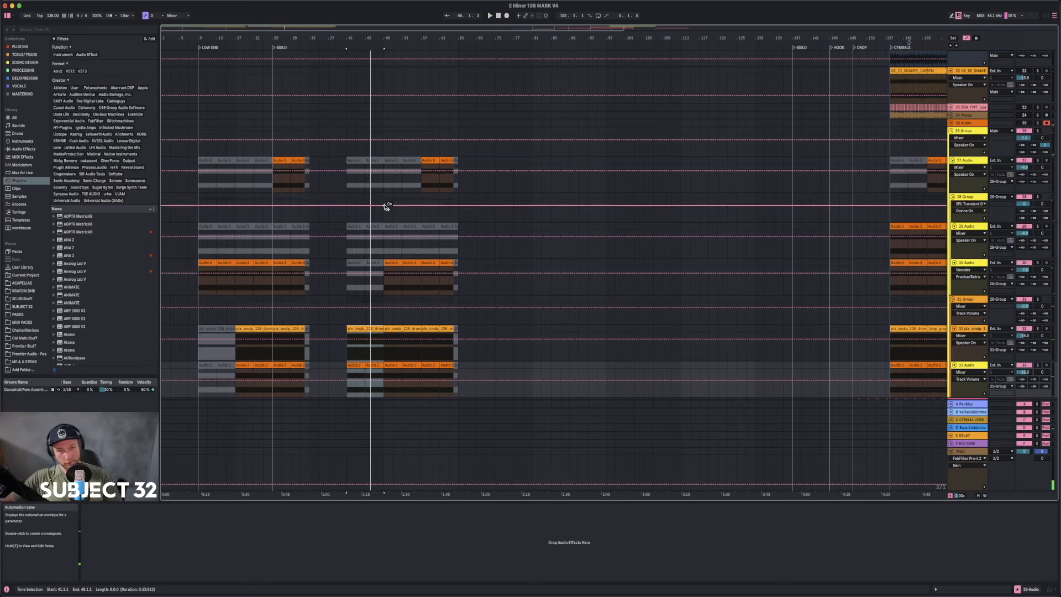
- Play the arrangement from bar 32 and examine the tracks of the later sections for elements to bring in
{"action": "left_click_drag", "start_coordinate": [376, 38], "coordinate": [271, 38]}
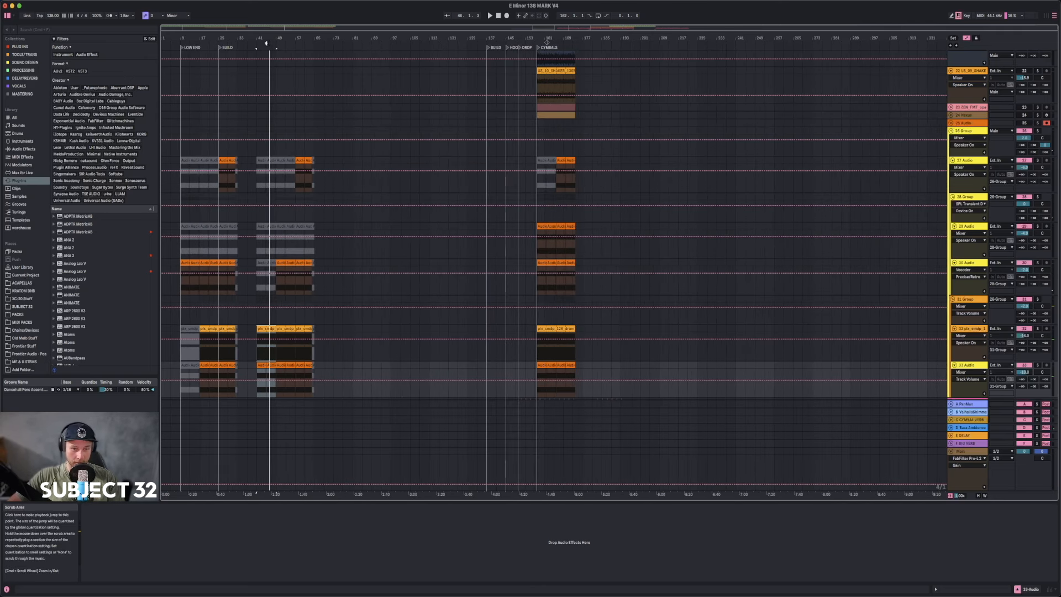
{"action": "scroll", "coordinate": [277, 169], "scroll_direction": "up", "scroll_amount": 3}
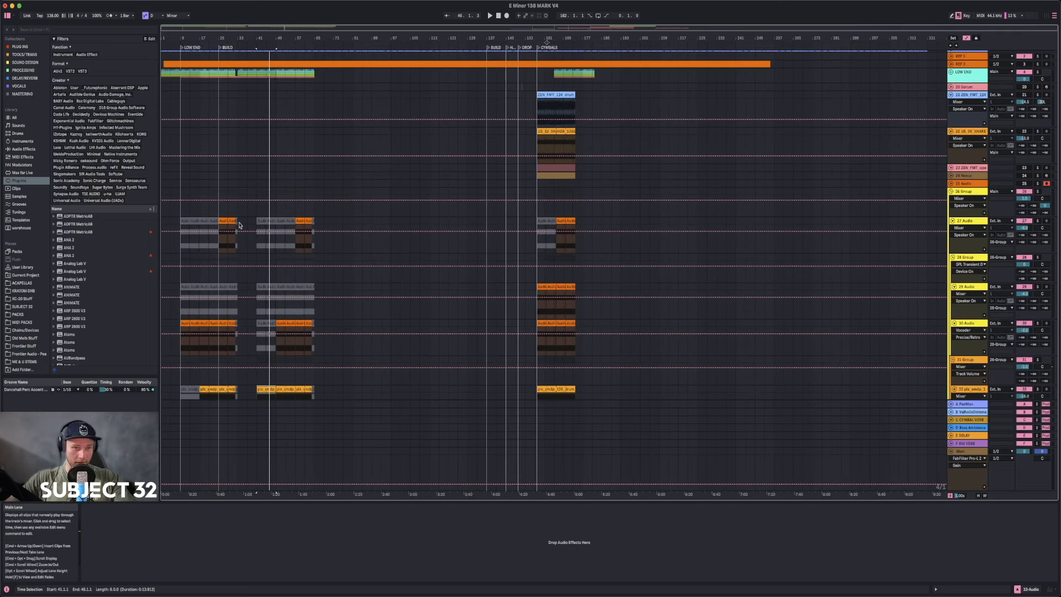
{"action": "left_click", "coordinate": [255, 250]}
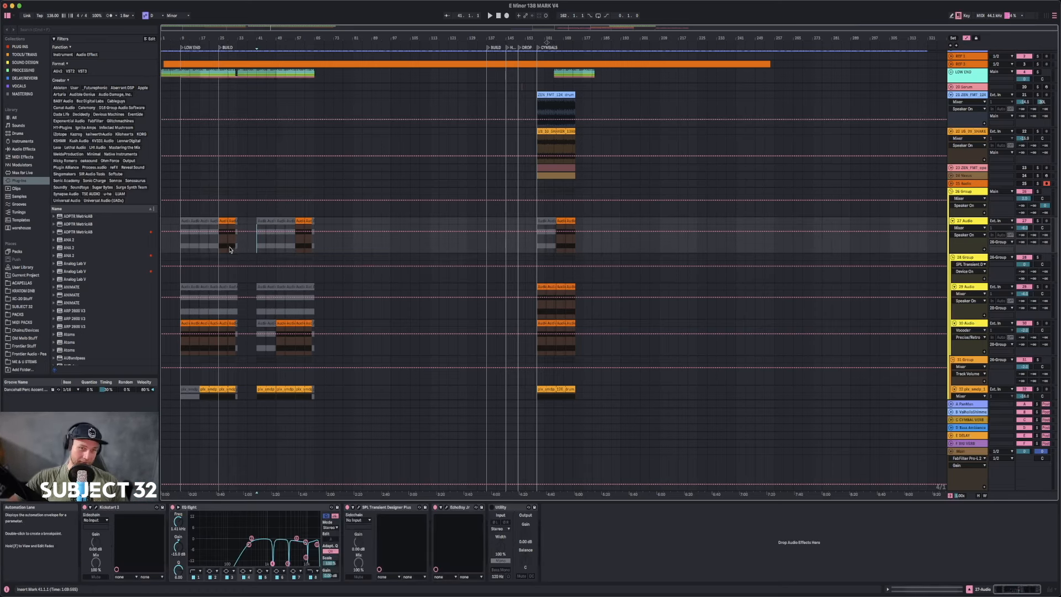
{"action": "left_click_drag", "start_coordinate": [234, 39], "coordinate": [250, 167]}
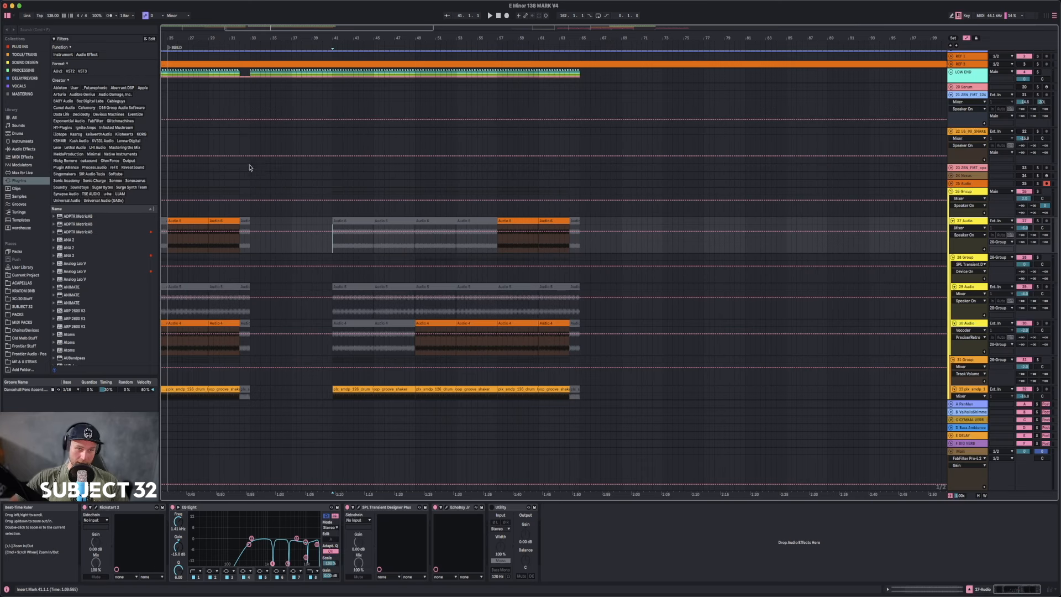
{"action": "left_click", "coordinate": [240, 133]}
{"action": "key", "text": "space"}
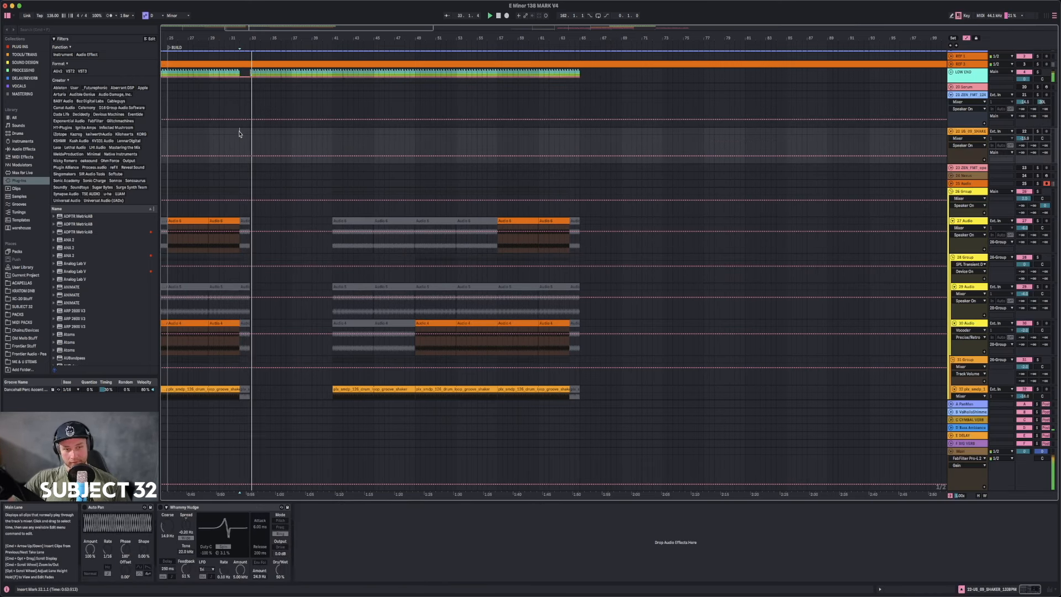
{"action": "left_click_drag", "start_coordinate": [446, 38], "coordinate": [327, 42]}
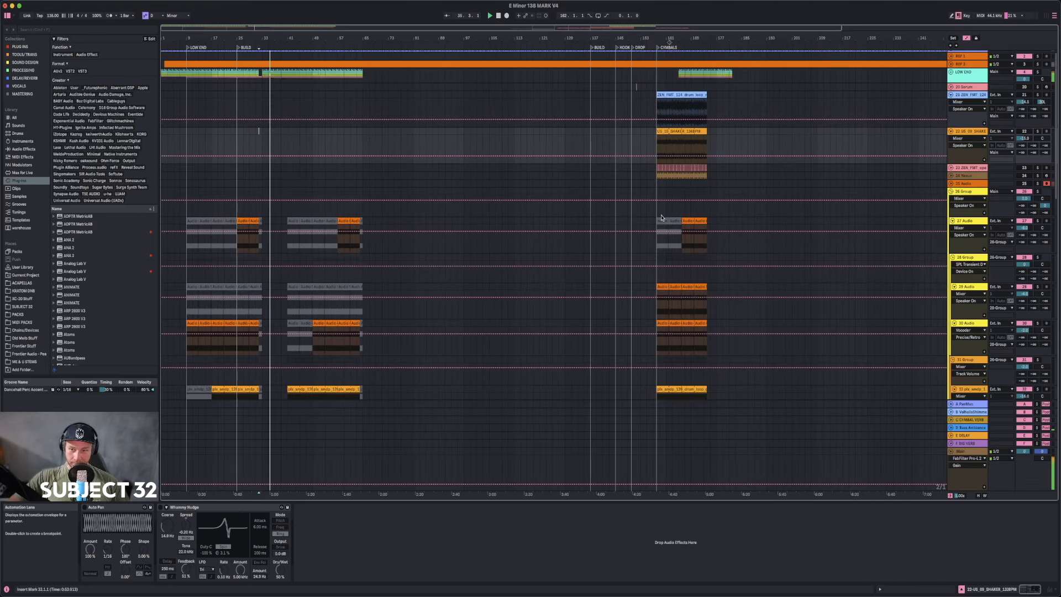
{"action": "scroll", "coordinate": [661, 218], "scroll_direction": "down", "scroll_amount": 15}
{"action": "scroll", "coordinate": [662, 209], "scroll_direction": "up", "scroll_amount": 15}
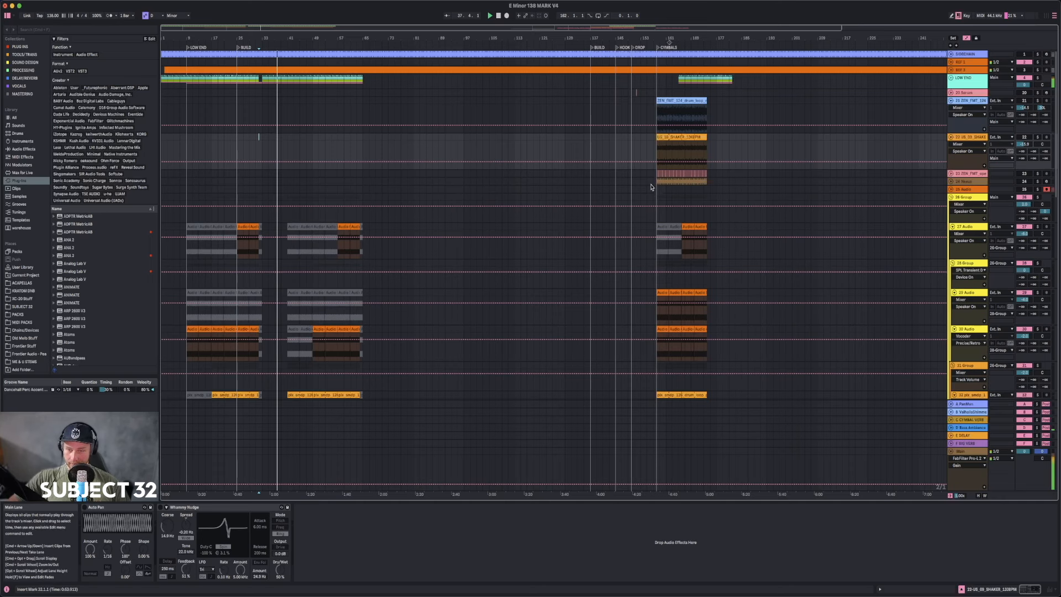
{"action": "scroll", "coordinate": [652, 188], "scroll_direction": "down", "scroll_amount": 10}
{"action": "scroll", "coordinate": [653, 183], "scroll_direction": "down", "scroll_amount": 2}
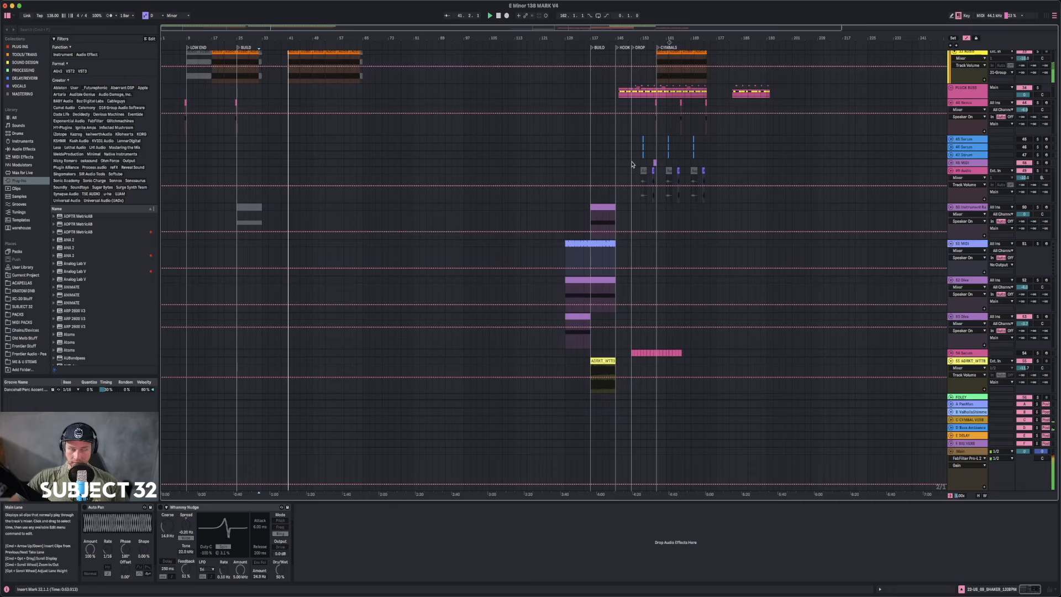
{"action": "scroll", "coordinate": [335, 181], "scroll_direction": "up", "scroll_amount": 10}
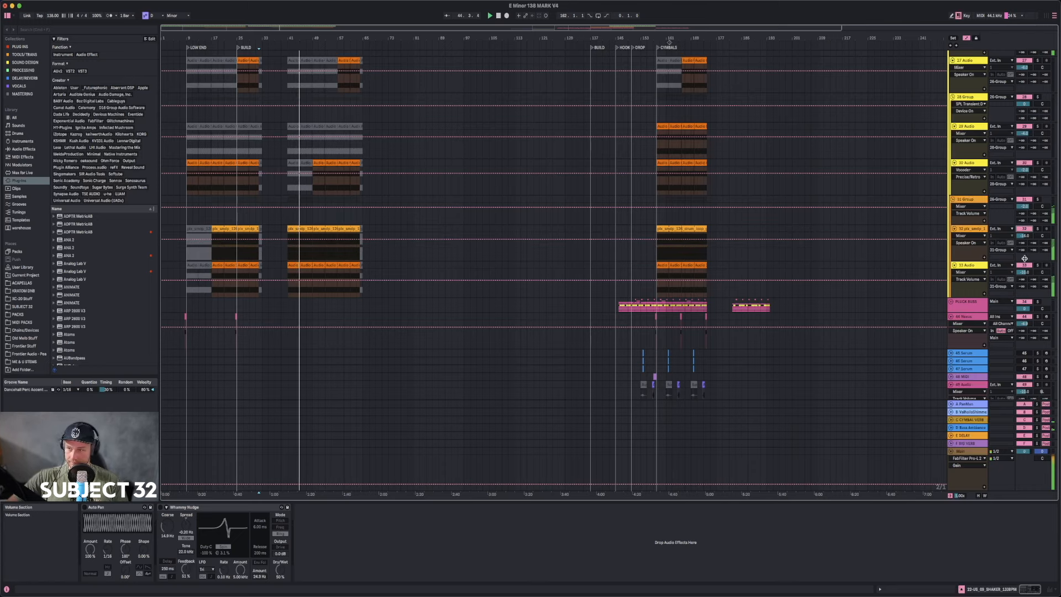
- Mute and unmute 33 Audio for comparison, then adjust the volumes of tracks 32 and 33, lowering 33 Audio to about -14 dB
{"action": "left_click", "coordinate": [1024, 266]}
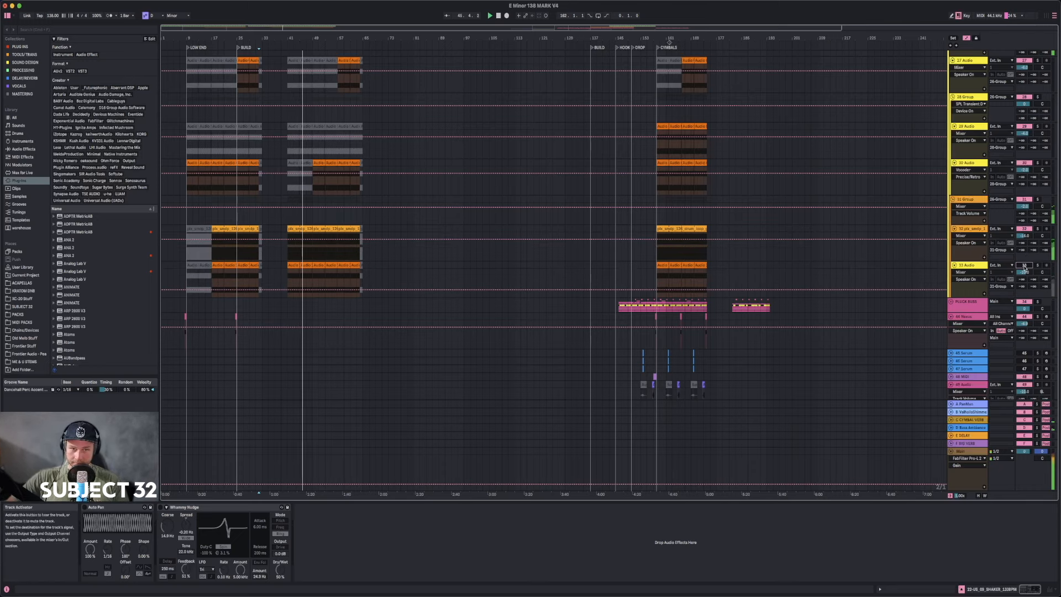
{"action": "left_click", "coordinate": [1024, 266]}
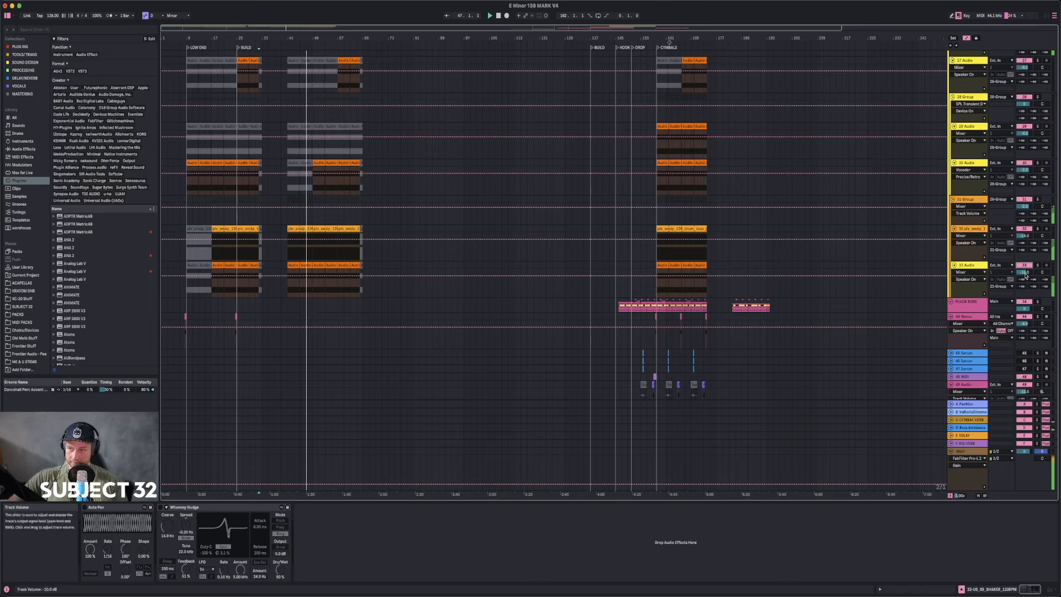
{"action": "left_click_drag", "start_coordinate": [1025, 236], "coordinate": [1025, 233]}
{"action": "left_click_drag", "start_coordinate": [1024, 273], "coordinate": [1024, 277]}
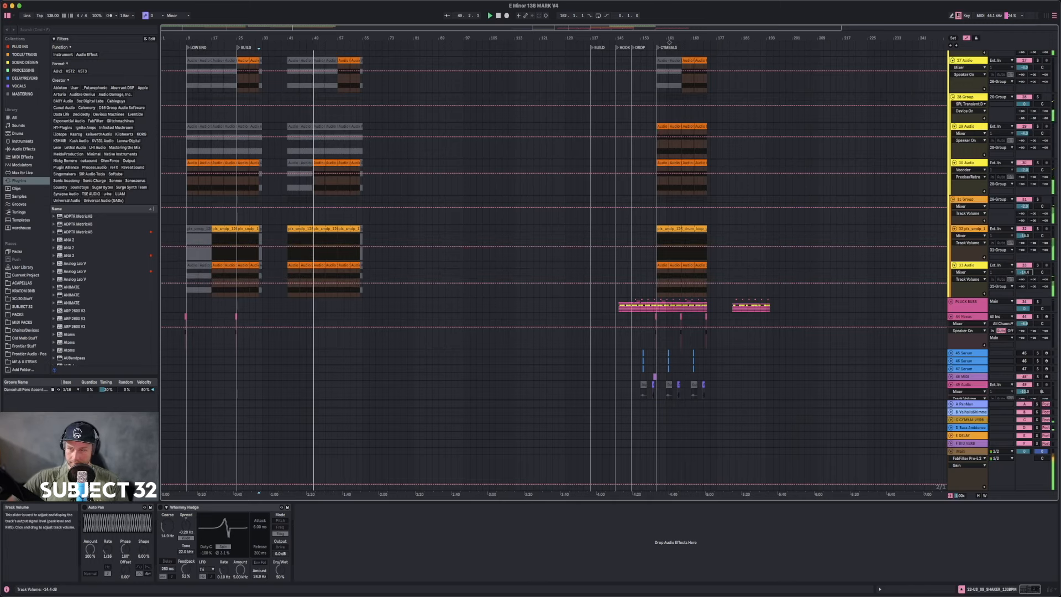
{"action": "left_click_drag", "start_coordinate": [1025, 273], "coordinate": [1025, 271]}
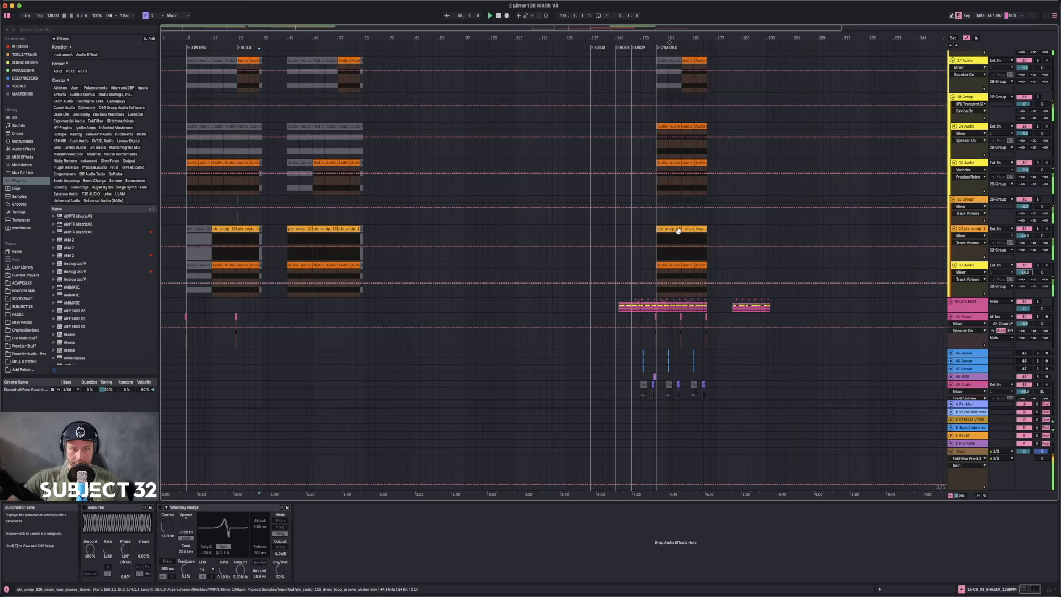
- Extend the last active 27 Audio clip of the second section to bar 65 and hide the automation lanes
{"action": "scroll", "coordinate": [336, 201], "scroll_direction": "up", "scroll_amount": 5}
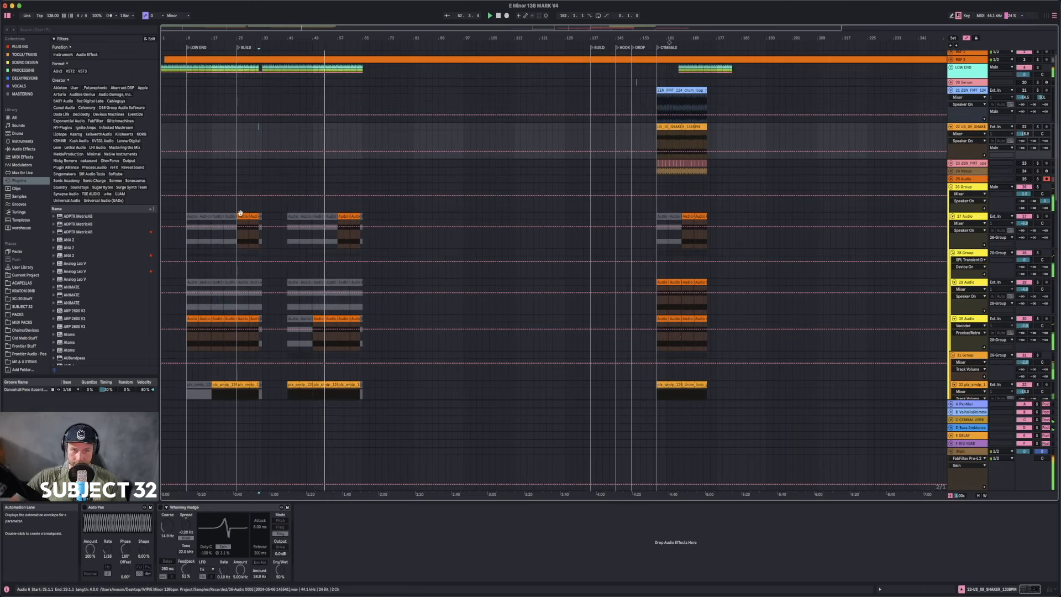
{"action": "left_click", "coordinate": [346, 217]}
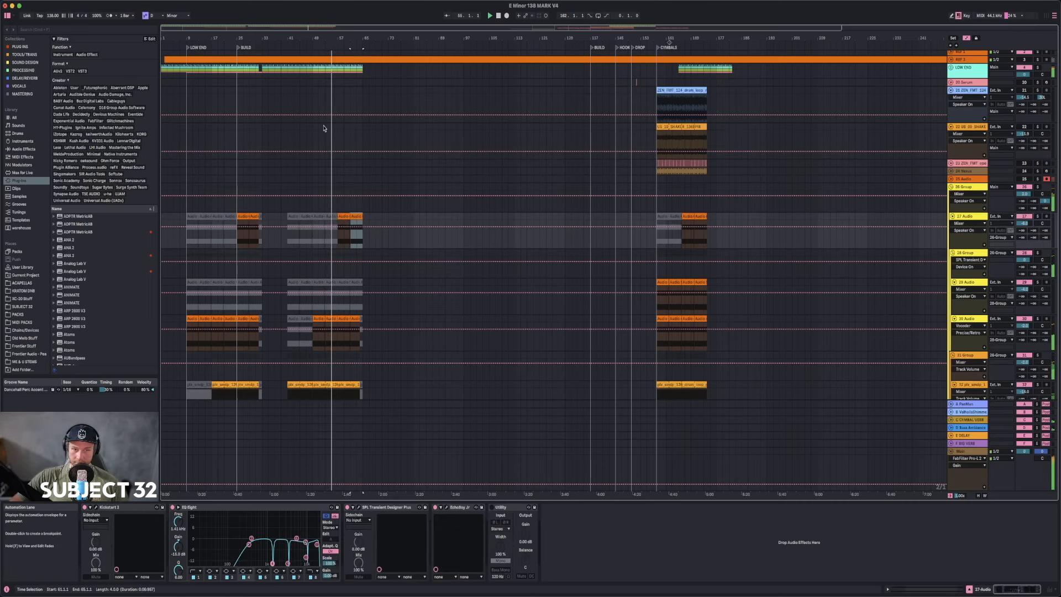
{"action": "left_click", "coordinate": [967, 40]}
{"action": "mouse_move", "coordinate": [363, 39]}
{"action": "left_mouse_down"}
{"action": "mouse_move", "coordinate": [363, 53]}
{"action": "mouse_move", "coordinate": [451, 138]}
{"action": "mouse_move", "coordinate": [360, 50]}
{"action": "left_mouse_up"}
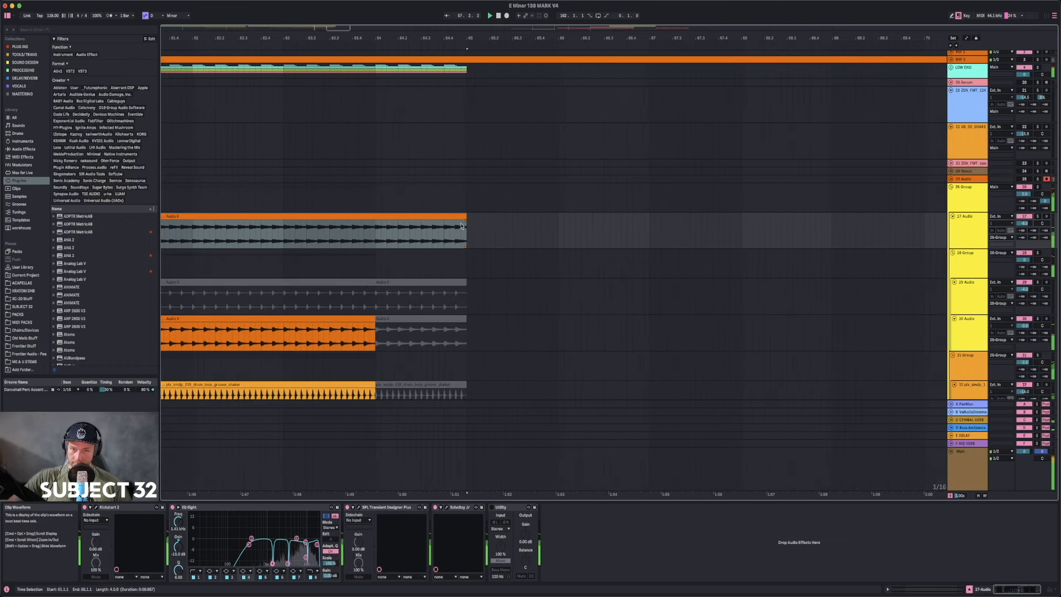
{"action": "left_click", "coordinate": [466, 225]}
{"action": "left_click_drag", "start_coordinate": [469, 36], "coordinate": [470, 57]}
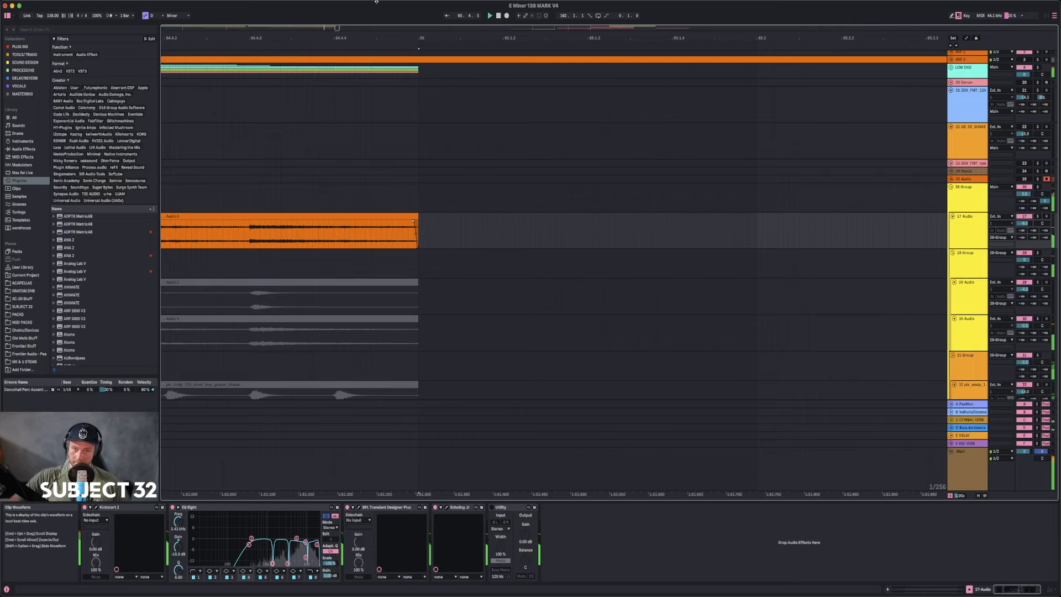
{"action": "left_click_drag", "start_coordinate": [391, 37], "coordinate": [403, 4]}
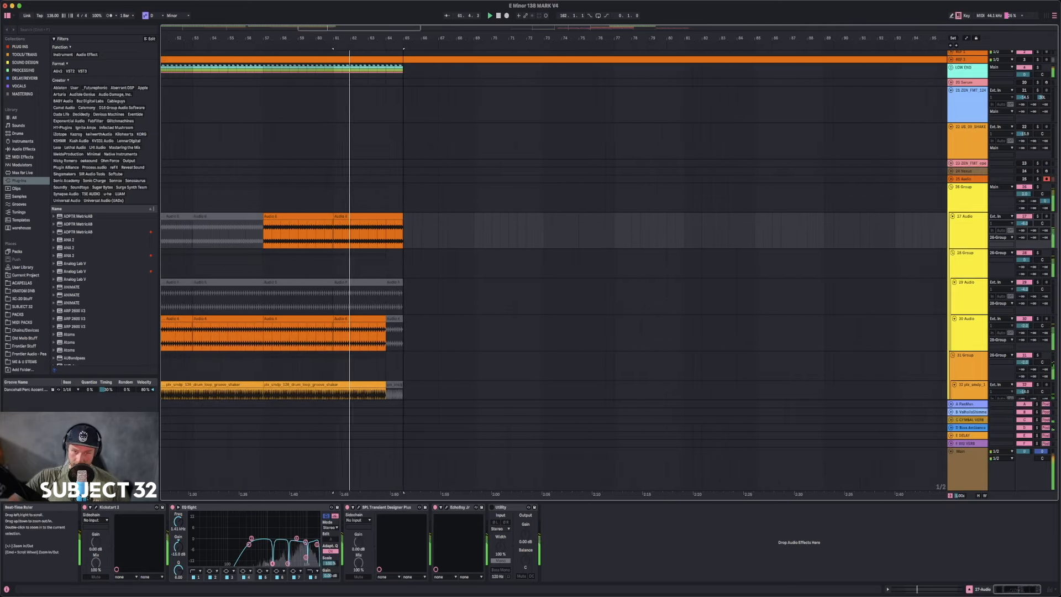
- Extend the last active clips of tracks 30, 32 and 33 over the deactivated bar 64, and stop playback
{"action": "scroll", "coordinate": [418, 287], "scroll_direction": "down", "scroll_amount": 5}
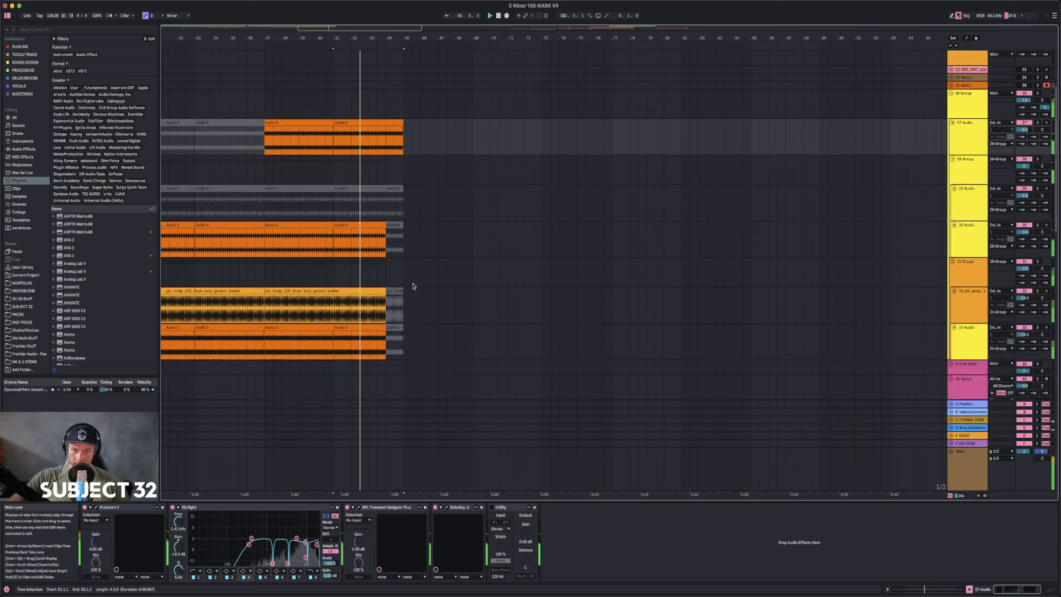
{"action": "left_click", "coordinate": [379, 228]}
{"action": "left_click", "coordinate": [381, 289]}
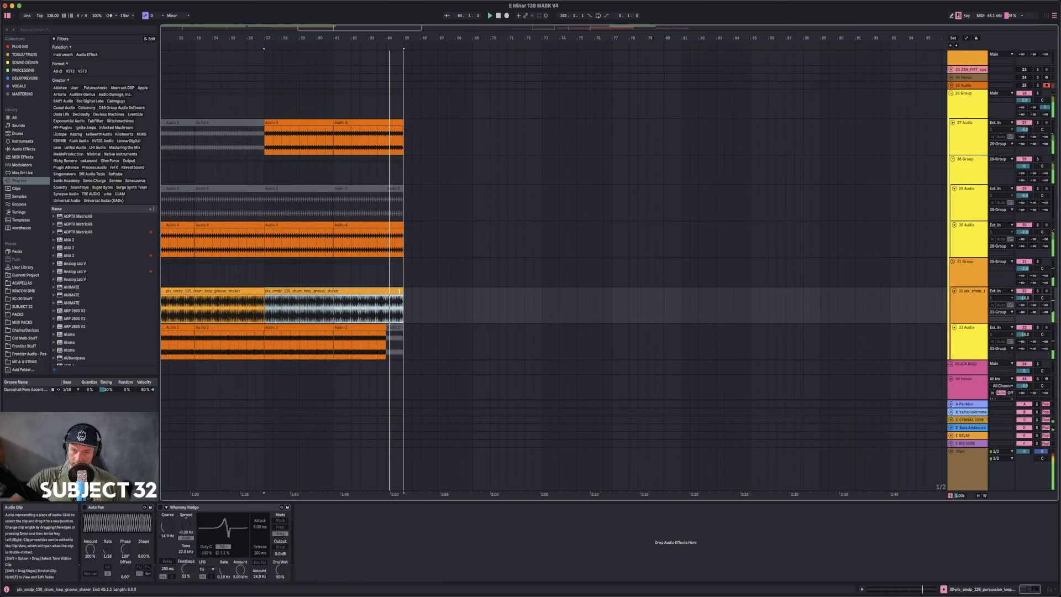
{"action": "left_click", "coordinate": [405, 329]}
{"action": "left_click_drag", "start_coordinate": [405, 328], "coordinate": [413, 329]}
{"action": "key", "text": "space"}
- Add a locator named DROP and align it with bar 33
{"action": "left_click_drag", "start_coordinate": [410, 36], "coordinate": [356, 35]}
{"action": "scroll", "coordinate": [335, 162], "scroll_direction": "up", "scroll_amount": 5}
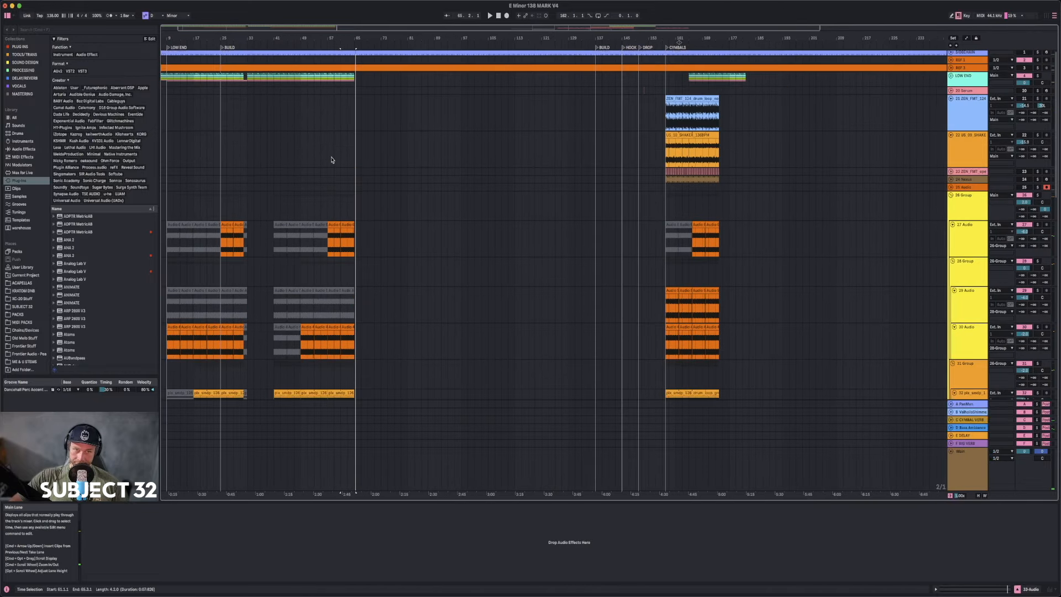
{"action": "right_click", "coordinate": [250, 49]}
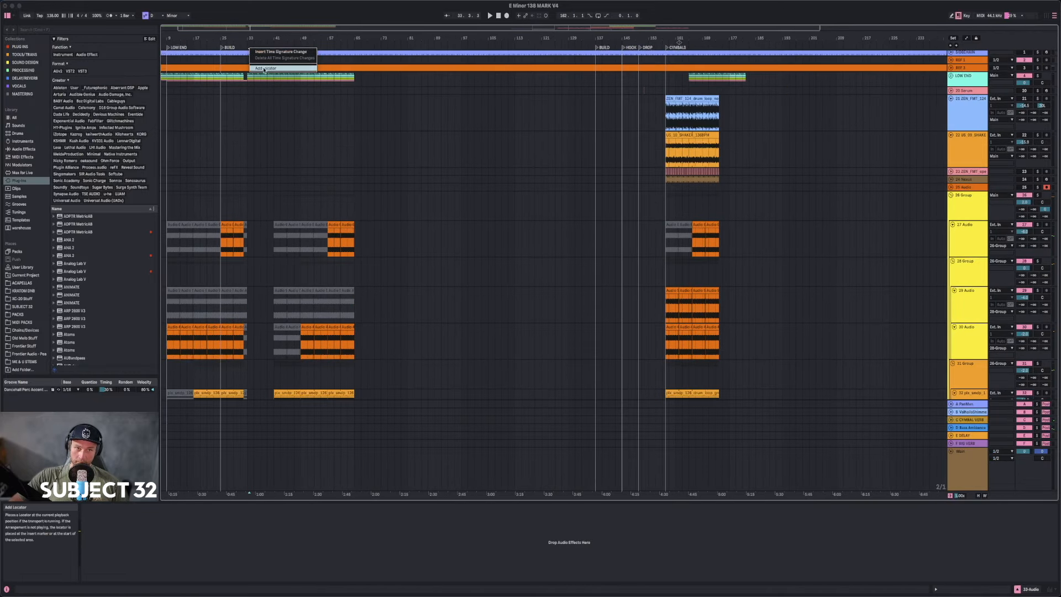
{"action": "left_click", "coordinate": [263, 67]}
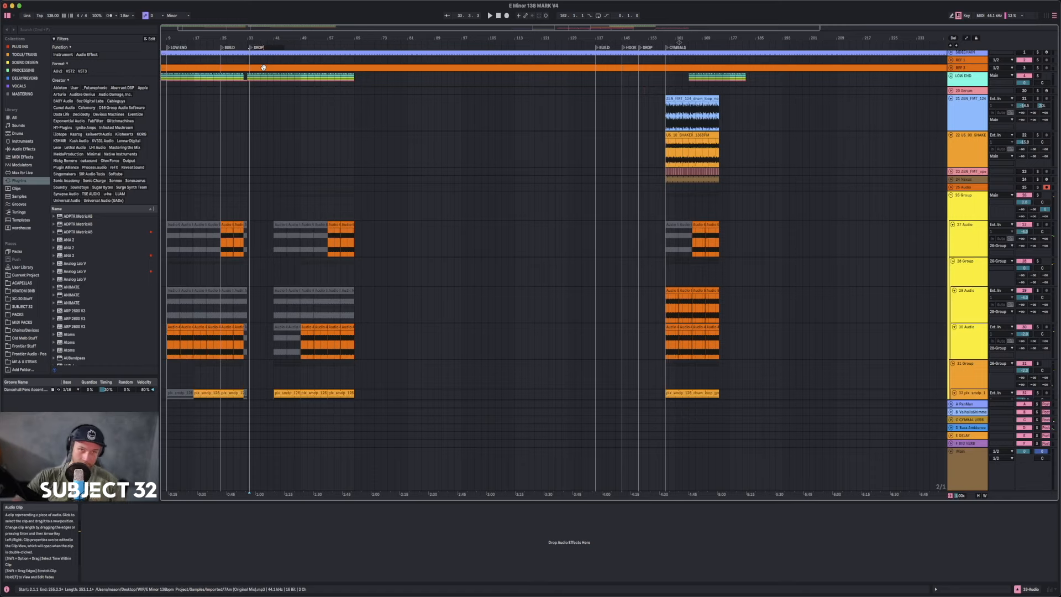
{"action": "left_click_drag", "start_coordinate": [247, 45], "coordinate": [249, 48]}
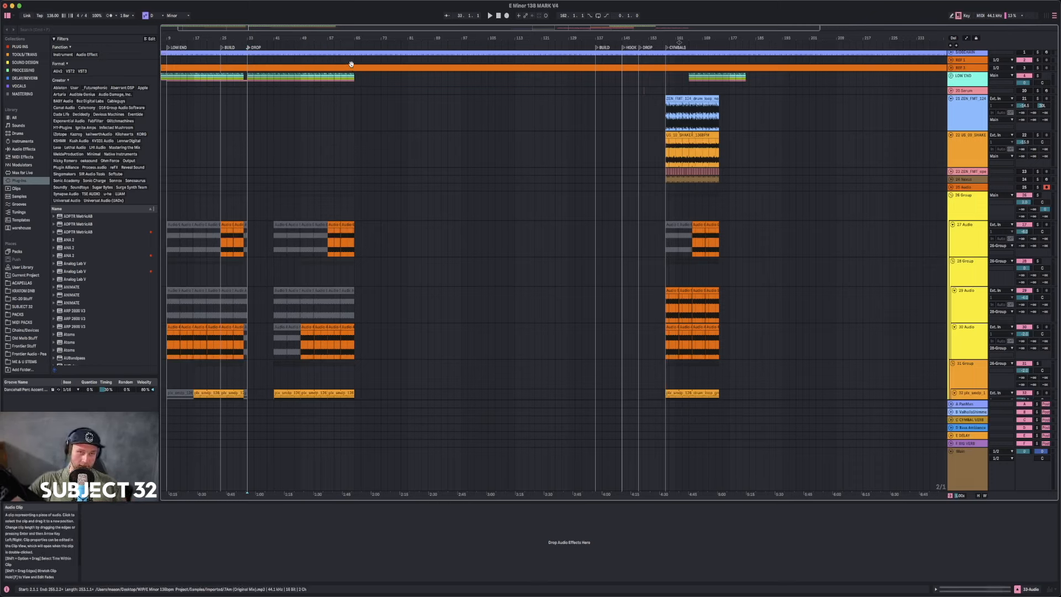
- Add a locator named BRIDGE/BREAK at bar 65, where the second percussion section ends
{"action": "right_click", "coordinate": [356, 47]}
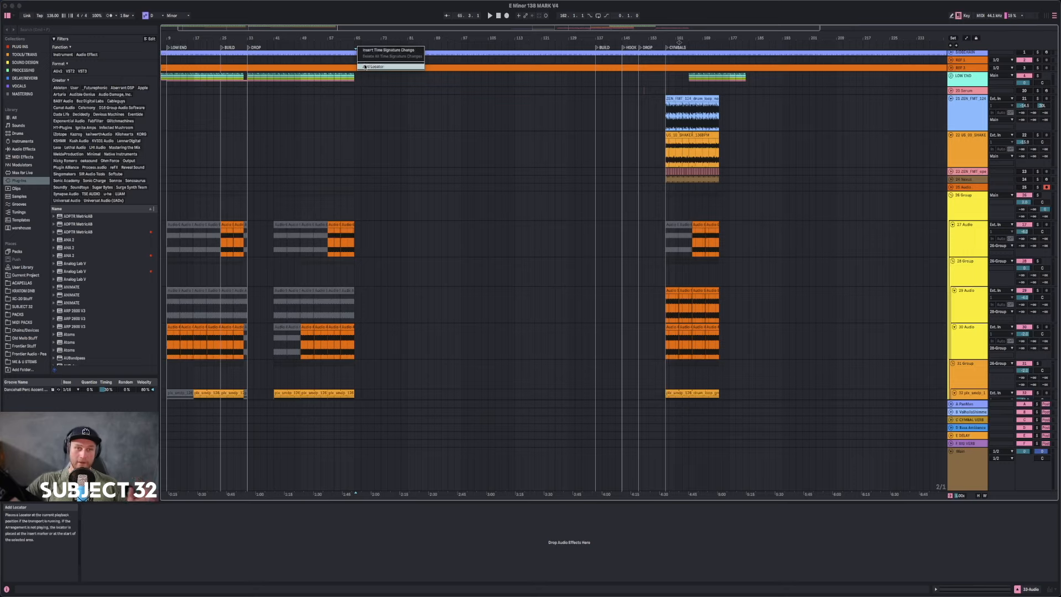
{"action": "left_click", "coordinate": [365, 66]}
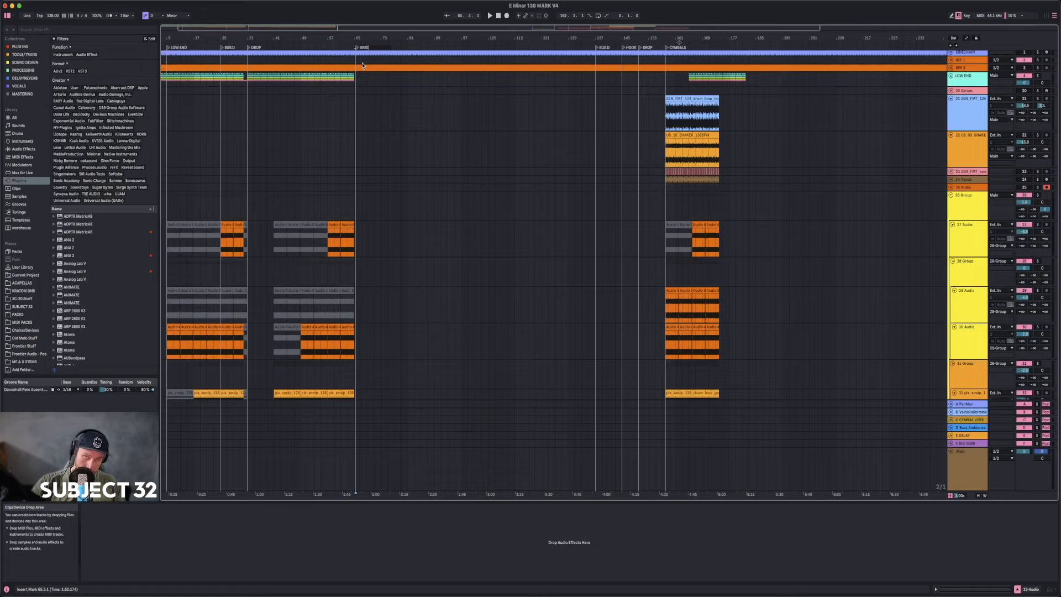
{"action": "type", "text": "GE"}
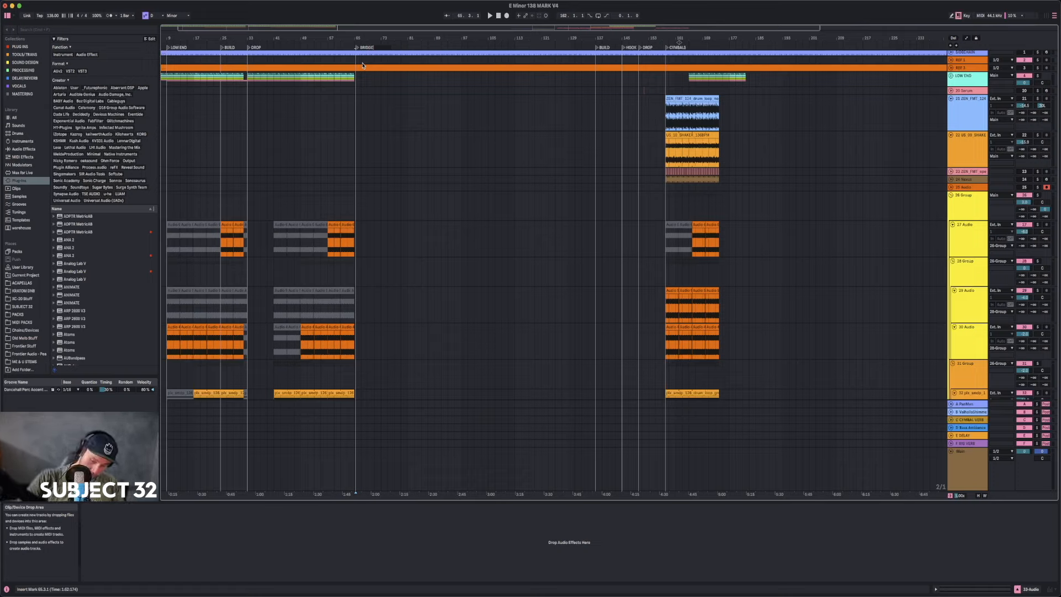
{"action": "type", "text": "/BREAK"}
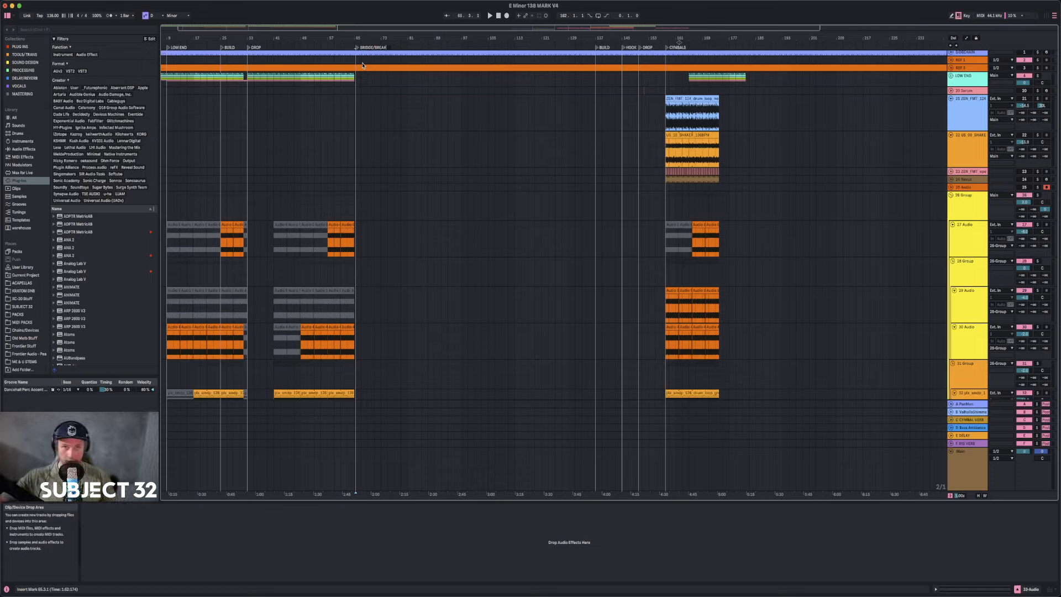
{"action": "left_click", "coordinate": [357, 36]}
{"action": "left_click_drag", "start_coordinate": [358, 36], "coordinate": [362, 16]}
- Examine the lower tracks and compare the 26 Group's opening in bars 1 to 33 with the gap in bars 33 to 41
{"action": "scroll", "coordinate": [264, 186], "scroll_direction": "down", "scroll_amount": 6}
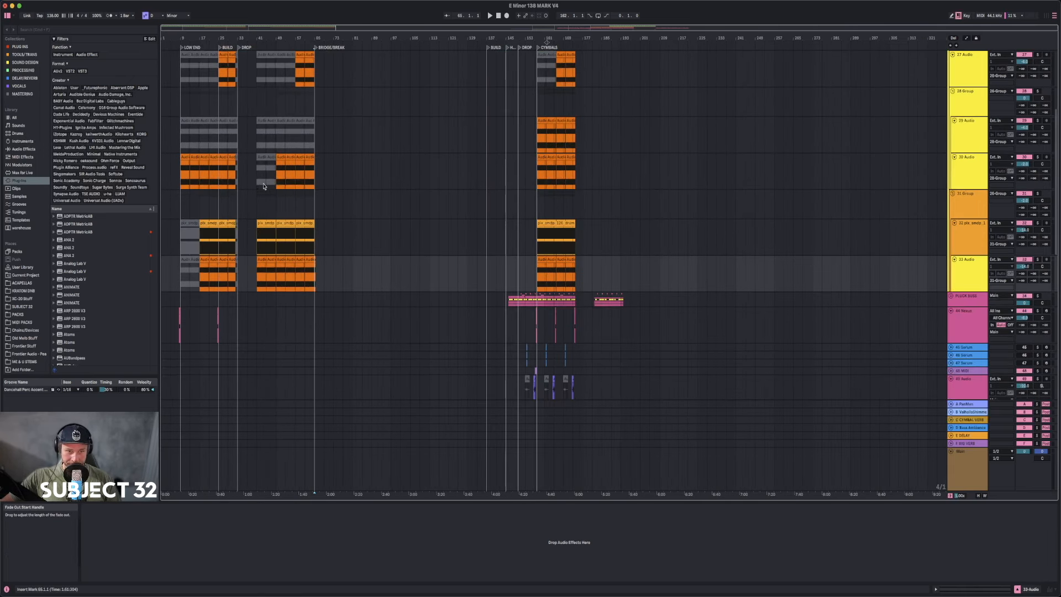
{"action": "scroll", "coordinate": [254, 188], "scroll_direction": "down", "scroll_amount": 8}
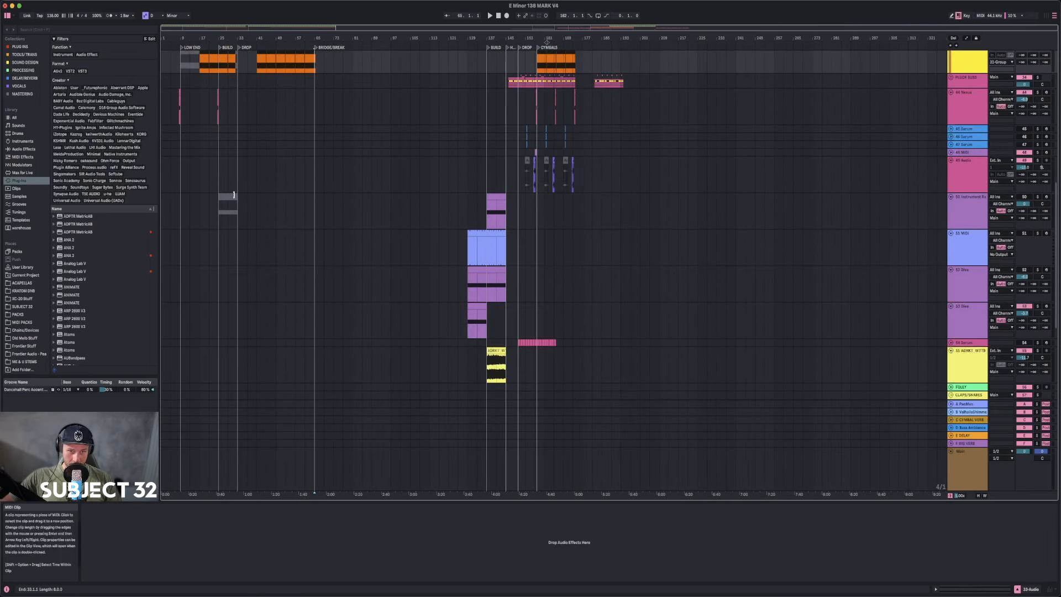
{"action": "scroll", "coordinate": [234, 194], "scroll_direction": "up", "scroll_amount": 15}
{"action": "left_click_drag", "start_coordinate": [164, 207], "coordinate": [245, 203]}
{"action": "left_click", "coordinate": [238, 227]}
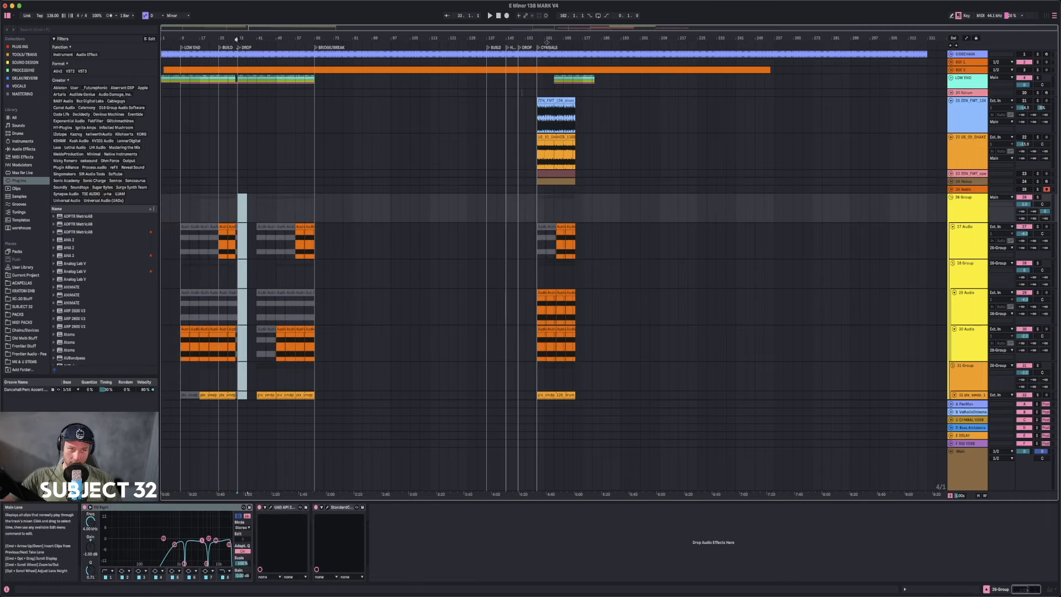
{"action": "left_click", "coordinate": [235, 212]}
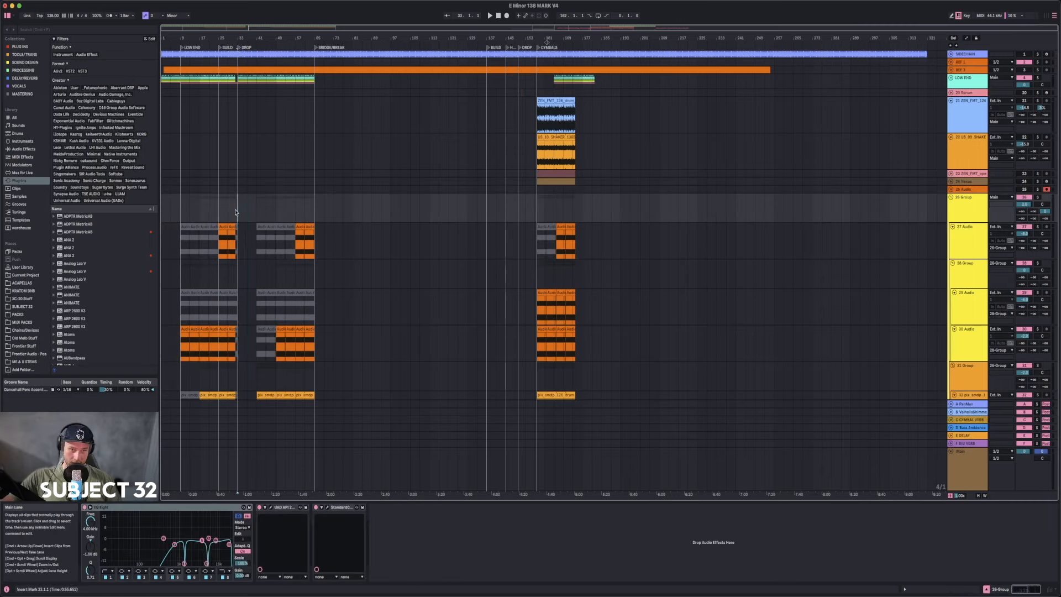
{"action": "left_click", "coordinate": [164, 210]}
{"action": "left_click_drag", "start_coordinate": [165, 210], "coordinate": [231, 210]}
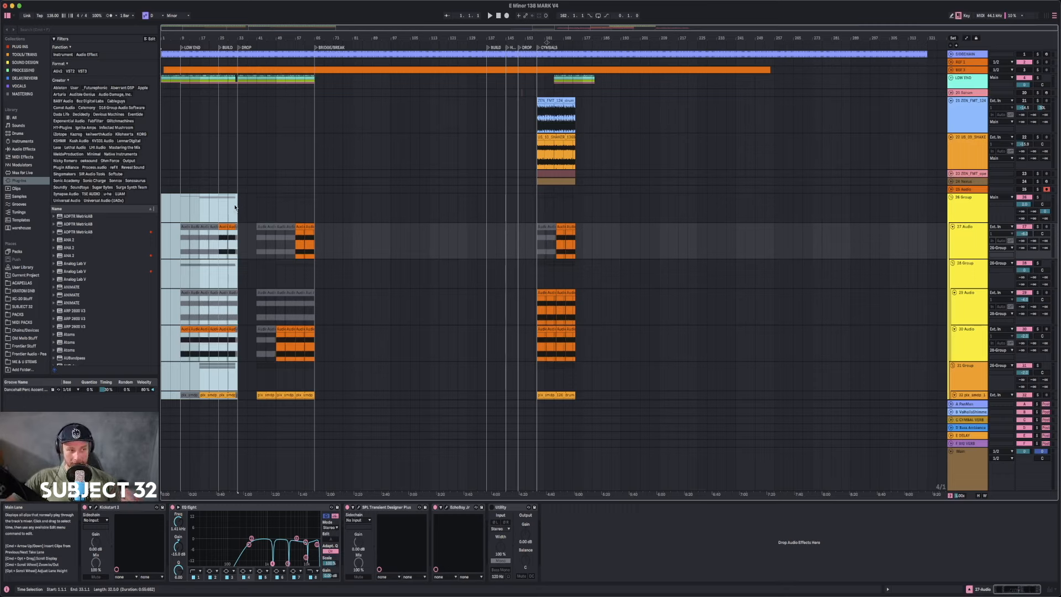
{"action": "left_click_drag", "start_coordinate": [163, 206], "coordinate": [237, 217]}
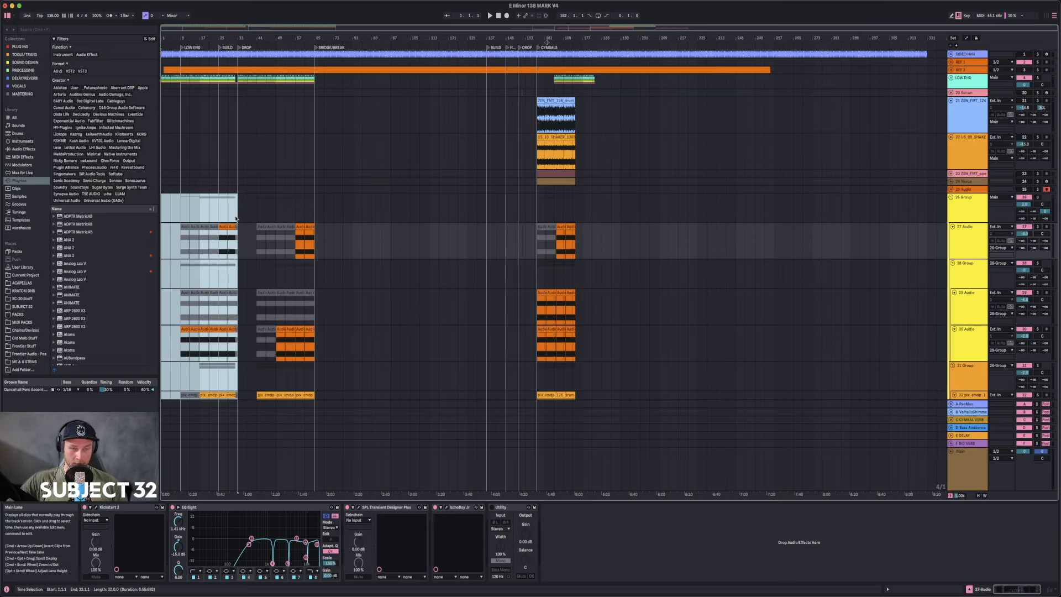
{"action": "left_click_drag", "start_coordinate": [163, 206], "coordinate": [257, 209]}
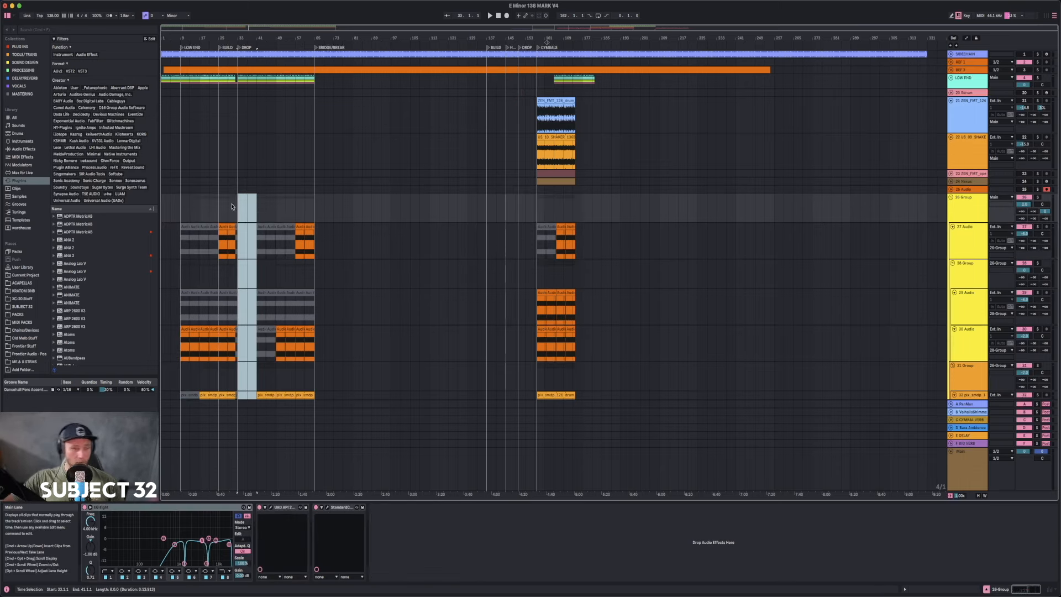
{"action": "left_click_drag", "start_coordinate": [163, 204], "coordinate": [237, 208]}
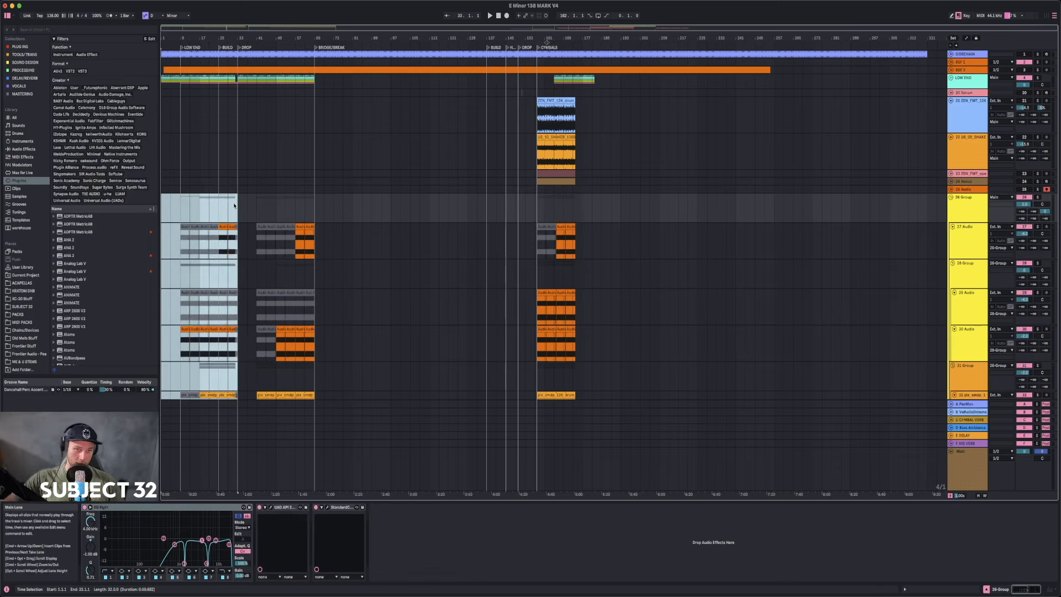
{"action": "left_click", "coordinate": [171, 239]}
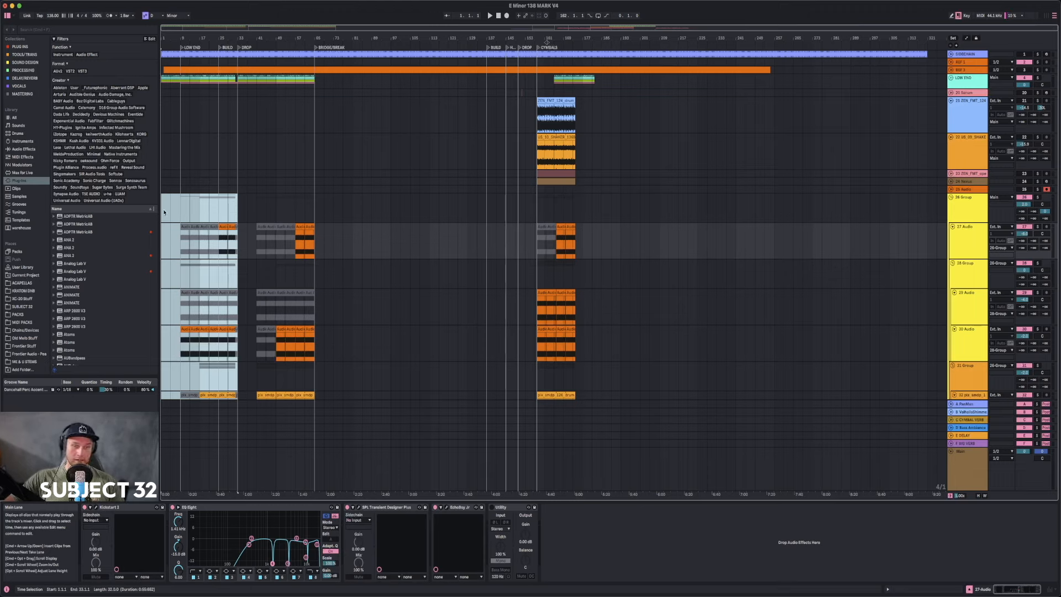
{"action": "left_click", "coordinate": [223, 206]}
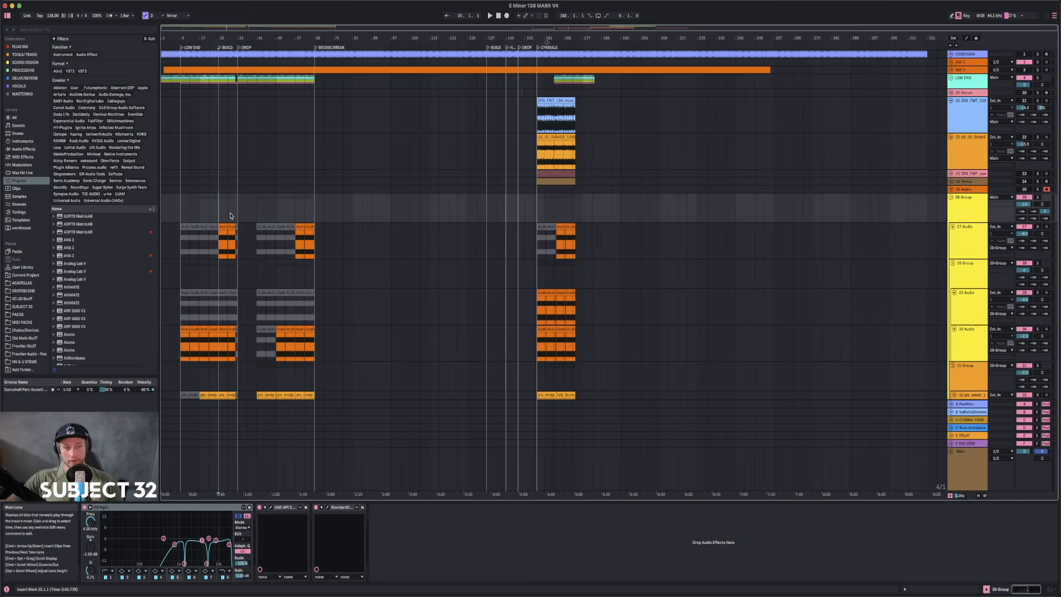
- Play the second percussion section of the 26 Group from bars 41 and 49
{"action": "left_click", "coordinate": [239, 207]}
{"action": "left_click", "coordinate": [257, 203]}
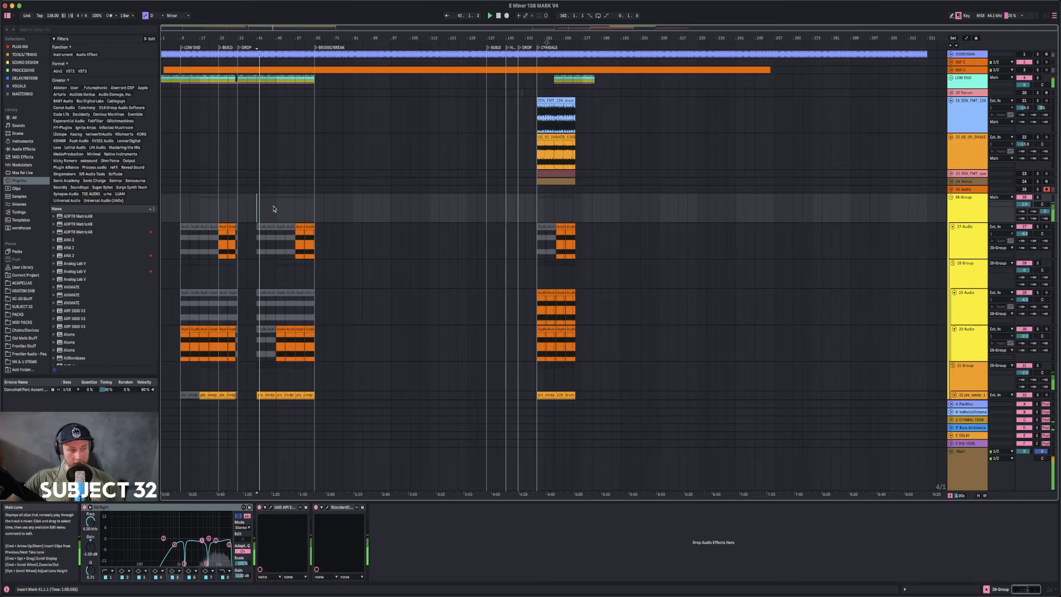
{"action": "left_click", "coordinate": [275, 208]}
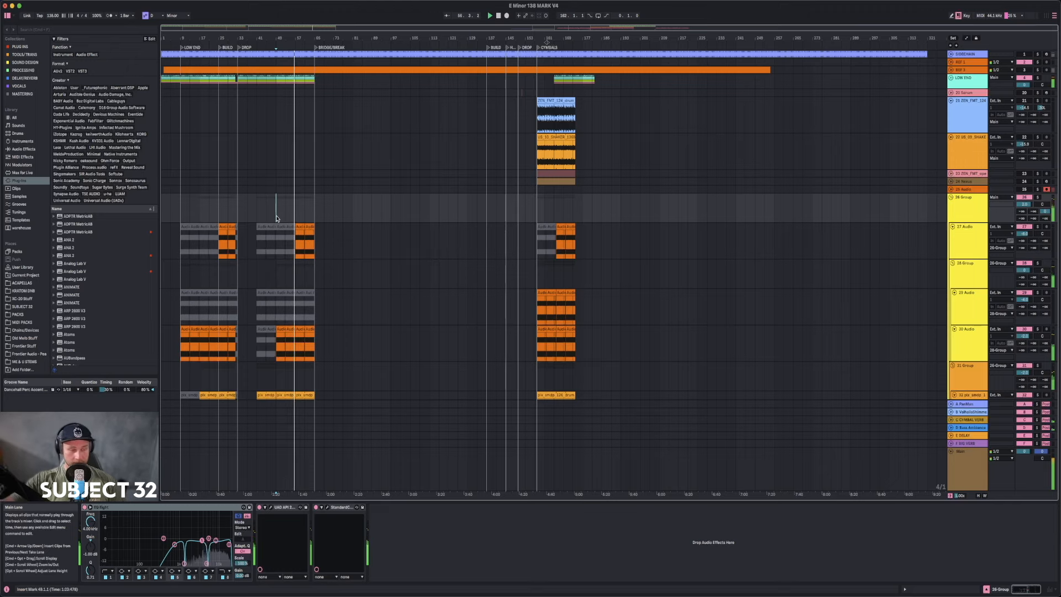
- Audition 27 Audio from bar 57 by toggling its mute and temporarily soloing the 26 Group
{"action": "left_click", "coordinate": [300, 243]}
{"action": "left_click_drag", "start_coordinate": [1023, 234], "coordinate": [1023, 224]}
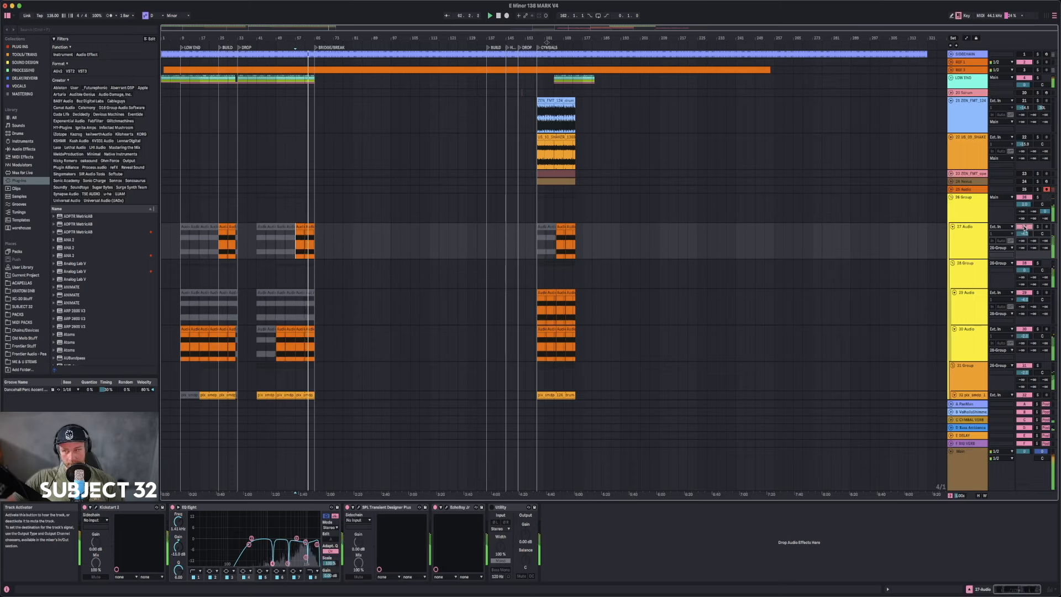
{"action": "left_click", "coordinate": [1039, 198]}
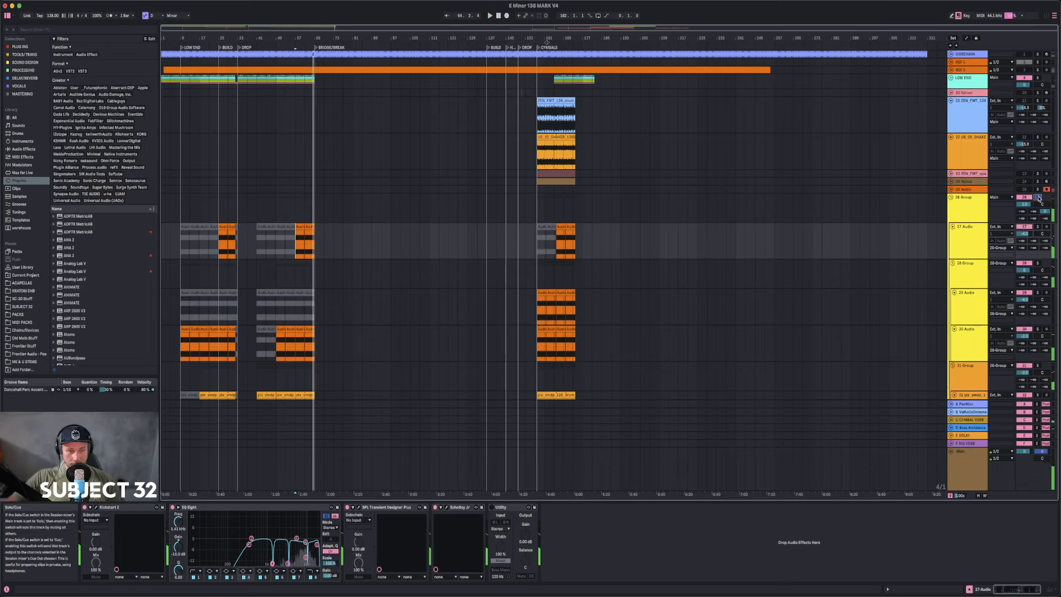
{"action": "left_click", "coordinate": [1026, 229]}
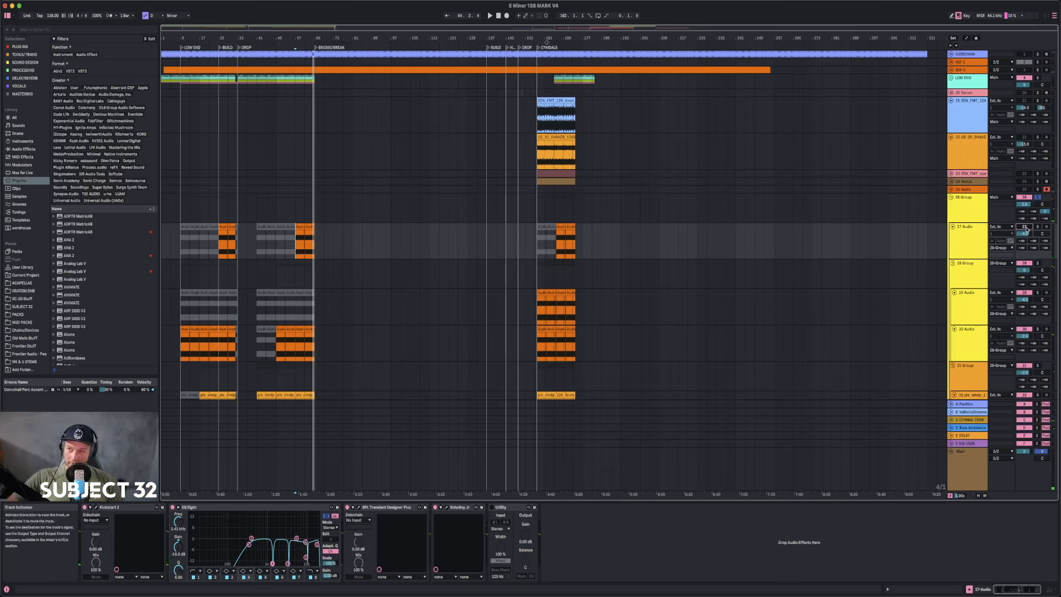
{"action": "left_click", "coordinate": [1039, 198]}
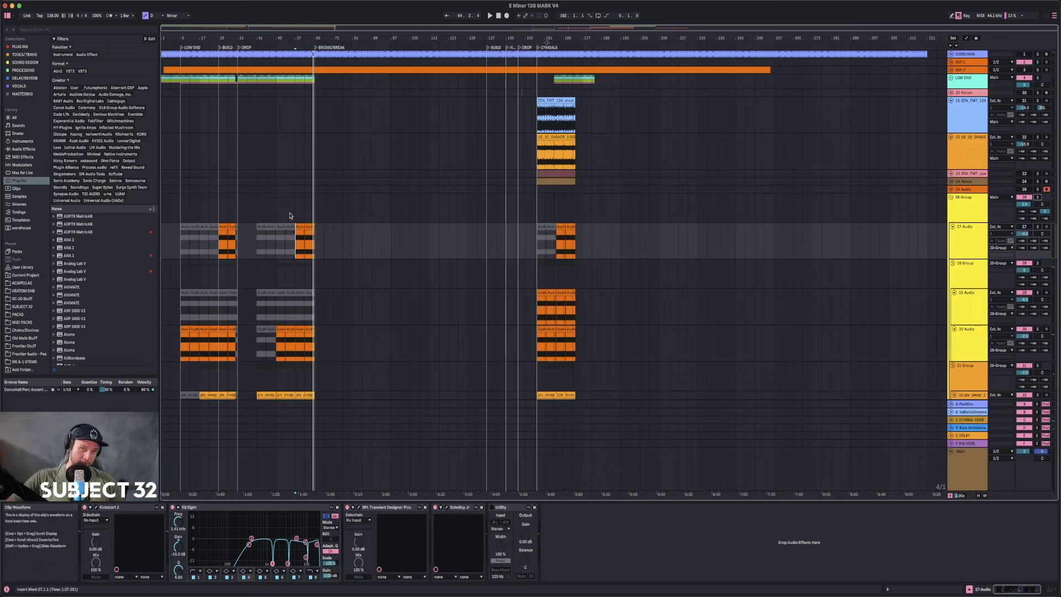
- Delete all the muted clips on 27 Audio, including the one at bar 158 under the CYMBALS locator
{"action": "left_click", "coordinate": [1025, 227]}
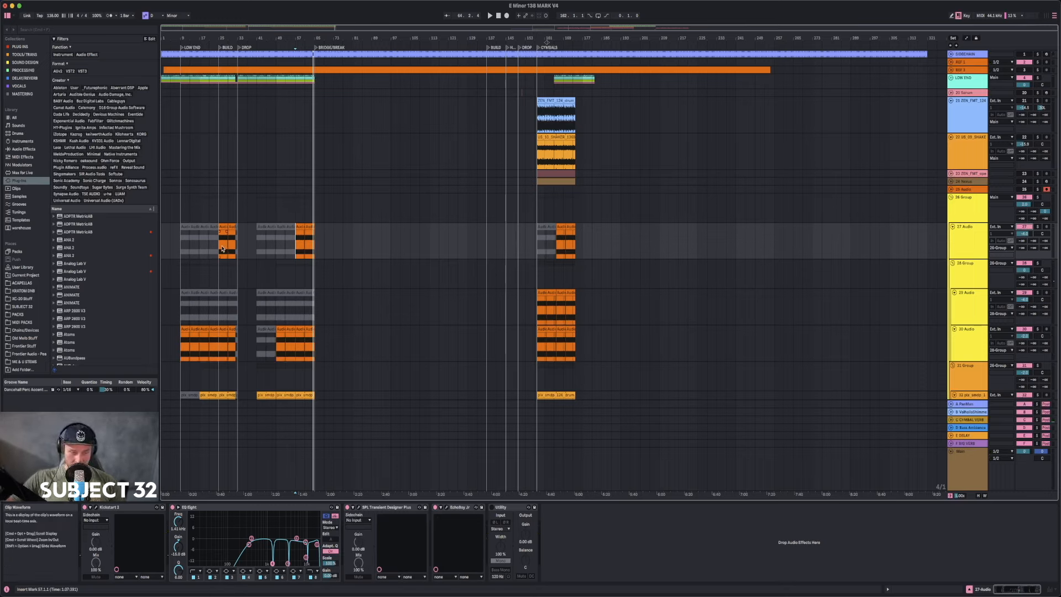
{"action": "left_click", "coordinate": [212, 226]}
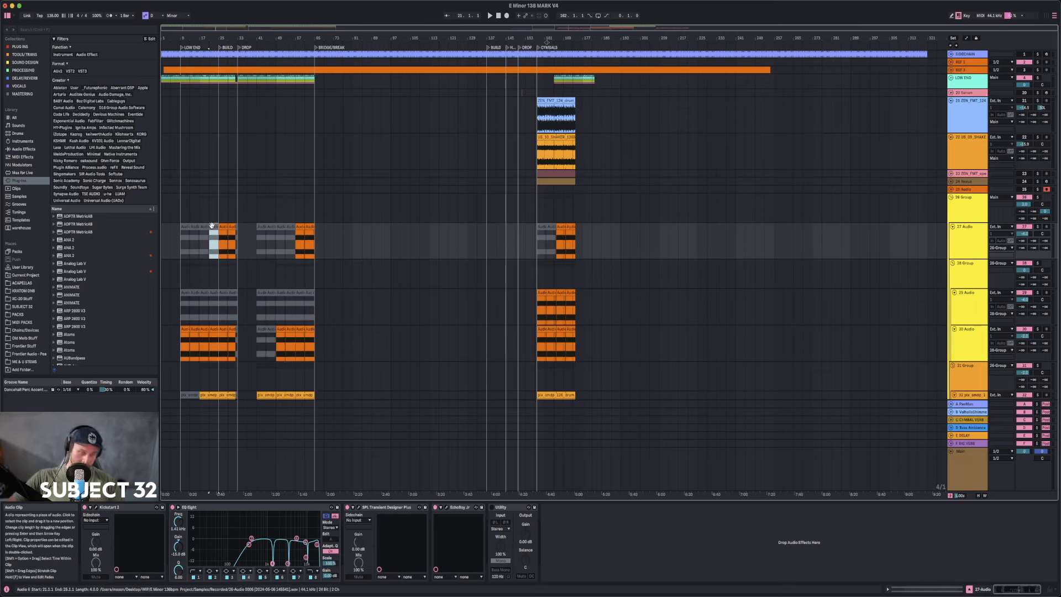
{"action": "left_click_drag", "start_coordinate": [212, 225], "coordinate": [534, 233]}
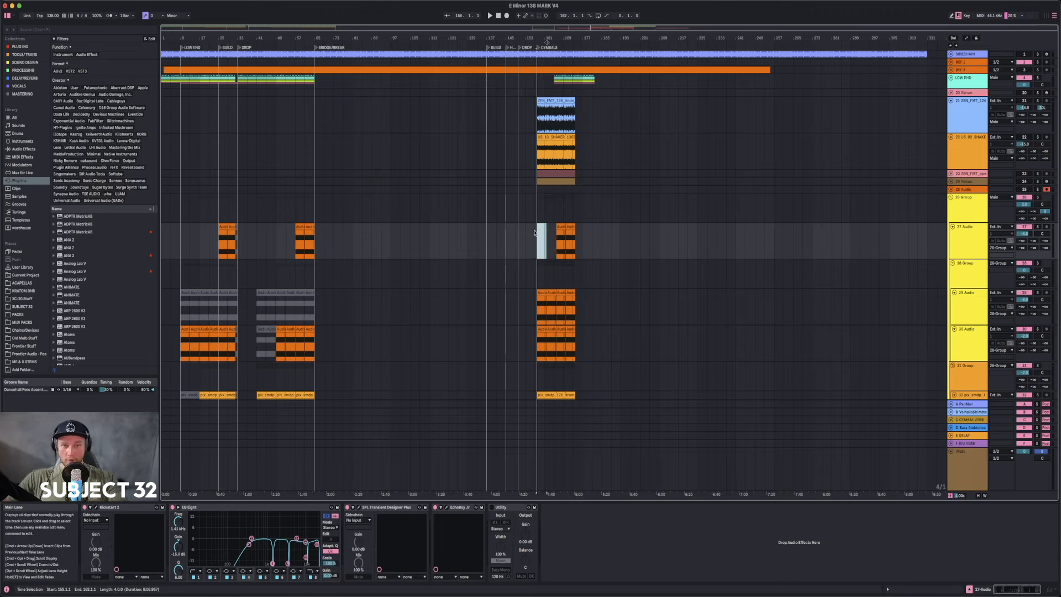
- Delete the muted clips on 29 Audio from bar 9 to 65 and the muted clip at bar 41 on 30 Audio
{"action": "left_click_drag", "start_coordinate": [181, 298], "coordinate": [315, 301]}
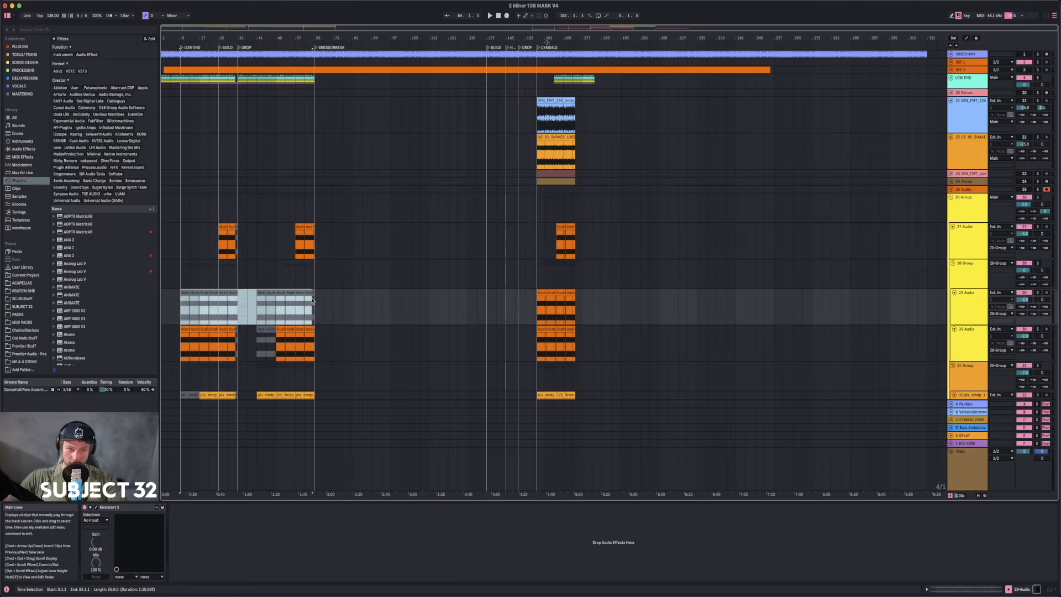
{"action": "key", "text": "Delete"}
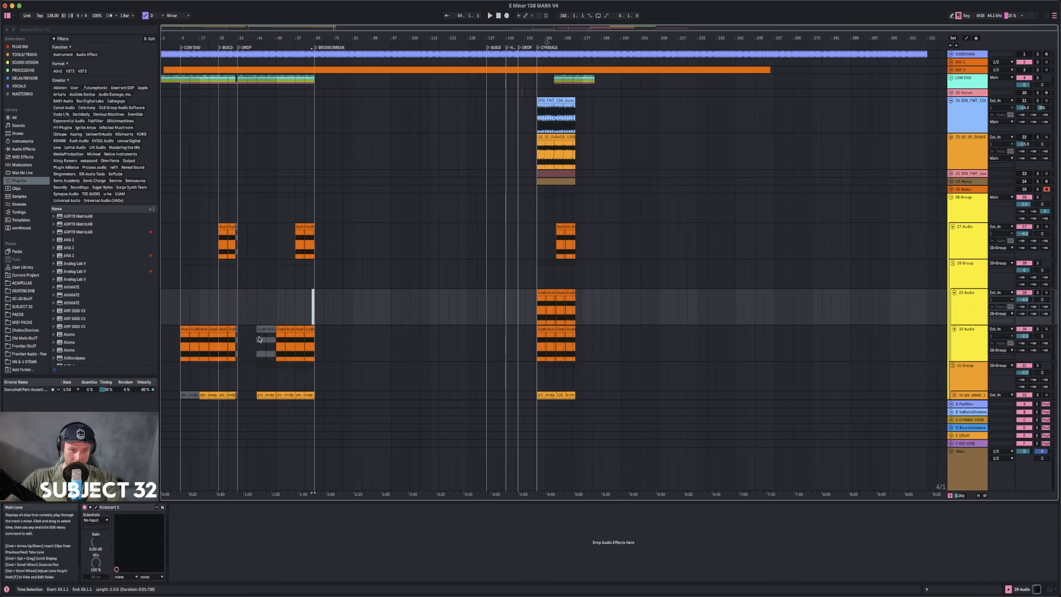
{"action": "left_click", "coordinate": [268, 331]}
{"action": "key", "text": "Delete"}
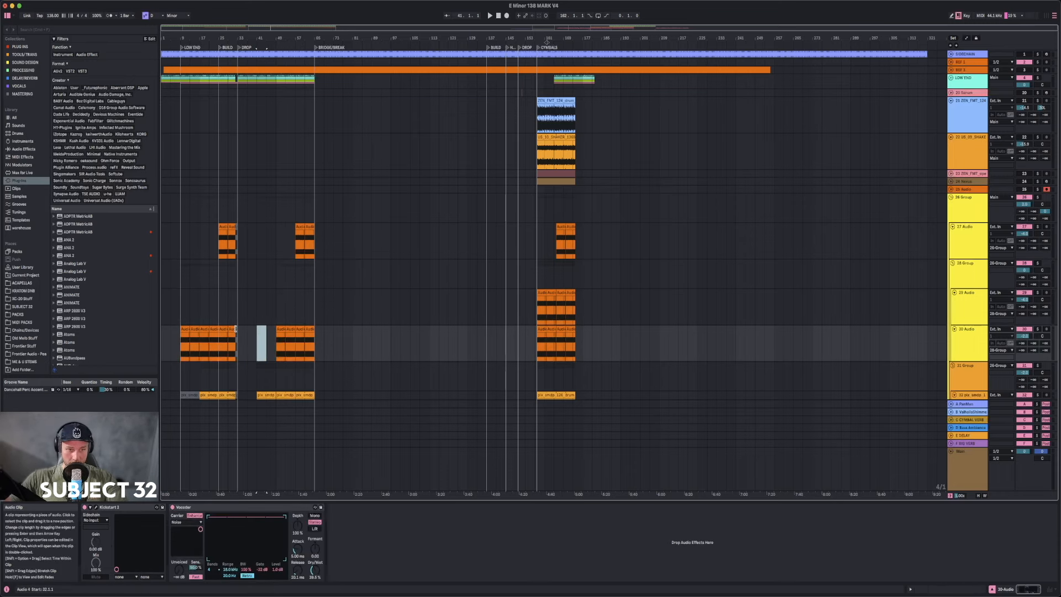
- Delete the leftover clip pieces in bar 32, just before the first DROP, on 30 Audio, track 32, 33 Audio and 27 Audio
{"action": "left_click", "coordinate": [237, 330]}
{"action": "scroll", "coordinate": [236, 310], "scroll_direction": "down", "scroll_amount": 5}
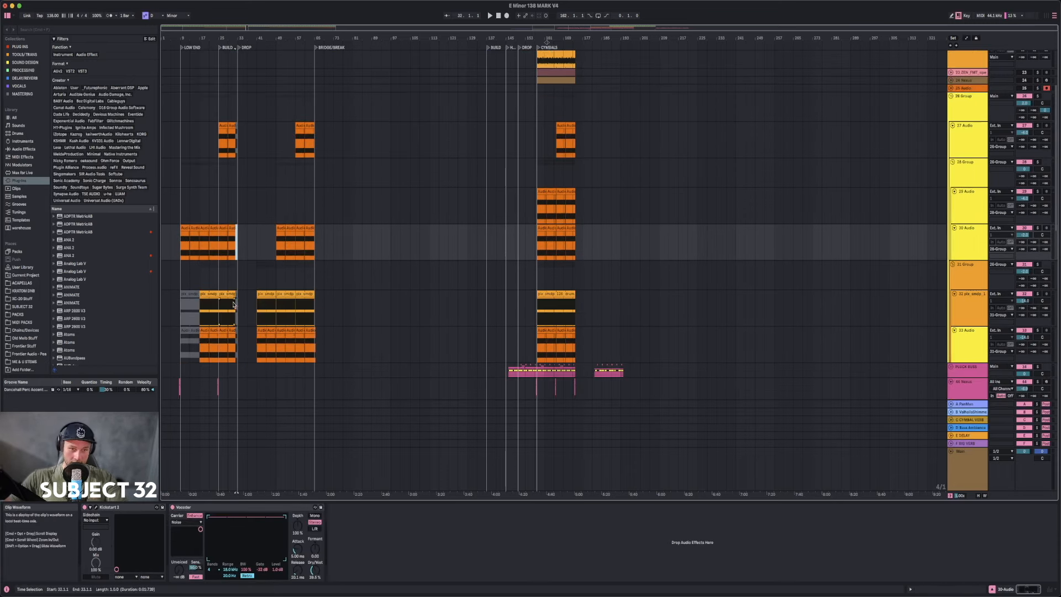
{"action": "left_click", "coordinate": [237, 294]}
{"action": "key", "text": "Delete"}
{"action": "left_click_drag", "start_coordinate": [235, 38], "coordinate": [236, 83]}
{"action": "left_click", "coordinate": [240, 330]}
{"action": "key", "text": "Delete"}
{"action": "left_click", "coordinate": [240, 126]}
{"action": "key", "text": "Delete"}
- Delete the muted clips between bars 9 and 17 on track 32 and 33 Audio
{"action": "left_click_drag", "start_coordinate": [223, 38], "coordinate": [398, 30]}
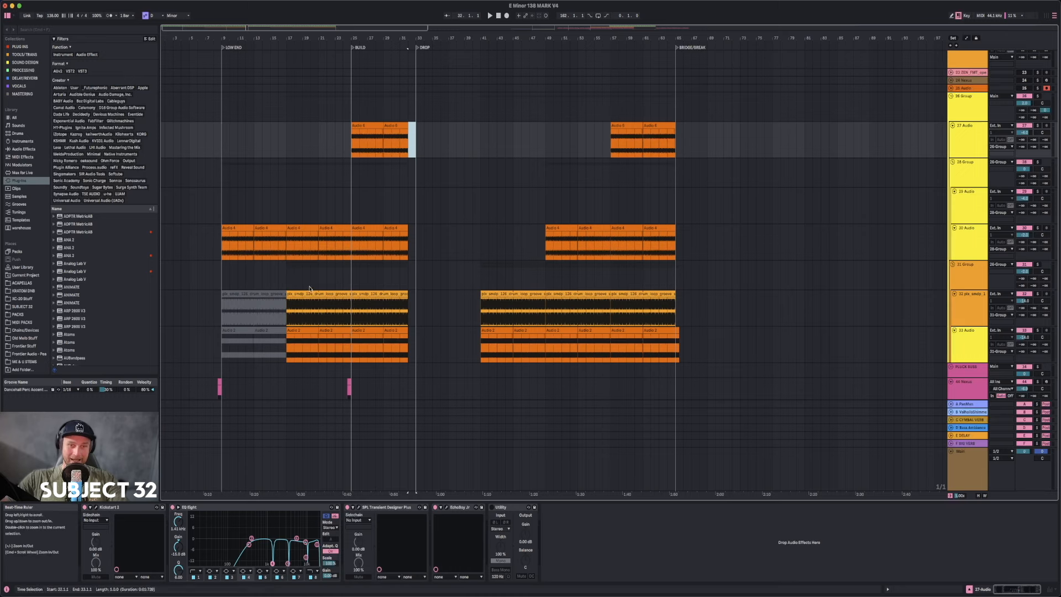
{"action": "left_click", "coordinate": [265, 293]}
{"action": "key", "text": "Delete"}
{"action": "left_click", "coordinate": [267, 331]}
{"action": "key", "text": "Delete"}
{"action": "left_click", "coordinate": [247, 330]}
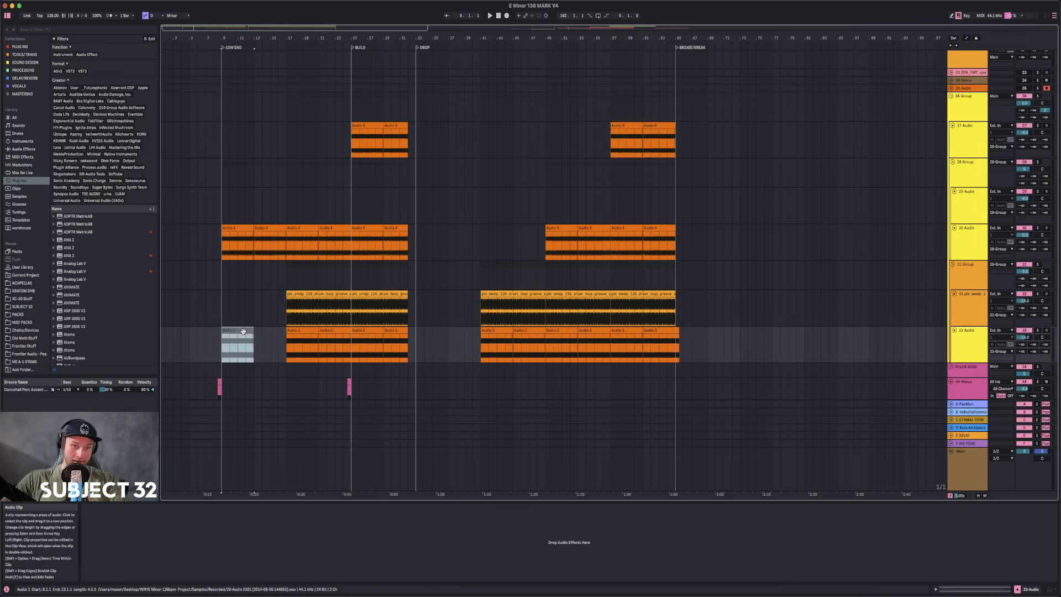
{"action": "key", "text": "Delete"}
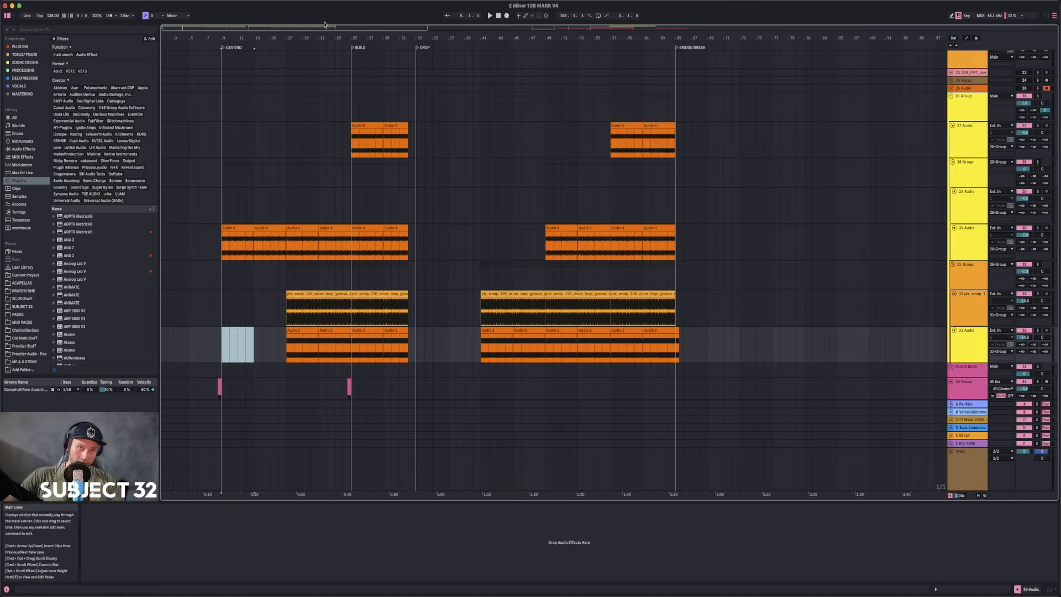
- Examine the whole arrangement and the percussion tracks of the 26 Group after removing the muted clips
{"action": "left_click_drag", "start_coordinate": [326, 38], "coordinate": [325, 37]}
{"action": "left_click_drag", "start_coordinate": [253, 48], "coordinate": [243, 94]}
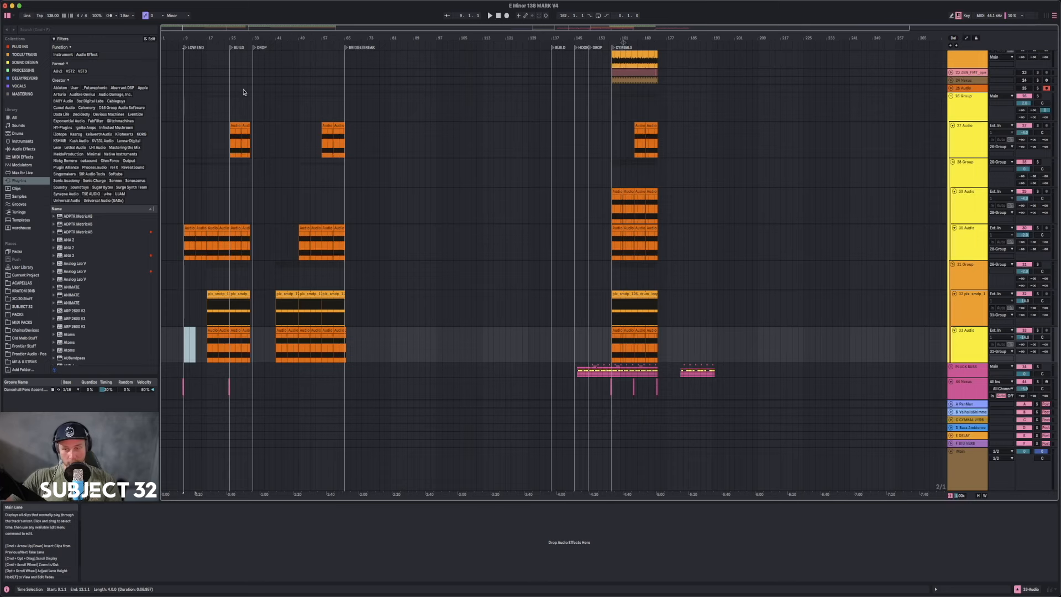
{"action": "scroll", "coordinate": [462, 218], "scroll_direction": "up", "scroll_amount": 4}
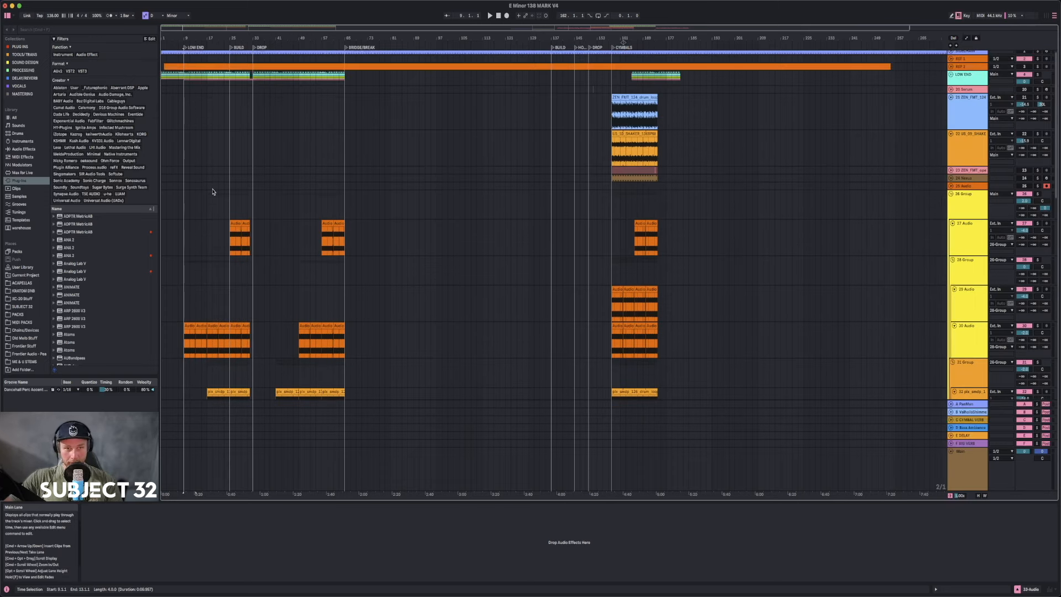
{"action": "left_click_drag", "start_coordinate": [277, 36], "coordinate": [257, 35]}
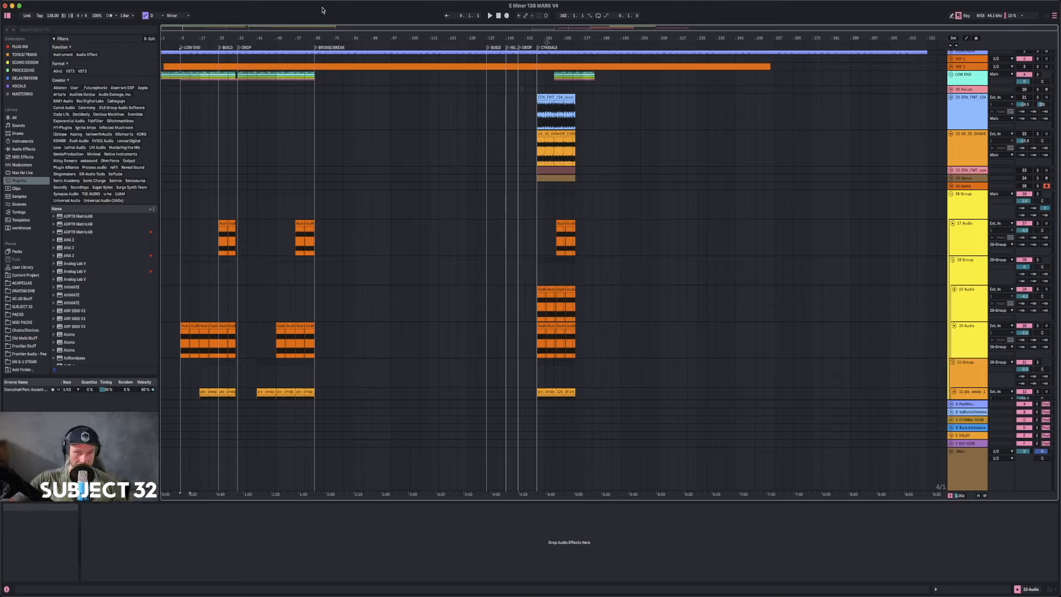
{"action": "left_click", "coordinate": [276, 236]}
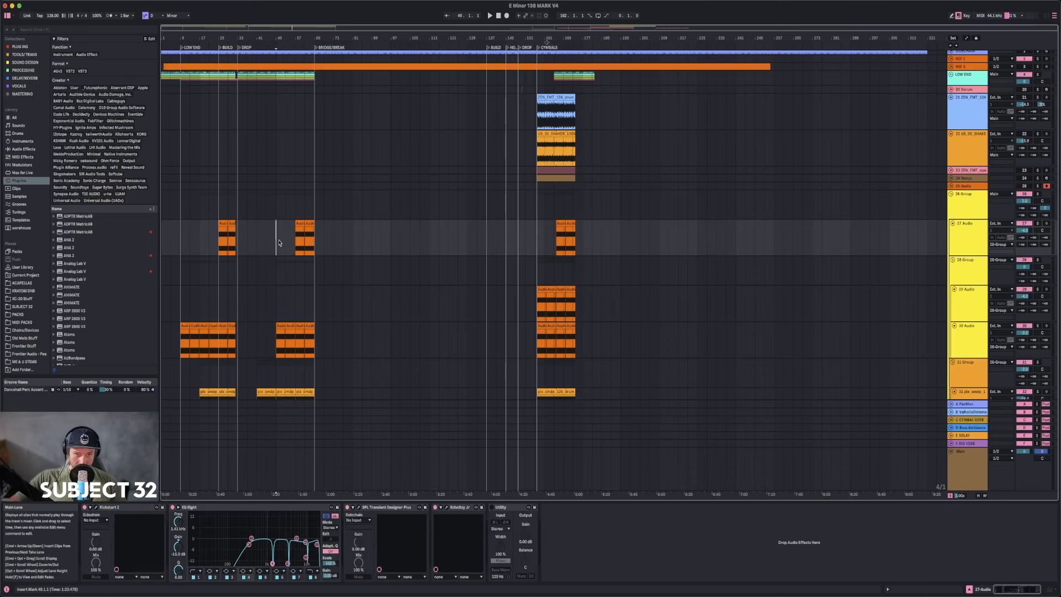
{"action": "scroll", "coordinate": [282, 235], "scroll_direction": "down", "scroll_amount": 6}
{"action": "scroll", "coordinate": [287, 232], "scroll_direction": "up", "scroll_amount": 3}
{"action": "scroll", "coordinate": [309, 210], "scroll_direction": "up", "scroll_amount": 5}
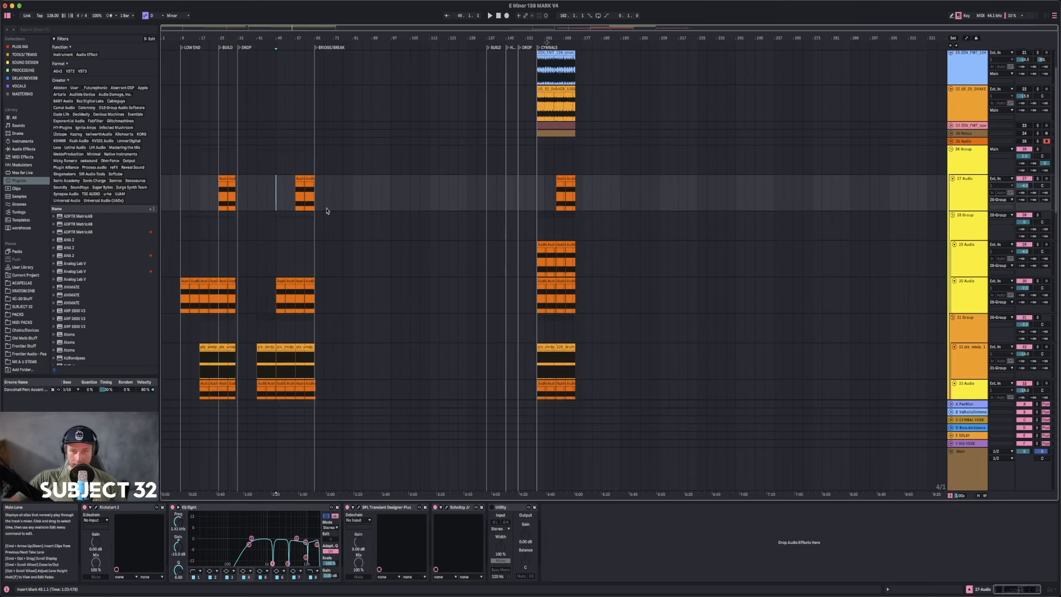
- Play the end of the second percussion section from bar 57 and the transition into BRIDGE/BREAK at bar 65
{"action": "left_click", "coordinate": [295, 121]}
{"action": "key", "text": "space"}
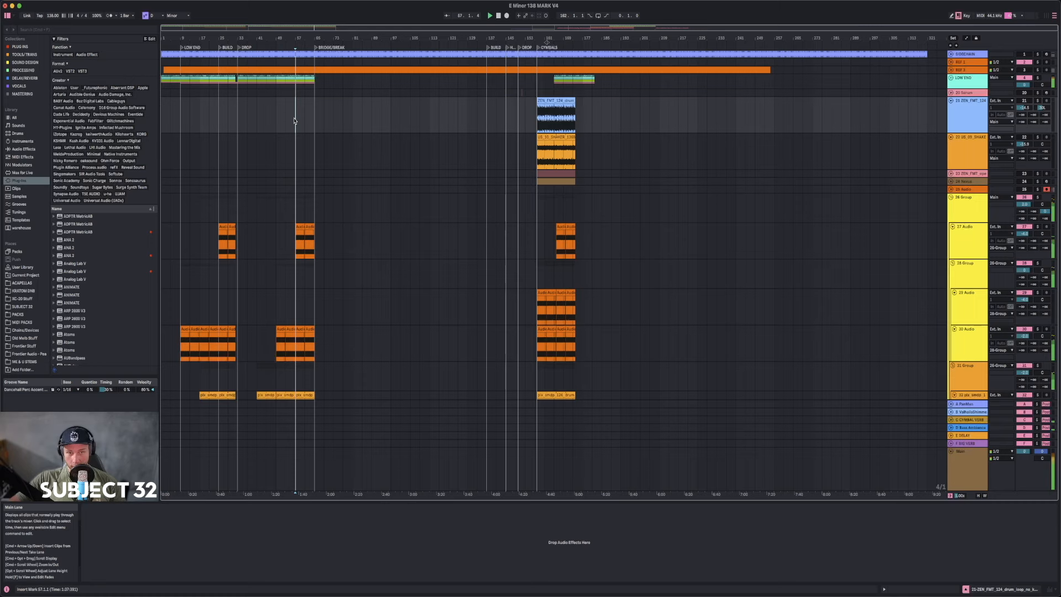
{"action": "left_click", "coordinate": [308, 119]}
{"action": "key", "text": "space"}
{"action": "key", "text": "space"}
{"action": "left_click", "coordinate": [314, 119]}
{"action": "key", "text": "space"}
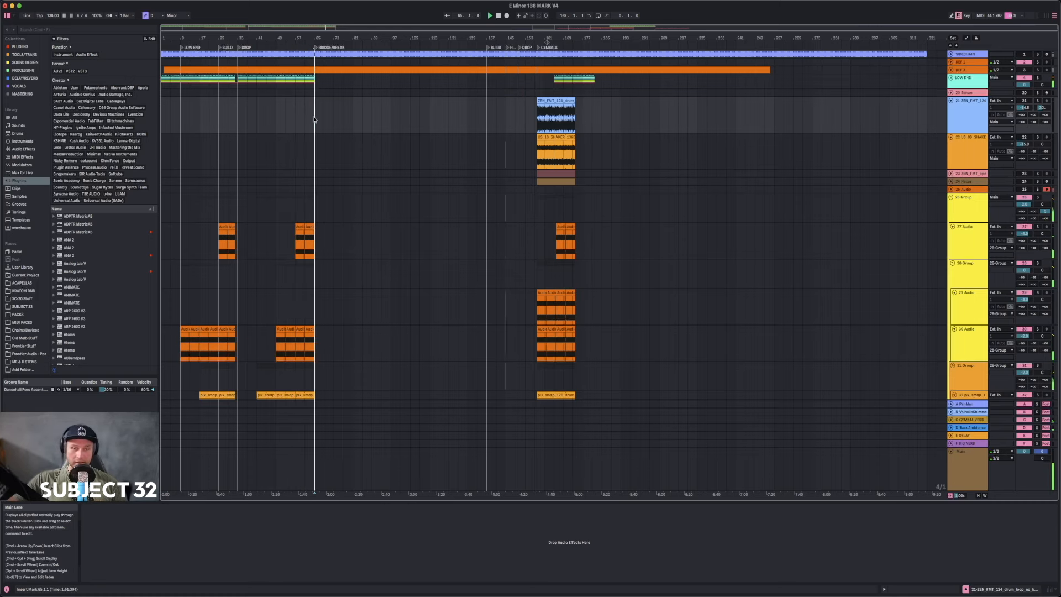
- Trim the last clip of the second percussion section on 33 Audio to end exactly at bar 65
{"action": "scroll", "coordinate": [314, 125], "scroll_direction": "down", "scroll_amount": 10}
{"action": "scroll", "coordinate": [316, 131], "scroll_direction": "up", "scroll_amount": 11}
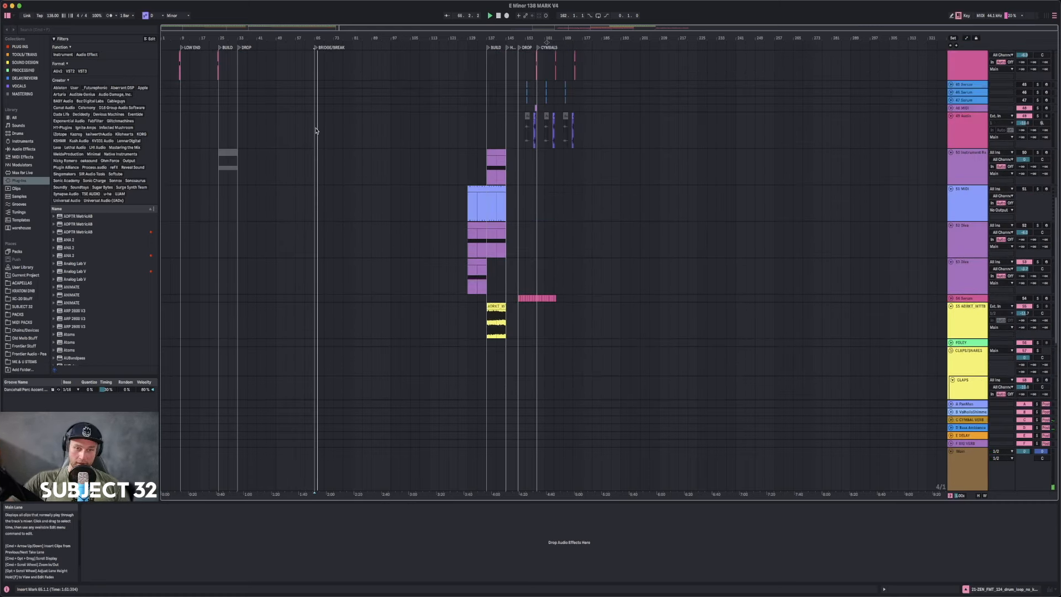
{"action": "scroll", "coordinate": [321, 148], "scroll_direction": "down", "scroll_amount": 7}
{"action": "scroll", "coordinate": [325, 164], "scroll_direction": "up", "scroll_amount": 2}
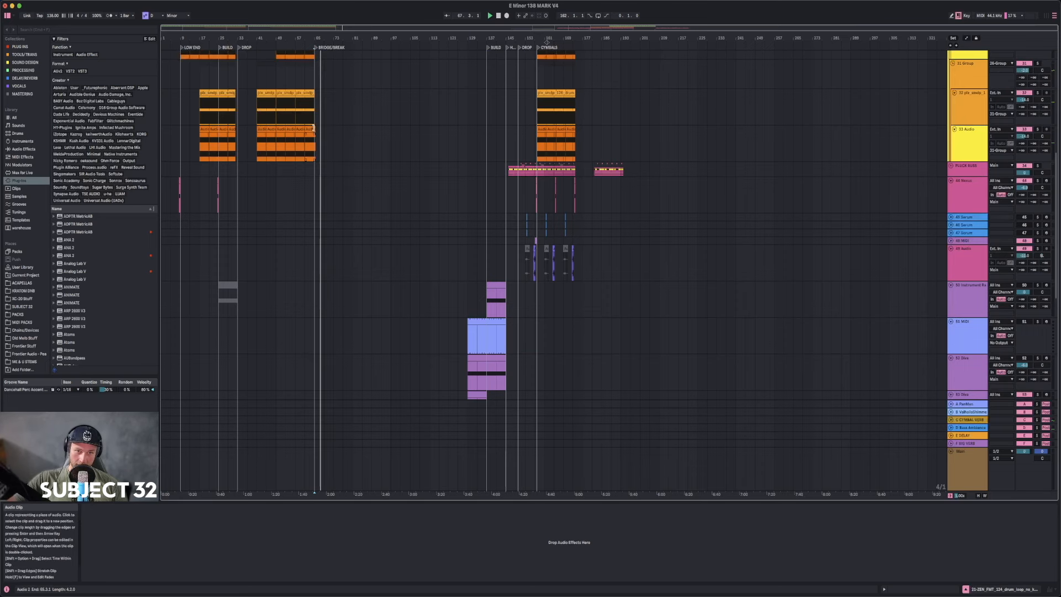
{"action": "left_click", "coordinate": [309, 145]}
{"action": "scroll", "coordinate": [332, 116], "scroll_direction": "up", "scroll_amount": 5}
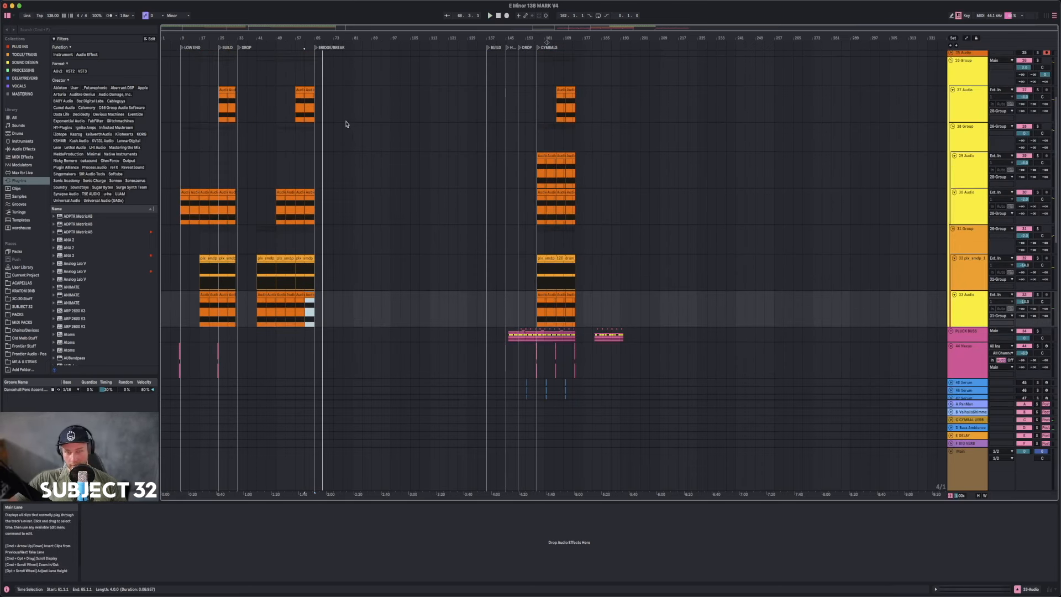
{"action": "scroll", "coordinate": [349, 123], "scroll_direction": "up", "scroll_amount": 4}
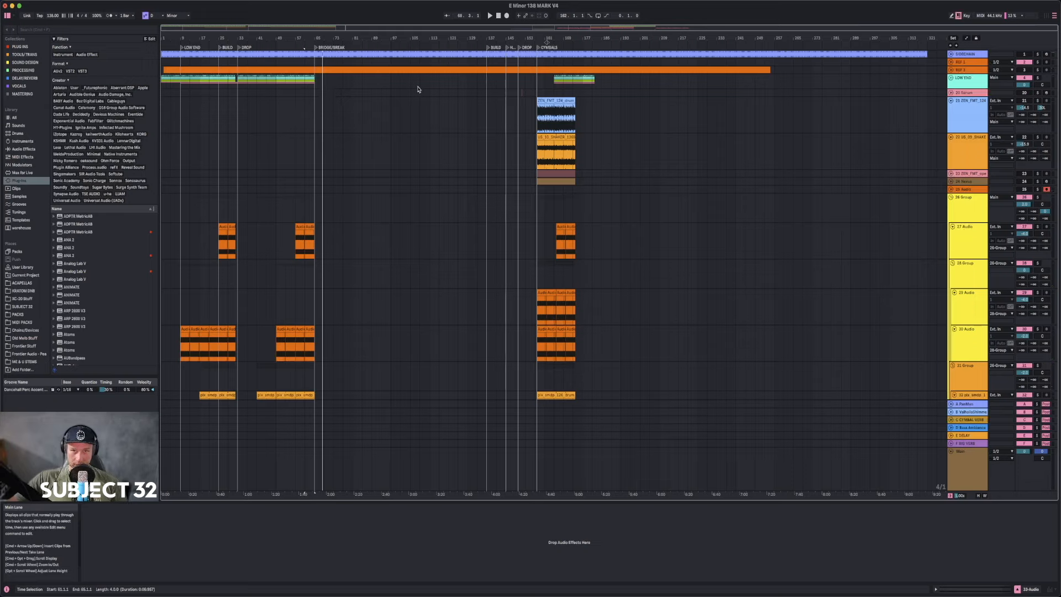
{"action": "left_click", "coordinate": [486, 100]}
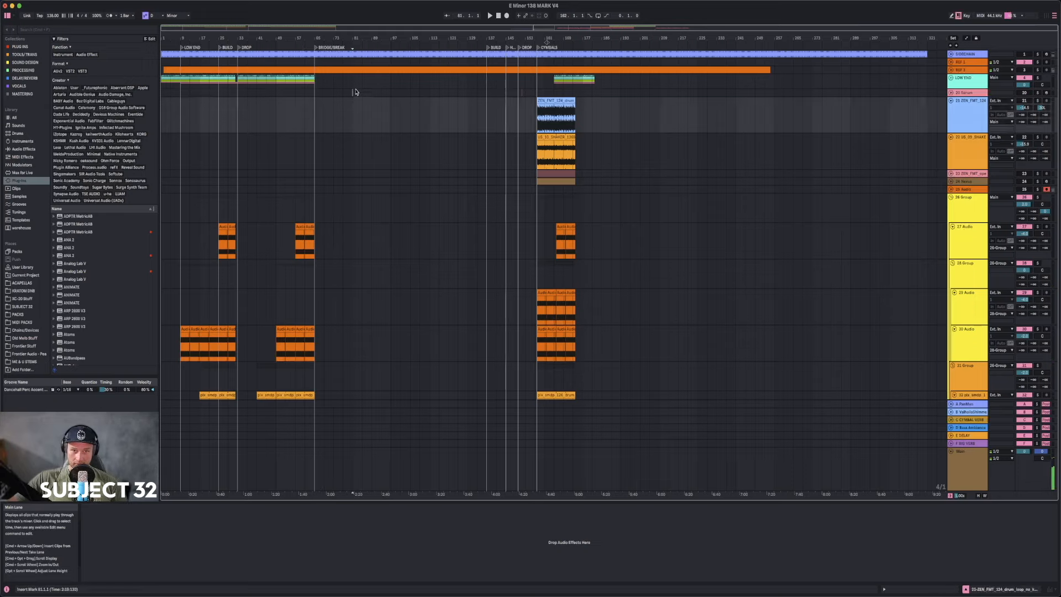
{"action": "left_click", "coordinate": [353, 92]}
{"action": "left_click_drag", "start_coordinate": [315, 93], "coordinate": [378, 98]}
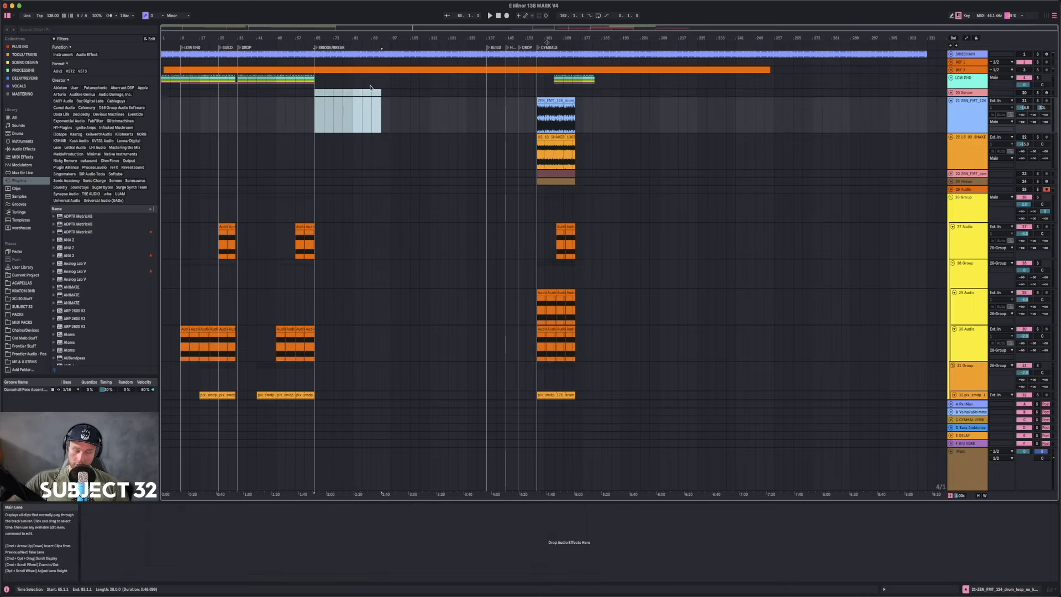
- Duplicate the 27 Audio range from bars 33 to 65 so the copy fills bars 65 to 97
{"action": "left_click_drag", "start_coordinate": [303, 37], "coordinate": [271, 91]}
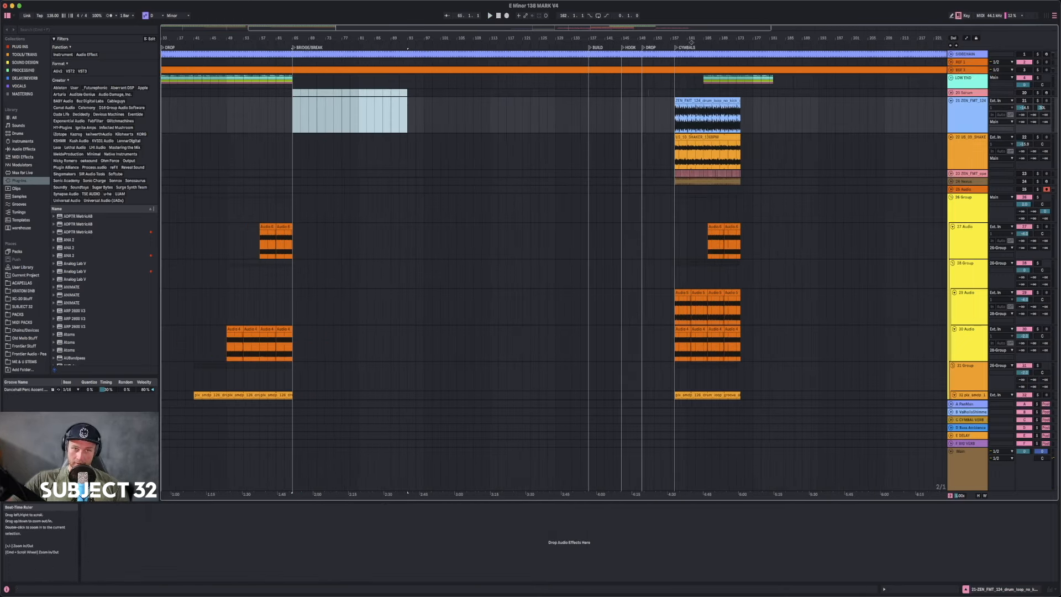
{"action": "left_click_drag", "start_coordinate": [285, 38], "coordinate": [381, 40]}
{"action": "left_click_drag", "start_coordinate": [255, 243], "coordinate": [395, 255]}
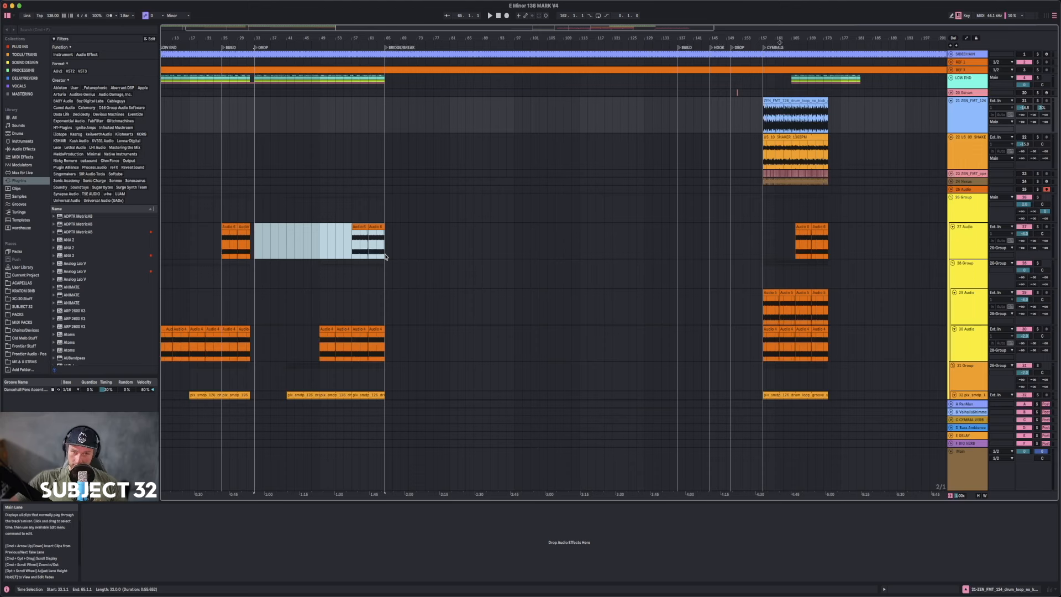
{"action": "left_click_drag", "start_coordinate": [385, 256], "coordinate": [386, 257]}
{"action": "left_click_drag", "start_coordinate": [393, 38], "coordinate": [346, 34]}
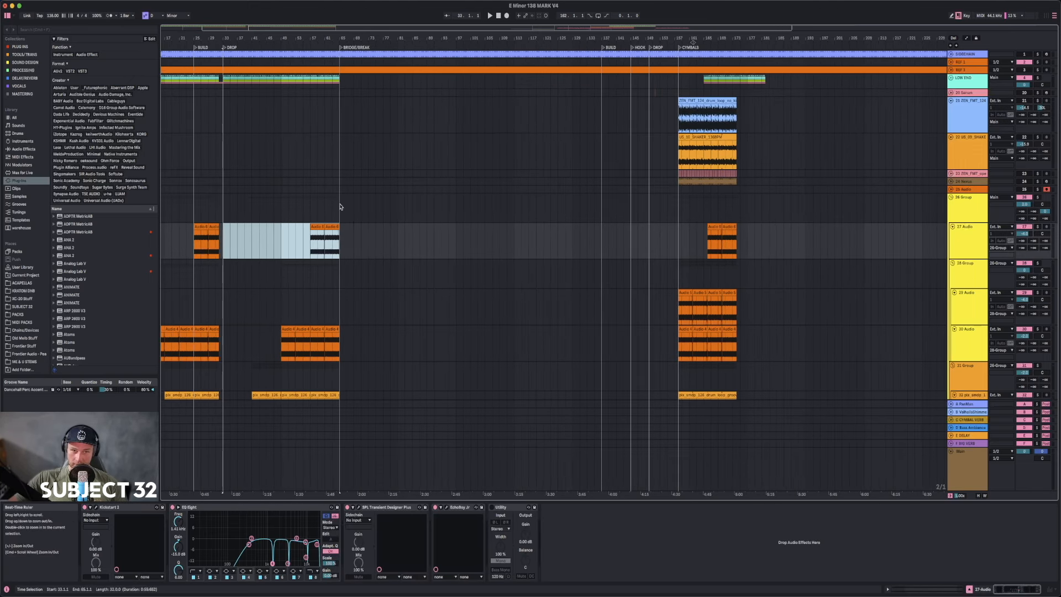
{"action": "key", "text": "super+d"}
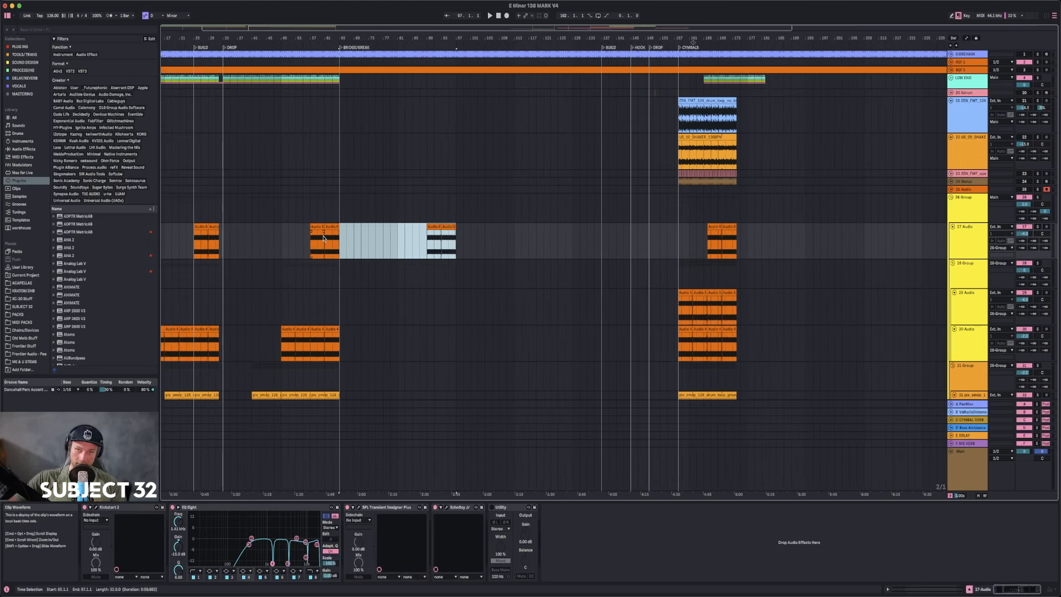
- Add a locator named DROP at bar 97
{"action": "right_click", "coordinate": [458, 44]}
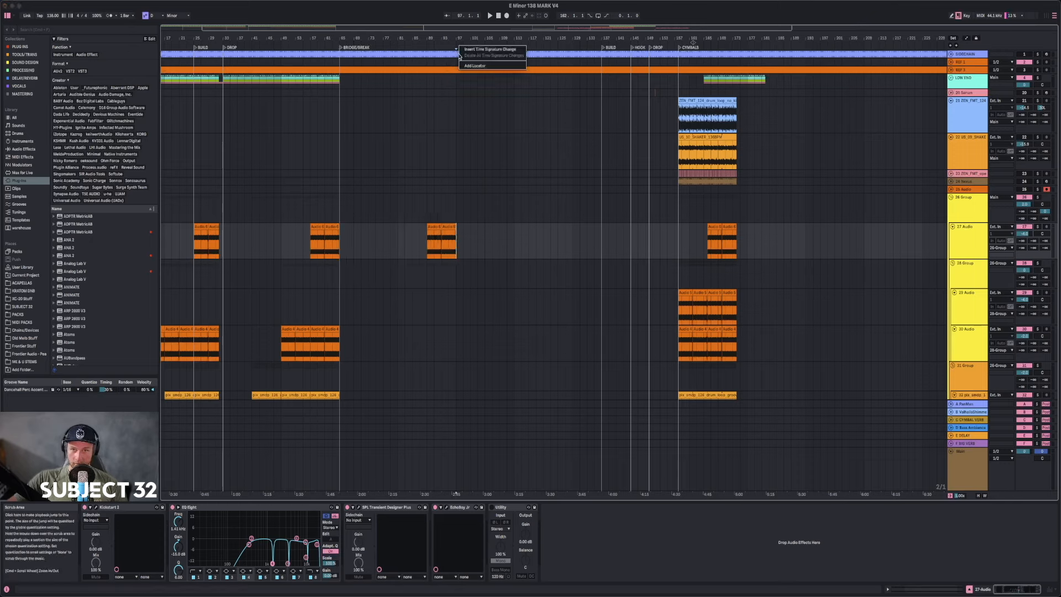
{"action": "left_click", "coordinate": [465, 69]}
{"action": "type", "text": "DROP"}
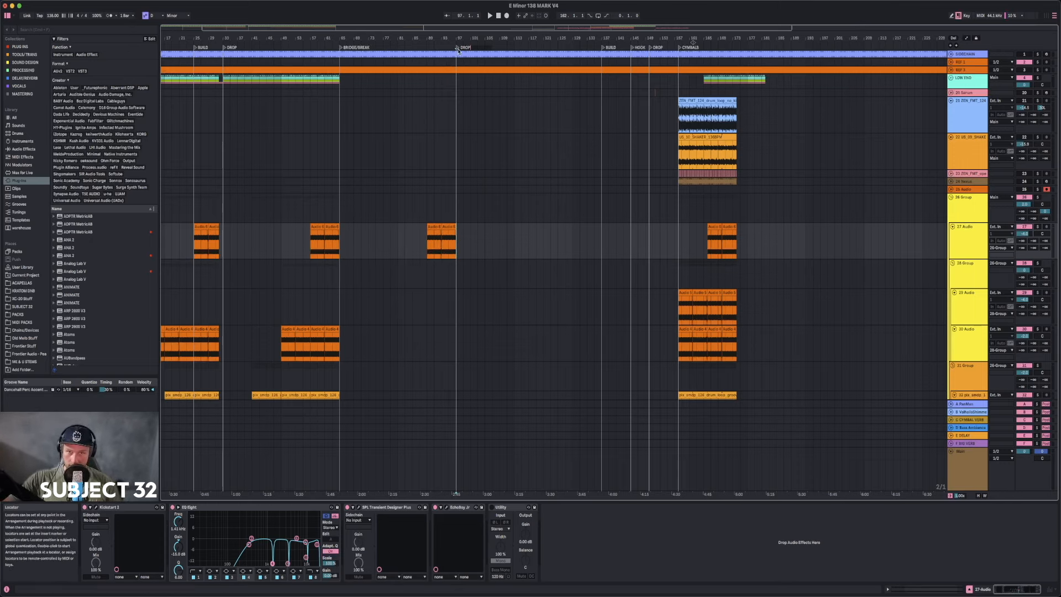
- Delete the duplicated clips just before bar 97 on 27 Audio
{"action": "left_click_drag", "start_coordinate": [413, 241], "coordinate": [452, 242]}
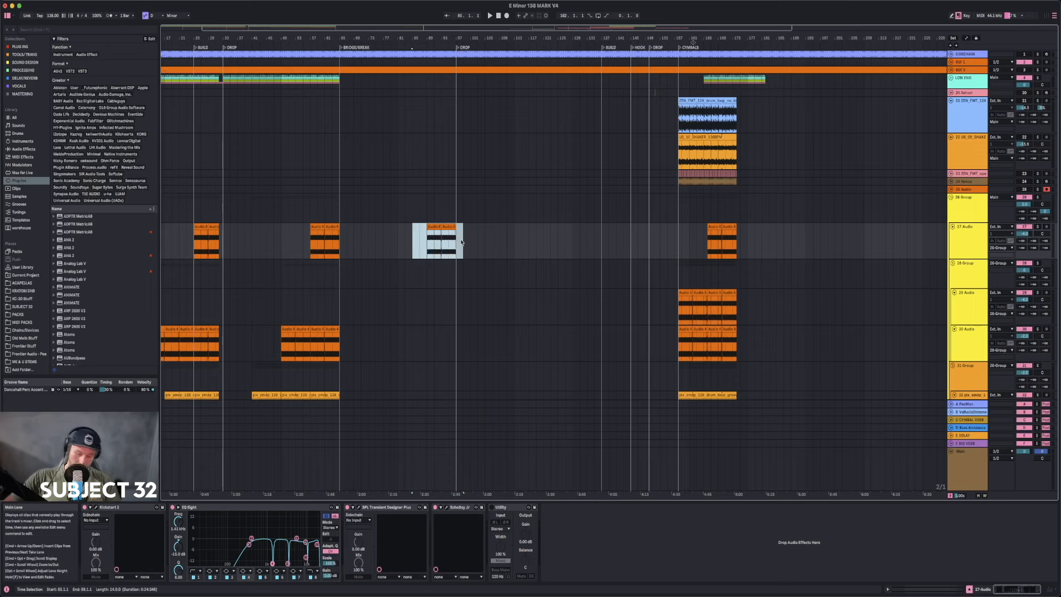
{"action": "key", "text": "Delete"}
{"action": "mouse_move", "coordinate": [330, 38]}
{"action": "left_mouse_down"}
{"action": "mouse_move", "coordinate": [379, 38]}
{"action": "mouse_move", "coordinate": [324, 37]}
{"action": "left_mouse_up"}
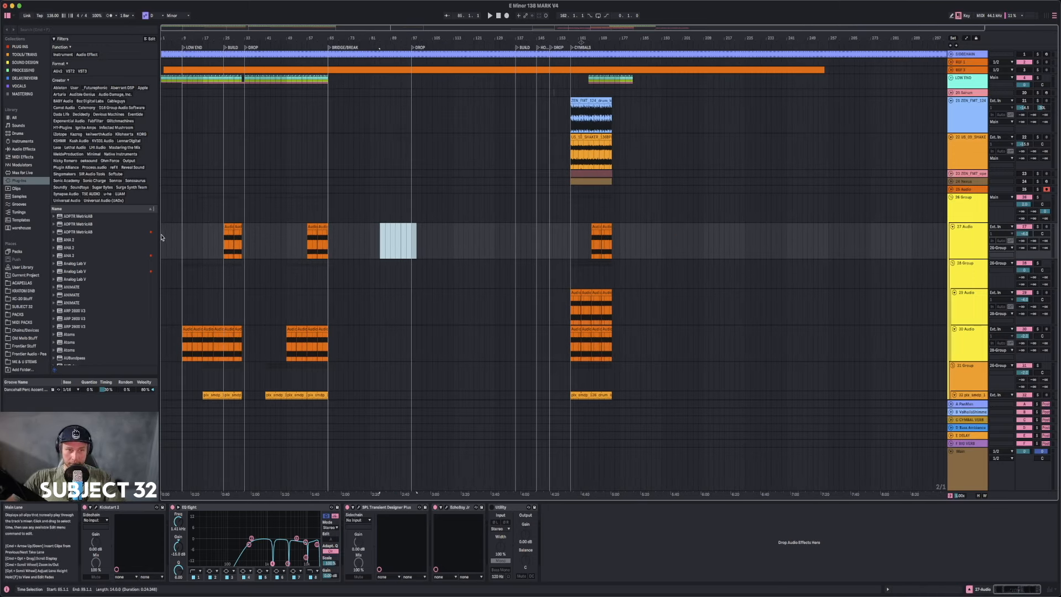
- Play the arrangement from bar 9 and skip ahead to bars 21 and 31 to hear the transition into the first DROP
{"action": "left_click", "coordinate": [185, 240]}
{"action": "key", "text": "space"}
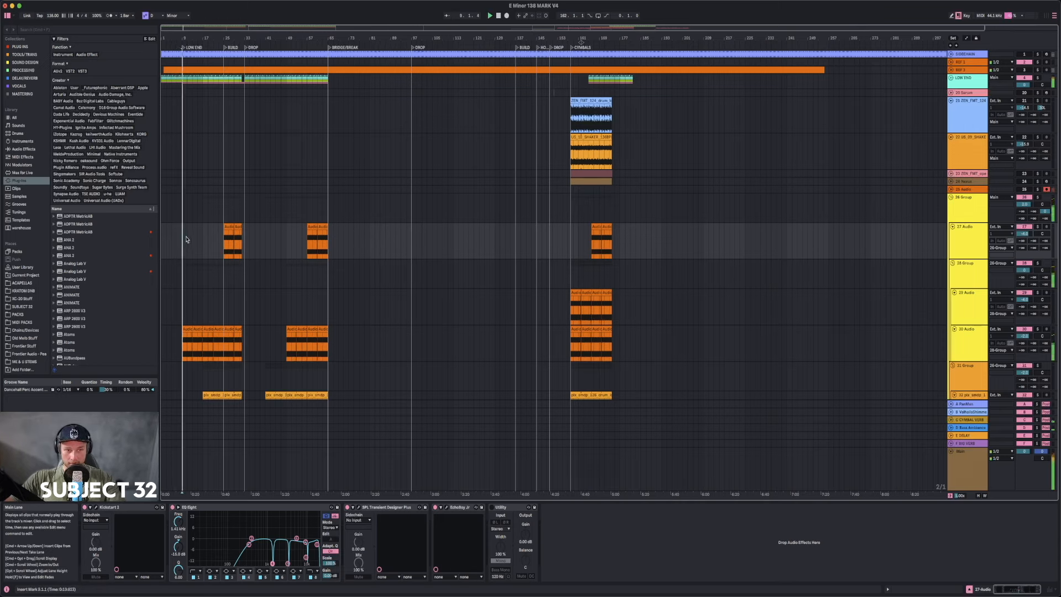
{"action": "left_click", "coordinate": [217, 241]}
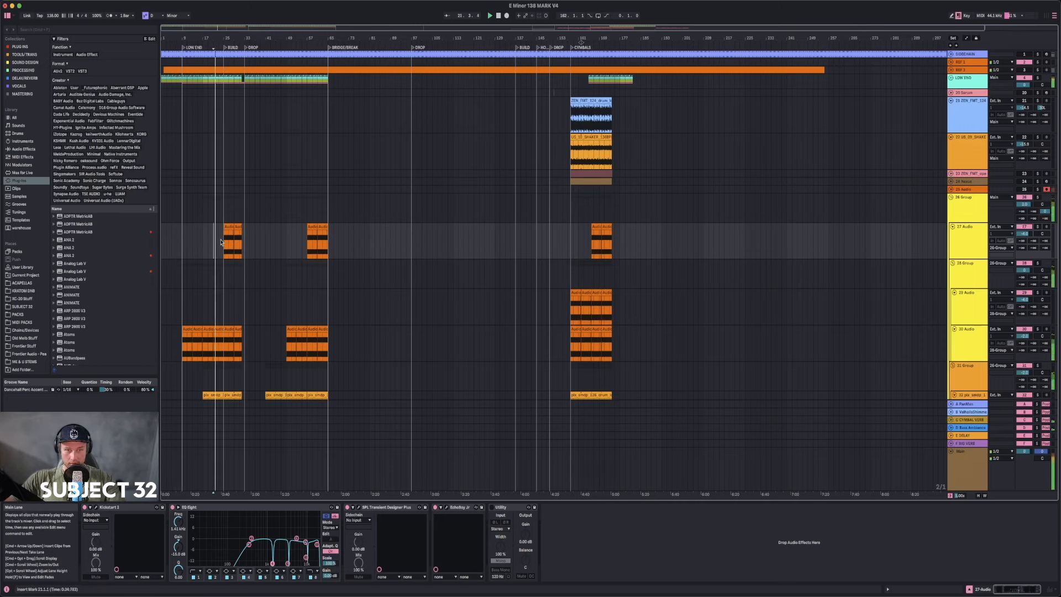
{"action": "left_click", "coordinate": [239, 206]}
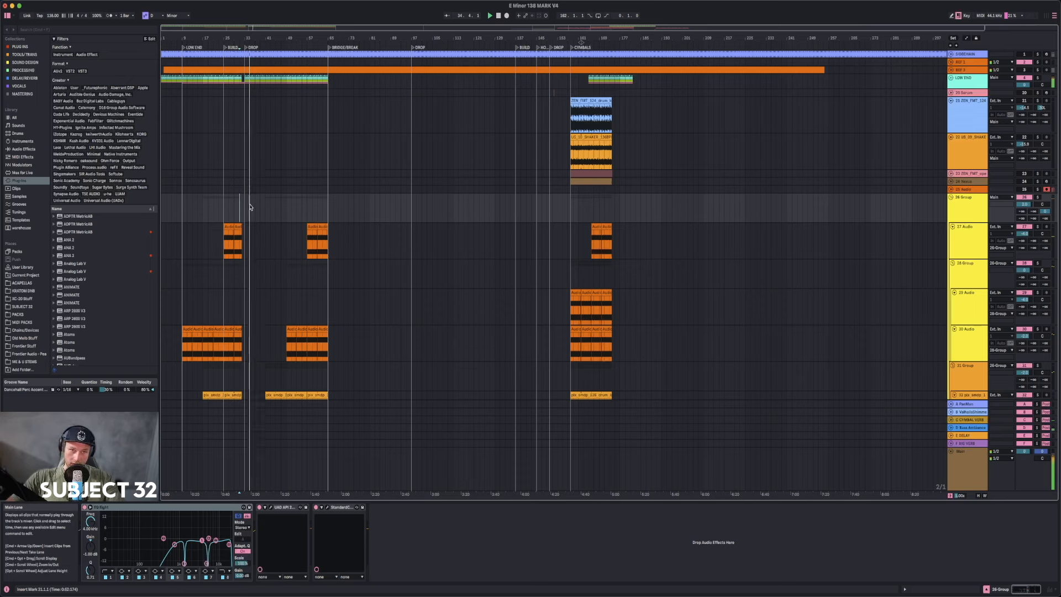
{"action": "left_click", "coordinate": [520, 78]}
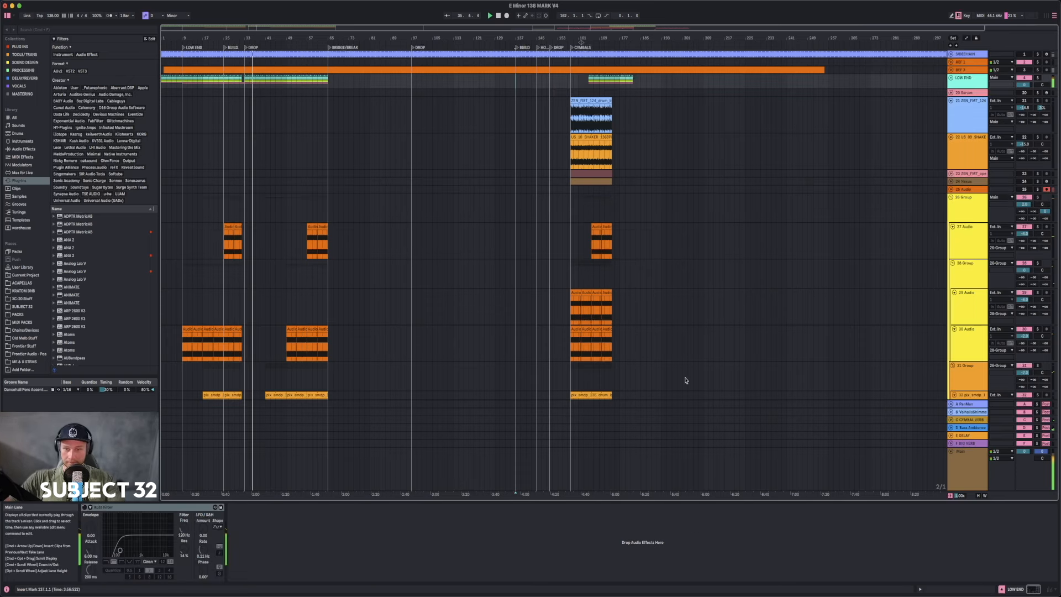
- Move the clips across all selected tracks from bars 137–233 so the range starts at bar 257
{"action": "left_click", "coordinate": [771, 485], "text": "shift"}
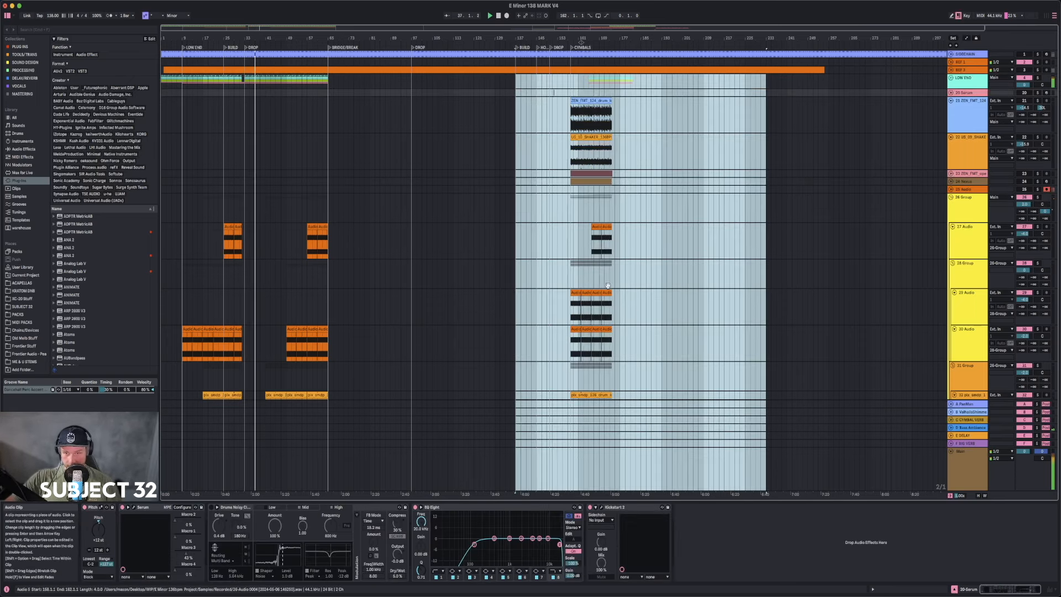
{"action": "left_click_drag", "start_coordinate": [812, 279], "coordinate": [807, 279]}
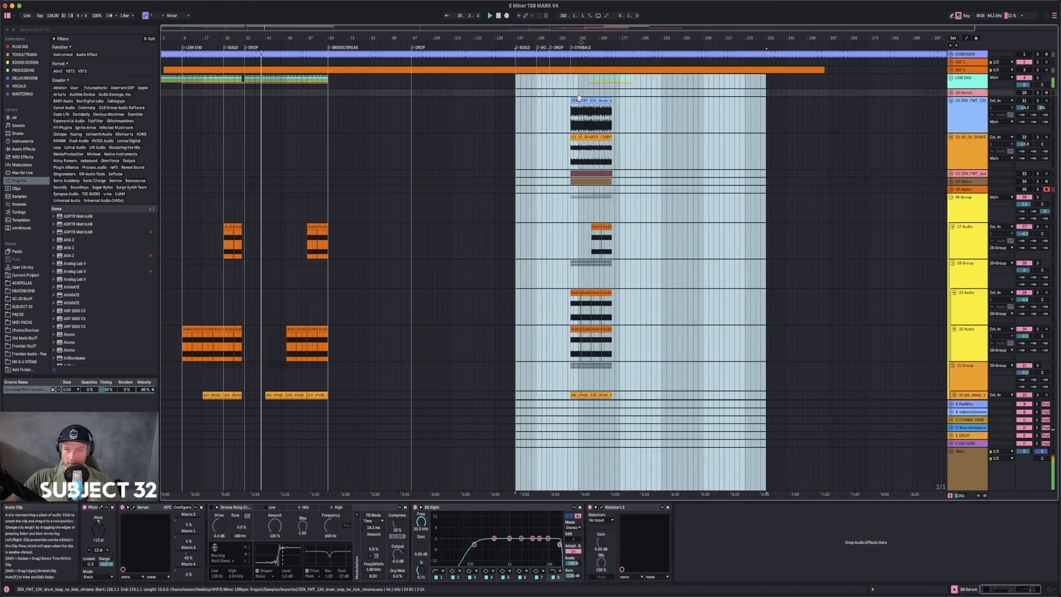
{"action": "left_click_drag", "start_coordinate": [752, 107], "coordinate": [894, 122]}
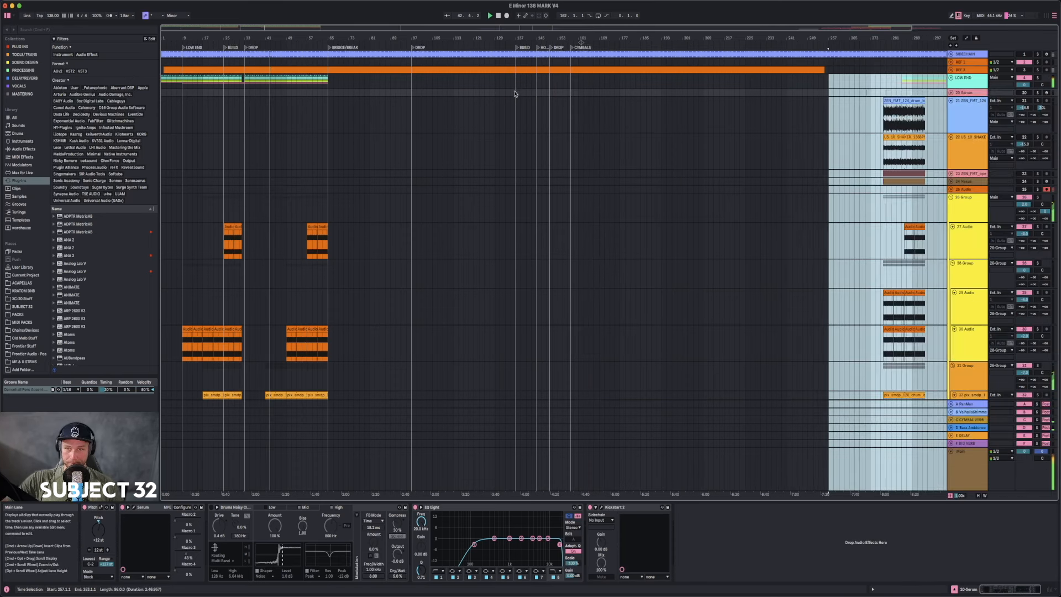
- Delete the four leftover locators from BUILD at bar 137 through CYMBALS
{"action": "right_click", "coordinate": [518, 49]}
{"action": "left_click", "coordinate": [529, 52]}
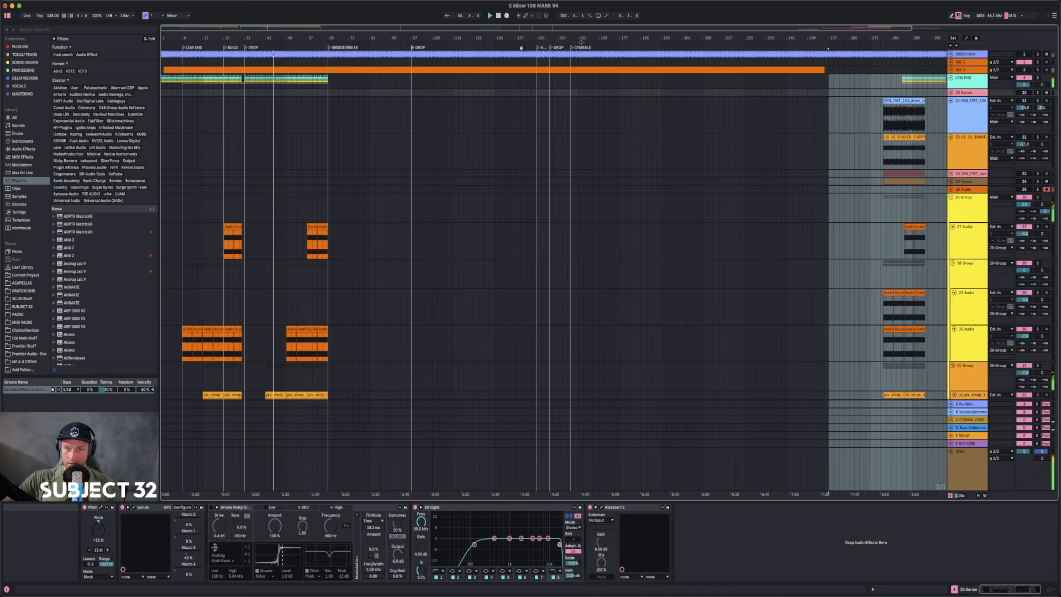
{"action": "right_click", "coordinate": [539, 49]}
{"action": "left_click", "coordinate": [550, 51]}
{"action": "right_click", "coordinate": [551, 48]}
{"action": "left_click", "coordinate": [563, 51]}
{"action": "right_click", "coordinate": [573, 48]}
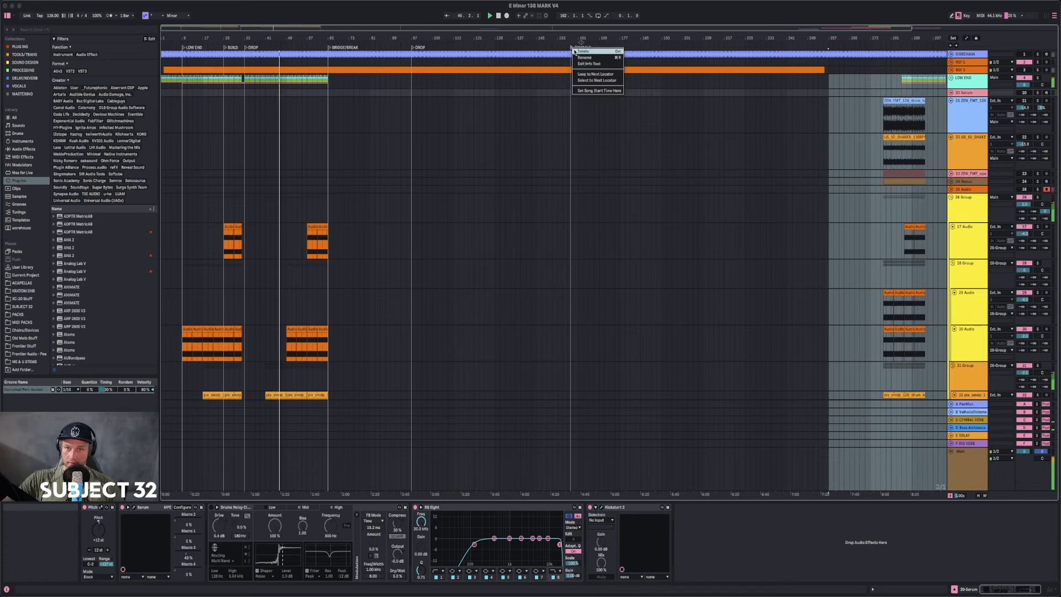
{"action": "left_click", "coordinate": [584, 51]}
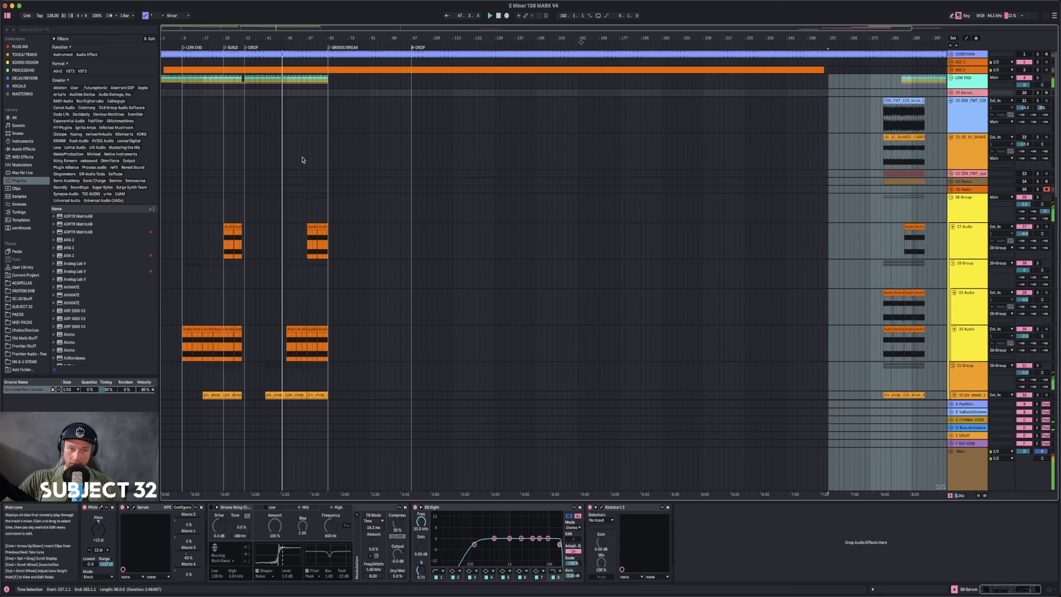
- Move the clips in bars 57 to 65 on all tracks so they start at bar 75
{"action": "left_click", "coordinate": [307, 84]}
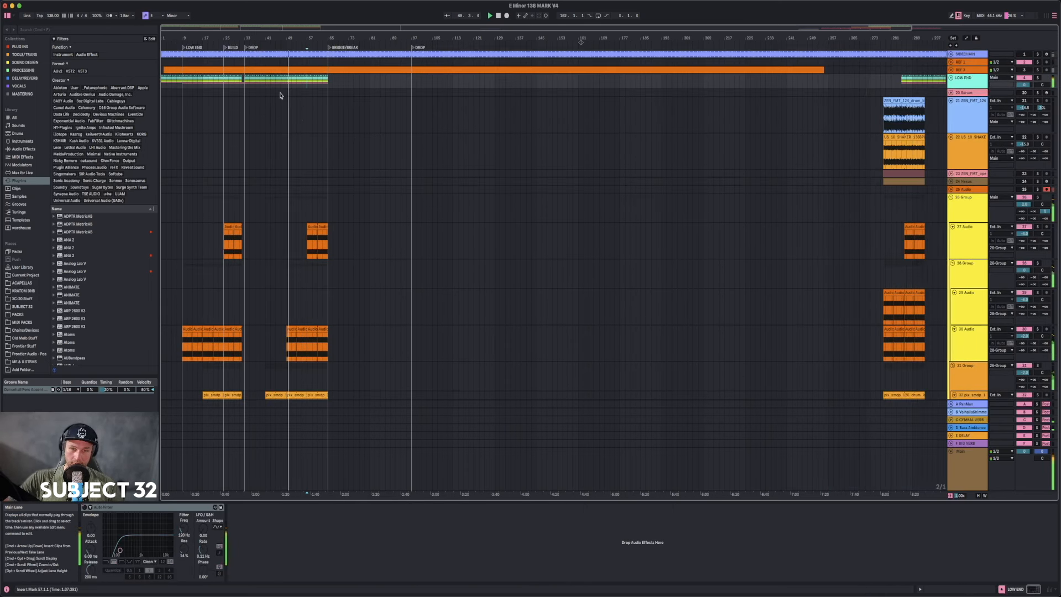
{"action": "left_click", "coordinate": [311, 225]}
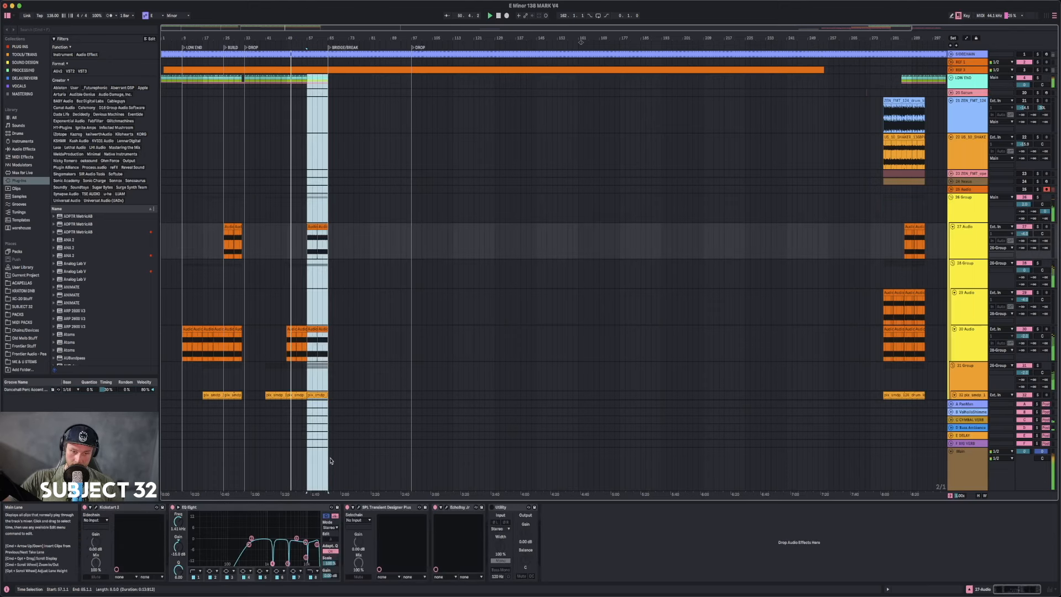
{"action": "left_click_drag", "start_coordinate": [348, 227], "coordinate": [356, 227]}
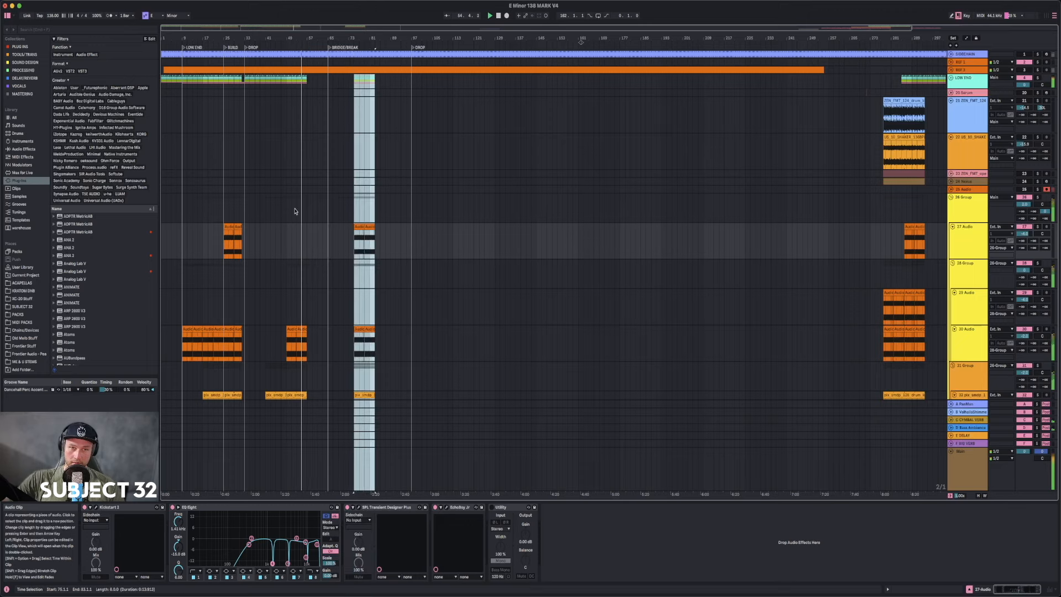
- Copy the build section from bars 25 to 33 on all tracks into bars 57 to 65
{"action": "left_click", "coordinate": [224, 83]}
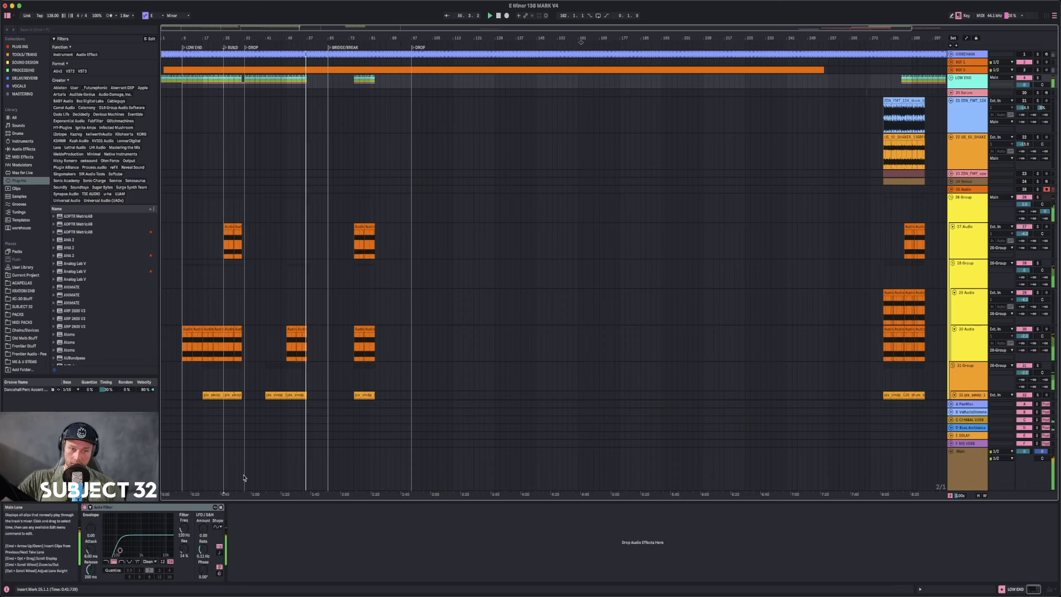
{"action": "left_click", "coordinate": [244, 477], "text": "shift"}
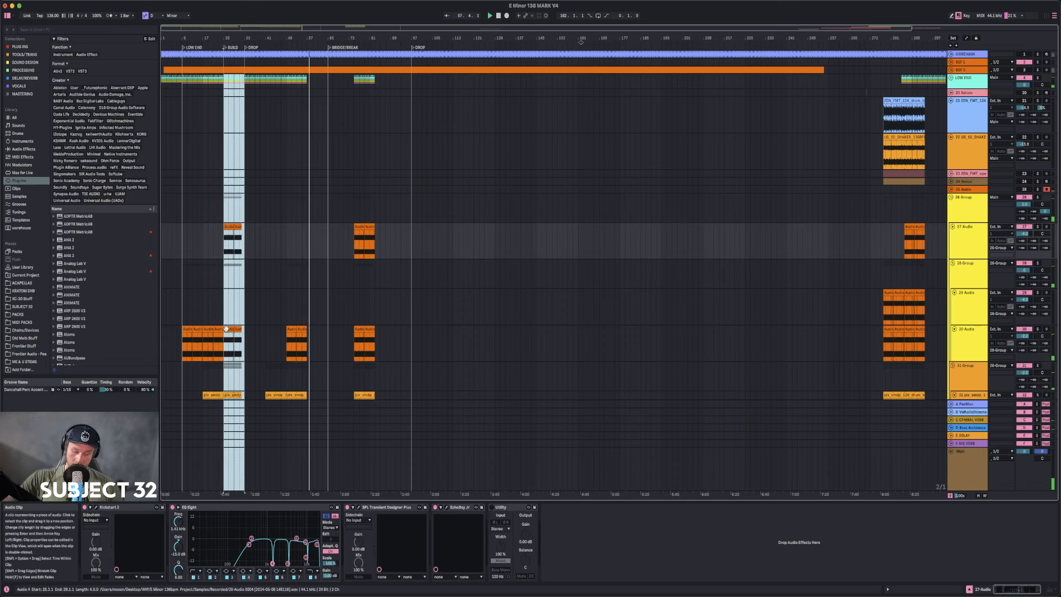
{"action": "left_click_drag", "start_coordinate": [319, 326], "coordinate": [312, 330]}
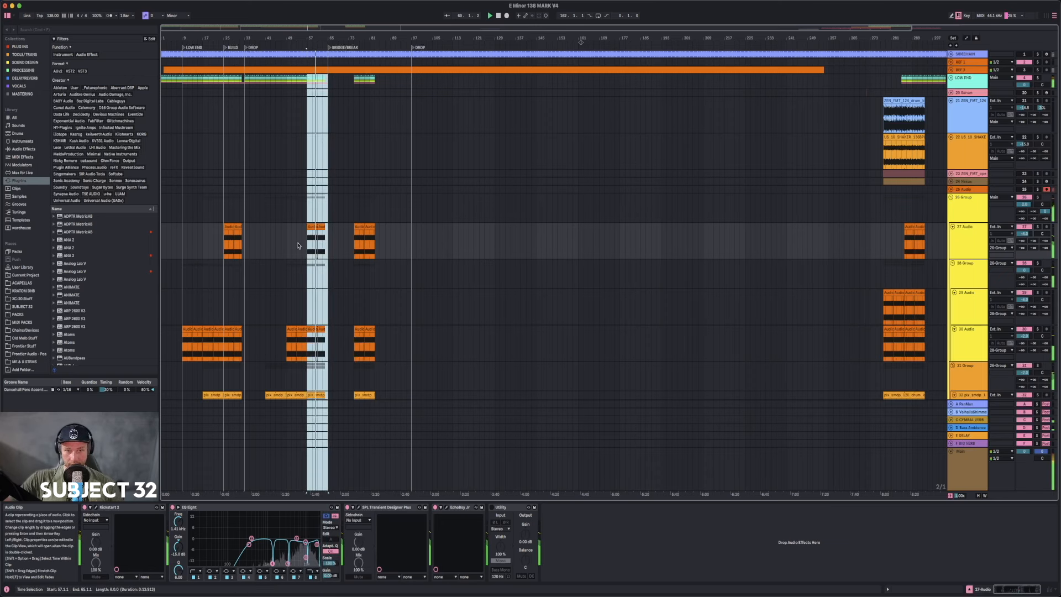
- Move the clips starting at bar 75 on all tracks back to bar 65
{"action": "left_click", "coordinate": [354, 81]}
{"action": "left_click_drag", "start_coordinate": [353, 81], "coordinate": [415, 412]}
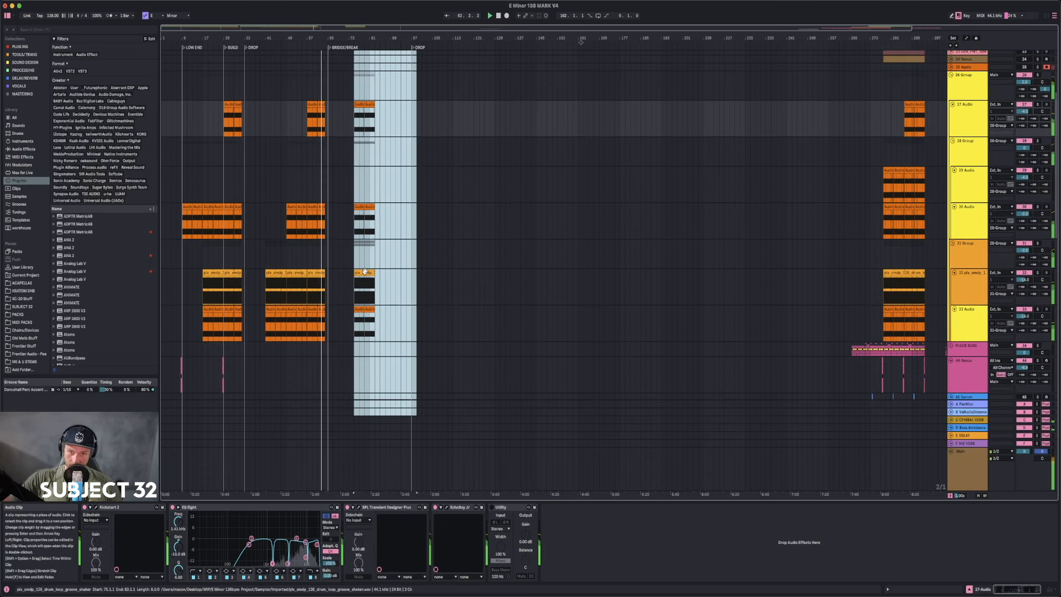
{"action": "left_click_drag", "start_coordinate": [364, 277], "coordinate": [339, 273]}
{"action": "scroll", "coordinate": [339, 271], "scroll_direction": "up", "scroll_amount": 5}
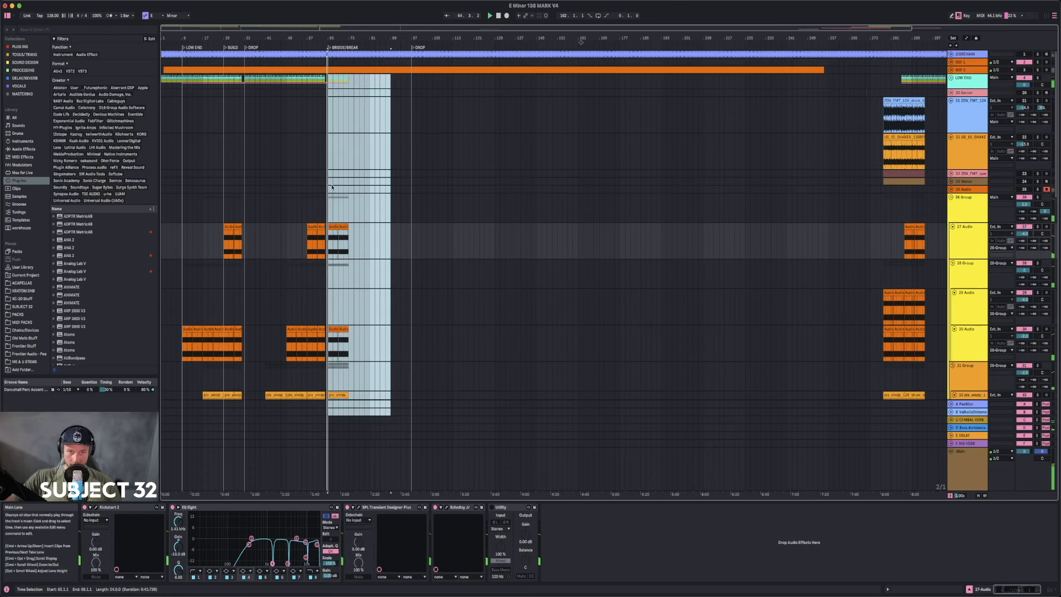
- Duplicate the bars 65 to 73 range on all tracks three times to fill up to bar 97
{"action": "left_click", "coordinate": [326, 78]}
{"action": "scroll", "coordinate": [350, 387], "scroll_direction": "down", "scroll_amount": 6}
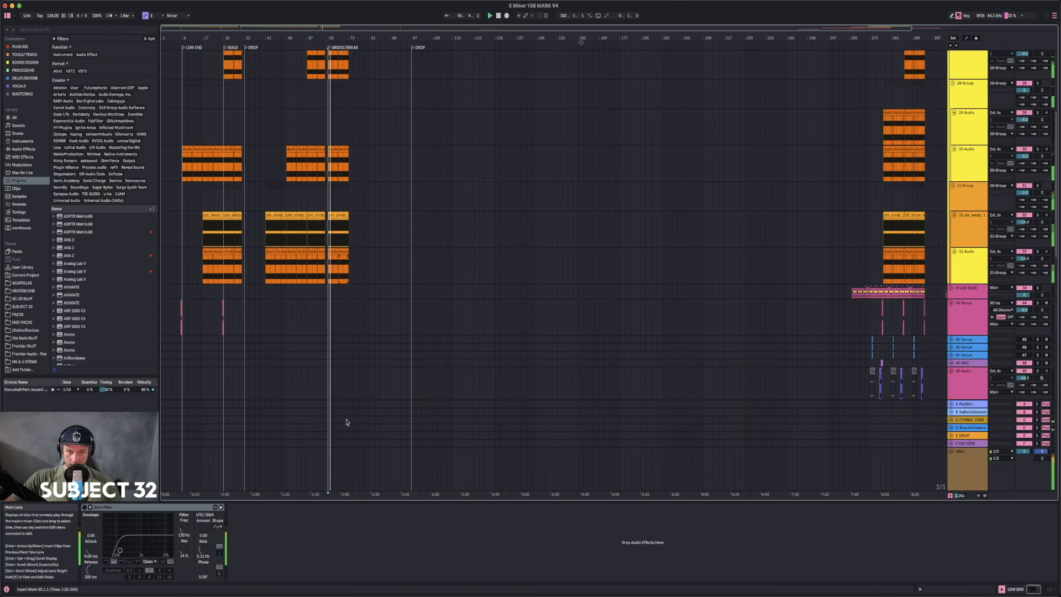
{"action": "left_click", "coordinate": [349, 459], "text": "shift"}
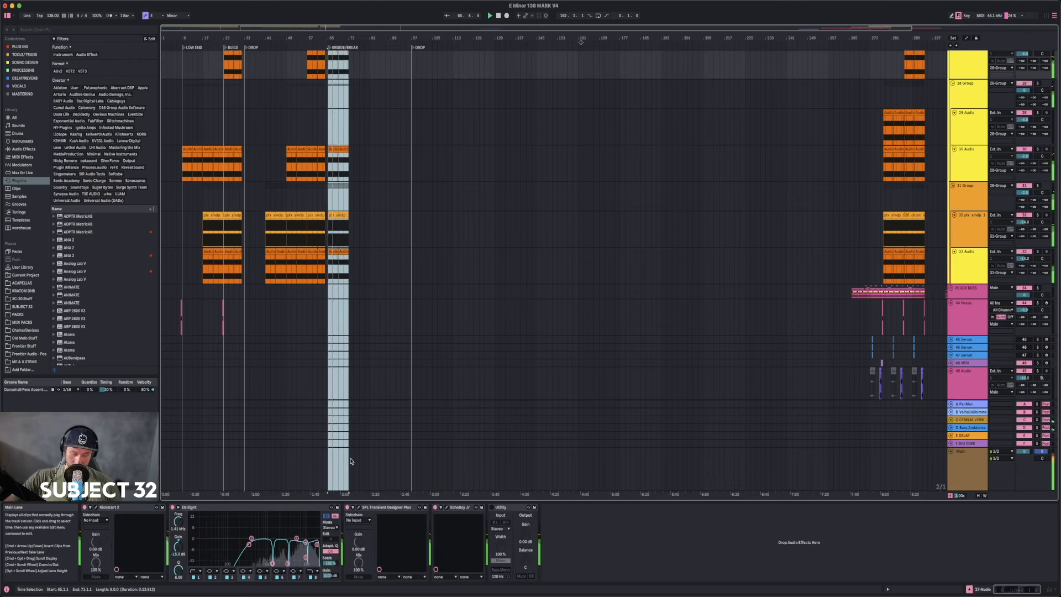
{"action": "key", "text": "super+d"}
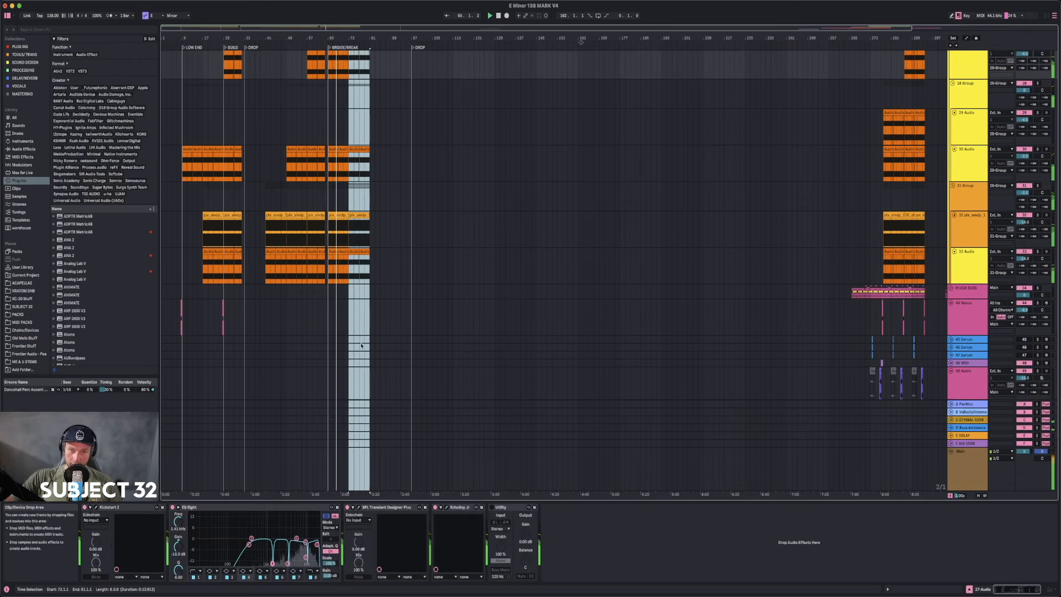
{"action": "key", "text": "super+d"}
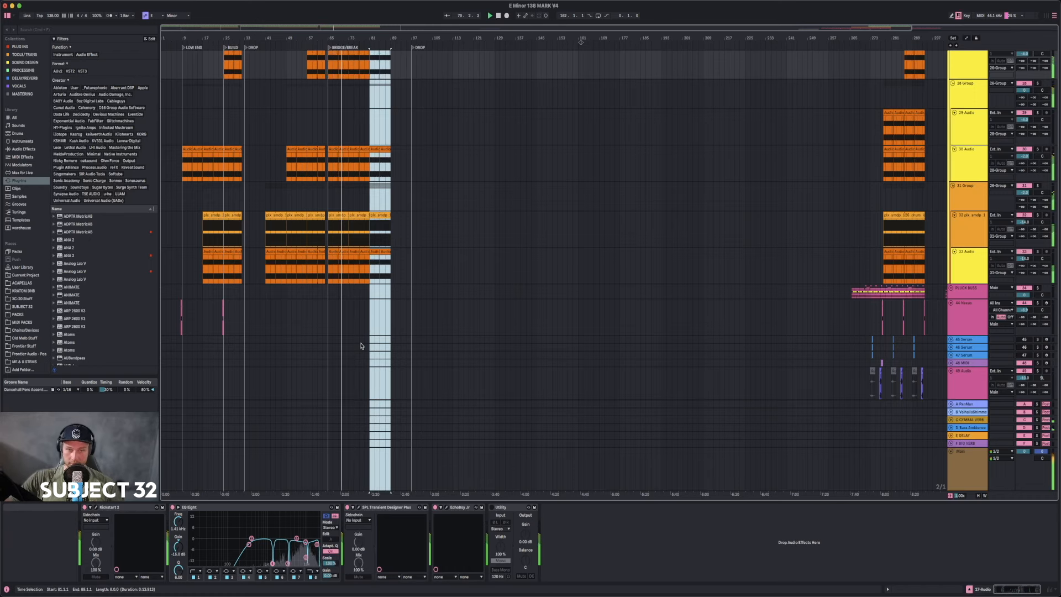
{"action": "key", "text": "super+d"}
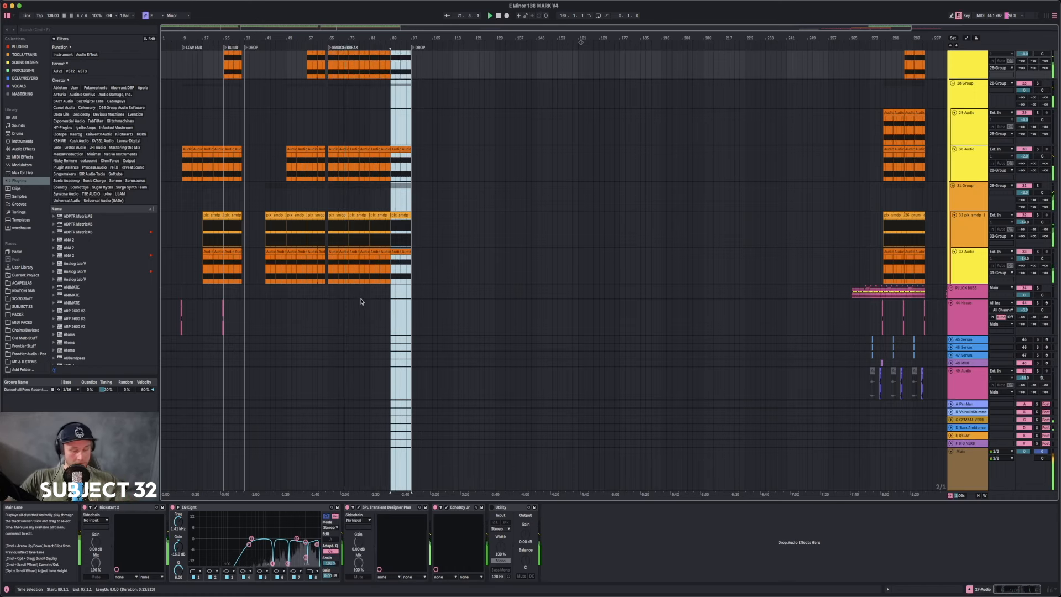
- Deactivate the percussion clips in bars 89 to 97 and reposition the BRIDGE/BREAK locator to bar 89 and DROP to bar 65
{"action": "scroll", "coordinate": [362, 303], "scroll_direction": "up", "scroll_amount": 5}
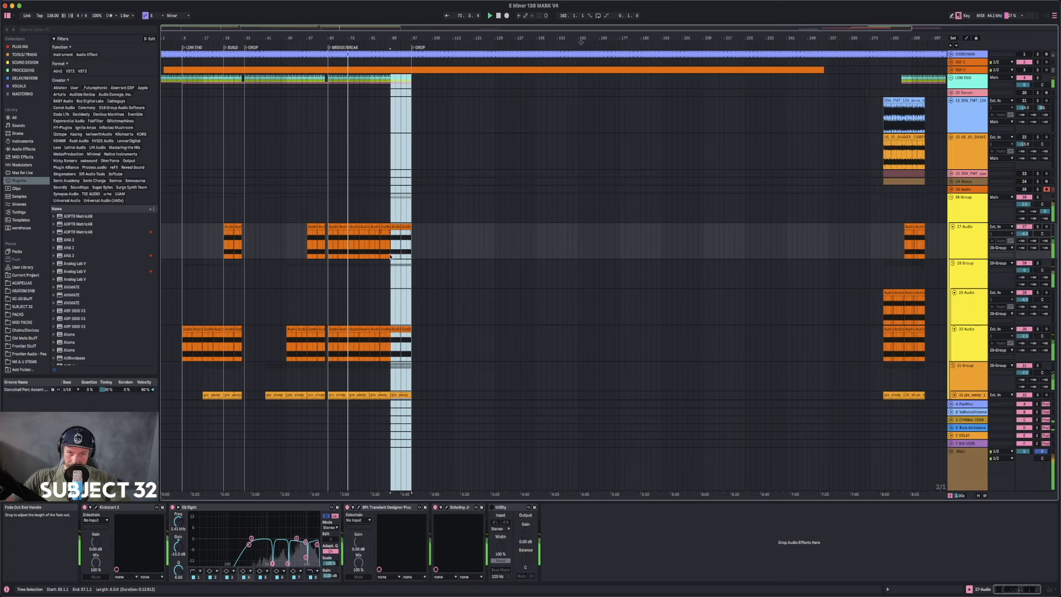
{"action": "left_click_drag", "start_coordinate": [392, 387], "coordinate": [409, 200]}
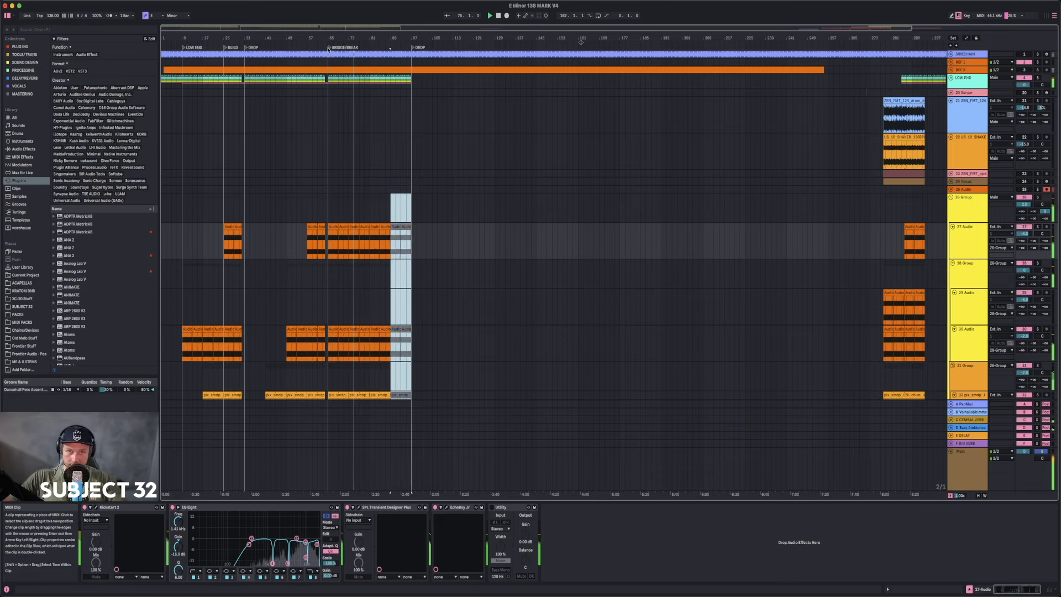
{"action": "left_click_drag", "start_coordinate": [329, 48], "coordinate": [392, 47]}
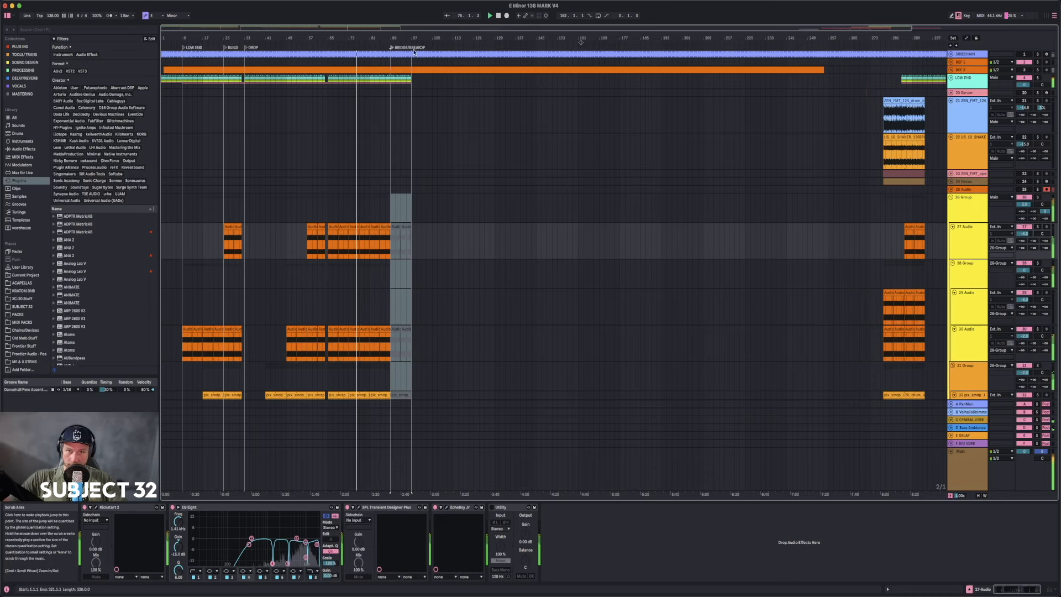
{"action": "mouse_move", "coordinate": [392, 48]}
{"action": "left_mouse_down"}
{"action": "mouse_move", "coordinate": [329, 47]}
{"action": "mouse_move", "coordinate": [392, 49]}
{"action": "left_mouse_up"}
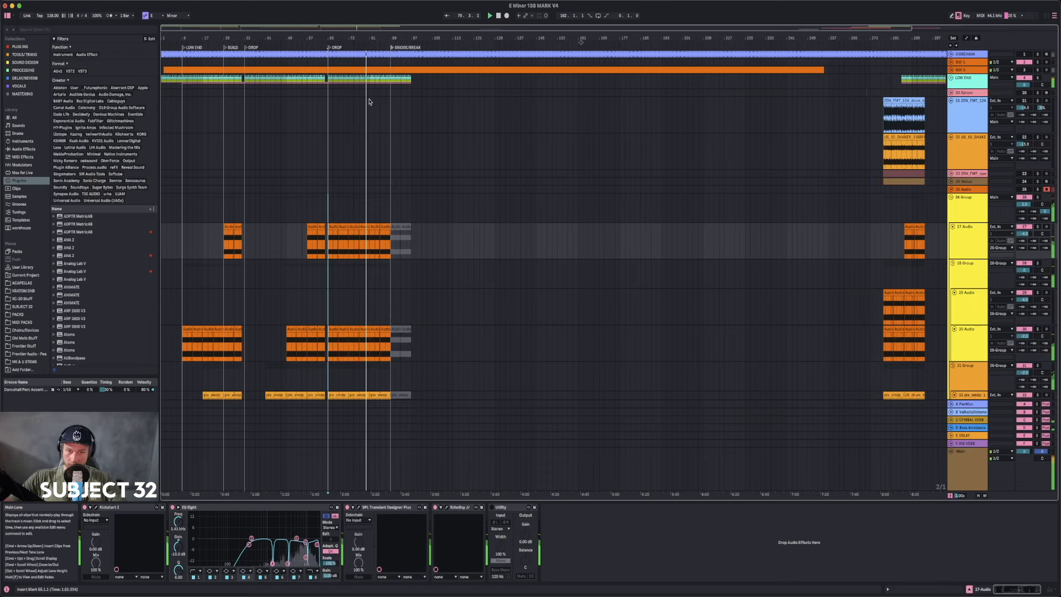
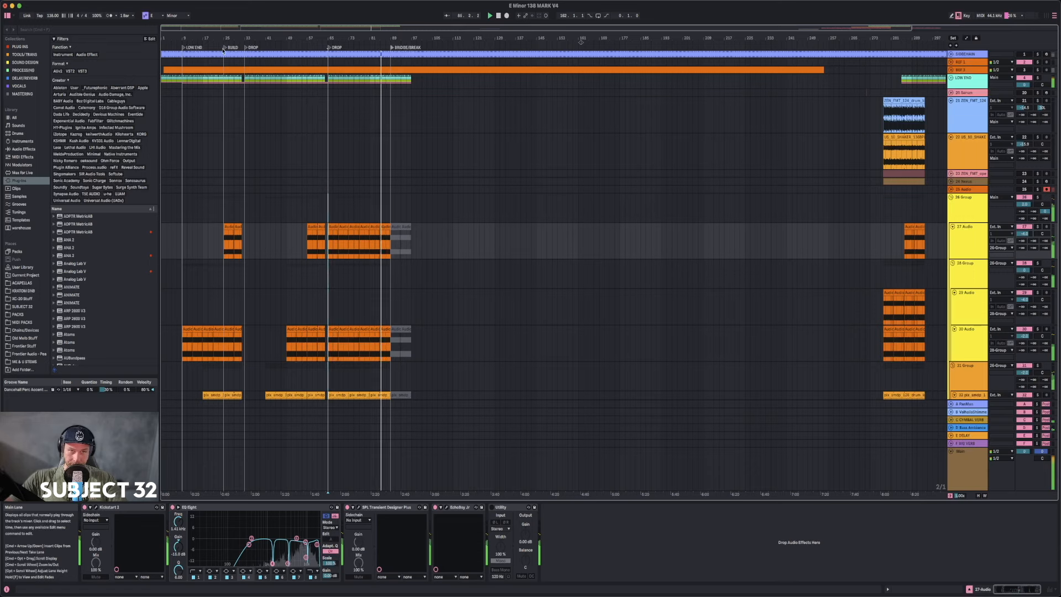
- Add a locator named BUILD at bar 57
{"action": "right_click", "coordinate": [315, 55]}
{"action": "left_click", "coordinate": [319, 72]}
{"action": "type", "text": "BU"}
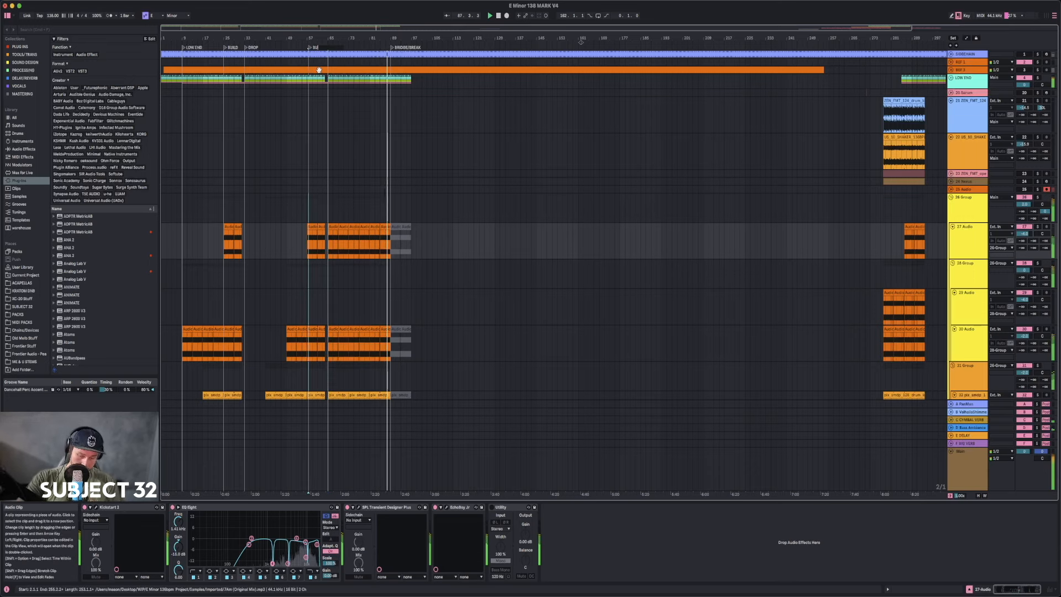
{"action": "type", "text": "ILD"}
{"action": "key", "text": "Return"}
{"action": "left_click_drag", "start_coordinate": [309, 48], "coordinate": [307, 49]}
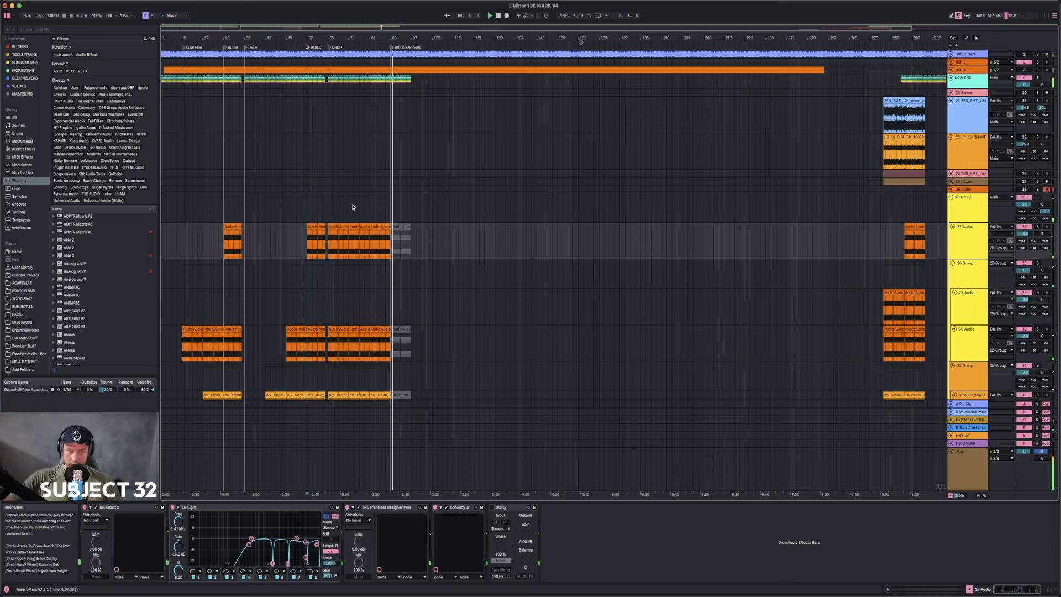
- Duplicate the bars 89 to 97 range on all tracks four times to extend it to bar 129
{"action": "left_click", "coordinate": [392, 82]}
{"action": "left_click", "coordinate": [412, 471], "text": "shift"}
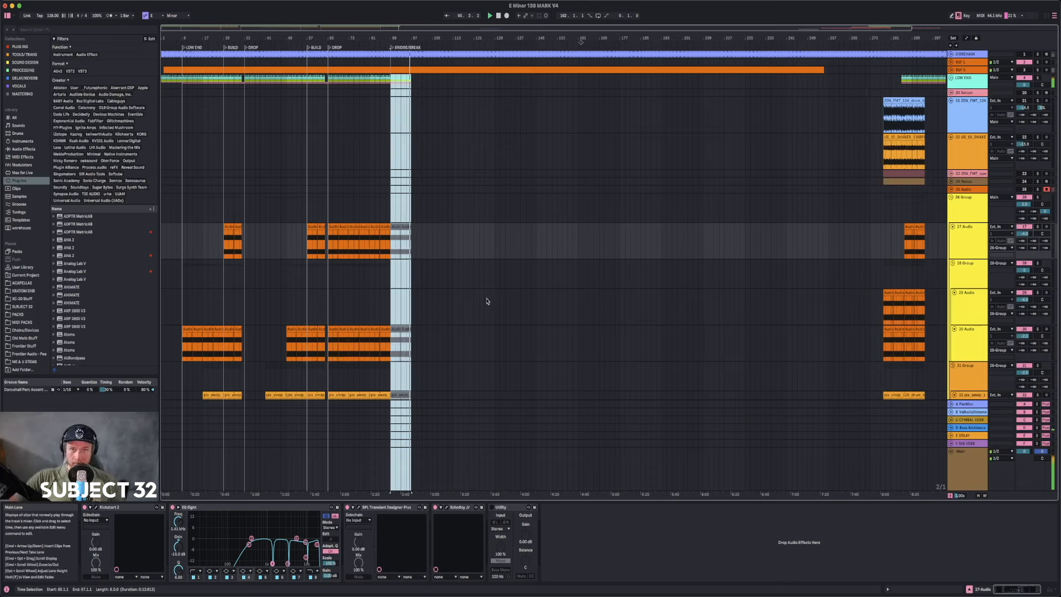
{"action": "key", "text": "super+d"}
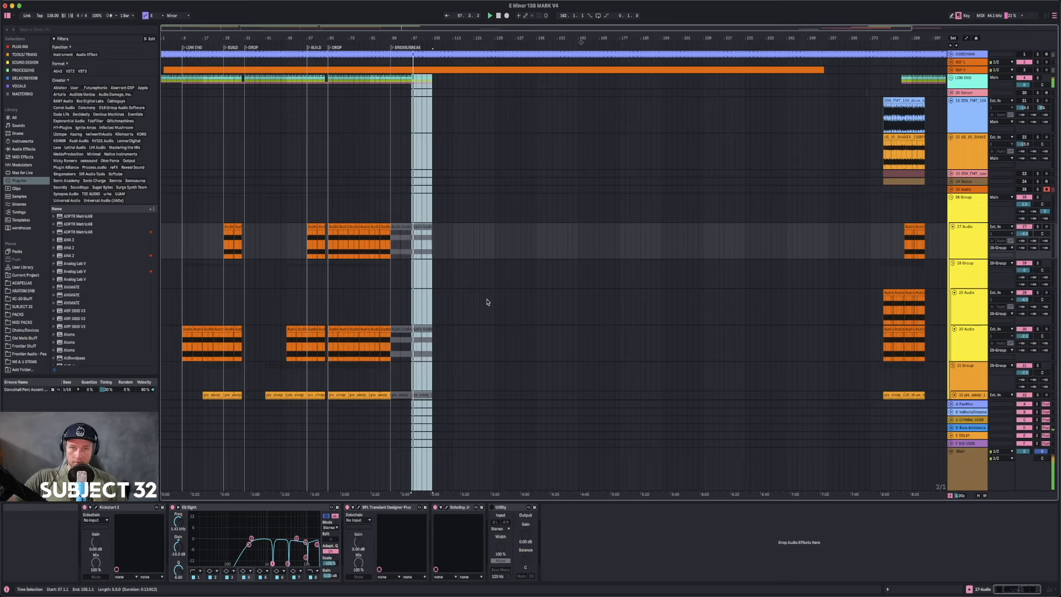
{"action": "key", "text": "super+d"}
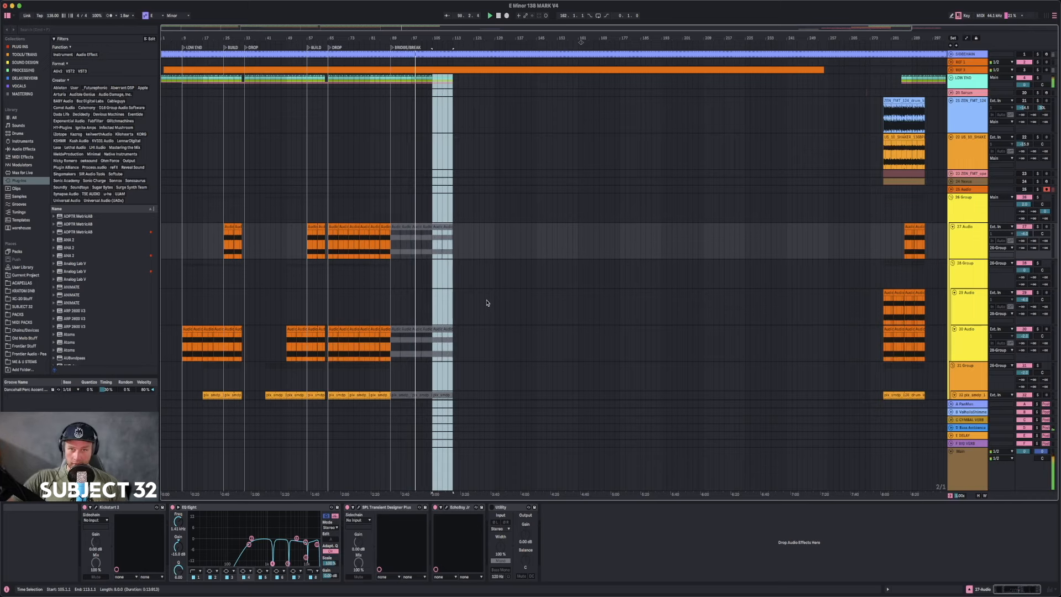
{"action": "key", "text": "super+d"}
{"action": "key", "text": "super+d"}
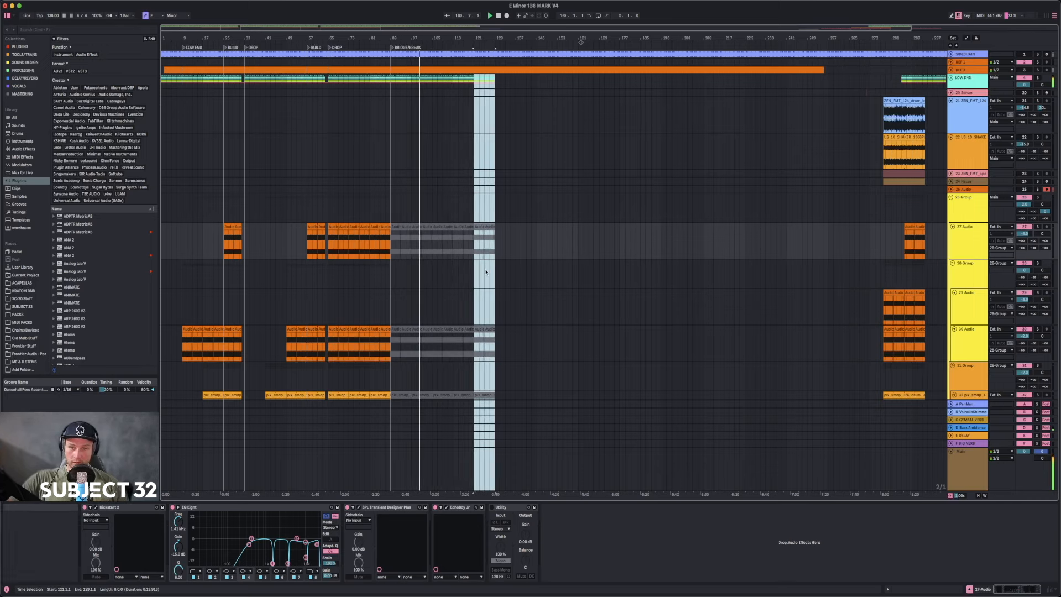
- Add a locator named BREAK at bar 97
{"action": "left_click_drag", "start_coordinate": [410, 38], "coordinate": [411, 71]}
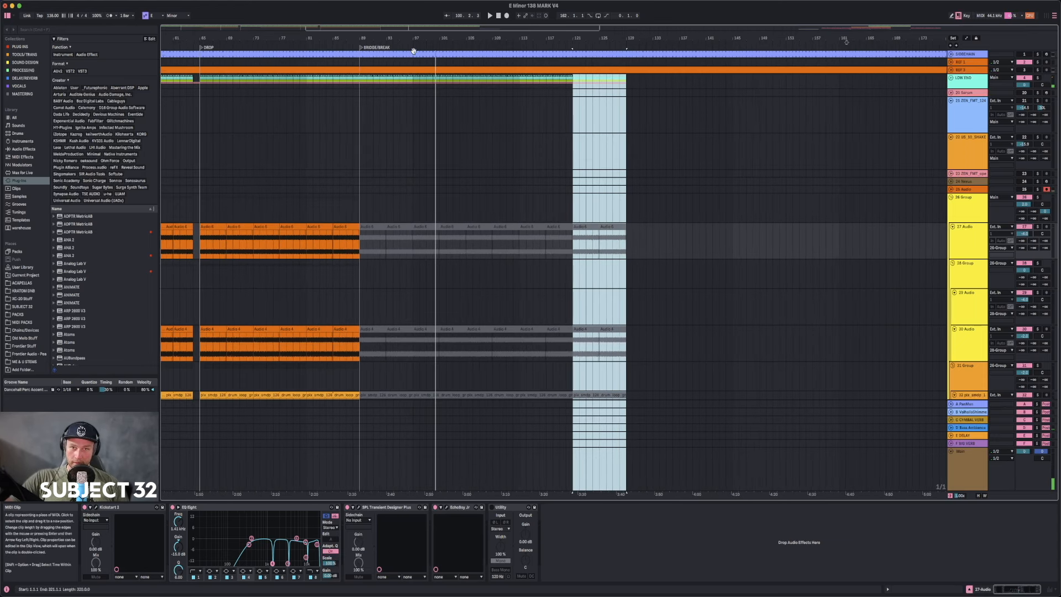
{"action": "right_click", "coordinate": [414, 46]}
{"action": "left_click", "coordinate": [422, 67]}
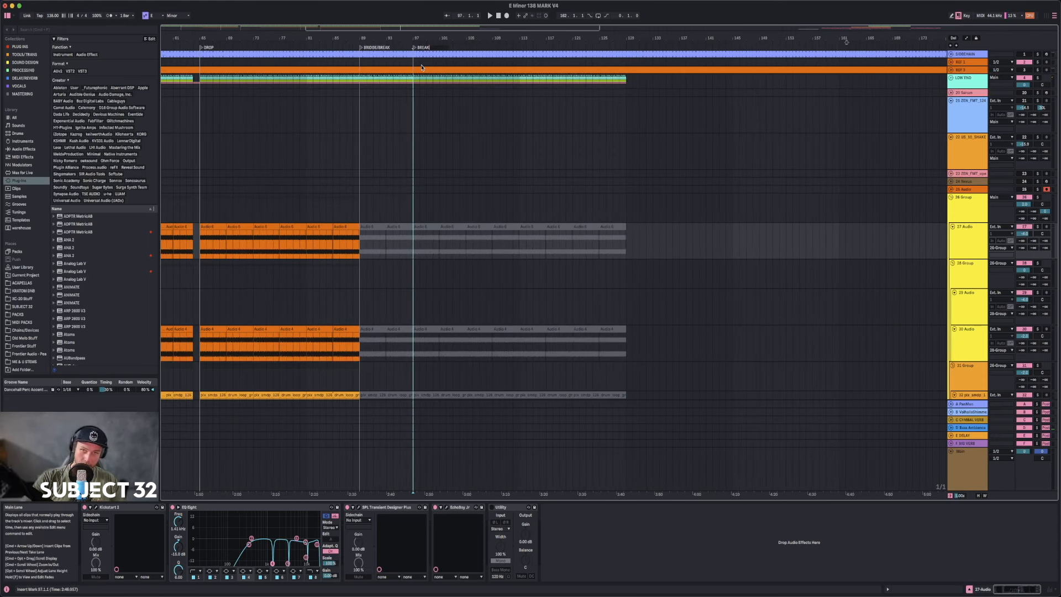
{"action": "key", "text": "Return"}
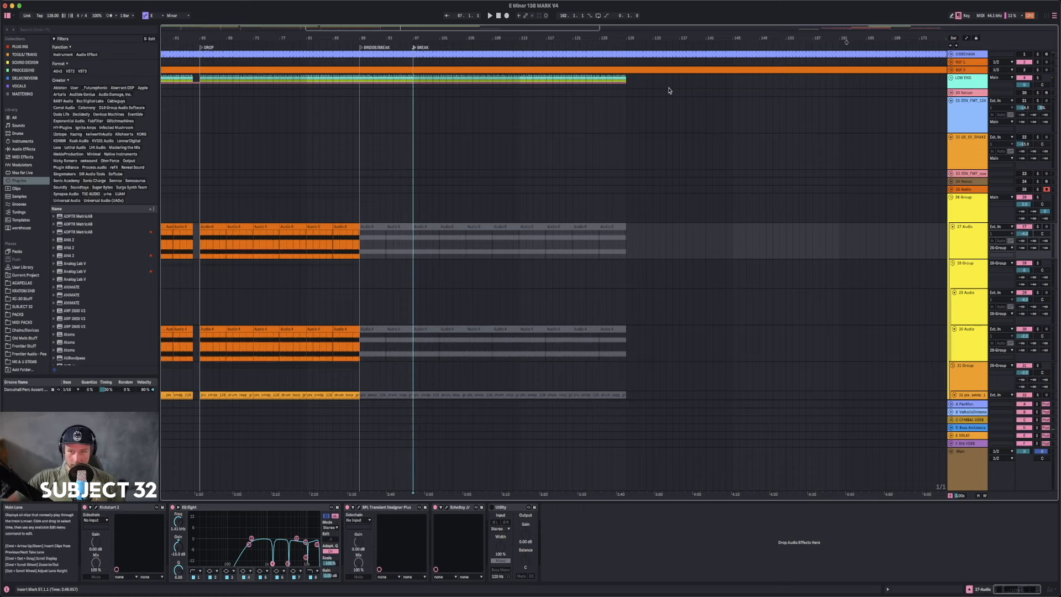
- Add a locator named BUILD at bar 129
{"action": "right_click", "coordinate": [625, 49]}
{"action": "left_click", "coordinate": [638, 68]}
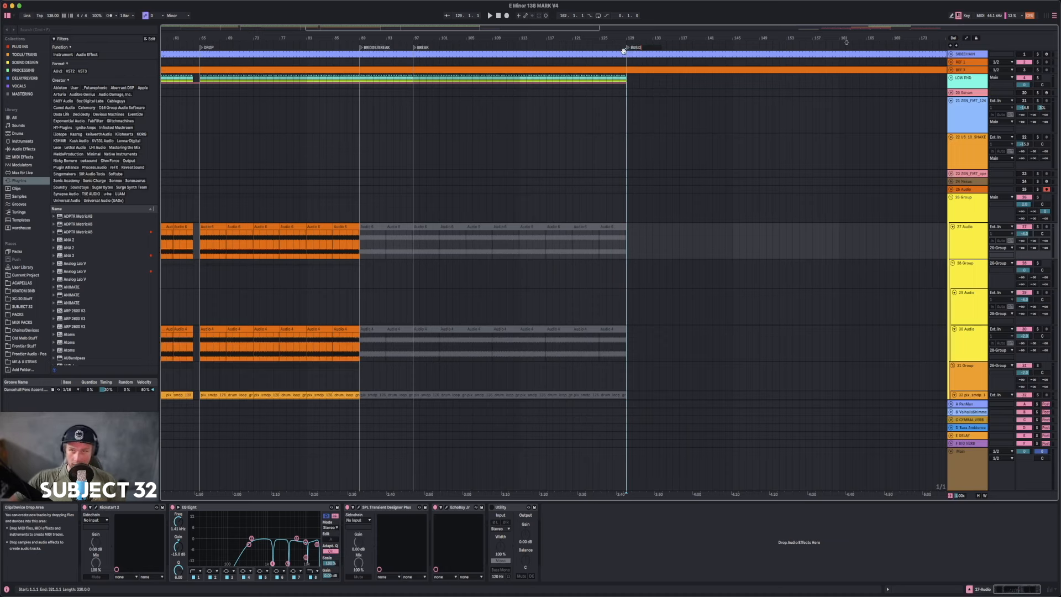
{"action": "left_click_drag", "start_coordinate": [627, 49], "coordinate": [513, 41]}
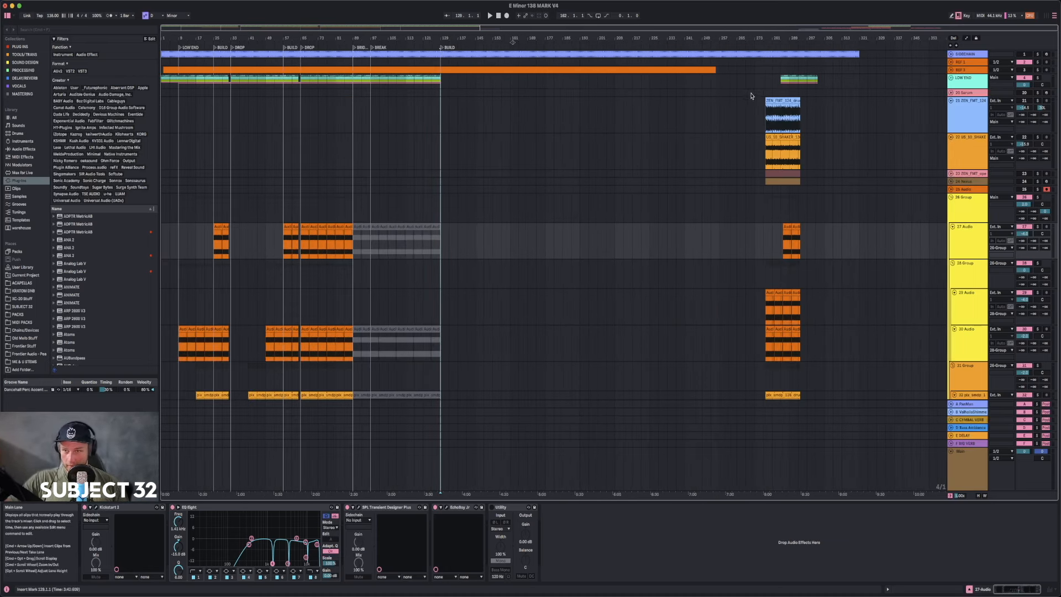
- Move the section spanning bars 257 to 333 on the tracks below LOW END, including the group, to start at bar 129
{"action": "scroll", "coordinate": [763, 139], "scroll_direction": "down", "scroll_amount": 10}
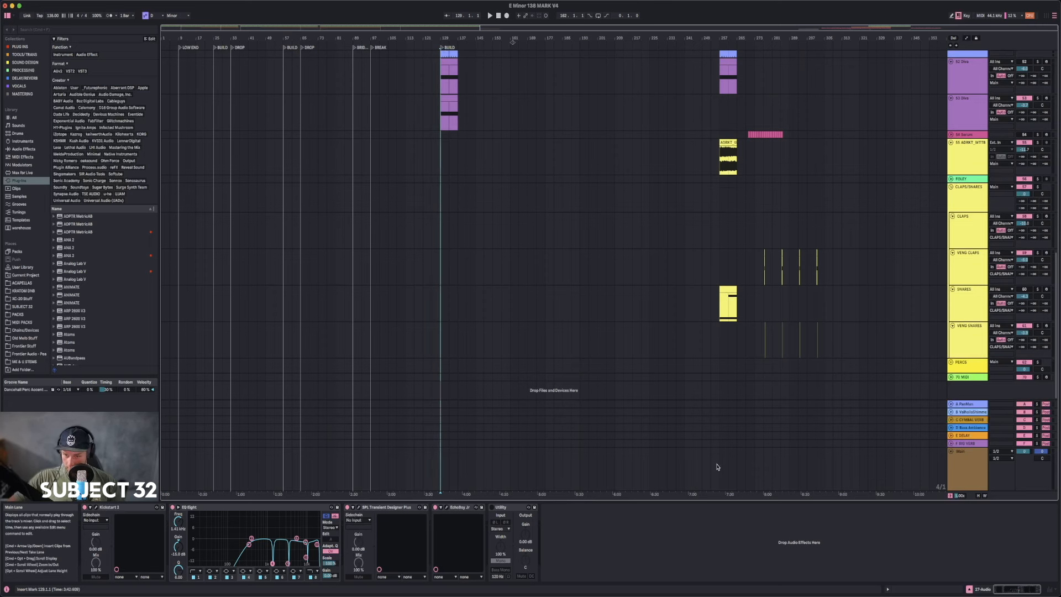
{"action": "left_click", "coordinate": [717, 467]}
{"action": "scroll", "coordinate": [765, 370], "scroll_direction": "up", "scroll_amount": 10}
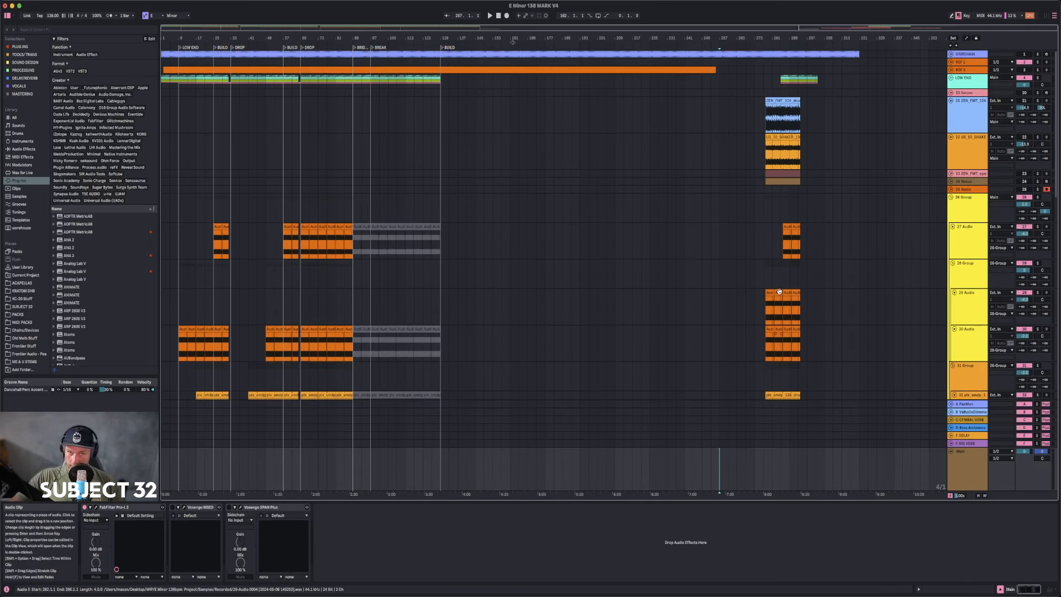
{"action": "left_click", "coordinate": [888, 81], "text": "shift"}
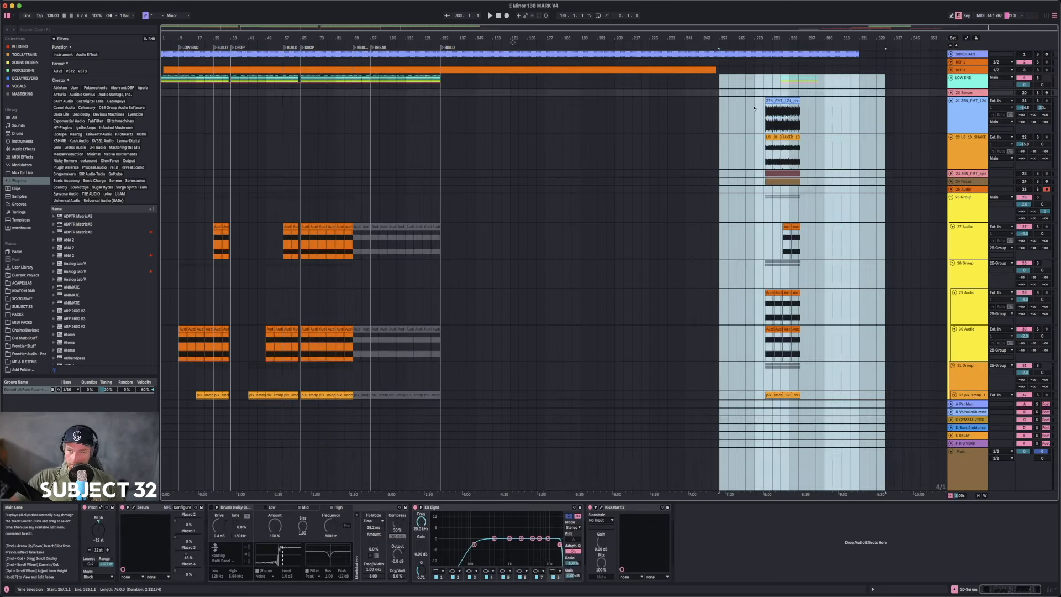
{"action": "left_click_drag", "start_coordinate": [558, 119], "coordinate": [496, 112]}
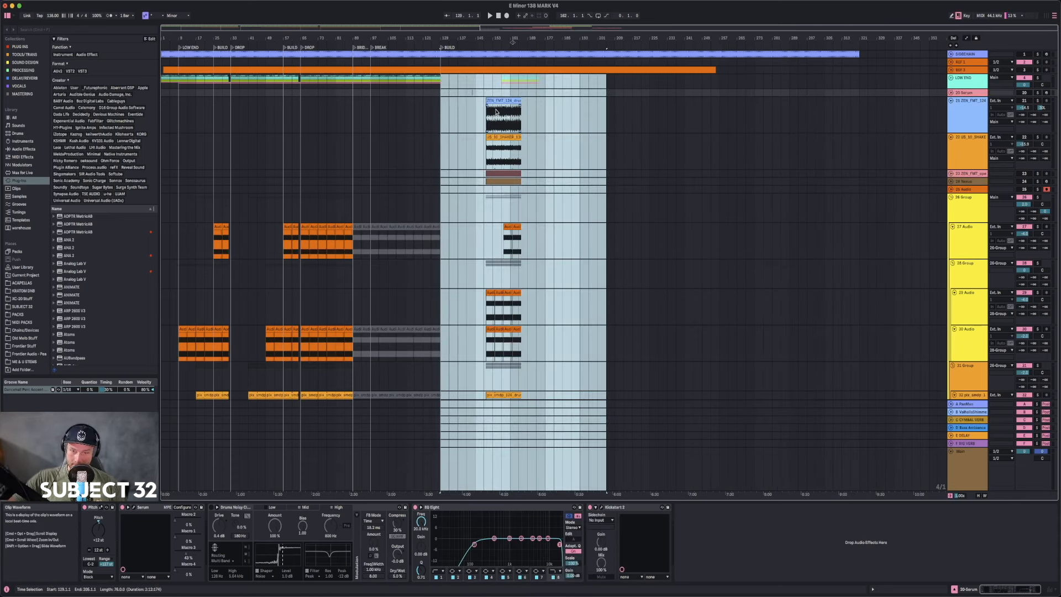
- Move the LOW END group's clips that start at bar 157 back to bar 150, aligned with the percussion clips
{"action": "left_click_drag", "start_coordinate": [485, 36], "coordinate": [485, 97]}
{"action": "left_click", "coordinate": [484, 366]}
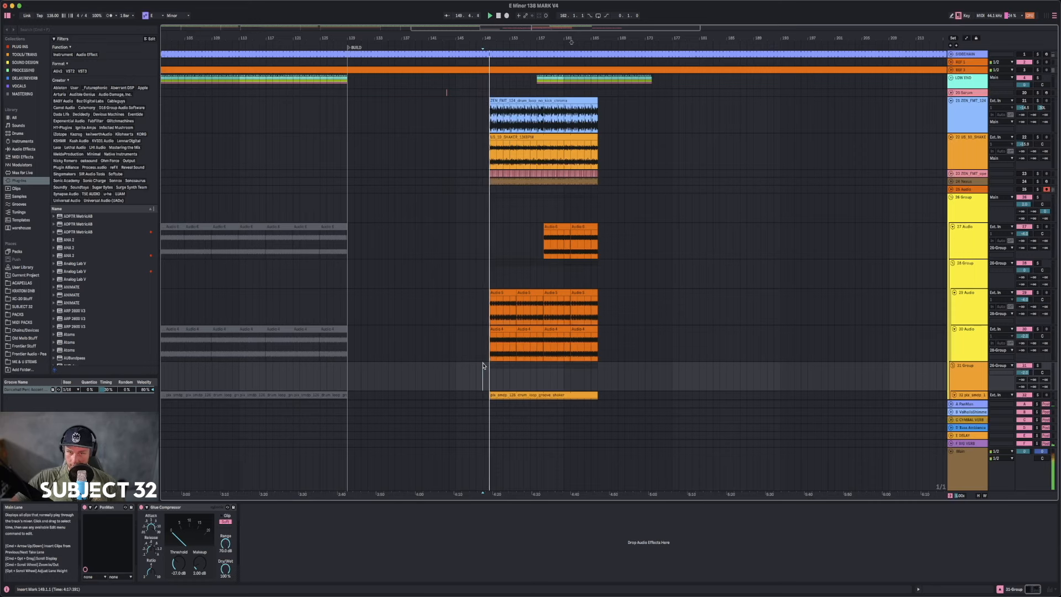
{"action": "left_click_drag", "start_coordinate": [536, 75], "coordinate": [692, 82]}
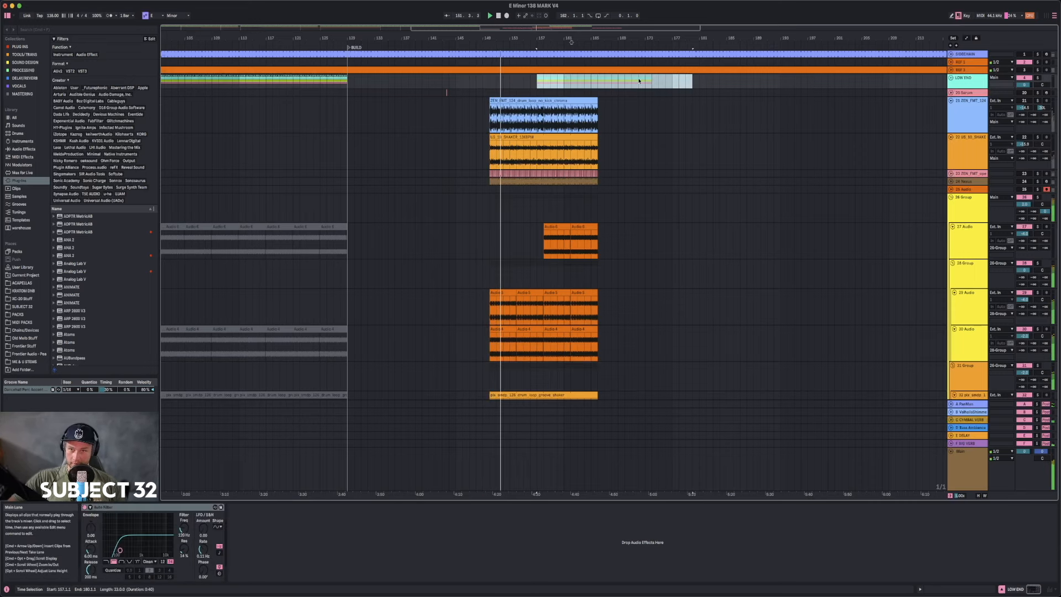
{"action": "left_click", "coordinate": [951, 77]}
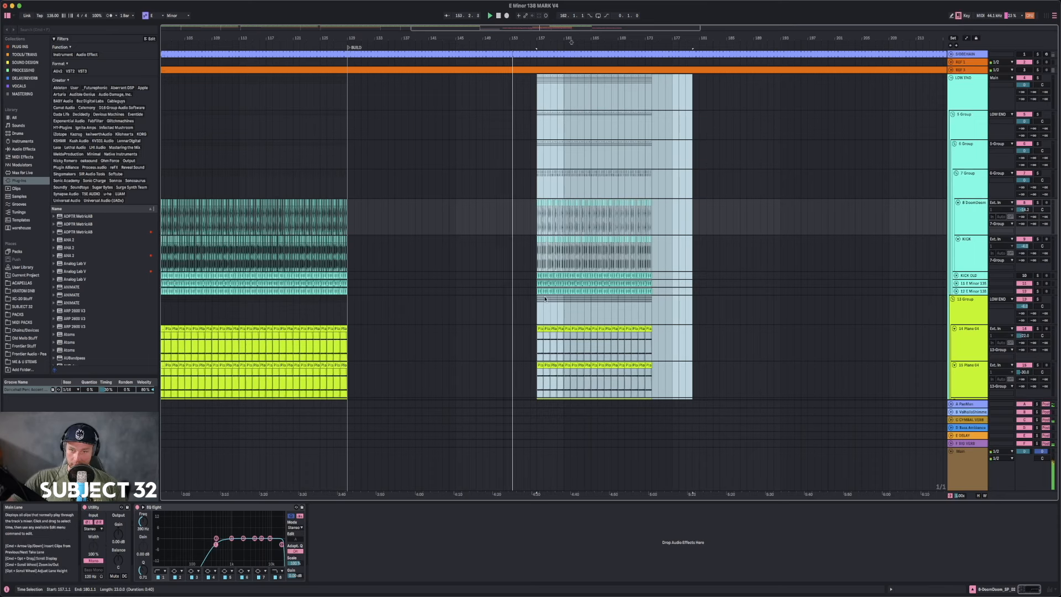
{"action": "left_click_drag", "start_coordinate": [539, 291], "coordinate": [515, 292]}
{"action": "scroll", "coordinate": [749, 149], "scroll_direction": "down", "scroll_amount": 10}
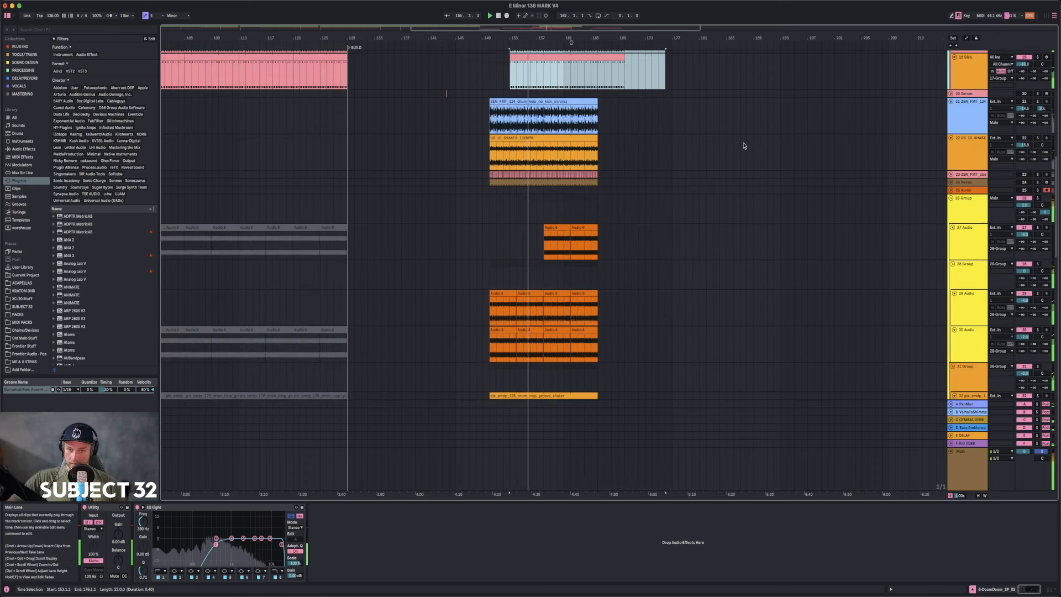
{"action": "scroll", "coordinate": [744, 146], "scroll_direction": "up", "scroll_amount": 10}
{"action": "left_click_drag", "start_coordinate": [529, 371], "coordinate": [508, 370]}
{"action": "scroll", "coordinate": [507, 369], "scroll_direction": "down", "scroll_amount": 10}
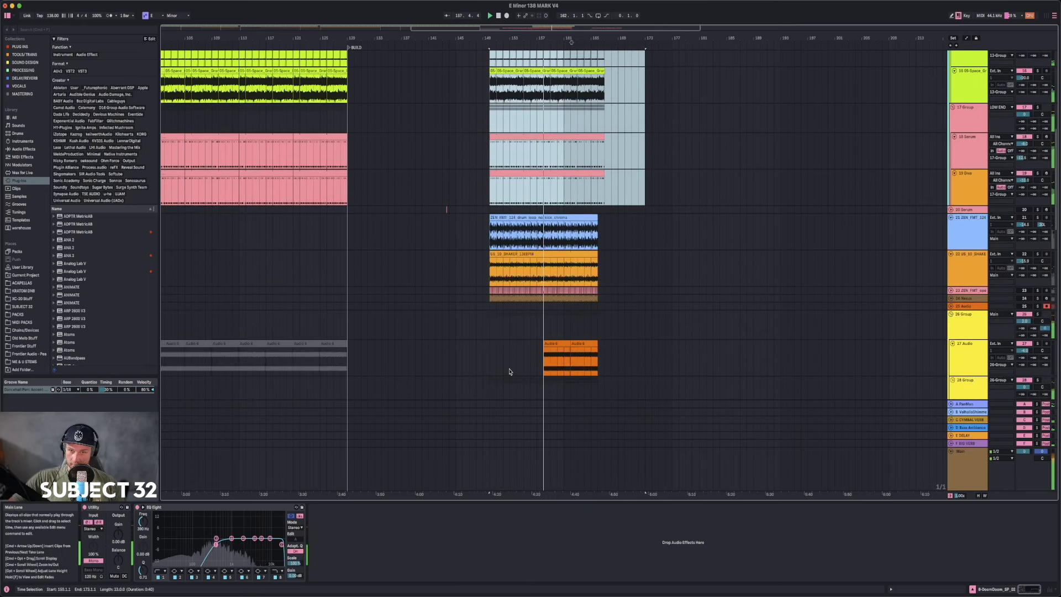
- Switch off the Auto Filter on the LOW END group and set playback to start at bar 115 in the break
{"action": "scroll", "coordinate": [706, 152], "scroll_direction": "up", "scroll_amount": 10}
{"action": "double_click", "coordinate": [966, 95]}
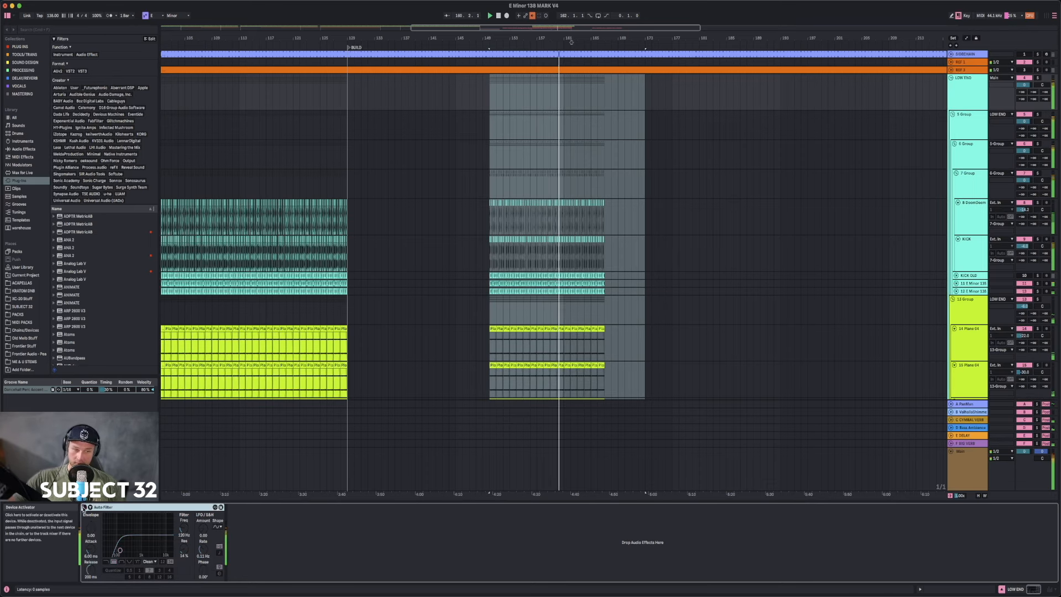
{"action": "left_click", "coordinate": [532, 16]}
{"action": "left_click_drag", "start_coordinate": [550, 31], "coordinate": [495, 31]}
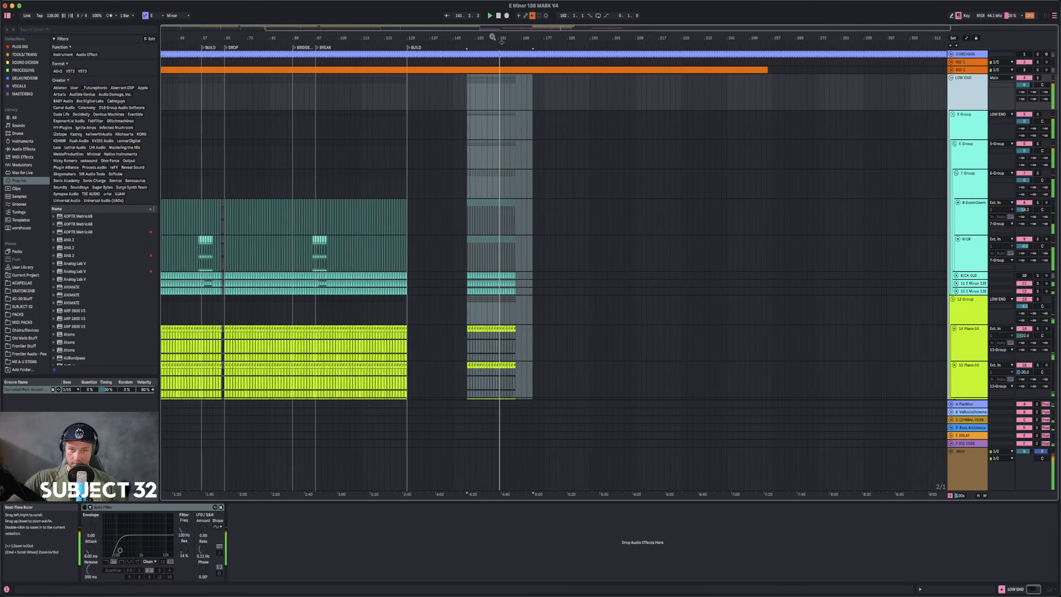
{"action": "left_click", "coordinate": [369, 154]}
{"action": "left_click", "coordinate": [368, 154]}
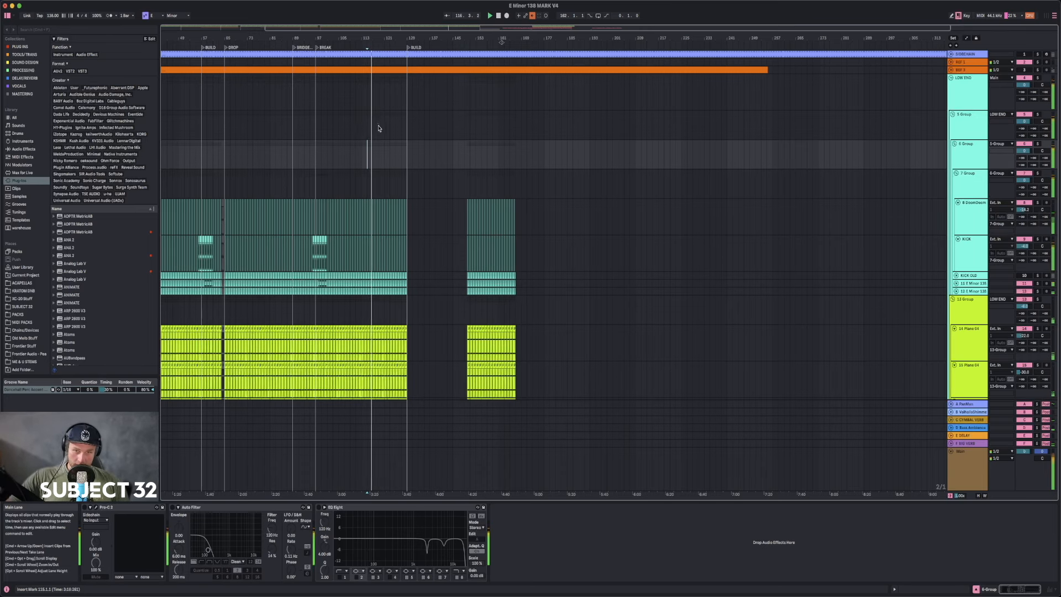
- Review the clips around the BUILD locator and listen from bar 137
{"action": "scroll", "coordinate": [382, 133], "scroll_direction": "down", "scroll_amount": 15}
{"action": "scroll", "coordinate": [392, 145], "scroll_direction": "up", "scroll_amount": 10}
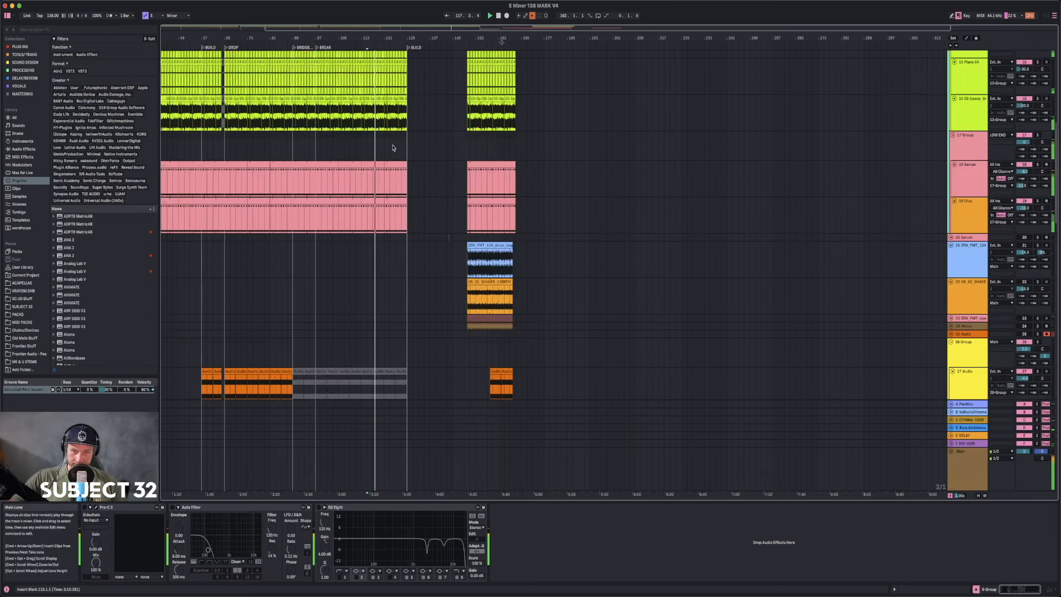
{"action": "scroll", "coordinate": [439, 191], "scroll_direction": "down", "scroll_amount": 10}
{"action": "left_click", "coordinate": [432, 137]}
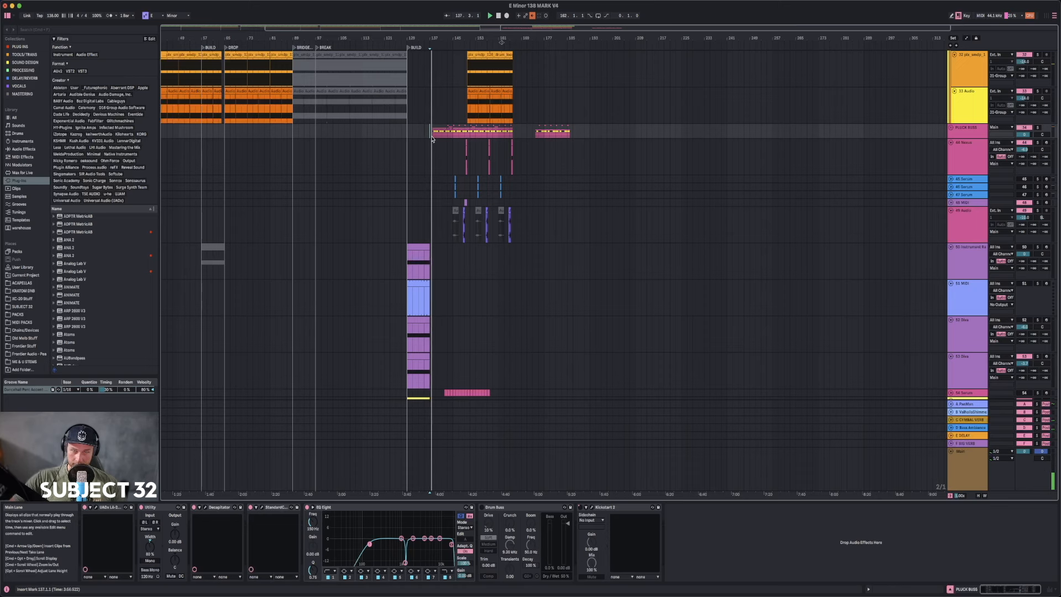
{"action": "scroll", "coordinate": [431, 139], "scroll_direction": "up", "scroll_amount": 15}
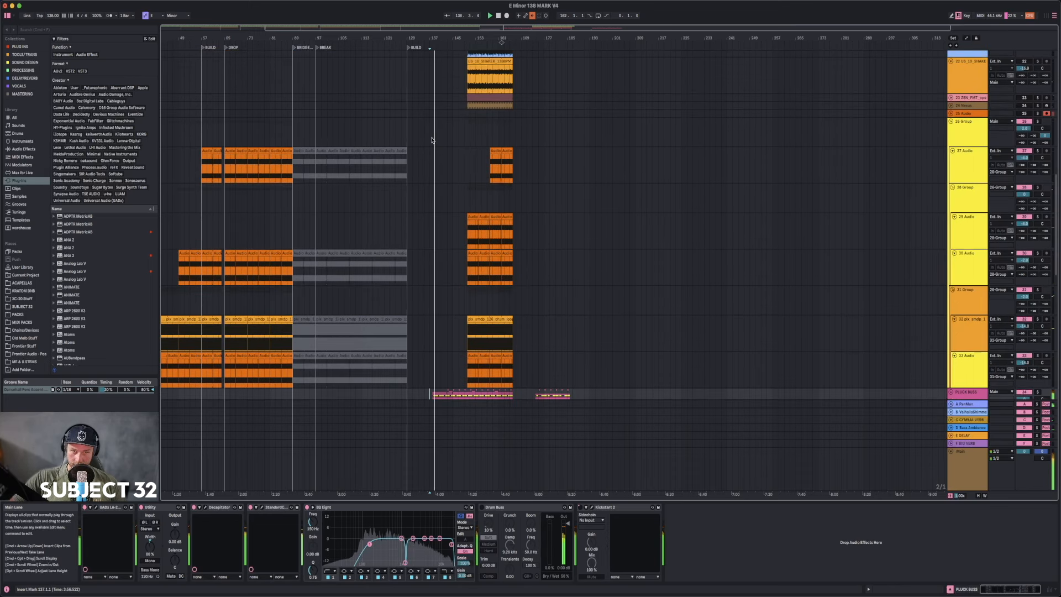
{"action": "scroll", "coordinate": [432, 139], "scroll_direction": "up", "scroll_amount": 3}
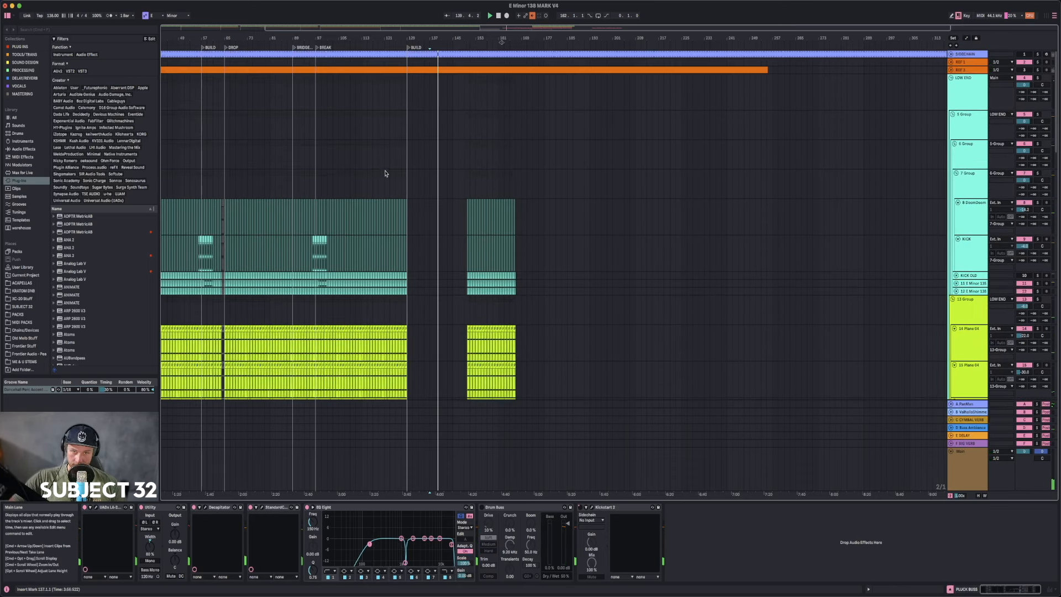
- Try shortening the break by deleting the LOW END clips from bar 121 to 129 and moving the BUILD locator to bar 121
{"action": "left_click_drag", "start_coordinate": [385, 150], "coordinate": [408, 148]}
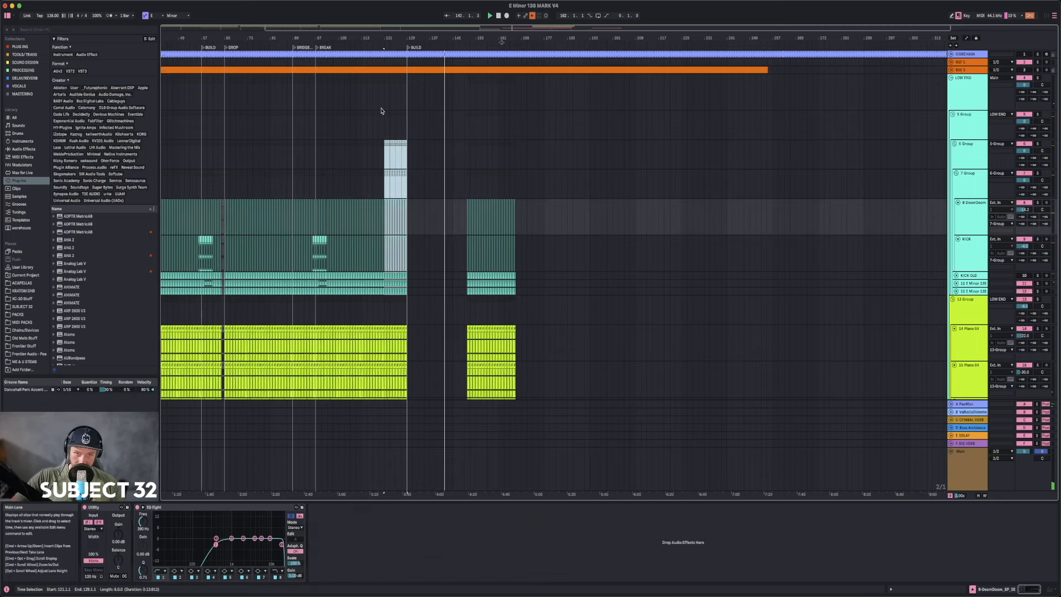
{"action": "left_click_drag", "start_coordinate": [384, 81], "coordinate": [408, 82]}
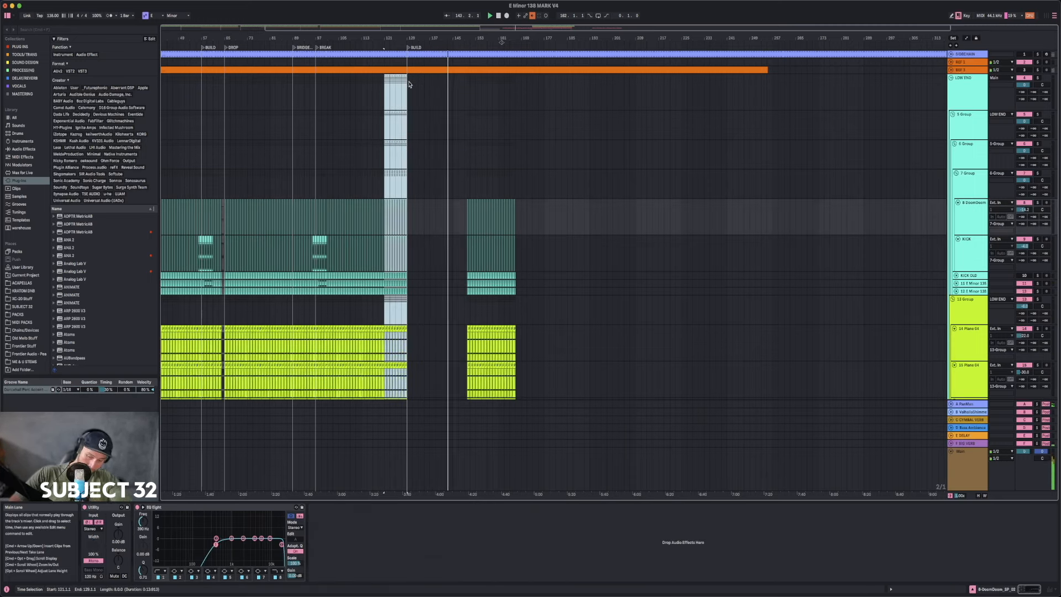
{"action": "key", "text": "Delete"}
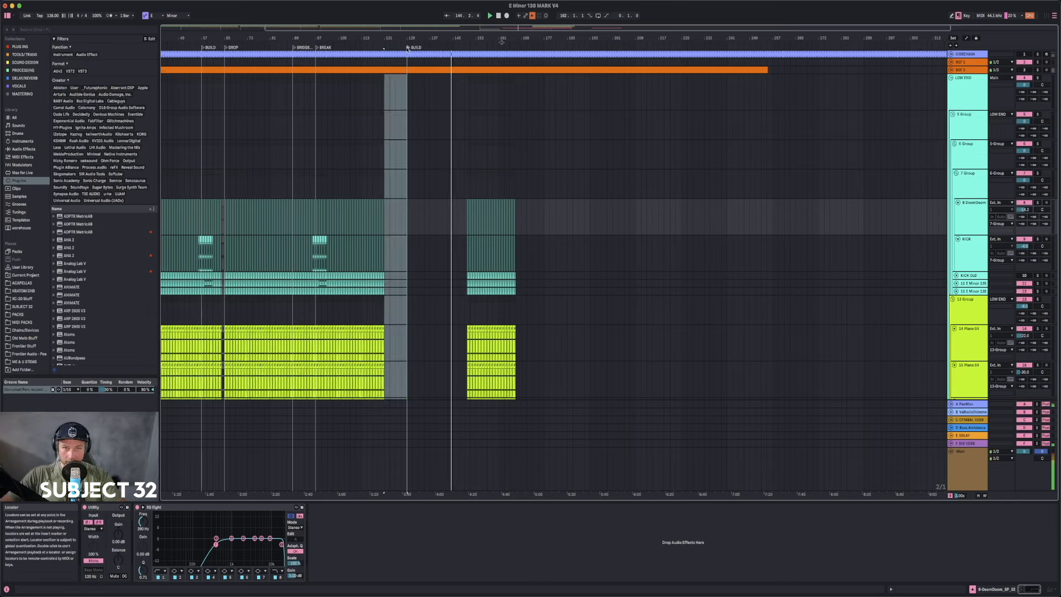
{"action": "left_click_drag", "start_coordinate": [408, 48], "coordinate": [384, 49]}
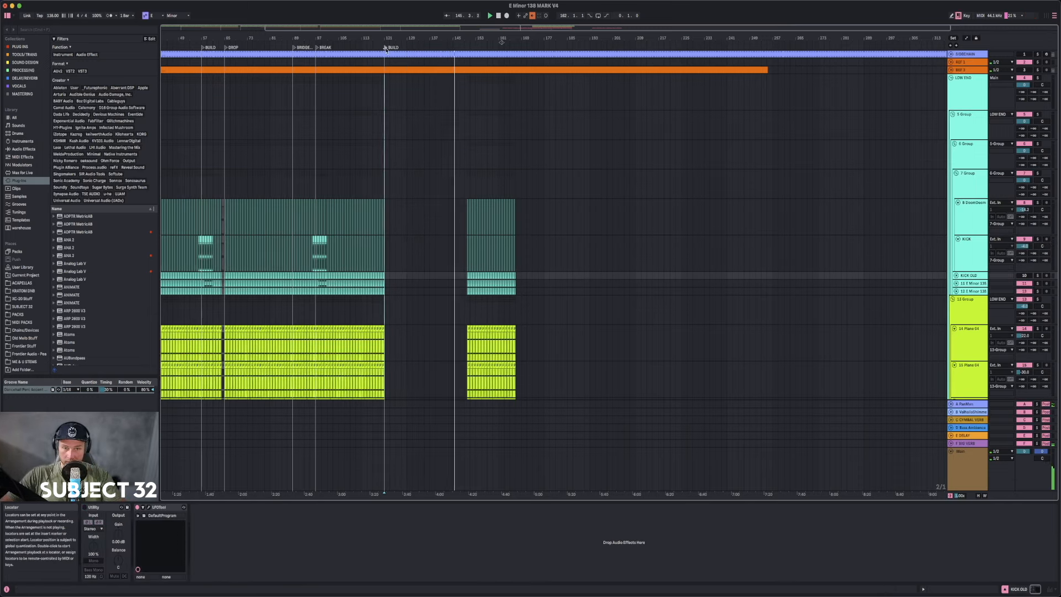
{"action": "key", "text": "super+z"}
{"action": "key", "text": "super+z"}
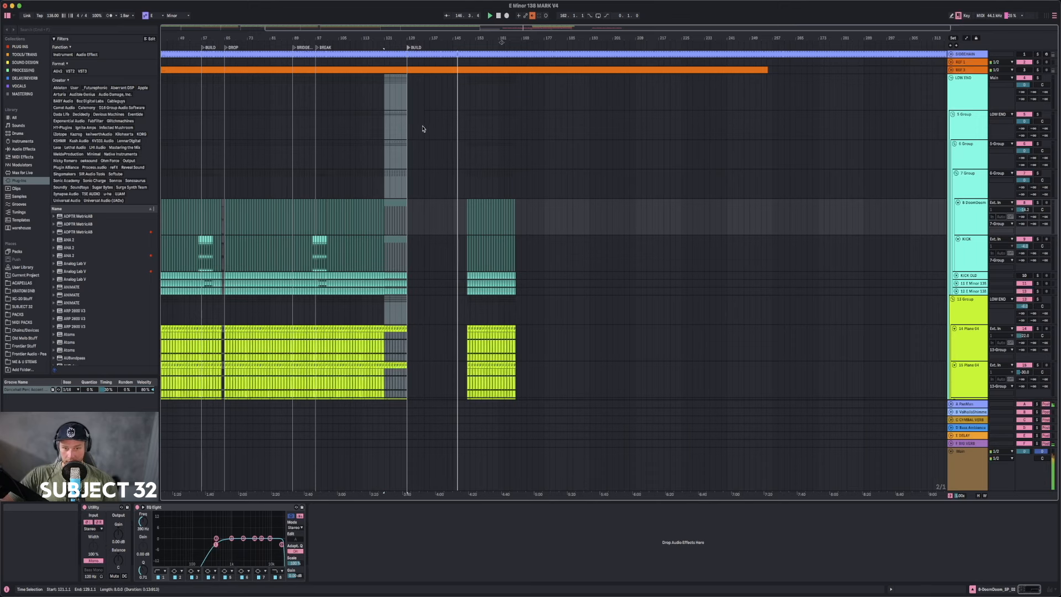
- Play the end of the break from bar 121 and check which tracks have clips there
{"action": "left_click", "coordinate": [383, 150]}
{"action": "key", "text": "space"}
{"action": "scroll", "coordinate": [384, 150], "scroll_direction": "down", "scroll_amount": 9}
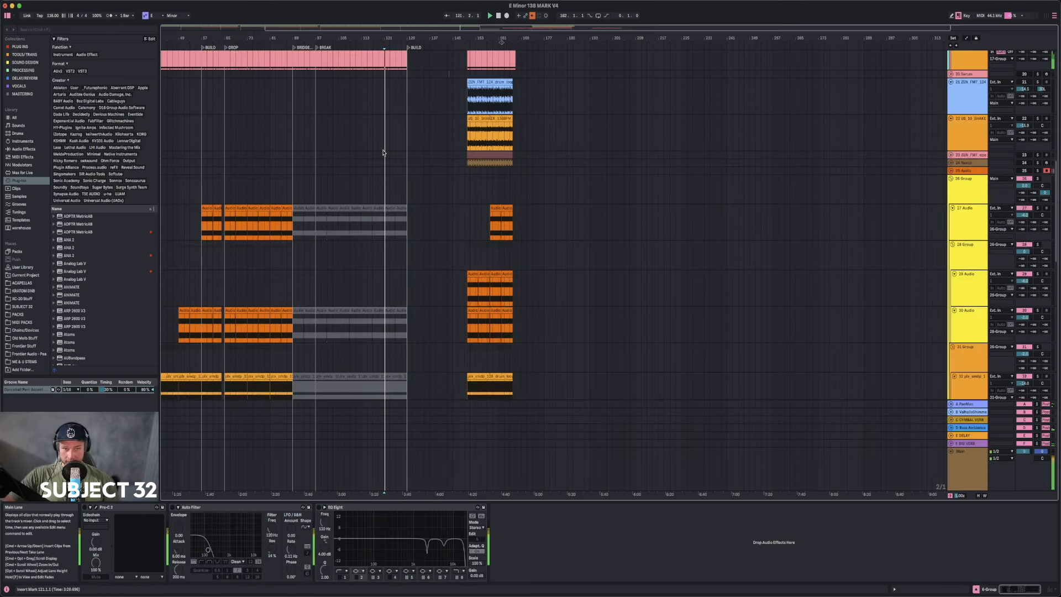
{"action": "scroll", "coordinate": [384, 148], "scroll_direction": "up", "scroll_amount": 3}
{"action": "scroll", "coordinate": [384, 148], "scroll_direction": "up", "scroll_amount": 5}
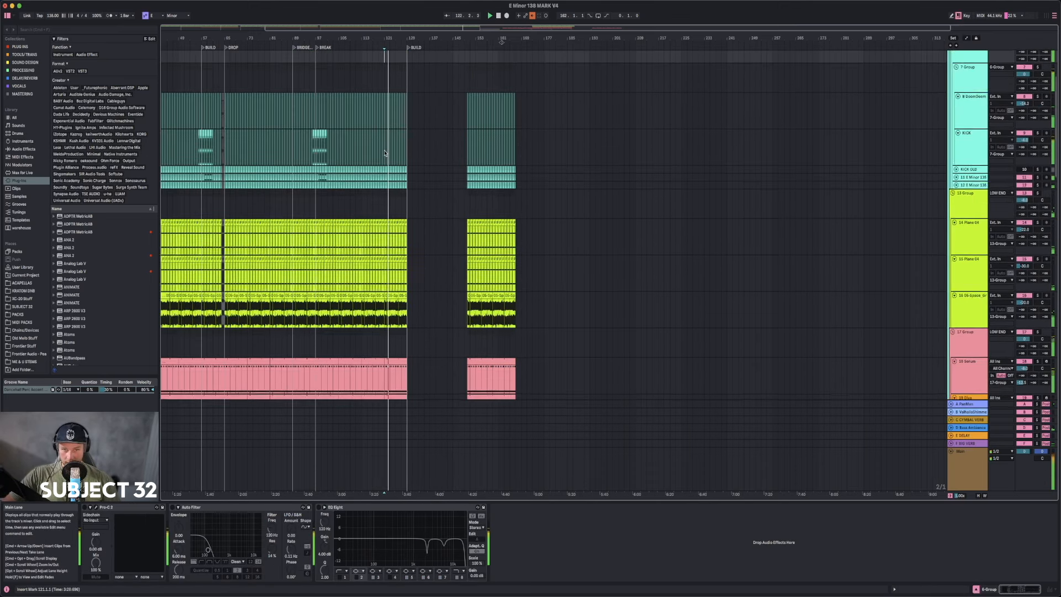
{"action": "scroll", "coordinate": [407, 216], "scroll_direction": "down", "scroll_amount": 12}
- Play the build from bar 129 and briefly solo the 53 Diva track to audition it
{"action": "left_click", "coordinate": [407, 213]}
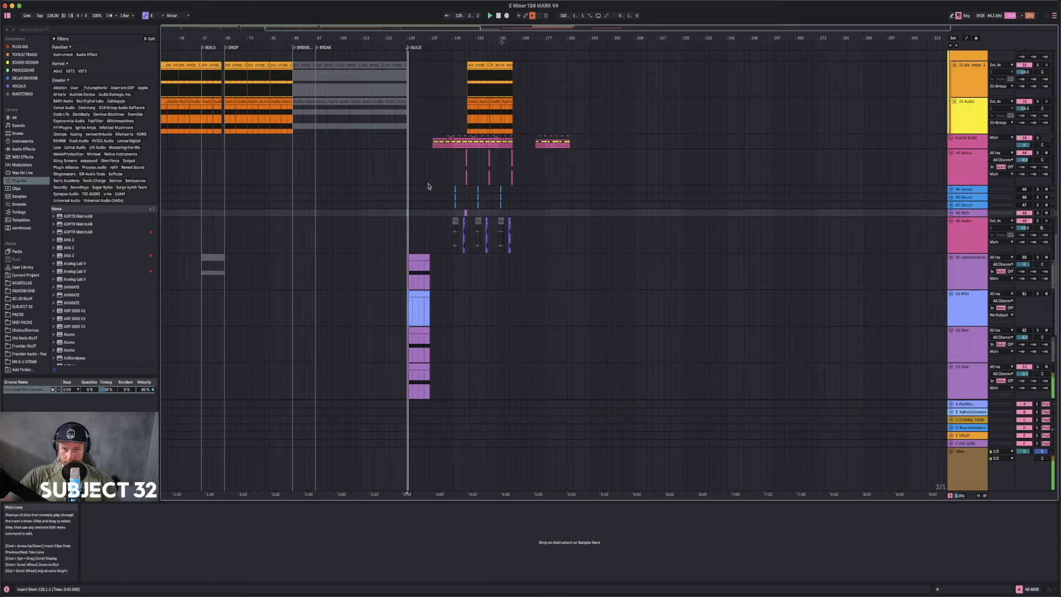
{"action": "scroll", "coordinate": [425, 194], "scroll_direction": "down", "scroll_amount": 8}
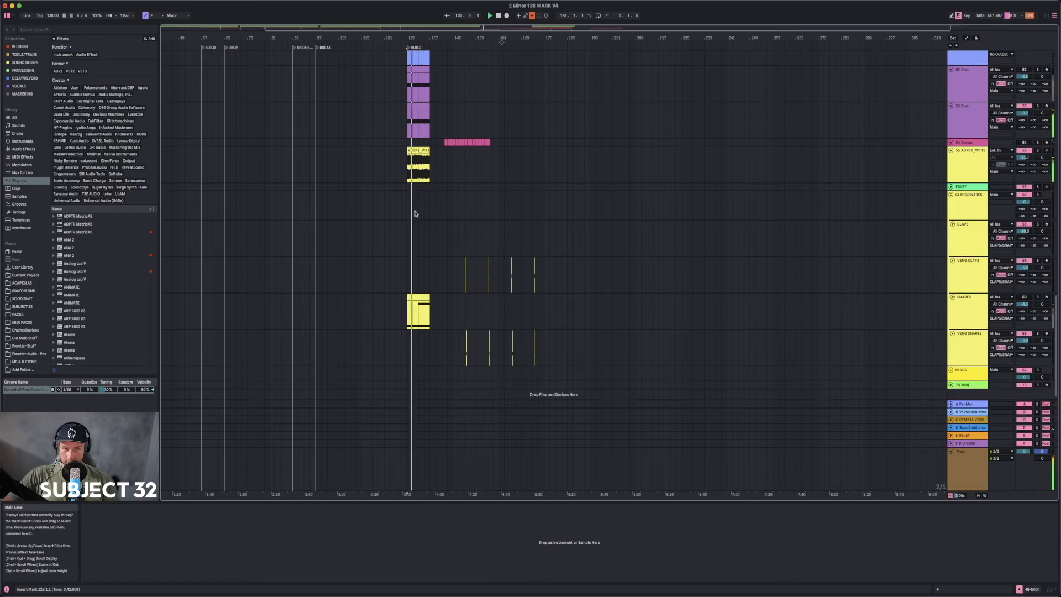
{"action": "scroll", "coordinate": [415, 214], "scroll_direction": "up", "scroll_amount": 8}
{"action": "scroll", "coordinate": [414, 213], "scroll_direction": "down", "scroll_amount": 5}
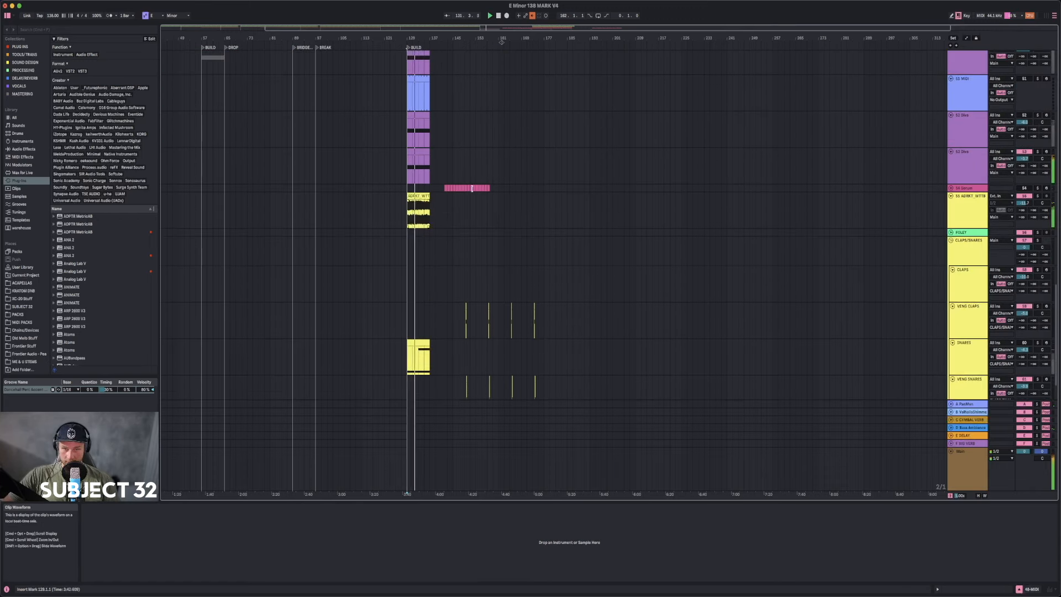
{"action": "scroll", "coordinate": [924, 200], "scroll_direction": "up", "scroll_amount": 1}
{"action": "left_click", "coordinate": [1038, 169]}
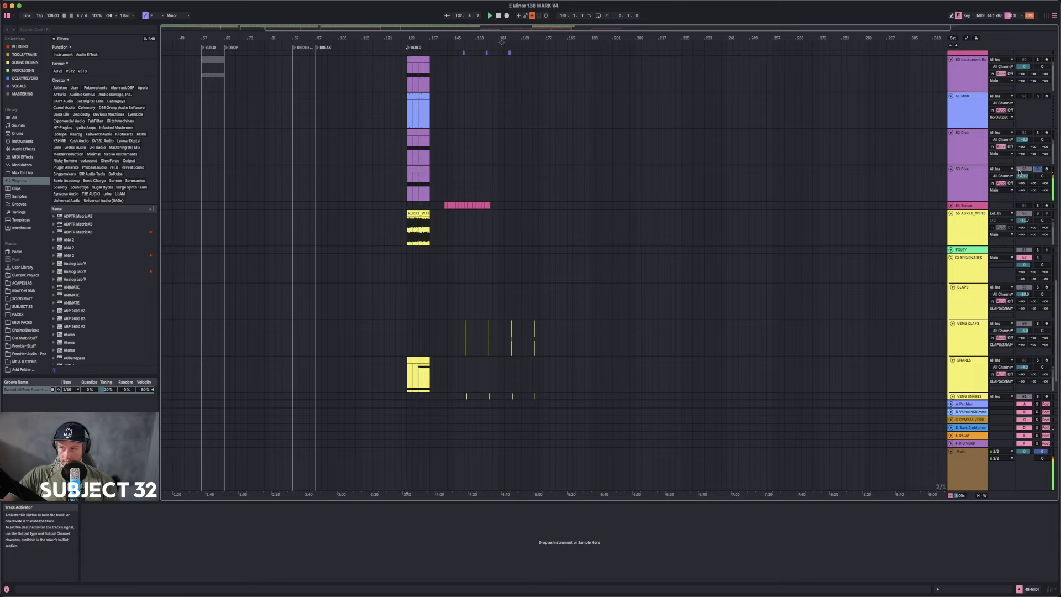
{"action": "scroll", "coordinate": [978, 183], "scroll_direction": "up", "scroll_amount": 4}
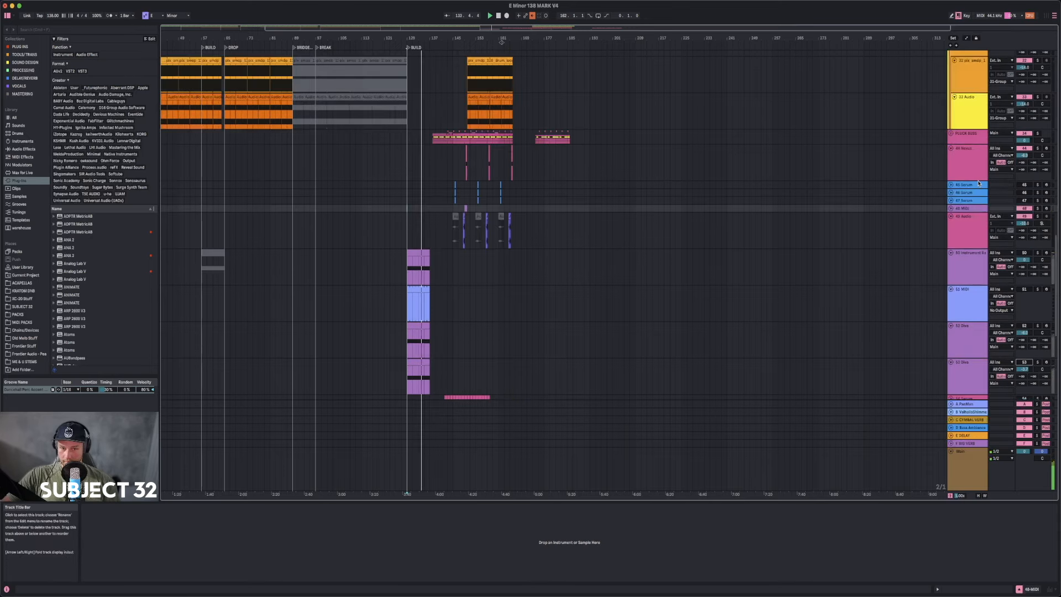
- Examine all tracks from the BUILD locator at bar 129 to the clips starting at bar 150 during playback
{"action": "scroll", "coordinate": [978, 184], "scroll_direction": "down", "scroll_amount": 1}
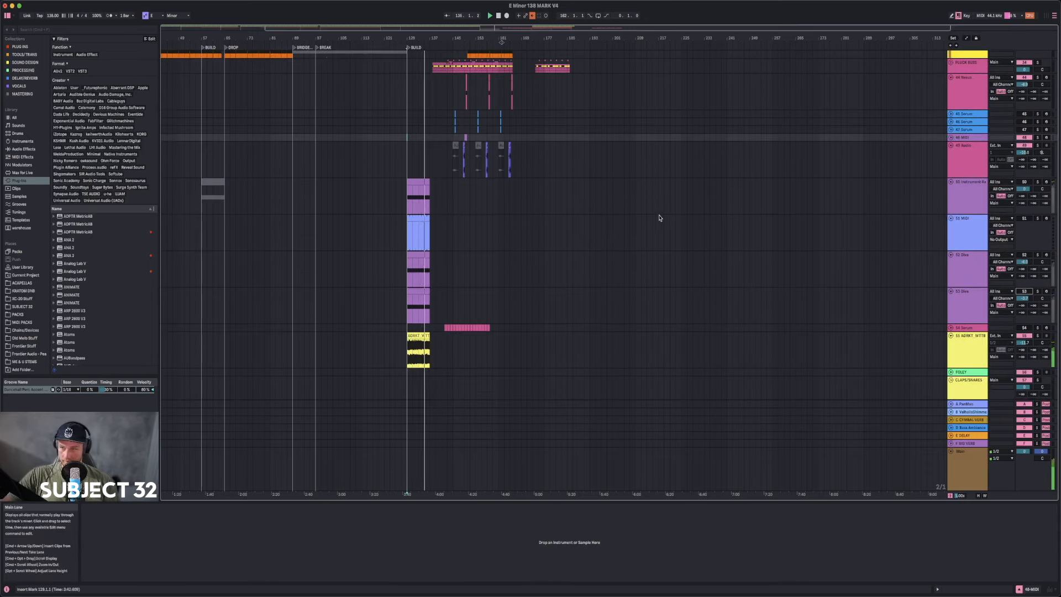
{"action": "scroll", "coordinate": [921, 273], "scroll_direction": "up", "scroll_amount": 2}
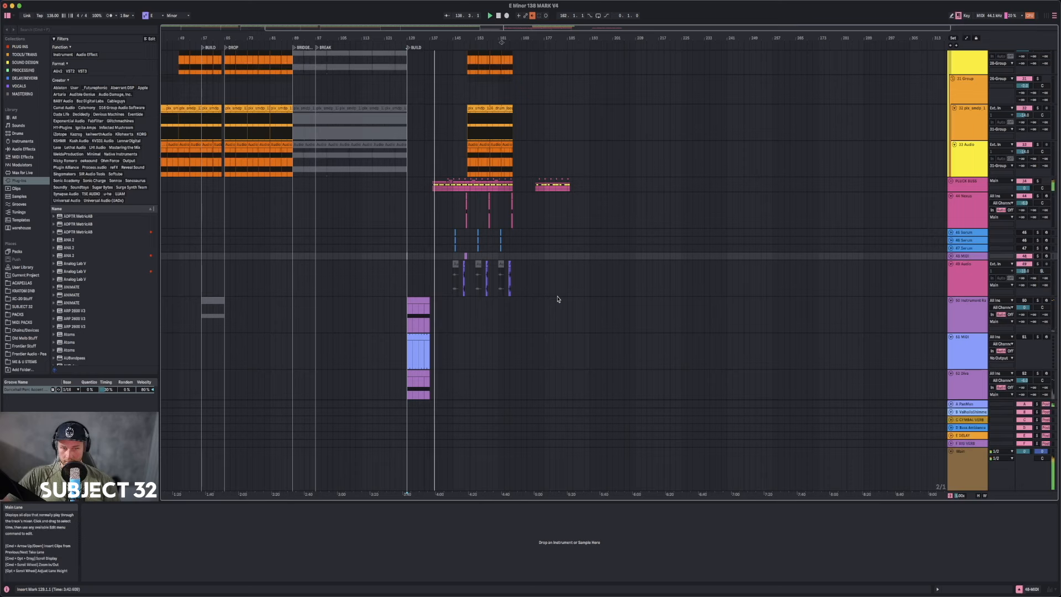
{"action": "scroll", "coordinate": [498, 221], "scroll_direction": "up", "scroll_amount": 8}
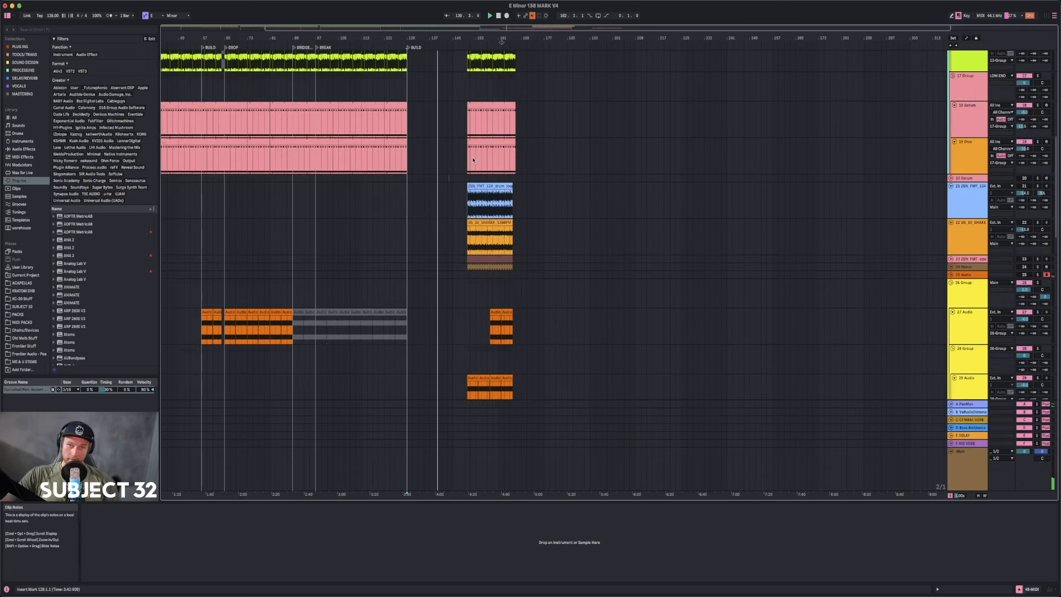
{"action": "scroll", "coordinate": [473, 159], "scroll_direction": "down", "scroll_amount": 6}
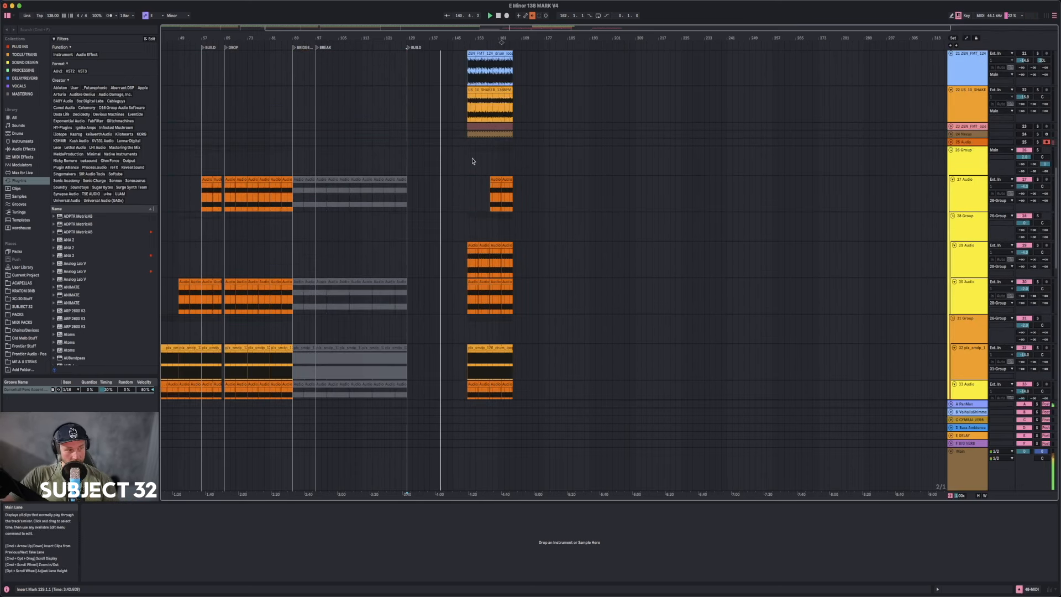
{"action": "scroll", "coordinate": [473, 161], "scroll_direction": "up", "scroll_amount": 7}
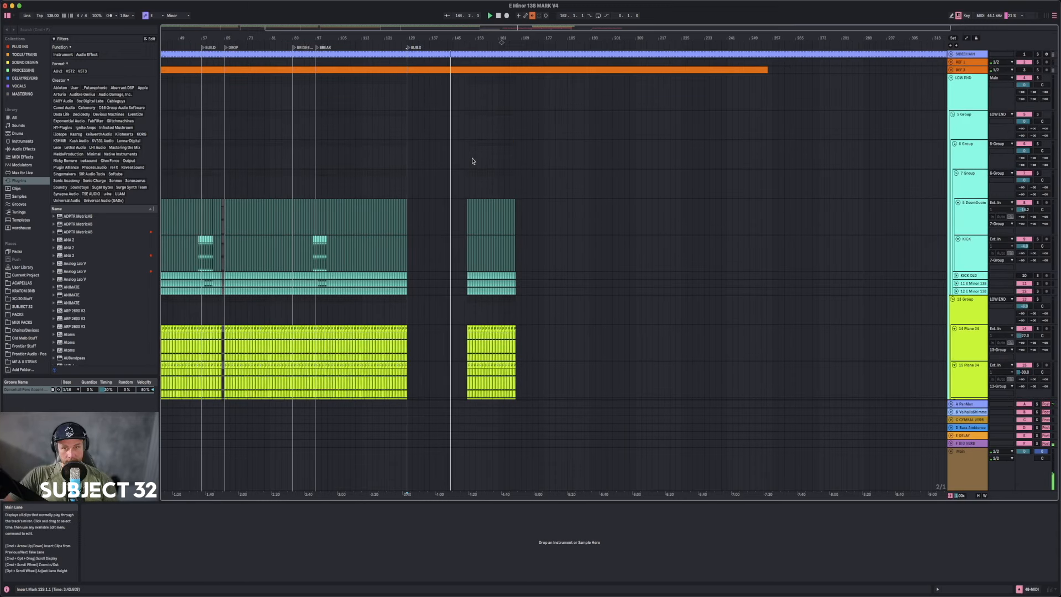
{"action": "scroll", "coordinate": [474, 161], "scroll_direction": "down", "scroll_amount": 10}
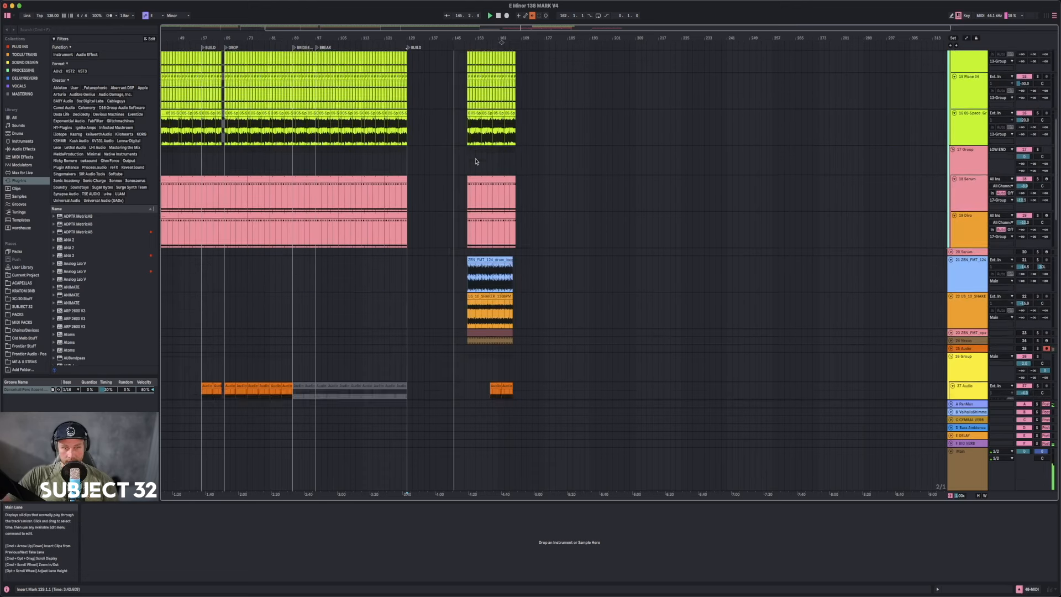
{"action": "scroll", "coordinate": [471, 163], "scroll_direction": "up", "scroll_amount": 10}
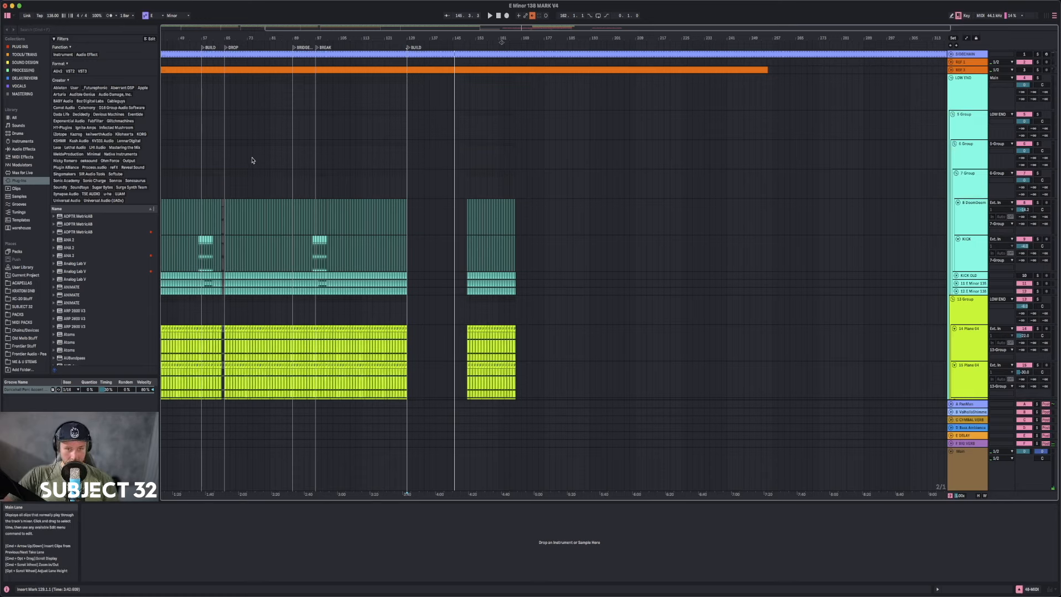
- Play from bar 63 and open the options of the DROP locator at bar 65
{"action": "left_click", "coordinate": [204, 184]}
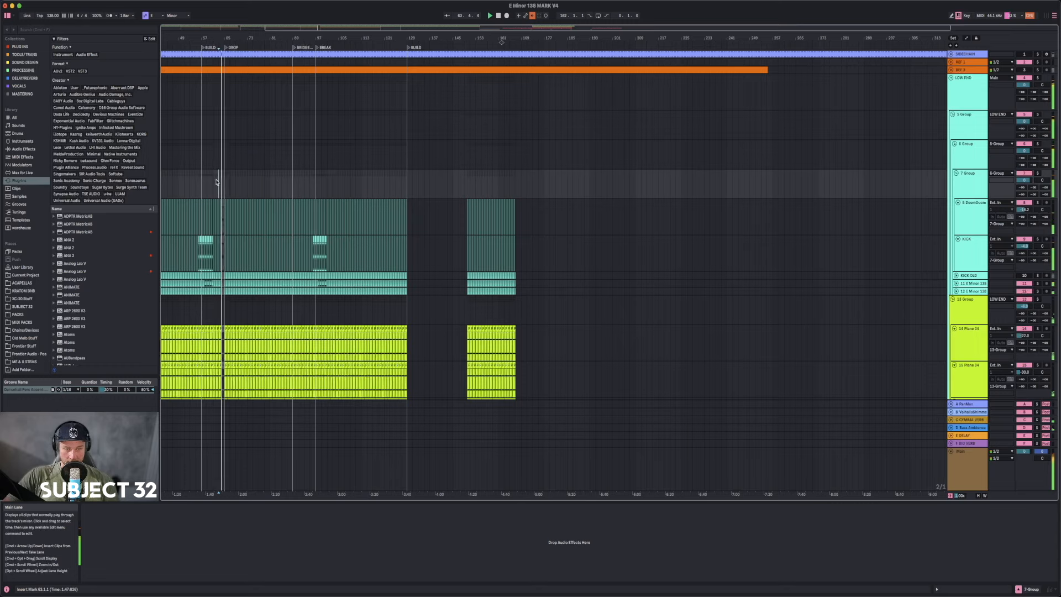
{"action": "left_click_drag", "start_coordinate": [330, 37], "coordinate": [568, 70]}
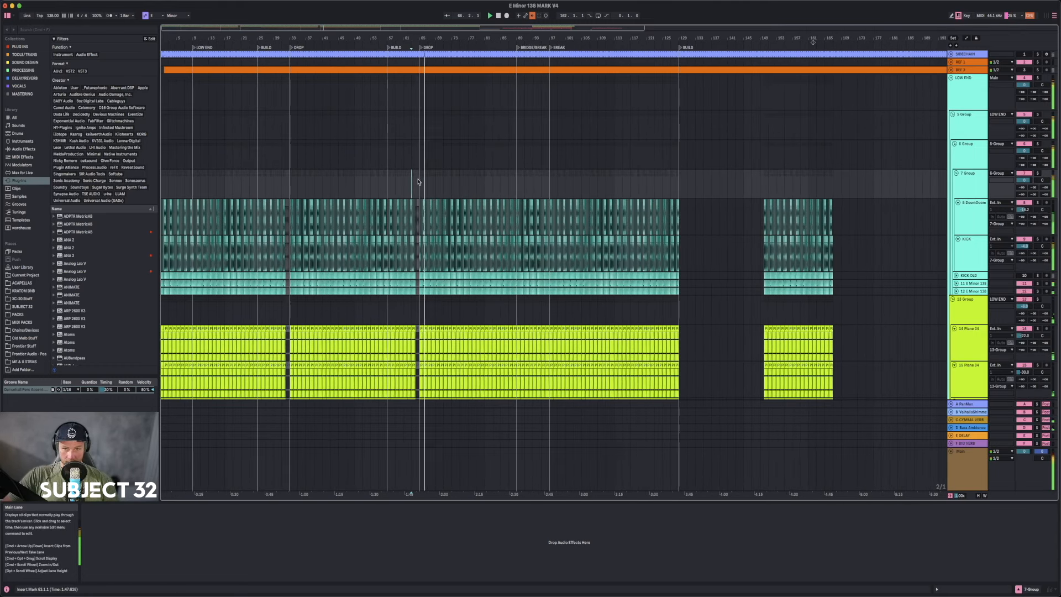
{"action": "right_click", "coordinate": [422, 48]}
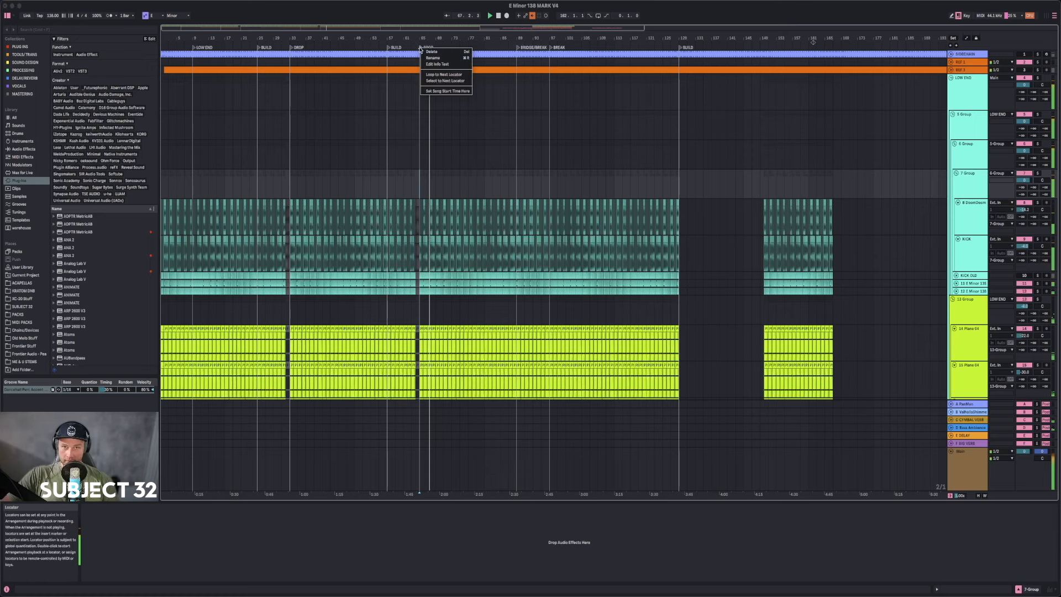
- Rename the locator at bar 65 as DROP/RIDES
{"action": "left_click", "coordinate": [428, 60]}
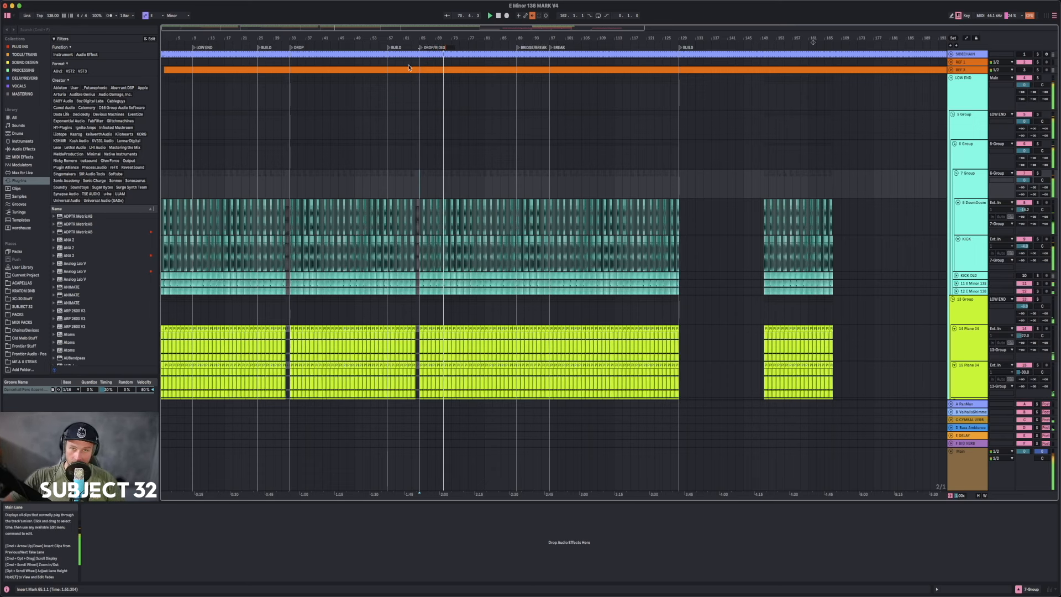
{"action": "left_click", "coordinate": [410, 94]}
- Copy the PLUCK BUSS clips from bar 137 to bar 159 and paste them on the same track at bar 63
{"action": "scroll", "coordinate": [409, 95], "scroll_direction": "down", "scroll_amount": 10}
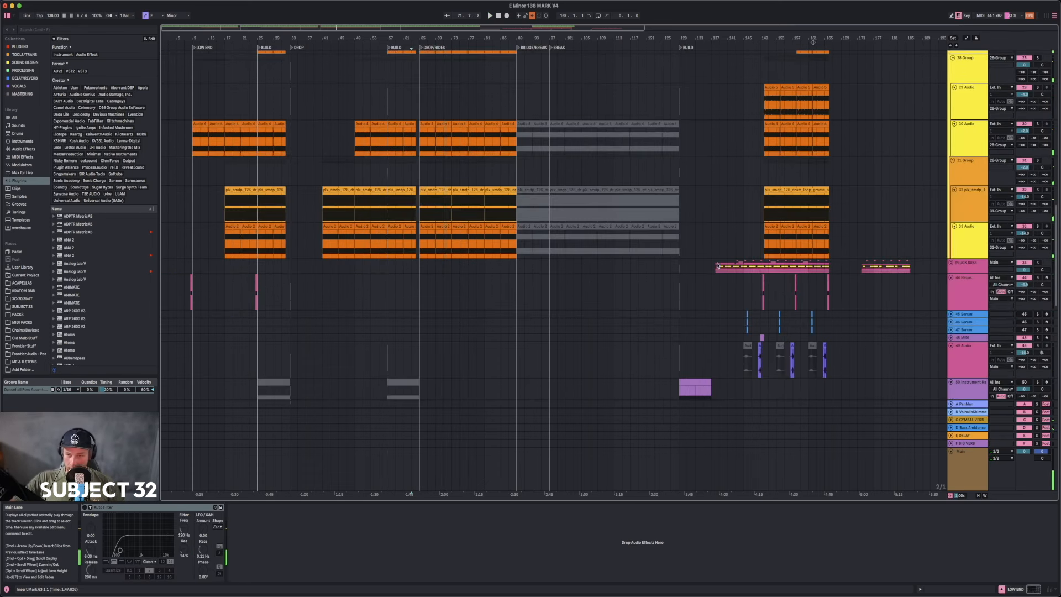
{"action": "left_click", "coordinate": [798, 269]}
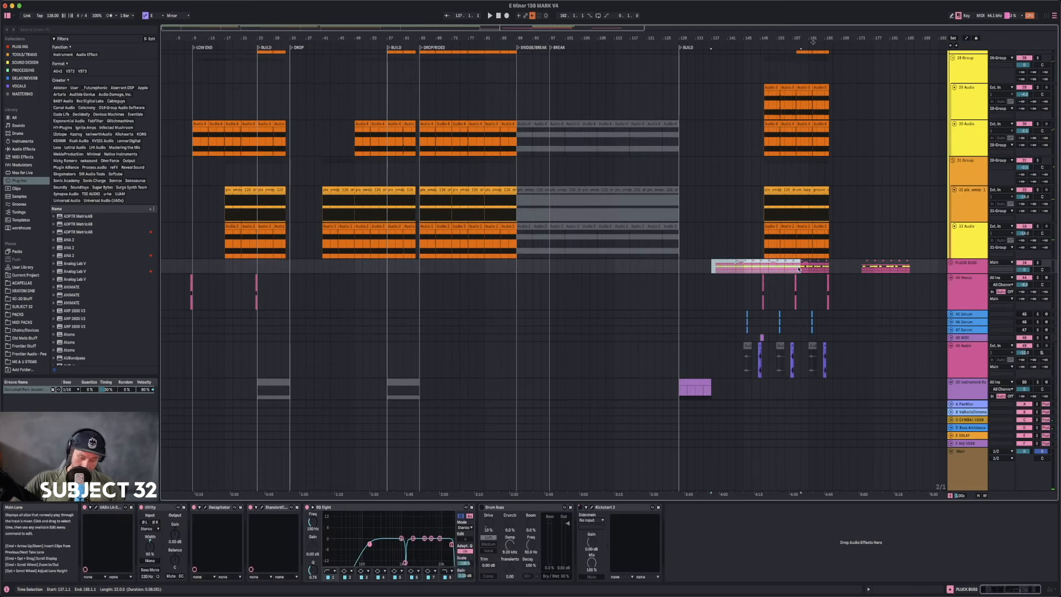
{"action": "left_click", "coordinate": [413, 269]}
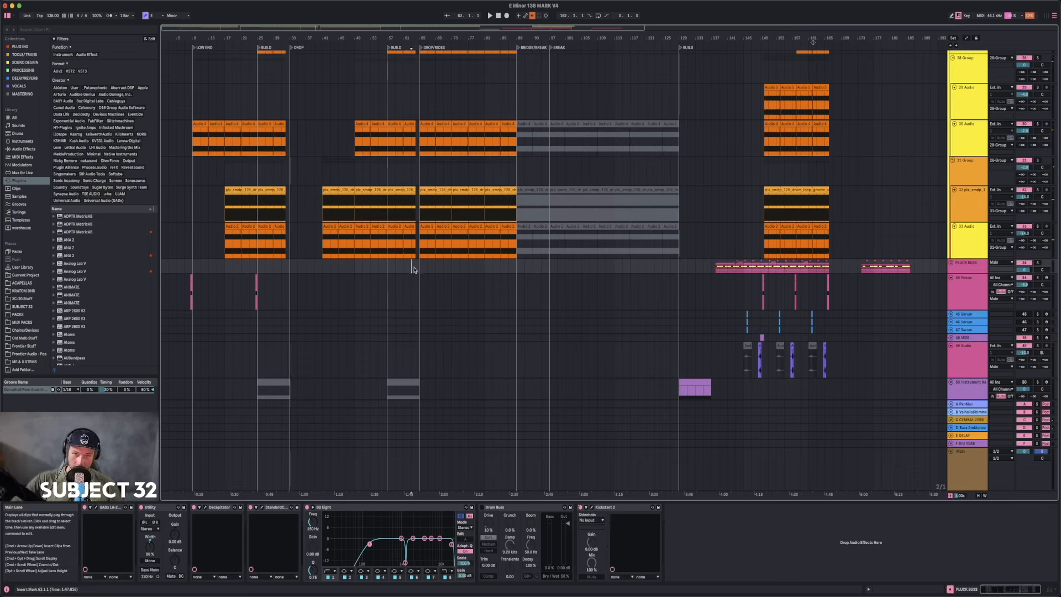
{"action": "key", "text": "super+v"}
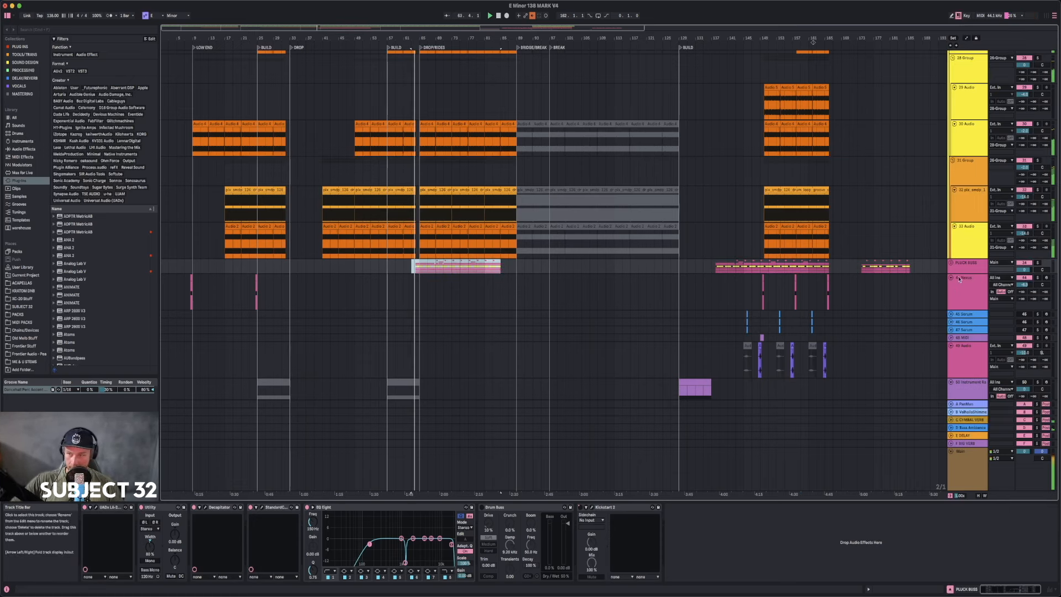
- Unfold the PLUCK BUSS group and shift all the pasted clips one bar later, so they start at the DROP/RIDES locator
{"action": "left_click", "coordinate": [952, 264]}
{"action": "scroll", "coordinate": [457, 280], "scroll_direction": "down", "scroll_amount": 5}
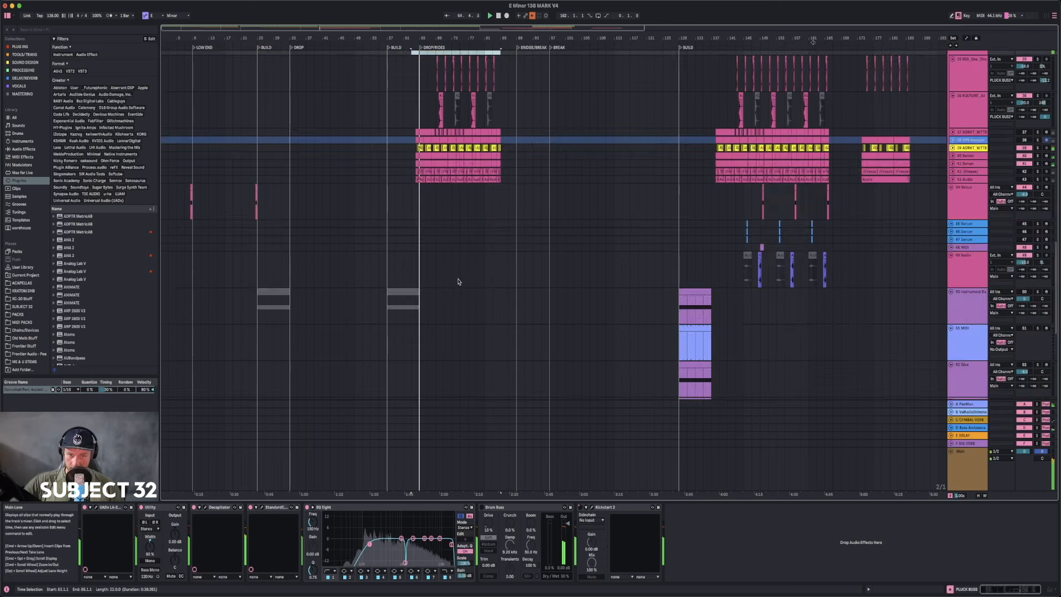
{"action": "scroll", "coordinate": [423, 205], "scroll_direction": "up", "scroll_amount": 10}
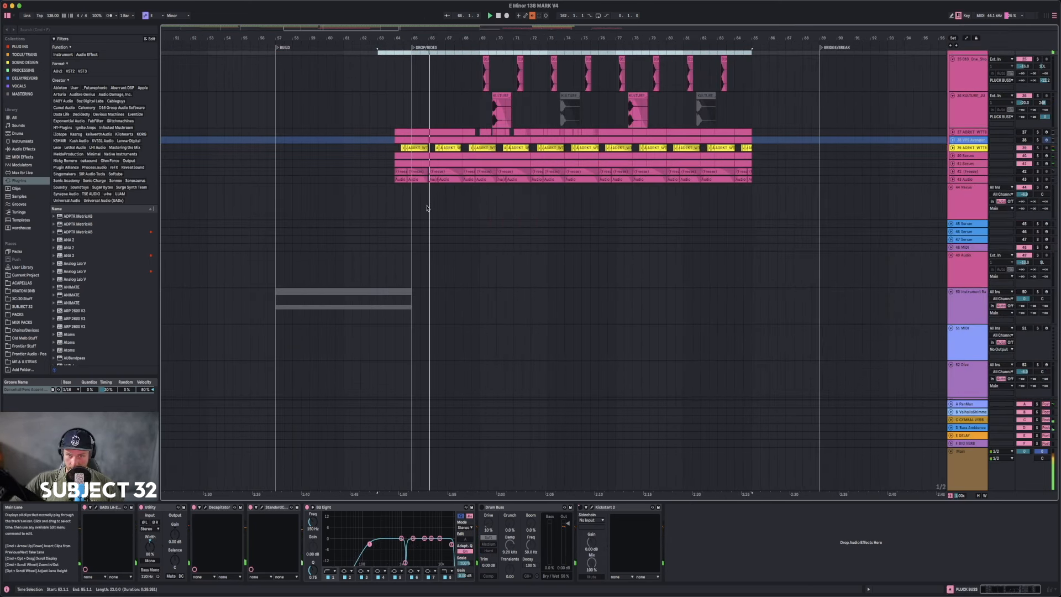
{"action": "scroll", "coordinate": [403, 148], "scroll_direction": "up", "scroll_amount": 5}
{"action": "left_click_drag", "start_coordinate": [396, 133], "coordinate": [753, 284]}
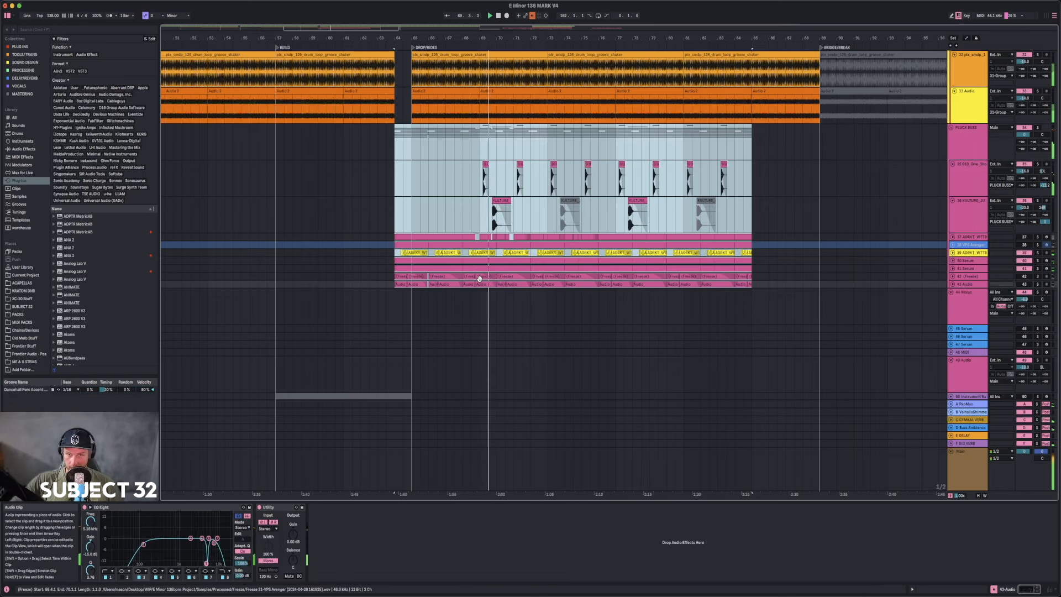
{"action": "left_click_drag", "start_coordinate": [399, 236], "coordinate": [416, 237]}
{"action": "left_click", "coordinate": [395, 213]}
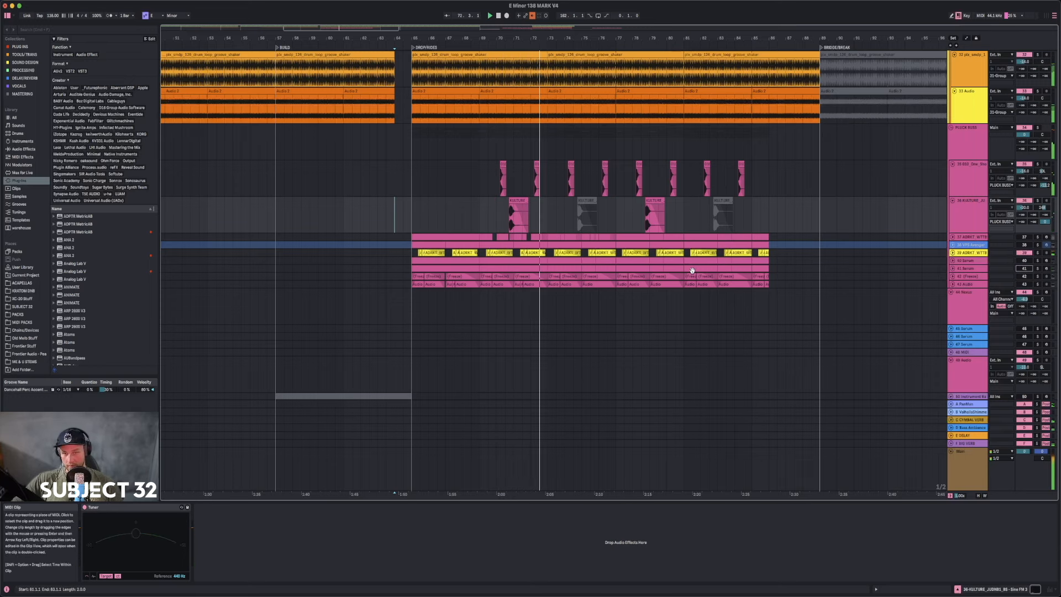
- Play on through the DROP/RIDES section, then audition the first build and drop from bars 23 and 31
{"action": "left_click_drag", "start_coordinate": [604, 39], "coordinate": [492, 38]}
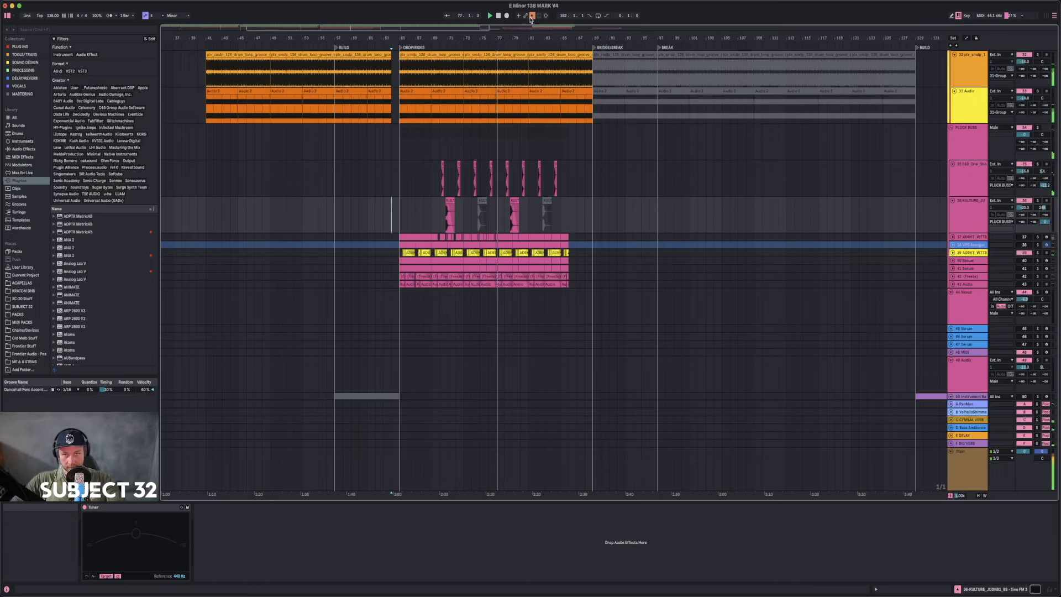
{"action": "scroll", "coordinate": [547, 132], "scroll_direction": "up", "scroll_amount": 10}
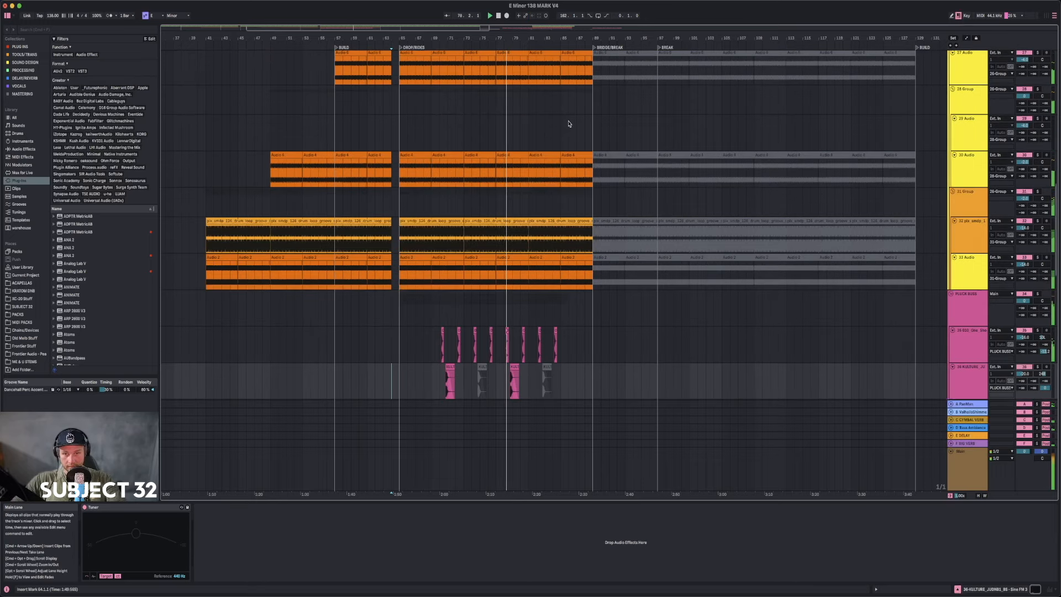
{"action": "scroll", "coordinate": [567, 124], "scroll_direction": "up", "scroll_amount": 3}
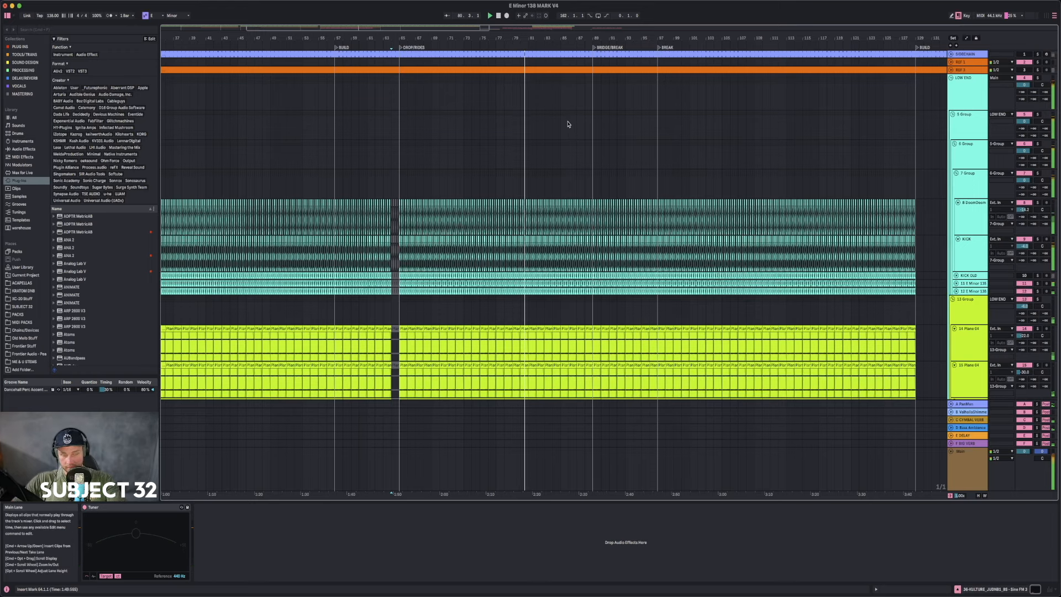
{"action": "left_click_drag", "start_coordinate": [481, 38], "coordinate": [389, 47]}
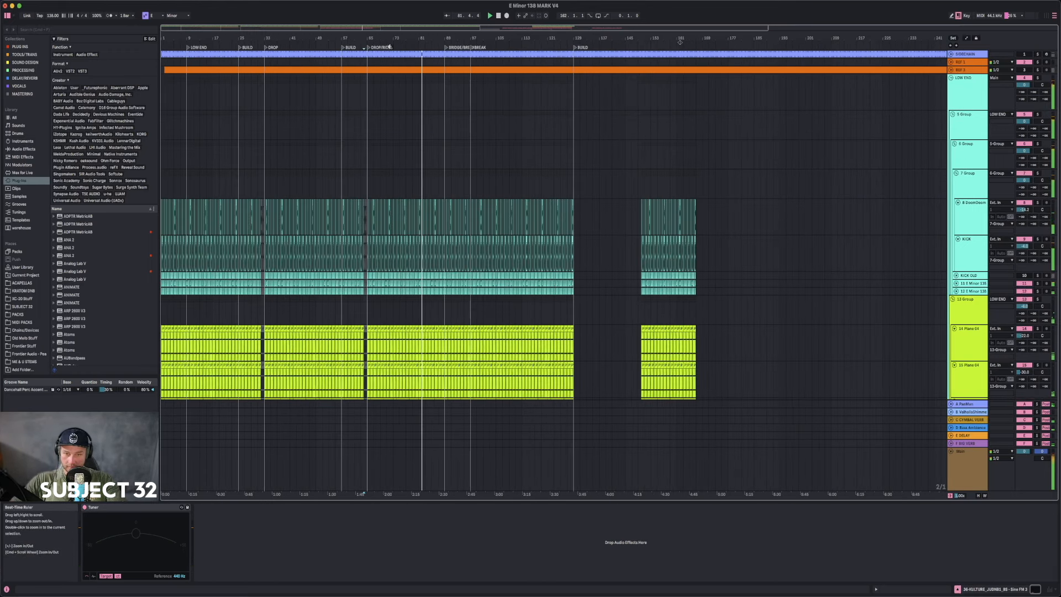
{"action": "left_click", "coordinate": [216, 313]}
{"action": "left_click", "coordinate": [232, 312]}
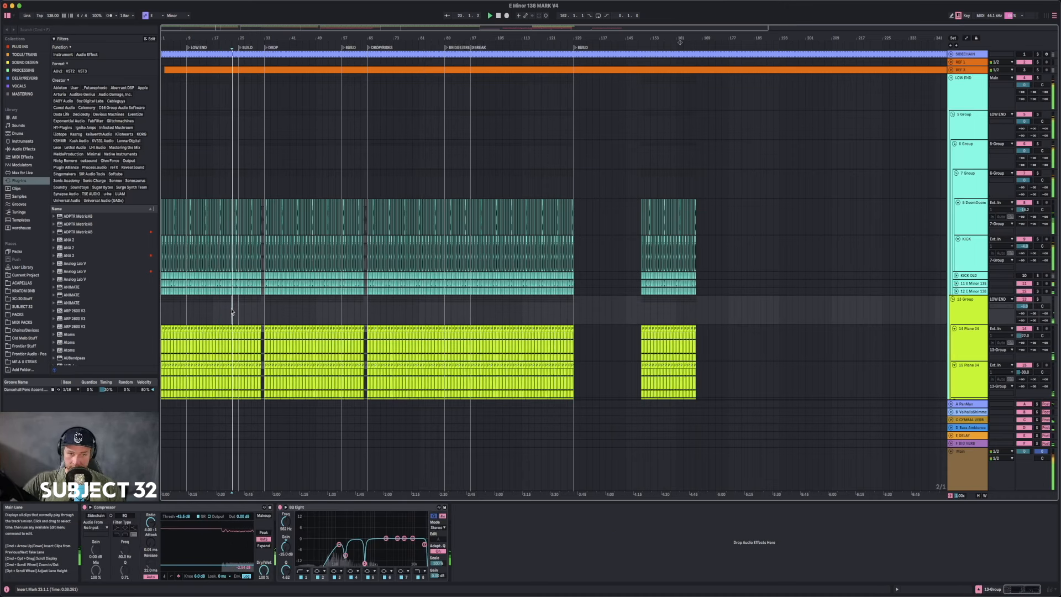
{"action": "left_click", "coordinate": [257, 310]}
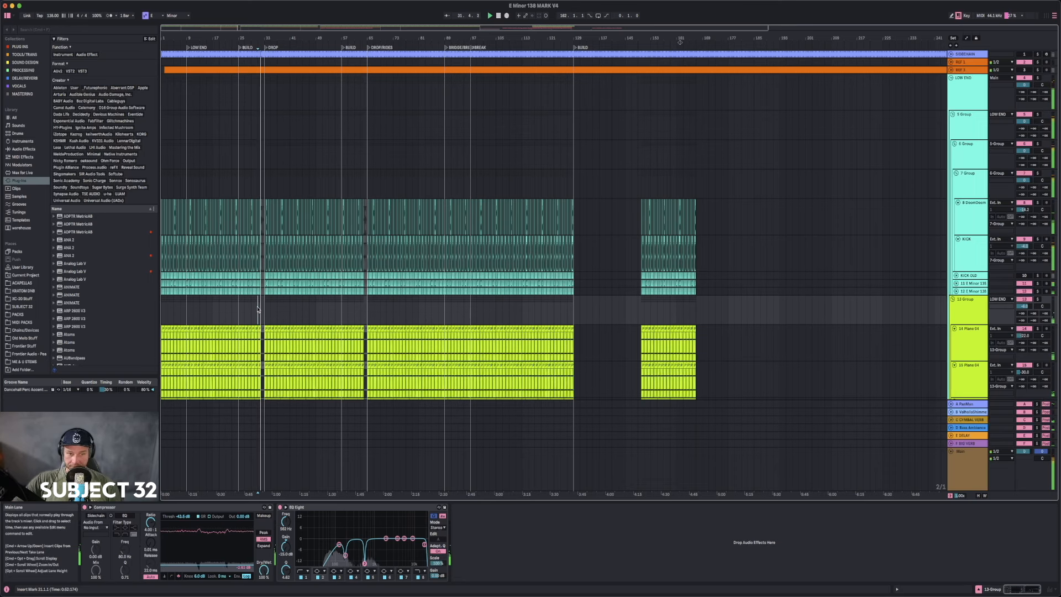
- Look through the lower tracks of the arrangement and play the last BUILD section from bar 129
{"action": "scroll", "coordinate": [258, 312], "scroll_direction": "down", "scroll_amount": 10}
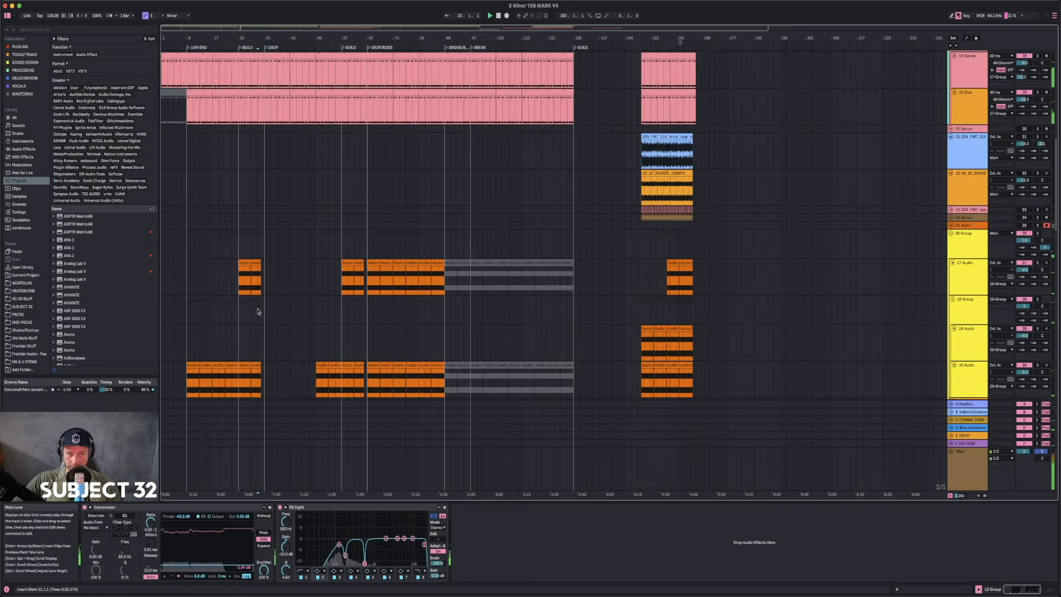
{"action": "scroll", "coordinate": [258, 312], "scroll_direction": "down", "scroll_amount": 10}
{"action": "scroll", "coordinate": [258, 312], "scroll_direction": "down", "scroll_amount": 10}
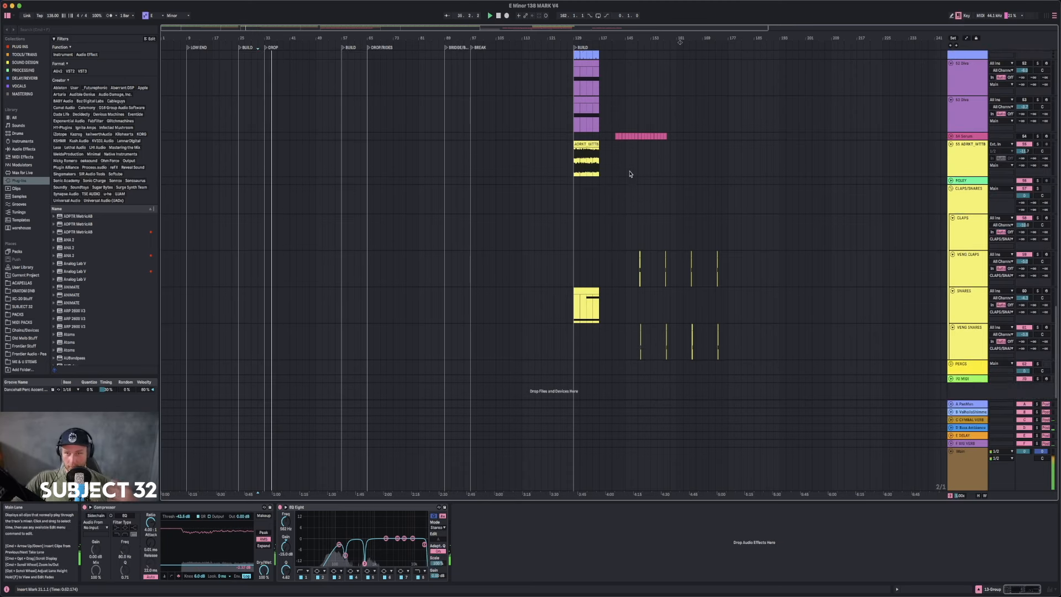
{"action": "scroll", "coordinate": [661, 160], "scroll_direction": "up", "scroll_amount": 3}
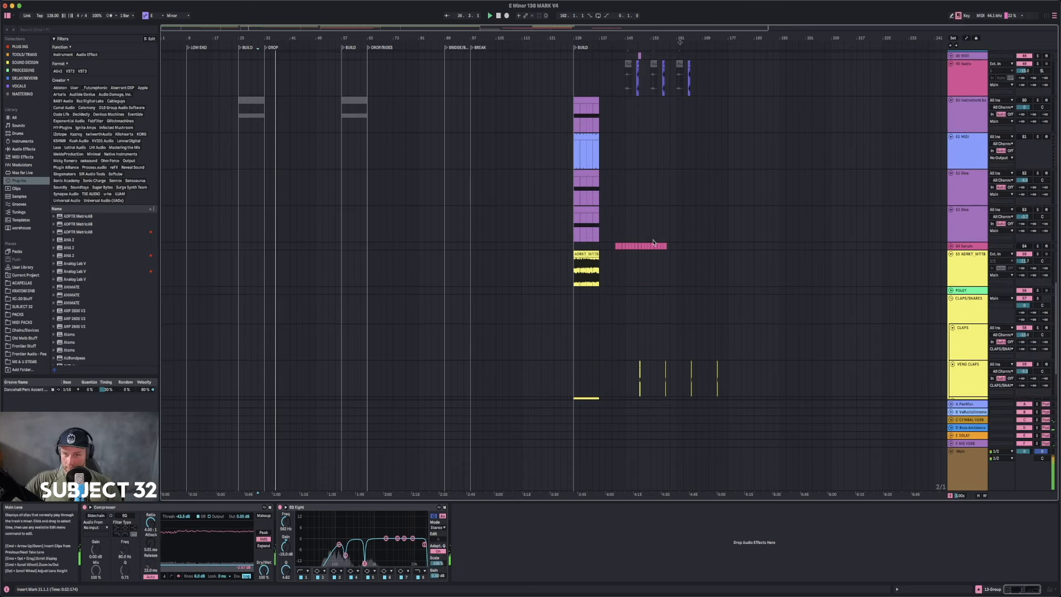
{"action": "scroll", "coordinate": [697, 207], "scroll_direction": "up", "scroll_amount": 5}
{"action": "scroll", "coordinate": [695, 208], "scroll_direction": "down", "scroll_amount": 3}
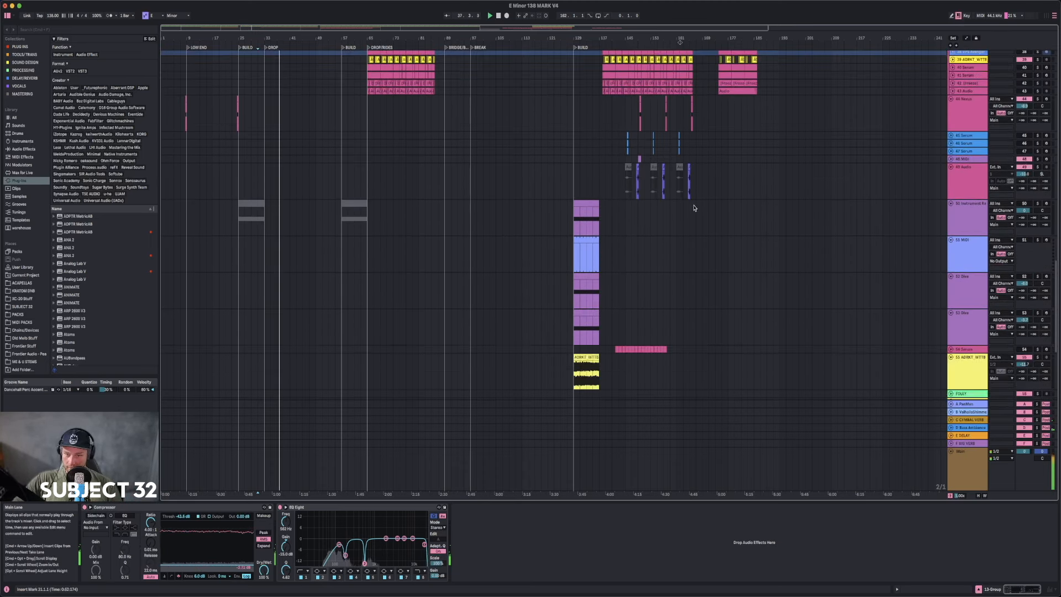
{"action": "left_click", "coordinate": [571, 223]}
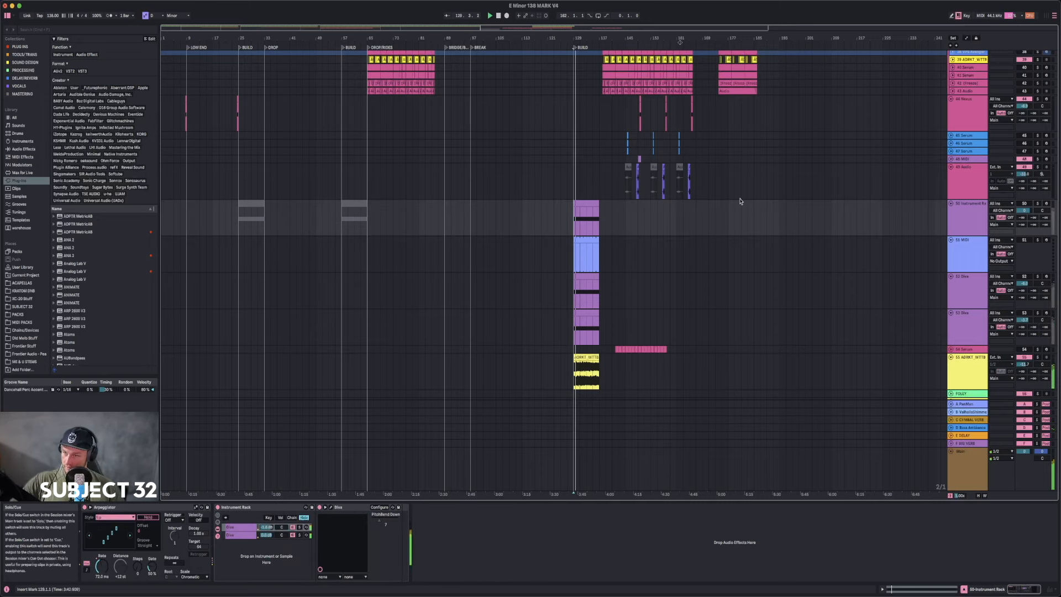
- Start playback at bar 137 and fold the LOW END group
{"action": "scroll", "coordinate": [635, 174], "scroll_direction": "up", "scroll_amount": 4}
{"action": "scroll", "coordinate": [619, 182], "scroll_direction": "up", "scroll_amount": 10}
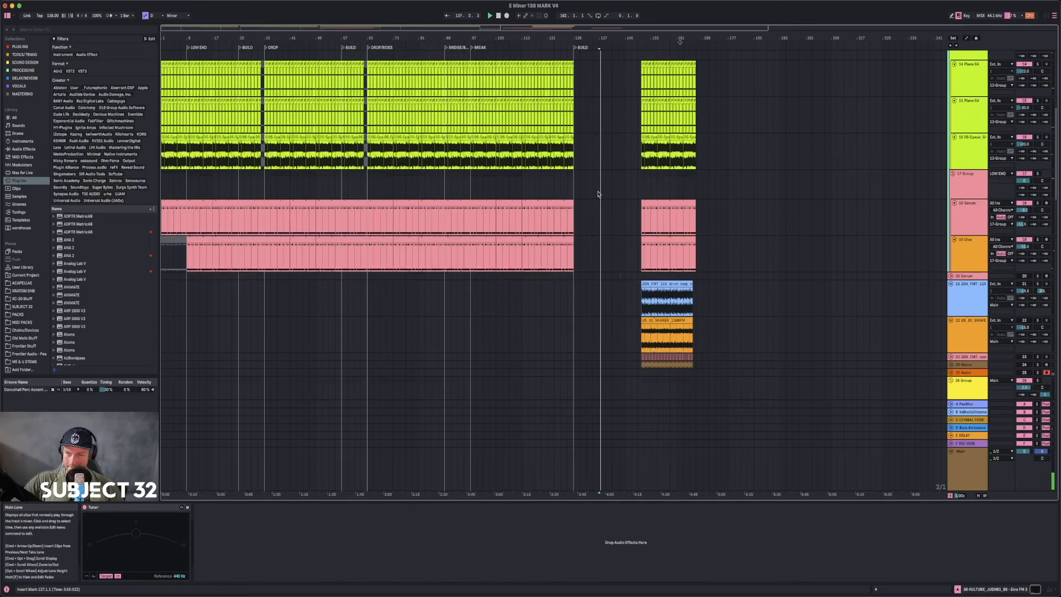
{"action": "left_click", "coordinate": [600, 194]}
{"action": "scroll", "coordinate": [599, 195], "scroll_direction": "up", "scroll_amount": 5}
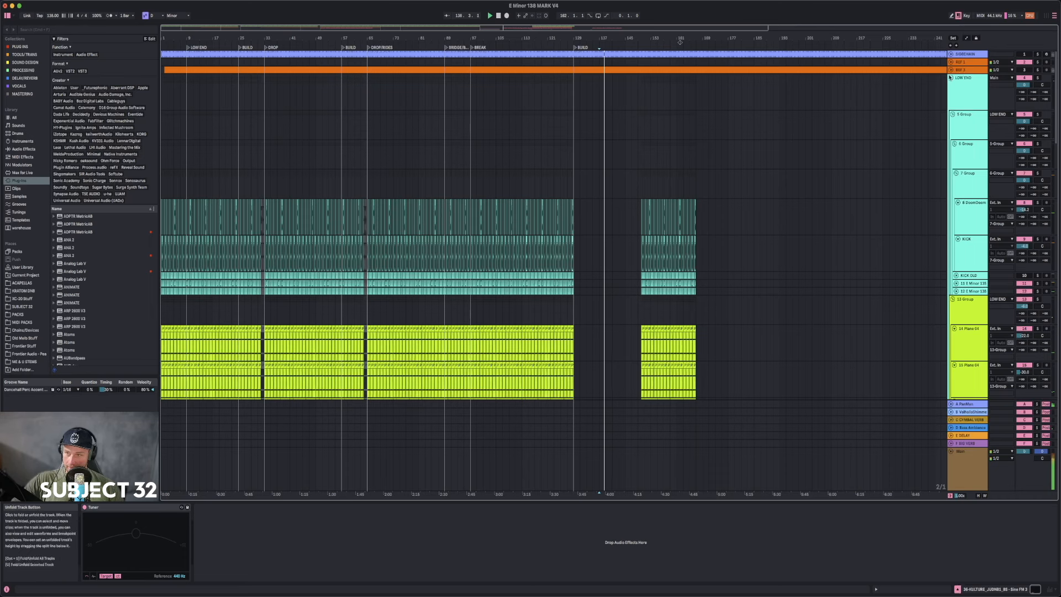
{"action": "left_click", "coordinate": [950, 79]}
- Play the section from bar 145 and examine the pluck, effects and clap tracks sounding there
{"action": "scroll", "coordinate": [596, 281], "scroll_direction": "down", "scroll_amount": 8}
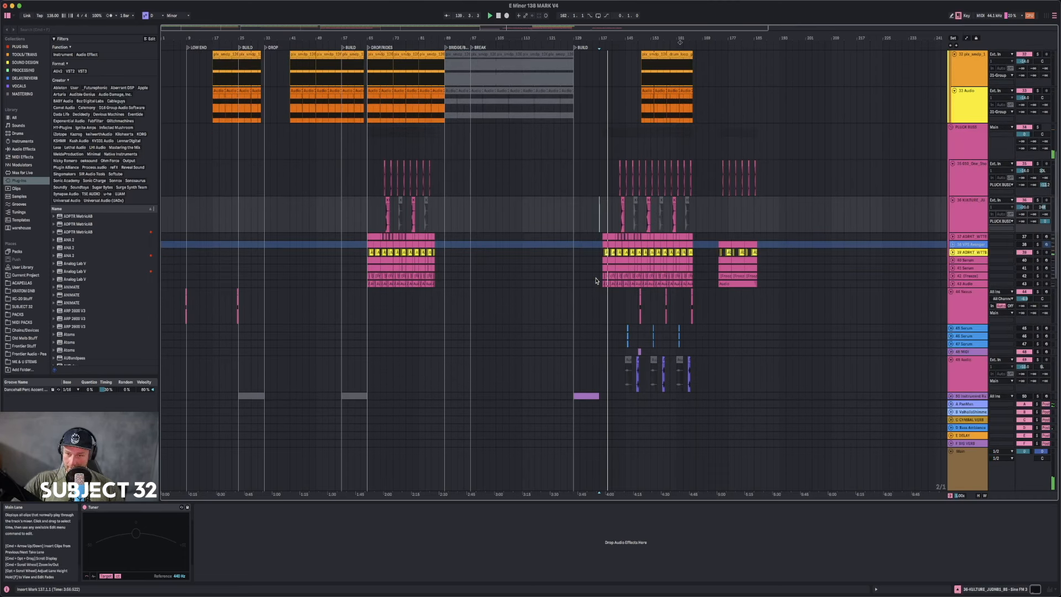
{"action": "scroll", "coordinate": [632, 303], "scroll_direction": "down", "scroll_amount": 5}
{"action": "left_click", "coordinate": [626, 247]}
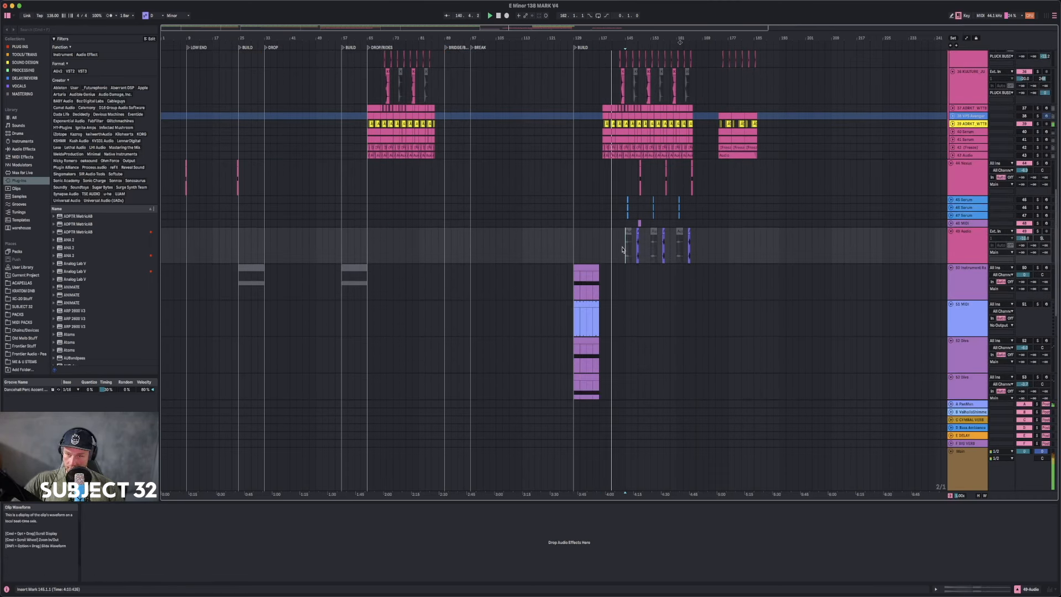
{"action": "key", "text": "space"}
{"action": "key", "text": "space"}
{"action": "left_click_drag", "start_coordinate": [630, 38], "coordinate": [538, 125]}
{"action": "scroll", "coordinate": [531, 144], "scroll_direction": "up", "scroll_amount": 5}
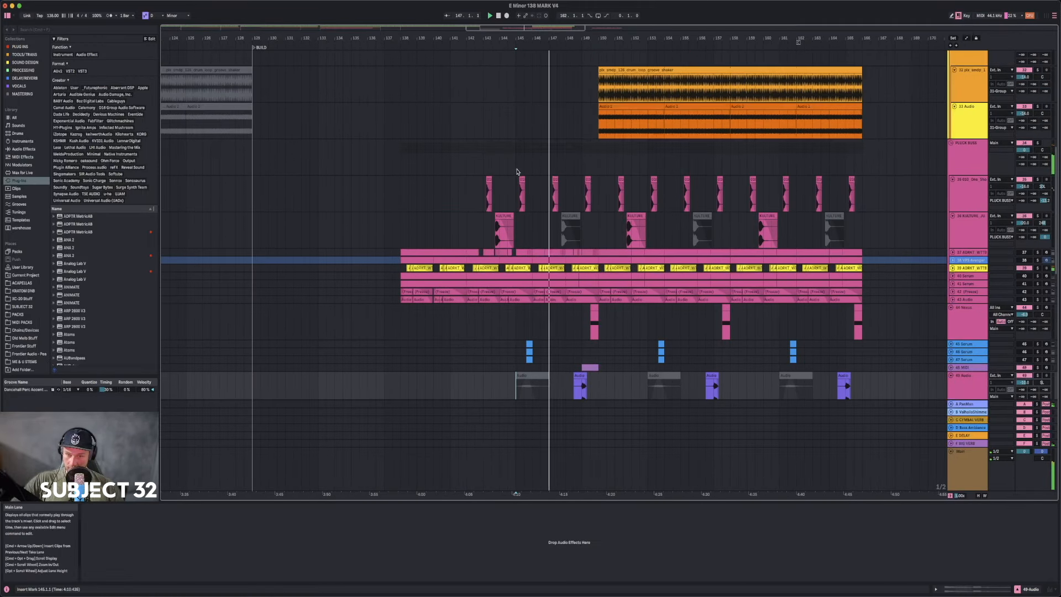
{"action": "scroll", "coordinate": [517, 171], "scroll_direction": "down", "scroll_amount": 10}
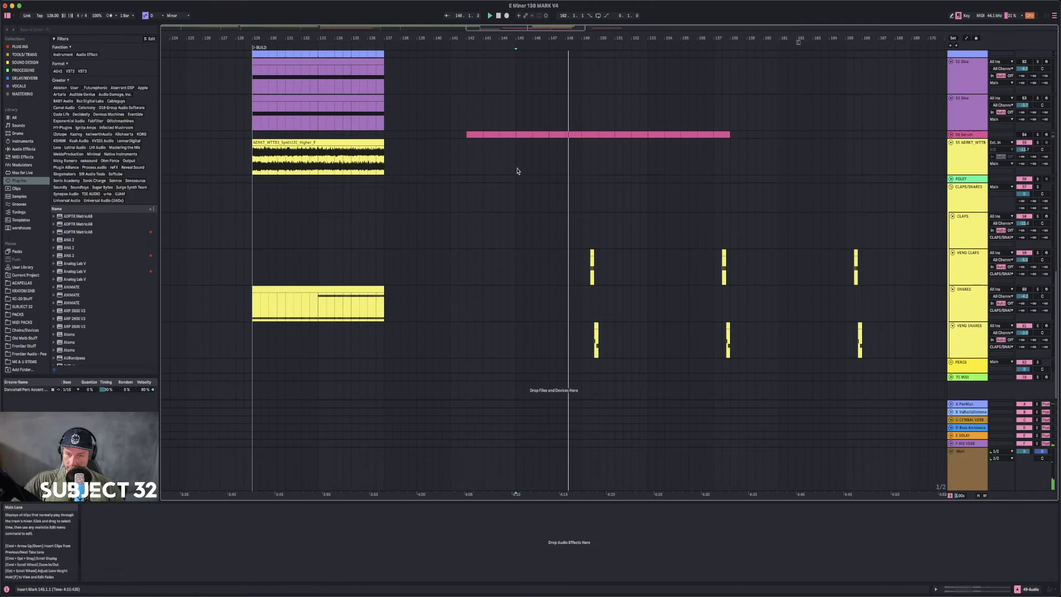
{"action": "scroll", "coordinate": [517, 170], "scroll_direction": "up", "scroll_amount": 5}
{"action": "scroll", "coordinate": [537, 176], "scroll_direction": "down", "scroll_amount": 2}
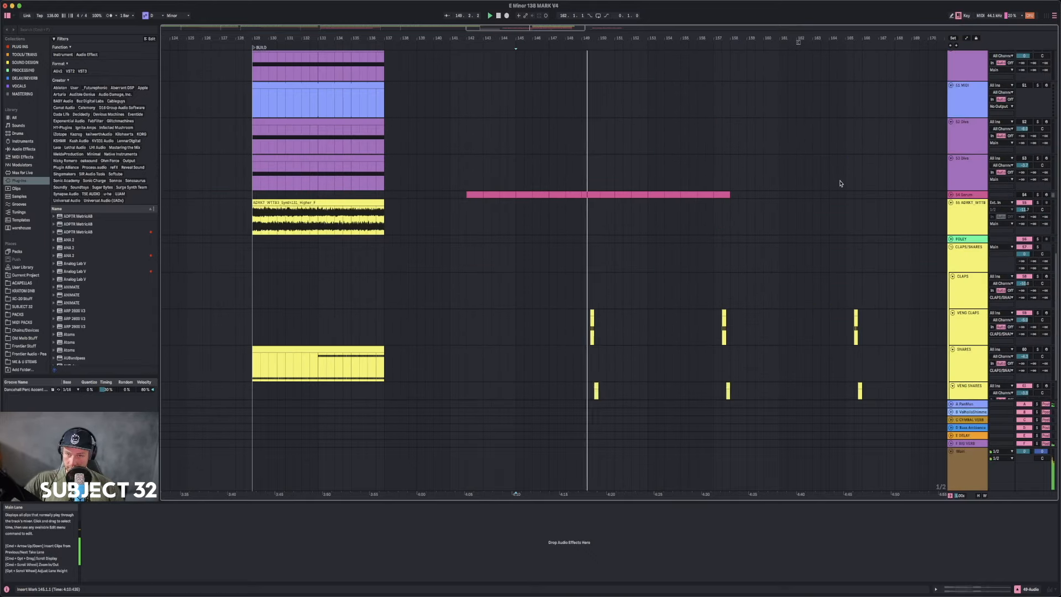
- Mute the 54 Serum track and briefly unfold it to inspect its clip
{"action": "left_click", "coordinate": [1025, 195]}
{"action": "left_click", "coordinate": [951, 195]}
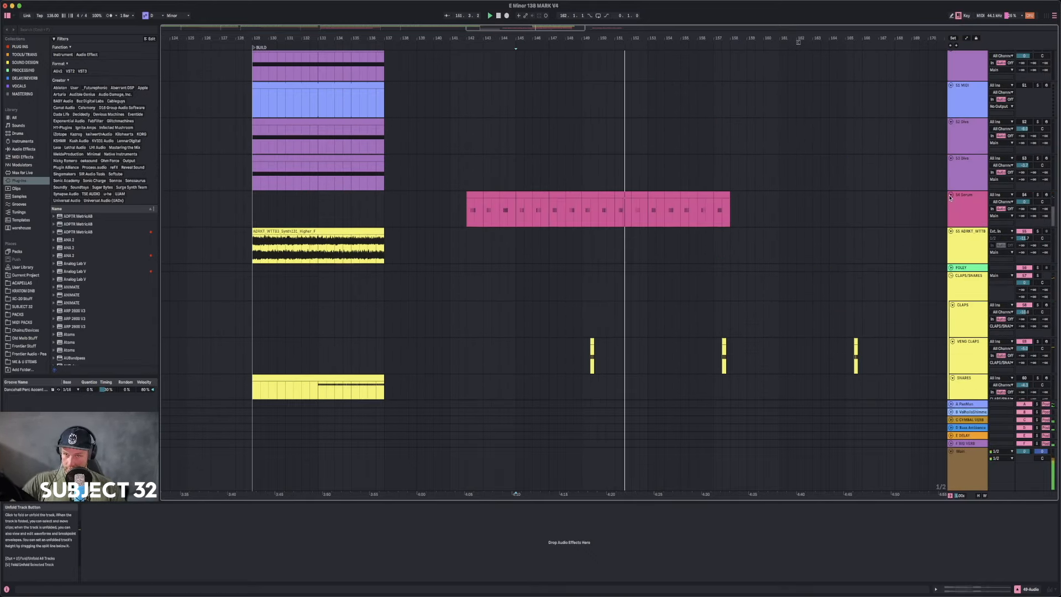
{"action": "left_click", "coordinate": [951, 194]}
- Show the whole arrangement and audition it from bar 69 and from the second BUILD at bar 57
{"action": "scroll", "coordinate": [851, 186], "scroll_direction": "up", "scroll_amount": 5}
{"action": "scroll", "coordinate": [839, 182], "scroll_direction": "down", "scroll_amount": 6}
{"action": "scroll", "coordinate": [839, 181], "scroll_direction": "up", "scroll_amount": 15}
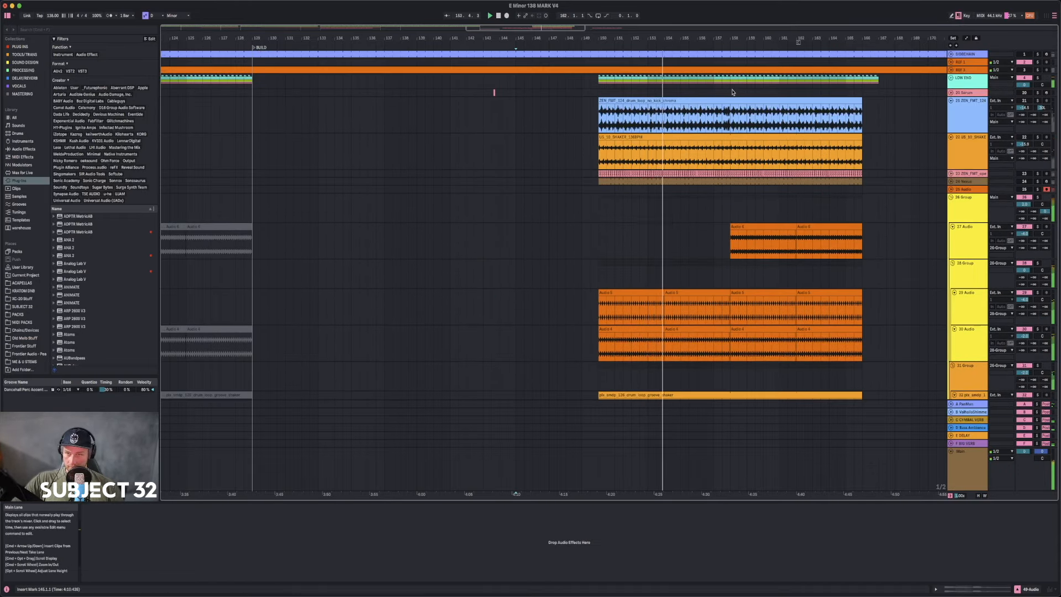
{"action": "key", "text": "w"}
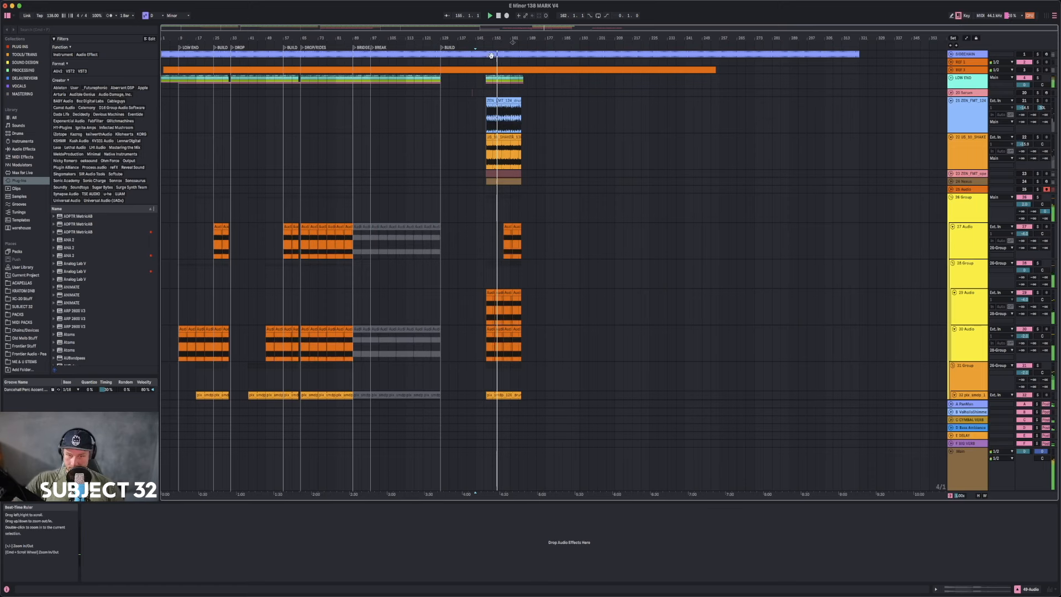
{"action": "left_click", "coordinate": [311, 206]}
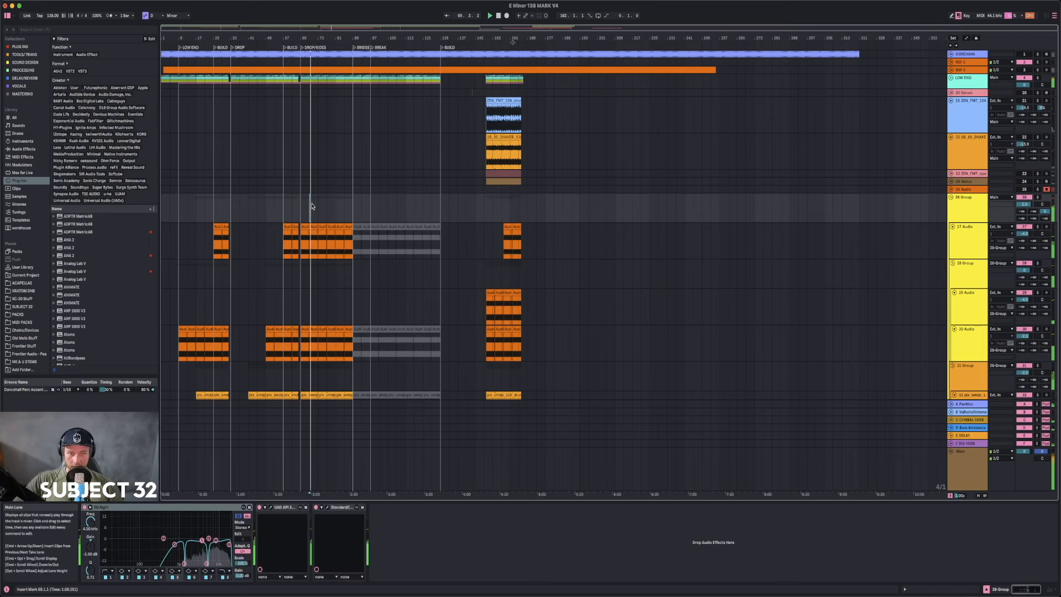
{"action": "left_click", "coordinate": [286, 211]}
- Add an Auto Filter from the audio effects to the yellow ADRKT synth audio track (39)
{"action": "scroll", "coordinate": [290, 213], "scroll_direction": "down", "scroll_amount": 10}
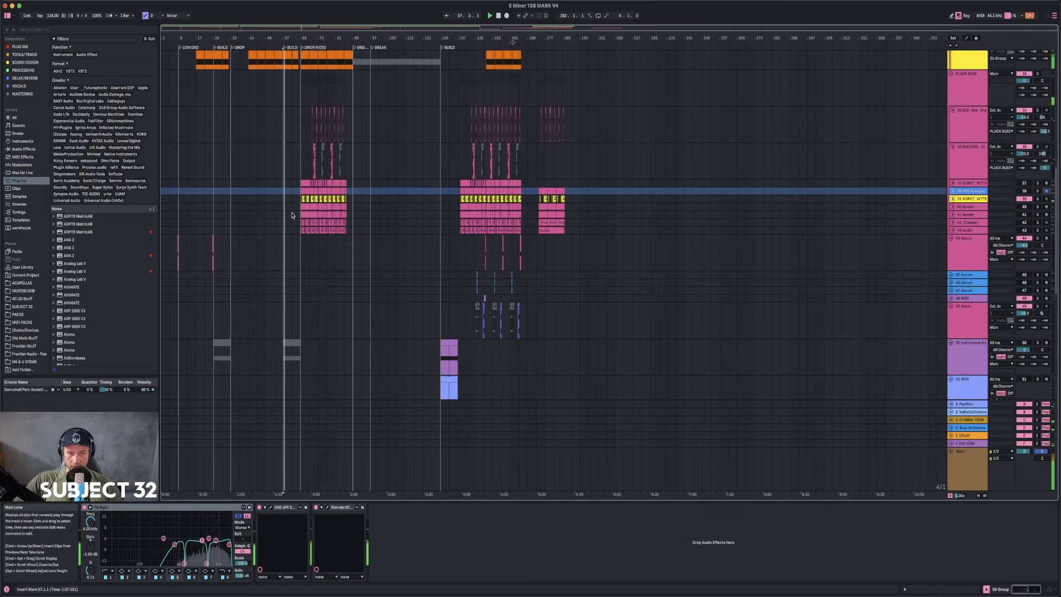
{"action": "left_click", "coordinate": [294, 199]}
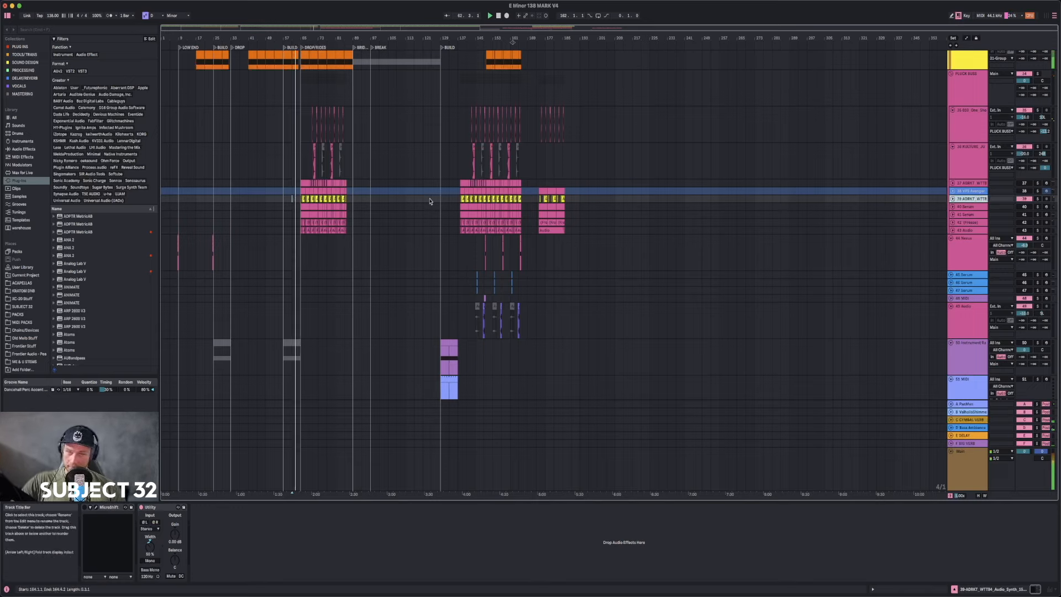
{"action": "left_click", "coordinate": [23, 150]}
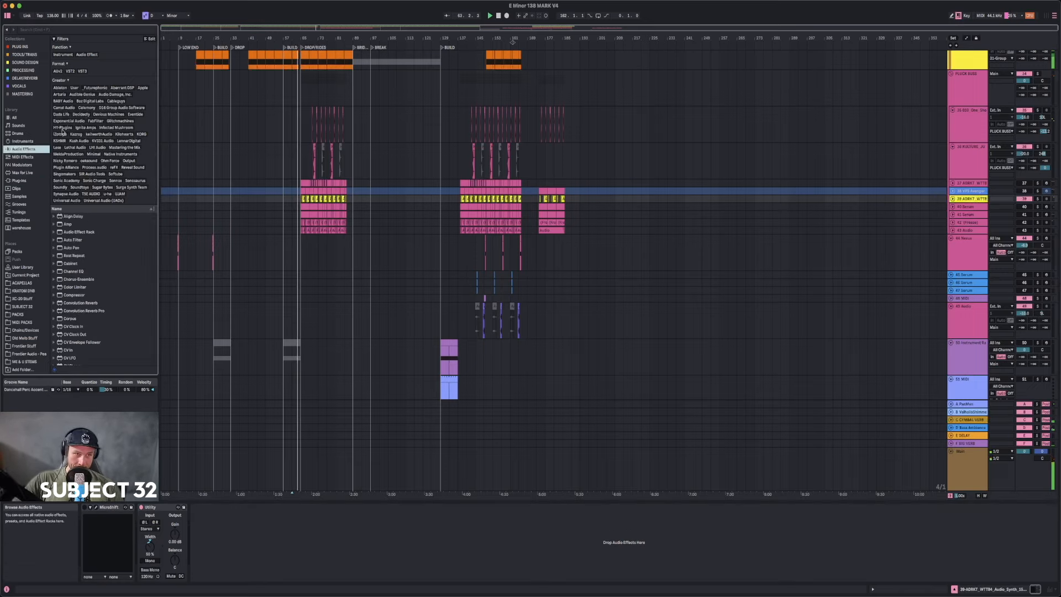
{"action": "left_click", "coordinate": [75, 240]}
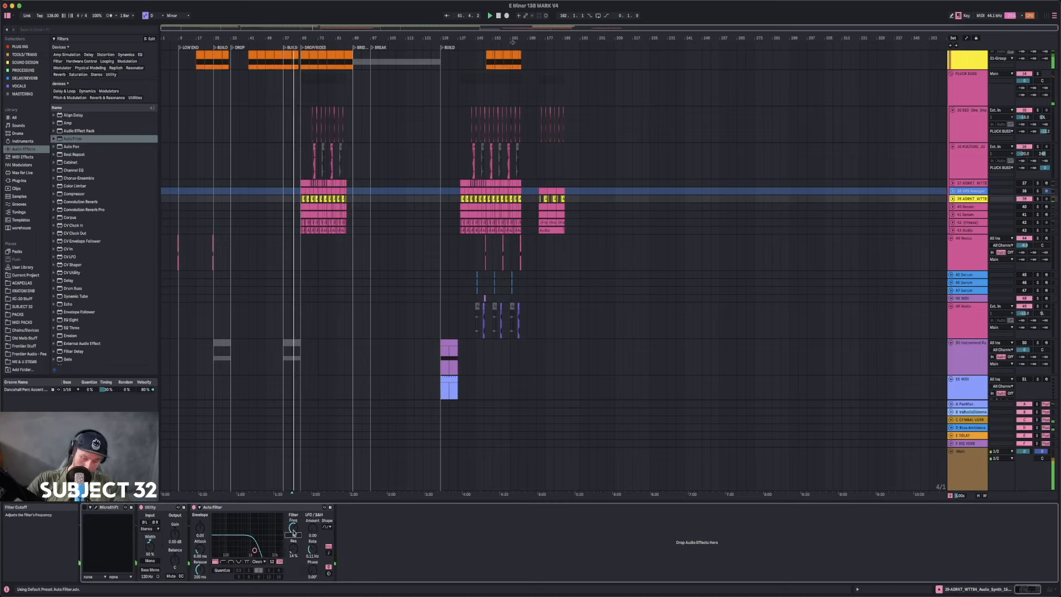
- Raise the Auto Filter cutoff on ADRKT synth track 39 and audition it with the PLUCK BUSS group soloed
{"action": "left_click_drag", "start_coordinate": [293, 532], "coordinate": [294, 528]}
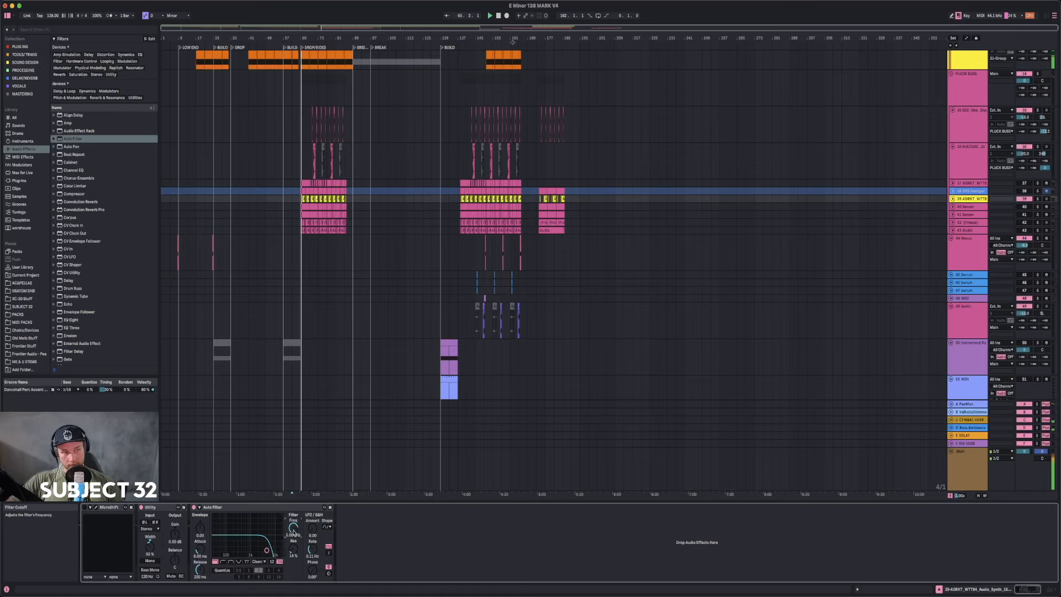
{"action": "left_click", "coordinate": [964, 200]}
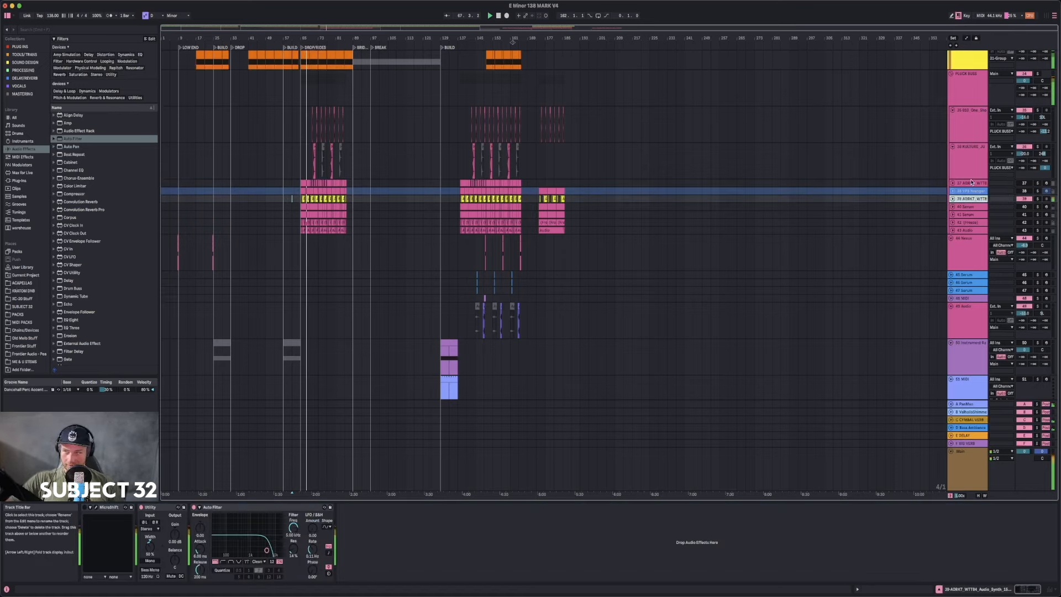
{"action": "left_click", "coordinate": [1036, 73]}
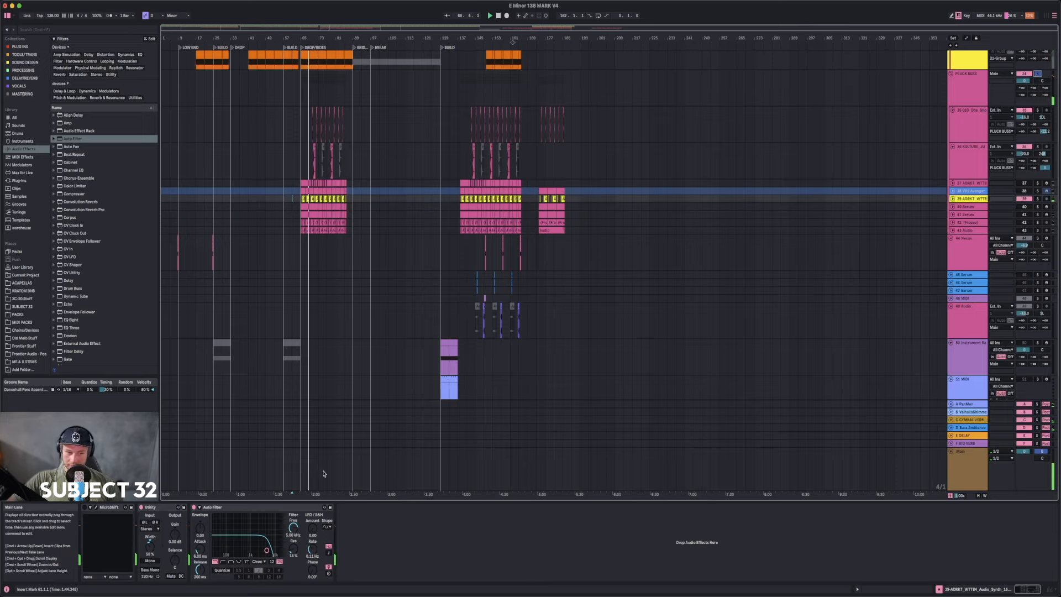
{"action": "left_click", "coordinate": [964, 199]}
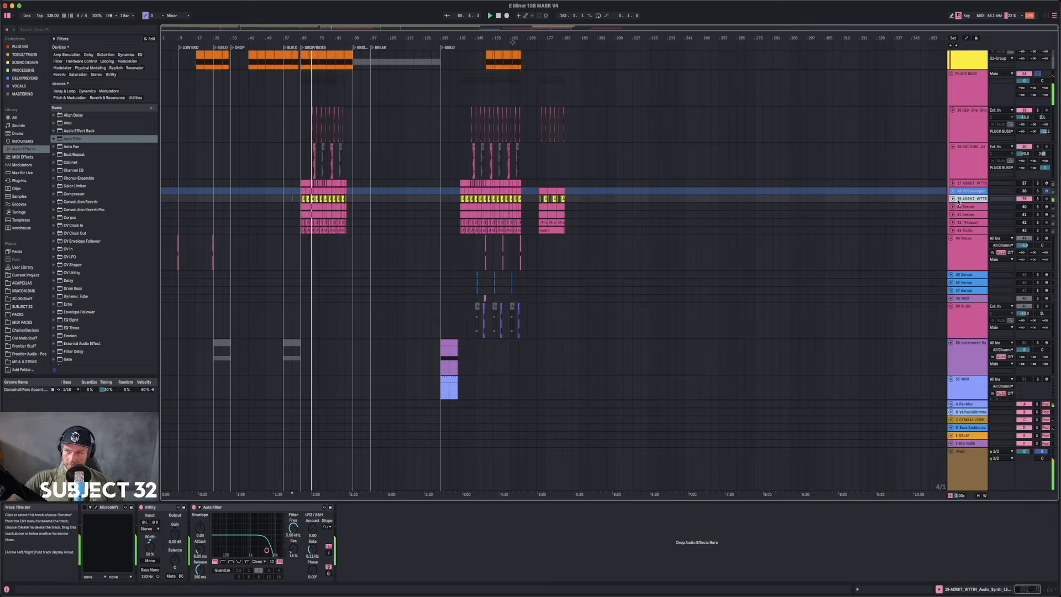
{"action": "key", "text": "space"}
{"action": "key", "text": "space"}
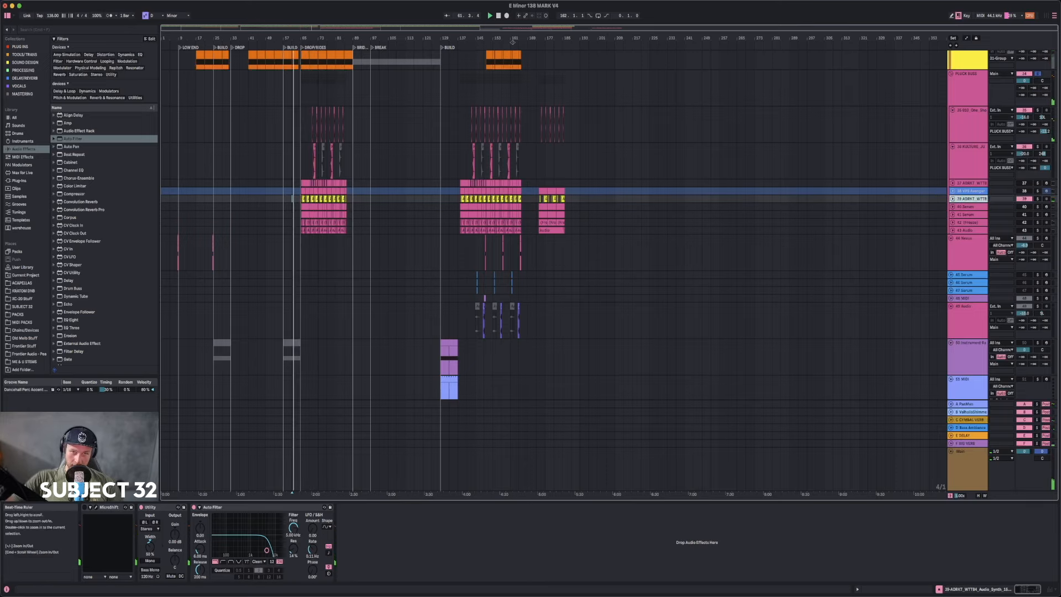
- Lower the Auto Filter's cutoff, resonance to 0% and slope to 12 dB, comparing the filter on and off from bar 65
{"action": "scroll", "coordinate": [312, 265], "scroll_direction": "up", "scroll_amount": 5}
{"action": "left_click", "coordinate": [308, 212]}
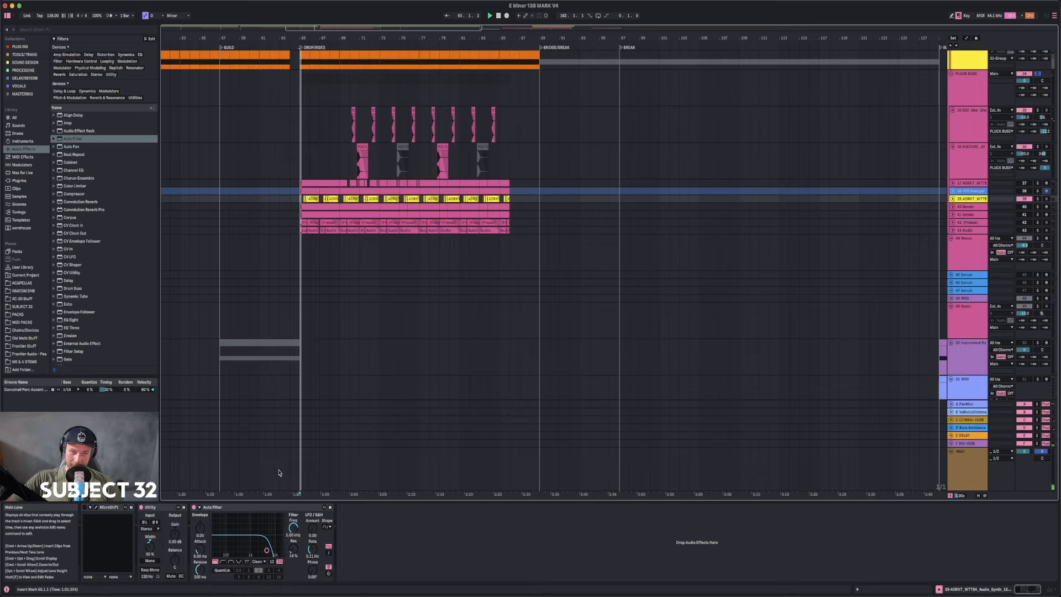
{"action": "left_click_drag", "start_coordinate": [267, 550], "coordinate": [258, 555]}
{"action": "left_click", "coordinate": [271, 562]}
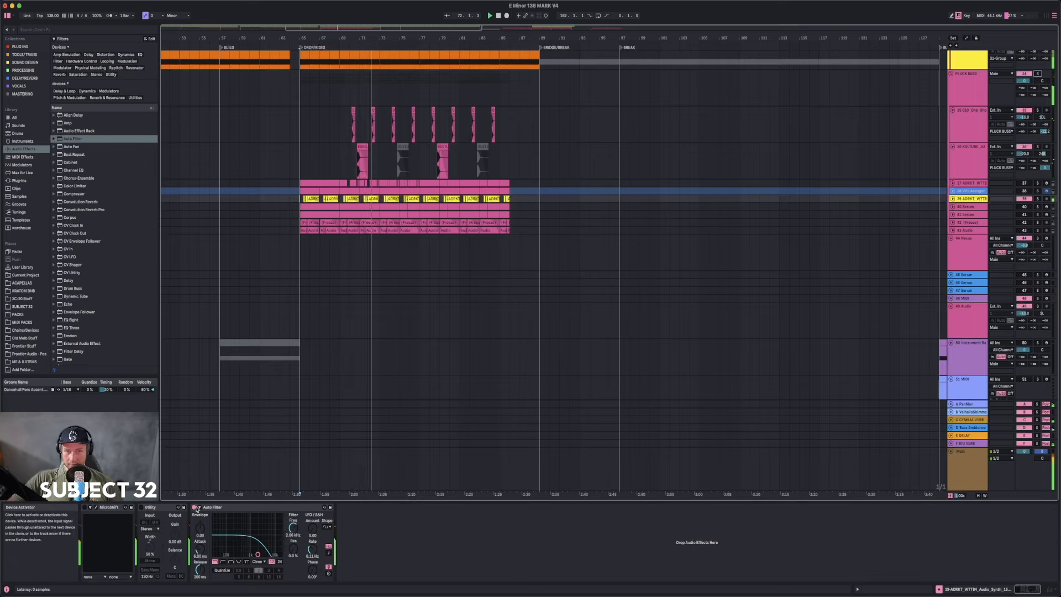
{"action": "left_click", "coordinate": [194, 507]}
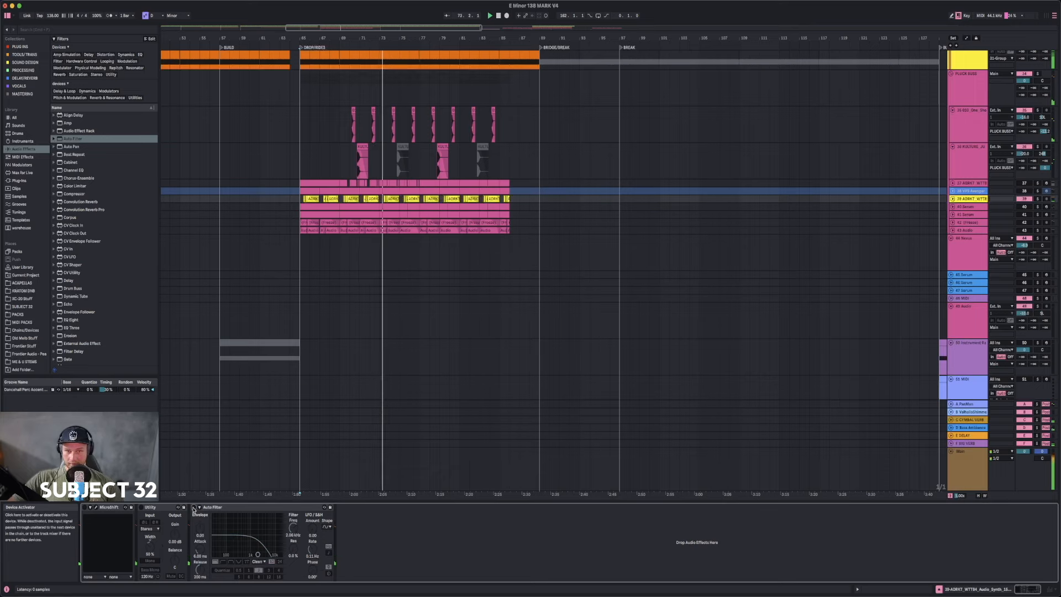
{"action": "left_click", "coordinate": [194, 508]}
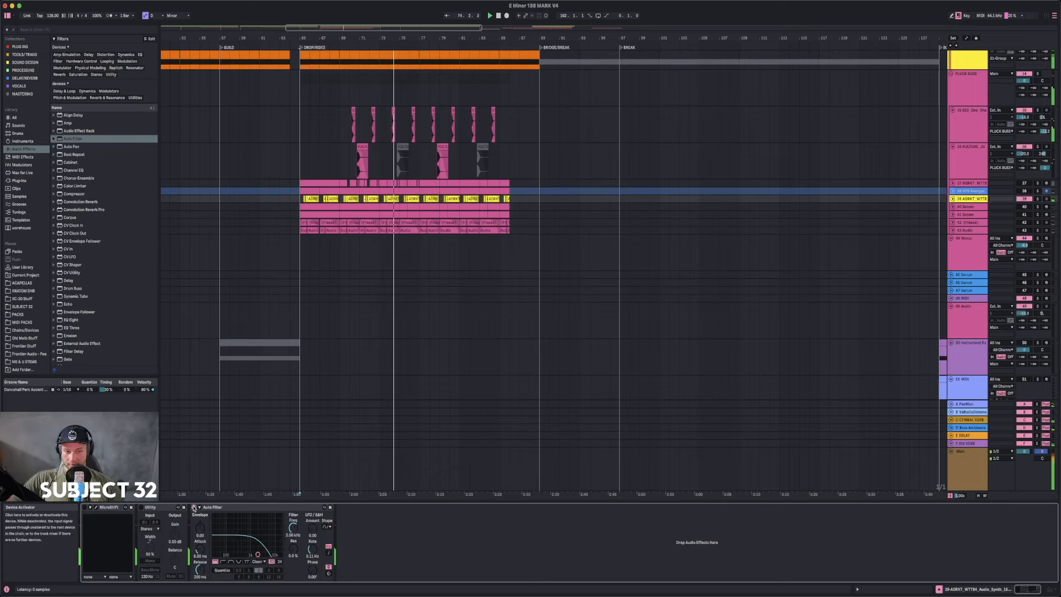
- Fold the PLUCK BUSS group and show the whole arrangement
{"action": "scroll", "coordinate": [834, 195], "scroll_direction": "up", "scroll_amount": 8}
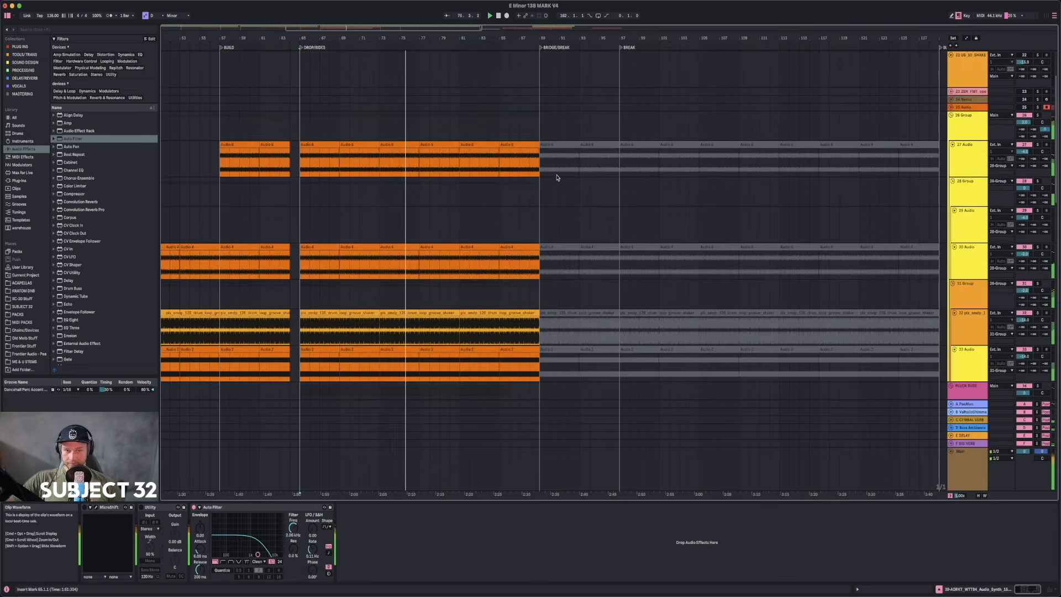
{"action": "scroll", "coordinate": [554, 177], "scroll_direction": "down", "scroll_amount": 4}
{"action": "left_click", "coordinate": [1024, 220]}
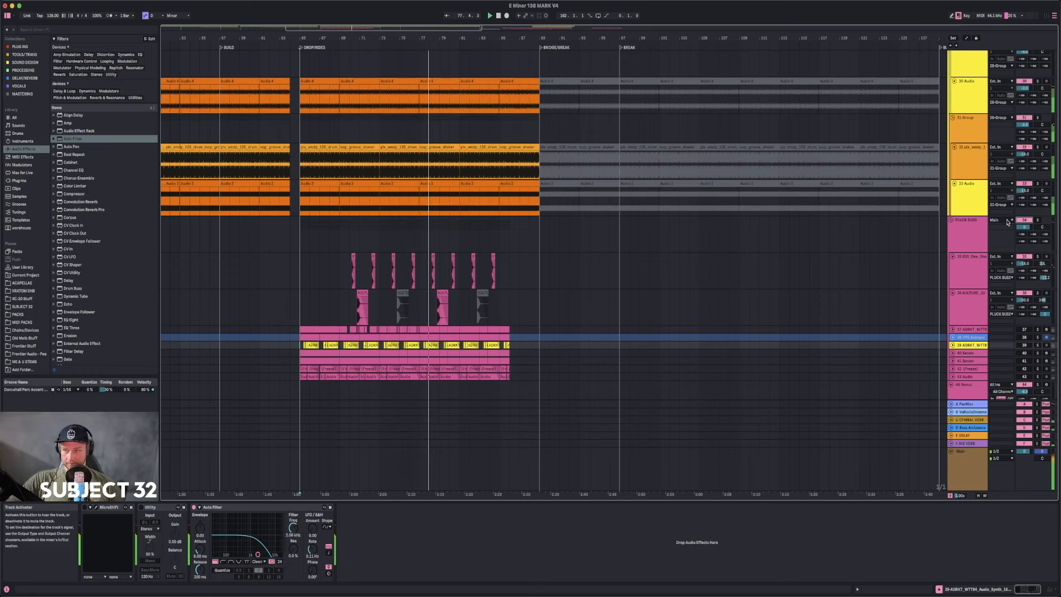
{"action": "left_click", "coordinate": [952, 220]}
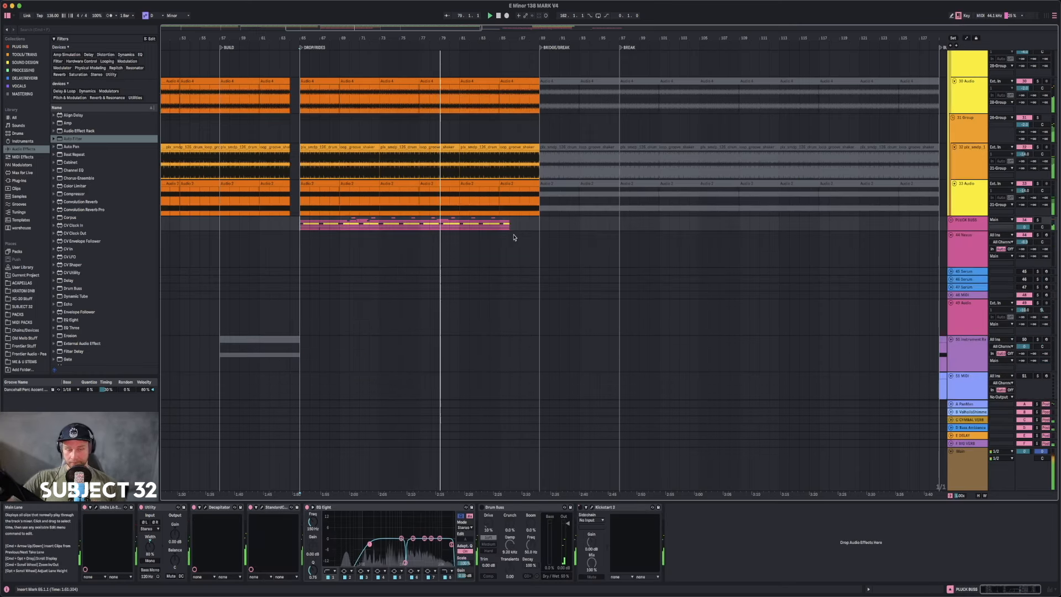
{"action": "left_click_drag", "start_coordinate": [429, 38], "coordinate": [371, 12]}
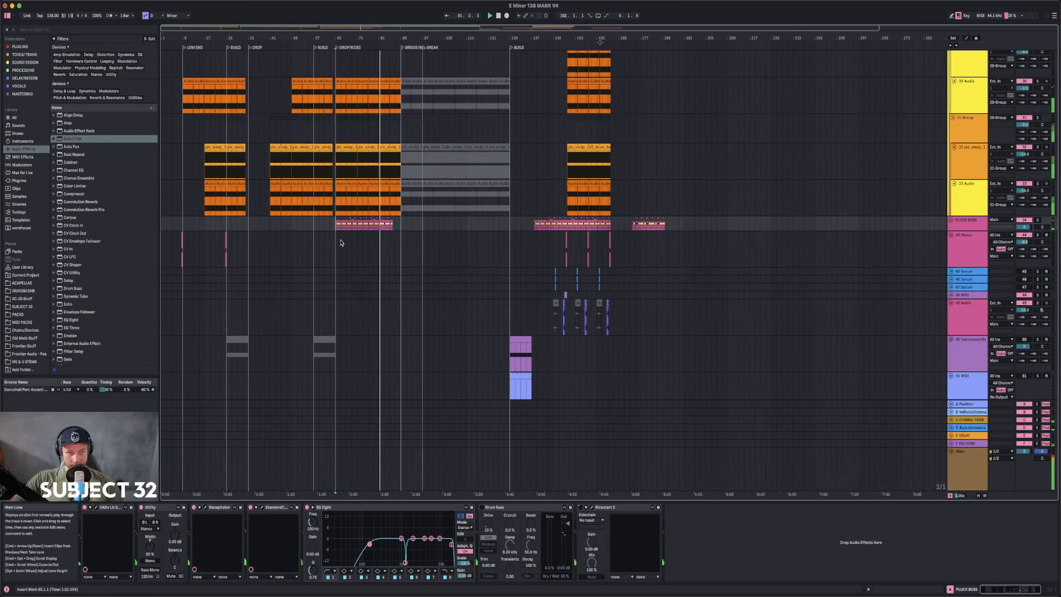
- Move the second clip on the 44 Nexus track to the DROP at bar 33 and copy it to DROP/RIDES at bar 65
{"action": "left_click", "coordinate": [211, 244]}
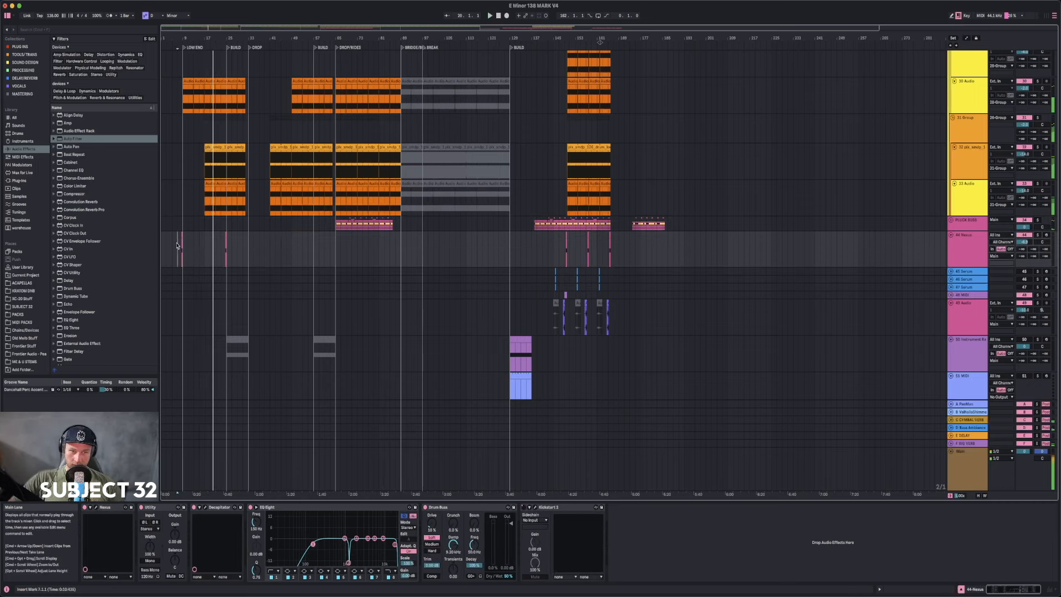
{"action": "left_click_drag", "start_coordinate": [216, 243], "coordinate": [247, 236]}
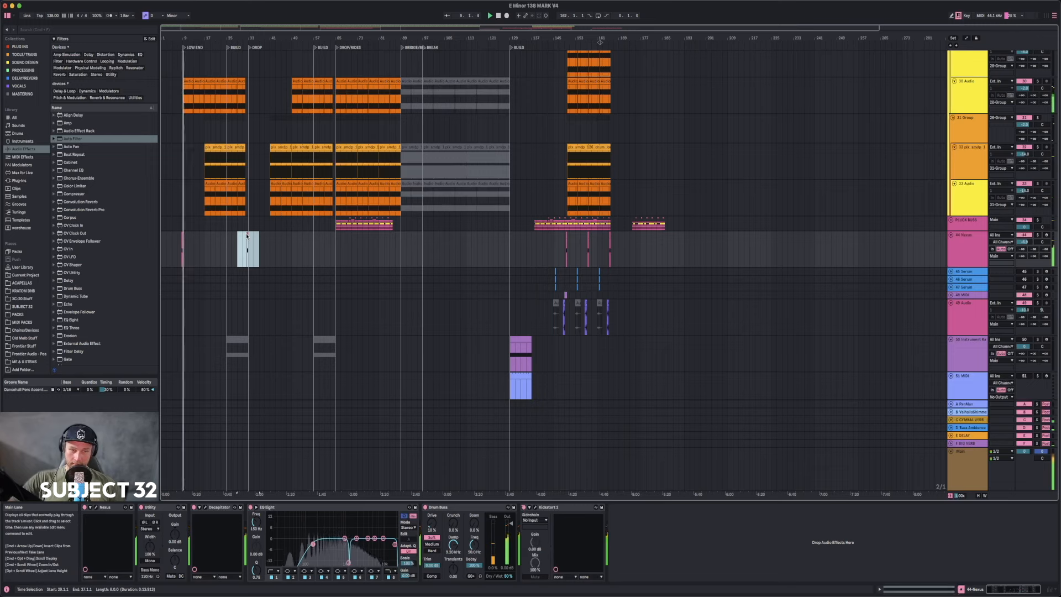
{"action": "left_click_drag", "start_coordinate": [247, 234], "coordinate": [335, 236]}
- Audition the arrangement from bars 31, 41, 49 and 57 while examining the percussion groups
{"action": "left_click", "coordinate": [244, 249]}
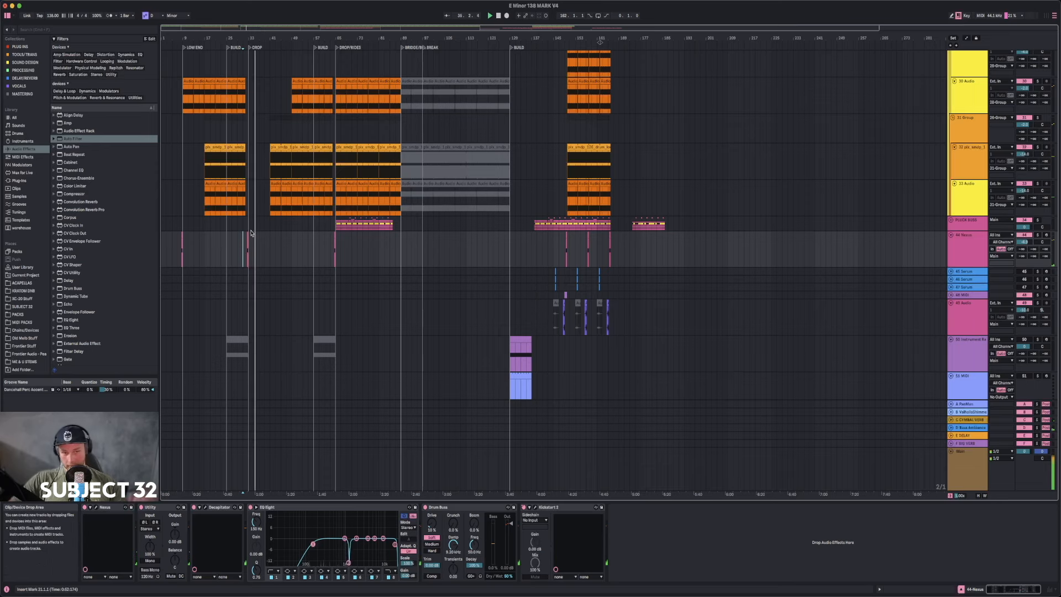
{"action": "left_click", "coordinate": [268, 224]}
{"action": "scroll", "coordinate": [272, 225], "scroll_direction": "up", "scroll_amount": 2}
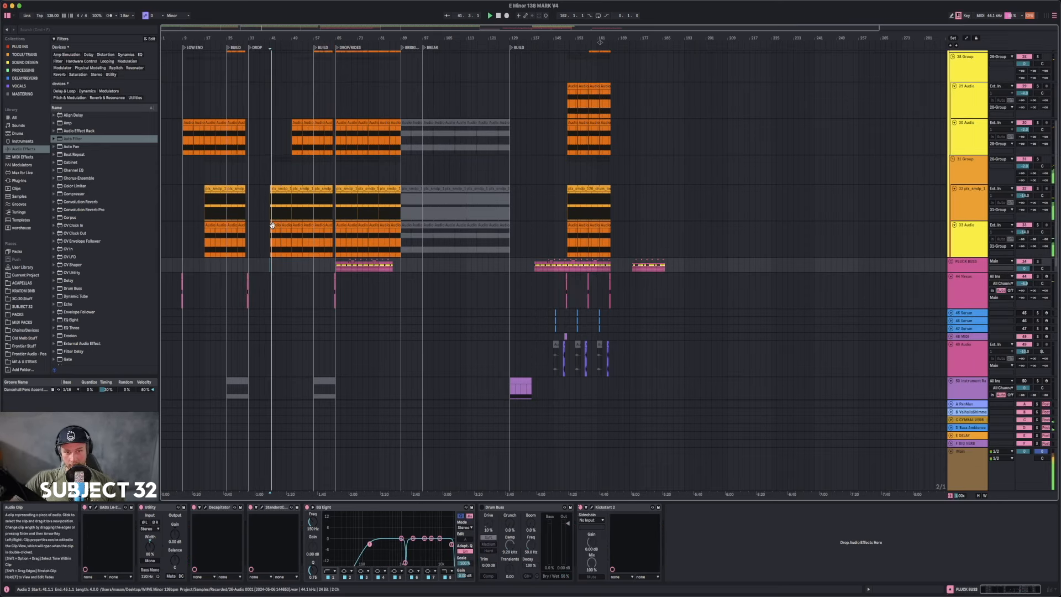
{"action": "left_click", "coordinate": [292, 172]}
{"action": "scroll", "coordinate": [303, 155], "scroll_direction": "up", "scroll_amount": 3}
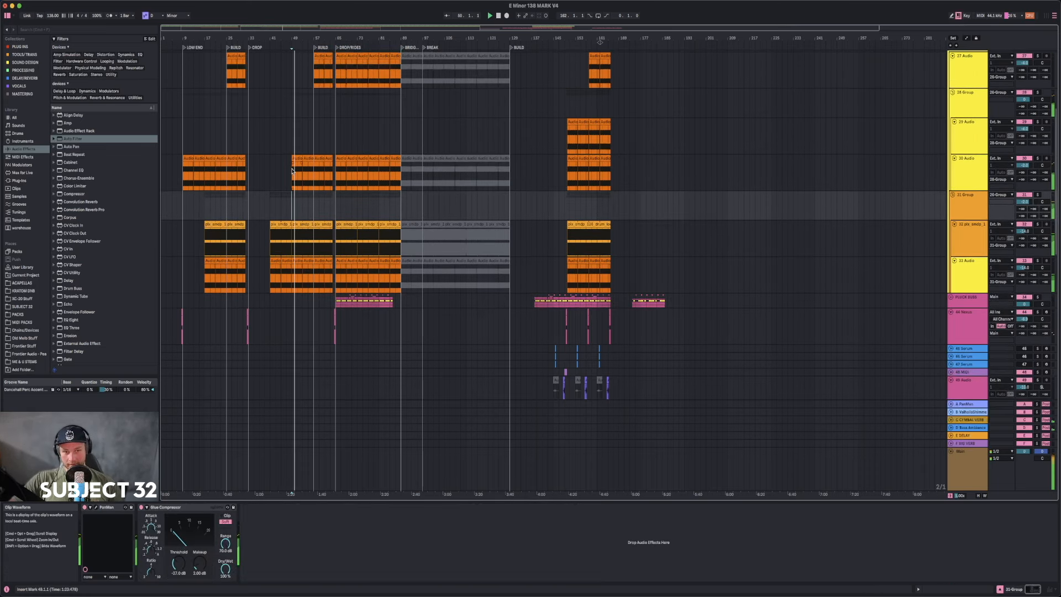
{"action": "left_click", "coordinate": [315, 140]}
{"action": "scroll", "coordinate": [324, 213], "scroll_direction": "up", "scroll_amount": 10}
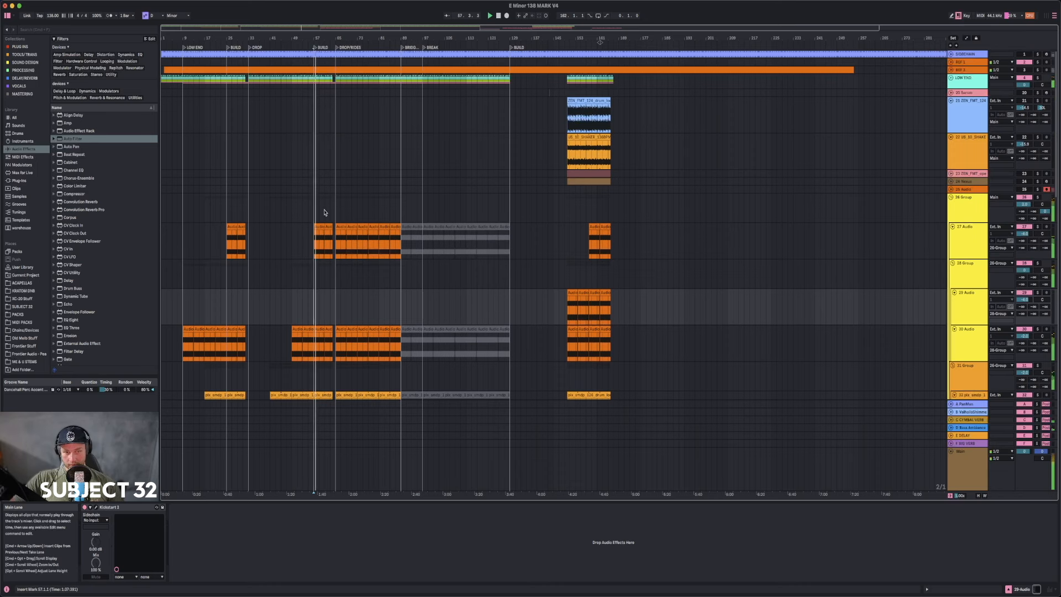
- Deactivate the 27 Audio clips in the second BUILD, bars 57 to 65, for comparison and reactivate them
{"action": "left_click", "coordinate": [328, 247]}
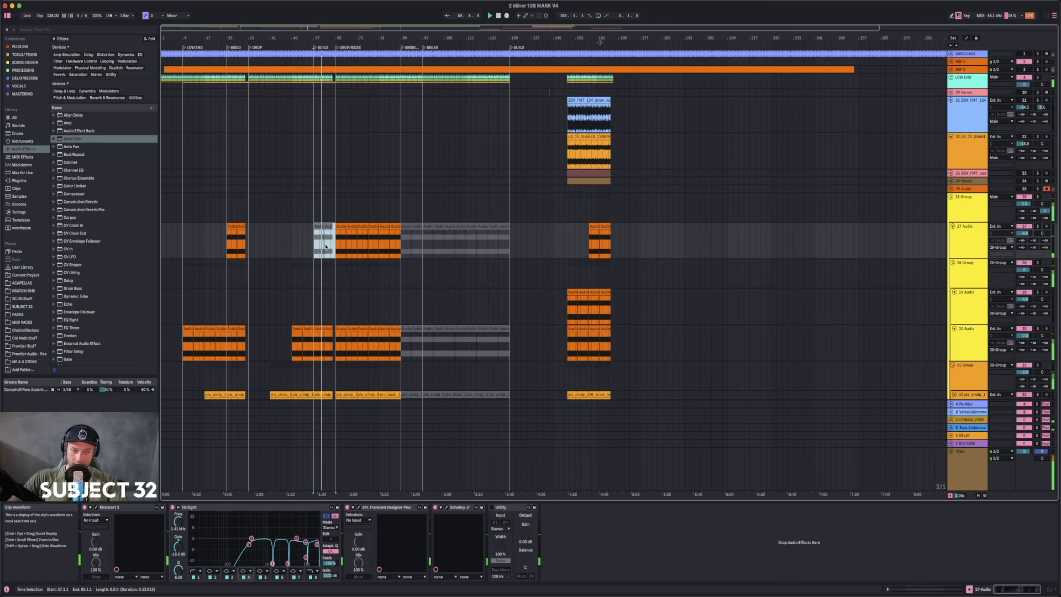
{"action": "left_click", "coordinate": [975, 241]}
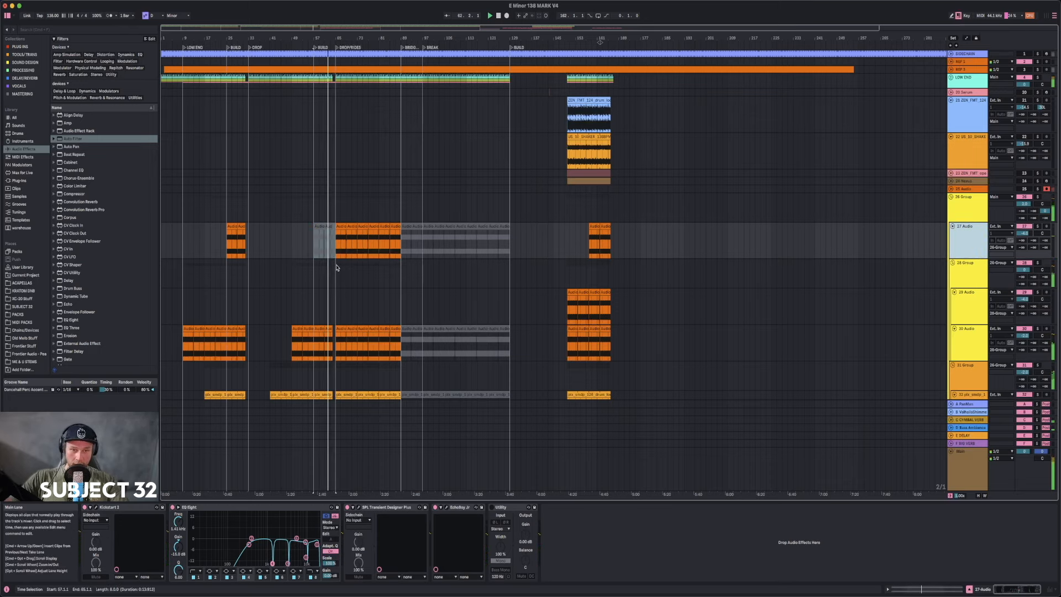
{"action": "left_click", "coordinate": [316, 247]}
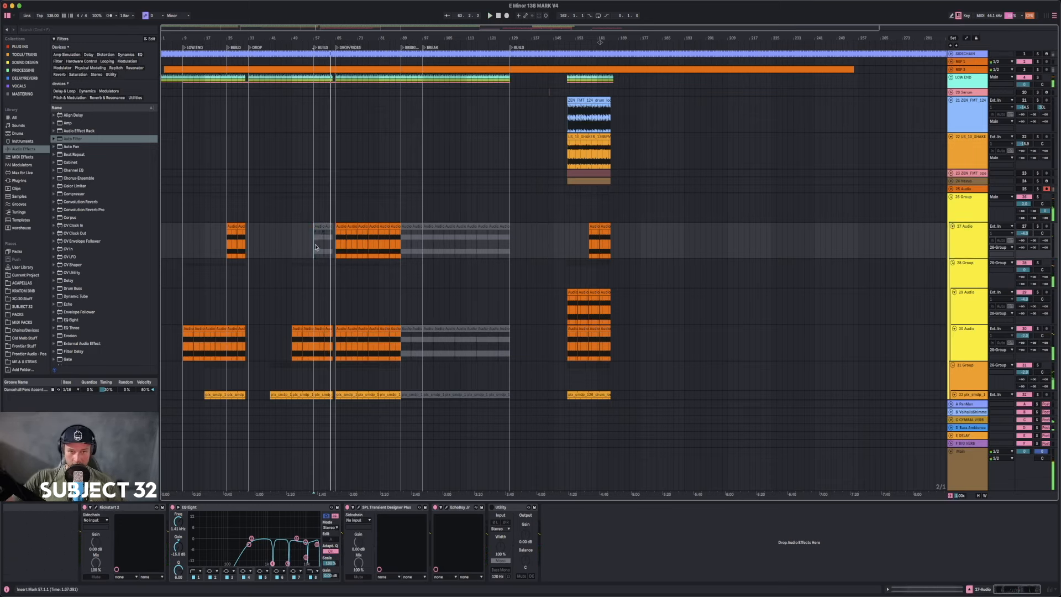
{"action": "key", "text": "0"}
{"action": "key", "text": "space"}
{"action": "key", "text": "space"}
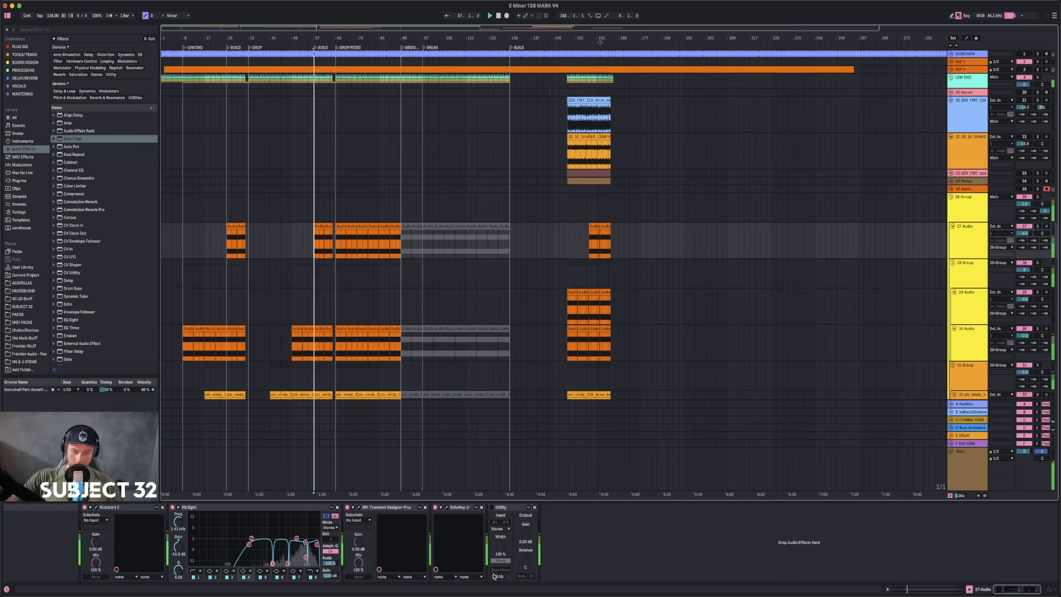
- Activate the Utility on 27 Audio and automate its gain to dip at bar 57 and rise to 0 dB by bar 65
{"action": "left_click", "coordinate": [492, 507]}
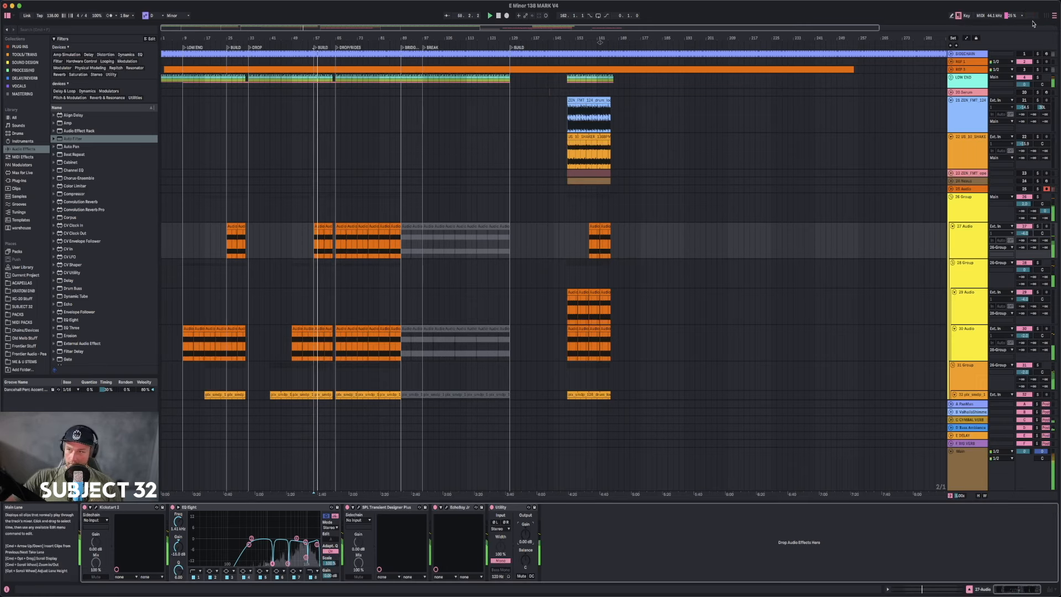
{"action": "left_click", "coordinate": [967, 38]}
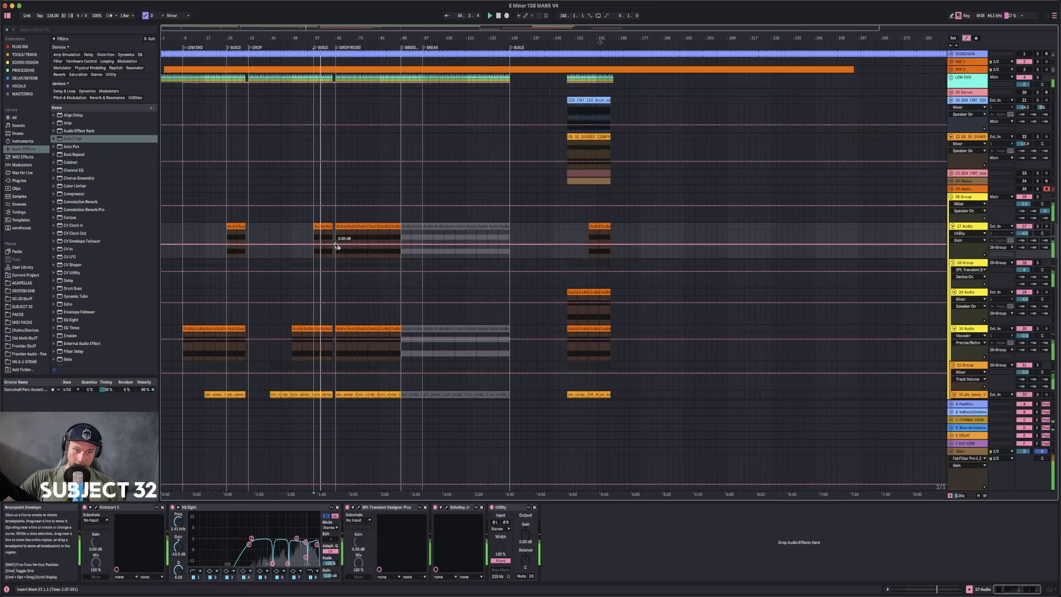
{"action": "mouse_move", "coordinate": [316, 245]}
{"action": "left_mouse_down"}
{"action": "mouse_move", "coordinate": [314, 259]}
{"action": "mouse_move", "coordinate": [325, 251]}
{"action": "mouse_move", "coordinate": [313, 251]}
{"action": "left_mouse_up"}
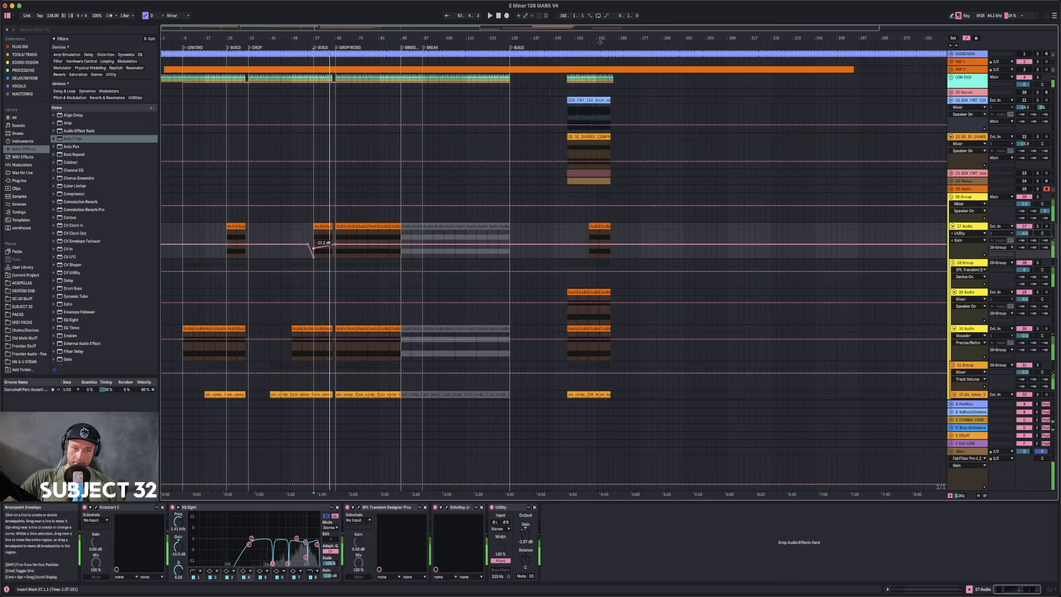
{"action": "left_click", "coordinate": [309, 239]}
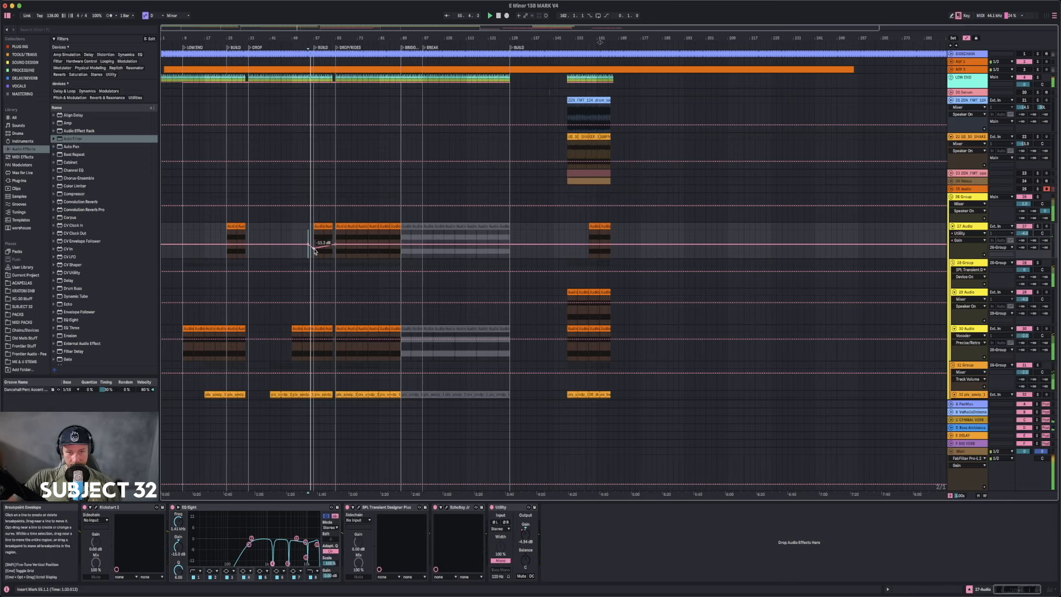
{"action": "left_click_drag", "start_coordinate": [314, 250], "coordinate": [313, 247]}
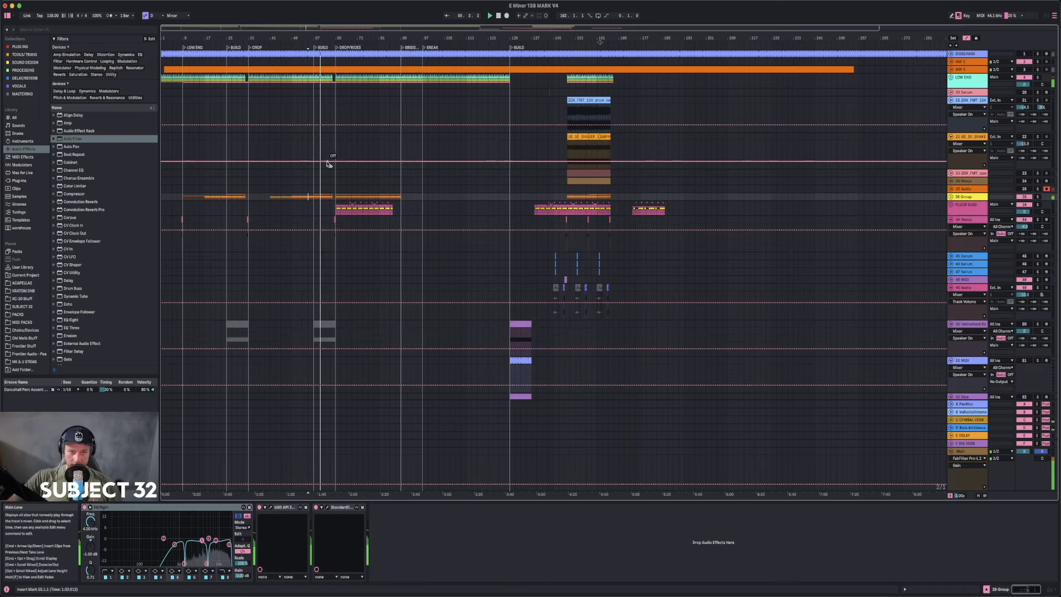
- Audition the transition into DROP/RIDES from bar 63 and look over the remaining synth, effects and clap tracks
{"action": "left_click", "coordinate": [330, 182]}
{"action": "key", "text": "space"}
{"action": "key", "text": "space"}
{"action": "scroll", "coordinate": [329, 182], "scroll_direction": "down", "scroll_amount": 5}
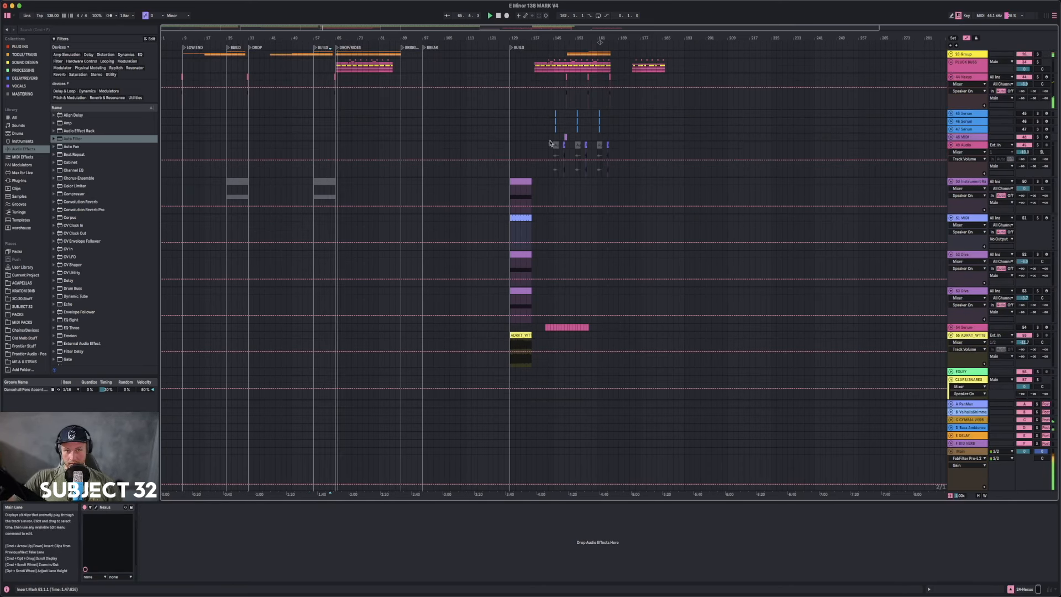
{"action": "scroll", "coordinate": [480, 147], "scroll_direction": "up", "scroll_amount": 5}
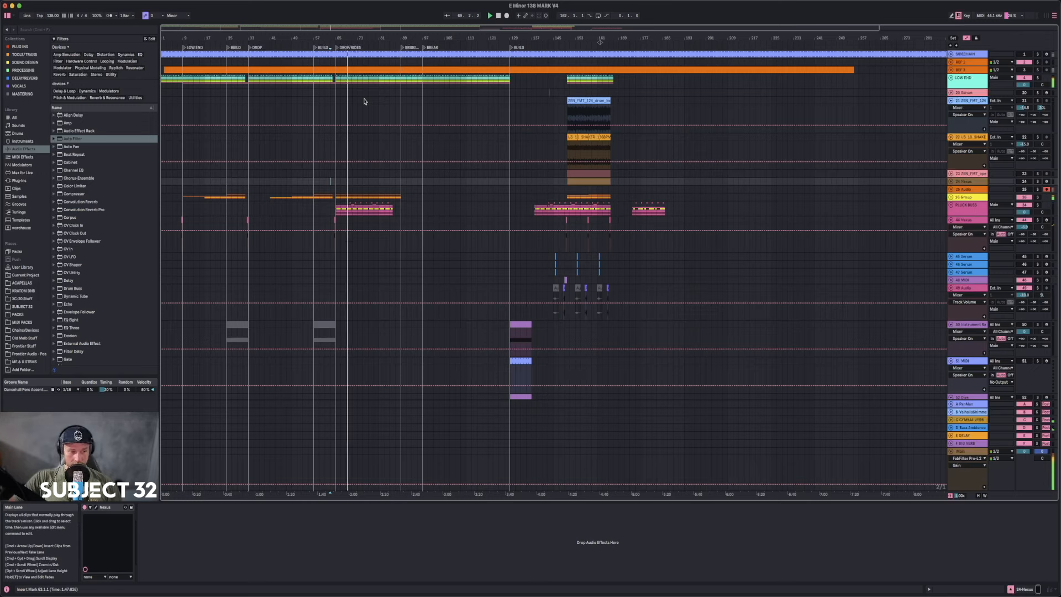
- Mark out the opening bars, the DROP and the second BUILD on drum loop track 21 to review the section lengths
{"action": "left_click", "coordinate": [335, 115]}
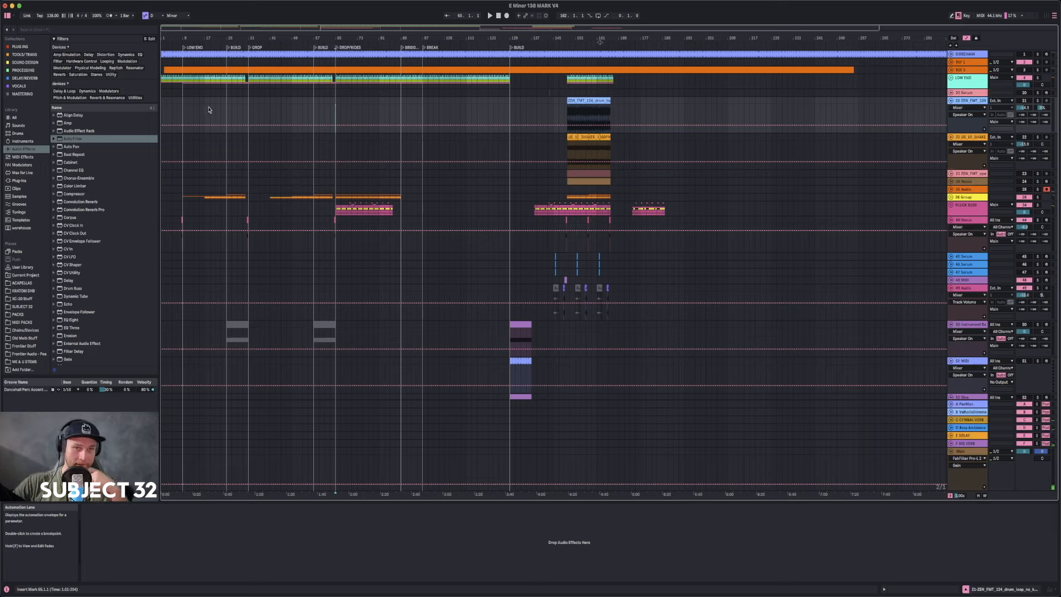
{"action": "mouse_move", "coordinate": [163, 114]}
{"action": "left_mouse_down"}
{"action": "mouse_move", "coordinate": [207, 116]}
{"action": "mouse_move", "coordinate": [183, 114]}
{"action": "left_mouse_up"}
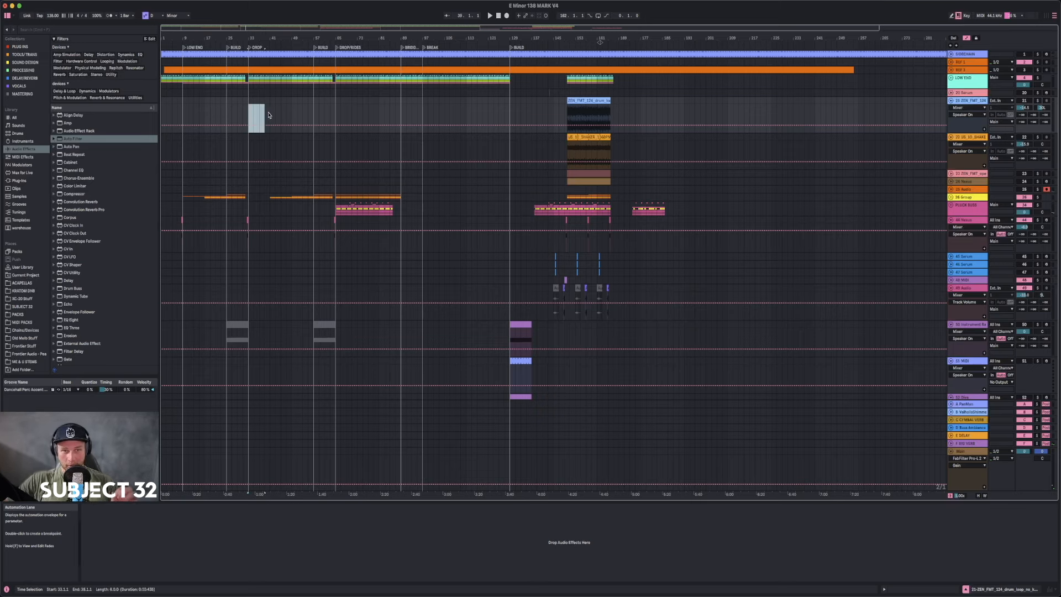
{"action": "left_click_drag", "start_coordinate": [248, 114], "coordinate": [319, 116]}
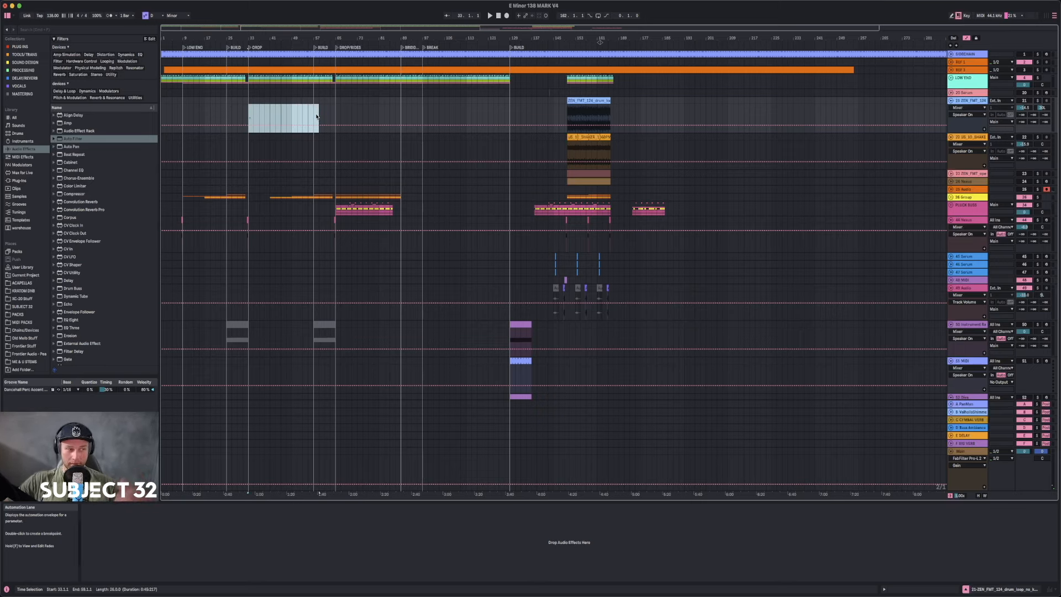
{"action": "left_click", "coordinate": [314, 115]}
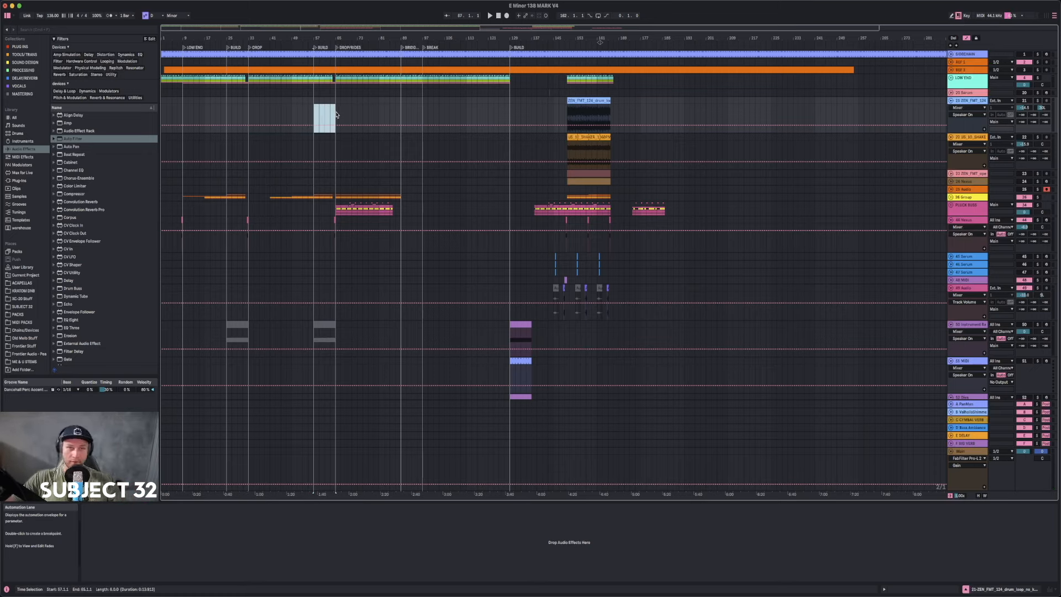
{"action": "left_click", "coordinate": [336, 114]}
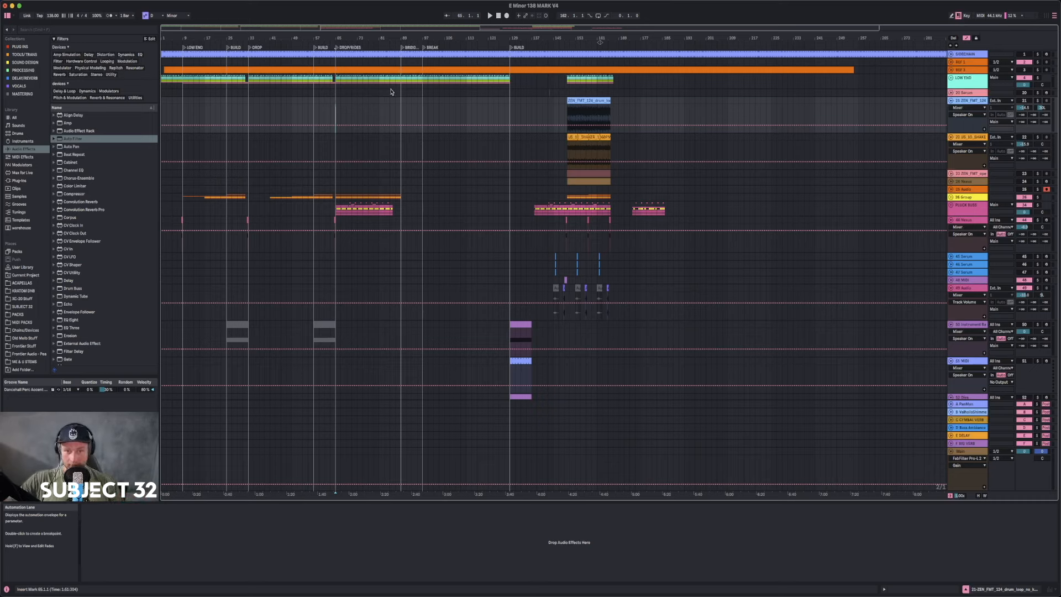
- Mark out the BREAK from bar 97, the third BUILD and bars 145 to 161 on drum loop track 21
{"action": "left_click_drag", "start_coordinate": [352, 103], "coordinate": [515, 108]}
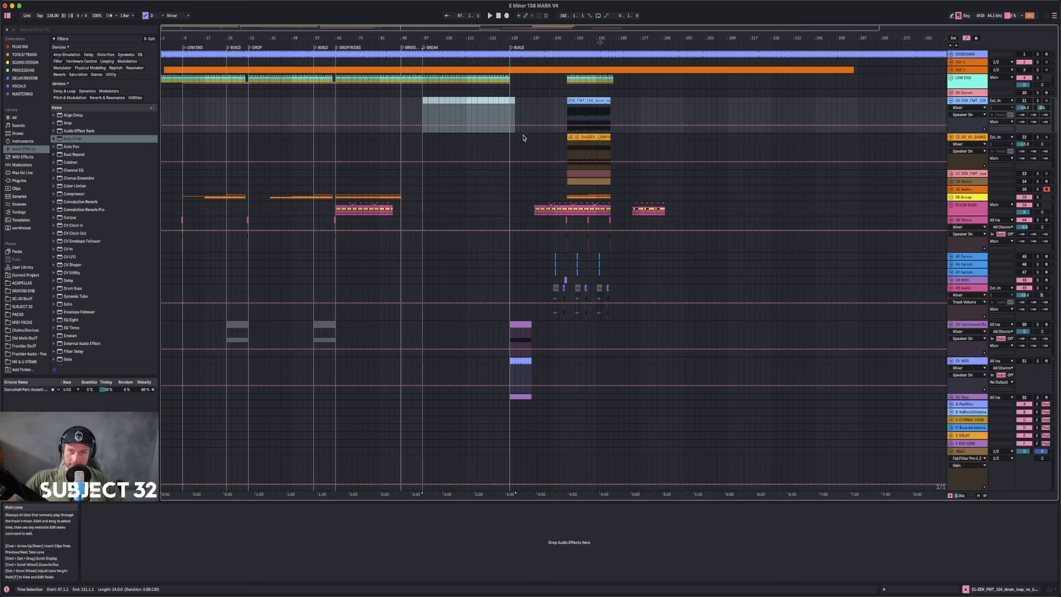
{"action": "left_click", "coordinate": [514, 105]}
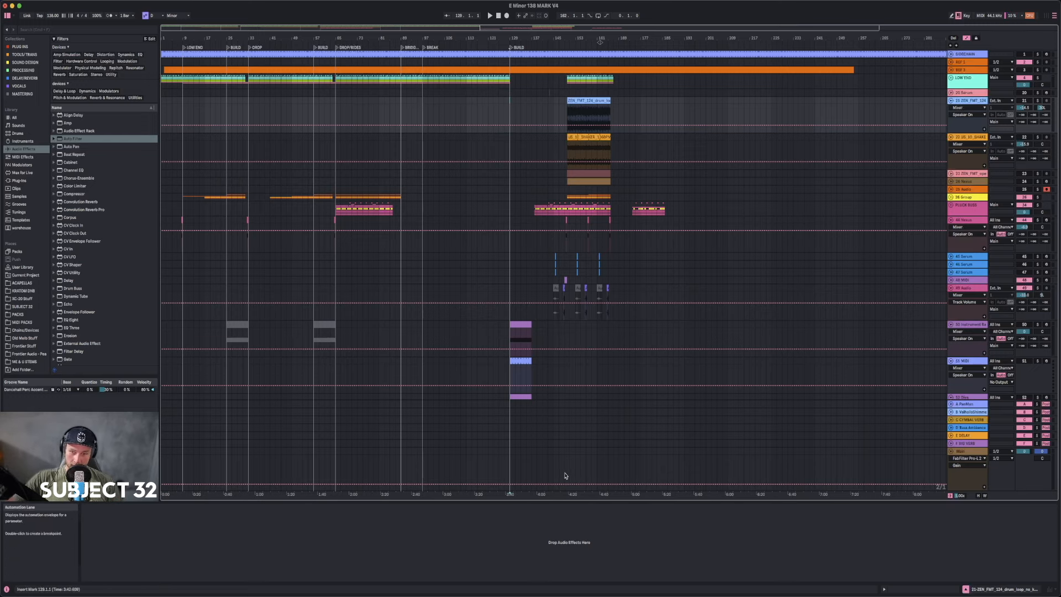
{"action": "mouse_move", "coordinate": [557, 38]}
{"action": "left_mouse_down"}
{"action": "mouse_move", "coordinate": [559, 56]}
{"action": "mouse_move", "coordinate": [552, 46]}
{"action": "left_mouse_up"}
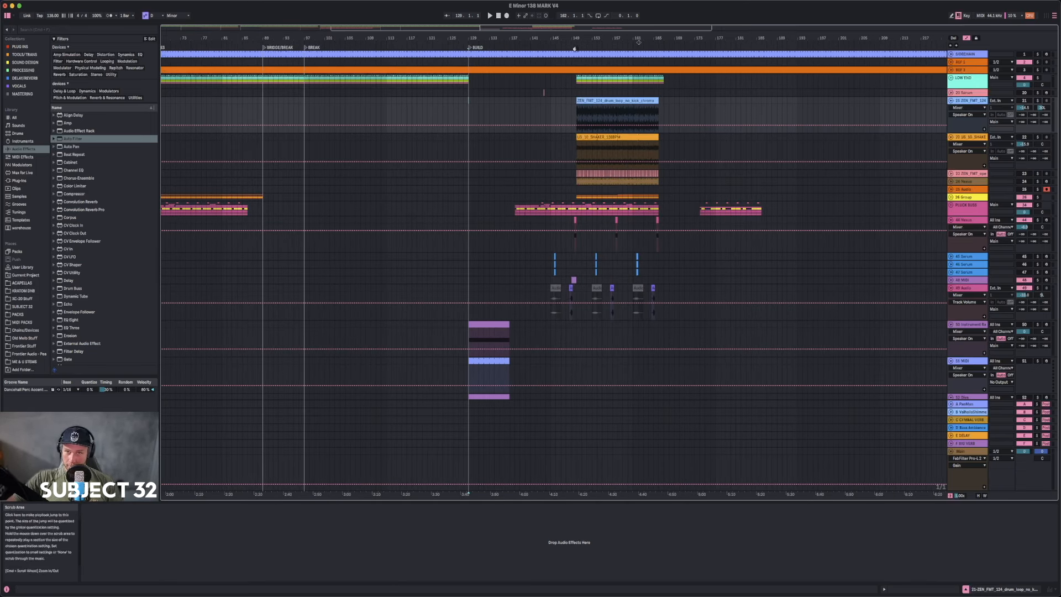
{"action": "left_click_drag", "start_coordinate": [568, 38], "coordinate": [483, 38]}
{"action": "left_click_drag", "start_coordinate": [441, 105], "coordinate": [485, 106]}
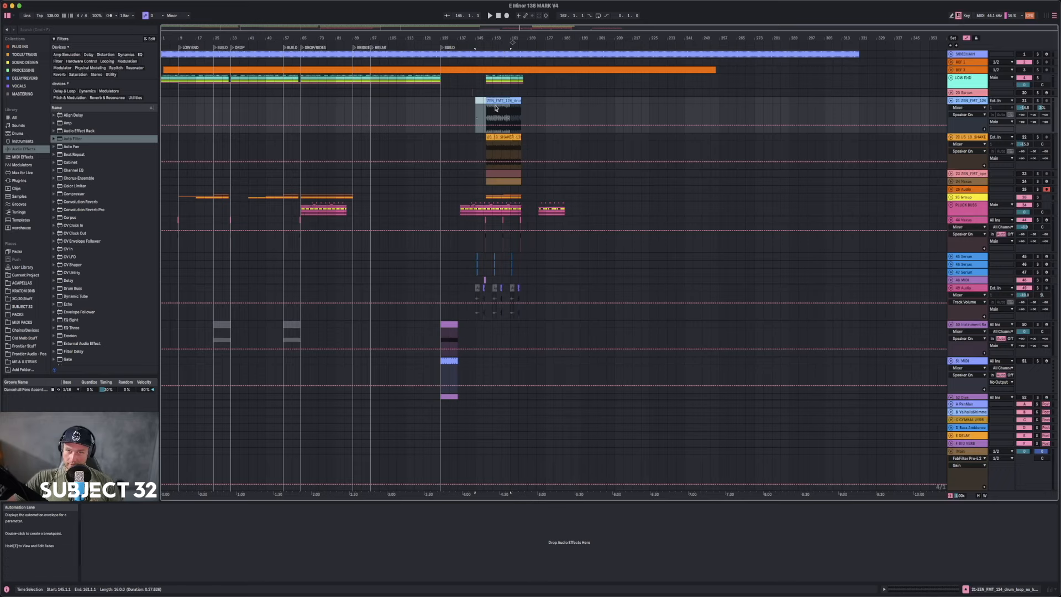
- Audition the main drum section around bars 145 to 149, restarting playback from bar 149
{"action": "left_click", "coordinate": [477, 46]}
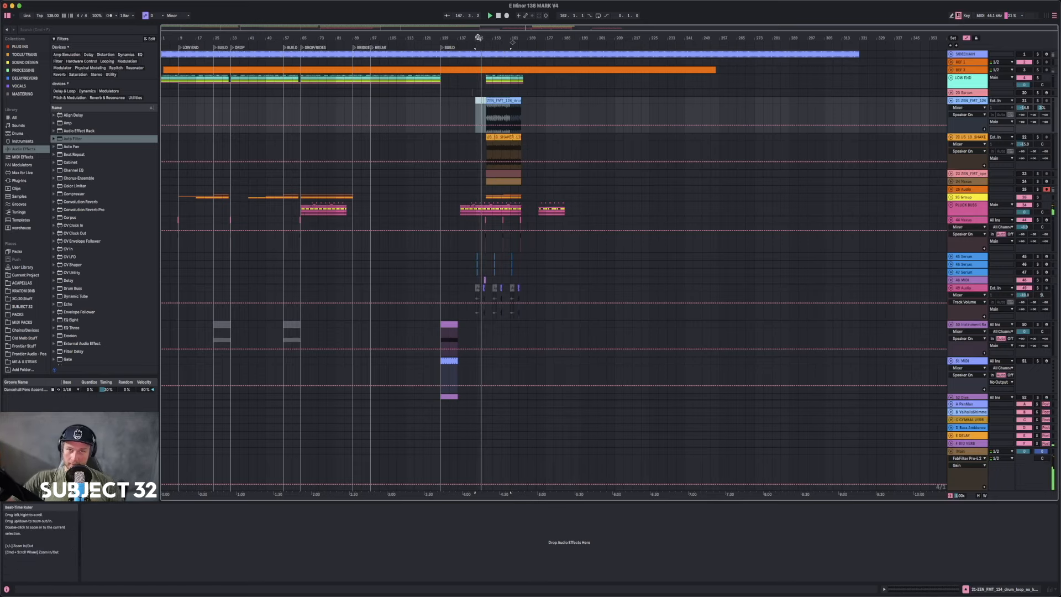
{"action": "left_click_drag", "start_coordinate": [479, 31], "coordinate": [479, 61]}
{"action": "left_click", "coordinate": [465, 103]}
{"action": "left_click", "coordinate": [470, 103]}
{"action": "key", "text": "space"}
{"action": "key", "text": "space"}
{"action": "left_click", "coordinate": [491, 103]}
{"action": "key", "text": "space"}
{"action": "key", "text": "space"}
{"action": "left_click_drag", "start_coordinate": [496, 37], "coordinate": [559, 9]}
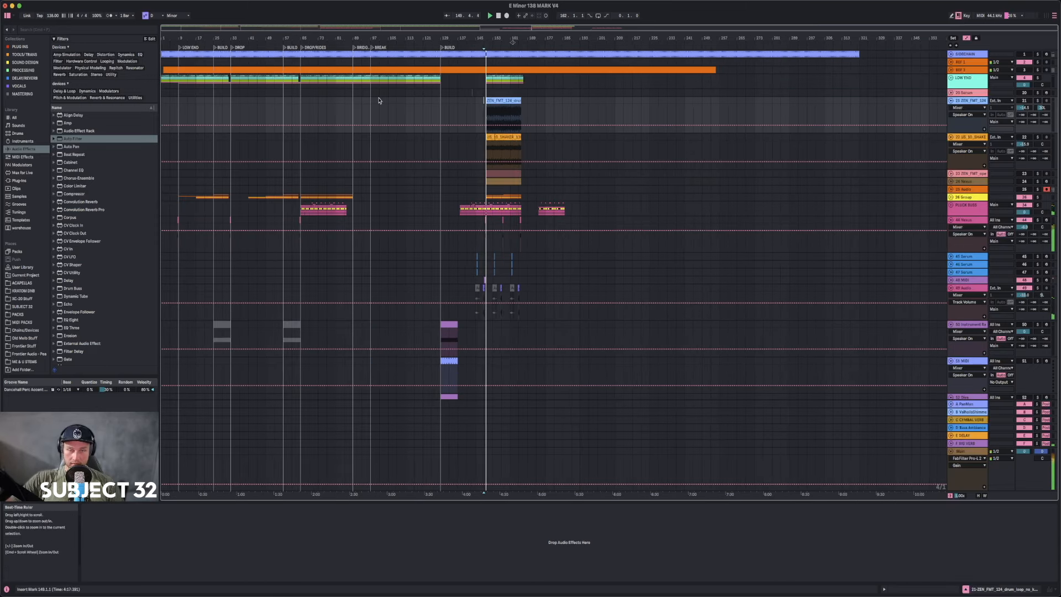
{"action": "key", "text": "space"}
{"action": "key", "text": "space"}
- Play the arrangement from bar 53 to hear the lead-in to the second BUILD
{"action": "left_click", "coordinate": [274, 109]}
{"action": "key", "text": "space"}
{"action": "key", "text": "space"}
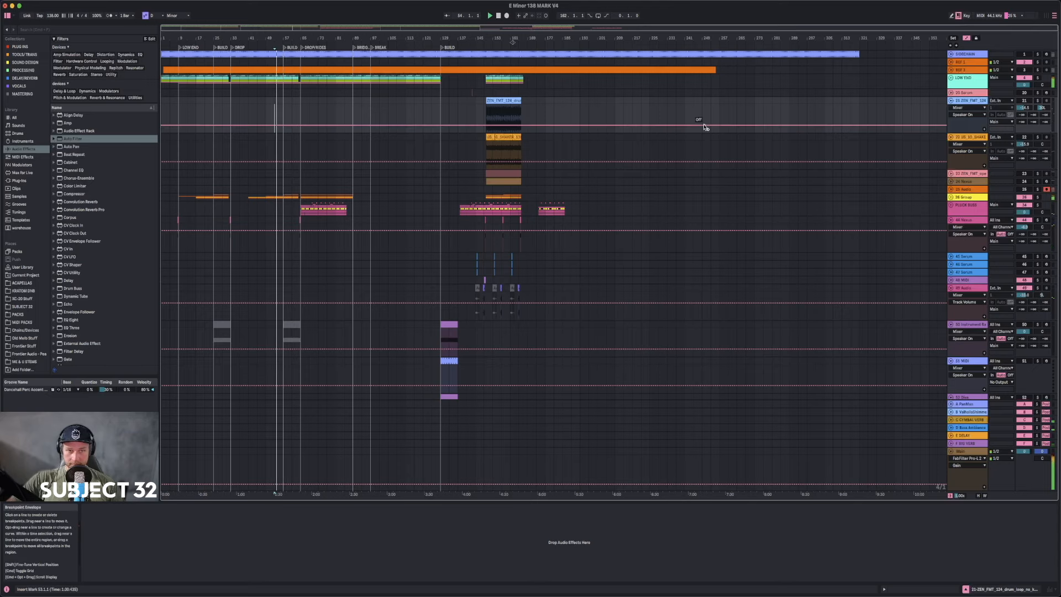
- Copy the SNARES clip from the third BUILD into the second BUILD, starting at bar 57
{"action": "left_click_drag", "start_coordinate": [283, 79], "coordinate": [298, 82]}
{"action": "scroll", "coordinate": [293, 95], "scroll_direction": "down", "scroll_amount": 10}
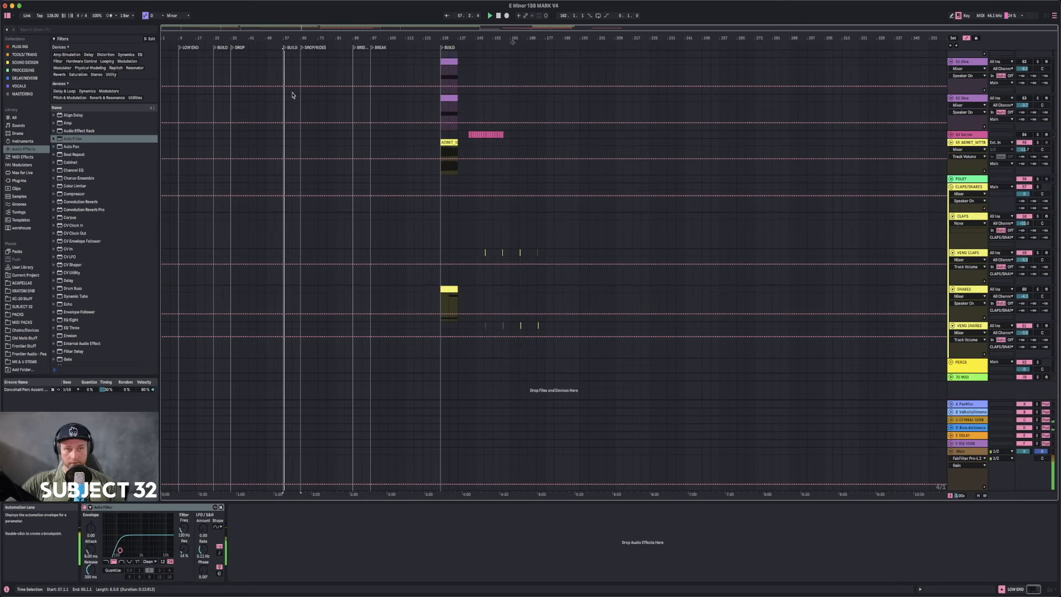
{"action": "left_click", "coordinate": [450, 290]}
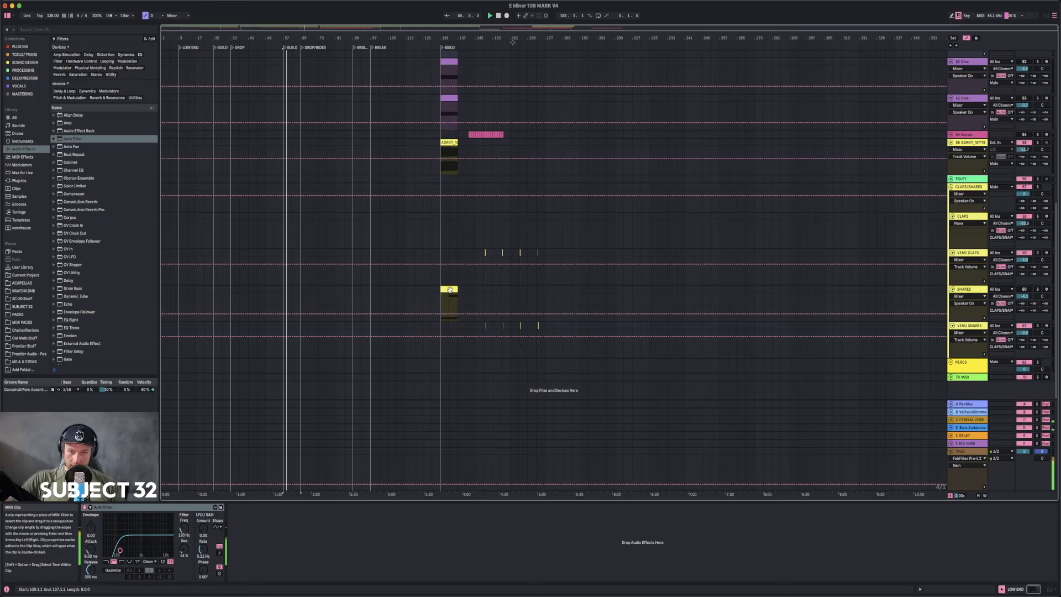
{"action": "left_click", "coordinate": [1024, 289]}
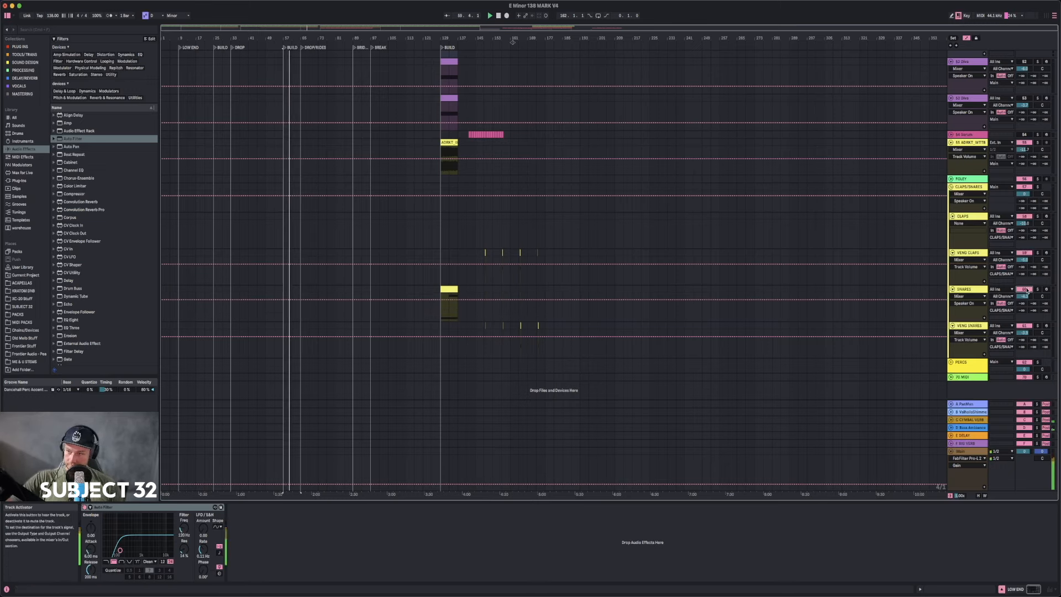
{"action": "left_click_drag", "start_coordinate": [450, 289], "coordinate": [293, 291]}
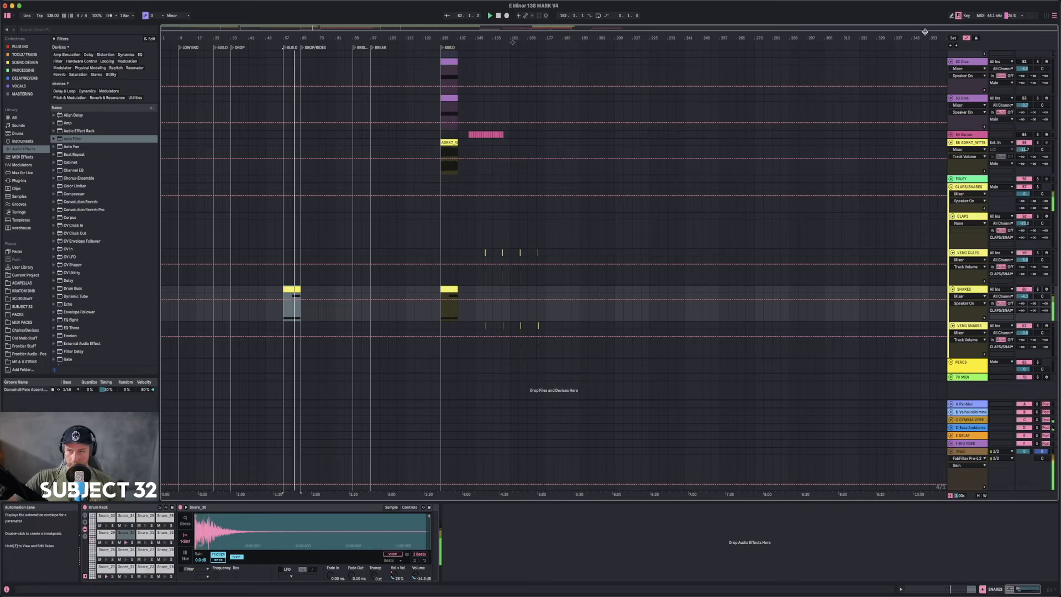
- Shorten the copied SNARES clip in the second BUILD so it ends at bar 64, one bar before DROP/RIDES
{"action": "left_click_drag", "start_coordinate": [290, 38], "coordinate": [292, 132]}
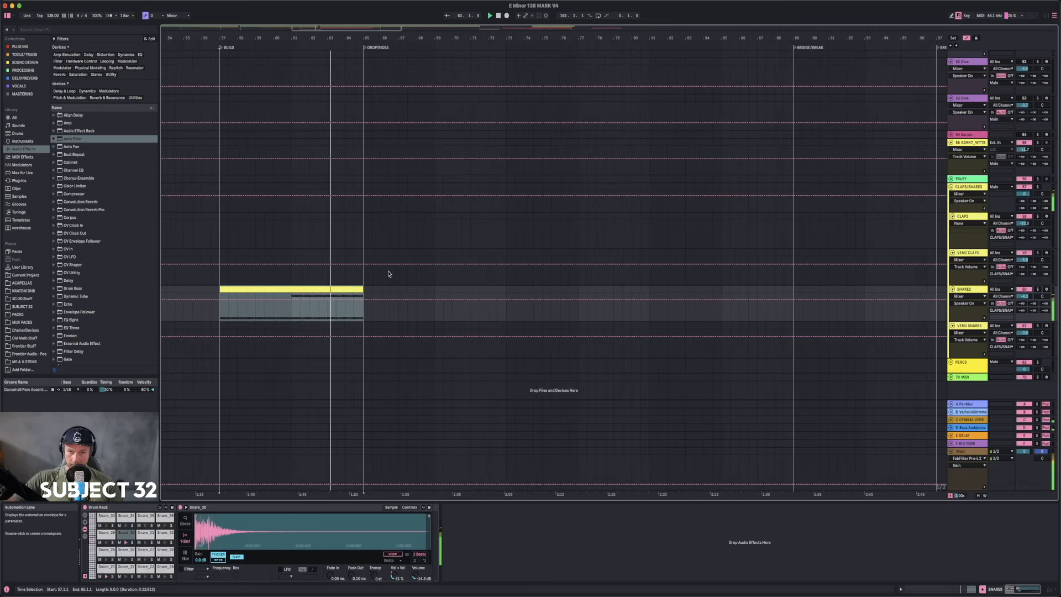
{"action": "left_click_drag", "start_coordinate": [361, 292], "coordinate": [352, 291]}
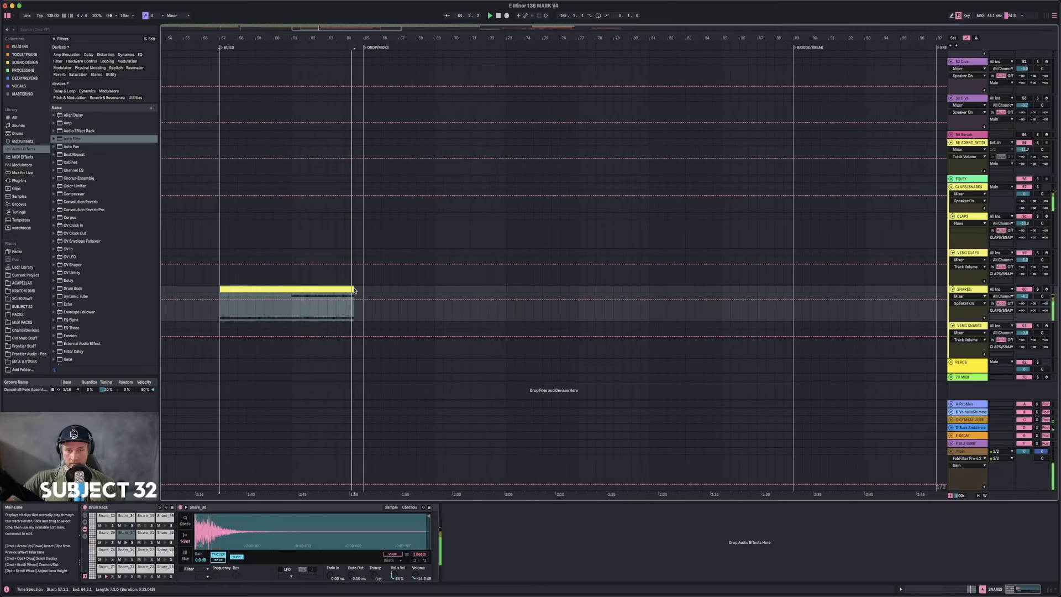
{"action": "left_click_drag", "start_coordinate": [352, 292], "coordinate": [344, 291]}
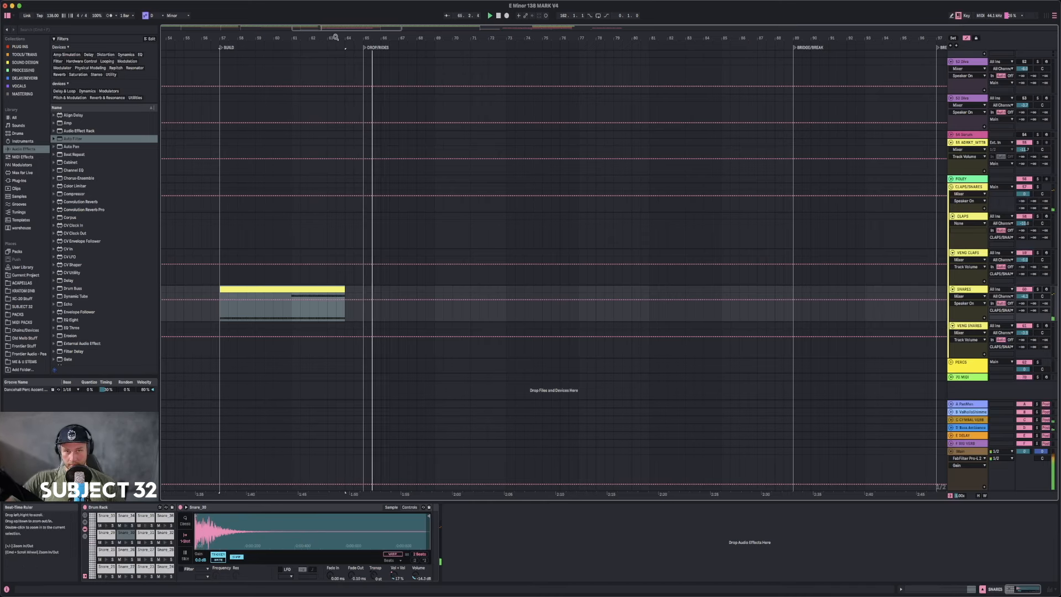
- Audition the first BUILD from bars 25 and 29, and examine the 27 Audio clips leading into the DROP
{"action": "left_click_drag", "start_coordinate": [333, 38], "coordinate": [483, 21]}
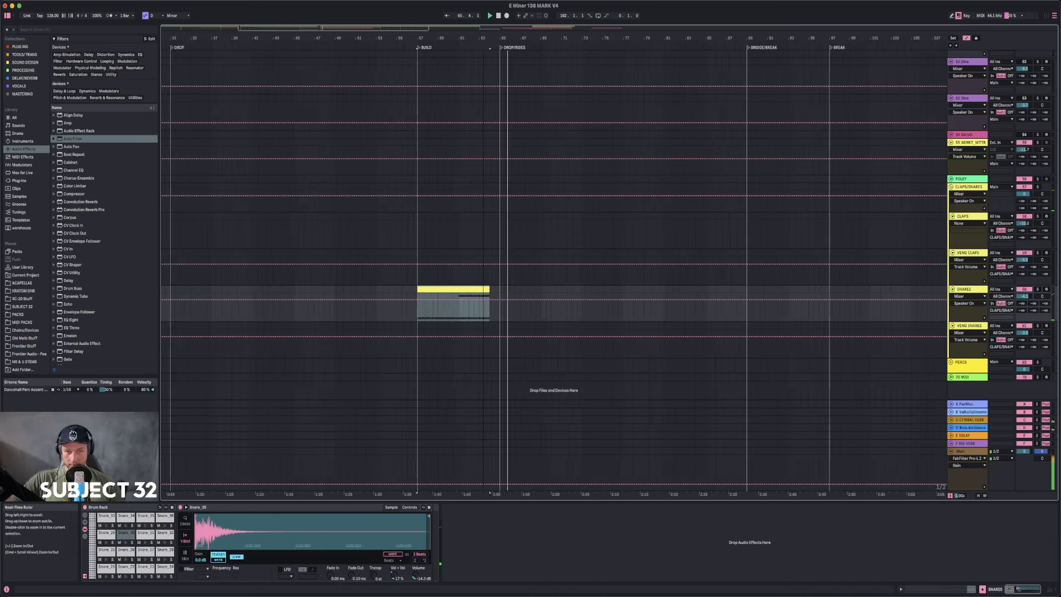
{"action": "left_click", "coordinate": [225, 292]}
{"action": "left_click", "coordinate": [230, 291]}
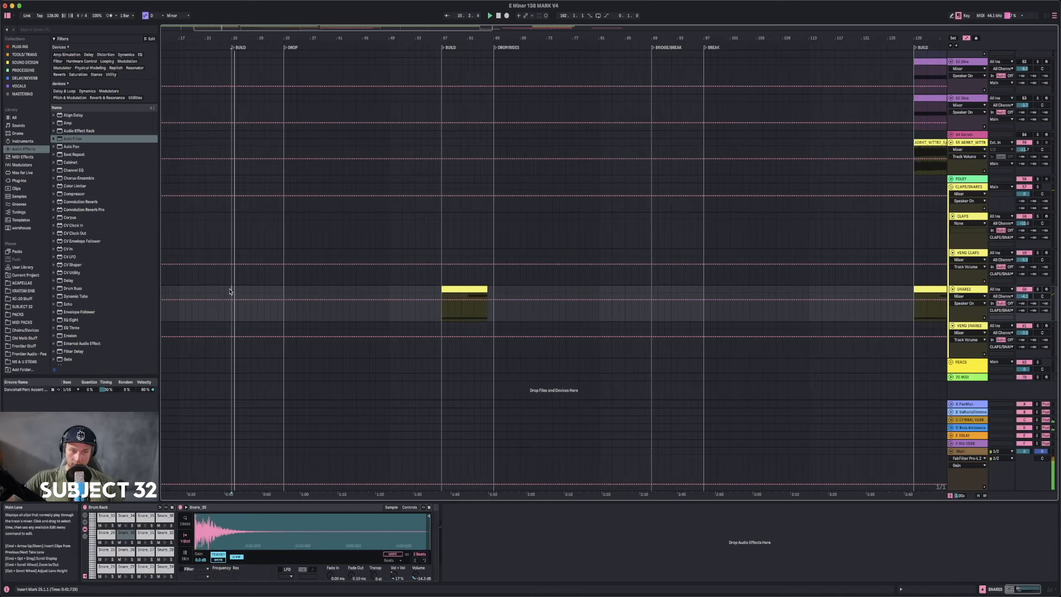
{"action": "left_click", "coordinate": [258, 292]}
{"action": "scroll", "coordinate": [259, 293], "scroll_direction": "up", "scroll_amount": 3}
{"action": "scroll", "coordinate": [258, 293], "scroll_direction": "up", "scroll_amount": 5}
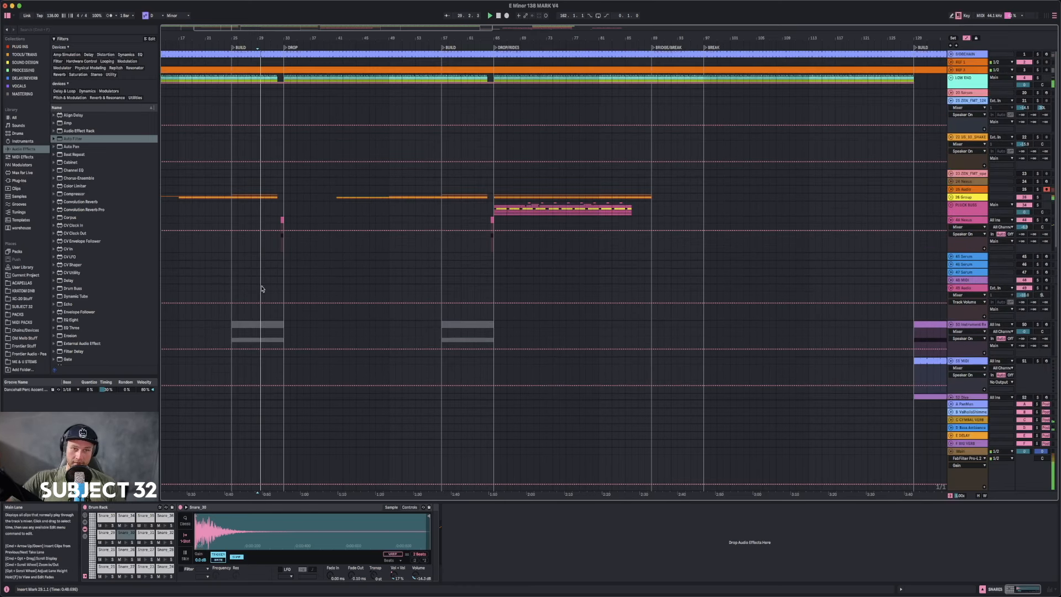
{"action": "left_click", "coordinate": [951, 198]}
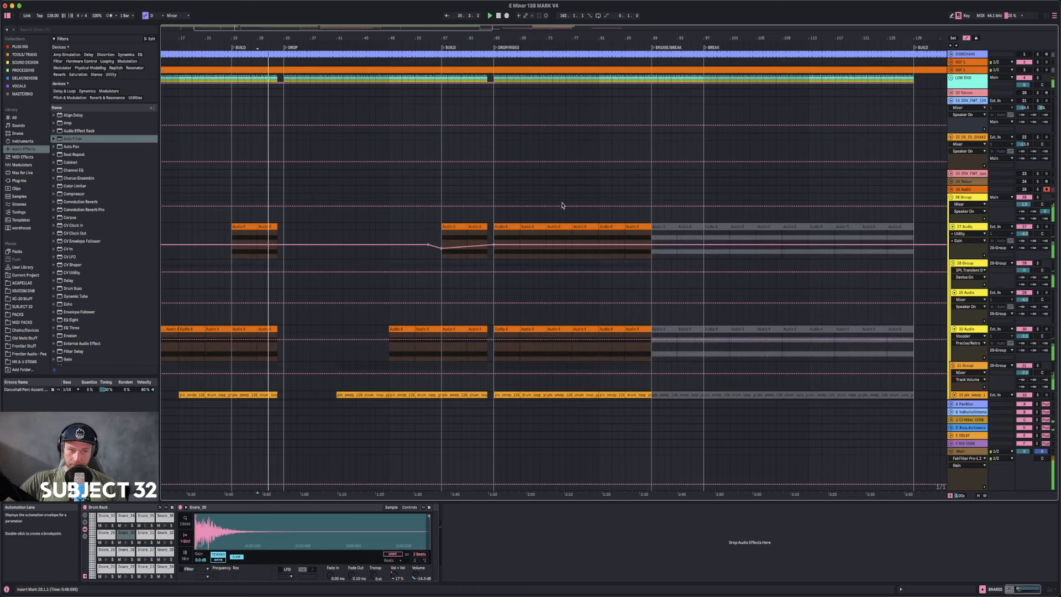
{"action": "left_click_drag", "start_coordinate": [225, 234], "coordinate": [282, 241]}
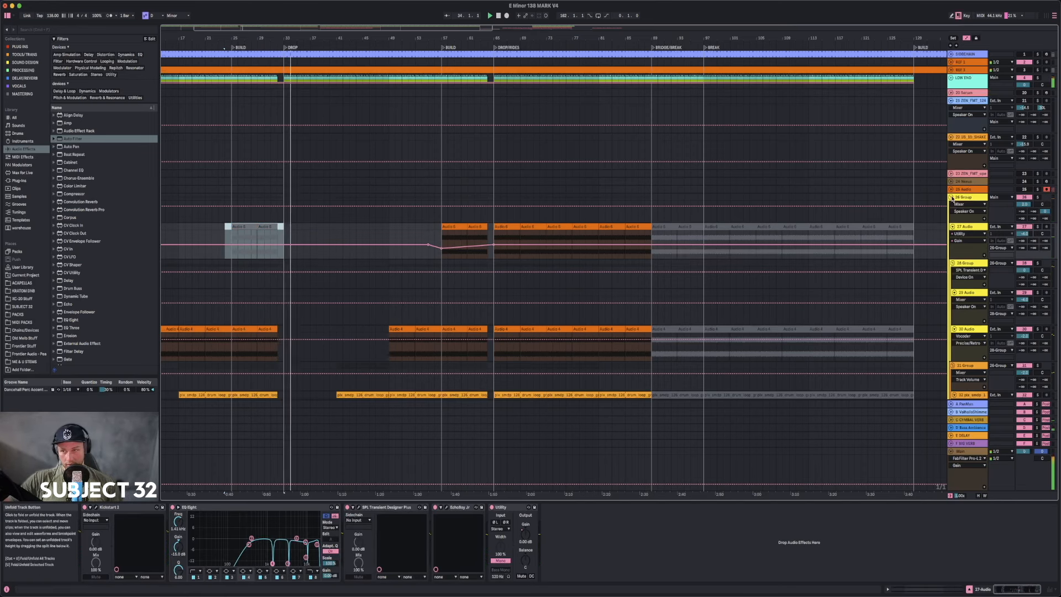
{"action": "left_click", "coordinate": [951, 197]}
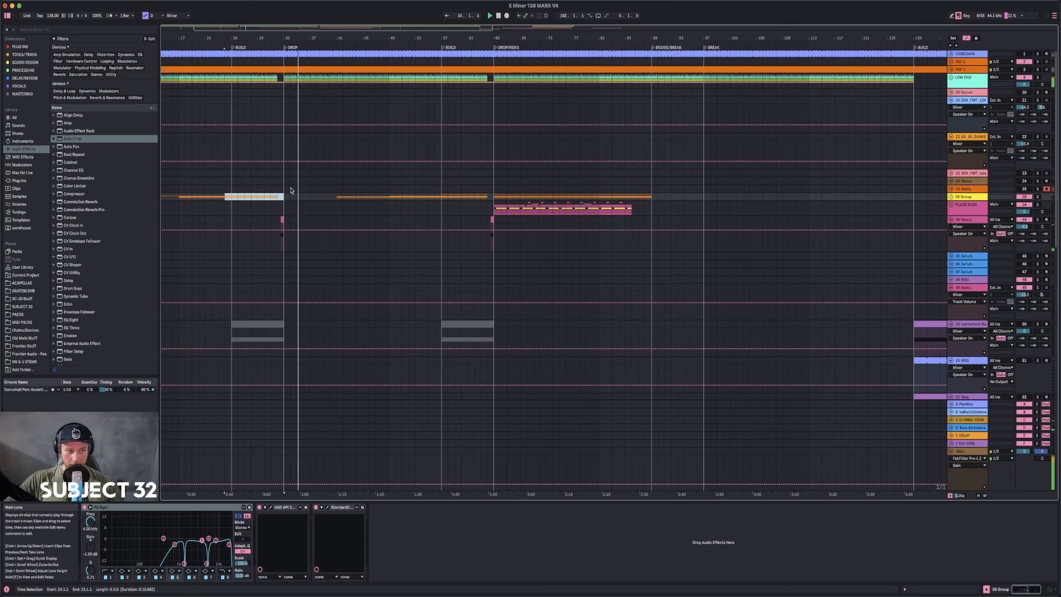
{"action": "scroll", "coordinate": [290, 190], "scroll_direction": "down", "scroll_amount": 3}
{"action": "scroll", "coordinate": [290, 191], "scroll_direction": "down", "scroll_amount": 2}
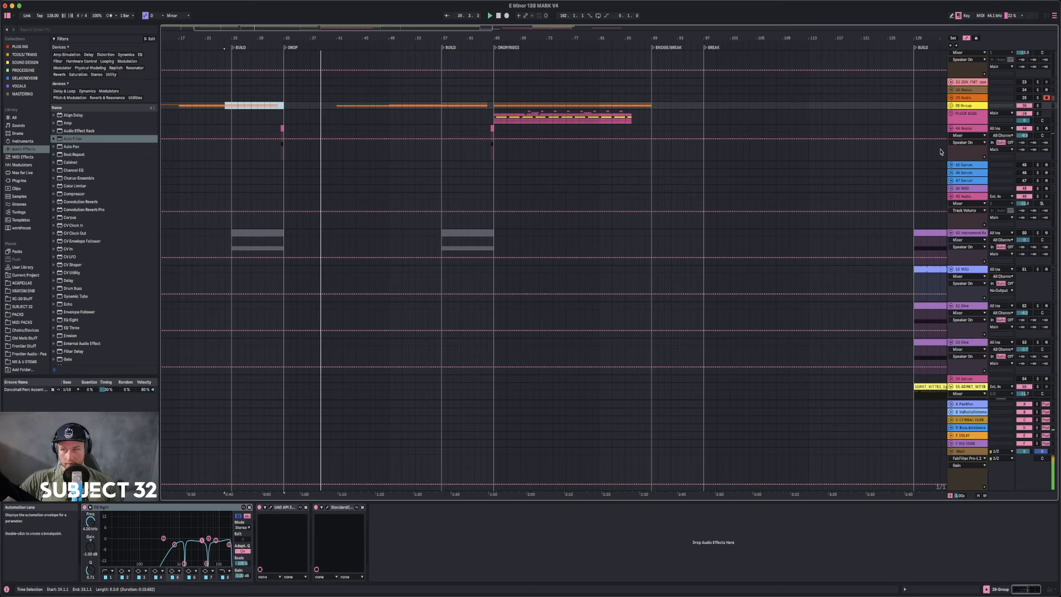
- Copy bars 69 to 77 of the first two PLUCK BUSS audio tracks to the start of the DROP at bar 33
{"action": "left_click", "coordinate": [951, 114]}
{"action": "left_click_drag", "start_coordinate": [520, 113], "coordinate": [586, 113]}
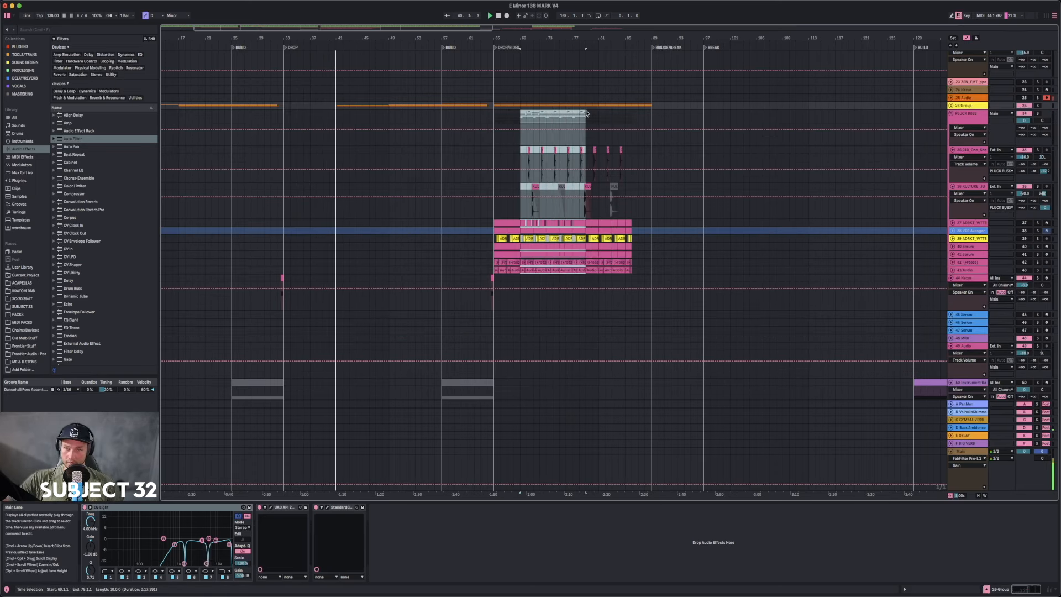
{"action": "left_click", "coordinate": [535, 163]}
{"action": "left_click_drag", "start_coordinate": [521, 160], "coordinate": [573, 194]}
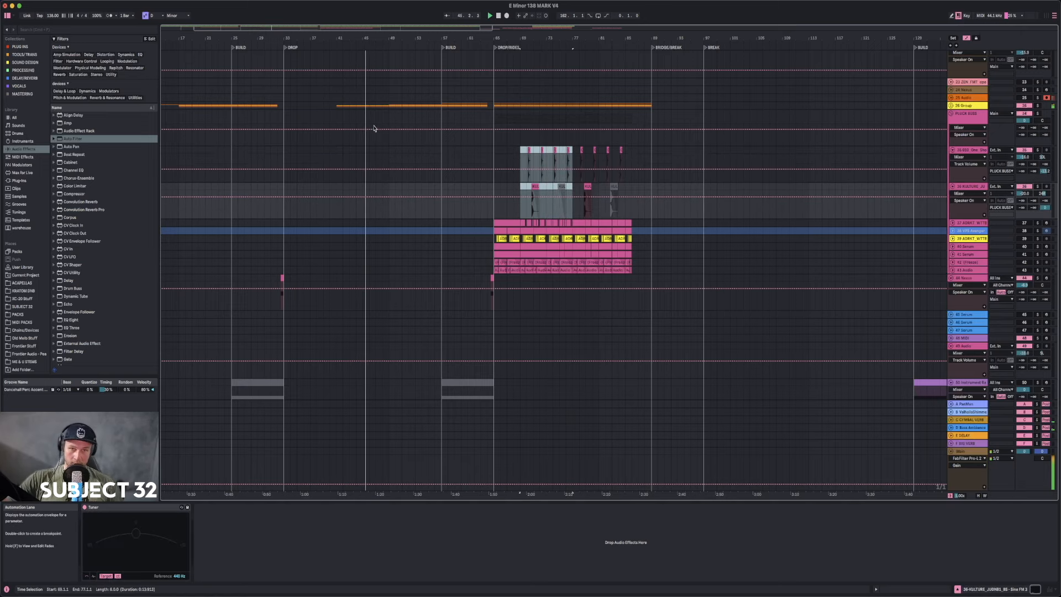
{"action": "left_click", "coordinate": [277, 157]}
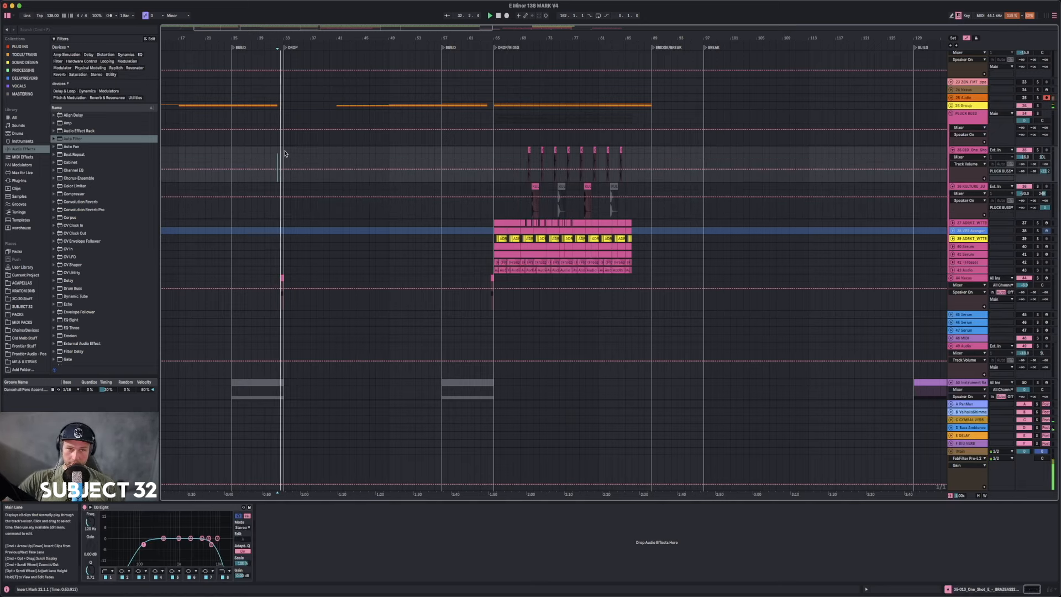
{"action": "key", "text": "super+v"}
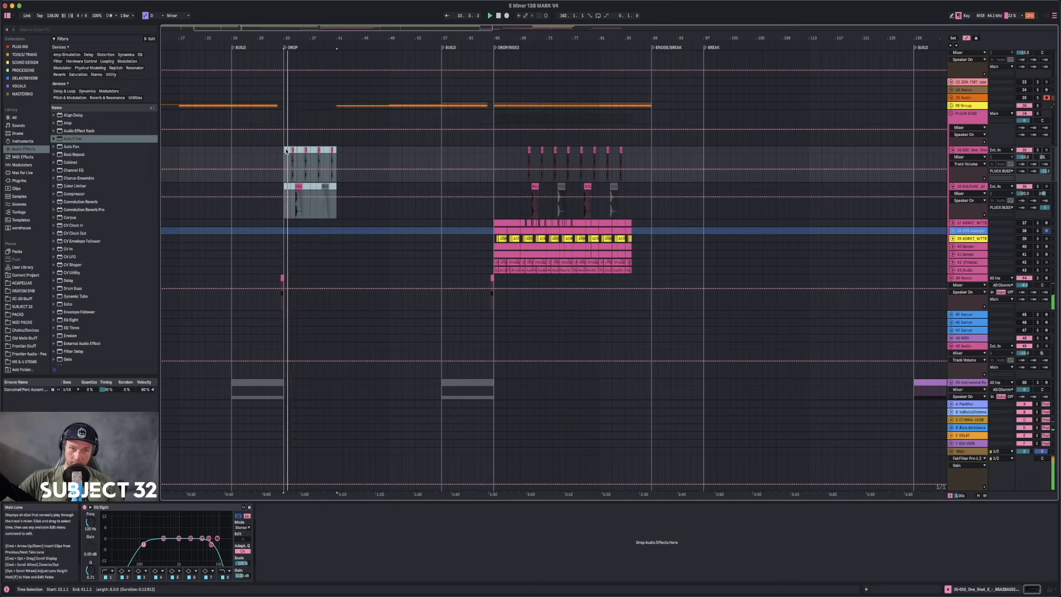
- Duplicate the eight-bar block on the two pluck tracks repeatedly through the DROP, second BUILD and DROP/RIDES up to bar 89
{"action": "key", "text": "super+d"}
{"action": "key", "text": "super+d"}
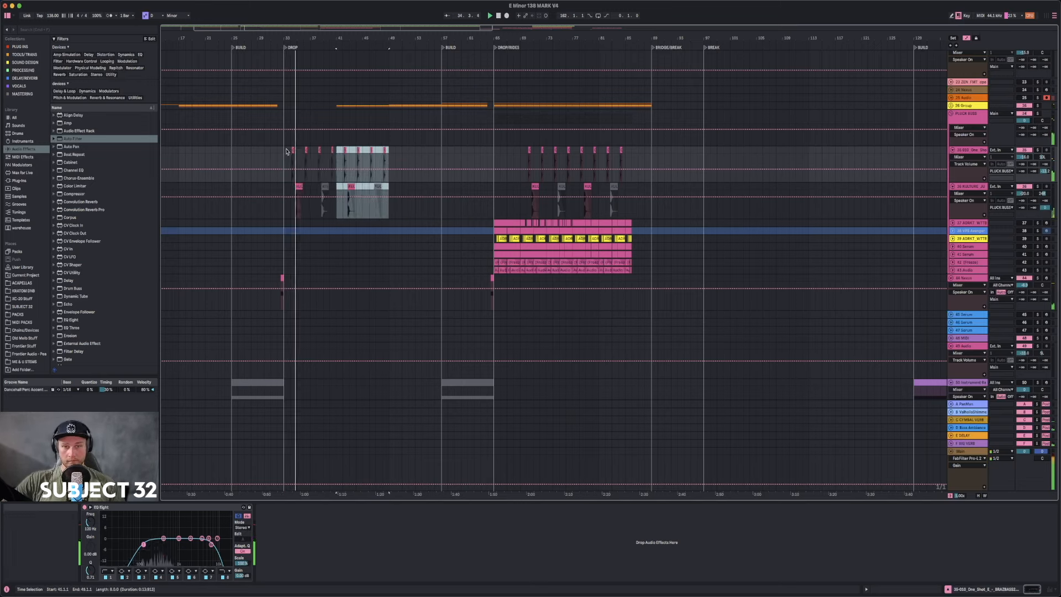
{"action": "left_click_drag", "start_coordinate": [285, 188], "coordinate": [330, 190]}
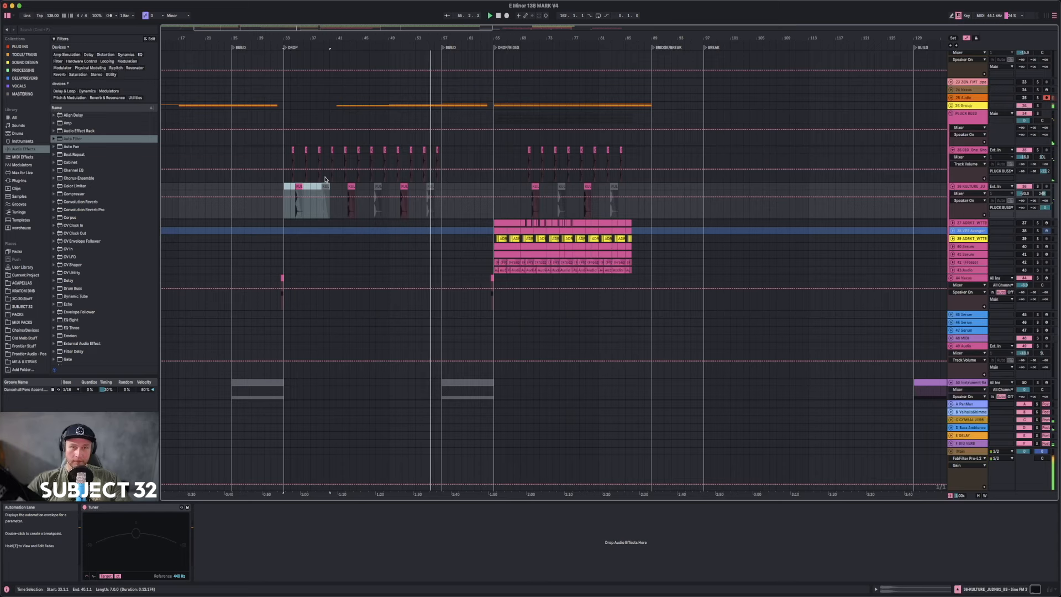
{"action": "left_click_drag", "start_coordinate": [390, 150], "coordinate": [439, 197]}
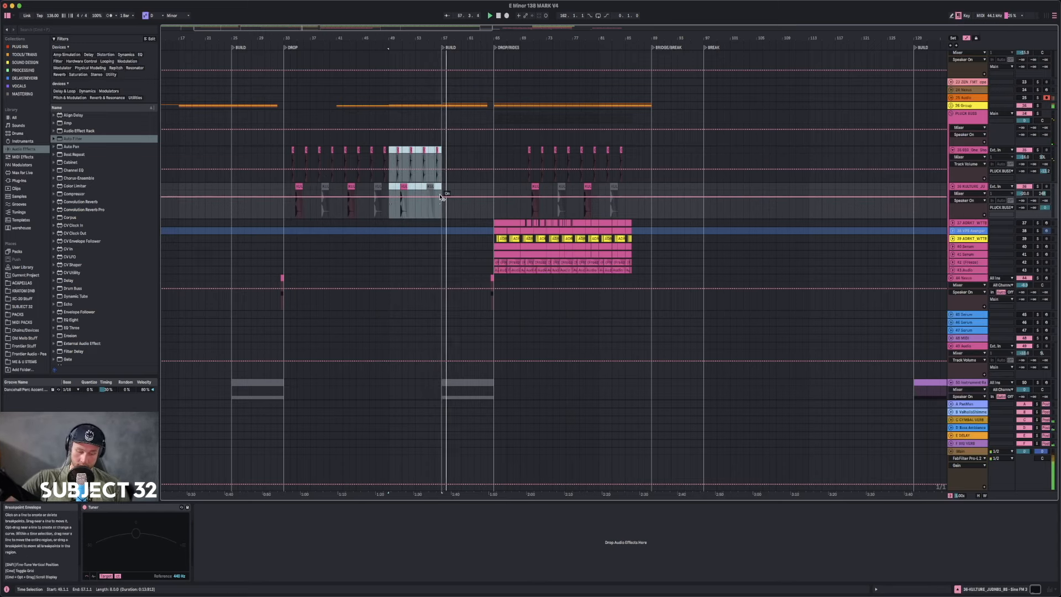
{"action": "key", "text": "super+d"}
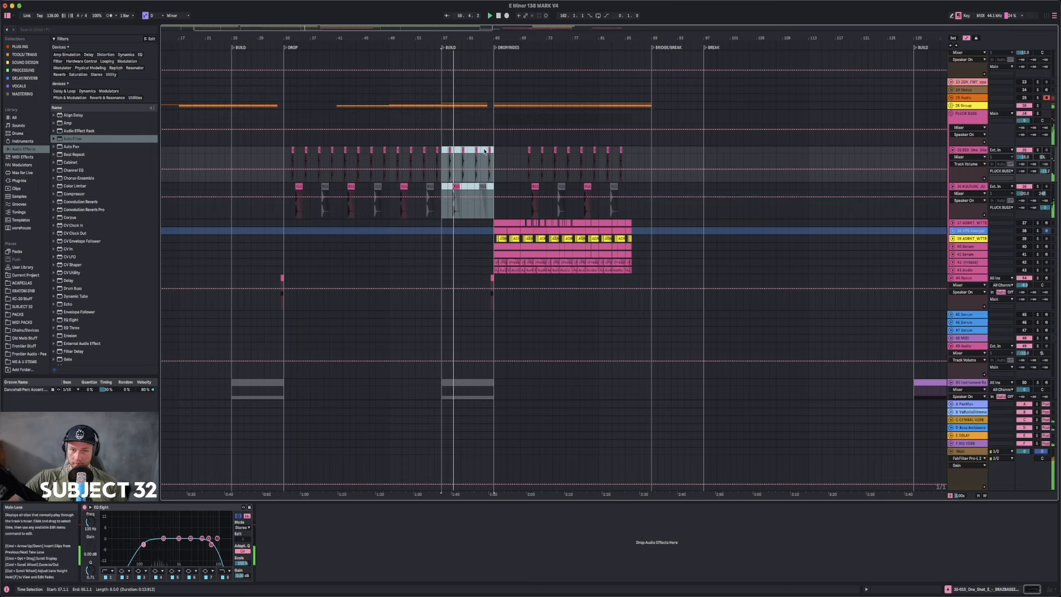
{"action": "key", "text": "super+d"}
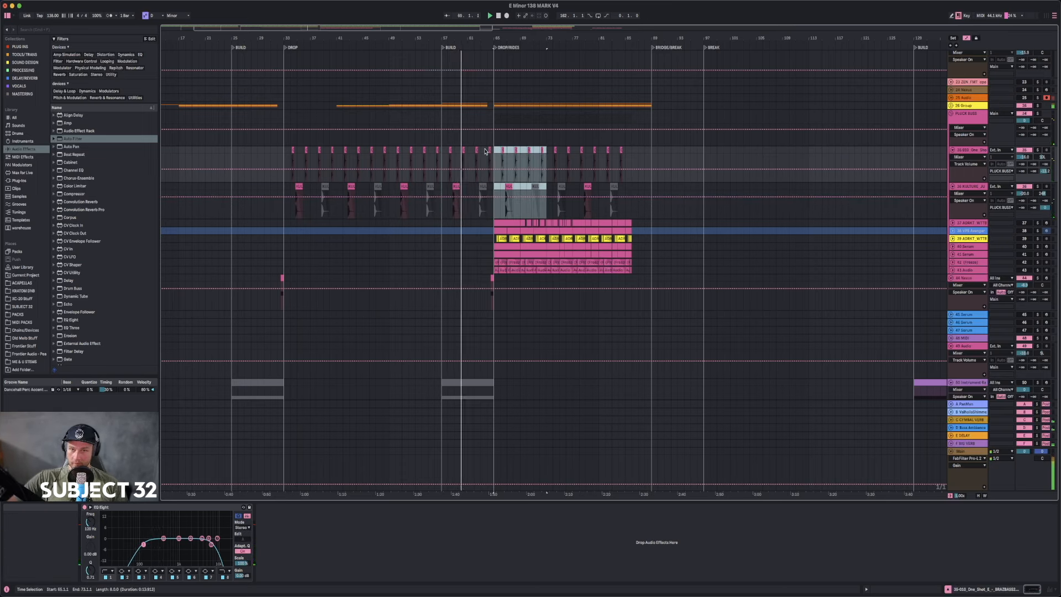
{"action": "key", "text": "super+d"}
{"action": "key", "text": "super+d"}
- Select bar 64 on the one-shot pluck track before DROP/RIDES, and fold the PLUCK BUSS group to view the wider arrangement
{"action": "left_click", "coordinate": [485, 154]}
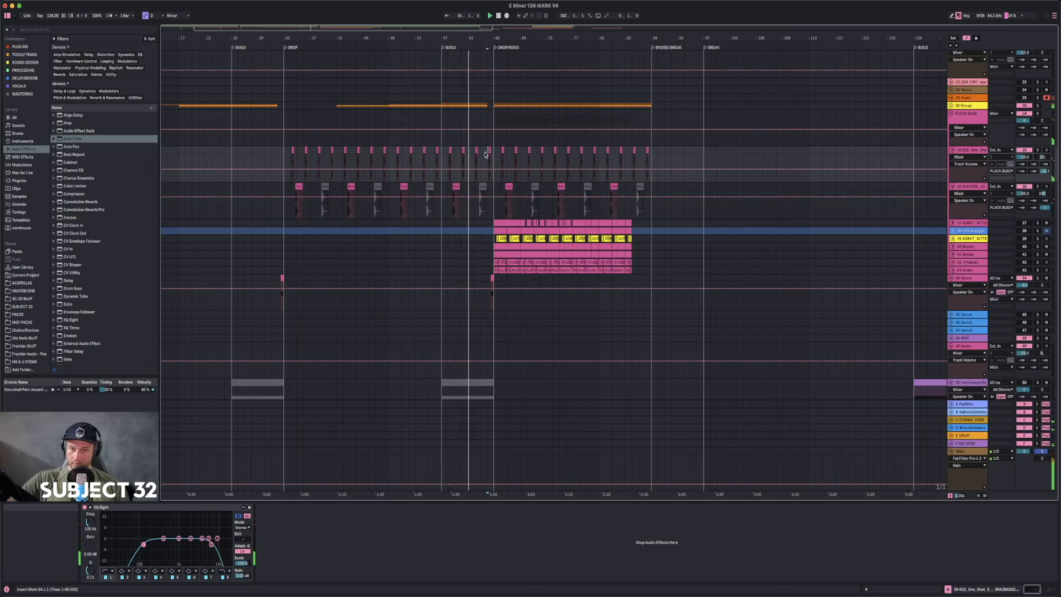
{"action": "left_click_drag", "start_coordinate": [486, 155], "coordinate": [496, 155]}
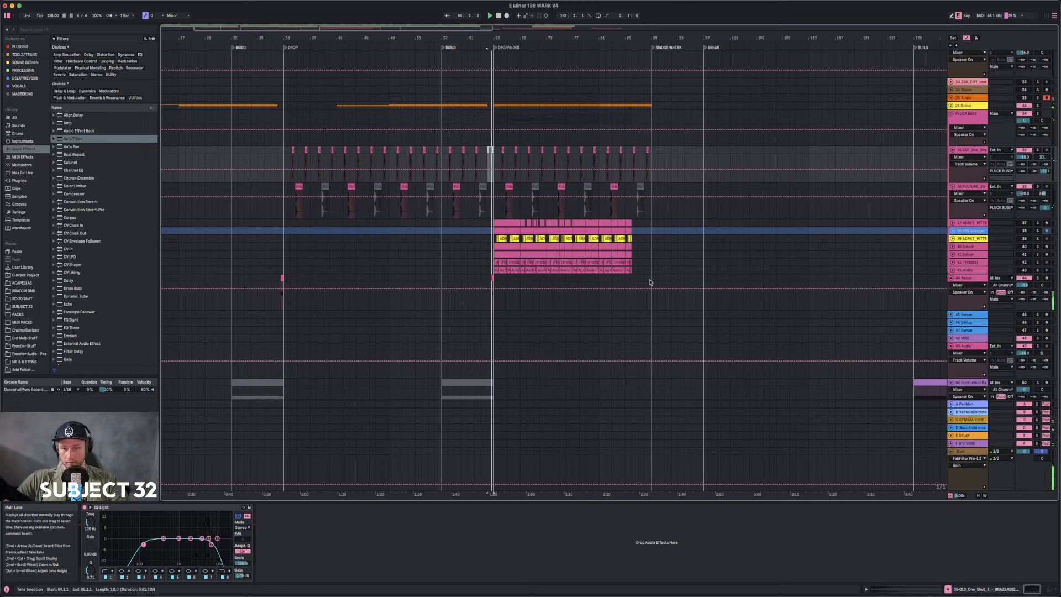
{"action": "left_click", "coordinate": [564, 238]}
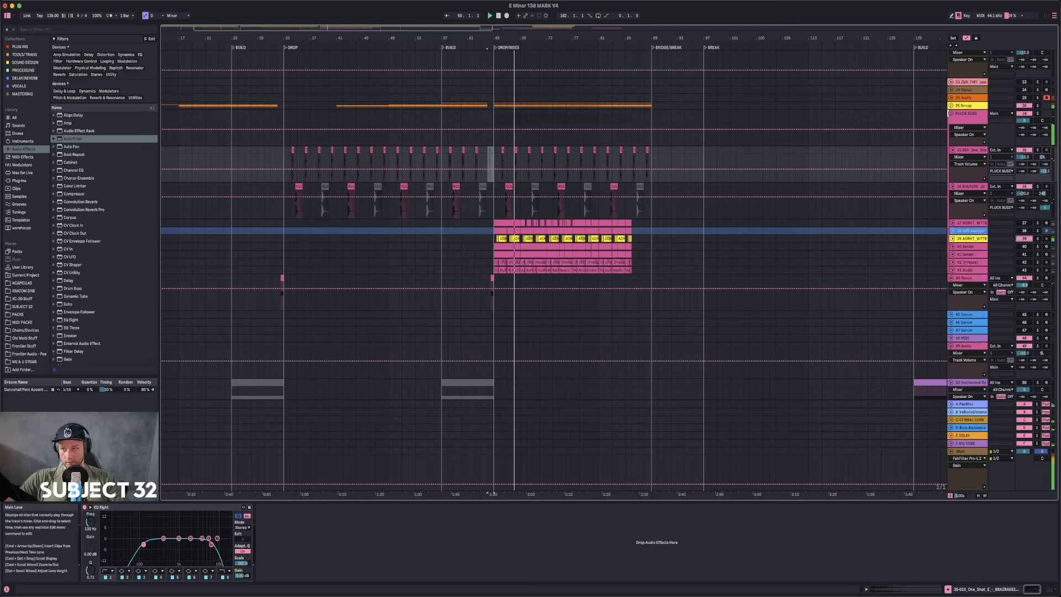
{"action": "left_click", "coordinate": [951, 113]}
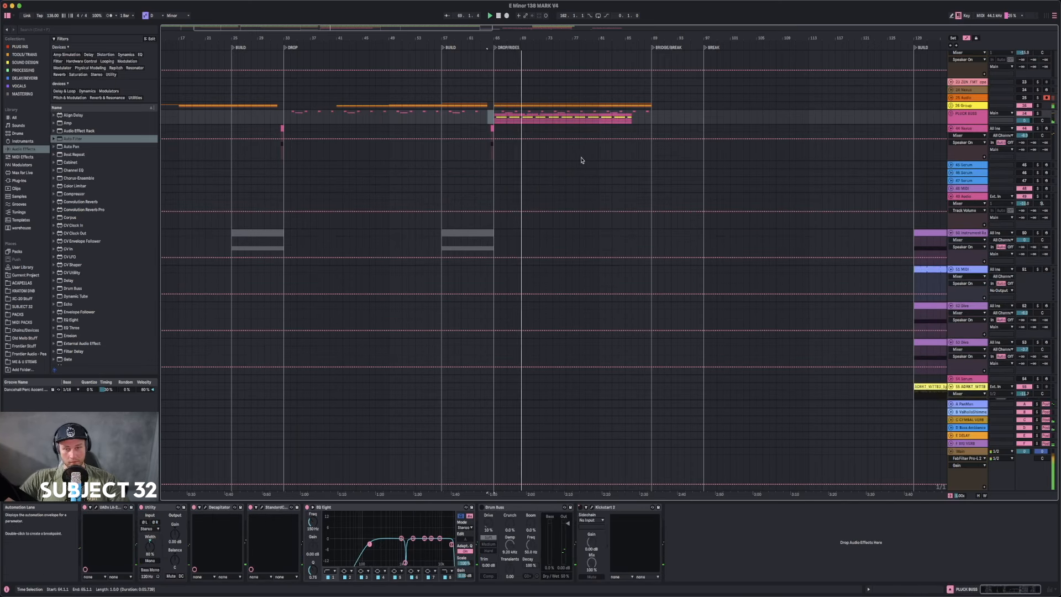
{"action": "left_click_drag", "start_coordinate": [559, 36], "coordinate": [378, 37]}
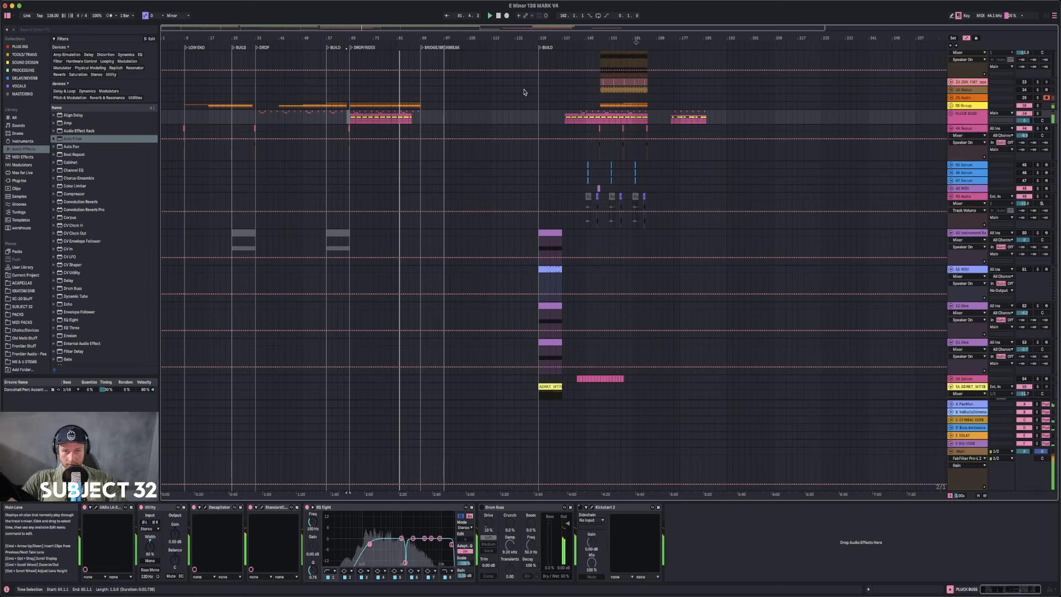
- Unfold the PLUCK BUSS group and audition DROP/RIDES, selecting its pluck clips from bar 65 to bar 77 on tracks 37 to 43
{"action": "left_click", "coordinate": [952, 114]}
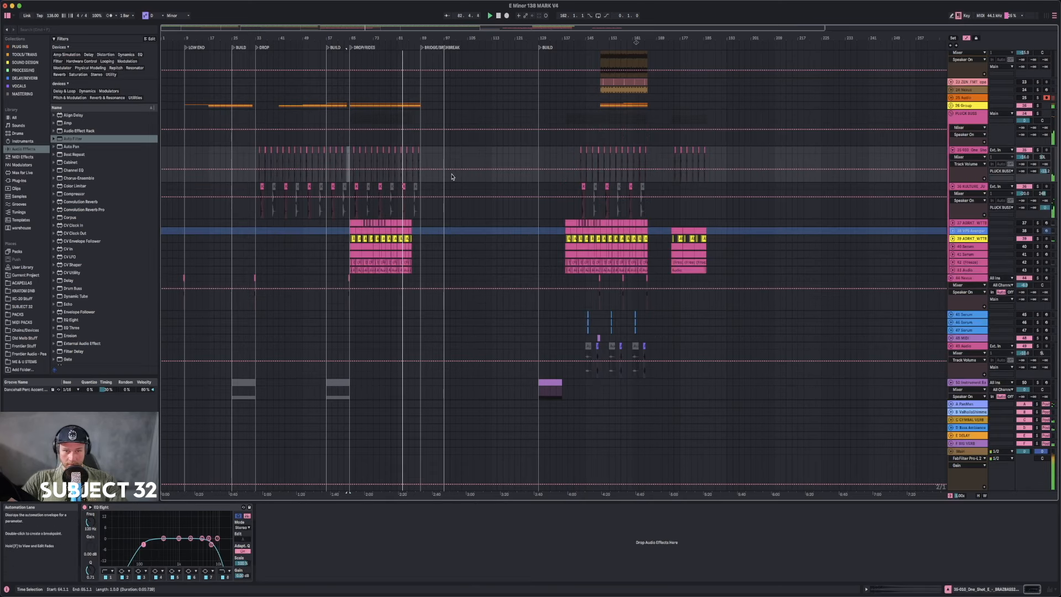
{"action": "left_click_drag", "start_coordinate": [409, 36], "coordinate": [413, 37]}
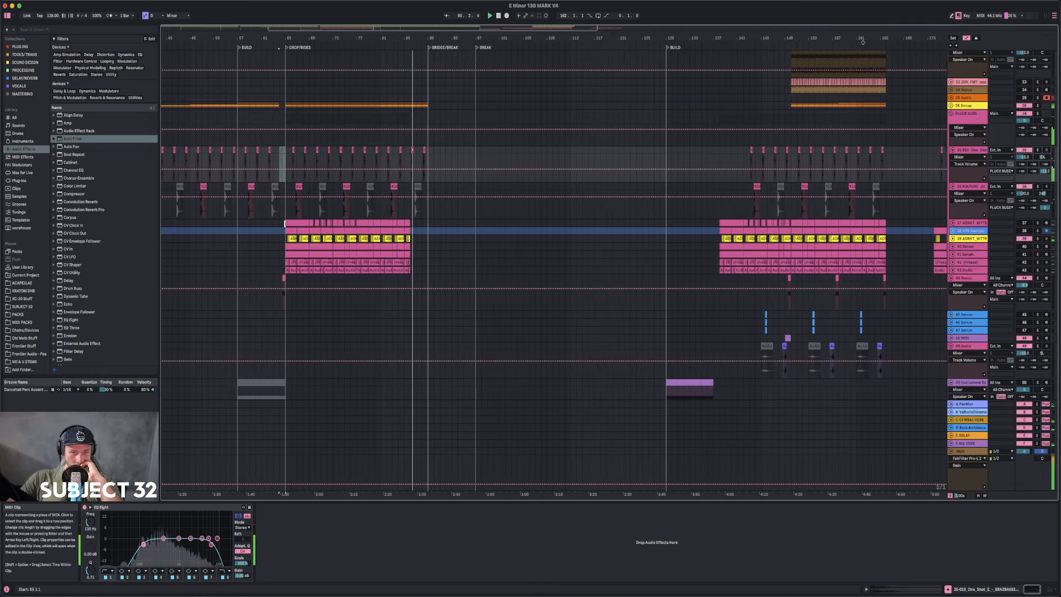
{"action": "left_click_drag", "start_coordinate": [284, 224], "coordinate": [358, 269]}
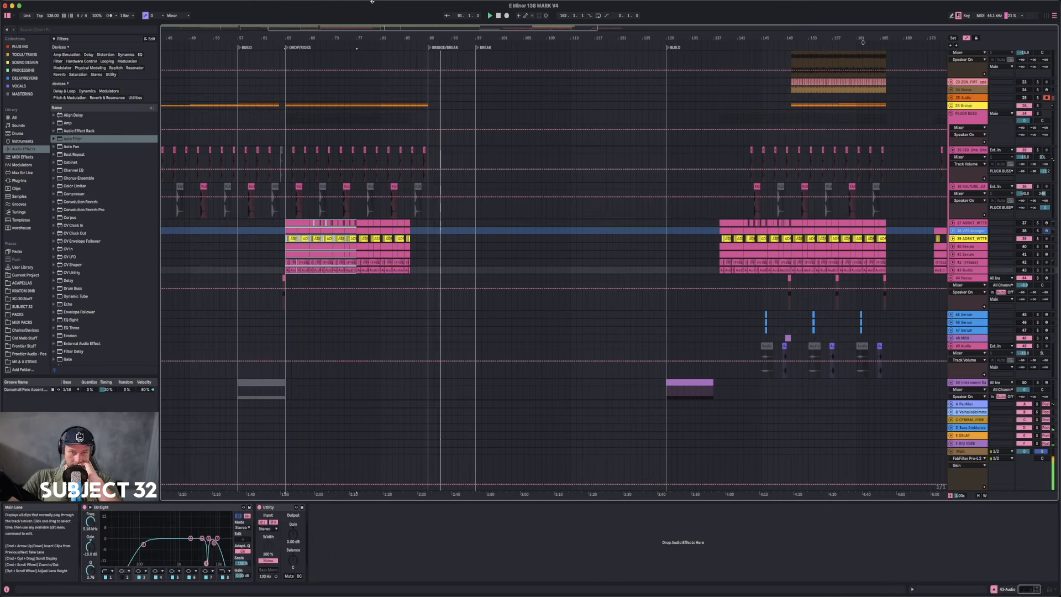
{"action": "left_click_drag", "start_coordinate": [369, 37], "coordinate": [404, 10]}
{"action": "left_click", "coordinate": [275, 255]}
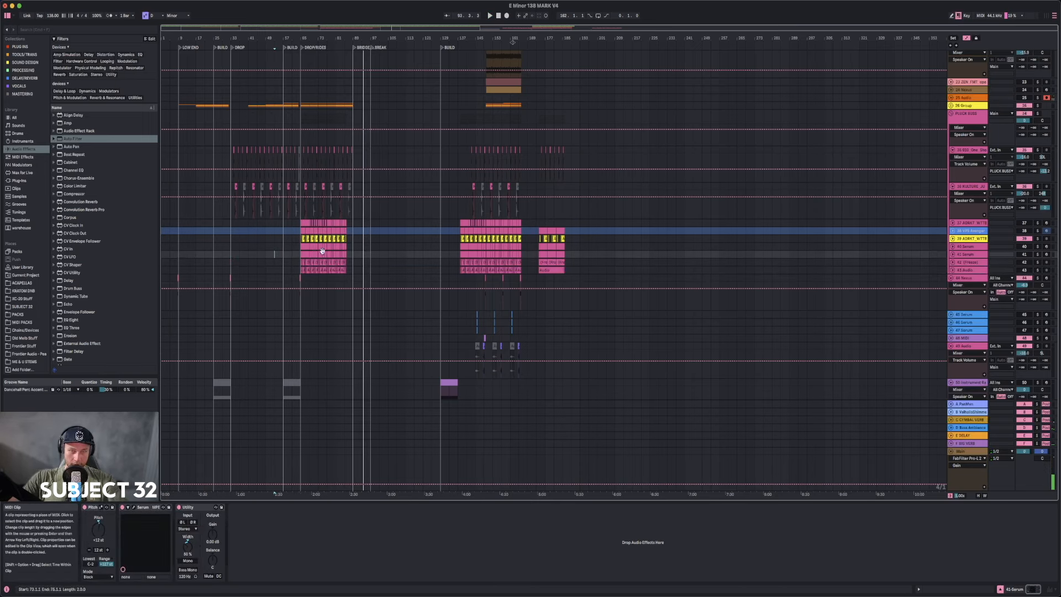
- Try duplicating bars 57 to 89 of the Nexus track into the BRIDGE/BREAK, audition it, and undo the duplication
{"action": "left_click_drag", "start_coordinate": [286, 280], "coordinate": [355, 279]}
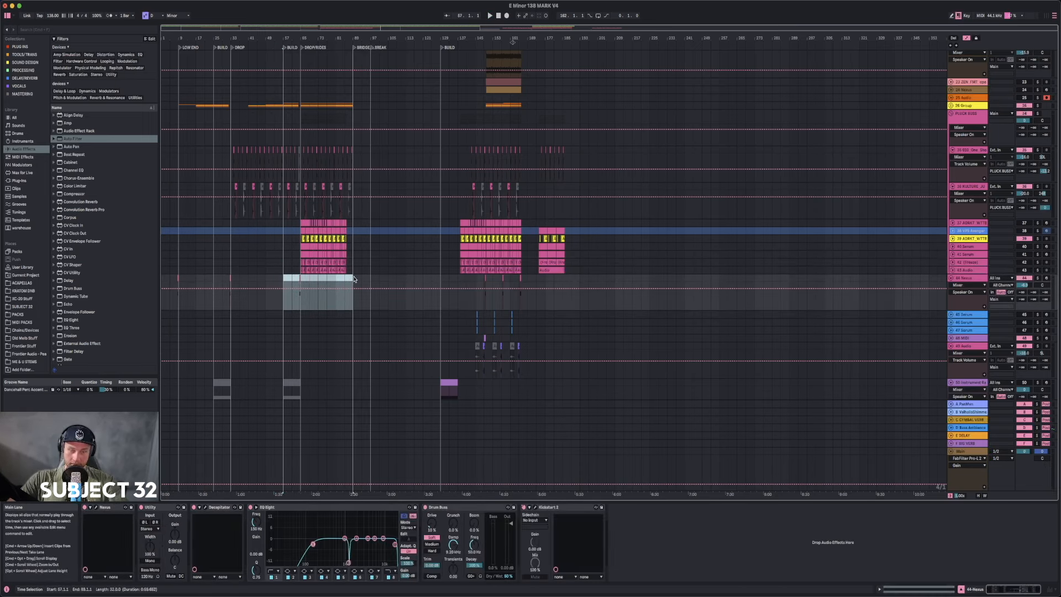
{"action": "key", "text": "super+d"}
{"action": "left_click", "coordinate": [368, 279]}
{"action": "key", "text": "space"}
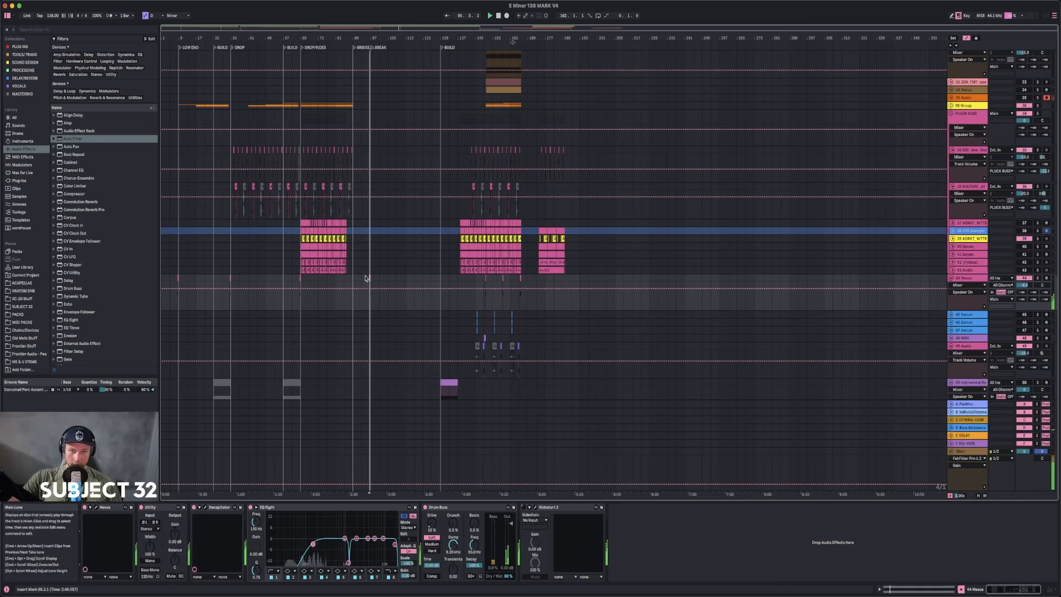
{"action": "scroll", "coordinate": [410, 235], "scroll_direction": "up", "scroll_amount": 4}
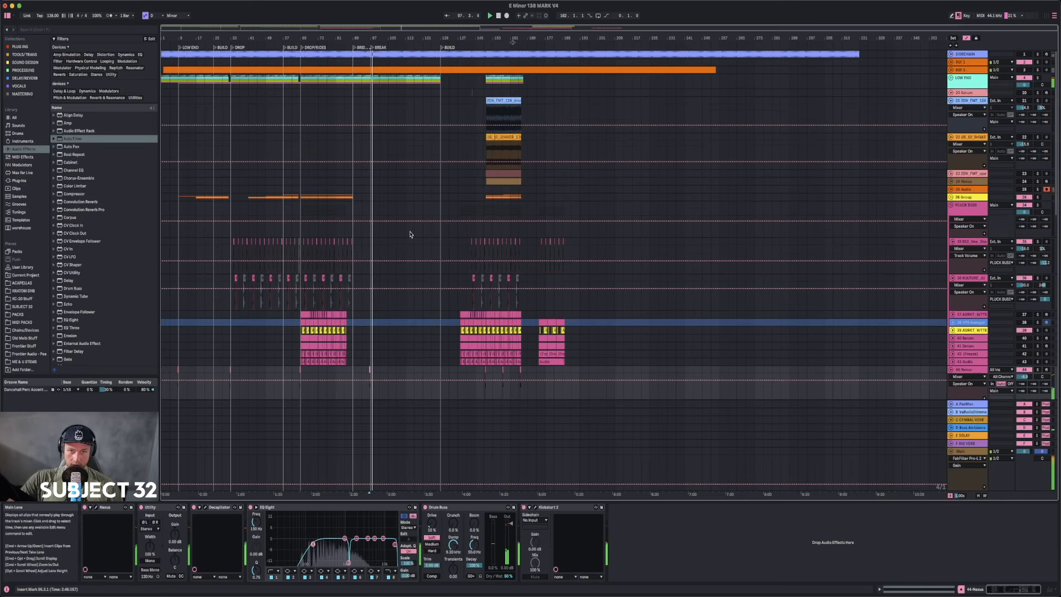
{"action": "left_click", "coordinate": [311, 369]}
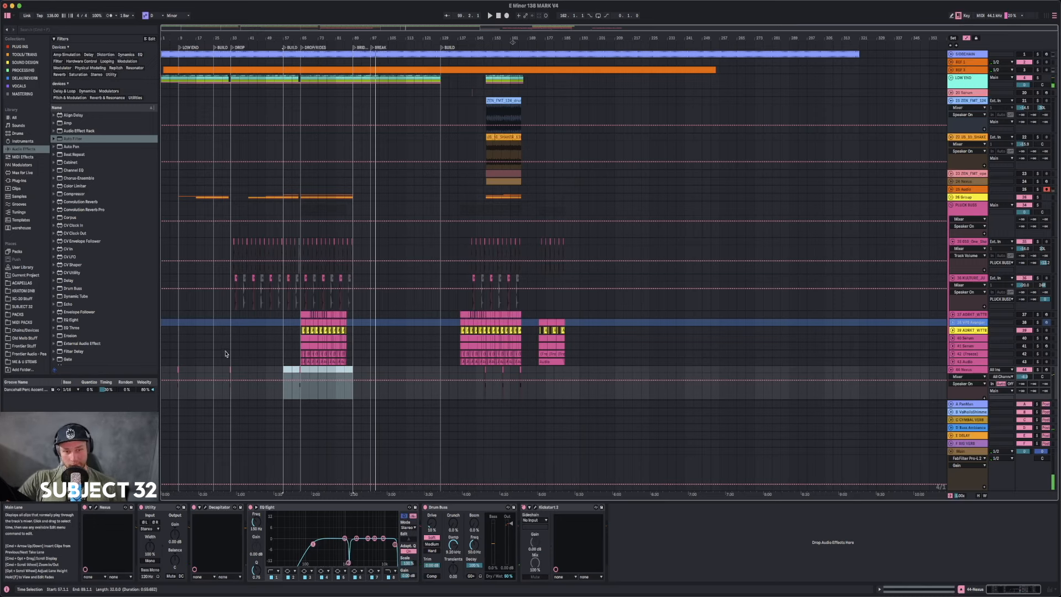
- Examine the one-shot pluck track across bars 65 to 89 and at bar 64, just before DROP/RIDES
{"action": "left_click", "coordinate": [315, 340]}
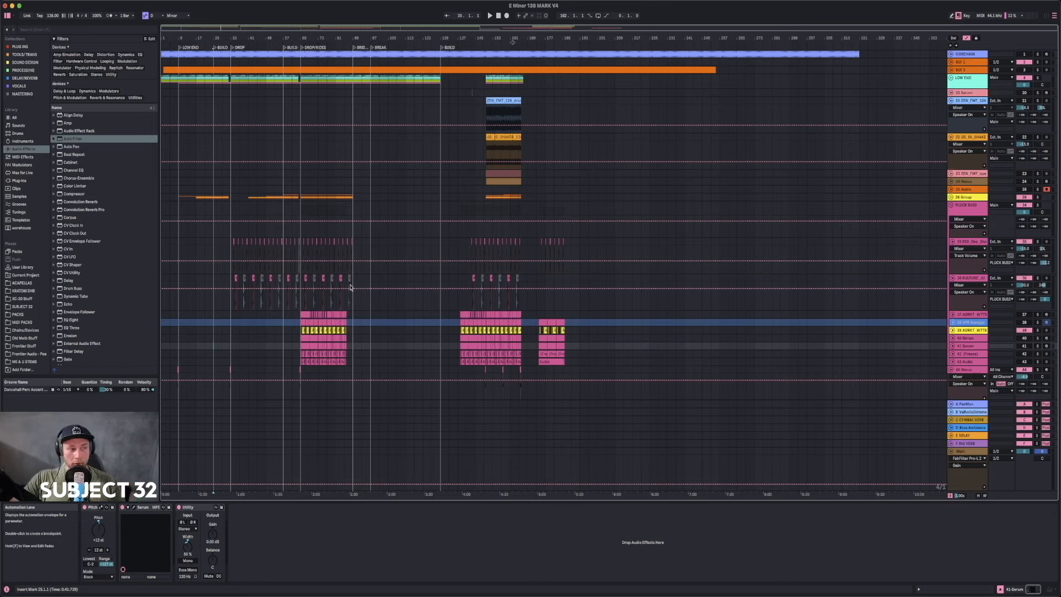
{"action": "left_click_drag", "start_coordinate": [355, 242], "coordinate": [296, 241]}
{"action": "left_click", "coordinate": [302, 242]}
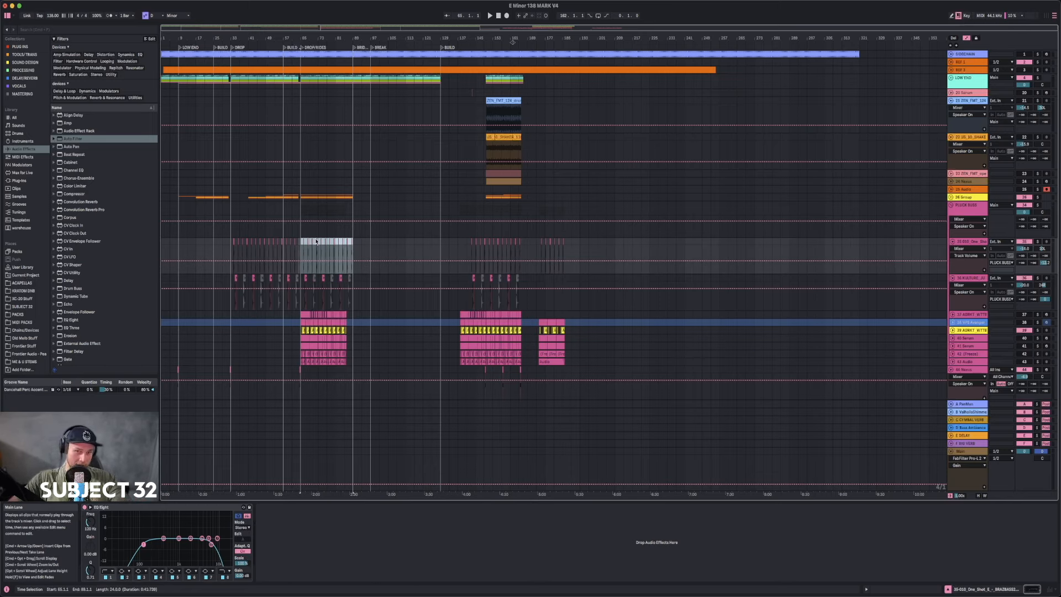
{"action": "left_click", "coordinate": [301, 241]}
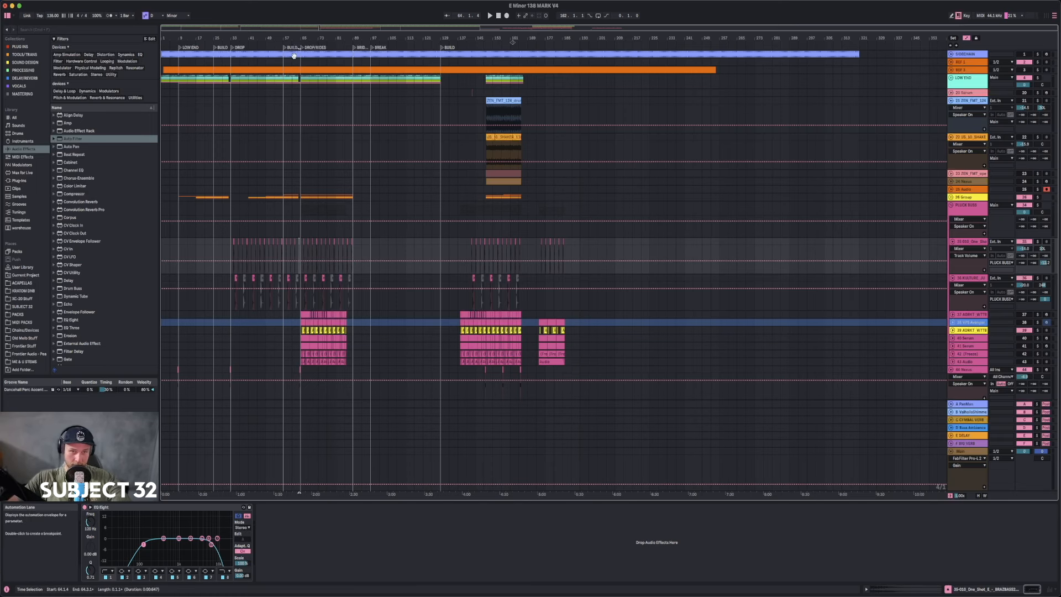
{"action": "left_click_drag", "start_coordinate": [293, 56], "coordinate": [304, 66]}
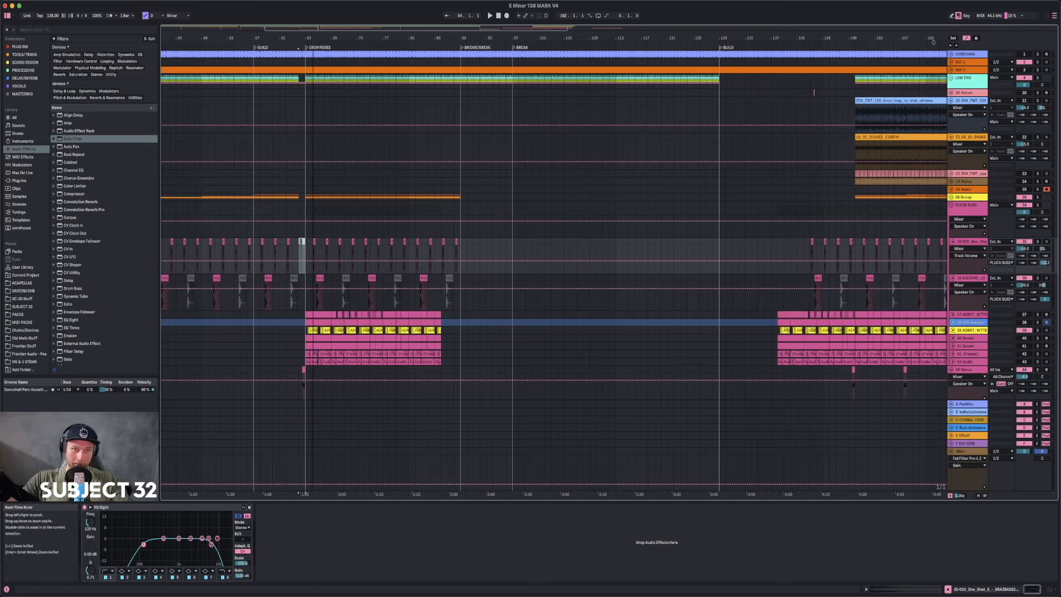
{"action": "left_click_drag", "start_coordinate": [313, 39], "coordinate": [312, 21]}
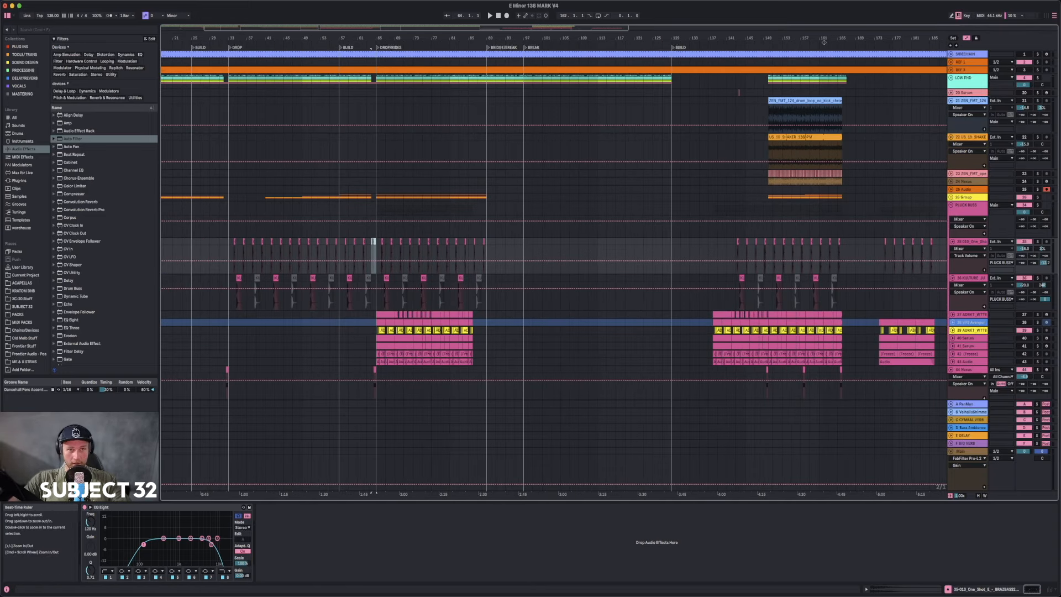
{"action": "left_click_drag", "start_coordinate": [232, 38], "coordinate": [232, 22]}
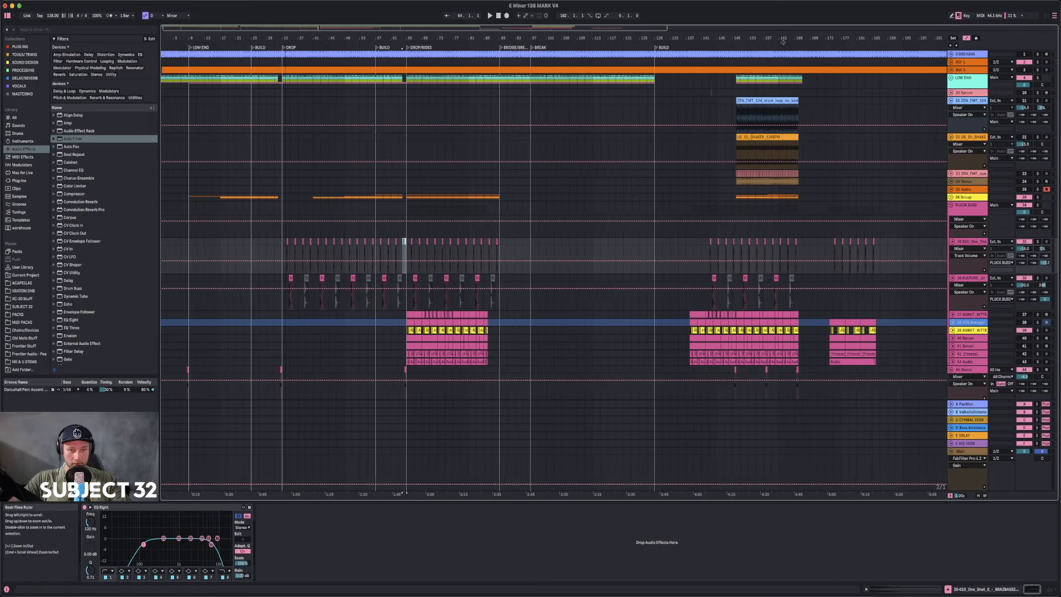
- Load Dada Life's Endless Smile plug-in onto the yellow ADRKT_WTTBH synth track and unfold that track
{"action": "left_click", "coordinate": [404, 332]}
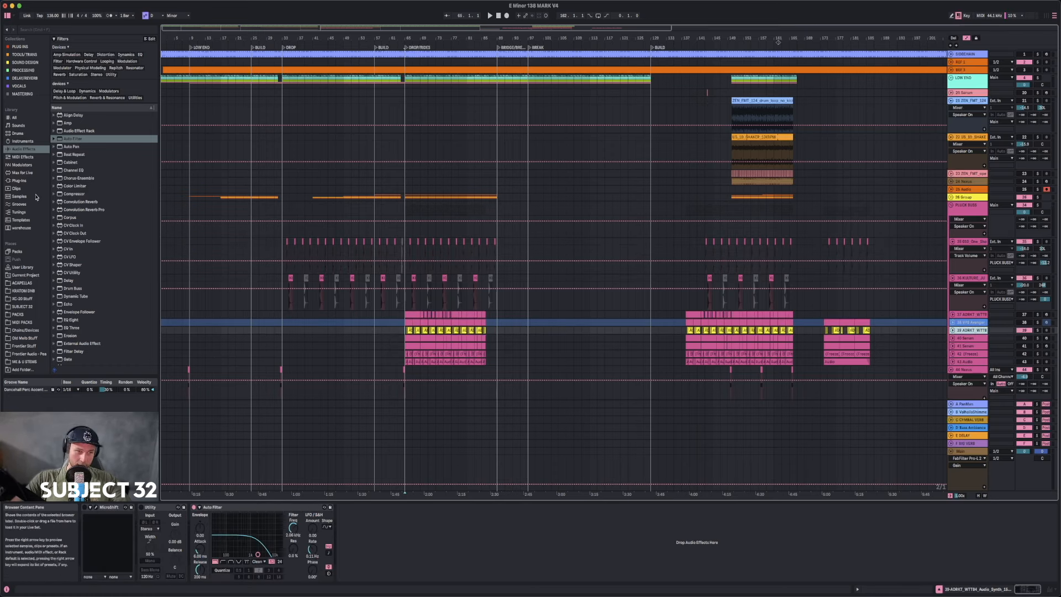
{"action": "left_click", "coordinate": [21, 181]}
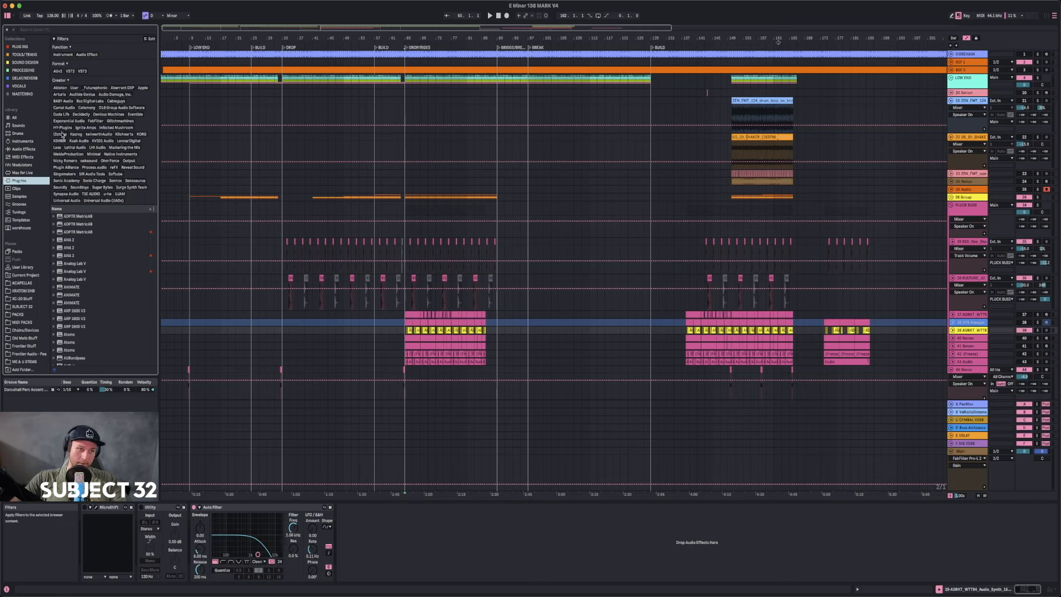
{"action": "left_click", "coordinate": [61, 114]}
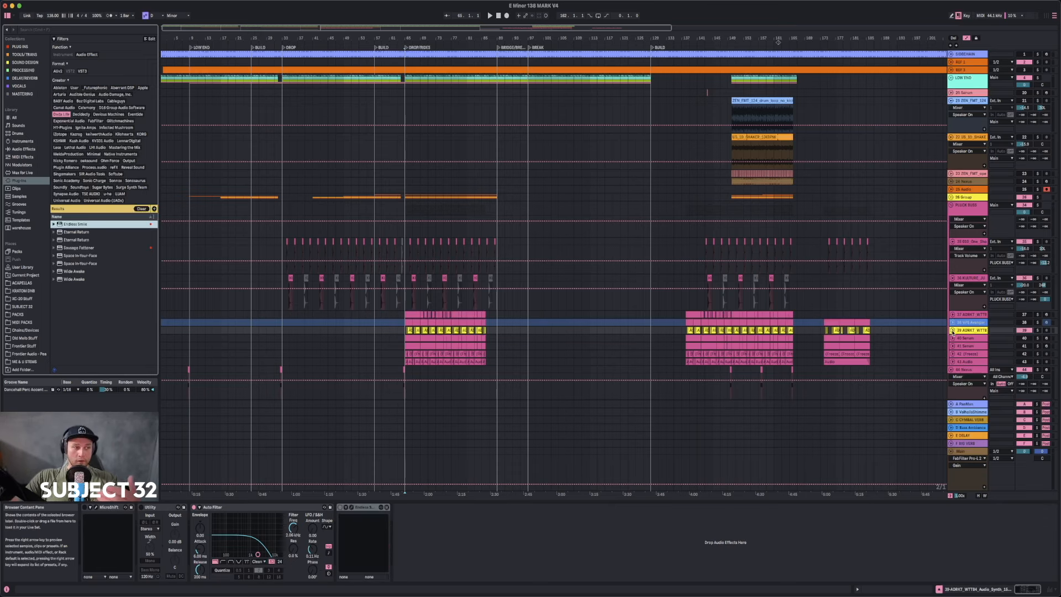
{"action": "left_click", "coordinate": [952, 331]}
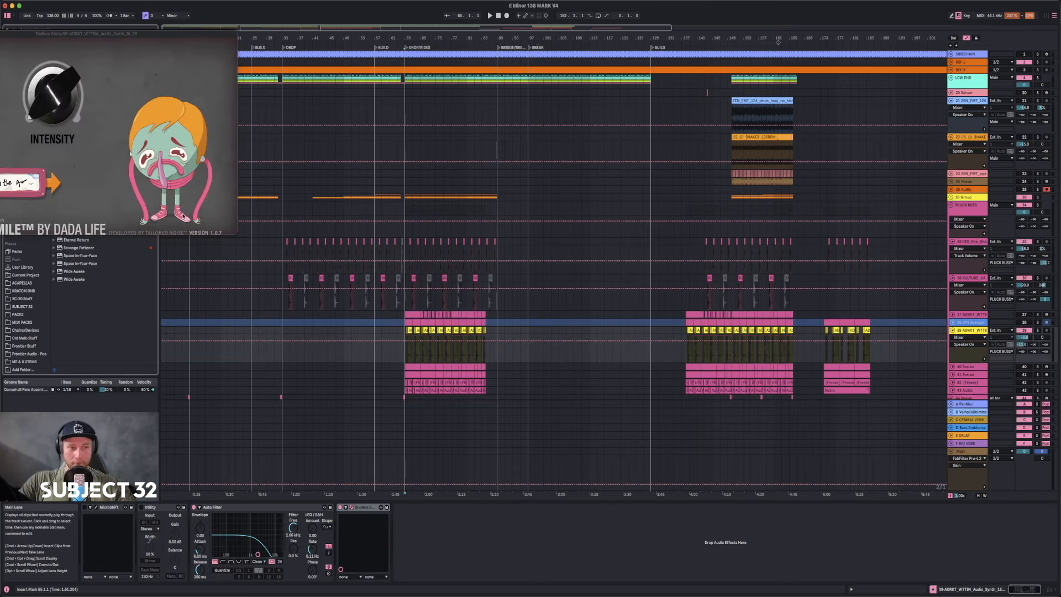
- Play from bar 65 while adjusting Endless Smile's Intensity, and place it before Auto Filter with the NO LIMIT preset
{"action": "key", "text": "space"}
{"action": "left_click_drag", "start_coordinate": [40, 102], "coordinate": [57, 83]}
{"action": "key", "text": "space"}
{"action": "key", "text": "space"}
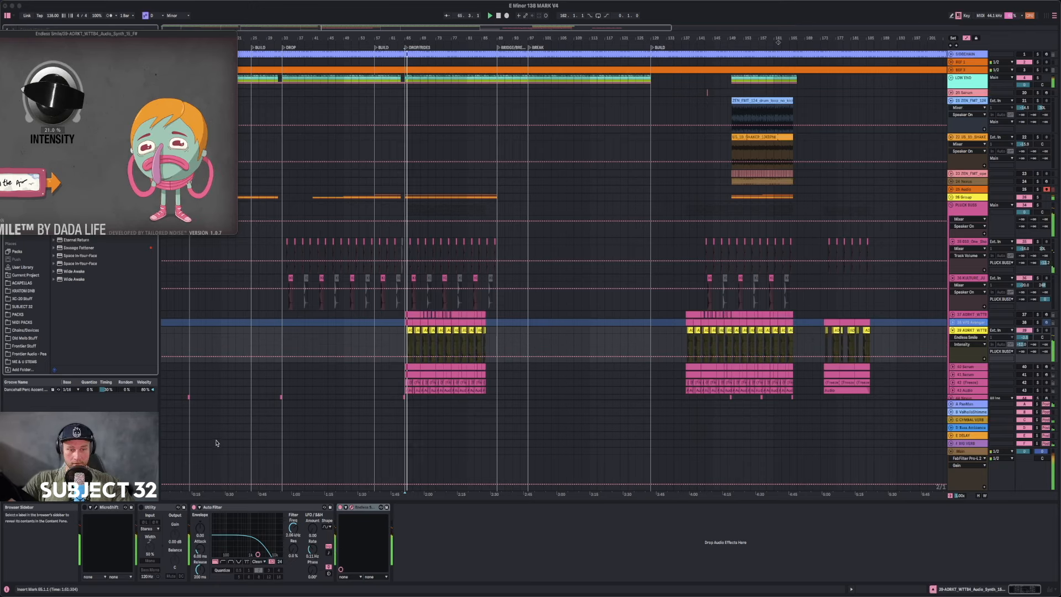
{"action": "left_click_drag", "start_coordinate": [365, 507], "coordinate": [231, 525]}
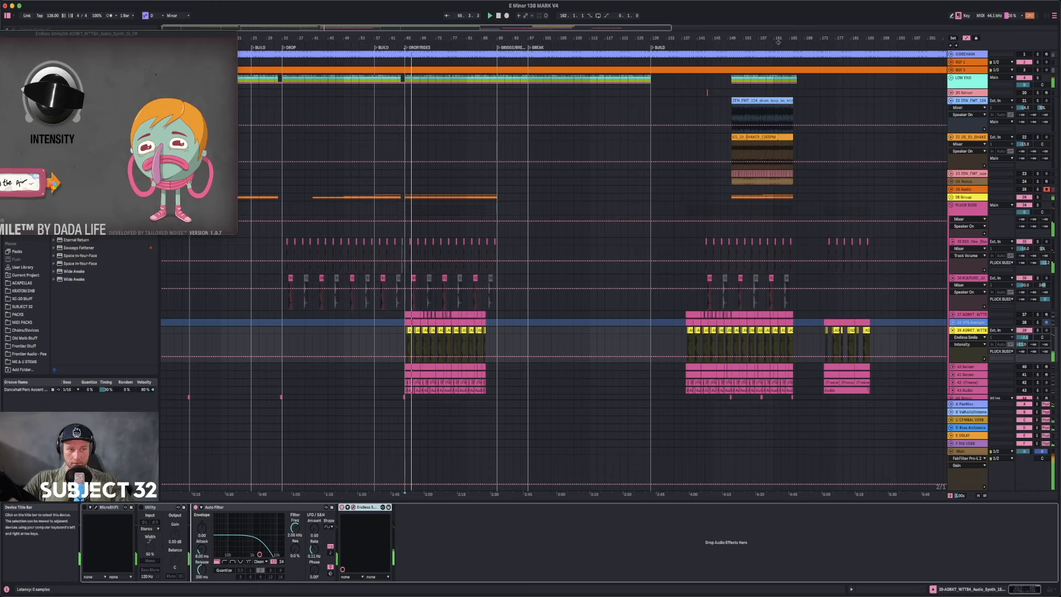
{"action": "left_click", "coordinate": [54, 186]}
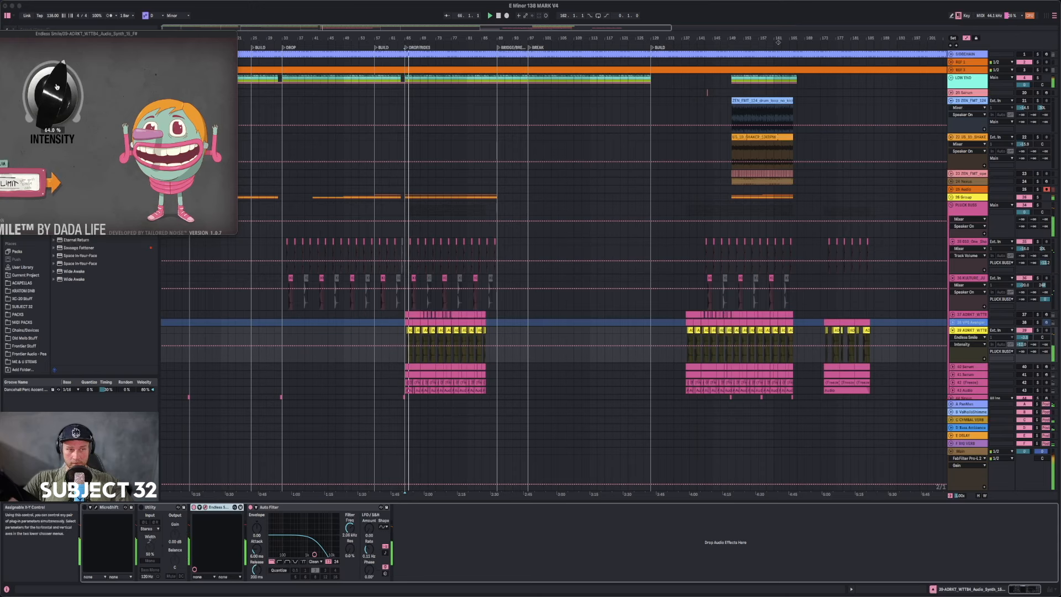
- Lower the ADRKT_WTTBH synth track's volume while DROP/RIDES plays
{"action": "left_click", "coordinate": [1024, 337]}
{"action": "left_click_drag", "start_coordinate": [1024, 337], "coordinate": [1025, 340]}
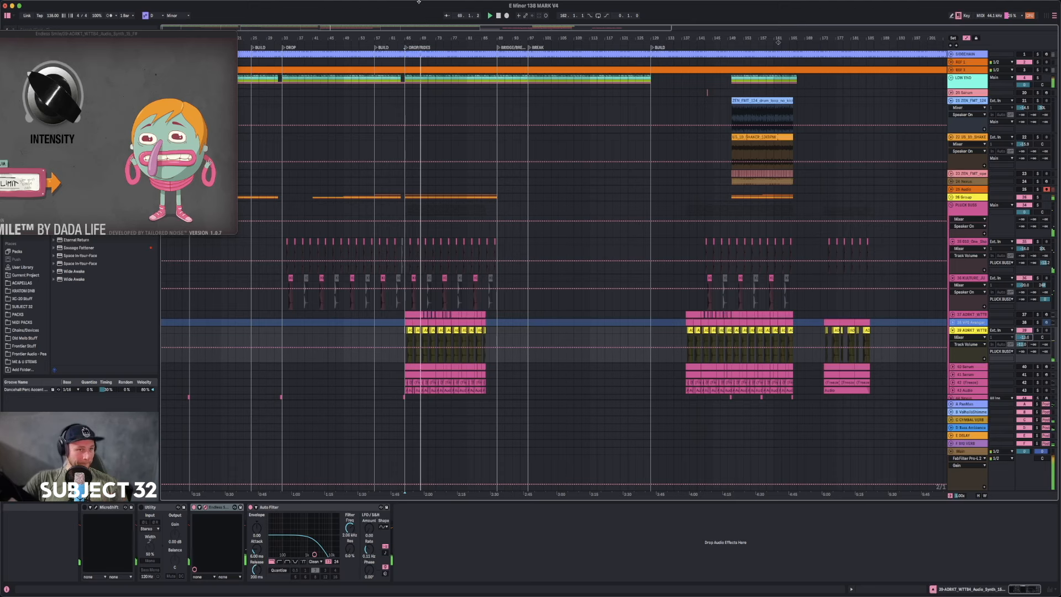
- Bring the whole Endless Smile window into view to check its Intensity, and delete the device from the synth track
{"action": "left_click_drag", "start_coordinate": [107, 37], "coordinate": [165, 53]}
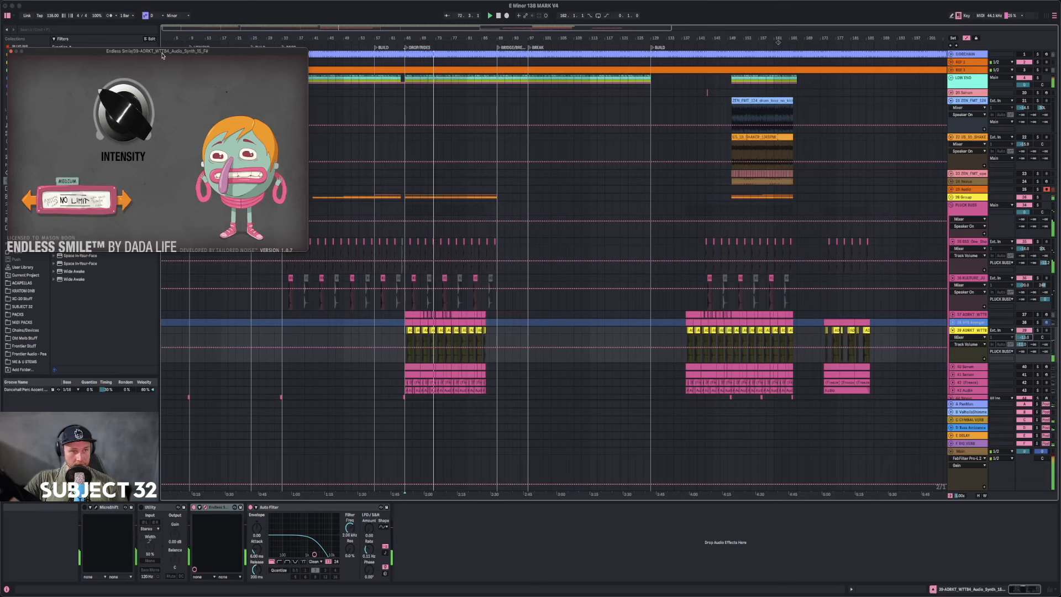
{"action": "mouse_move", "coordinate": [123, 98]}
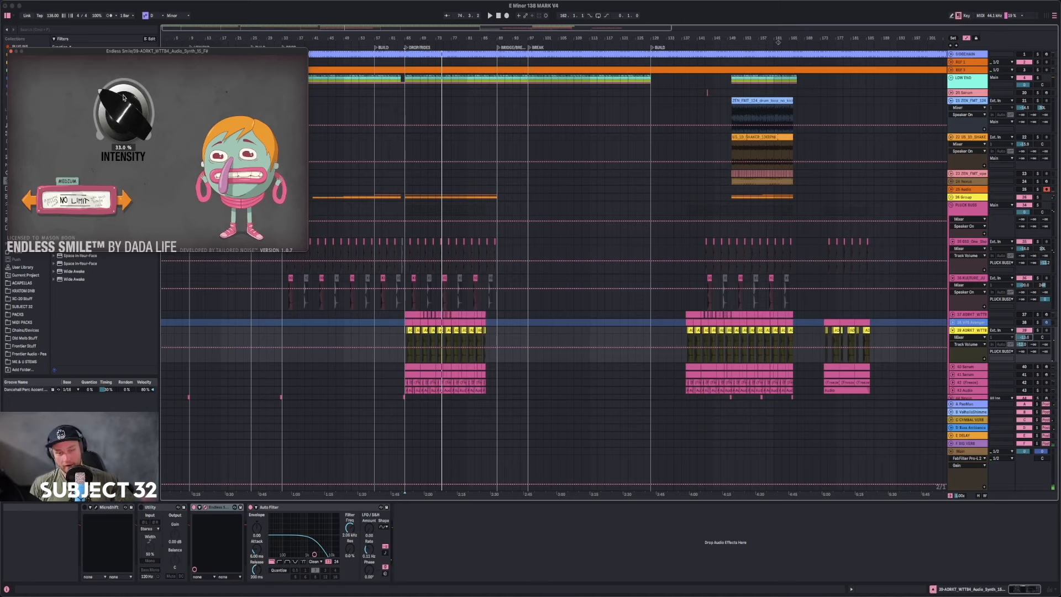
{"action": "left_click", "coordinate": [221, 508]}
{"action": "key", "text": "Delete"}
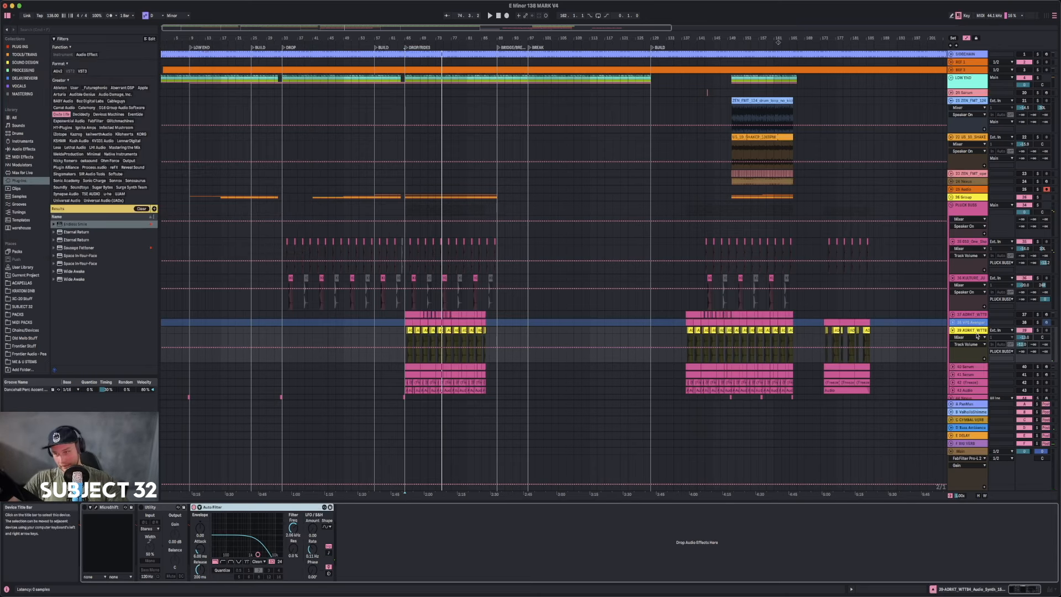
- Toggle the ADRKT_WTTBH synth track's activator, and fold both that track and the PLUCK BUSS group
{"action": "left_click", "coordinate": [1023, 331]}
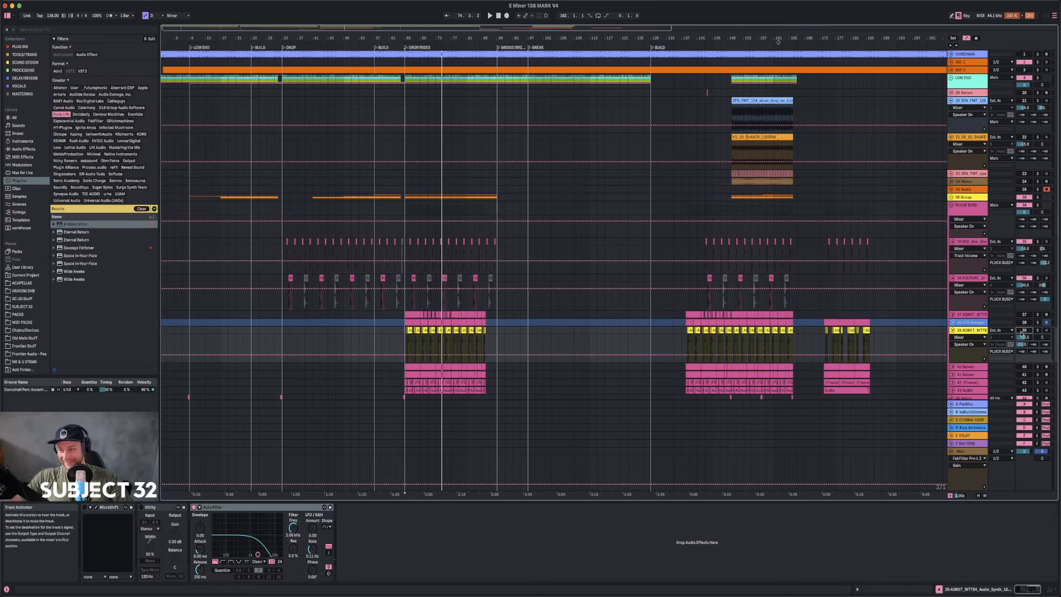
{"action": "left_click", "coordinate": [952, 330]}
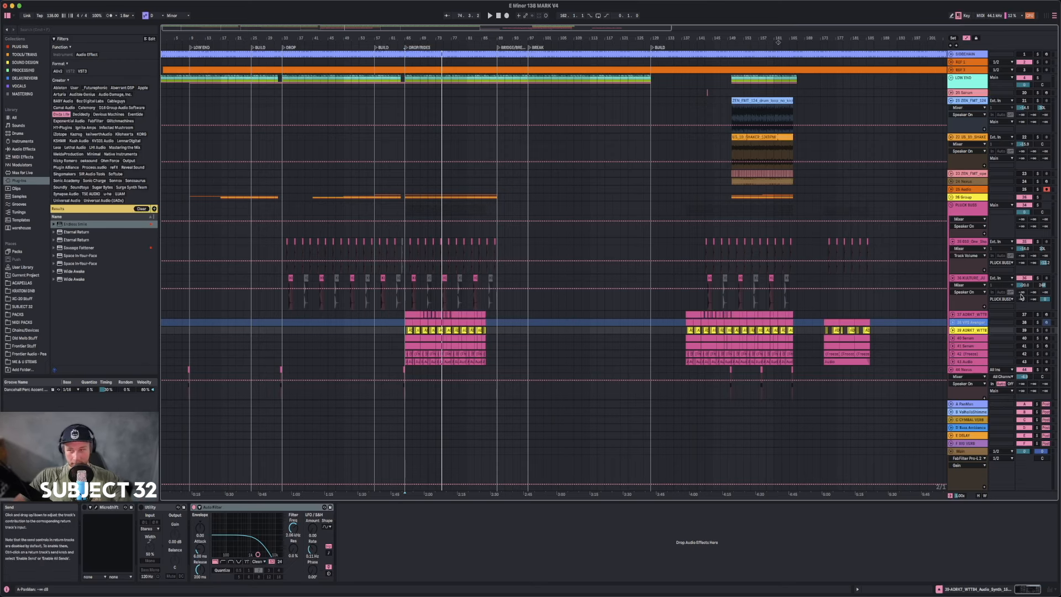
{"action": "left_click", "coordinate": [951, 207]}
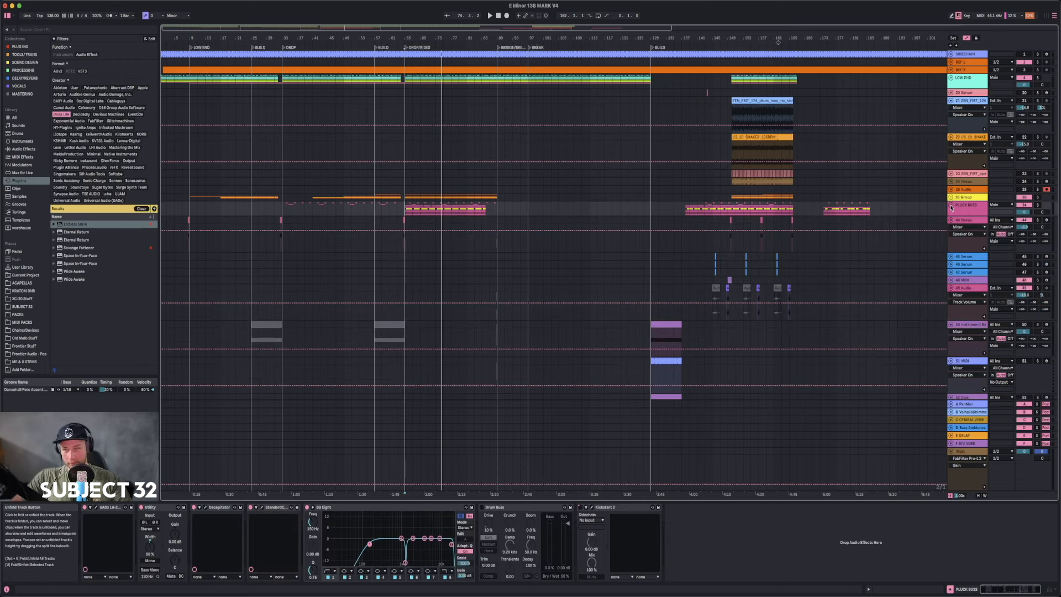
- Examine the build and snare tracks across the arrangement, and audition the first BUILD into the DROP from bars 25 and 31
{"action": "left_click", "coordinate": [313, 197]}
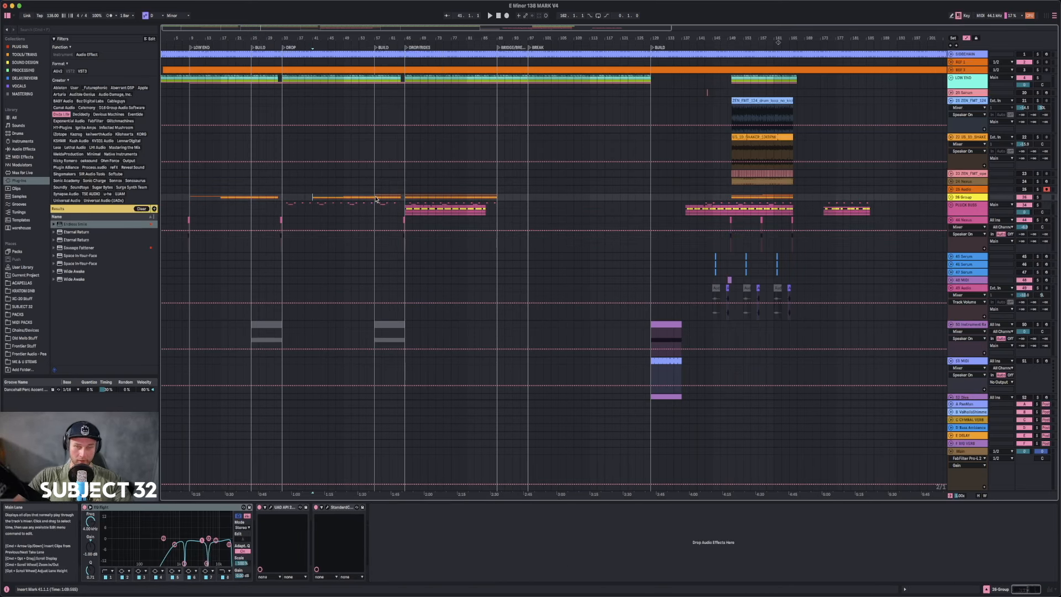
{"action": "scroll", "coordinate": [376, 200], "scroll_direction": "down", "scroll_amount": 3}
{"action": "scroll", "coordinate": [379, 204], "scroll_direction": "down", "scroll_amount": 4}
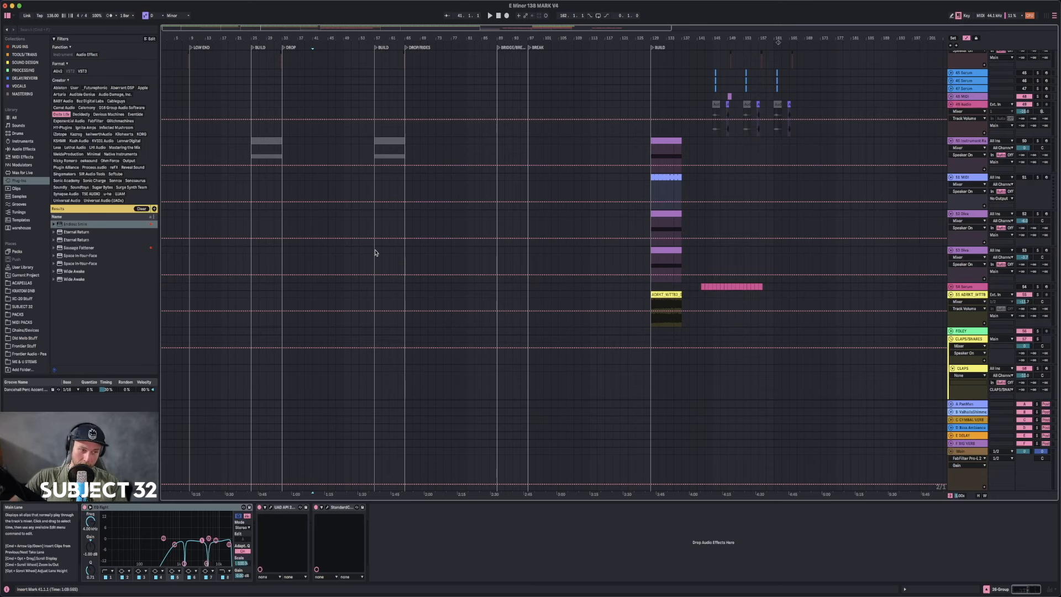
{"action": "scroll", "coordinate": [375, 253], "scroll_direction": "up", "scroll_amount": 6}
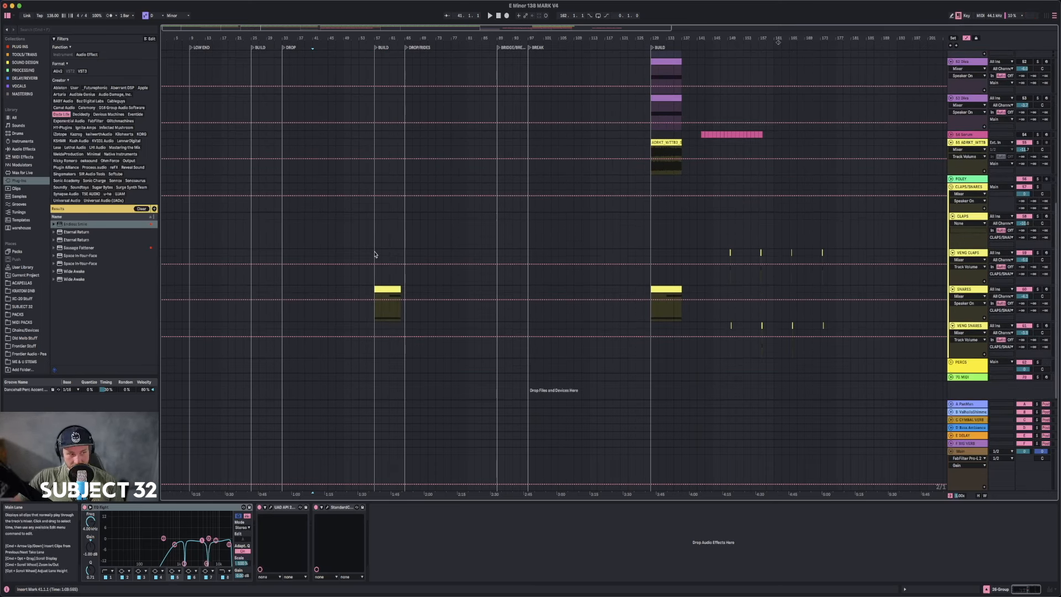
{"action": "scroll", "coordinate": [374, 255], "scroll_direction": "up", "scroll_amount": 2}
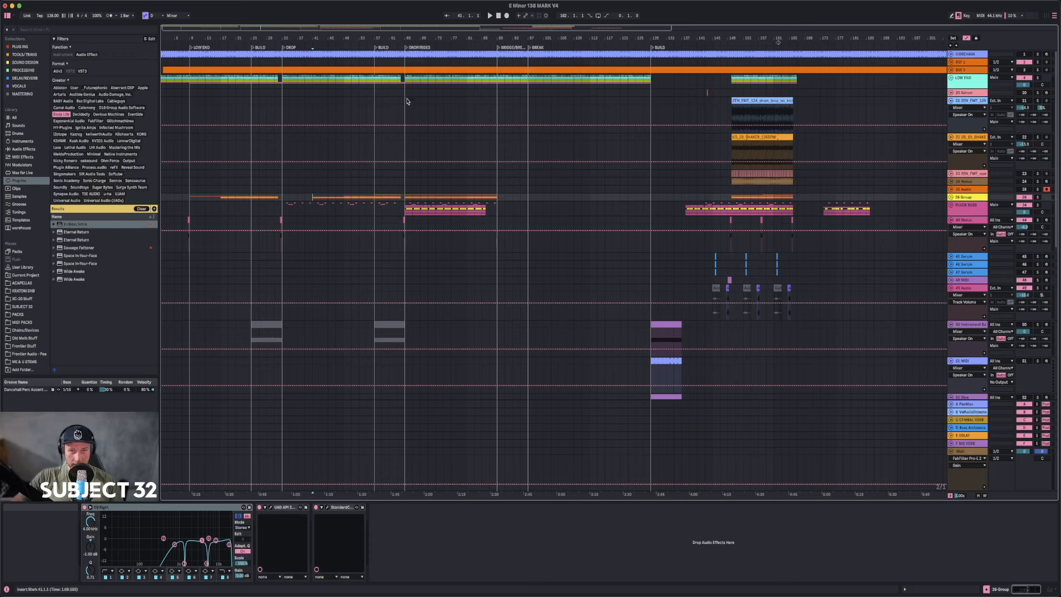
{"action": "left_click", "coordinate": [251, 103]}
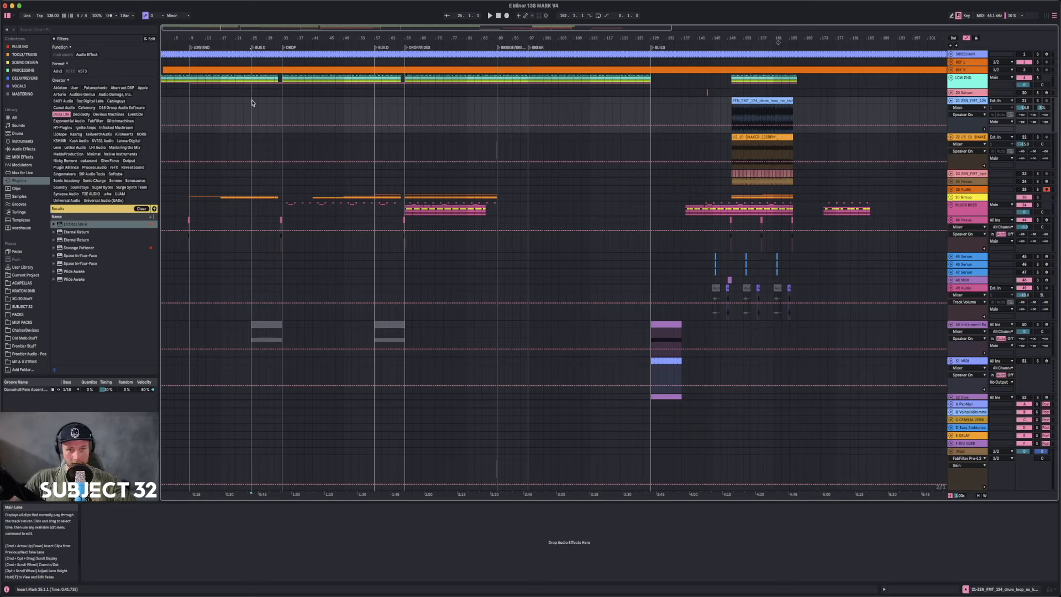
{"action": "key", "text": "space"}
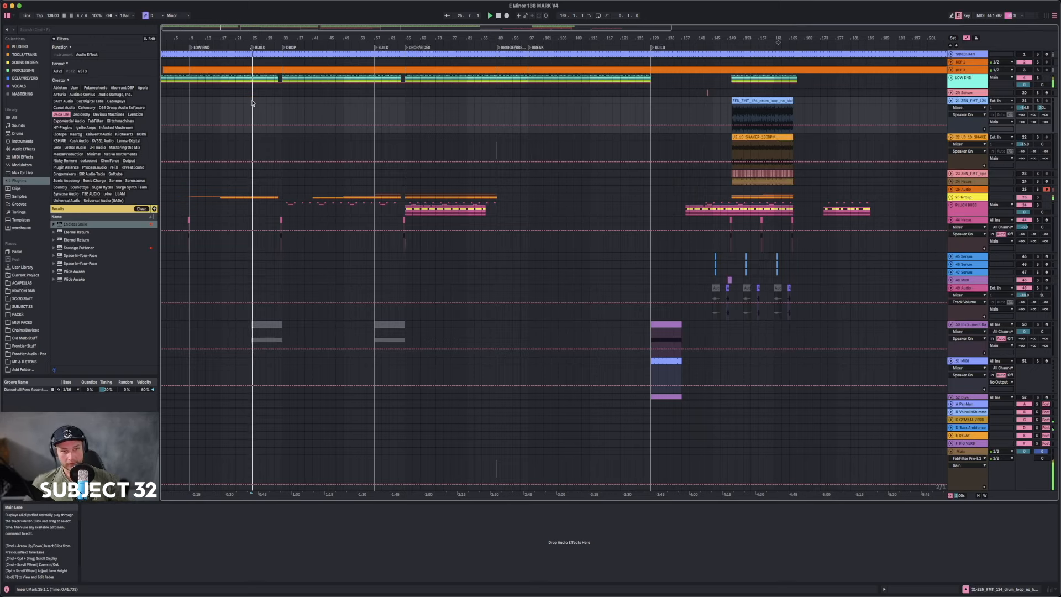
{"action": "left_click", "coordinate": [275, 102]}
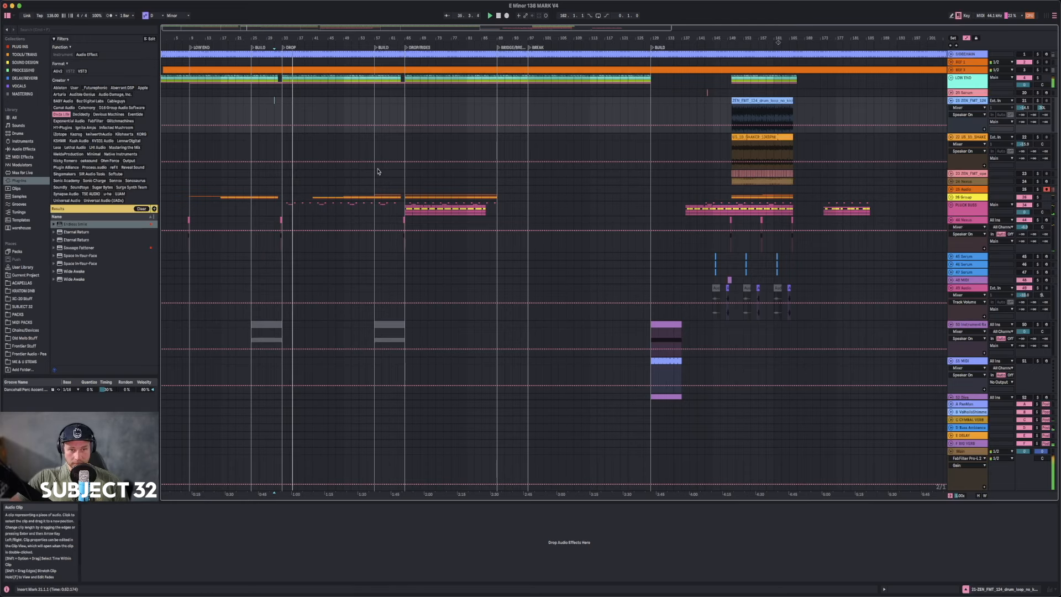
- Try deactivating every second one-shot clip in the PLUCK BUSS group across the first DROP while it plays
{"action": "left_click", "coordinate": [951, 207]}
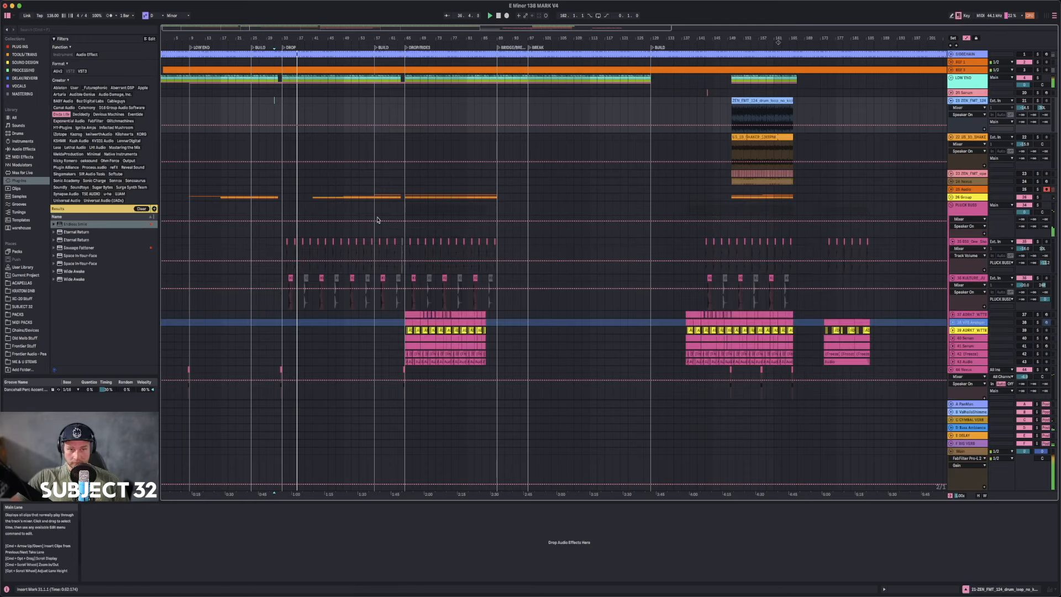
{"action": "left_click_drag", "start_coordinate": [778, 42], "coordinate": [290, 56]}
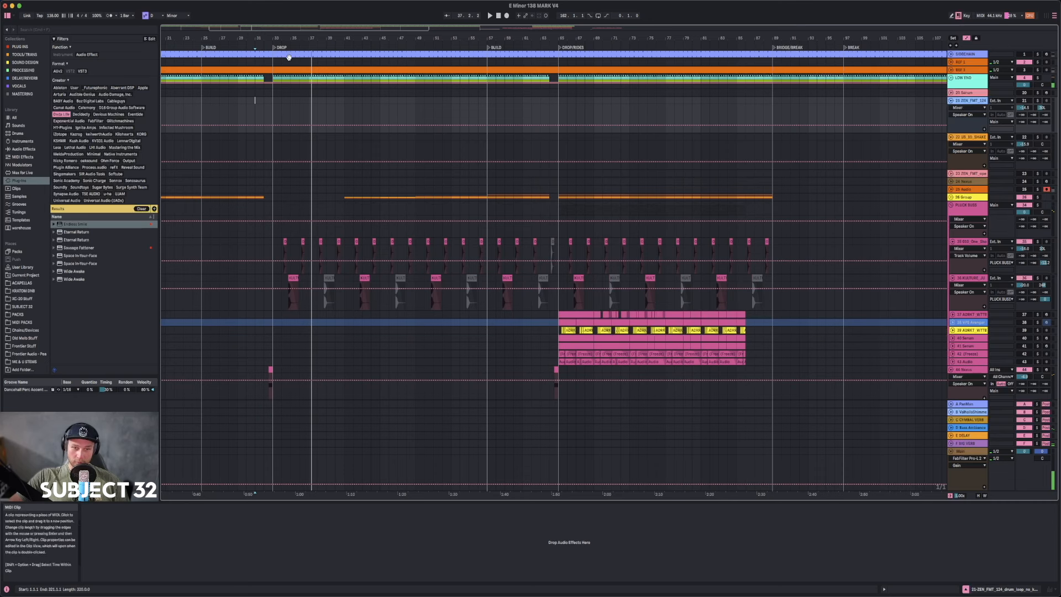
{"action": "left_click", "coordinate": [277, 255]}
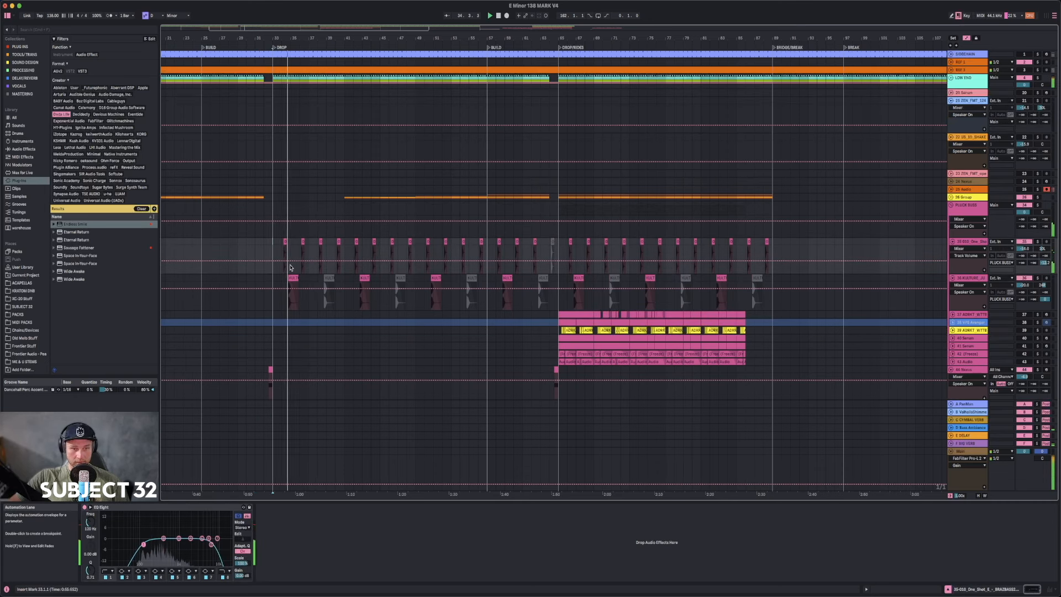
{"action": "left_click", "coordinate": [304, 243]}
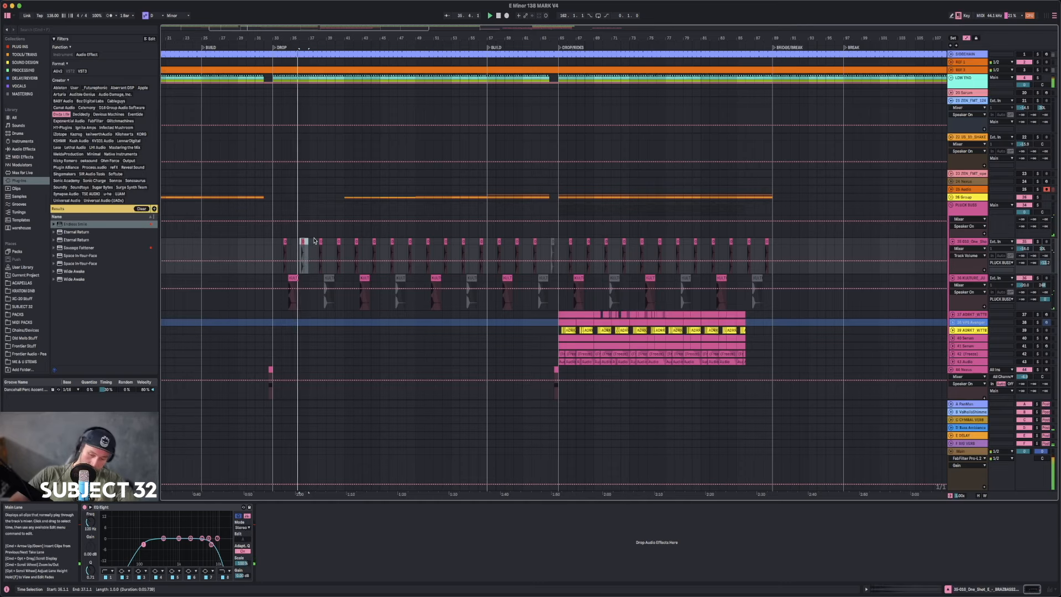
{"action": "left_click", "coordinate": [340, 243]}
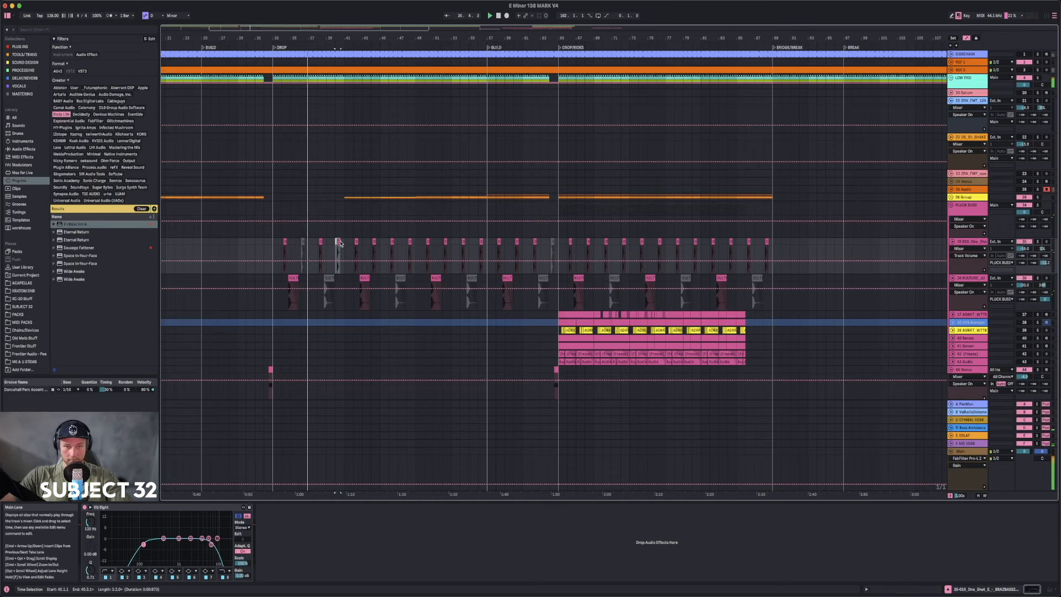
{"action": "left_click", "coordinate": [376, 243]}
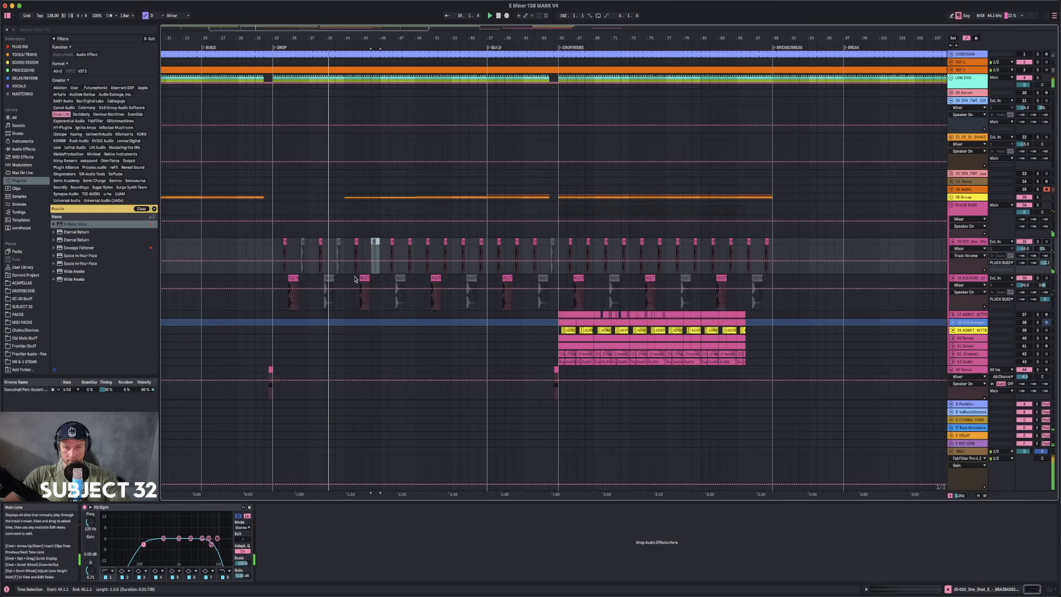
{"action": "left_click_drag", "start_coordinate": [354, 279], "coordinate": [375, 280]}
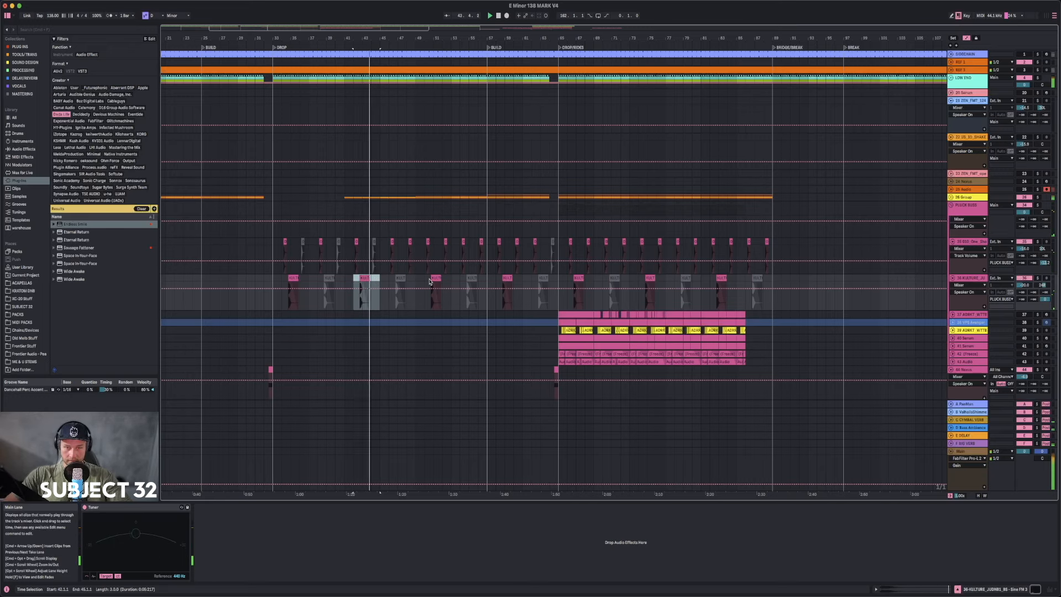
{"action": "left_click", "coordinate": [414, 242]}
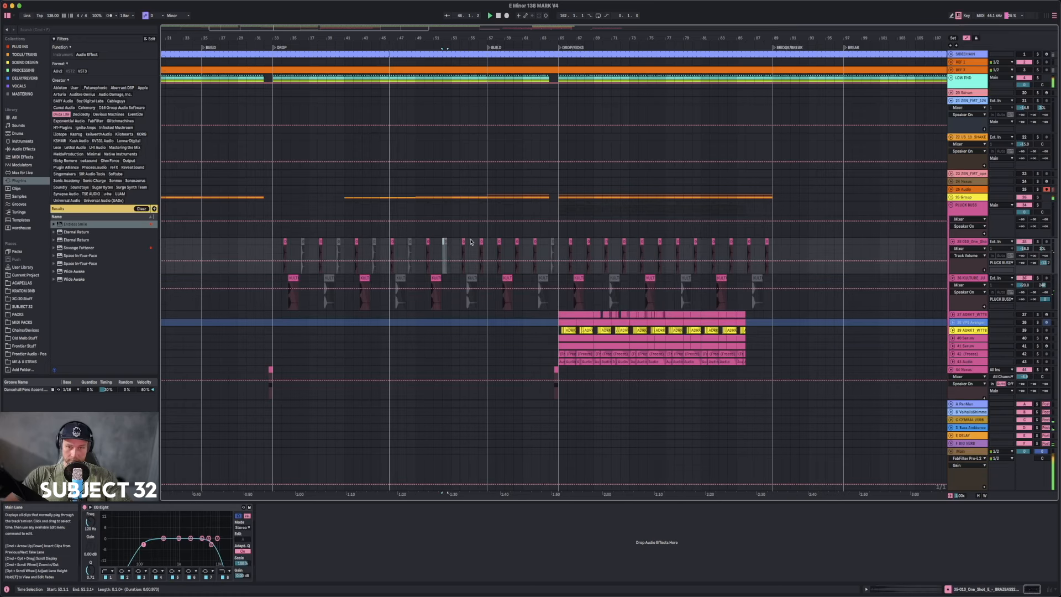
{"action": "left_click", "coordinate": [483, 242]}
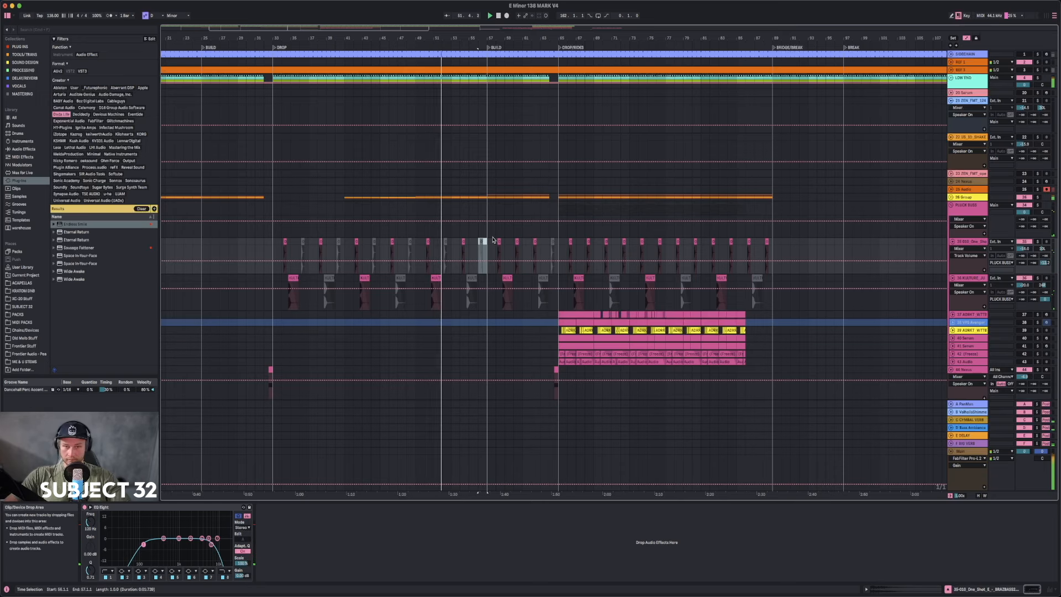
{"action": "left_click", "coordinate": [520, 243]}
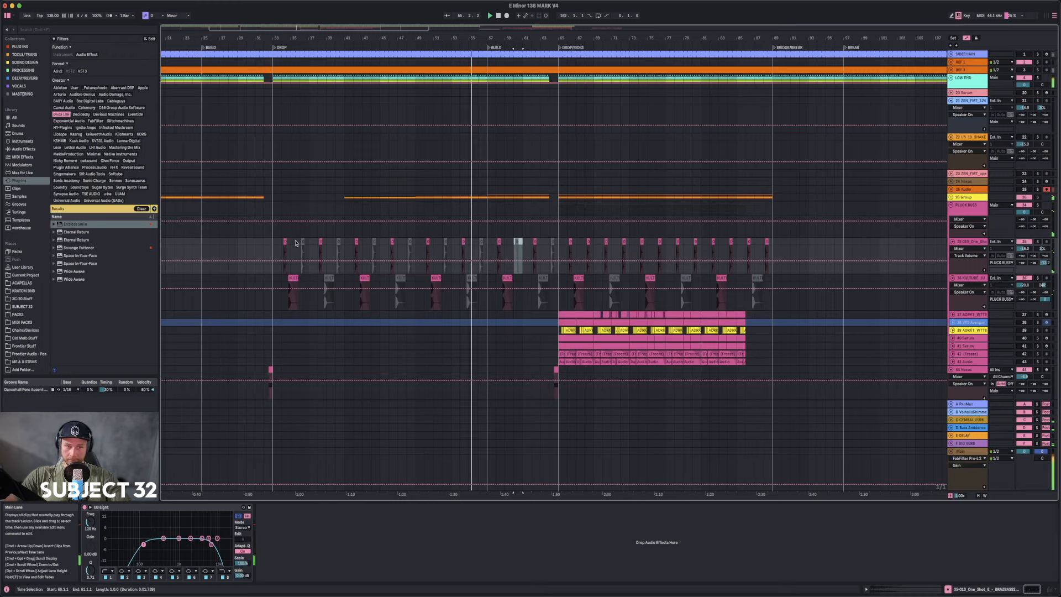
- Reactivate the one-shot clips from bar 33 to 65, leaving only the clip at bar 64 deactivated
{"action": "left_click_drag", "start_coordinate": [301, 243], "coordinate": [344, 244]}
{"action": "left_click_drag", "start_coordinate": [274, 243], "coordinate": [559, 247]}
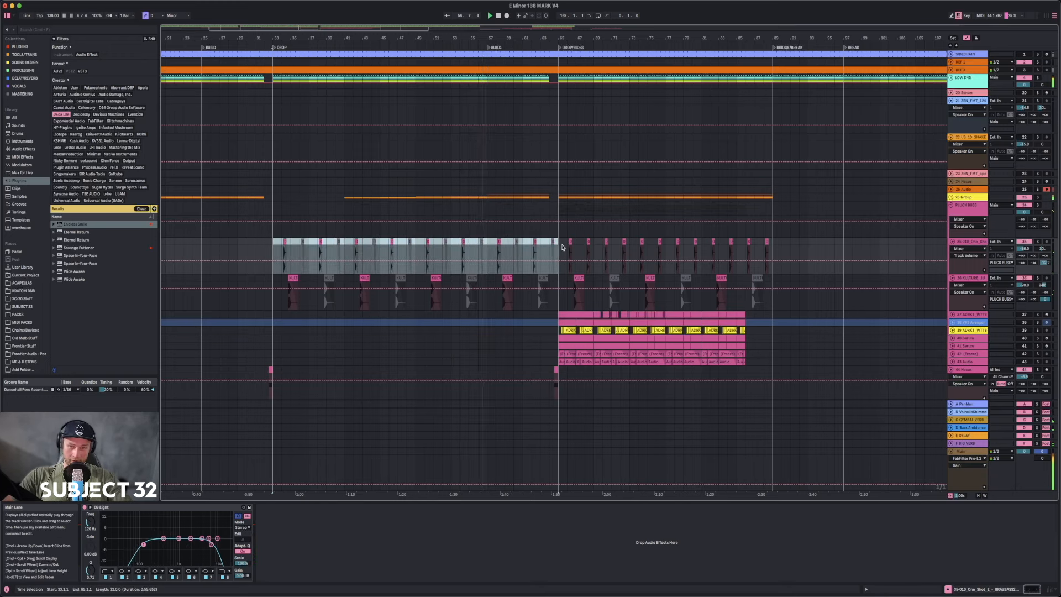
{"action": "left_click", "coordinate": [555, 243]}
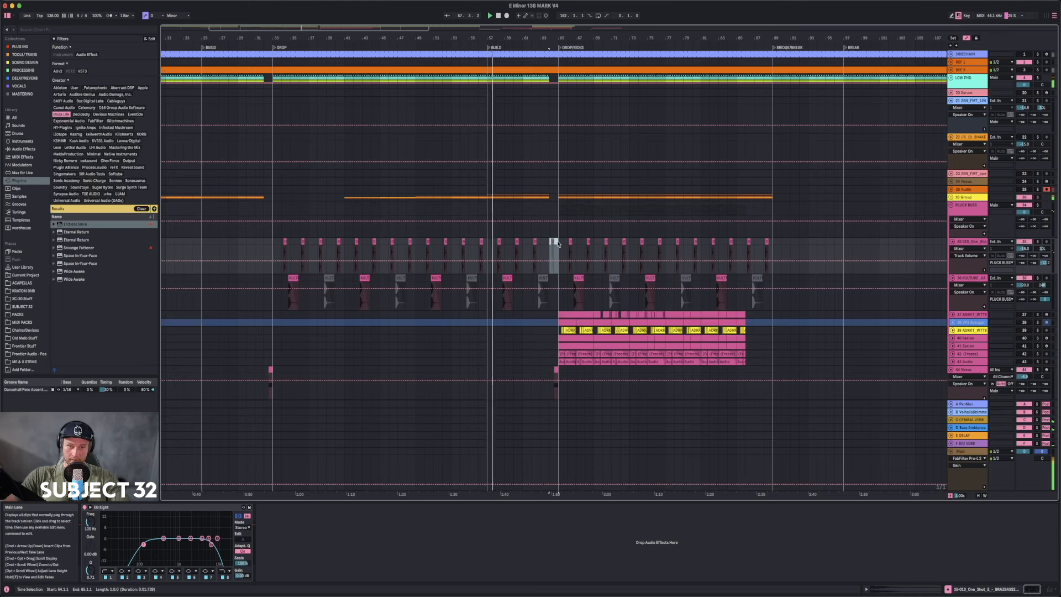
- Add an EQ Eight to the SNARES track after its Drum Rack
{"action": "scroll", "coordinate": [536, 252], "scroll_direction": "down", "scroll_amount": 10}
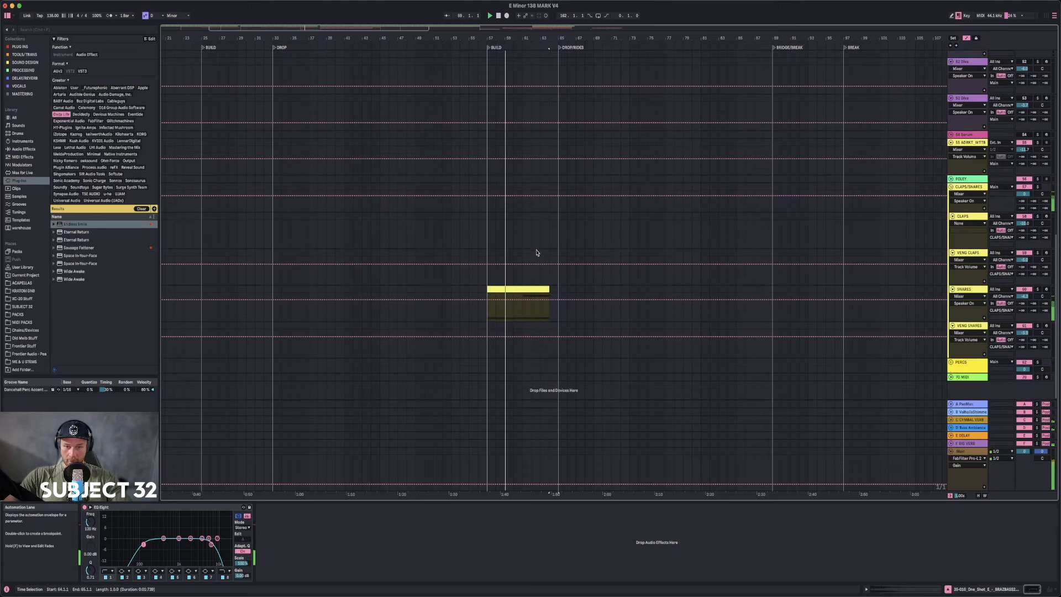
{"action": "left_click", "coordinate": [965, 289]}
{"action": "left_click", "coordinate": [24, 149]}
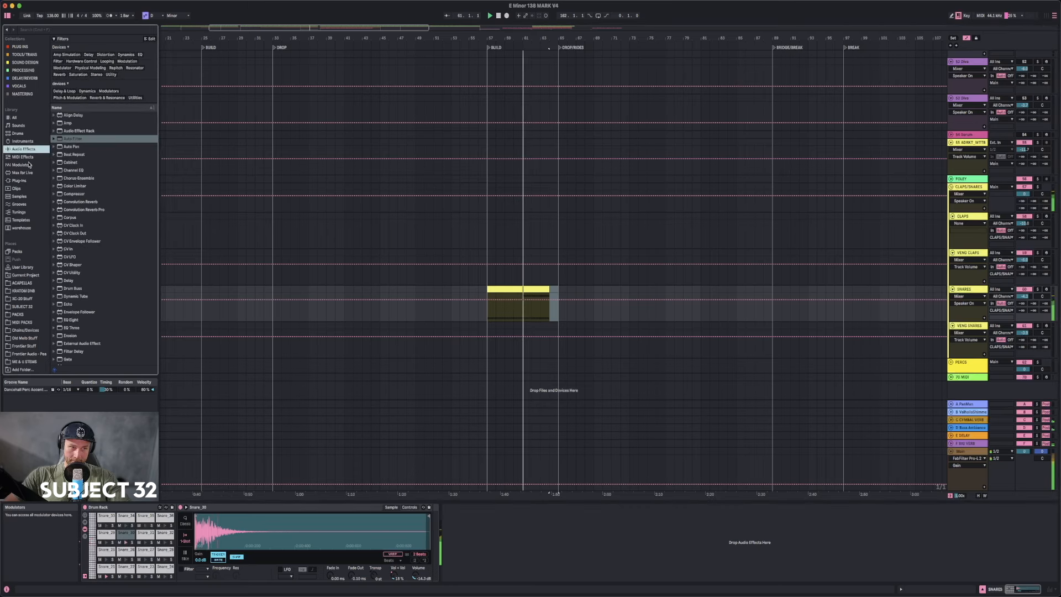
{"action": "scroll", "coordinate": [71, 276], "scroll_direction": "down", "scroll_amount": 3}
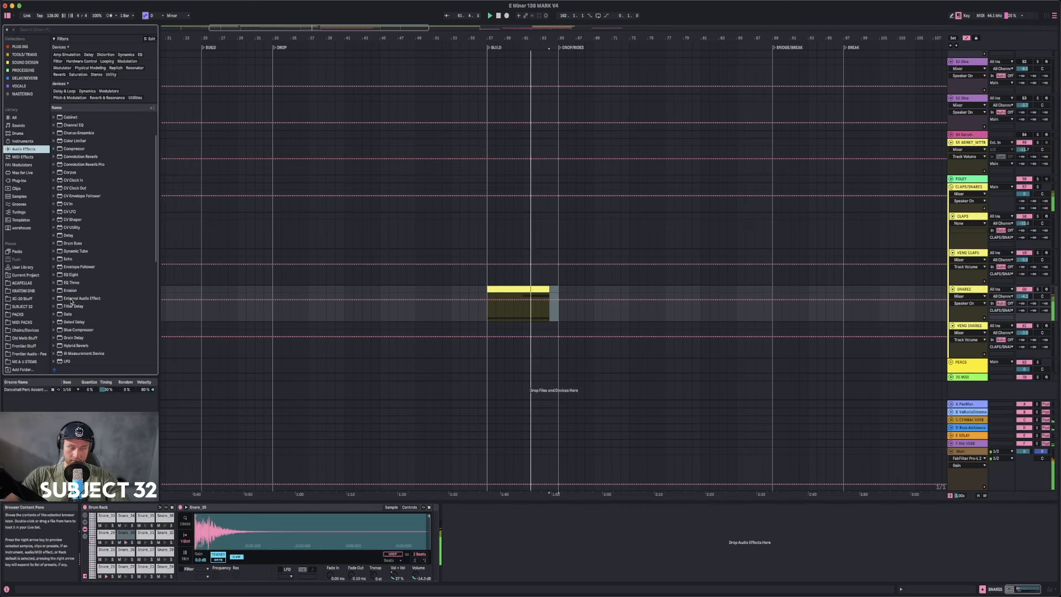
{"action": "left_click", "coordinate": [68, 274]}
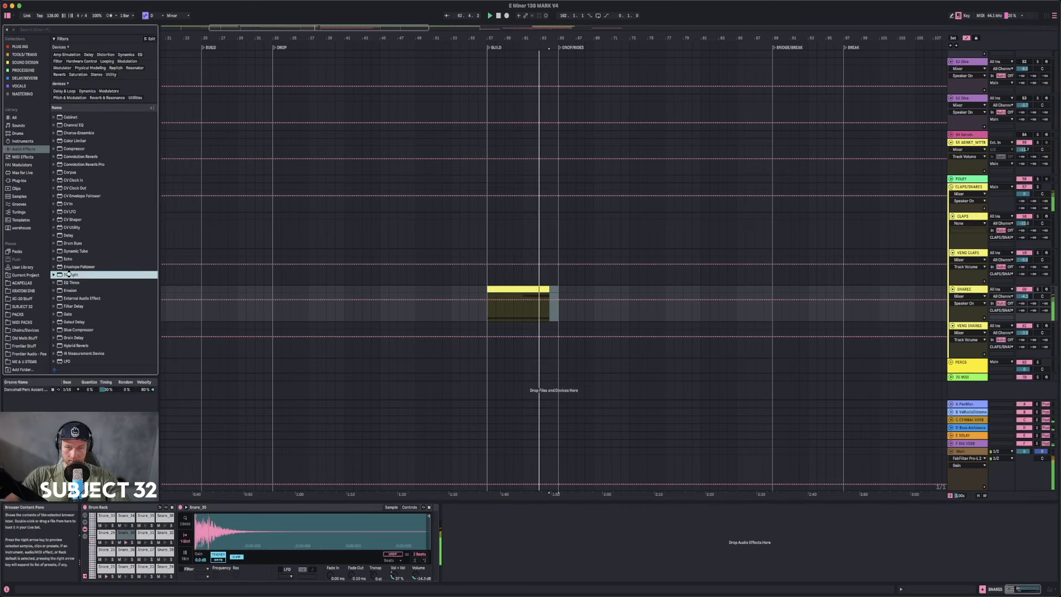
{"action": "left_click_drag", "start_coordinate": [498, 303], "coordinate": [498, 303]}
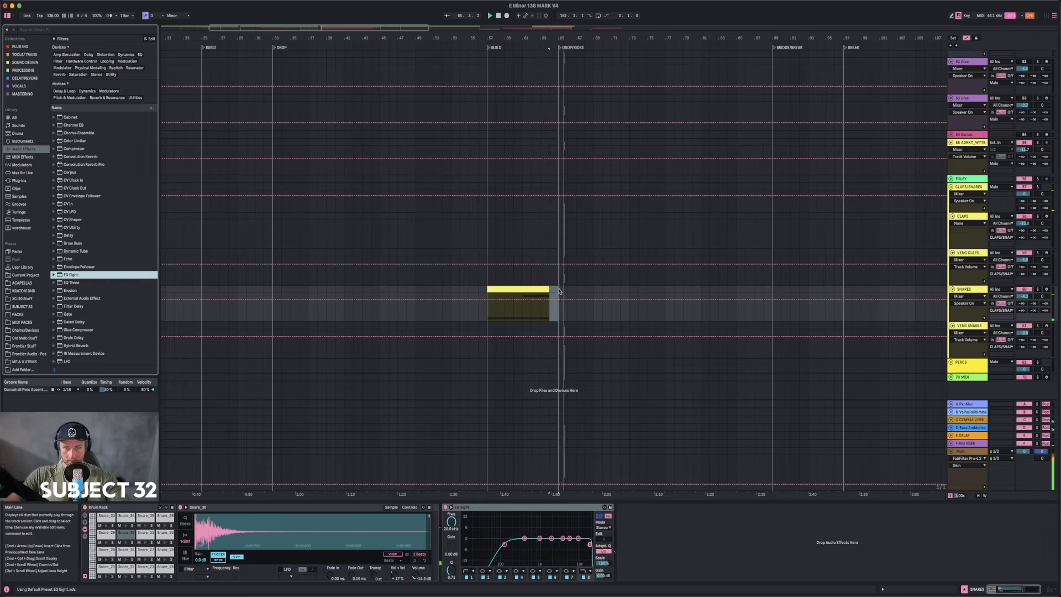
- Extend the SNARES clip in the second BUILD to bar 65 and open its notes for editing
{"action": "left_click_drag", "start_coordinate": [557, 289], "coordinate": [488, 288]}
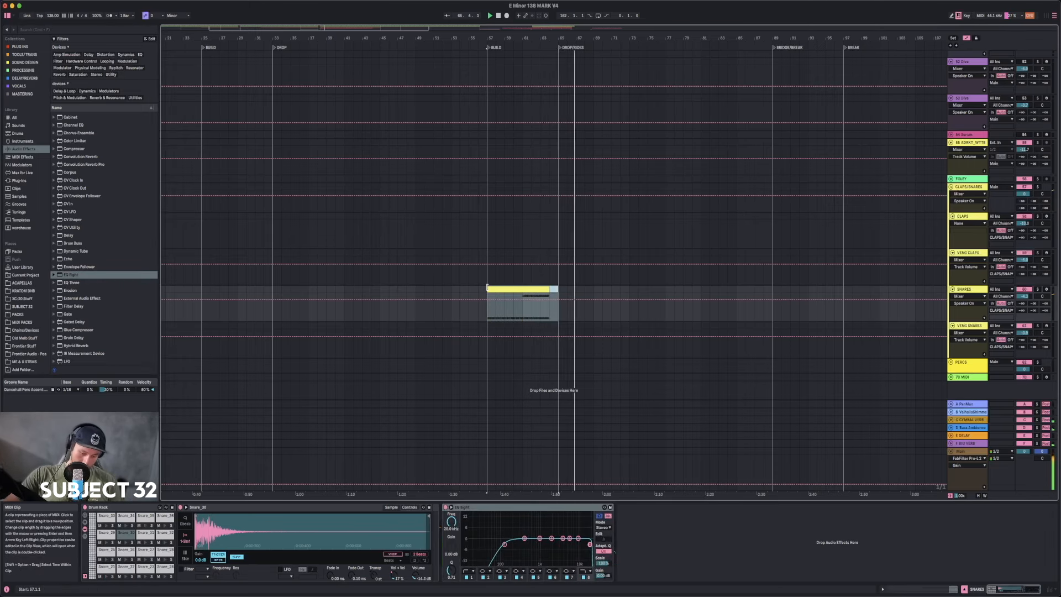
{"action": "left_click", "coordinate": [533, 288]}
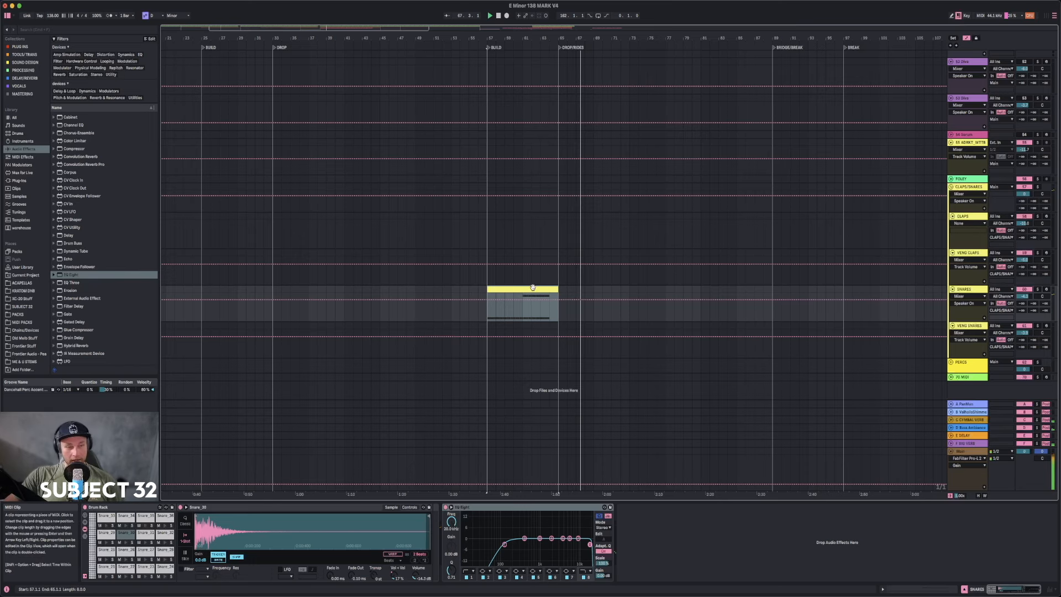
{"action": "double_click", "coordinate": [532, 287]}
{"action": "left_click", "coordinate": [523, 314]}
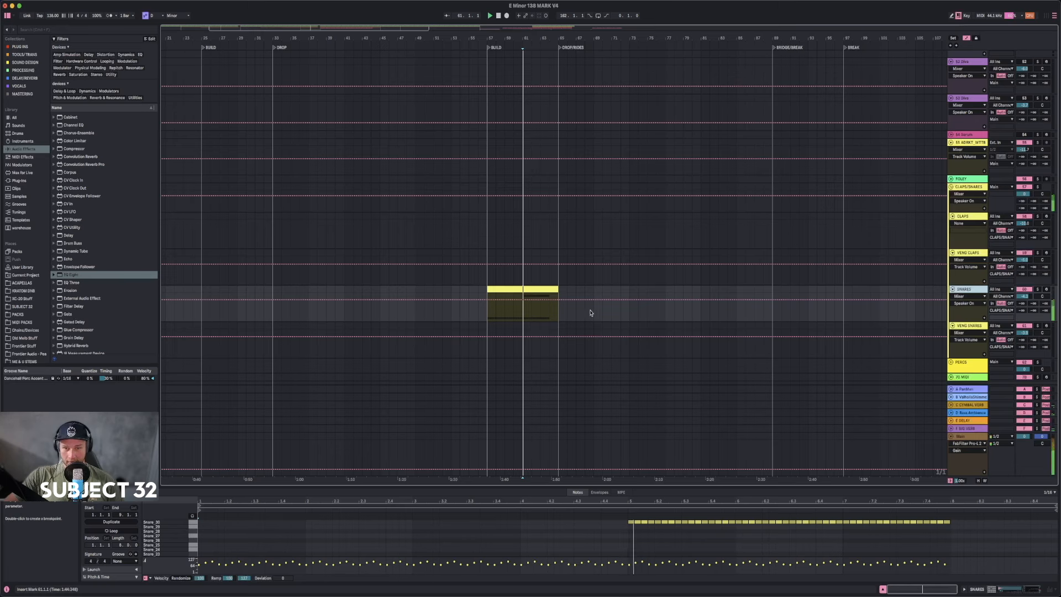
- Shorten the four snare hits in the first beat of the clip's bar 7 to half length on both layers
{"action": "left_click_drag", "start_coordinate": [850, 487], "coordinate": [845, 306]}
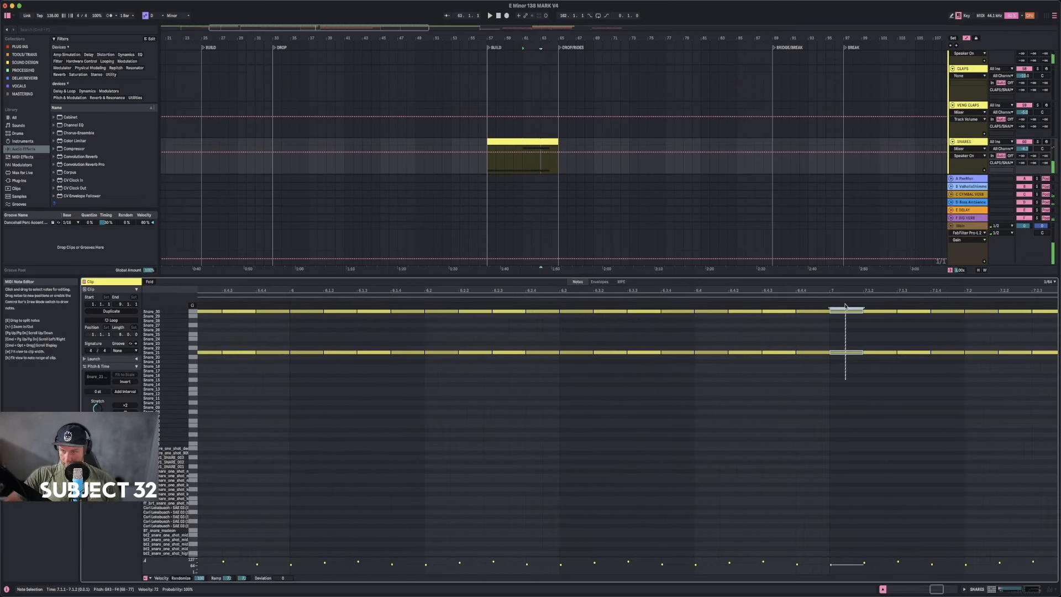
{"action": "left_click_drag", "start_coordinate": [954, 381], "coordinate": [841, 304]}
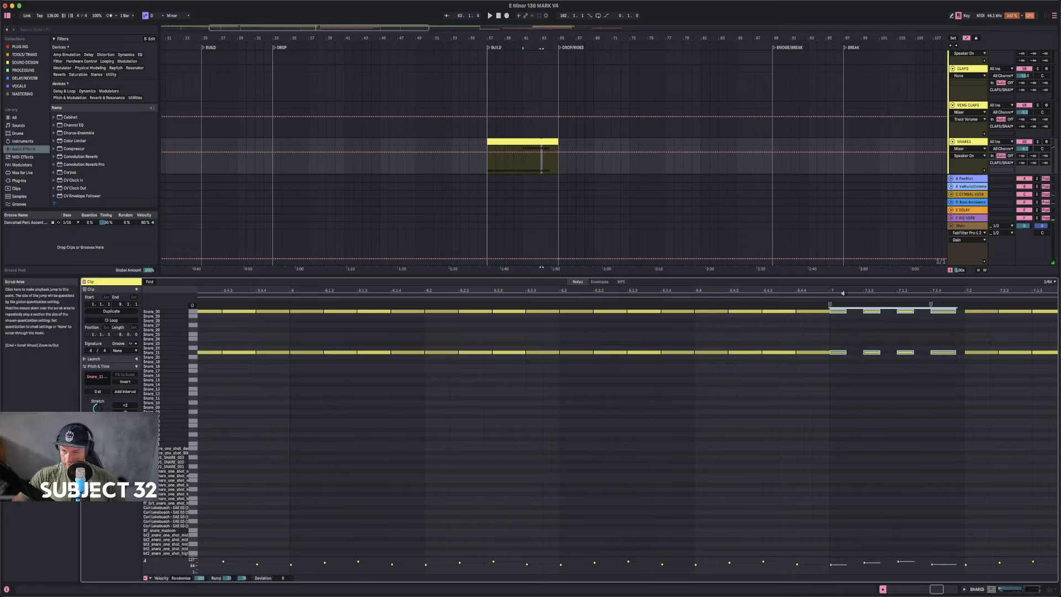
{"action": "left_click_drag", "start_coordinate": [940, 359], "coordinate": [947, 301]}
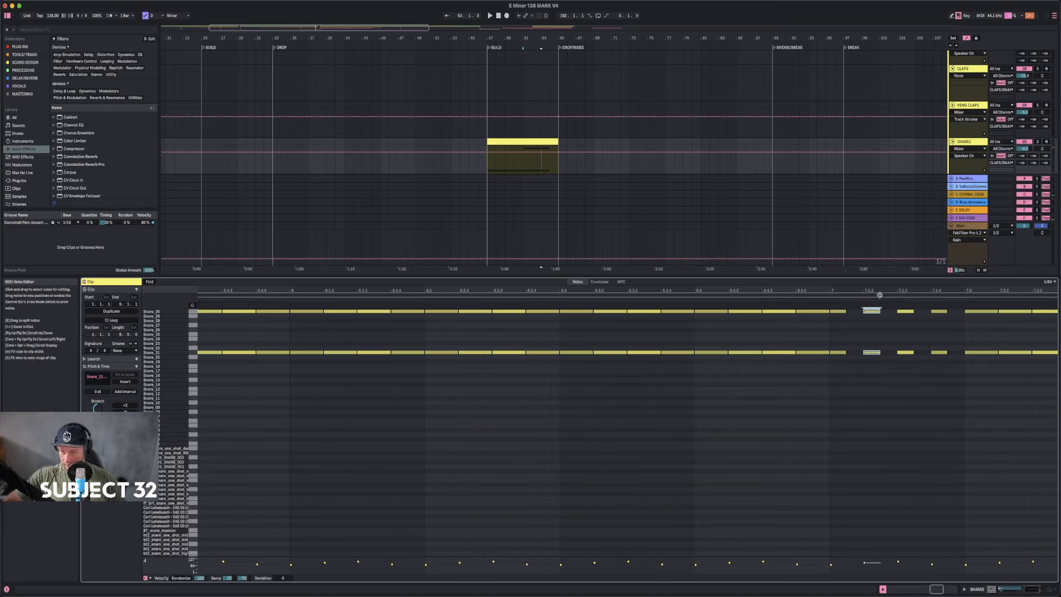
- Move the shortened snare hits earlier on both layers so they follow each other without gaps
{"action": "key", "text": "Left"}
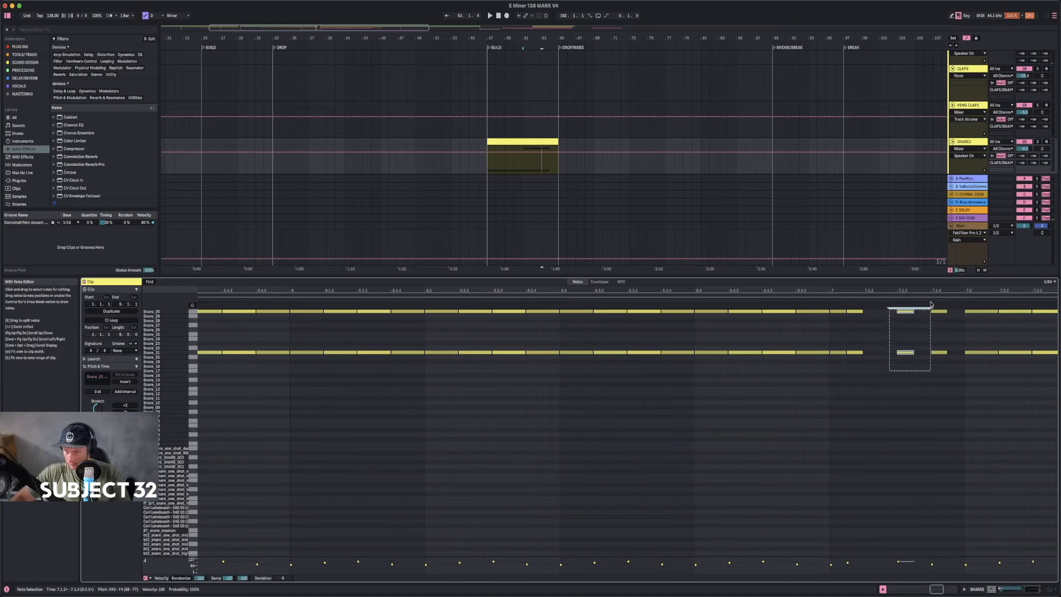
{"action": "left_click_drag", "start_coordinate": [931, 305], "coordinate": [944, 297]}
{"action": "key", "text": "Left"}
{"action": "left_click_drag", "start_coordinate": [893, 372], "coordinate": [916, 296]}
{"action": "key", "text": "Left"}
{"action": "key", "text": "Left"}
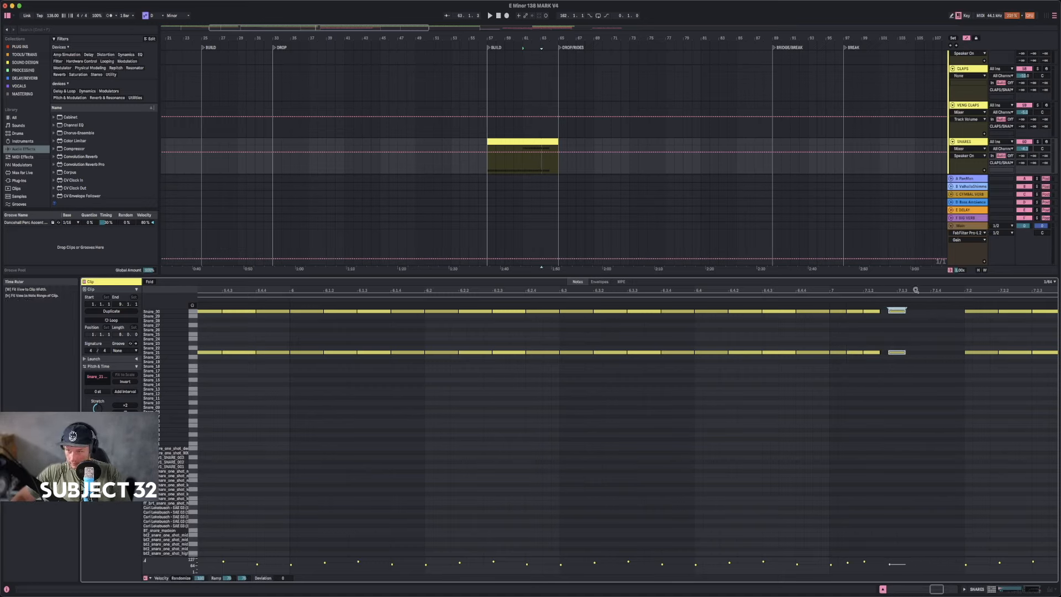
- Duplicate the group of shortened snare hits repeatedly to fill bar 7 up to bar 8, undoing any excess copy
{"action": "left_click_drag", "start_coordinate": [861, 327], "coordinate": [834, 300]}
{"action": "key", "text": "super+d"}
{"action": "key", "text": "super+d"}
{"action": "key", "text": "super+d"}
{"action": "key", "text": "super+d"}
{"action": "key", "text": "super+d"}
{"action": "key", "text": "super+d"}
{"action": "key", "text": "super+d"}
{"action": "key", "text": "super+d"}
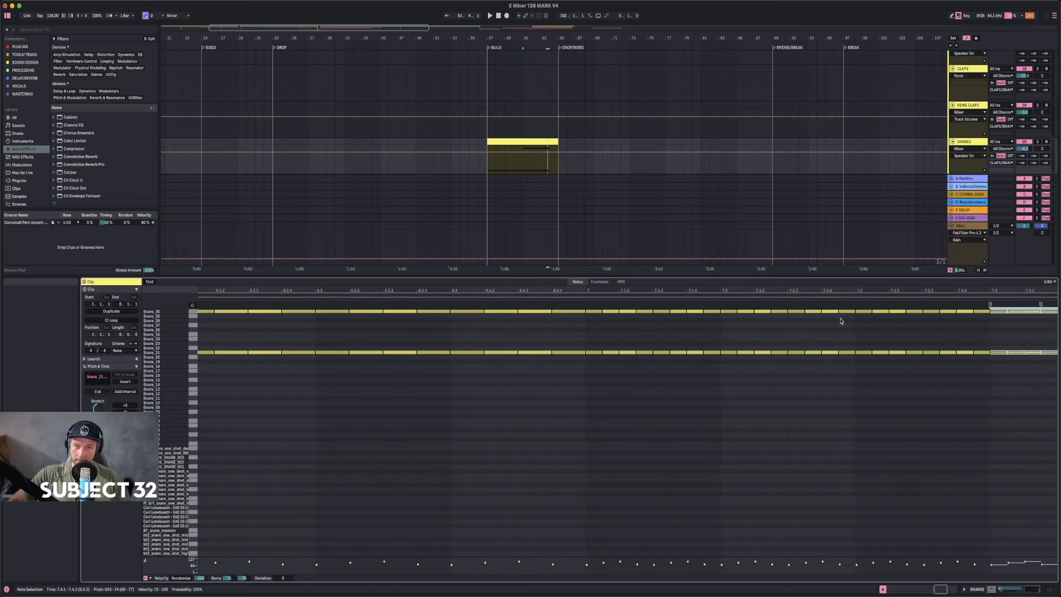
{"action": "key", "text": "super+z"}
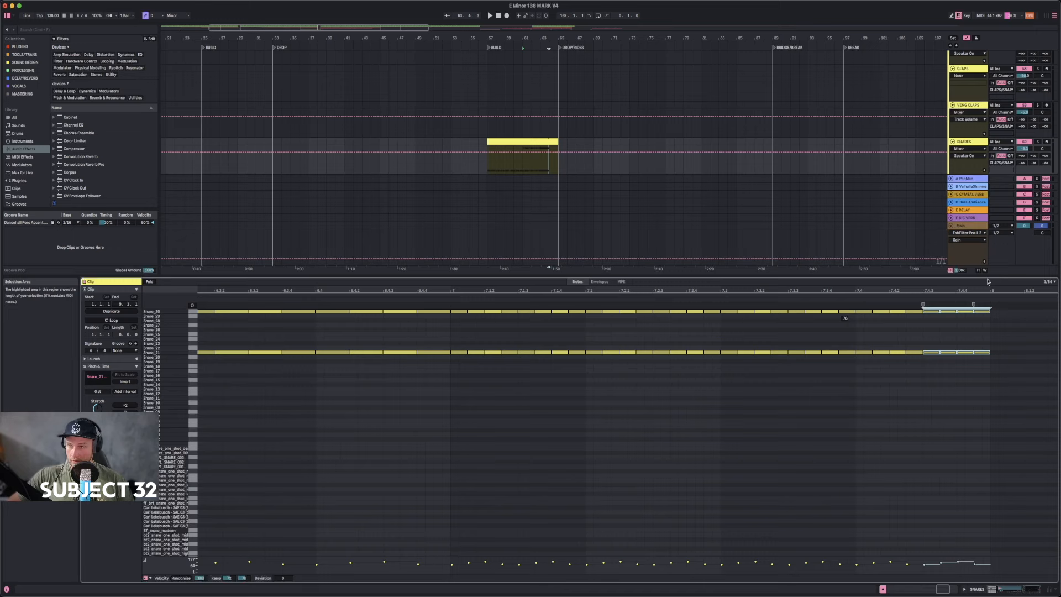
- Audition the snare roll of the second BUILD from bar 60 and from its start at bar 57, with all notes in view
{"action": "left_click_drag", "start_coordinate": [545, 38], "coordinate": [545, 12]}
{"action": "left_click", "coordinate": [513, 166]}
{"action": "key", "text": "space"}
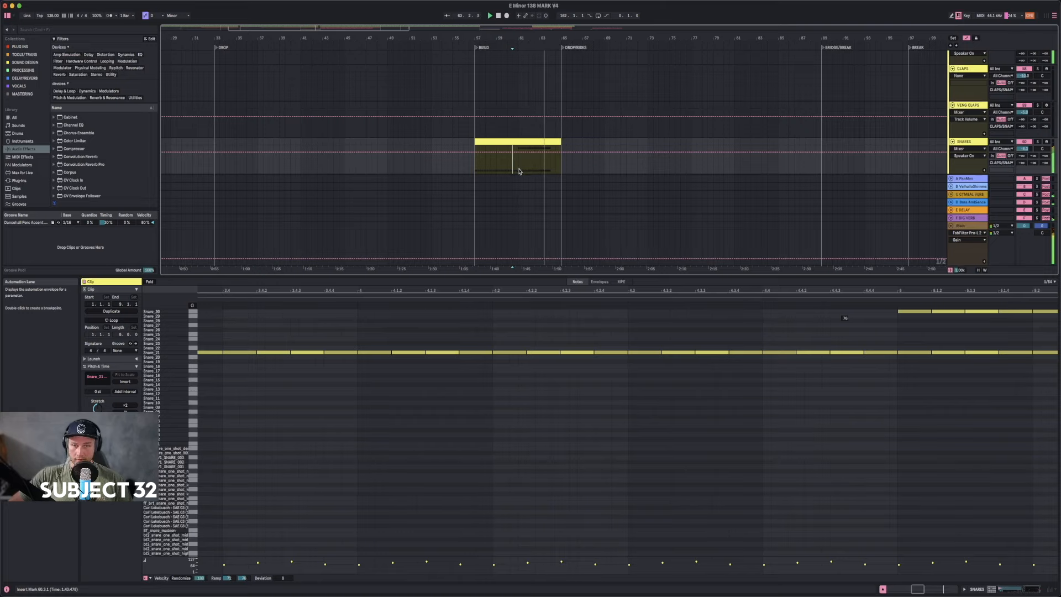
{"action": "left_click_drag", "start_coordinate": [554, 36], "coordinate": [489, 17]}
{"action": "left_click", "coordinate": [447, 163]}
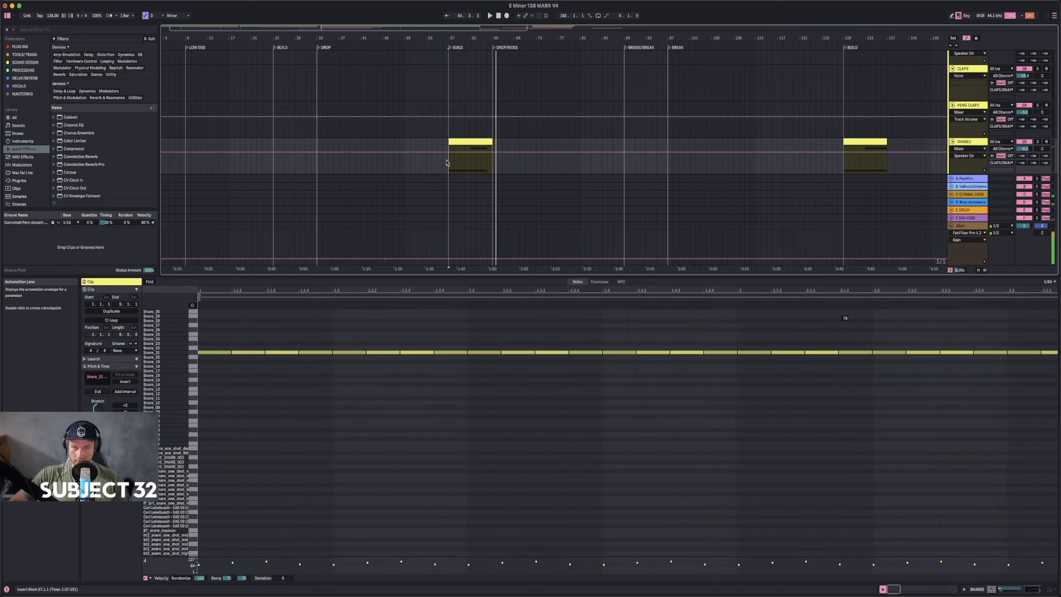
{"action": "left_click_drag", "start_coordinate": [509, 287], "coordinate": [511, 262]}
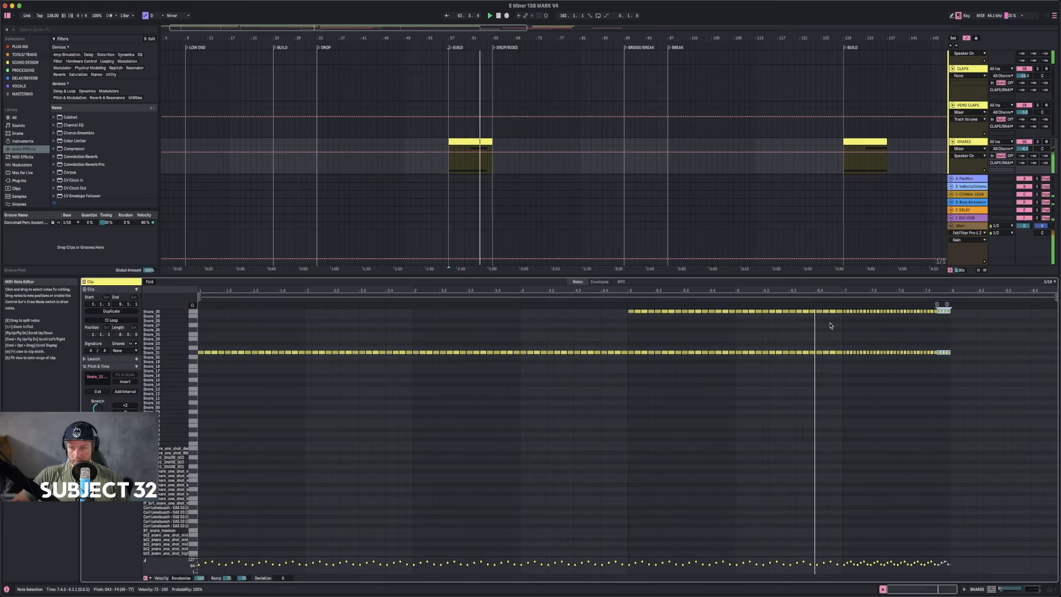
- Try copying the upper snare layer's bar 6 notes over its bar 7 roll, and audition from bar 63
{"action": "left_click_drag", "start_coordinate": [841, 305], "coordinate": [736, 305]}
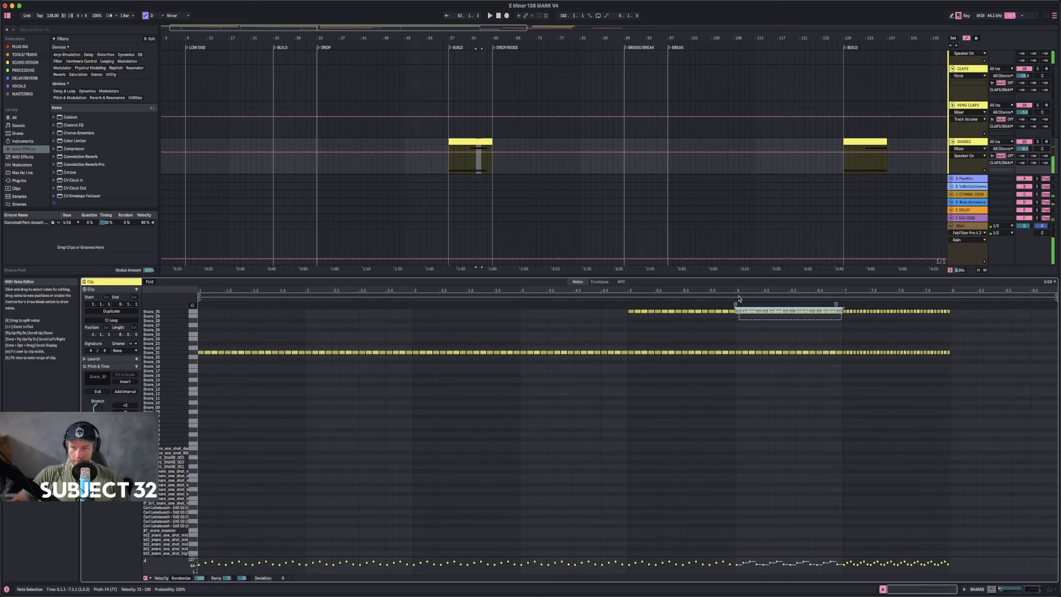
{"action": "key", "text": "super+d"}
{"action": "key", "text": "space"}
{"action": "key", "text": "space"}
{"action": "left_click", "coordinate": [481, 169]}
{"action": "key", "text": "space"}
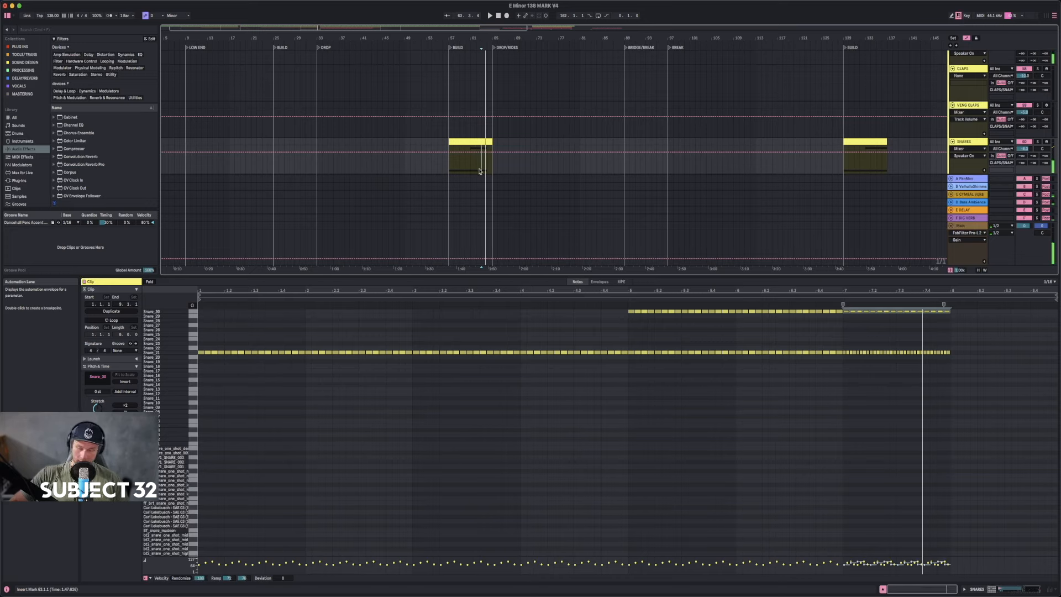
- Duplicate the lower snare layer's bar 6 notes over its faster bar 7 notes, and play the end of the BUILD
{"action": "left_click_drag", "start_coordinate": [737, 348], "coordinate": [825, 366]}
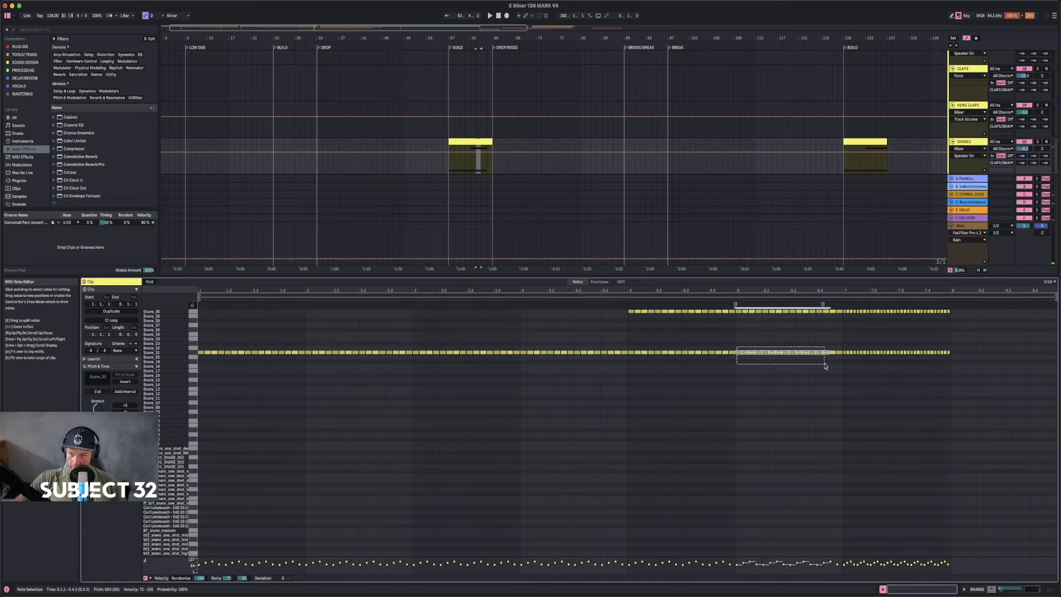
{"action": "key", "text": "super+d"}
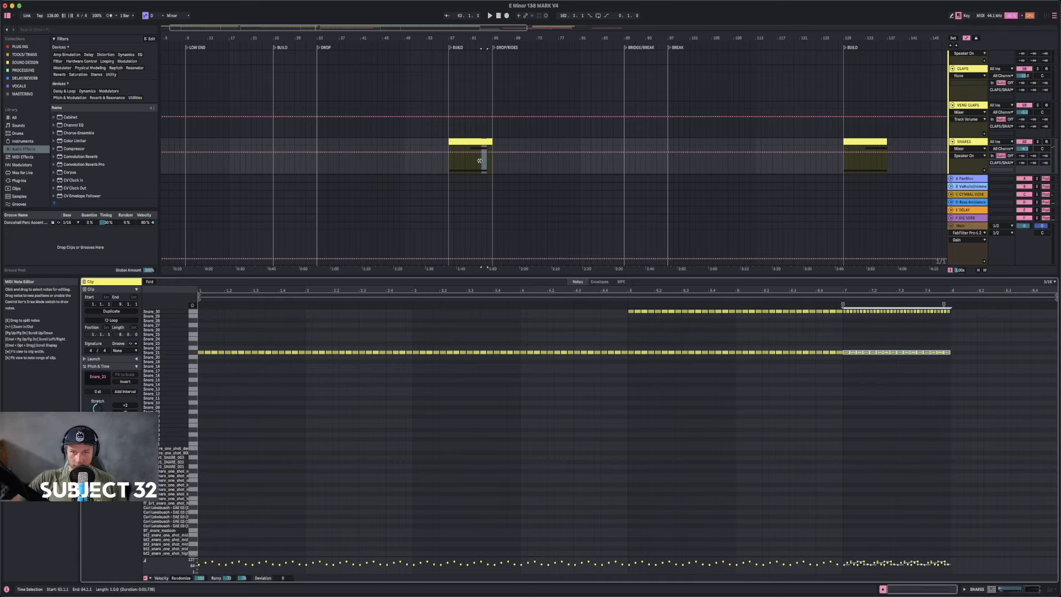
{"action": "key", "text": "space"}
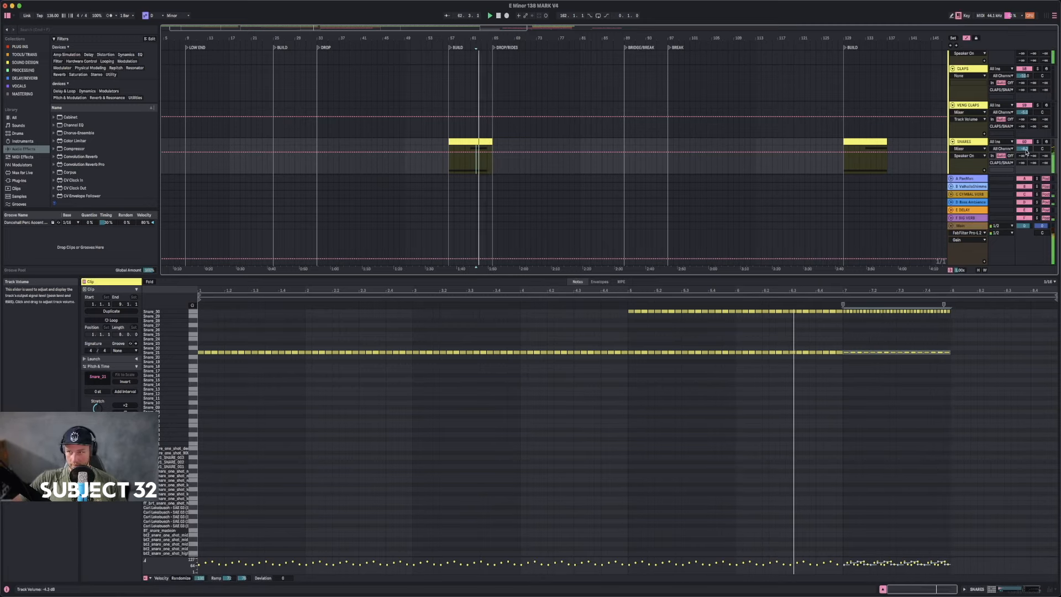
- Try a lower volume on the SNARES track and settle it at -4.3 dB during playback
{"action": "left_click_drag", "start_coordinate": [1024, 149], "coordinate": [1024, 151]}
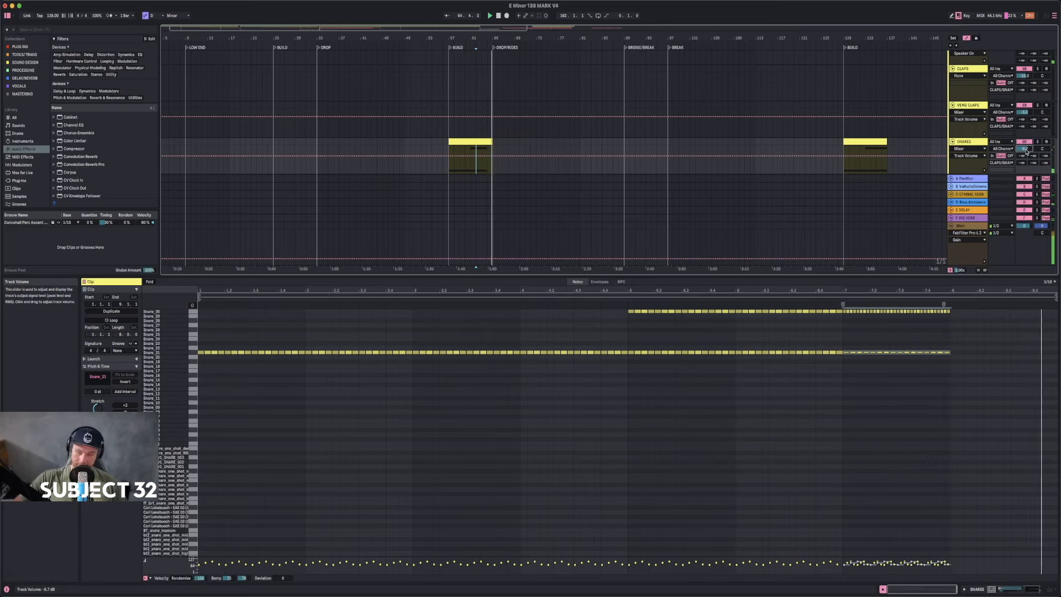
{"action": "left_click_drag", "start_coordinate": [1026, 151], "coordinate": [1025, 147]}
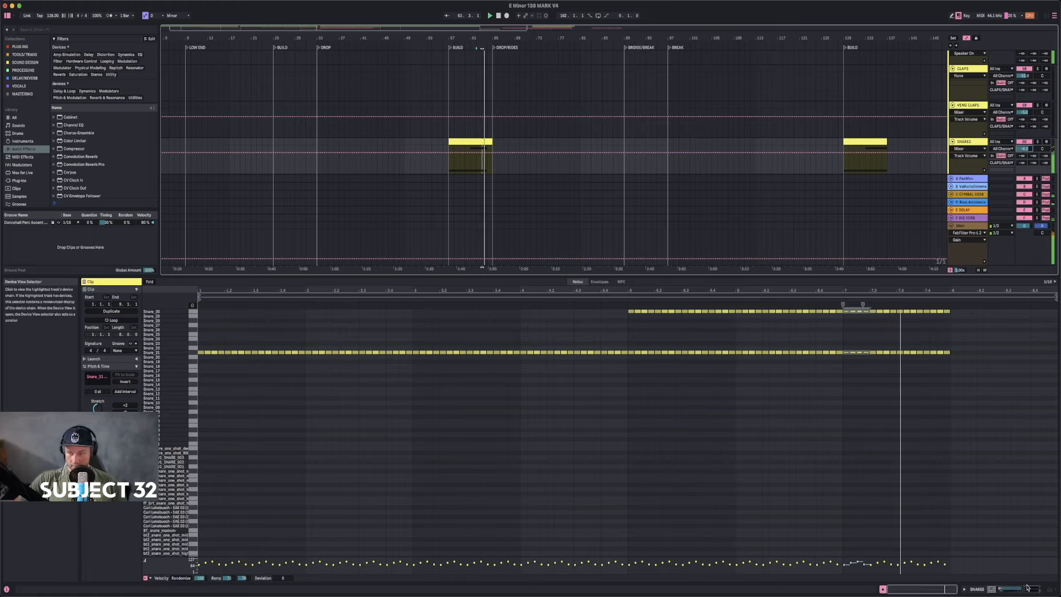
- Try duplicating both snare layers' bar 7 notes into bar 8, audition the end of the BUILD, and undo the copy
{"action": "left_click_drag", "start_coordinate": [847, 364], "coordinate": [948, 283]}
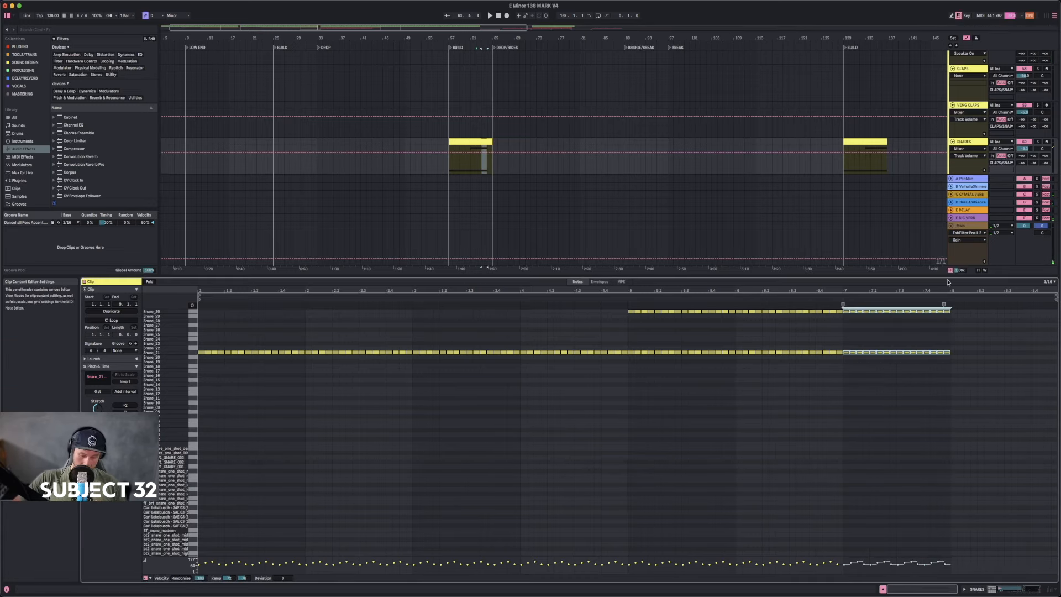
{"action": "key", "text": "ctrl+d"}
{"action": "key", "text": "space"}
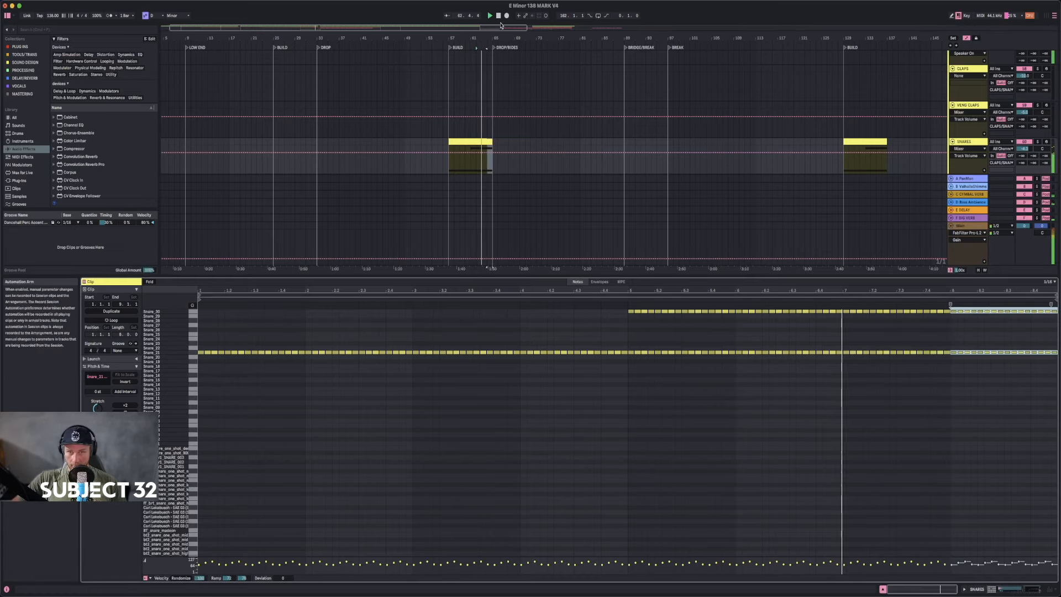
{"action": "left_click_drag", "start_coordinate": [501, 25], "coordinate": [525, 221]}
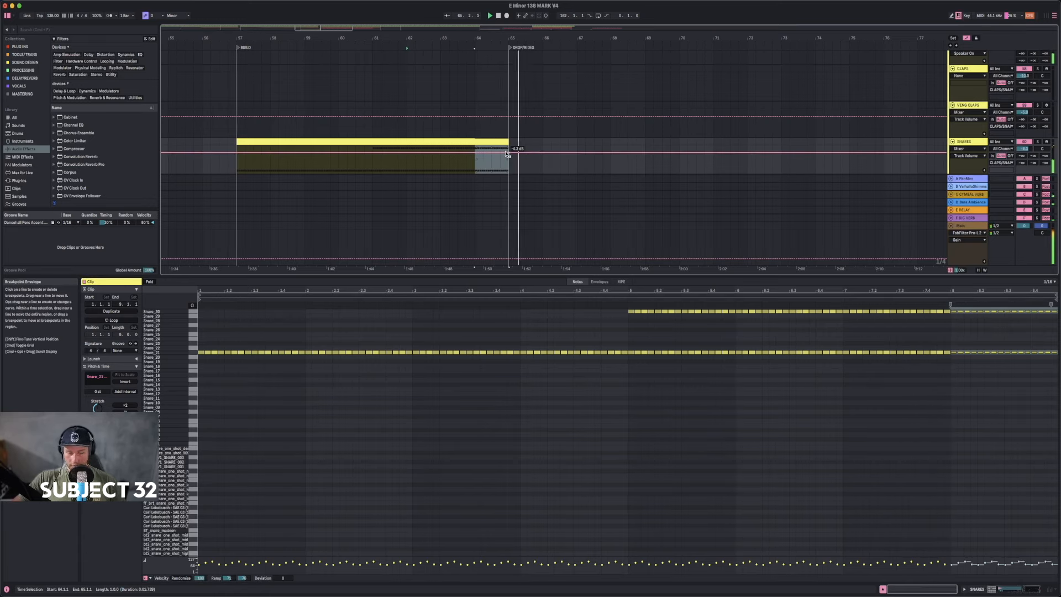
{"action": "key", "text": "super+z"}
{"action": "left_click_drag", "start_coordinate": [495, 38], "coordinate": [366, 11]}
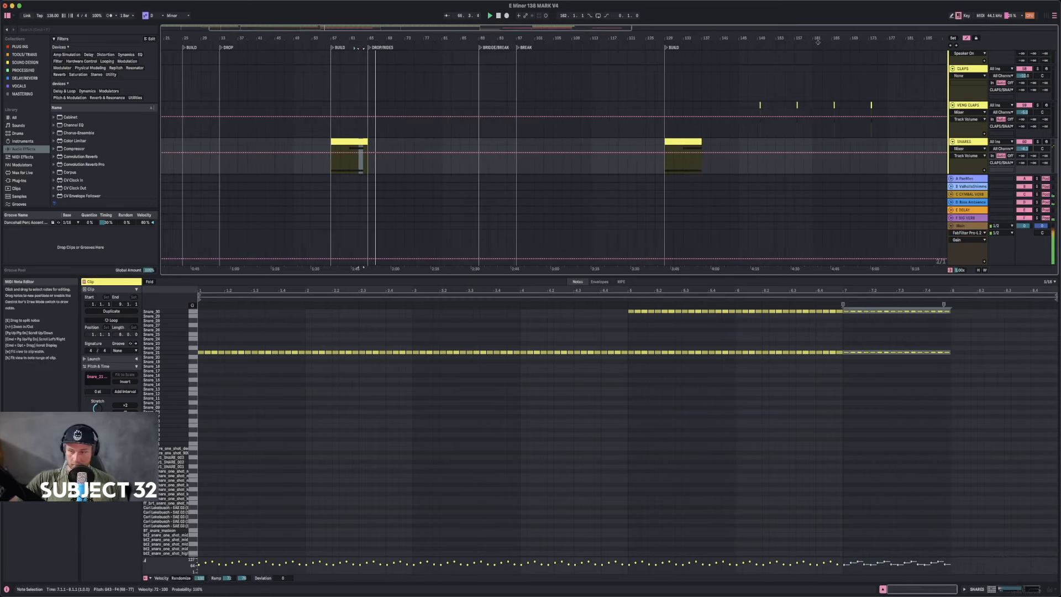
- Examine the PLUCK BUSS group's tracks and effects chain while the DROP/RIDES section plays, and leave the group folded
{"action": "left_click", "coordinate": [995, 590]}
{"action": "scroll", "coordinate": [403, 284], "scroll_direction": "down", "scroll_amount": 3}
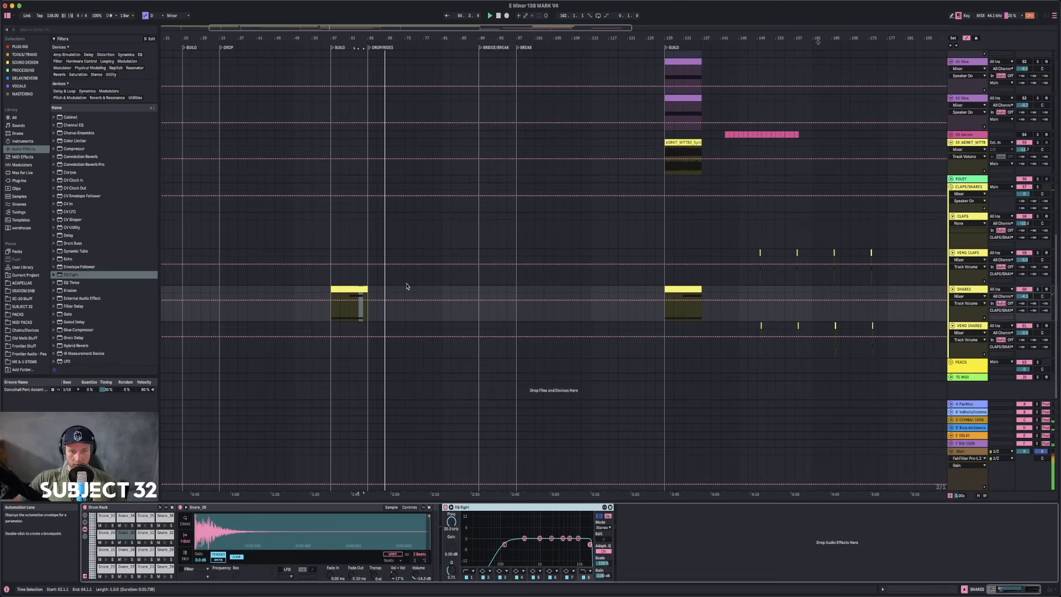
{"action": "scroll", "coordinate": [406, 285], "scroll_direction": "up", "scroll_amount": 10}
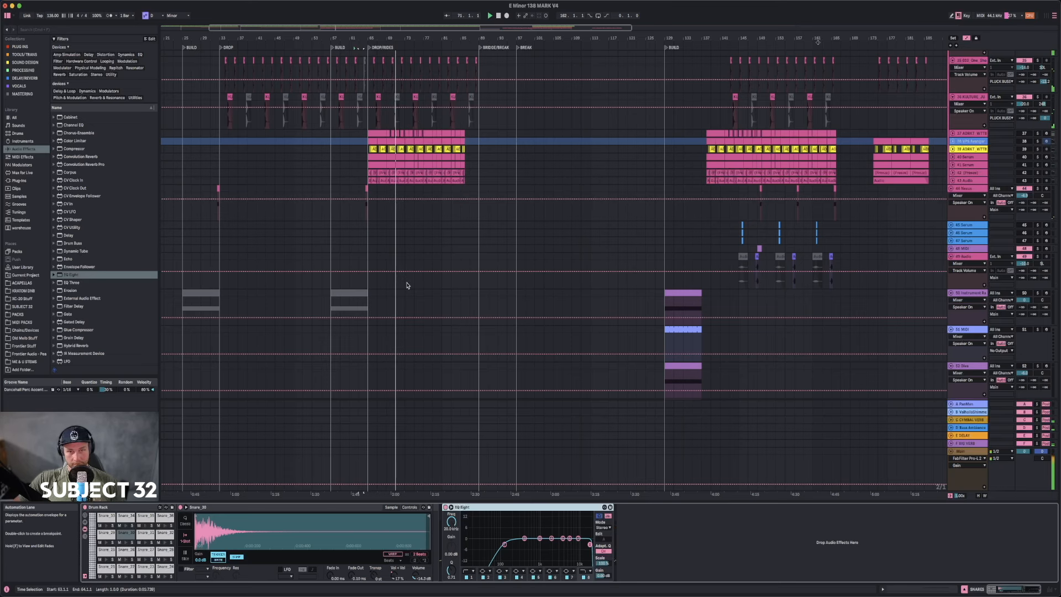
{"action": "scroll", "coordinate": [407, 285], "scroll_direction": "up", "scroll_amount": 6}
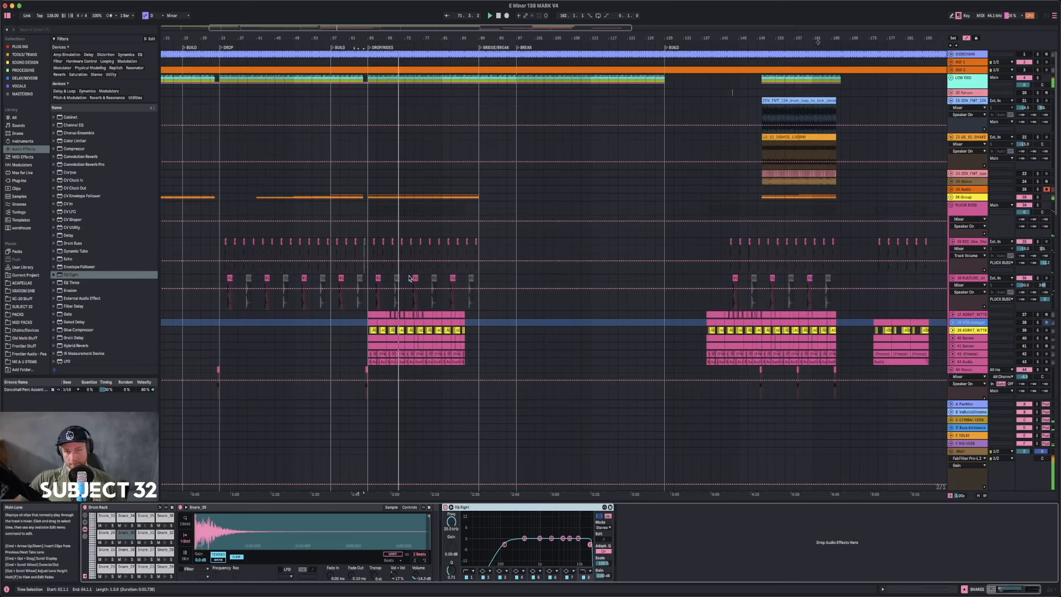
{"action": "left_click", "coordinate": [951, 205]}
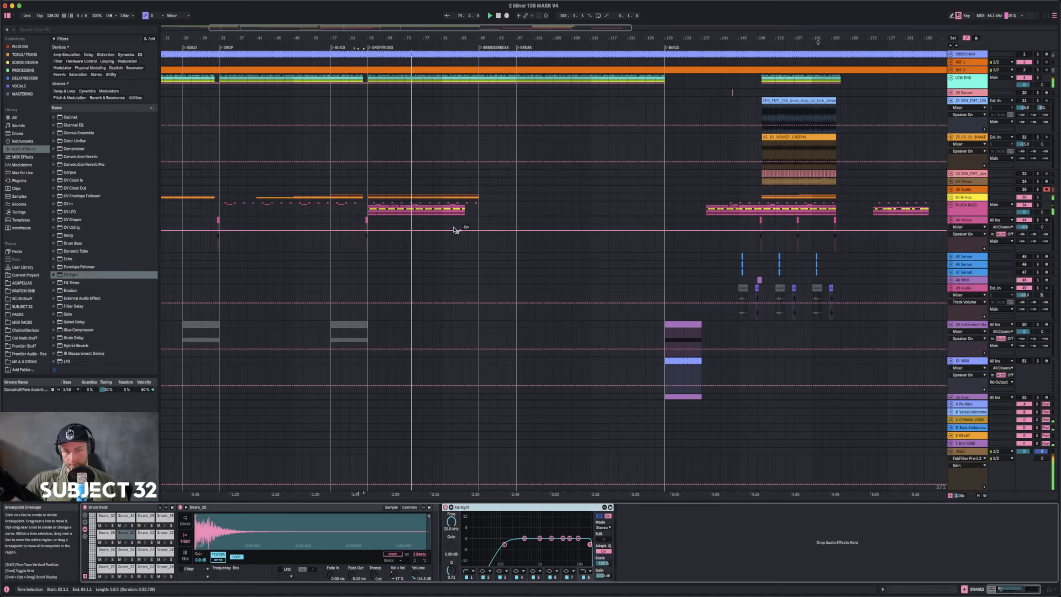
{"action": "left_click_drag", "start_coordinate": [476, 40], "coordinate": [430, 37]}
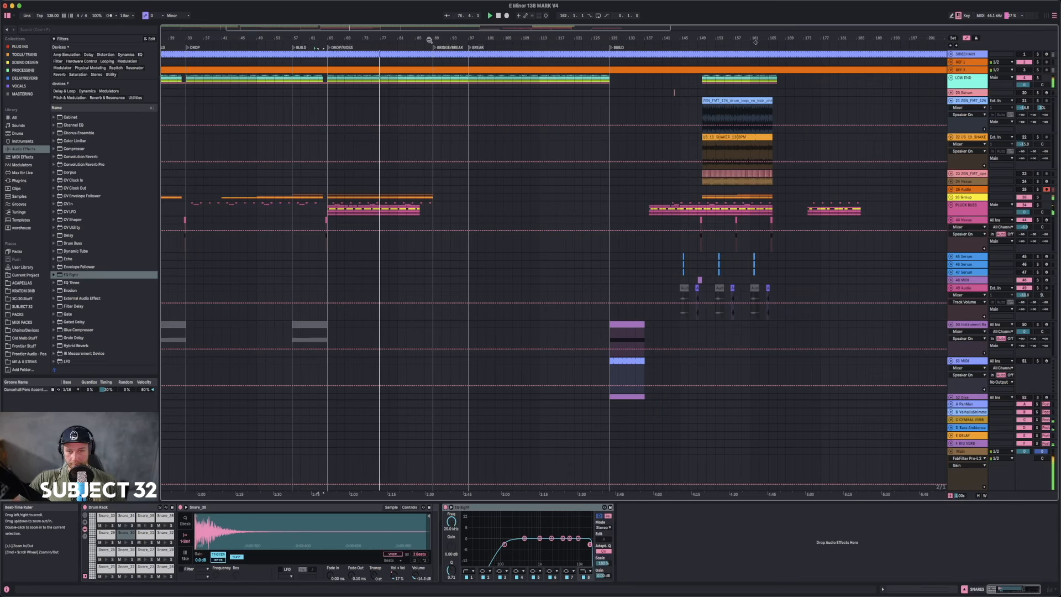
{"action": "left_click", "coordinate": [951, 206]}
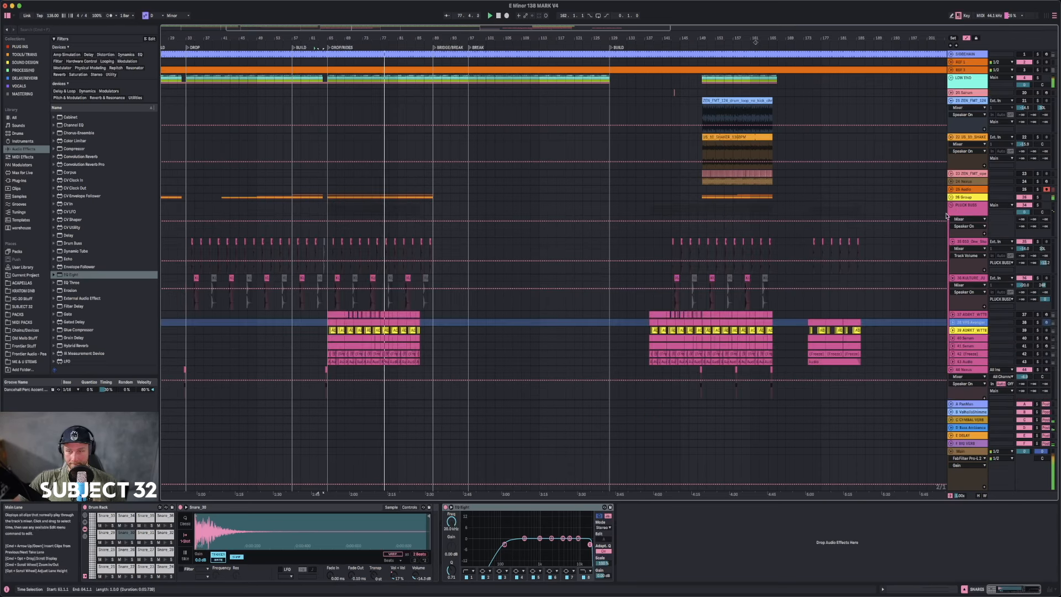
{"action": "left_click", "coordinate": [965, 208]}
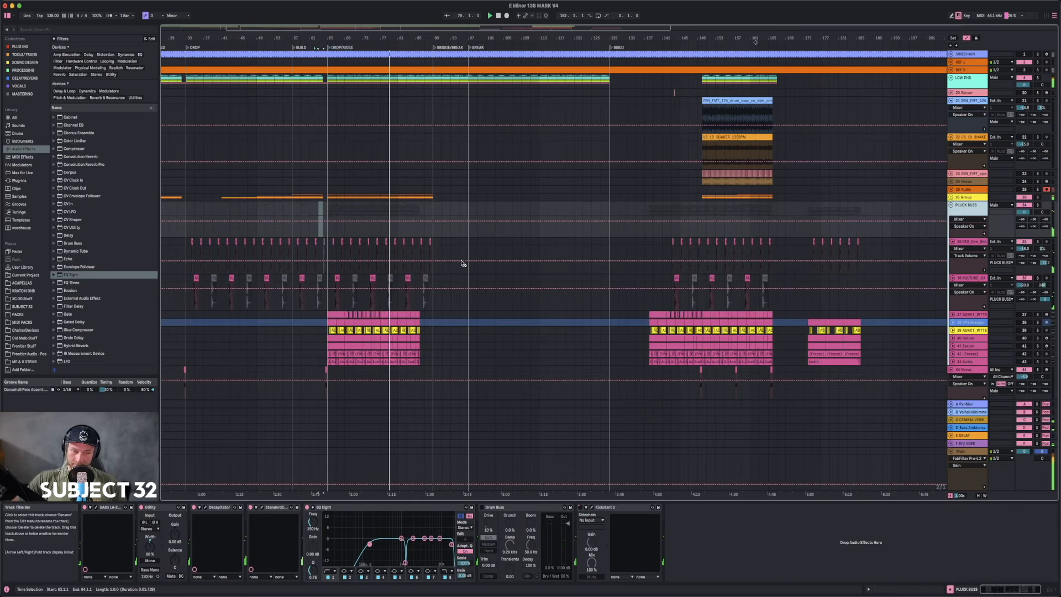
{"action": "left_click", "coordinate": [395, 208]}
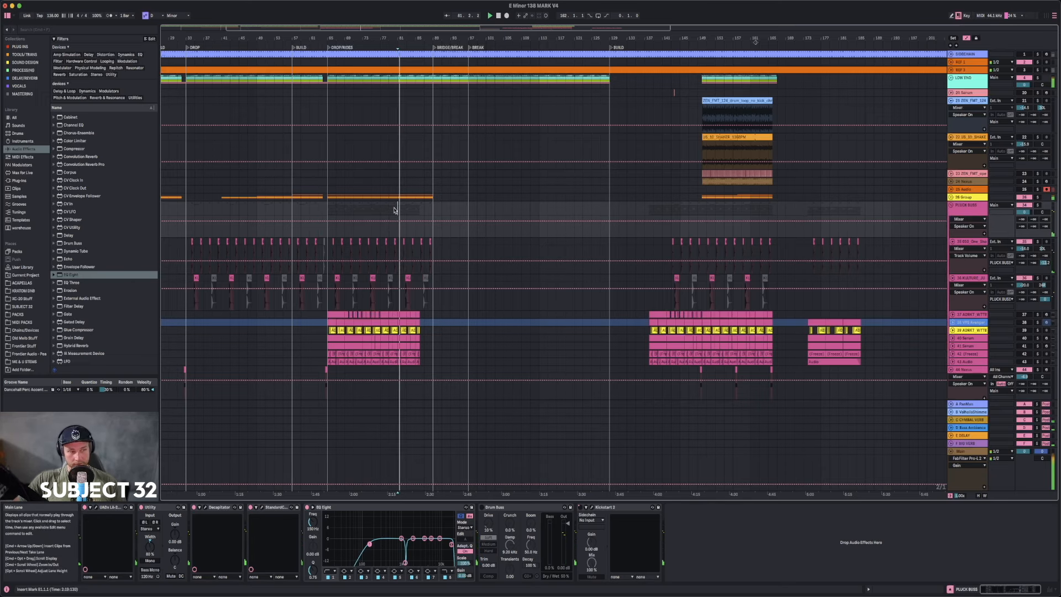
{"action": "key", "text": "u"}
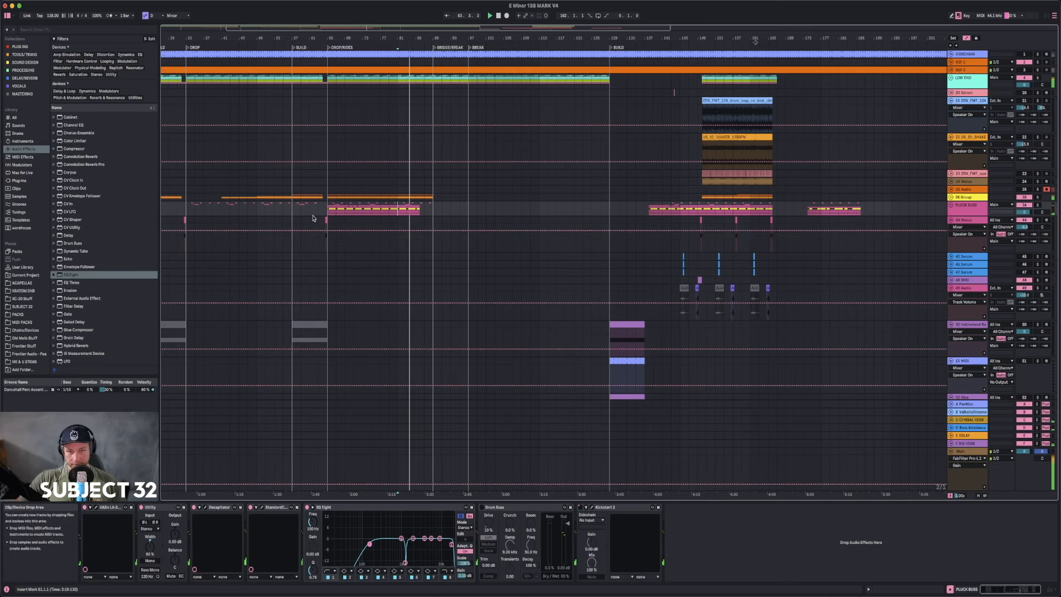
- Audition the arrangement from the LOW END marker at bar 9 and from the first BUILD at bar 25
{"action": "mouse_move", "coordinate": [362, 38]}
{"action": "left_mouse_down"}
{"action": "mouse_move", "coordinate": [447, 38]}
{"action": "mouse_move", "coordinate": [363, 38]}
{"action": "left_mouse_up"}
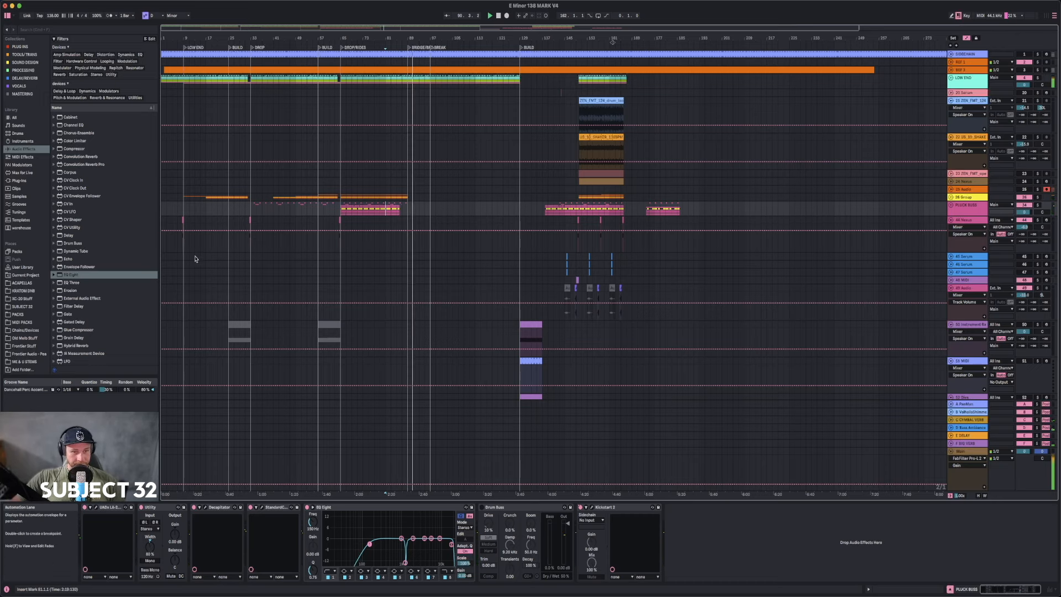
{"action": "left_click", "coordinate": [178, 212]}
{"action": "left_click", "coordinate": [182, 211]}
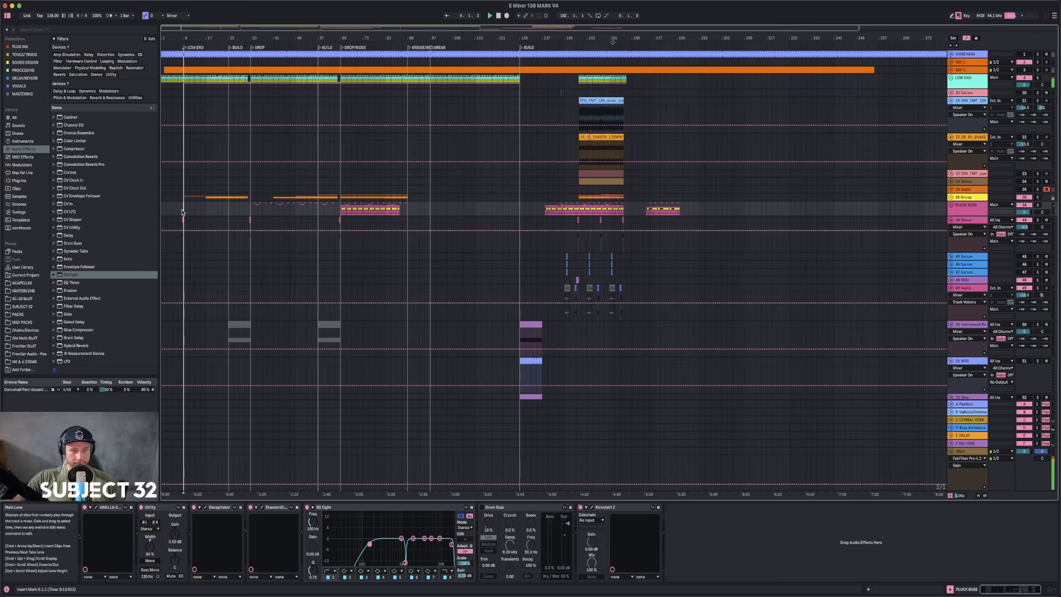
{"action": "left_click", "coordinate": [207, 212]}
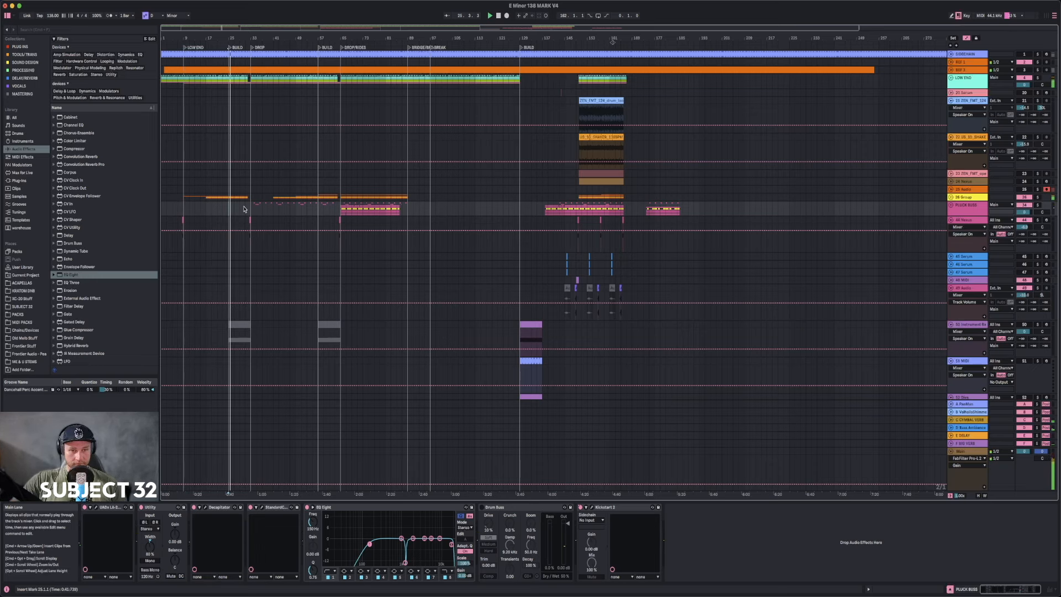
- Fold the CLAPS/SNARES group and stop playback
{"action": "scroll", "coordinate": [244, 210], "scroll_direction": "down", "scroll_amount": 8}
{"action": "scroll", "coordinate": [244, 215], "scroll_direction": "up", "scroll_amount": 8}
{"action": "scroll", "coordinate": [244, 218], "scroll_direction": "down", "scroll_amount": 3}
{"action": "scroll", "coordinate": [245, 219], "scroll_direction": "down", "scroll_amount": 1}
{"action": "scroll", "coordinate": [796, 230], "scroll_direction": "down", "scroll_amount": 5}
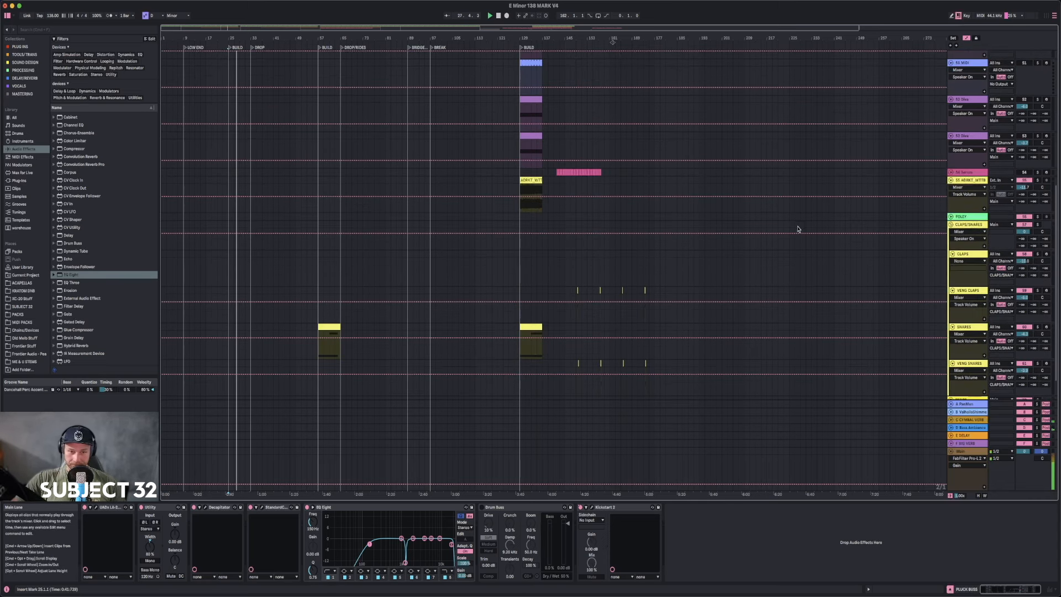
{"action": "left_click", "coordinate": [951, 225]}
{"action": "key", "text": "space"}
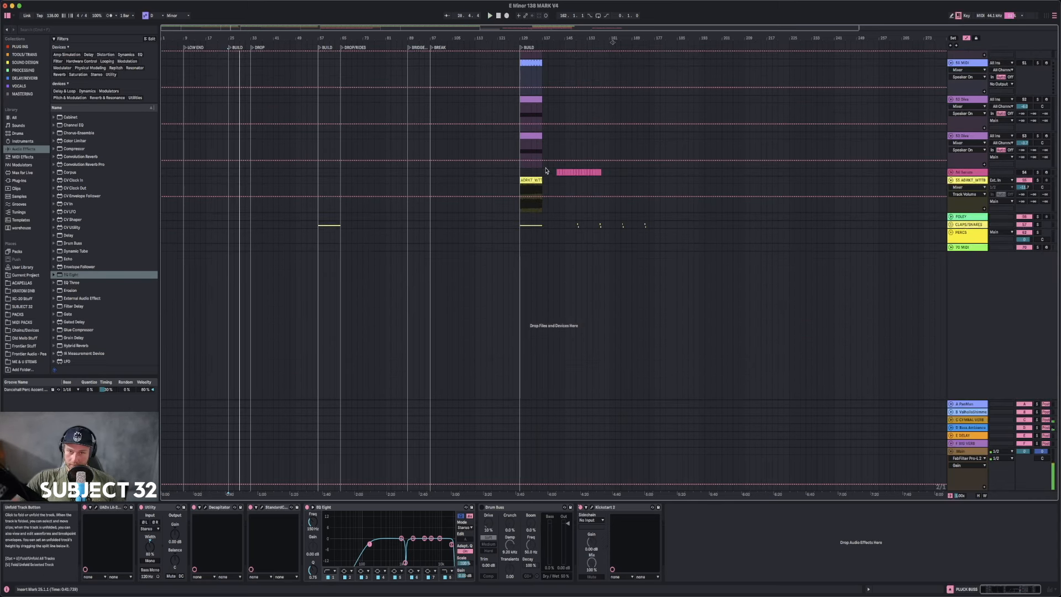
- Play the last BUILD from bar 129 and solo its Diva, Instrument Rack and ADRKT_WTTB synth layers in turn
{"action": "left_click", "coordinate": [522, 149]}
{"action": "left_click", "coordinate": [1037, 135]}
{"action": "key", "text": "space"}
{"action": "scroll", "coordinate": [1041, 147], "scroll_direction": "up", "scroll_amount": 2}
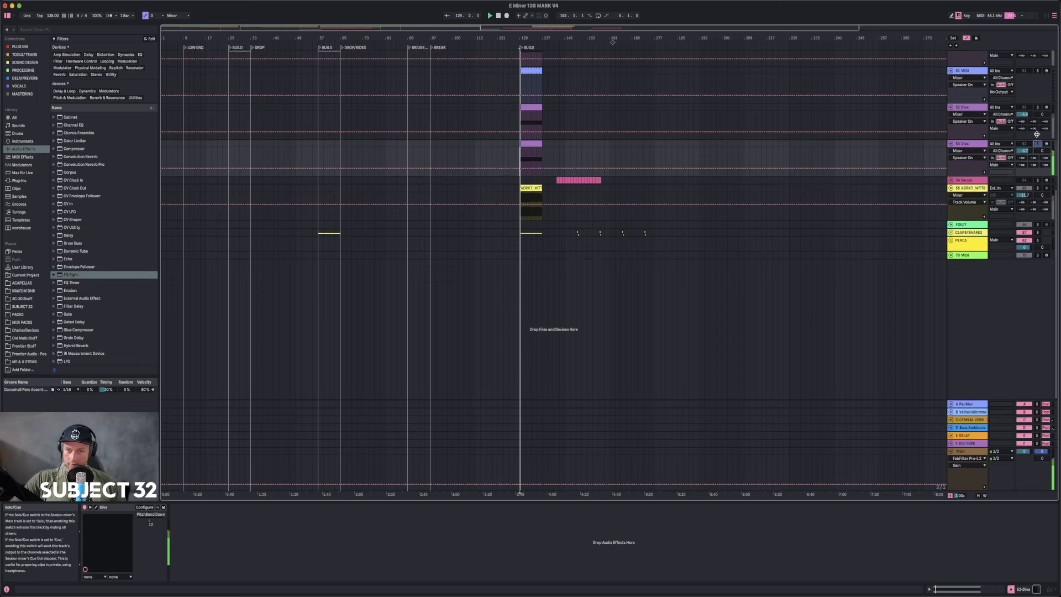
{"action": "scroll", "coordinate": [1039, 145], "scroll_direction": "up", "scroll_amount": 2}
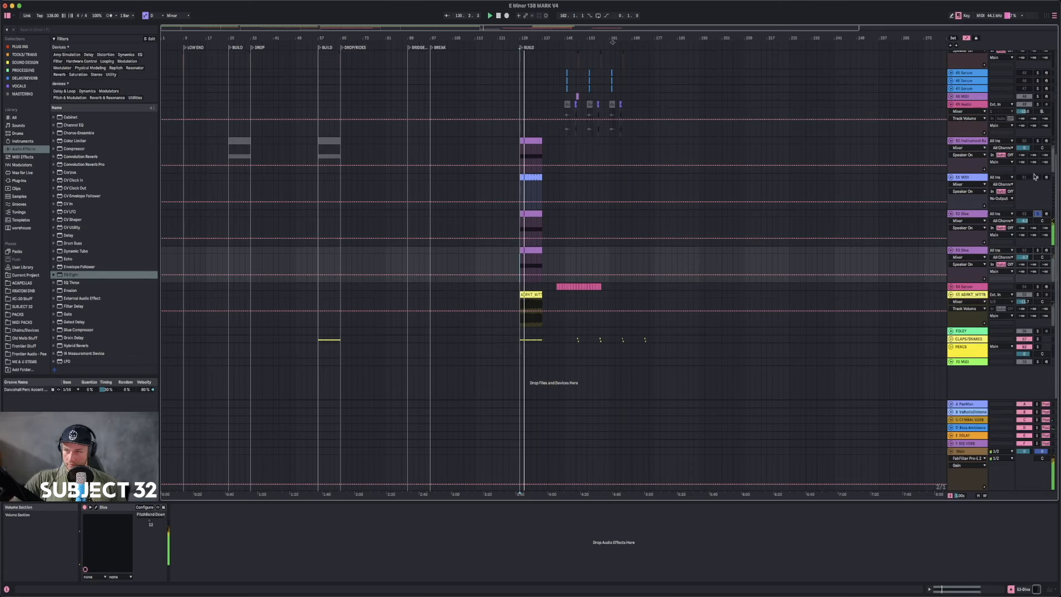
{"action": "left_click", "coordinate": [1037, 140]}
{"action": "left_click", "coordinate": [1037, 141]}
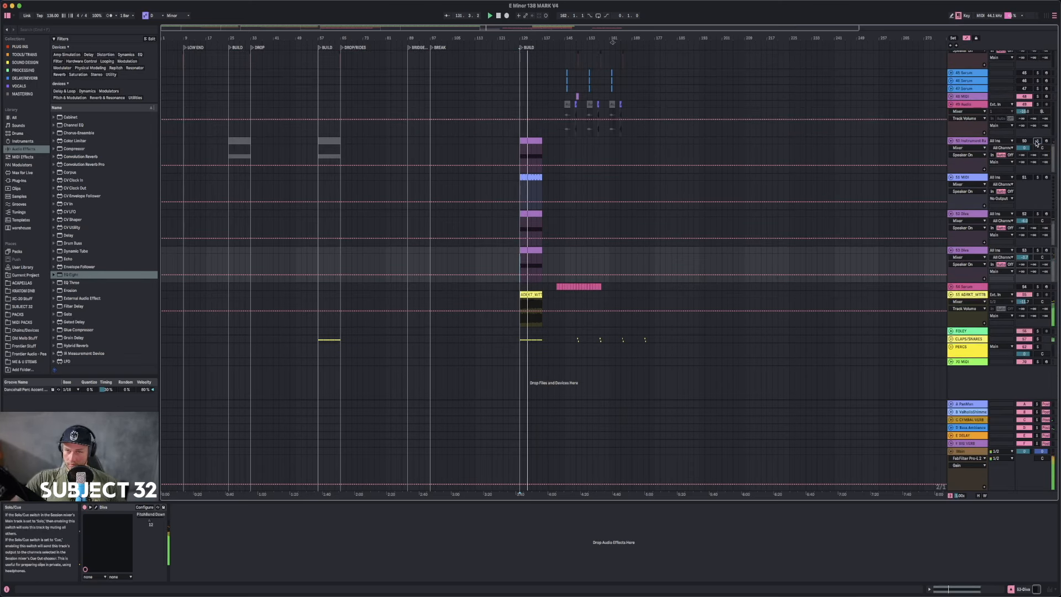
{"action": "scroll", "coordinate": [934, 223], "scroll_direction": "up", "scroll_amount": 6}
{"action": "scroll", "coordinate": [931, 223], "scroll_direction": "down", "scroll_amount": 6}
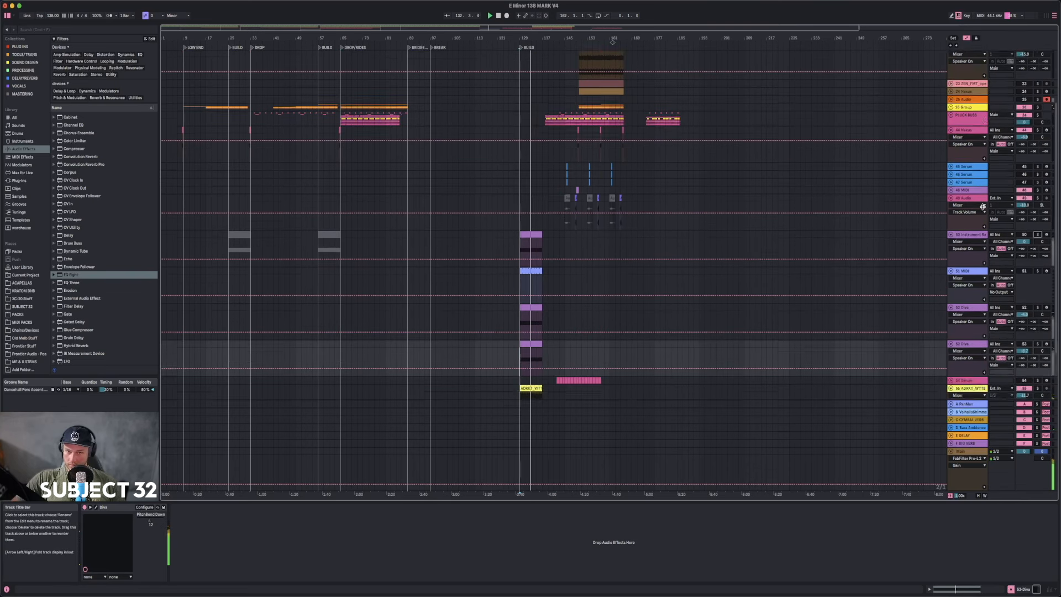
{"action": "left_click", "coordinate": [1038, 310]}
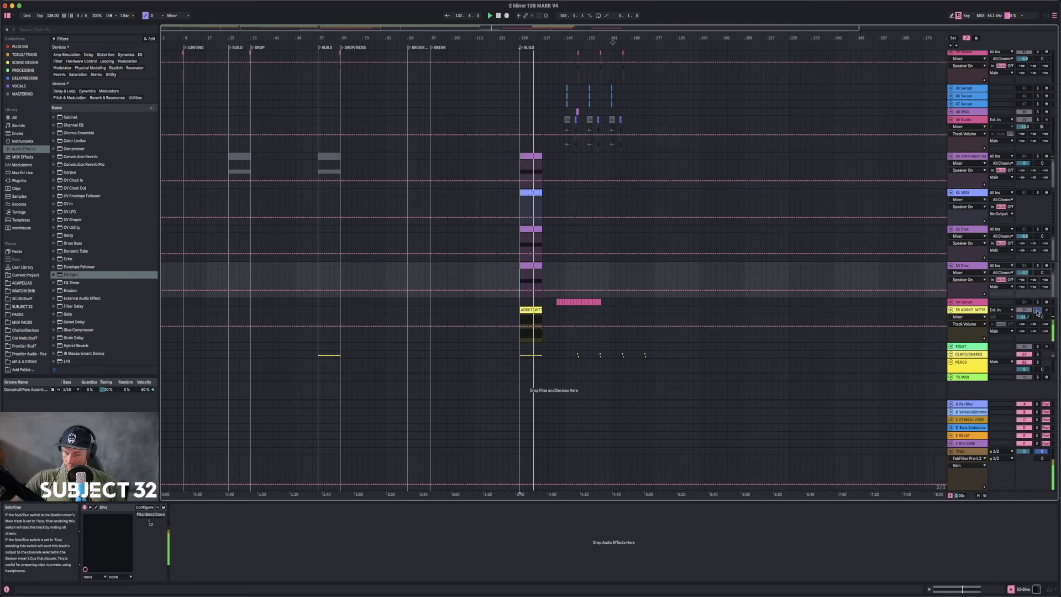
- Lower the ADRKT_WTTB synth track's volume and copy its clip from the last BUILD to the first BUILD at bar 25
{"action": "left_click", "coordinate": [1025, 311]}
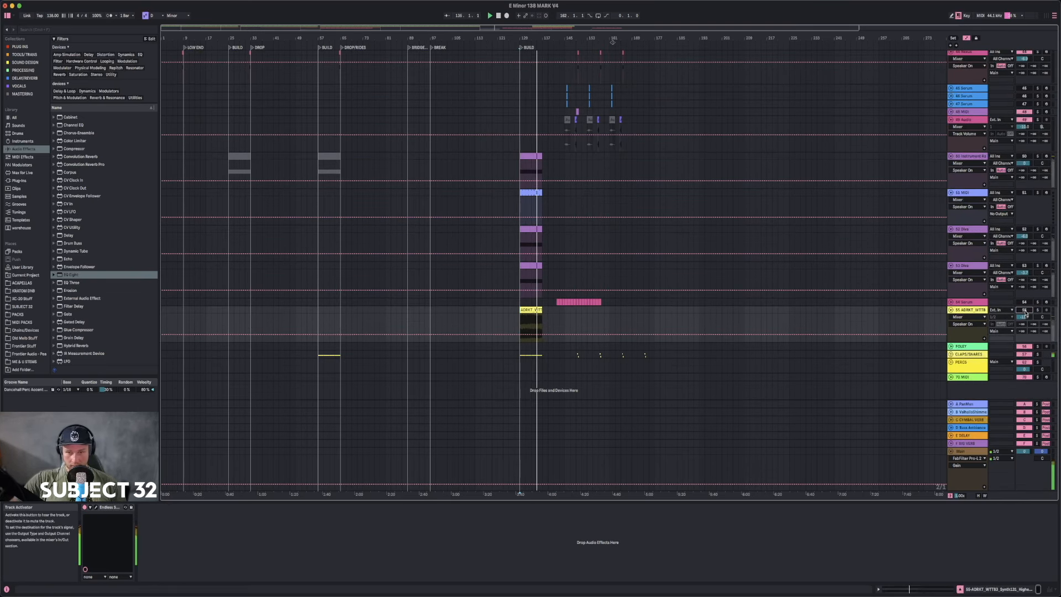
{"action": "left_click", "coordinate": [1024, 317]}
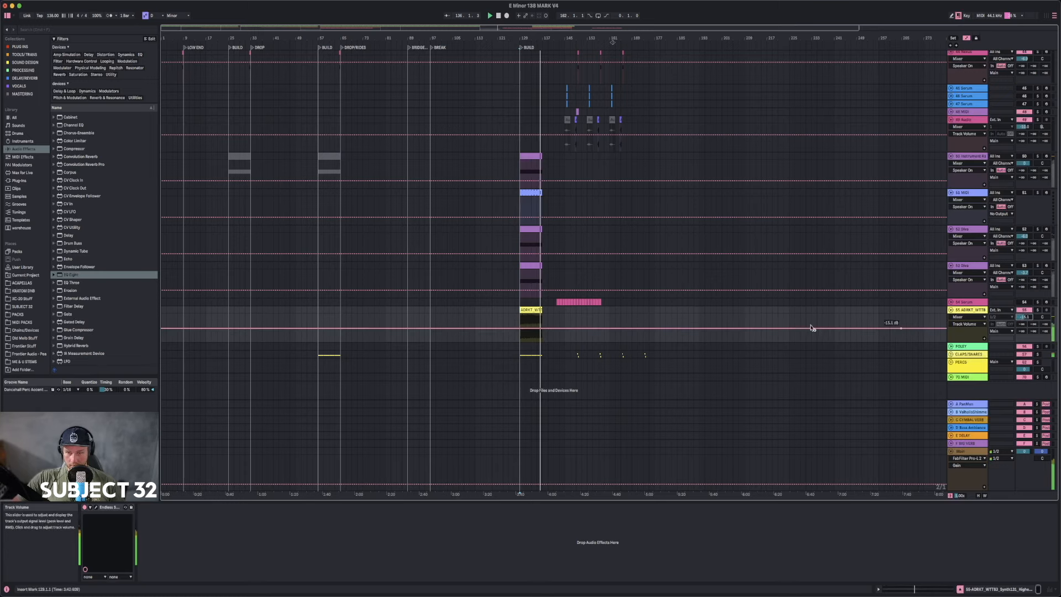
{"action": "left_click_drag", "start_coordinate": [535, 311], "coordinate": [242, 312]}
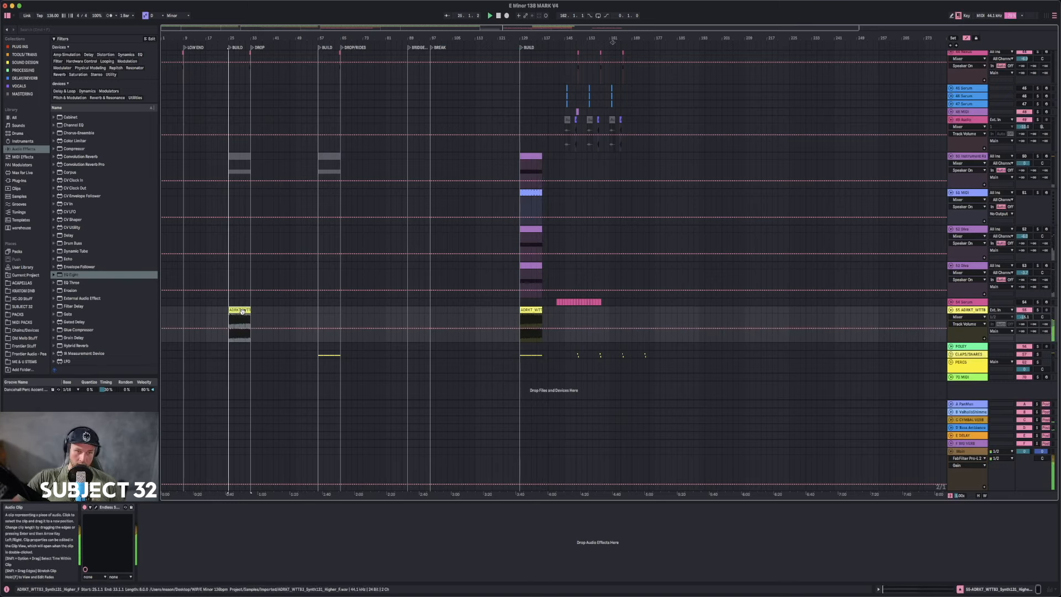
- Reduce the ADRKT_WTTB synth track's volume further and check the copied clip's sample waveform
{"action": "left_click_drag", "start_coordinate": [1025, 317], "coordinate": [1024, 322]}
{"action": "left_click", "coordinate": [236, 310]}
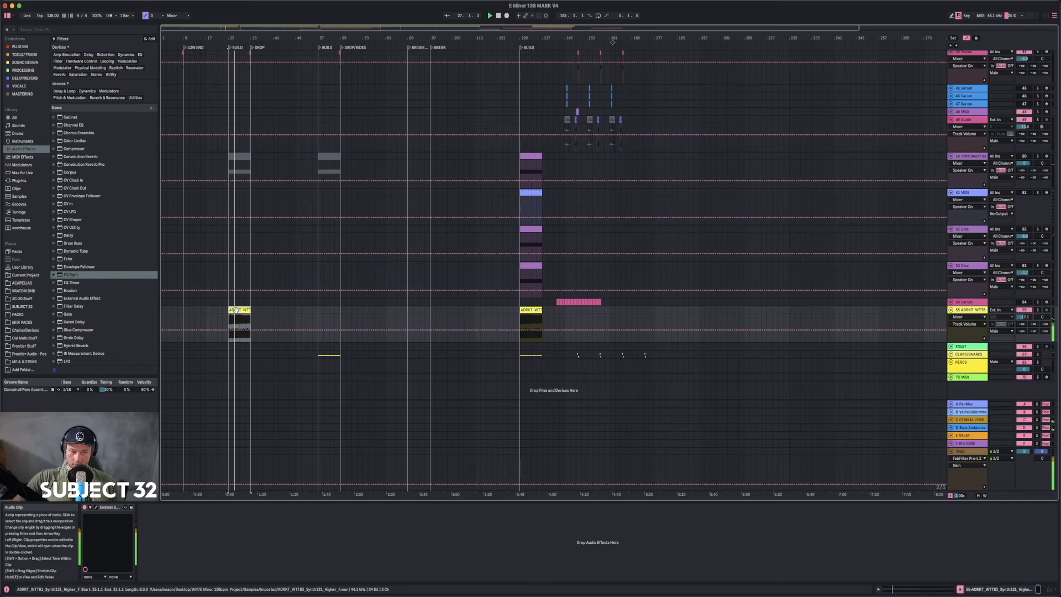
{"action": "double_click", "coordinate": [234, 314]}
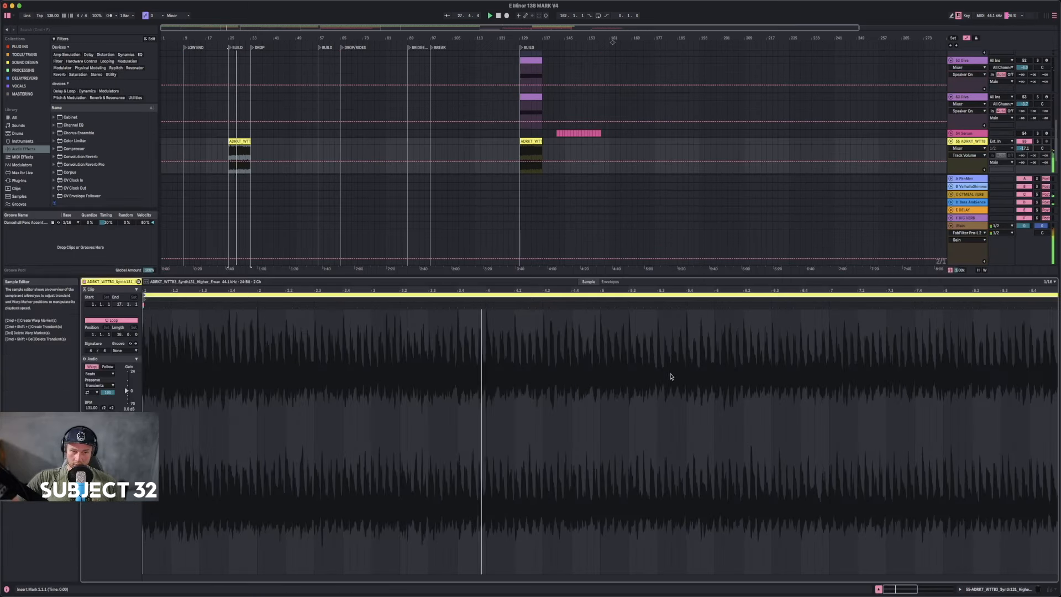
{"action": "left_click", "coordinate": [1023, 590]}
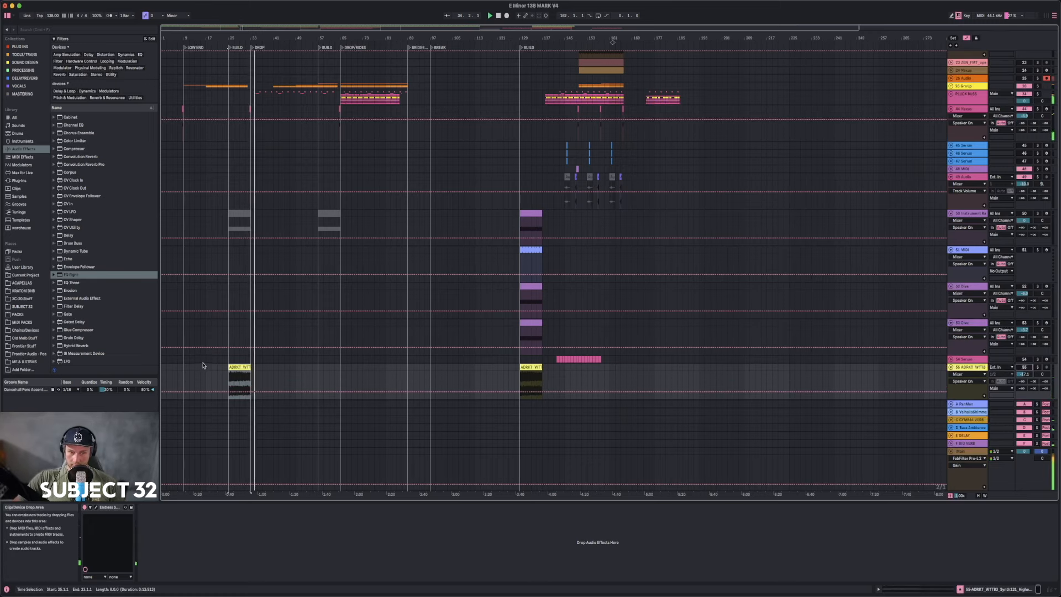
- Copy the track 53 Diva clip from the last BUILD to the first BUILD at bar 25 and lower that track's volume
{"action": "left_click", "coordinate": [538, 323]}
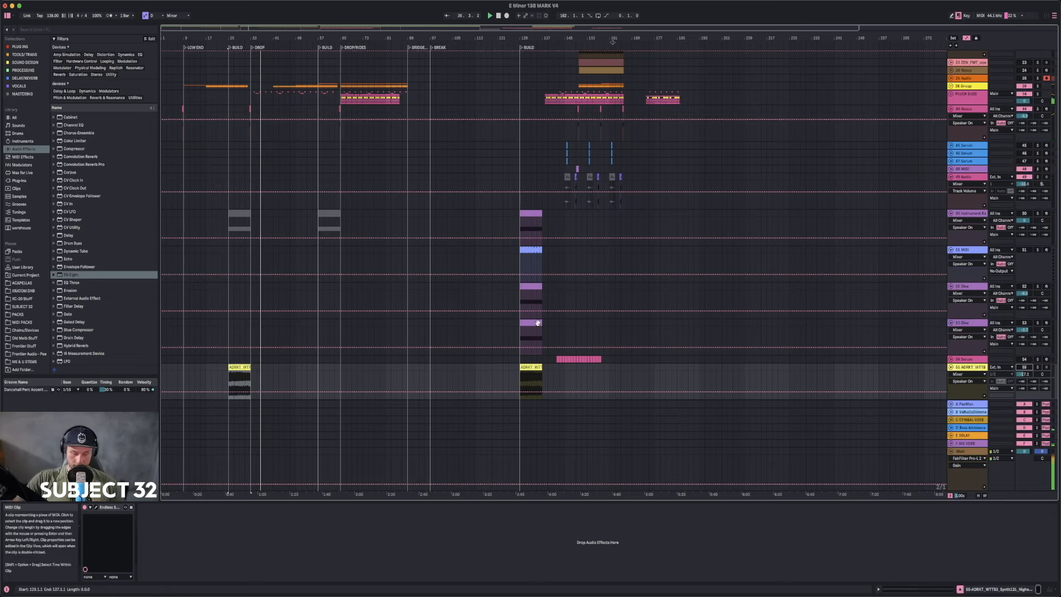
{"action": "left_click_drag", "start_coordinate": [537, 323], "coordinate": [245, 326]}
{"action": "key", "text": "space"}
{"action": "key", "text": "space"}
{"action": "left_click", "coordinate": [1027, 323]}
{"action": "left_click_drag", "start_coordinate": [1031, 332], "coordinate": [1030, 358]}
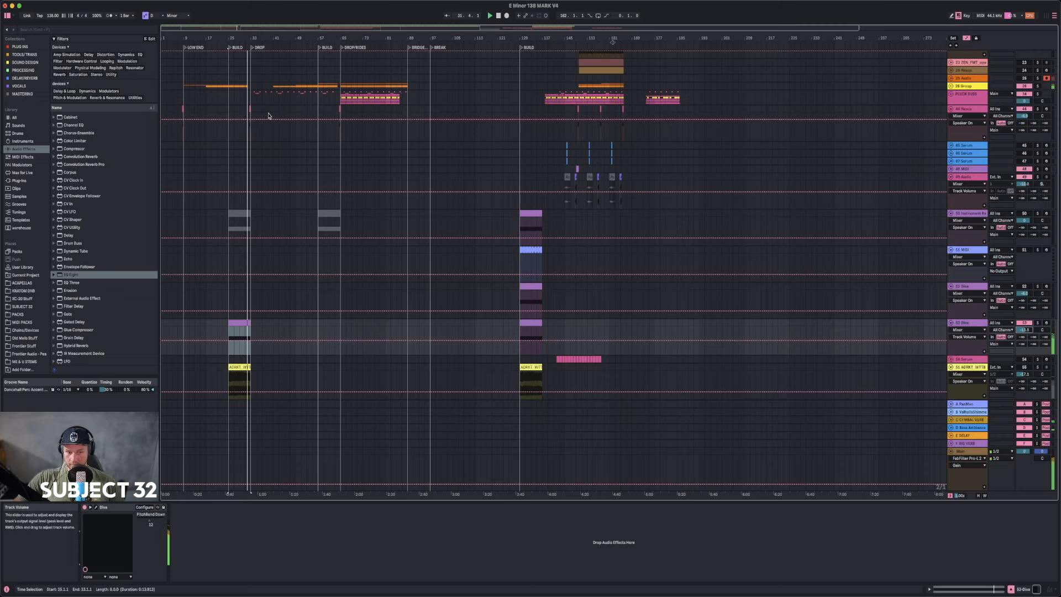
- Try shortening the copied Diva clip by one beat before the first DROP
{"action": "left_click_drag", "start_coordinate": [244, 40], "coordinate": [256, 237]}
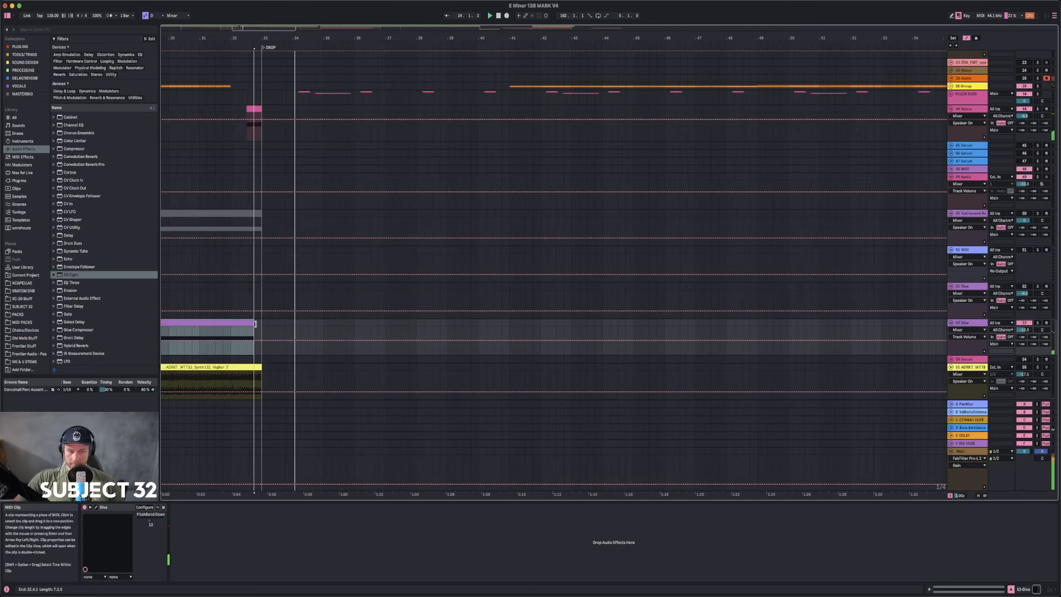
{"action": "left_click_drag", "start_coordinate": [308, 42], "coordinate": [409, 11]}
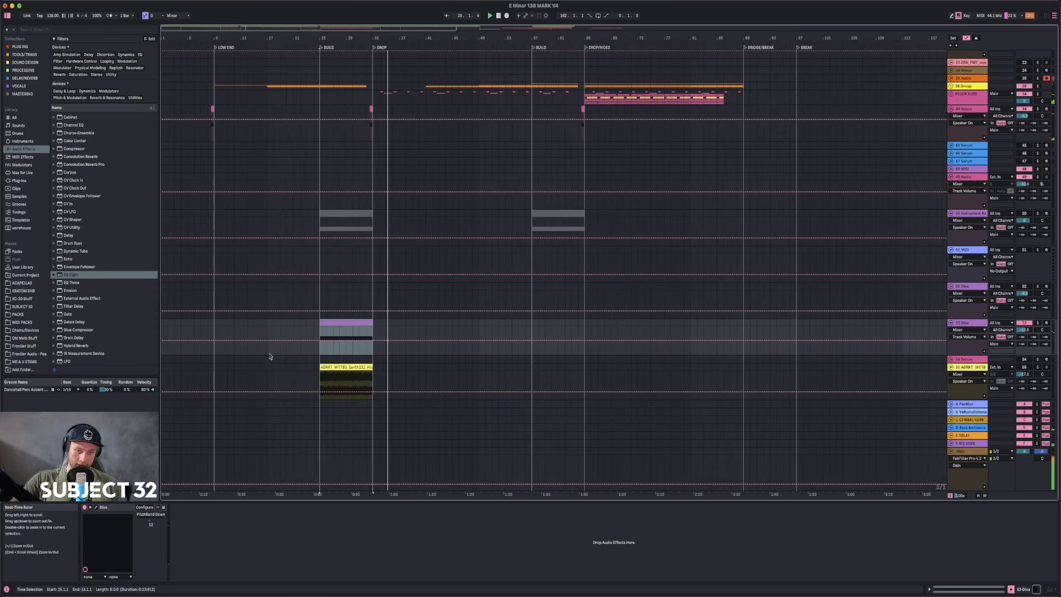
- Play the first BUILD and check the copied Diva clip's notes and envelopes
{"action": "left_click", "coordinate": [314, 328]}
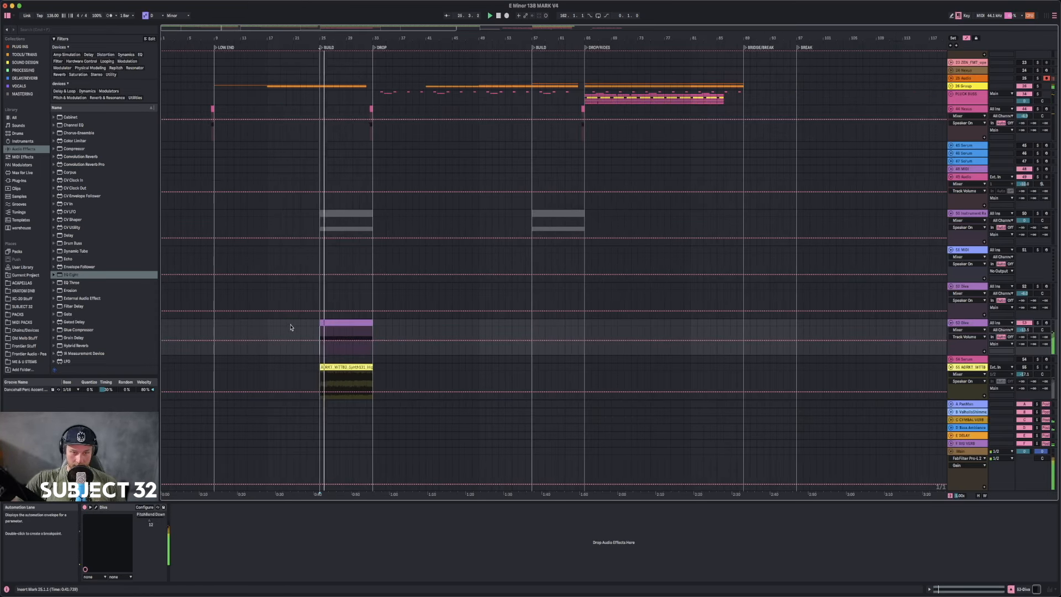
{"action": "left_click", "coordinate": [371, 323]}
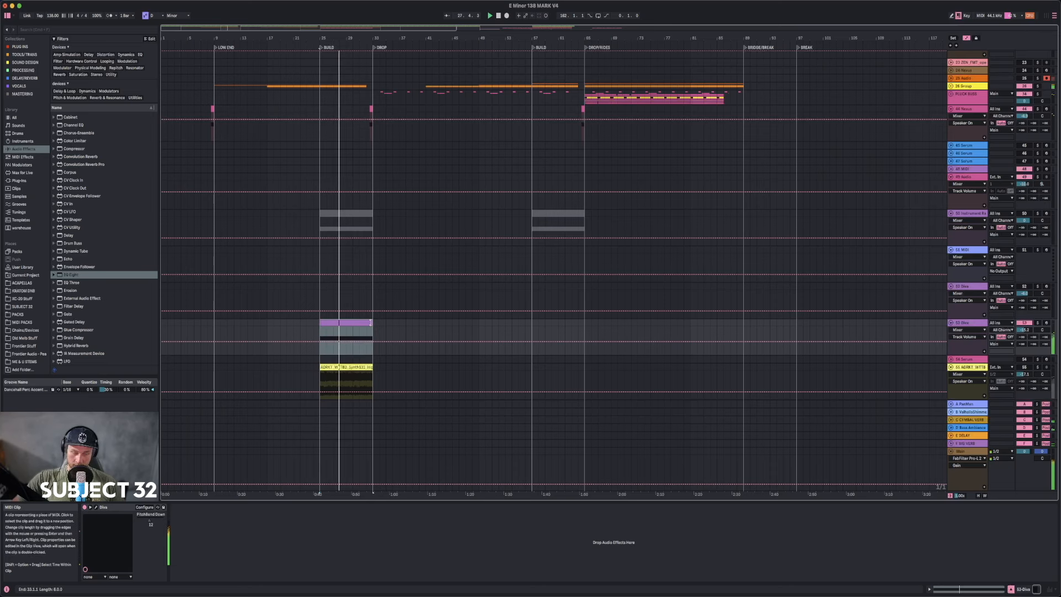
{"action": "double_click", "coordinate": [370, 324]}
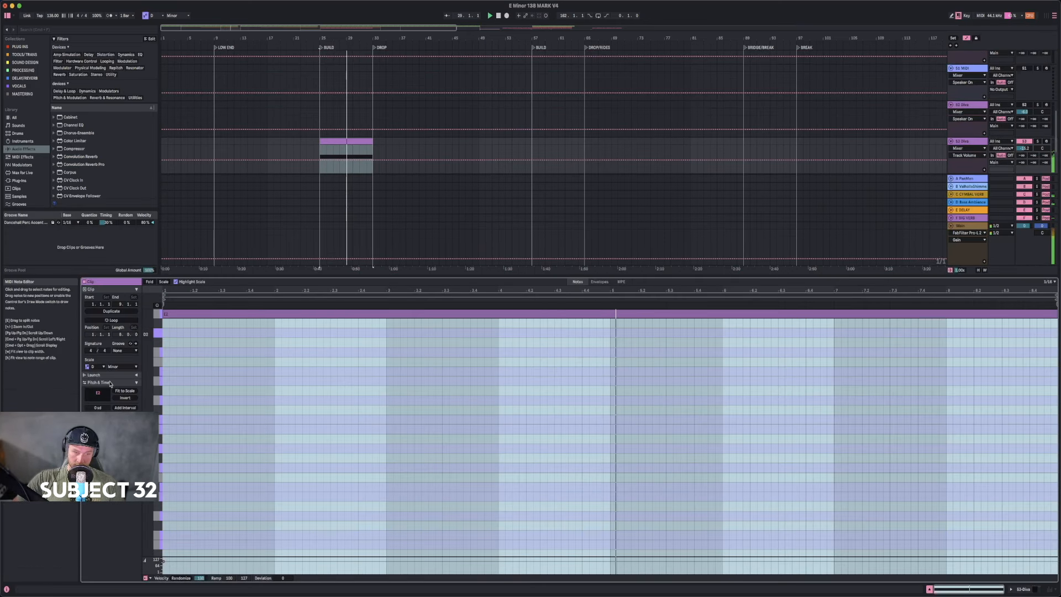
{"action": "left_click", "coordinate": [602, 282]}
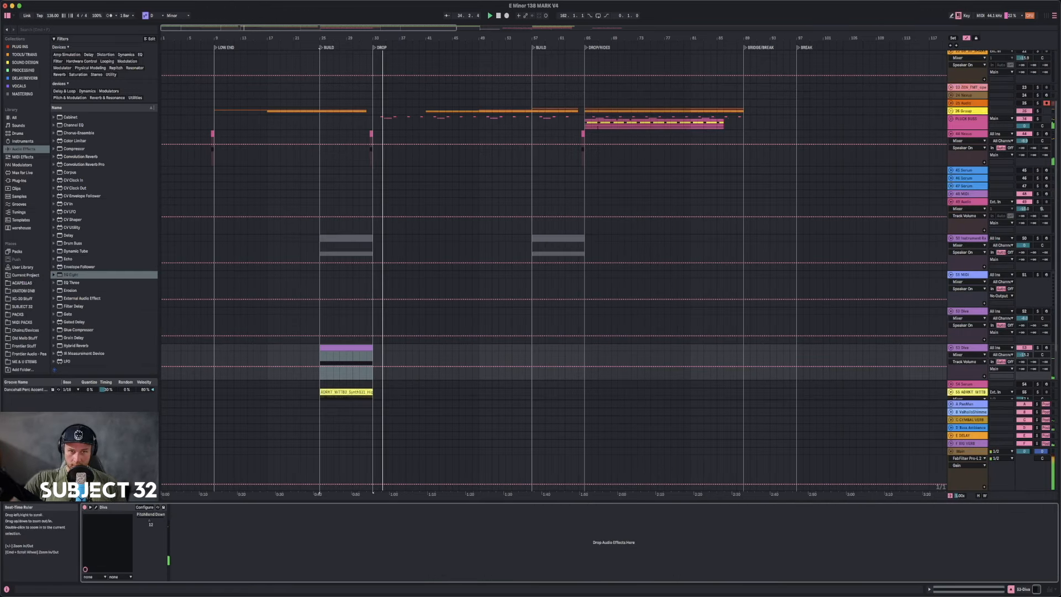
- Copy the Diva clip from the first BUILD to the second BUILD at bar 57
{"action": "left_click_drag", "start_coordinate": [360, 37], "coordinate": [252, 35]}
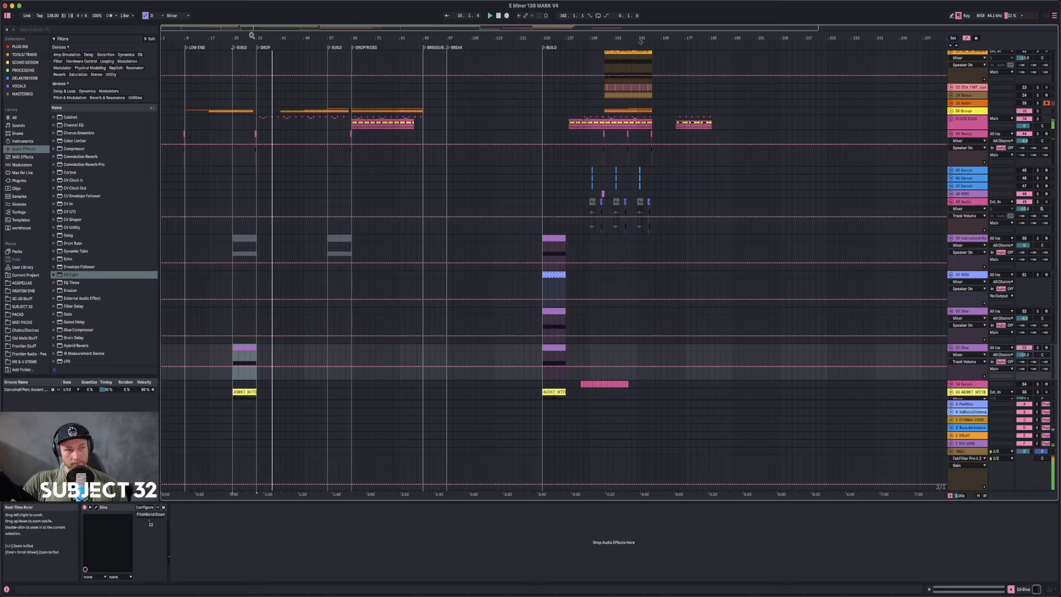
{"action": "scroll", "coordinate": [280, 219], "scroll_direction": "up", "scroll_amount": 1}
{"action": "scroll", "coordinate": [280, 219], "scroll_direction": "up", "scroll_amount": 3}
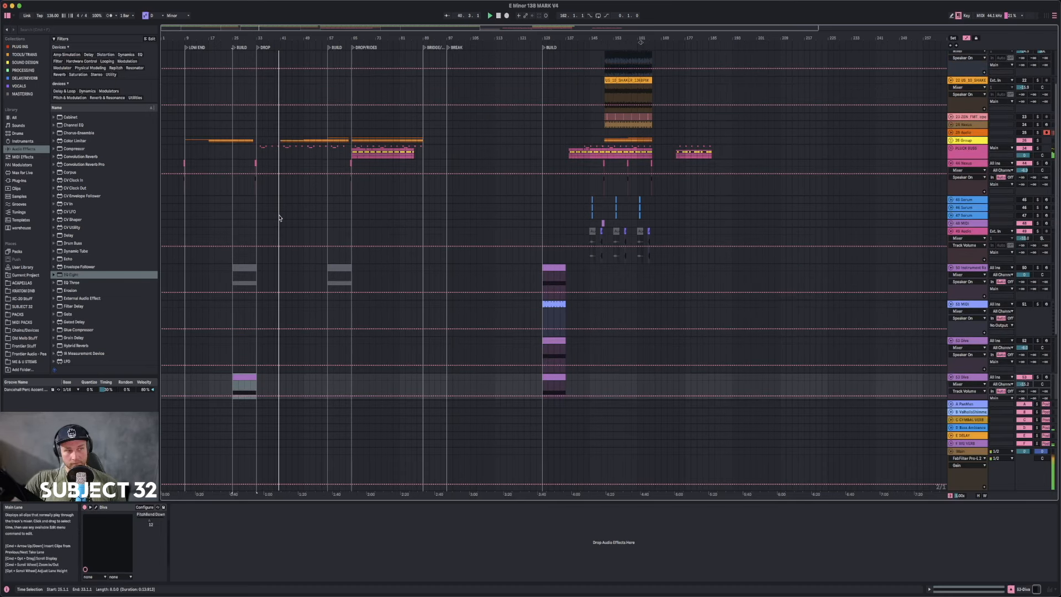
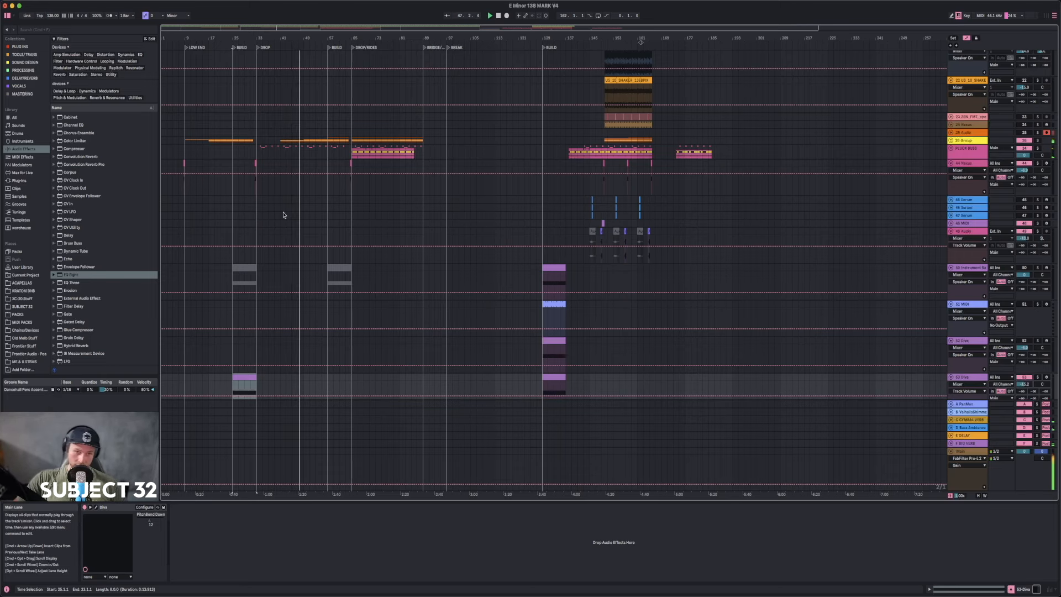
{"action": "scroll", "coordinate": [304, 149], "scroll_direction": "up", "scroll_amount": 3}
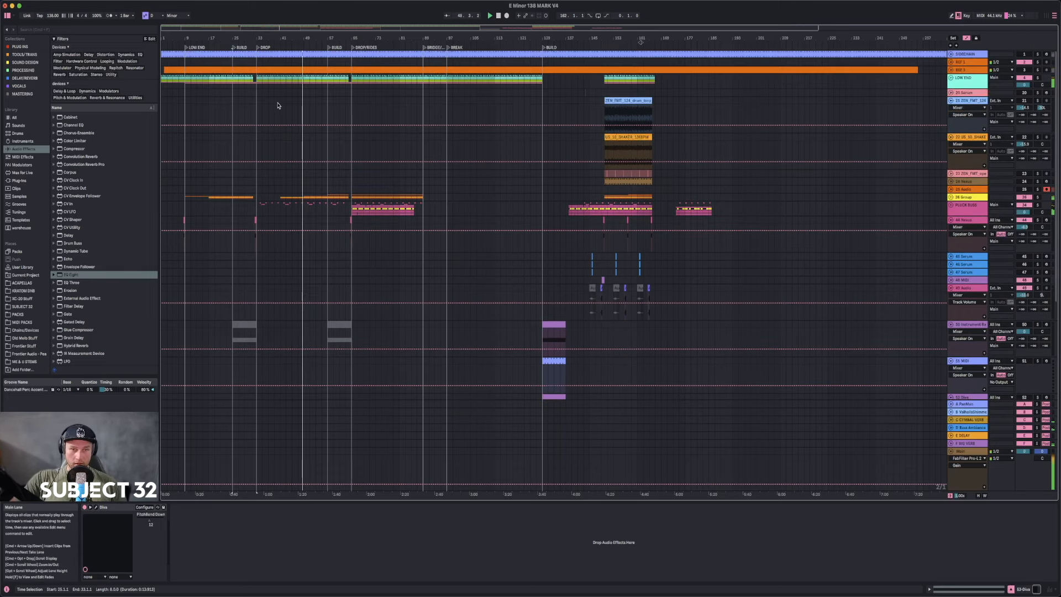
{"action": "left_click", "coordinate": [328, 100]}
{"action": "left_click", "coordinate": [346, 104]}
{"action": "scroll", "coordinate": [347, 107], "scroll_direction": "down", "scroll_amount": 9}
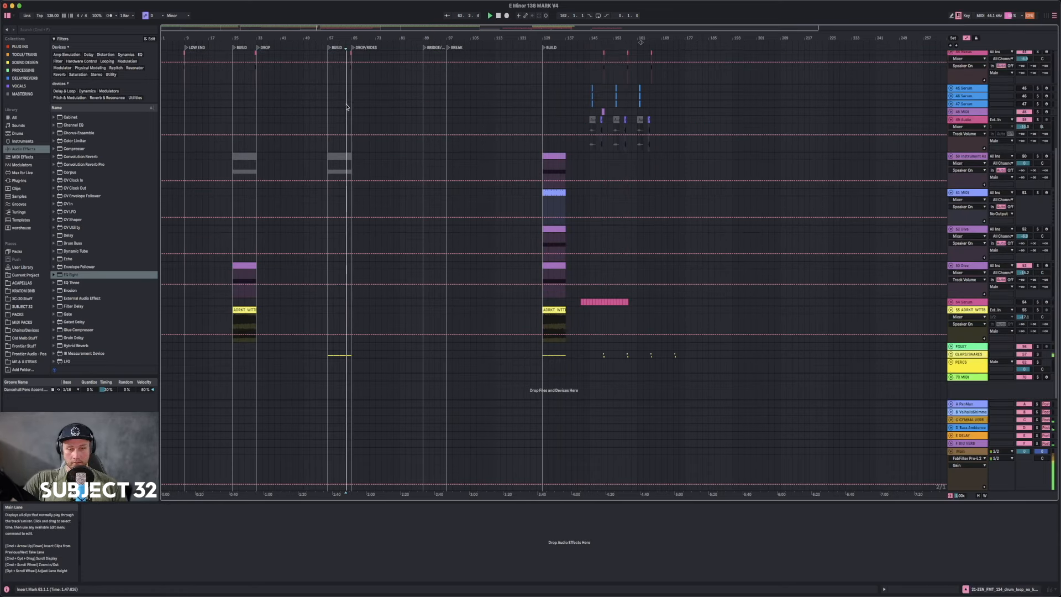
{"action": "left_click_drag", "start_coordinate": [245, 267], "coordinate": [338, 276]}
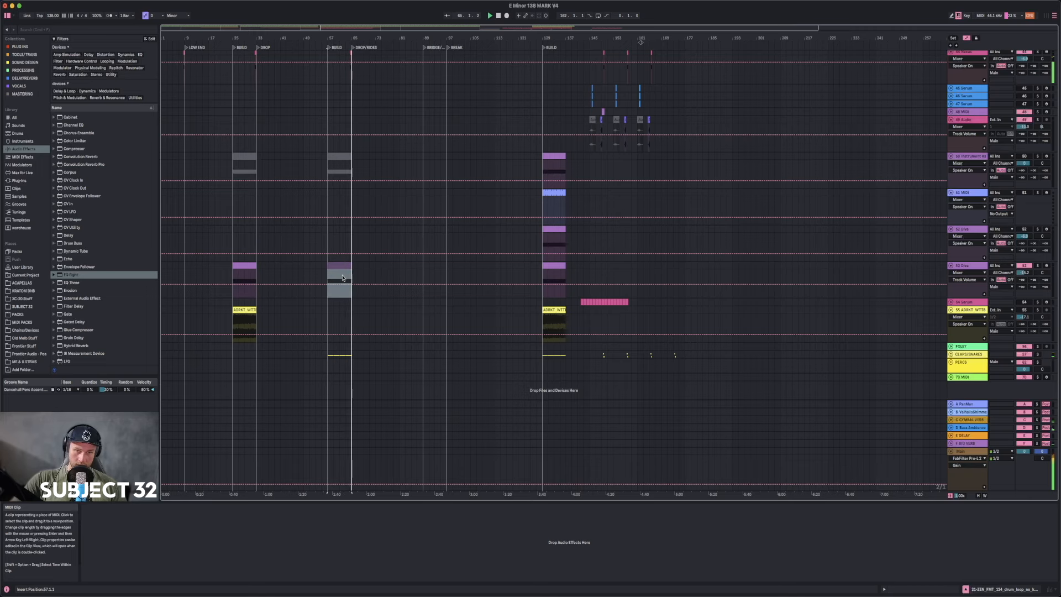
- Play the arrangement from bar 63 to hear the second BUILD lead into DROP/RIDES
{"action": "left_click", "coordinate": [346, 235]}
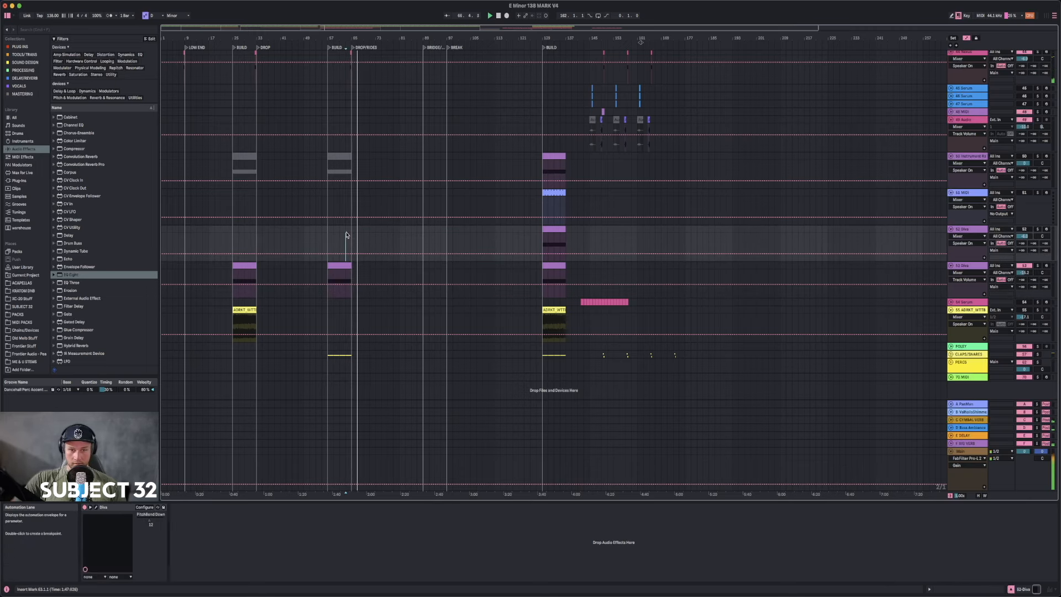
{"action": "scroll", "coordinate": [347, 235], "scroll_direction": "up", "scroll_amount": 9}
{"action": "key", "text": "space"}
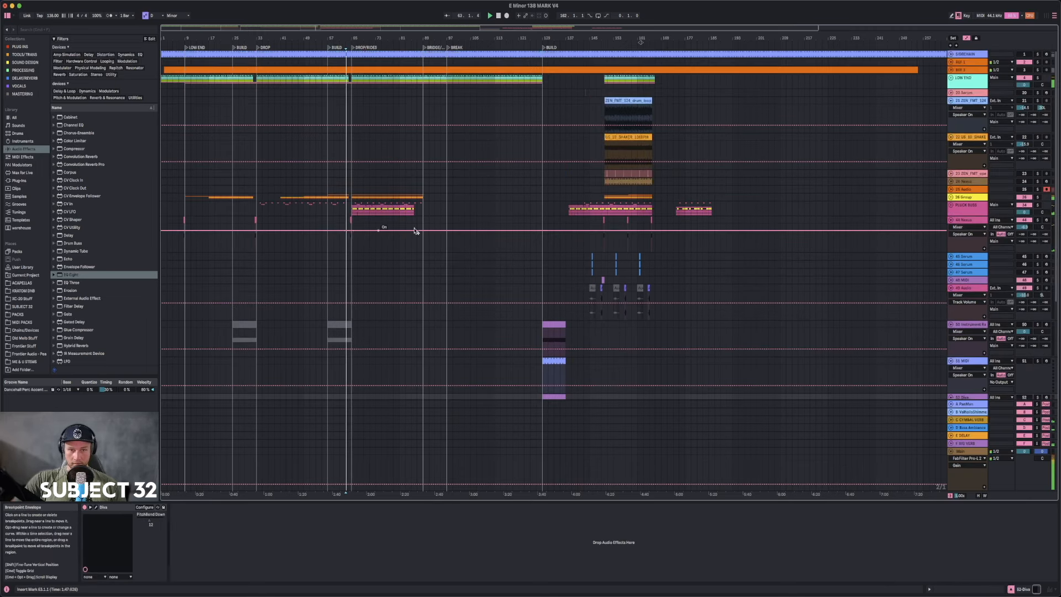
- Collapse track 44 and insert a new MIDI track below the track 48 MIDI track
{"action": "left_click", "coordinate": [950, 220]}
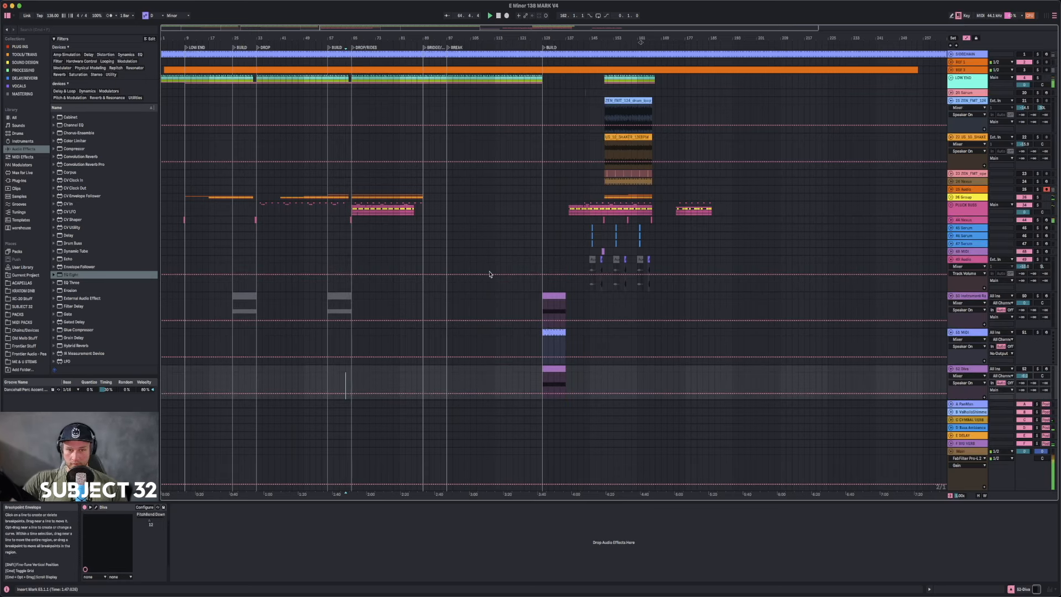
{"action": "left_click", "coordinate": [977, 214]}
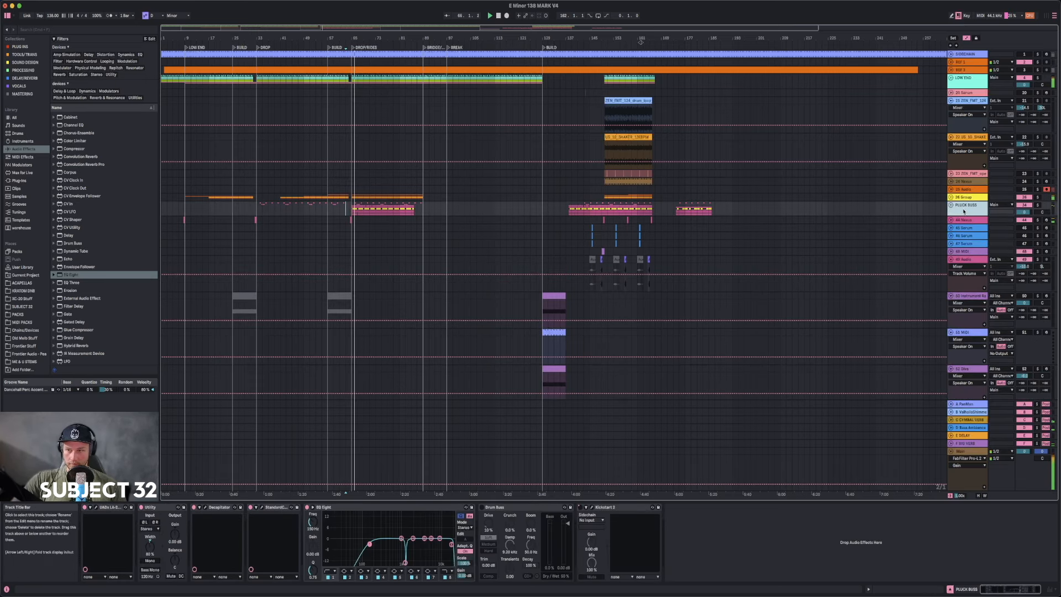
{"action": "left_click", "coordinate": [963, 221]}
{"action": "left_click", "coordinate": [963, 228]}
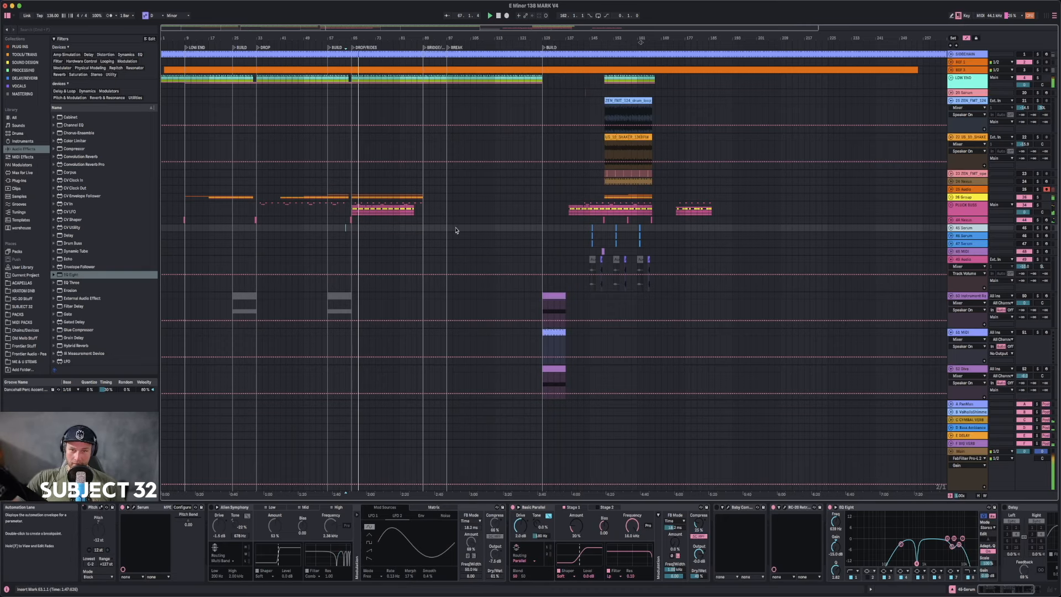
{"action": "left_click", "coordinate": [964, 252]}
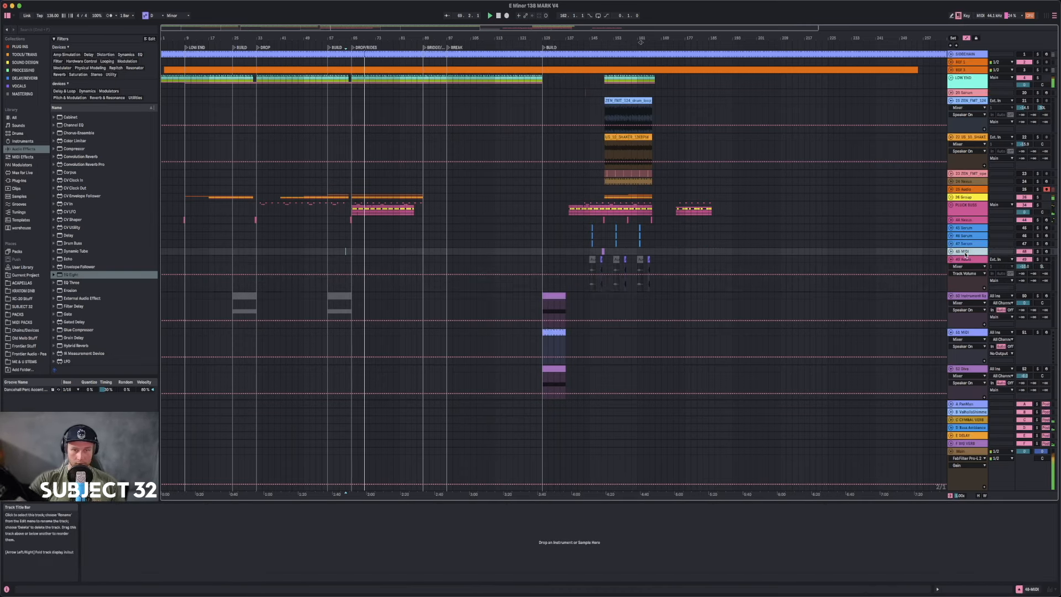
{"action": "key", "text": "super+shift+t"}
- Create an empty MIDI clip on the new track spanning DROP/RIDES from bar 65 to bar 89
{"action": "left_click", "coordinate": [356, 260]}
{"action": "key", "text": "space"}
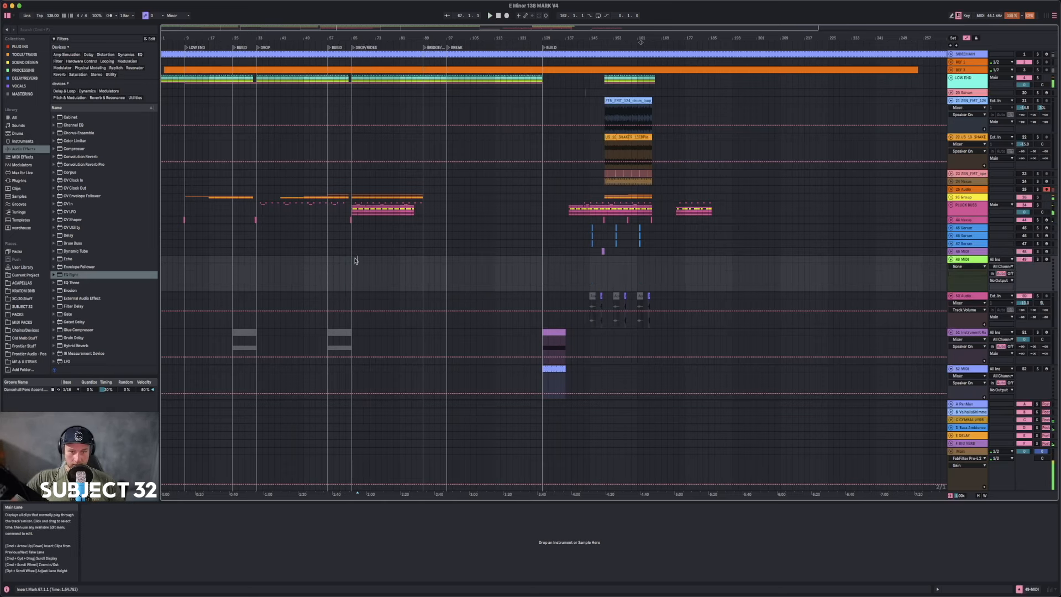
{"action": "key", "text": "super+shift+m"}
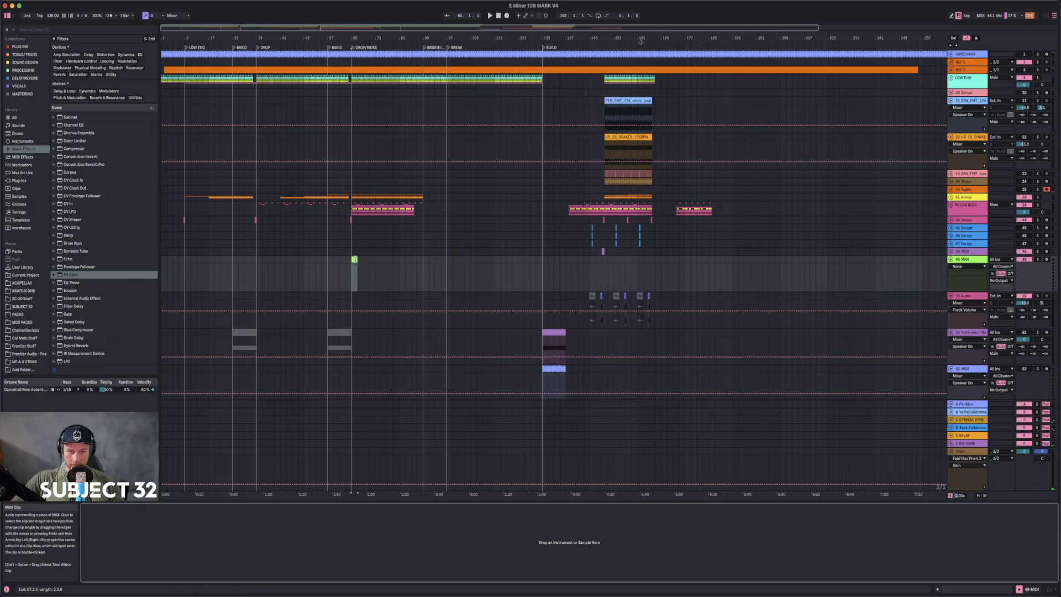
{"action": "left_click_drag", "start_coordinate": [358, 263], "coordinate": [423, 265]}
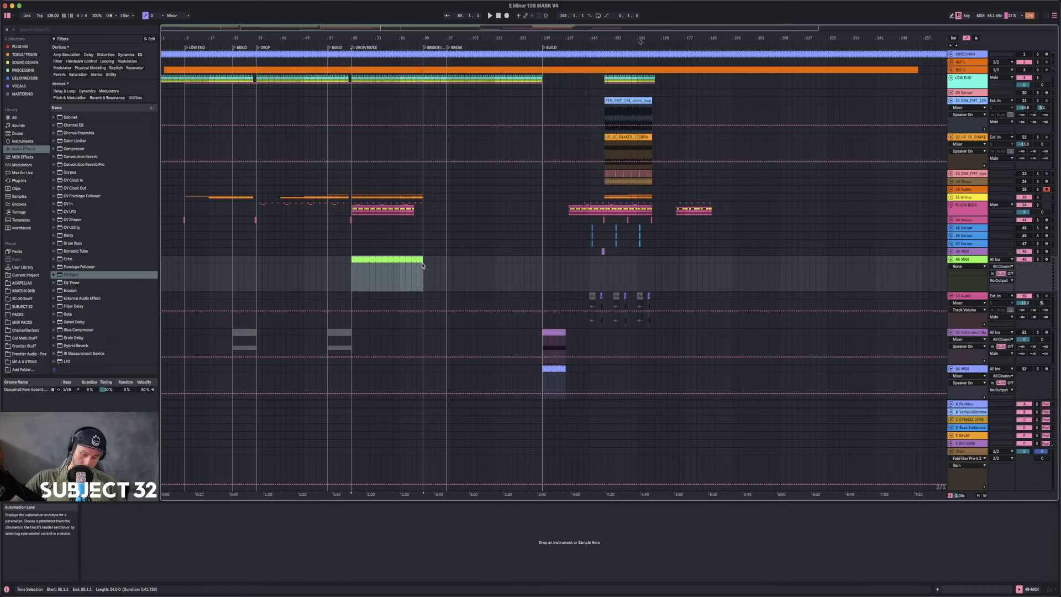
{"action": "key", "text": "space"}
- Open the new MIDI clip and change the scale's root note to E
{"action": "double_click", "coordinate": [383, 258]}
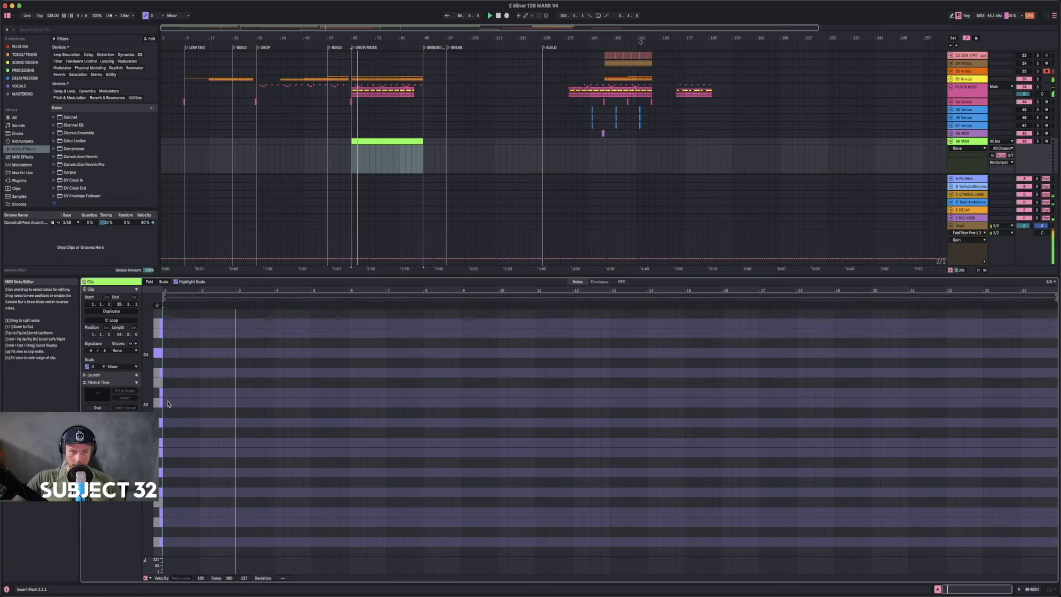
{"action": "left_click", "coordinate": [160, 15]}
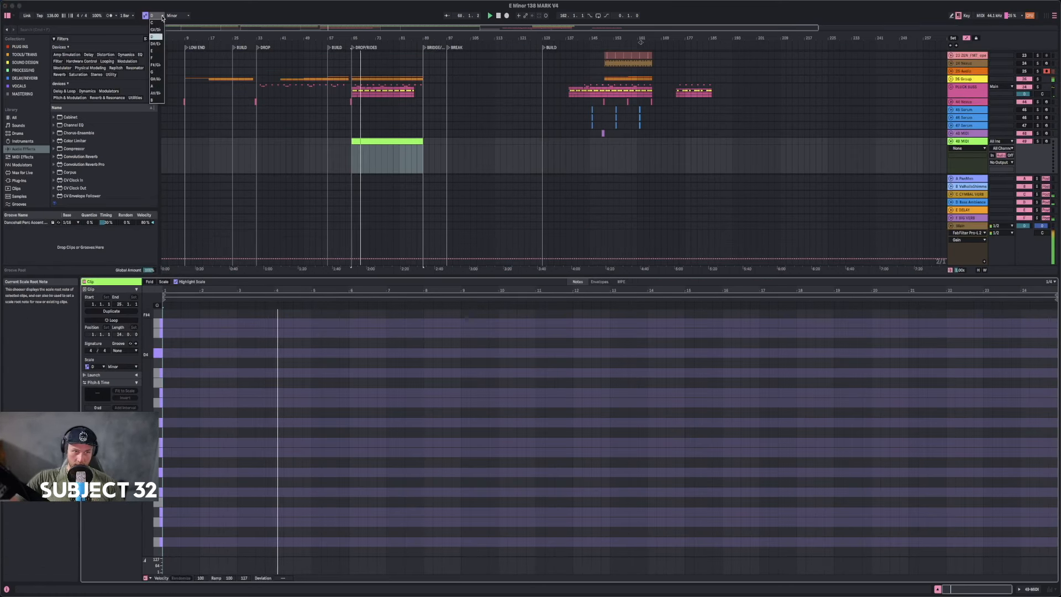
{"action": "left_click", "coordinate": [157, 50]}
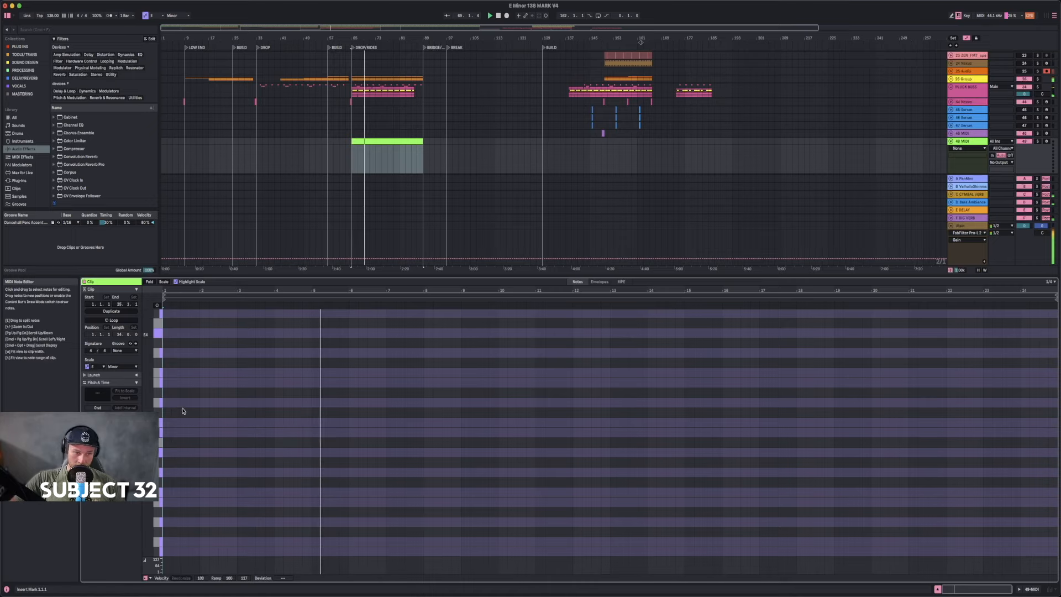
- Add an E3 note at the start of the clip, shorten it and duplicate it
{"action": "double_click", "coordinate": [168, 453]}
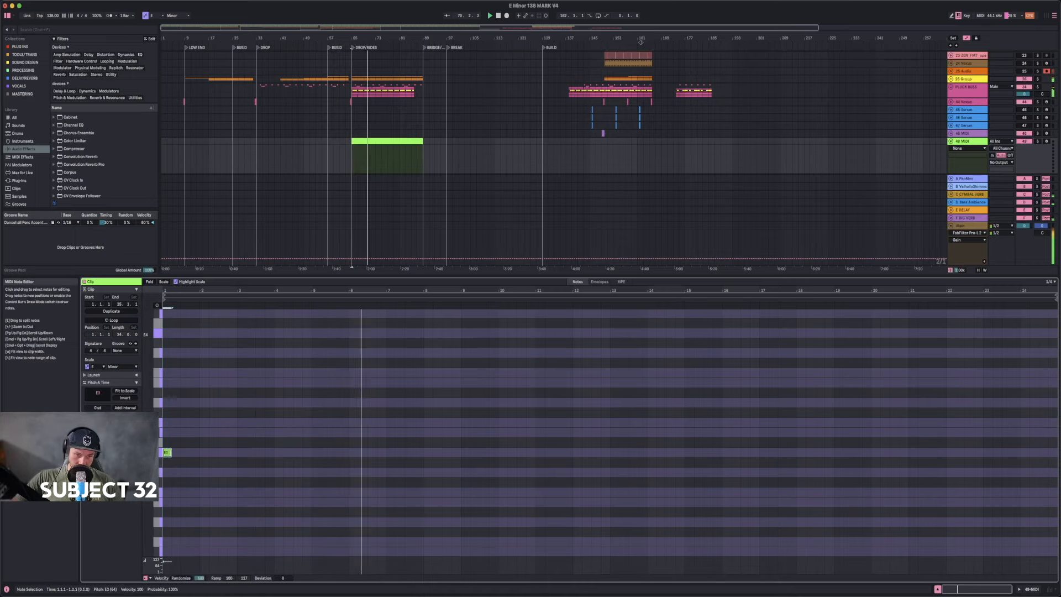
{"action": "left_click_drag", "start_coordinate": [165, 288], "coordinate": [171, 376]}
{"action": "left_click_drag", "start_coordinate": [185, 437], "coordinate": [193, 466]}
{"action": "key", "text": "shift+Left"}
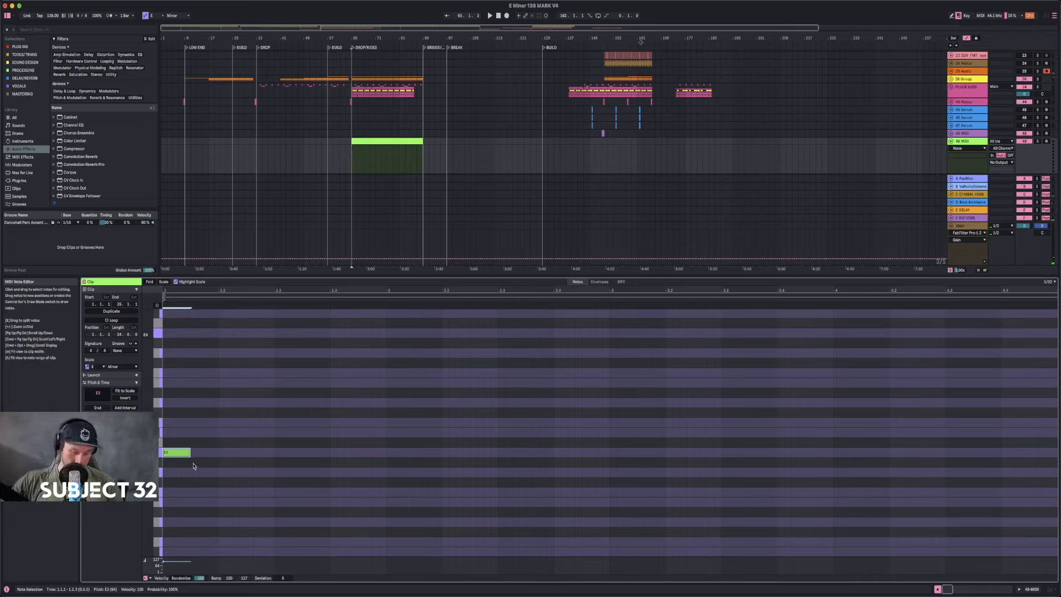
{"action": "key", "text": "super+d"}
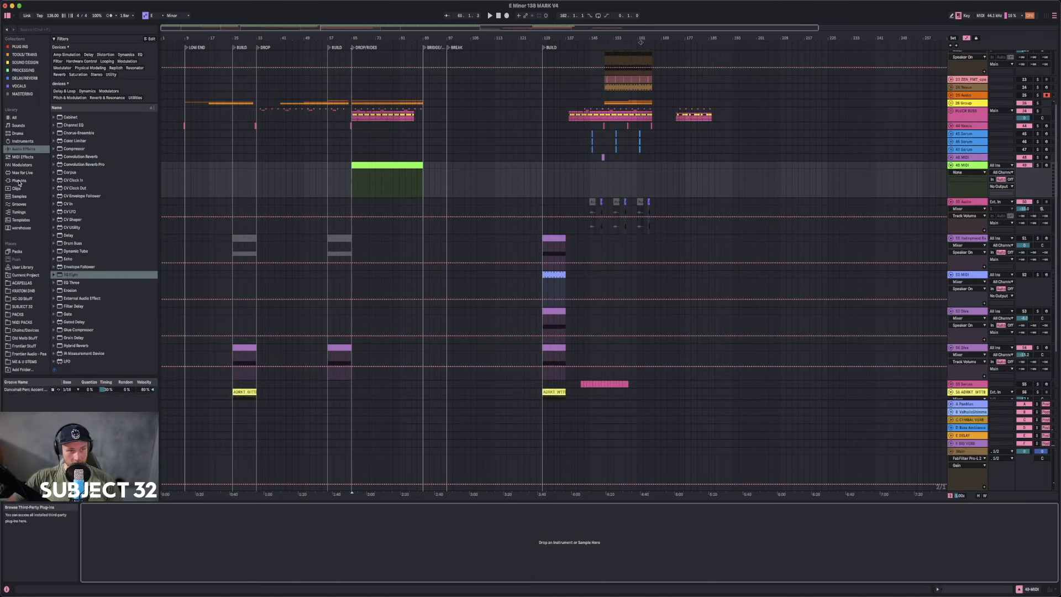
- Filter the plug-in browser to u-he instead of the current maker and load Hive onto the new MIDI track
{"action": "left_click", "coordinate": [19, 180]}
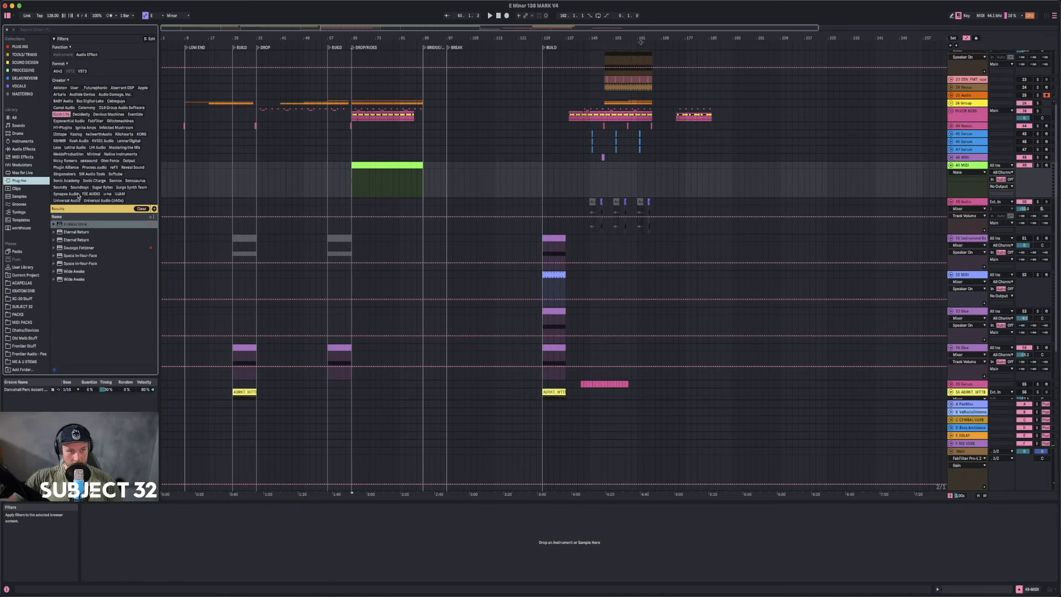
{"action": "left_click", "coordinate": [62, 114]}
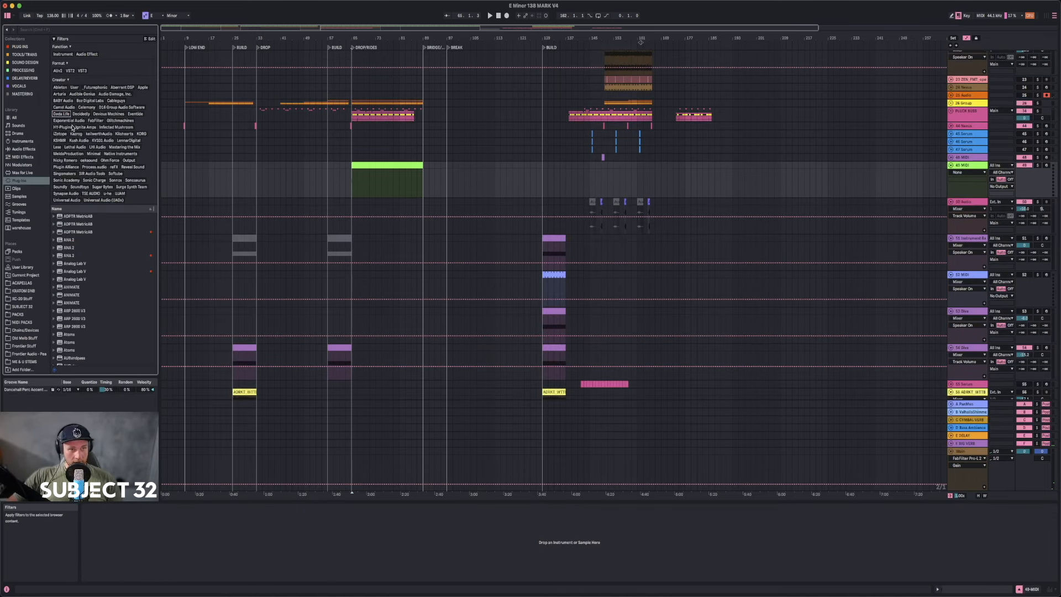
{"action": "scroll", "coordinate": [89, 120], "scroll_direction": "down", "scroll_amount": 1}
{"action": "scroll", "coordinate": [91, 123], "scroll_direction": "down", "scroll_amount": 3}
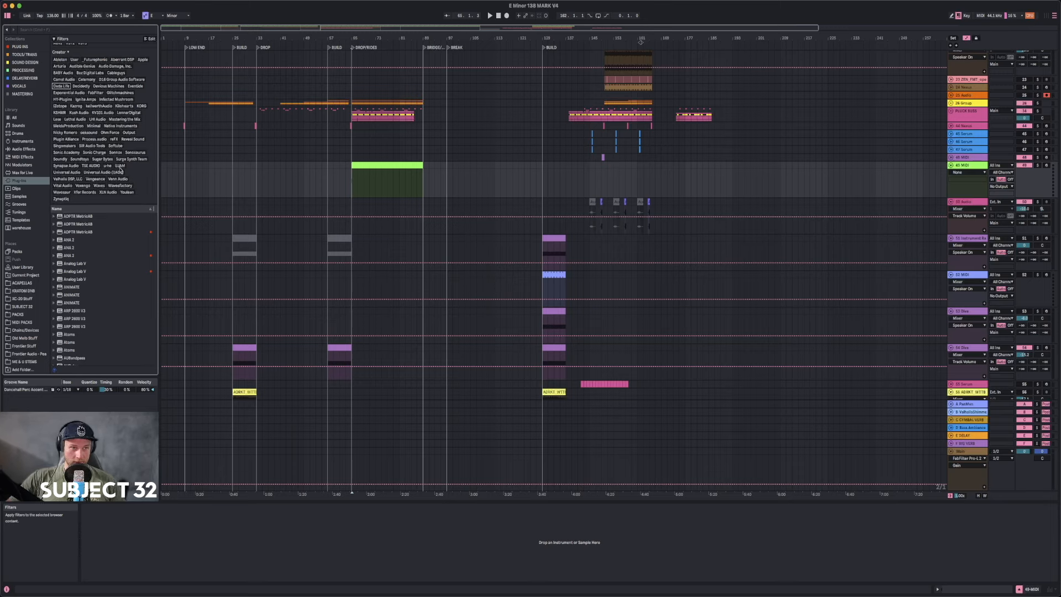
{"action": "left_click", "coordinate": [107, 166]}
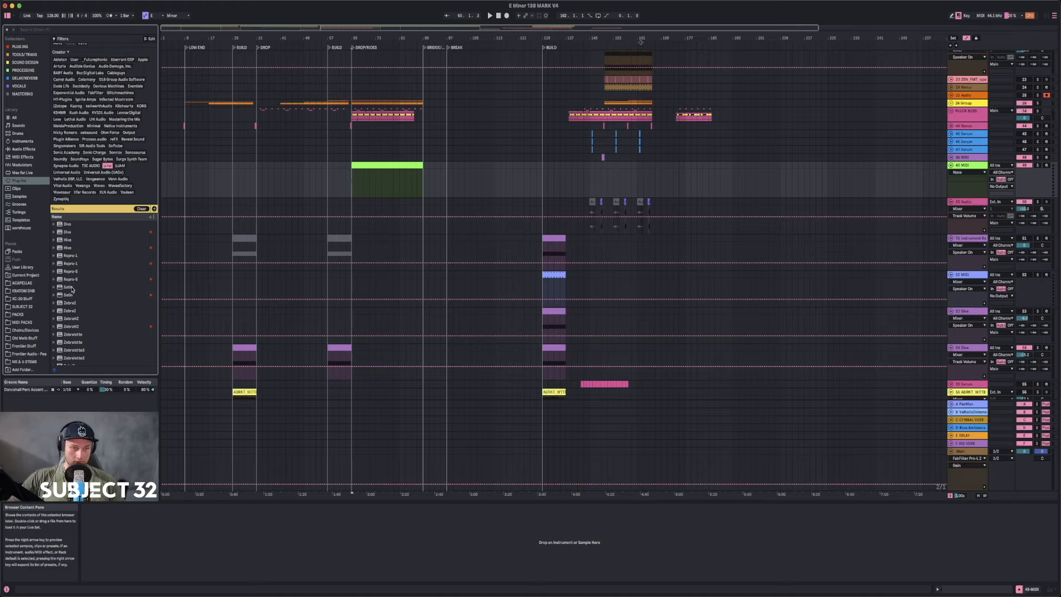
{"action": "left_click", "coordinate": [69, 248]}
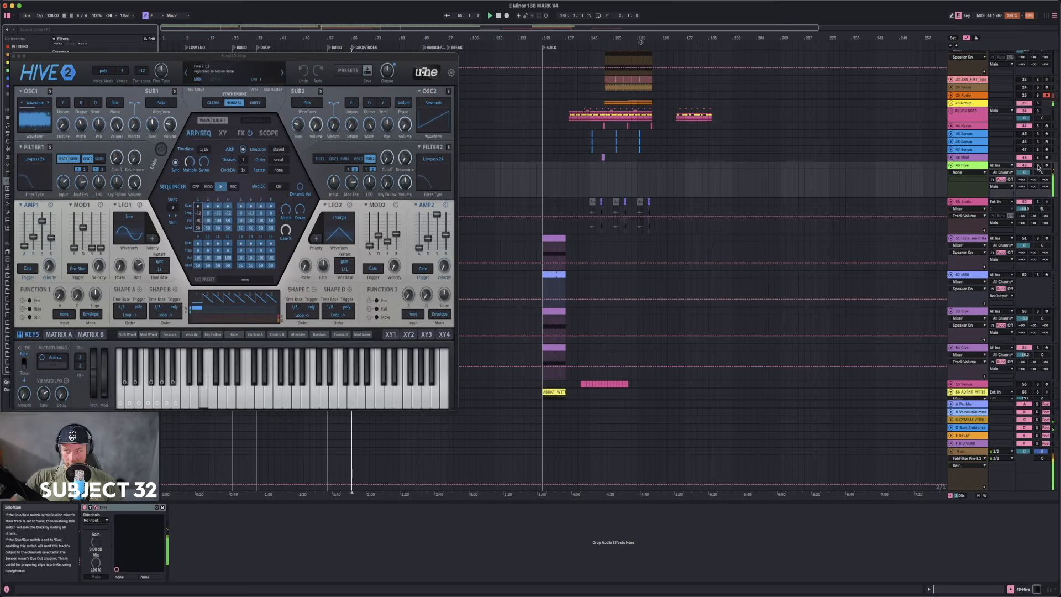
- Load Hive's PS_MTLH_019_Melodic_Loop preset from the user Polarity Studio Melodic Techno folder and close the plug-in window
{"action": "left_click", "coordinate": [282, 72]}
{"action": "left_click", "coordinate": [282, 75]}
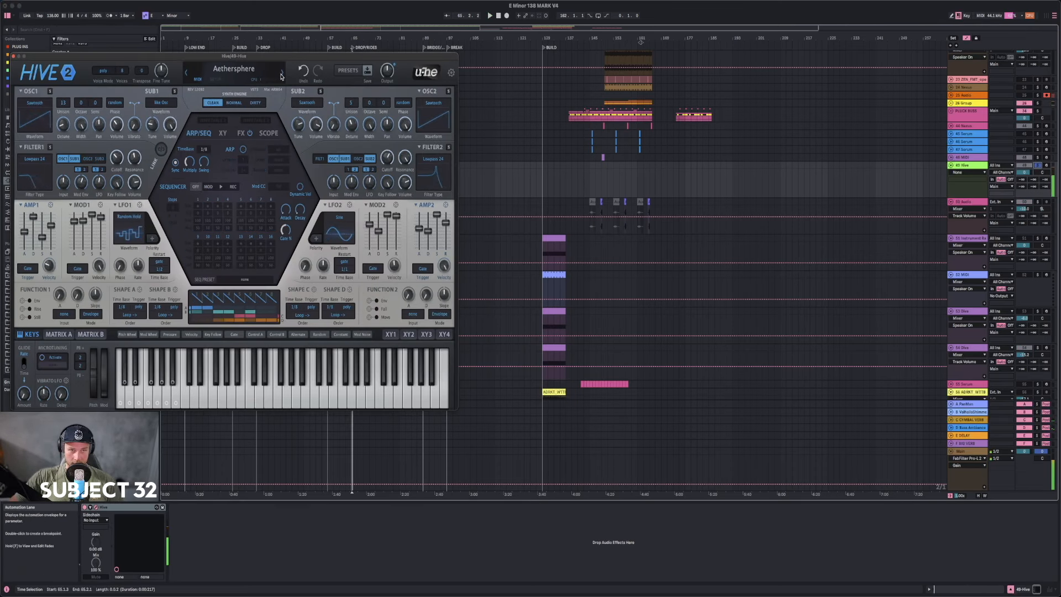
{"action": "left_click", "coordinate": [235, 71]}
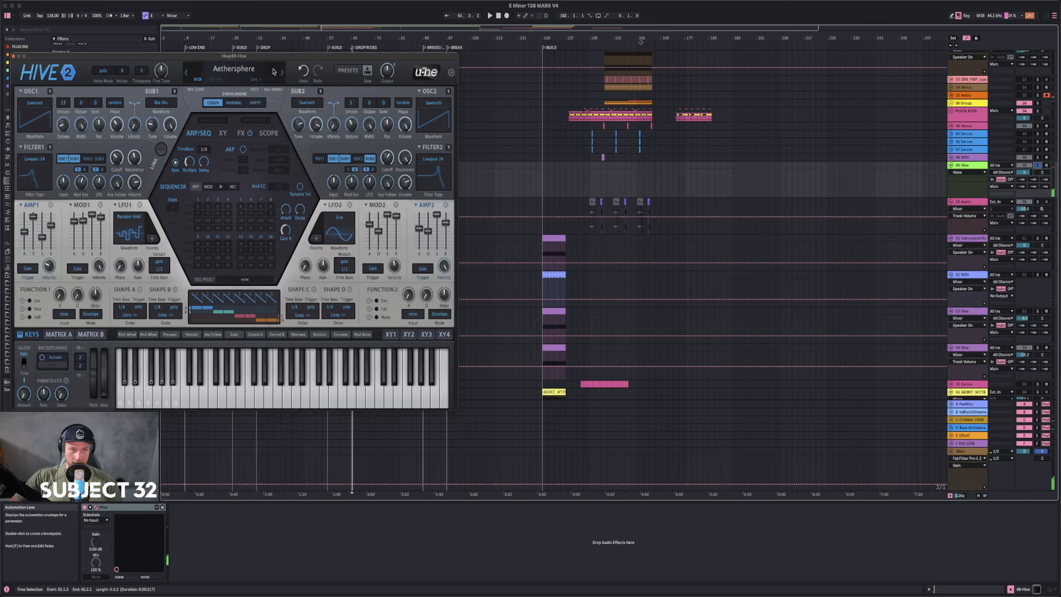
{"action": "left_click", "coordinate": [348, 70]}
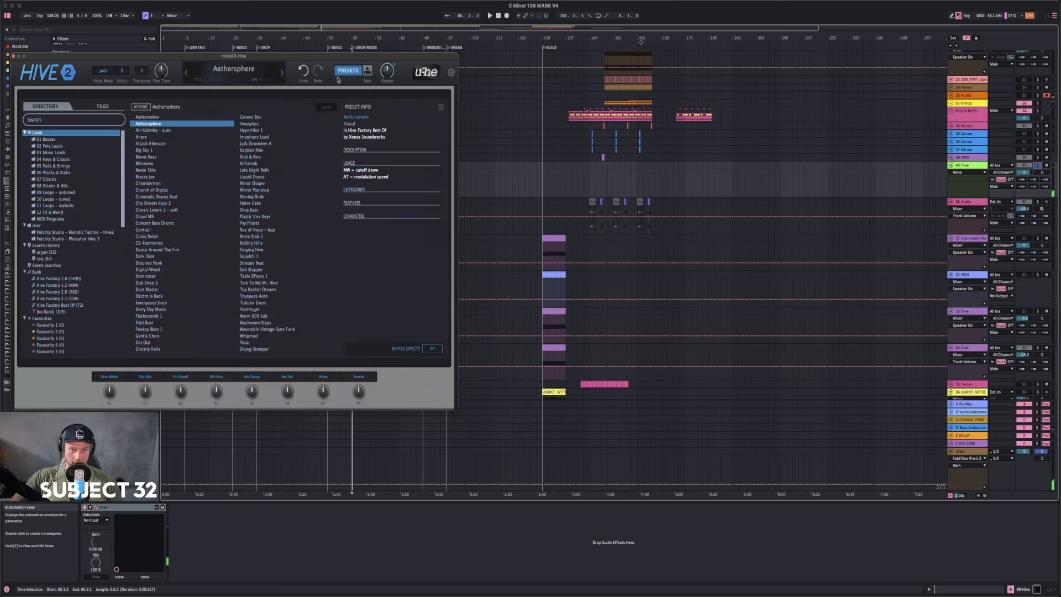
{"action": "left_click", "coordinate": [55, 232]}
{"action": "left_click", "coordinate": [159, 236]}
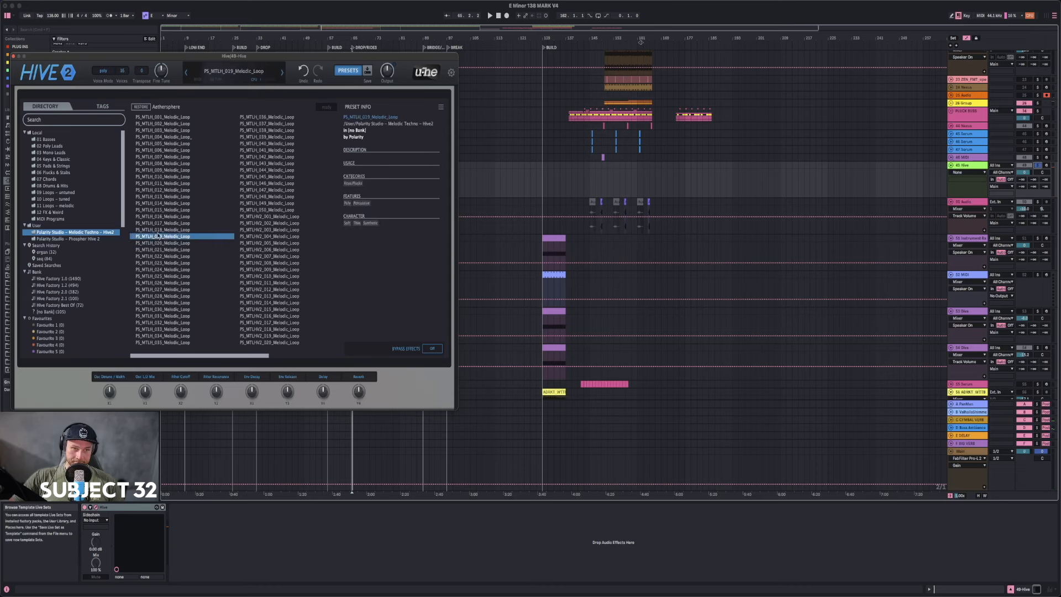
{"action": "left_click", "coordinate": [13, 57]}
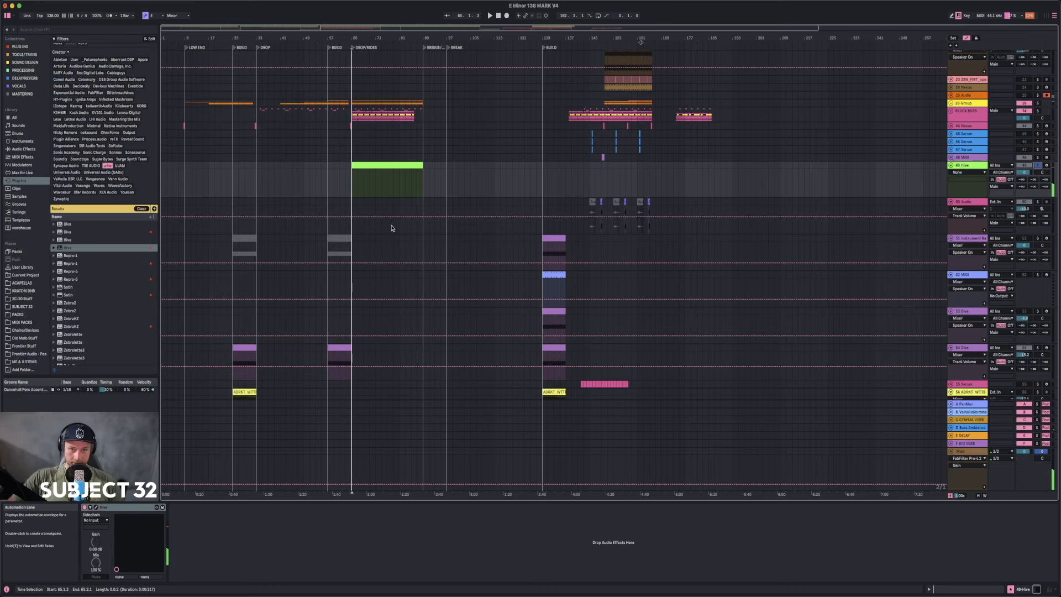
- Open the Hive clip in DROP/RIDES, duplicate its two E3 notes and transpose the copies to D#3
{"action": "left_click", "coordinate": [372, 166]}
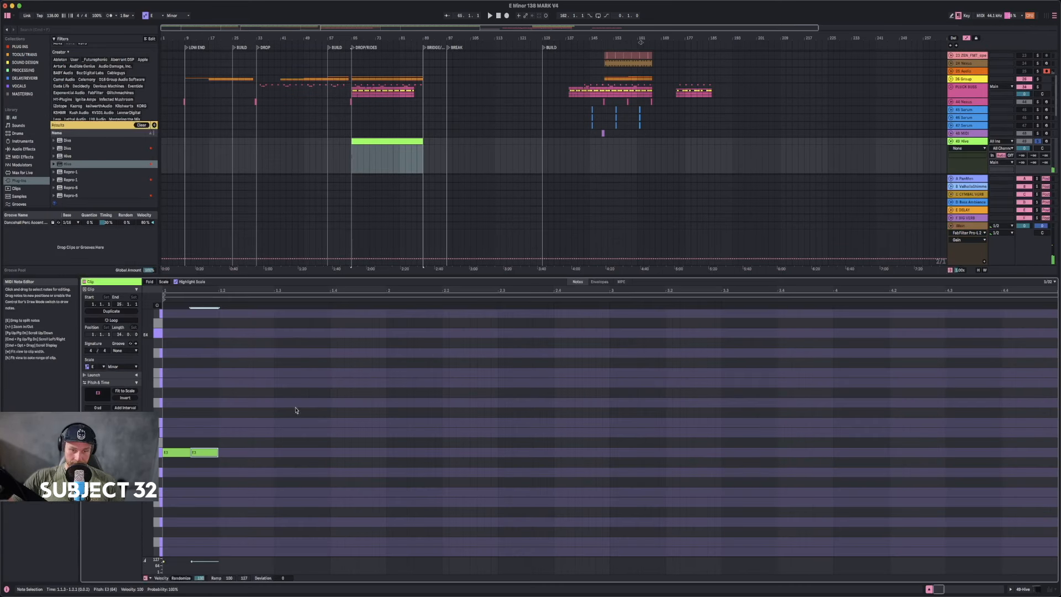
{"action": "left_click_drag", "start_coordinate": [209, 424], "coordinate": [168, 472]}
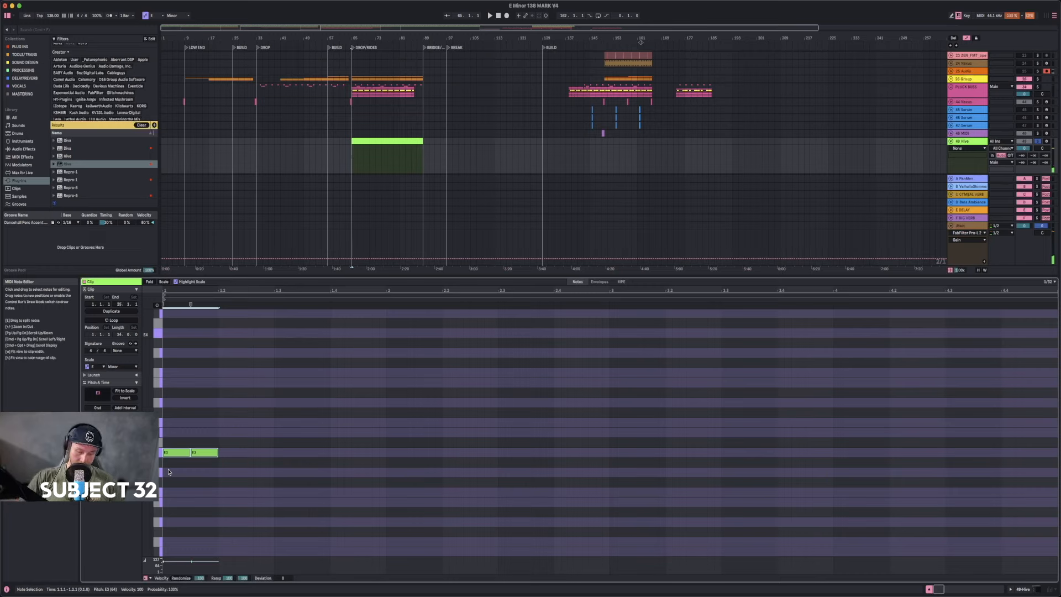
{"action": "key", "text": "super+d"}
{"action": "key", "text": "Up"}
{"action": "key", "text": "Up"}
{"action": "key", "text": "space"}
{"action": "key", "text": "Down"}
{"action": "key", "text": "Down"}
{"action": "key", "text": "Down"}
{"action": "key", "text": "Down"}
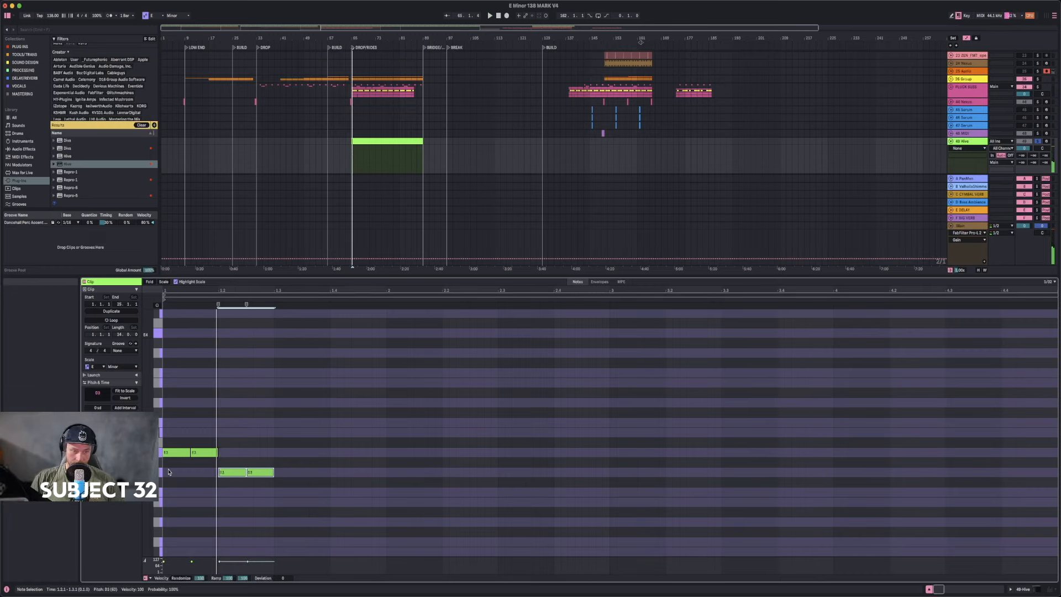
{"action": "key", "text": "Up"}
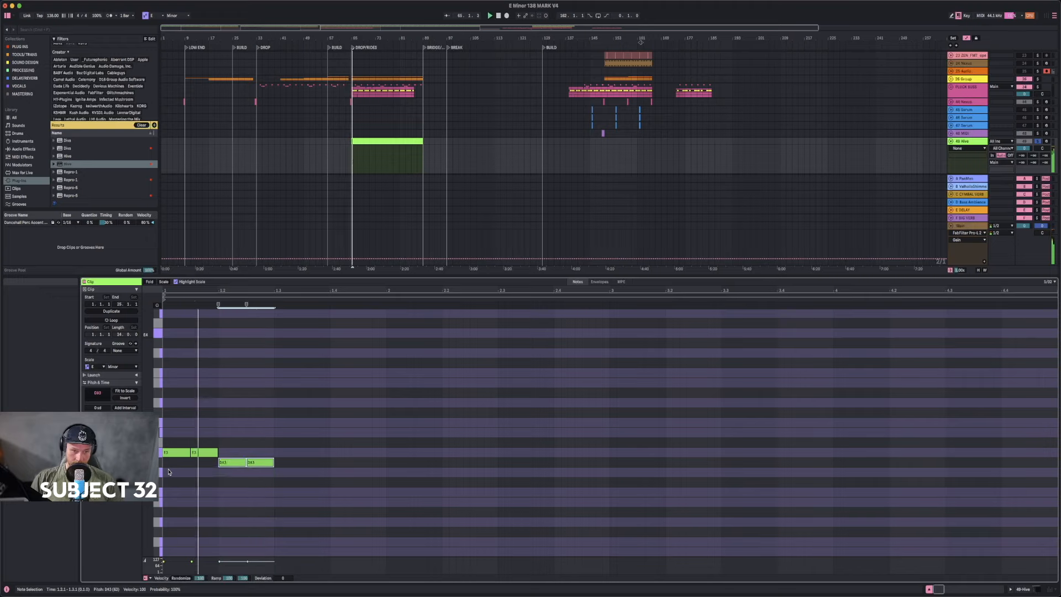
{"action": "left_click", "coordinate": [265, 462]}
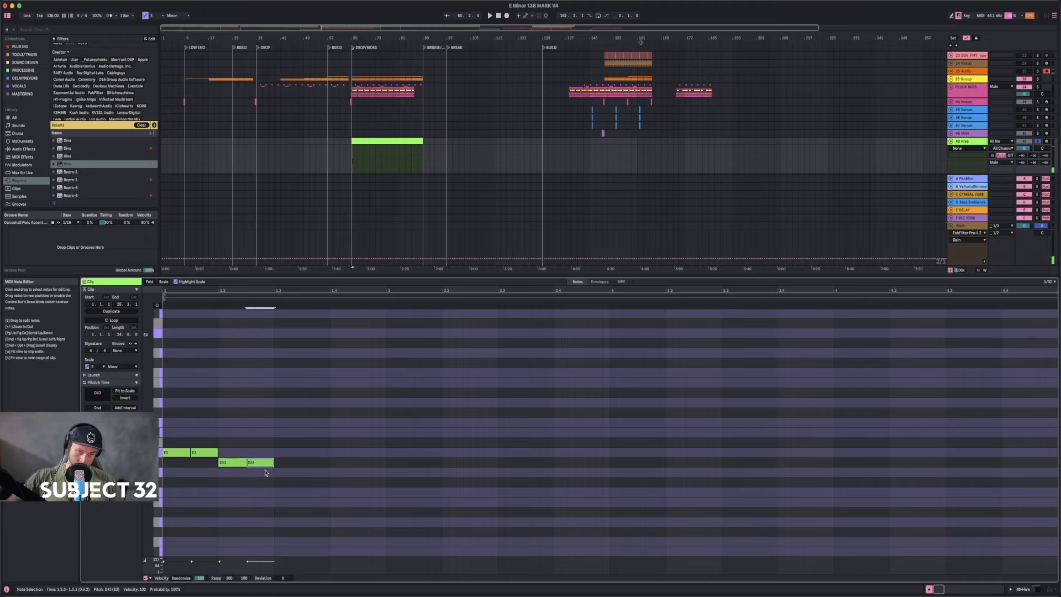
{"action": "mouse_move", "coordinate": [265, 462]}
{"action": "left_mouse_down"}
{"action": "mouse_move", "coordinate": [265, 472]}
{"action": "mouse_move", "coordinate": [266, 463]}
{"action": "left_mouse_up"}
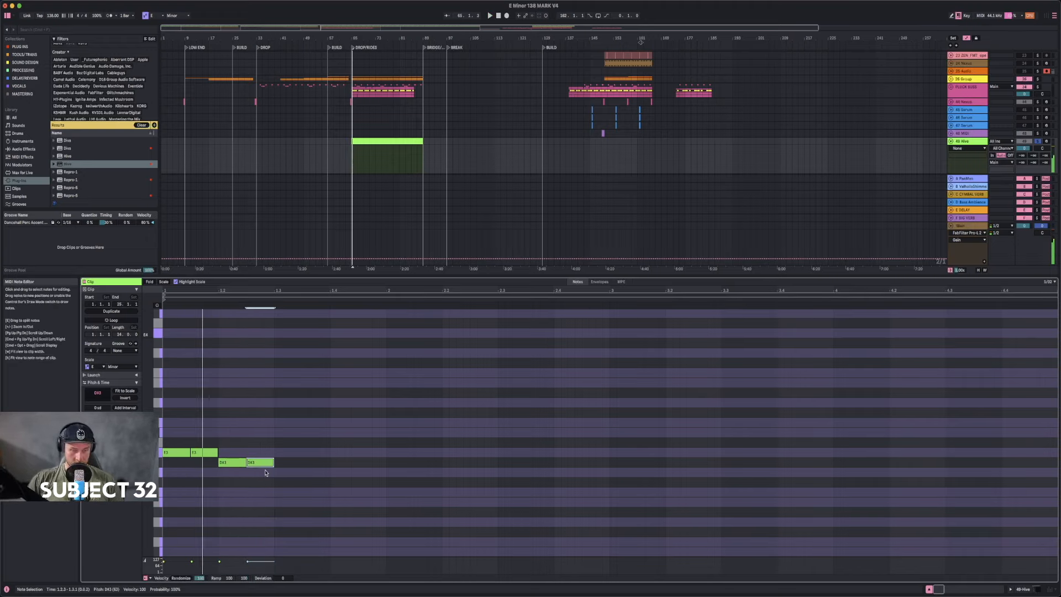
- Duplicate the four-note pattern three times and audition it with the Hive track unsoloed
{"action": "key", "text": "super+a"}
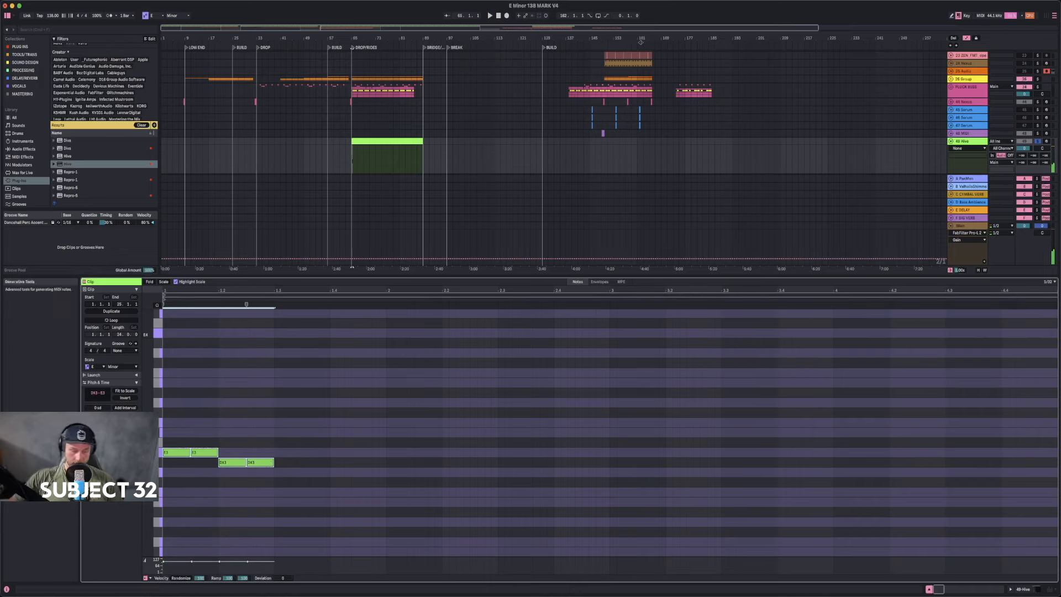
{"action": "key", "text": "super+d"}
{"action": "key", "text": "super+d"}
{"action": "key", "text": "super+d"}
{"action": "key", "text": "space"}
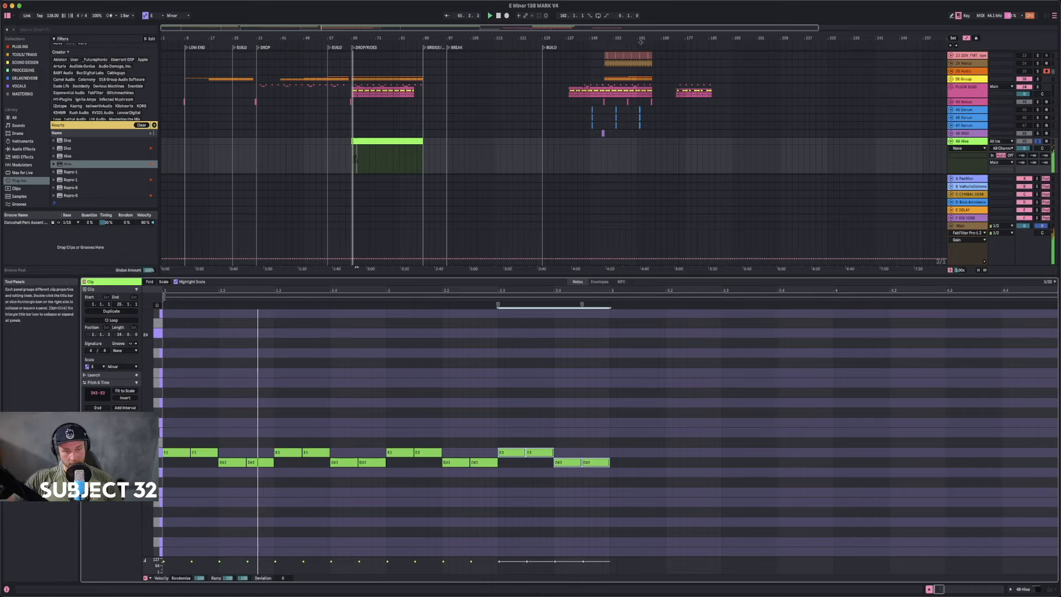
{"action": "left_click", "coordinate": [1038, 142]}
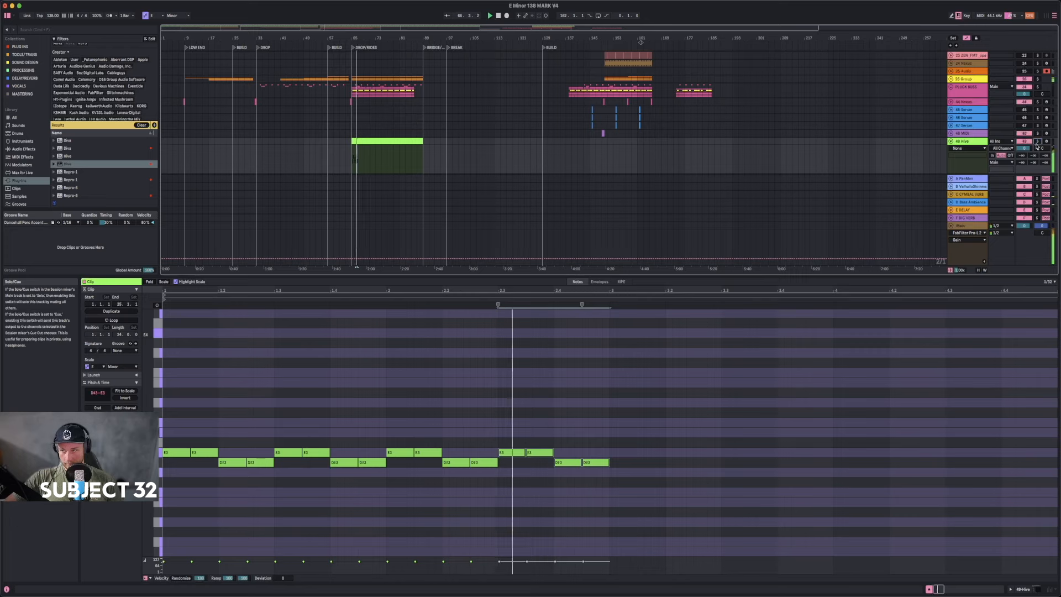
{"action": "left_click", "coordinate": [1025, 150]}
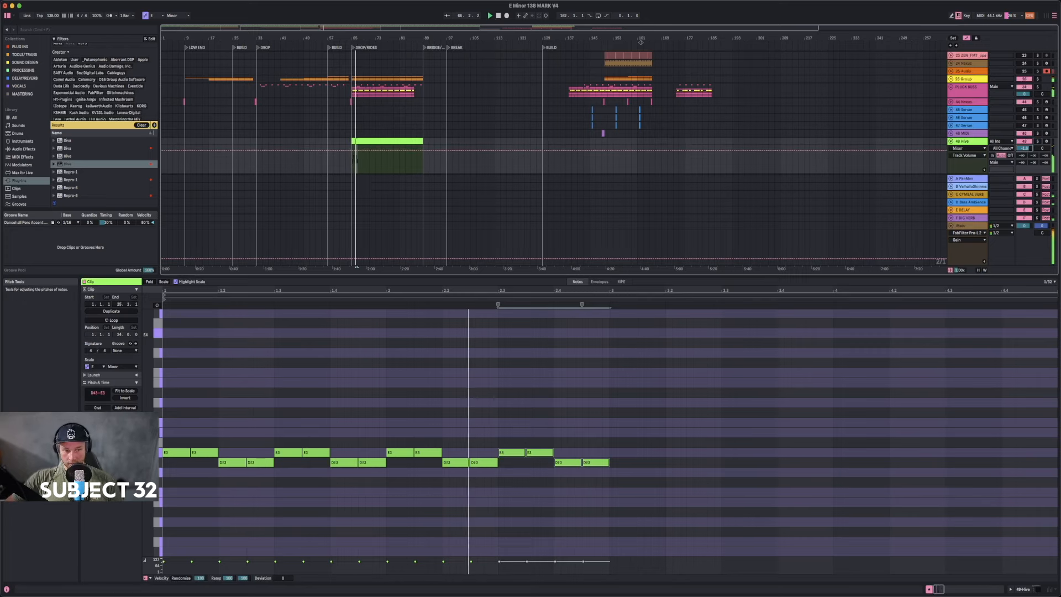
- Try the Phrygian and Dorian scales on the clip and return it to E Minor
{"action": "left_click", "coordinate": [119, 367]}
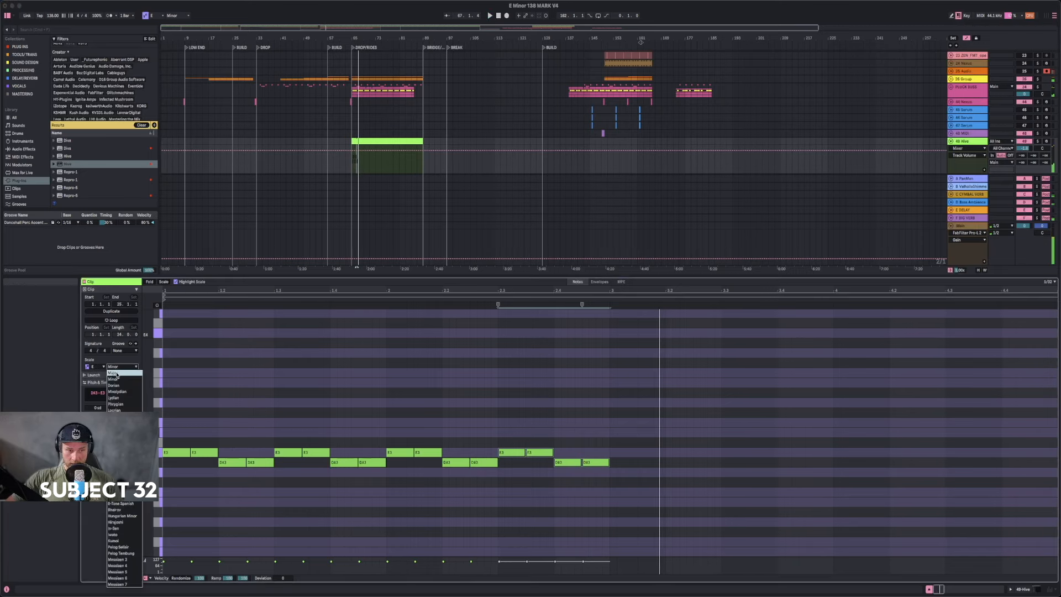
{"action": "left_click", "coordinate": [114, 404]}
{"action": "left_click", "coordinate": [109, 367]}
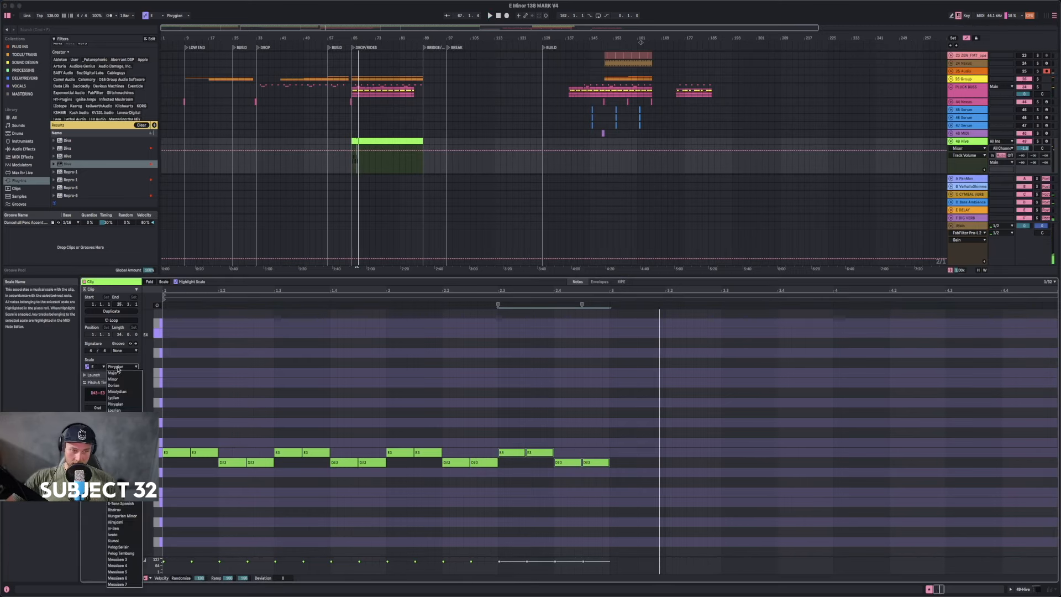
{"action": "left_click", "coordinate": [120, 386]}
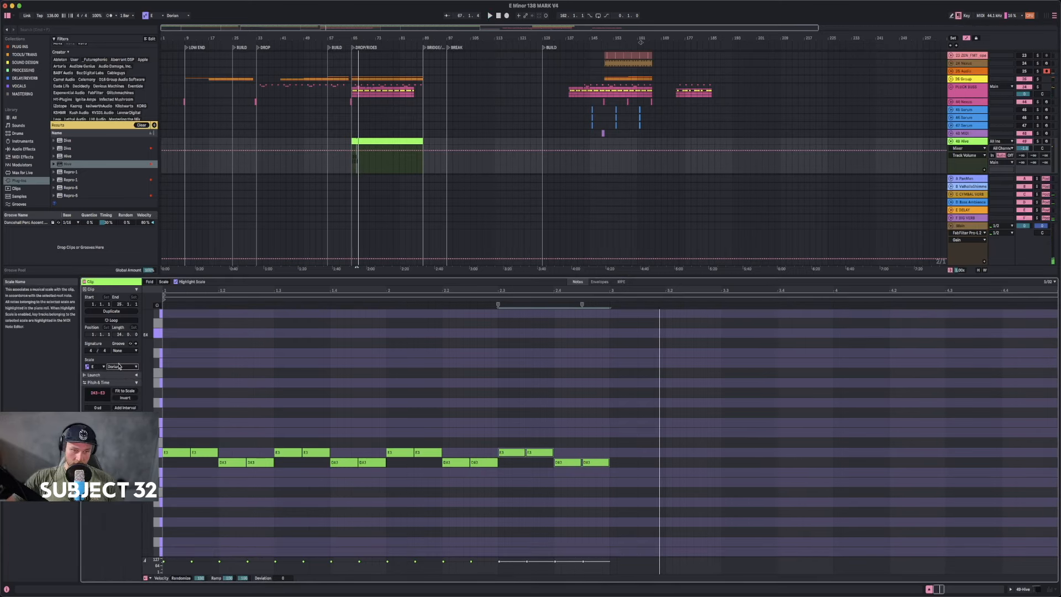
{"action": "left_click", "coordinate": [119, 367]}
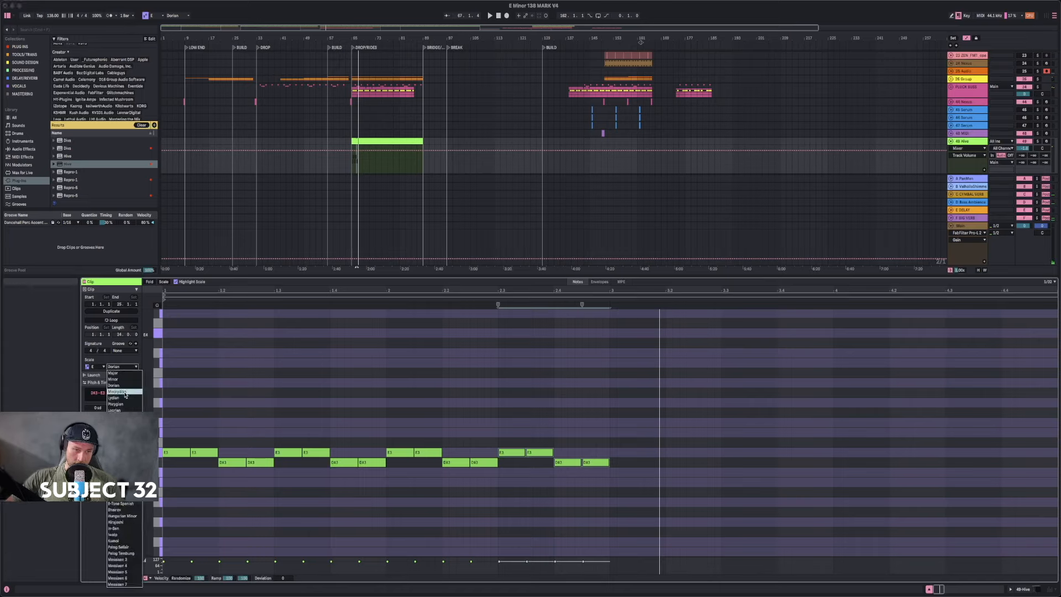
{"action": "left_click", "coordinate": [122, 379]}
{"action": "left_click", "coordinate": [101, 366]}
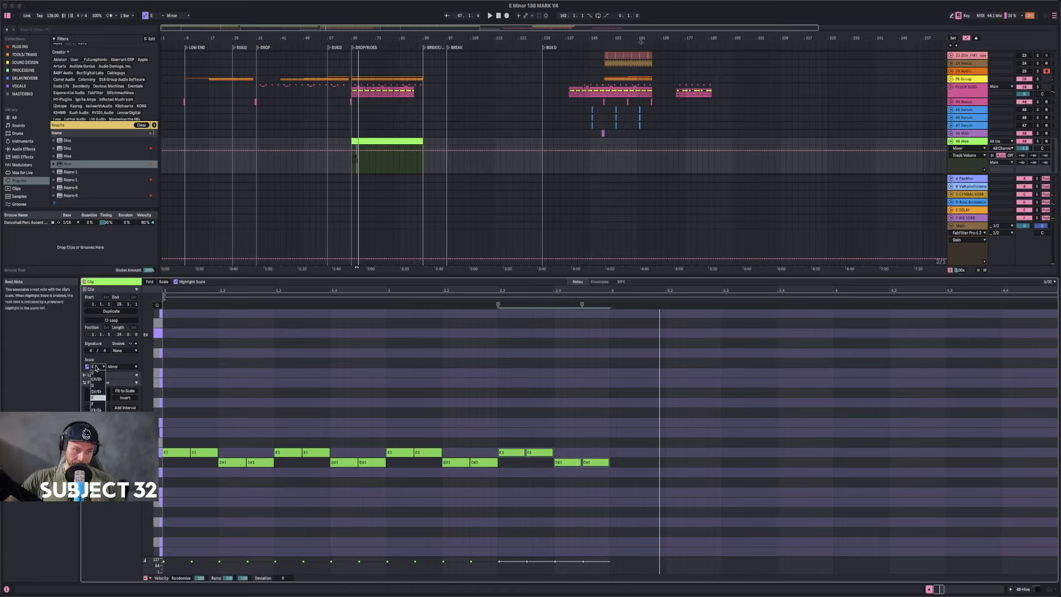
{"action": "left_click", "coordinate": [101, 367]}
- Raise the clip's second note to F3 and its third note to E3
{"action": "left_click", "coordinate": [204, 453]}
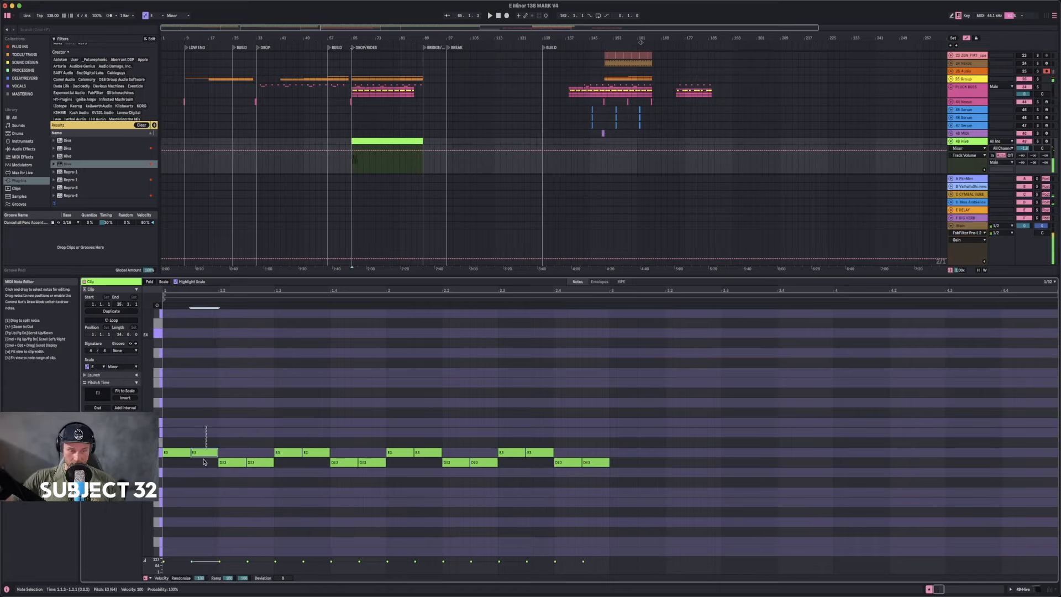
{"action": "key", "text": "Up"}
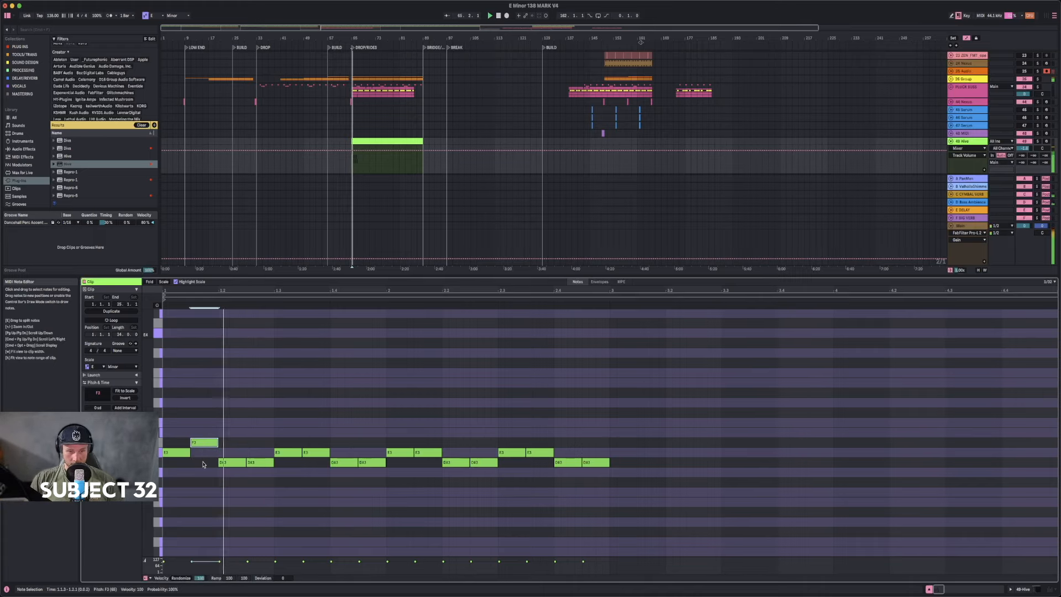
{"action": "left_click", "coordinate": [239, 464]}
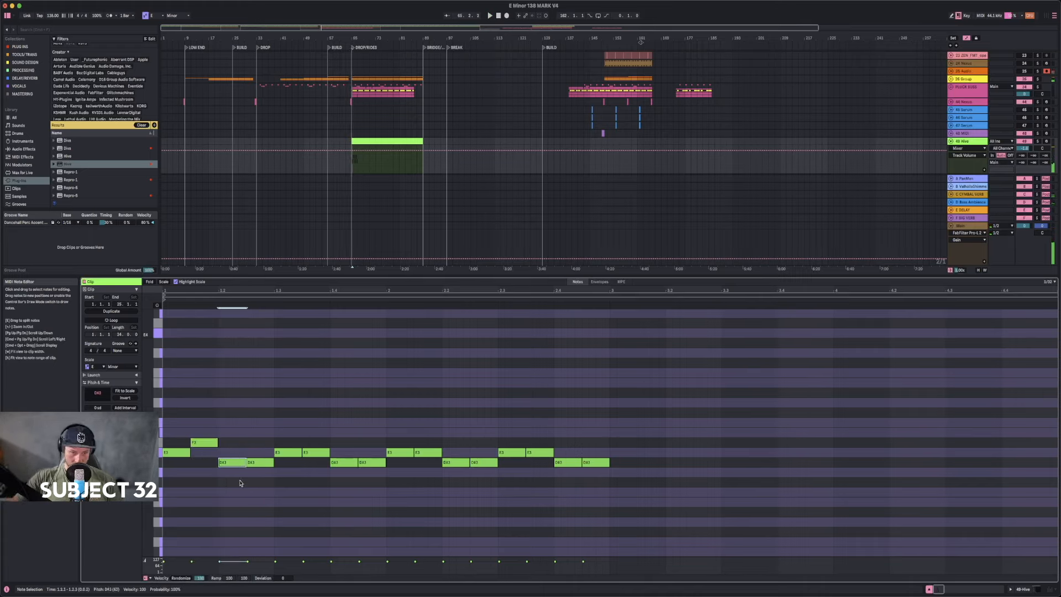
{"action": "key", "text": "Up"}
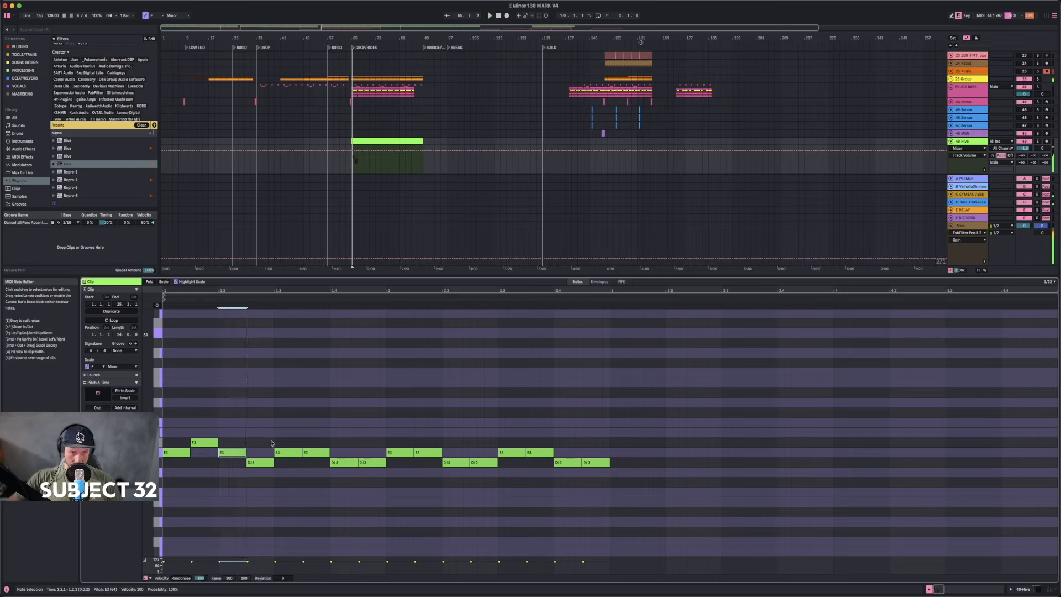
- Loop the clip over its first four notes and play it with the Hive track soloed
{"action": "left_click_drag", "start_coordinate": [272, 443], "coordinate": [163, 474]}
{"action": "key", "text": "super+l"}
{"action": "key", "text": "space"}
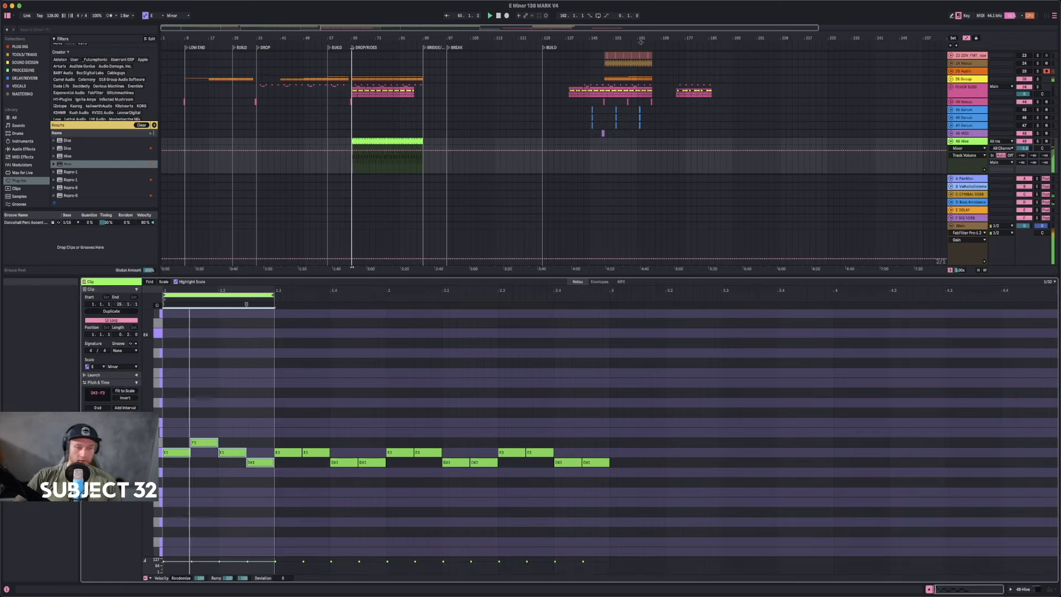
{"action": "left_click", "coordinate": [1038, 141]}
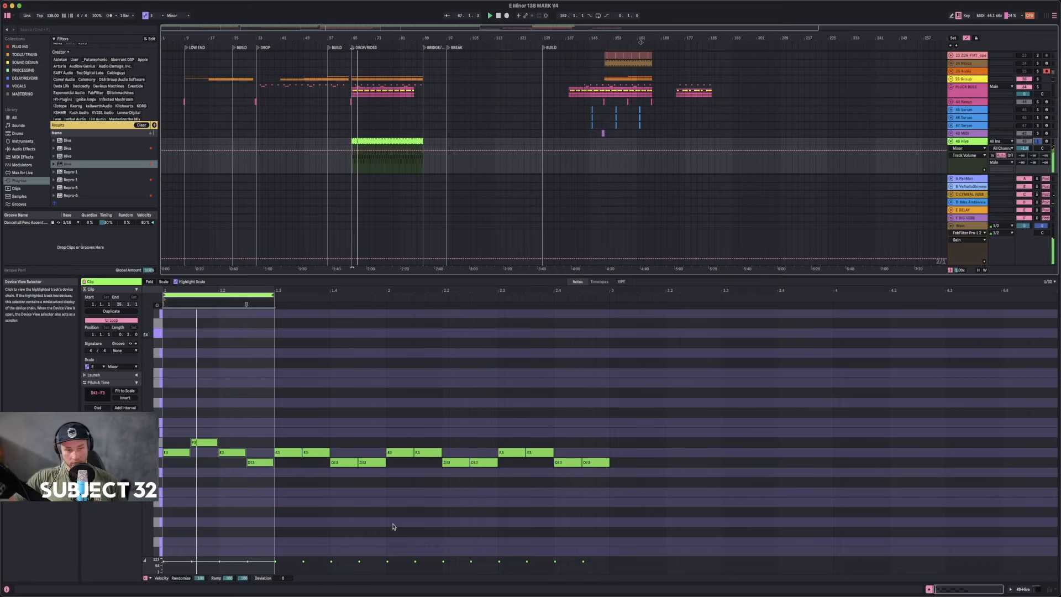
- Reopen Hive, load the PS_MTLHV2_009_Melodic_Loop preset, and lower the unsoloed Hive track's volume
{"action": "key", "text": "shift+Tab"}
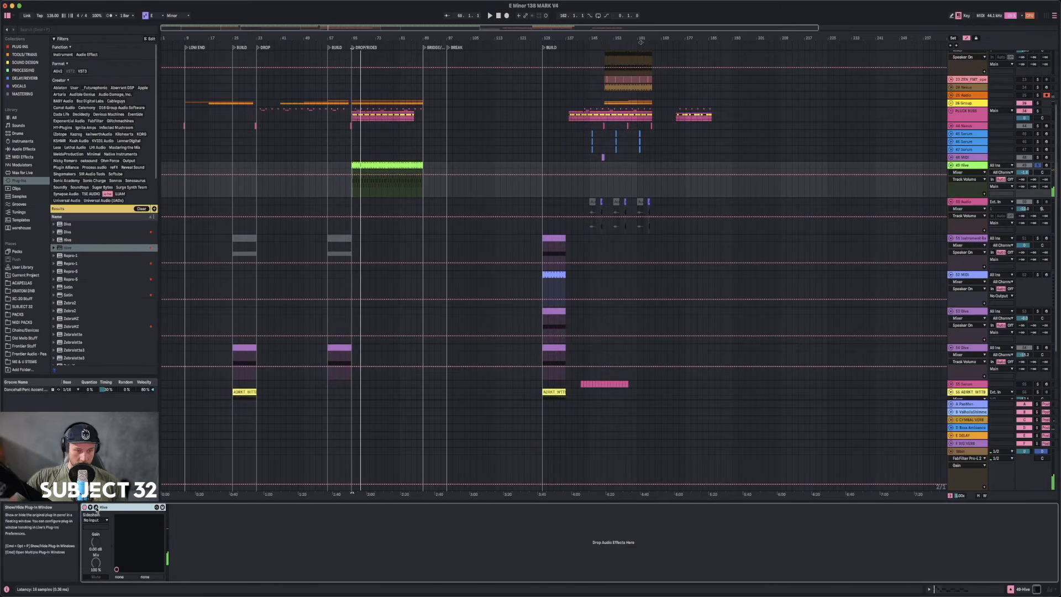
{"action": "left_click", "coordinate": [91, 508]}
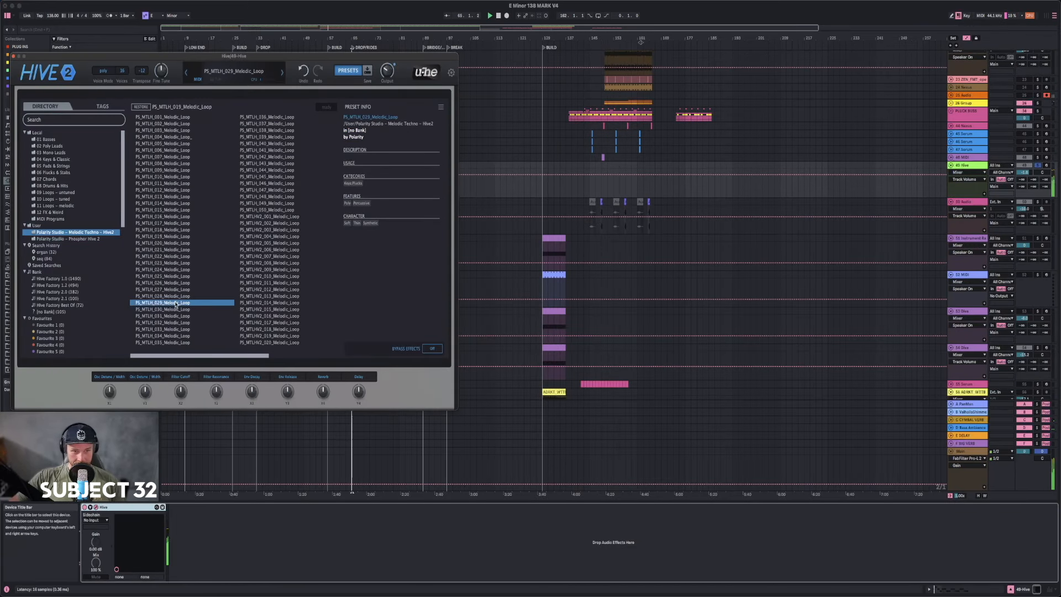
{"action": "left_click", "coordinate": [250, 270]}
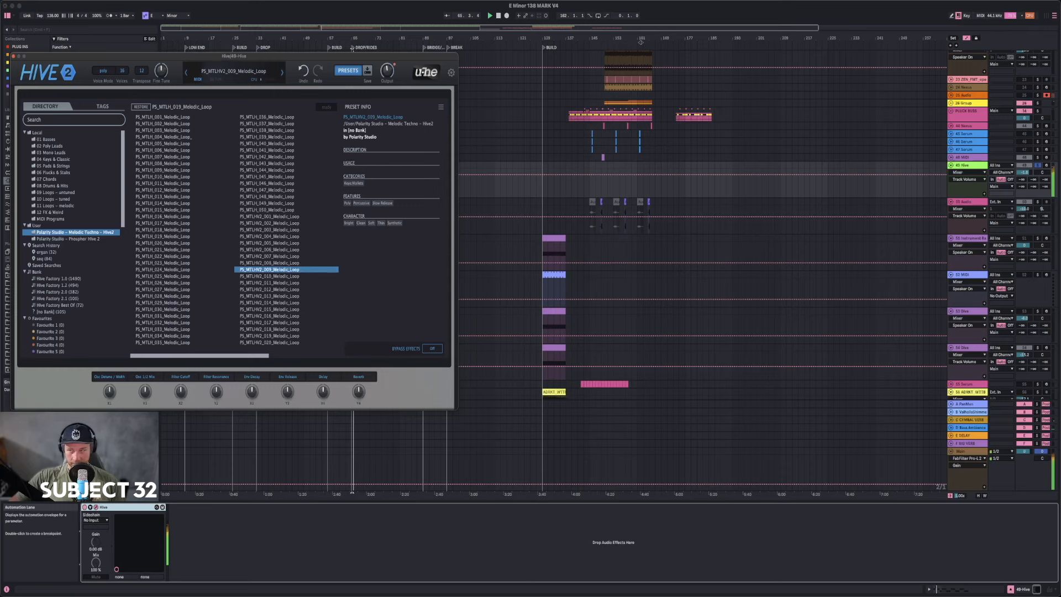
{"action": "left_click", "coordinate": [1038, 165]}
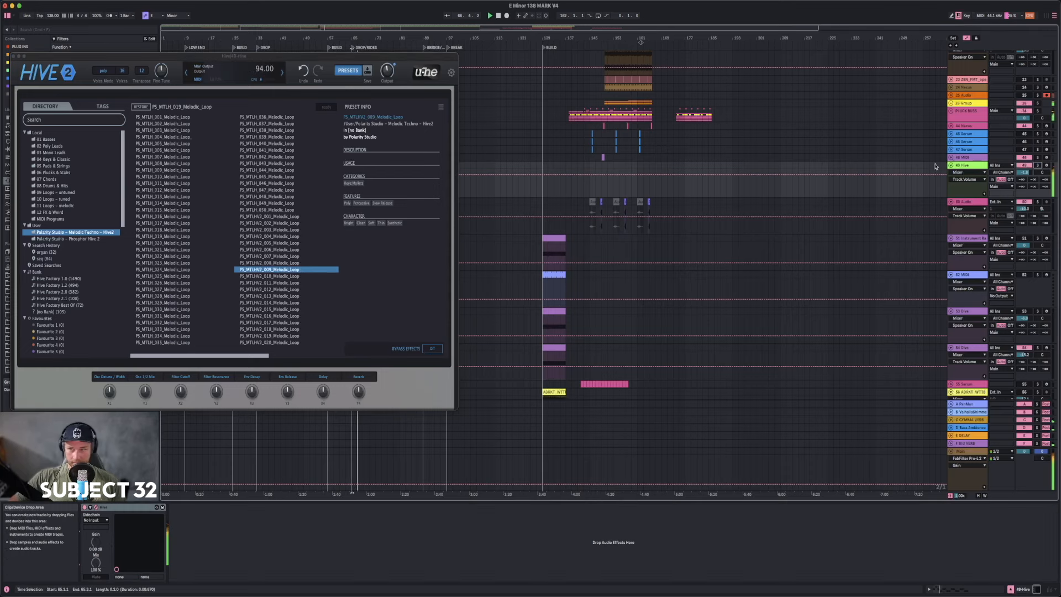
{"action": "left_click_drag", "start_coordinate": [1024, 172], "coordinate": [1024, 187]}
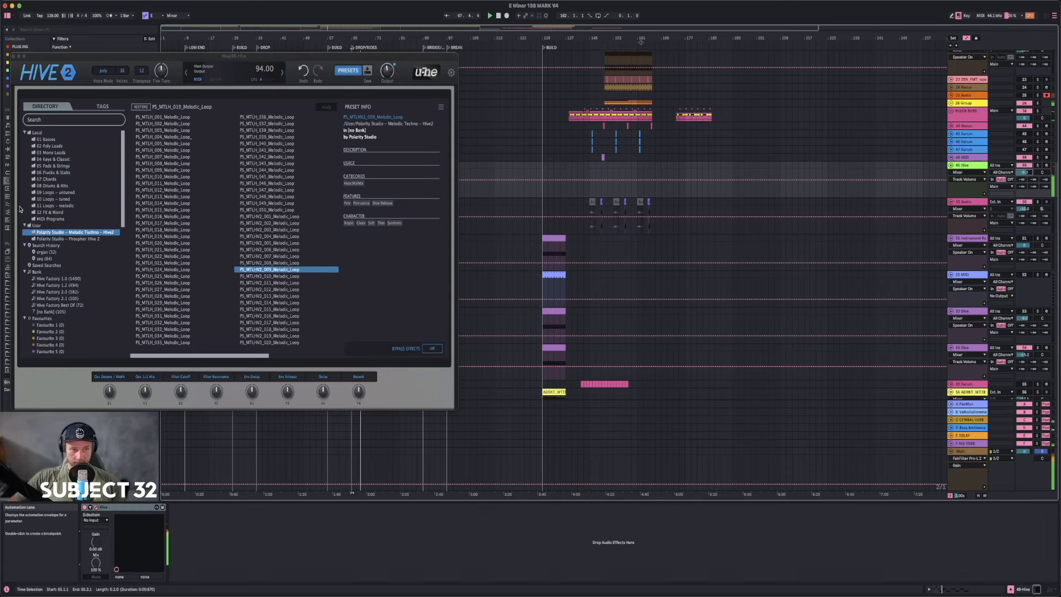
- Audition Hive's BL Boom Sths from Drums & Hits, and AS Fractal Lead and ETE Scatter from Mono Leads, soloing the track
{"action": "left_click", "coordinate": [48, 186]}
{"action": "left_click", "coordinate": [162, 210]}
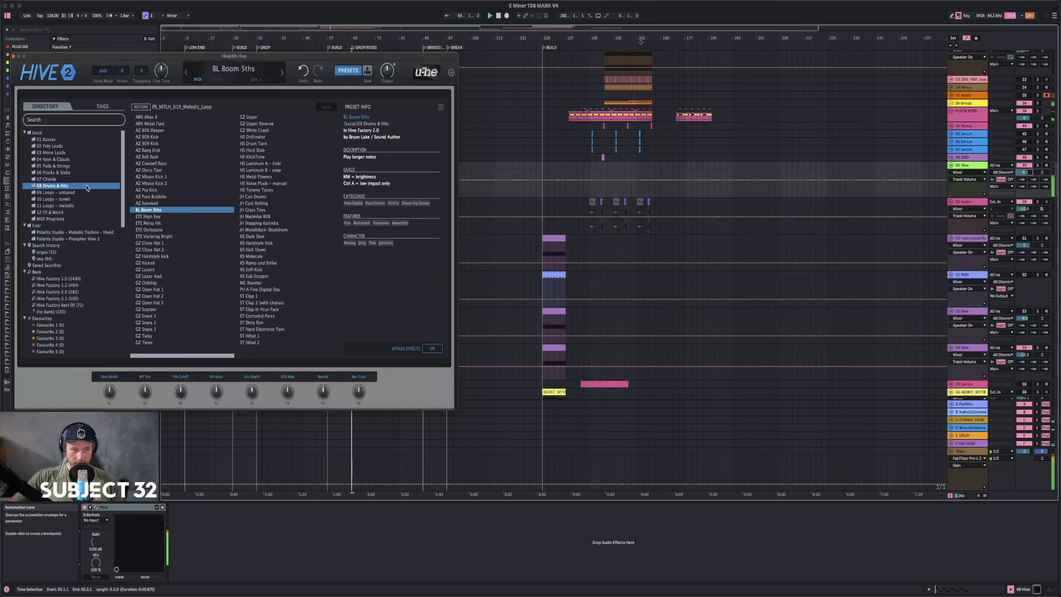
{"action": "left_click", "coordinate": [53, 153]}
{"action": "left_click", "coordinate": [151, 170]}
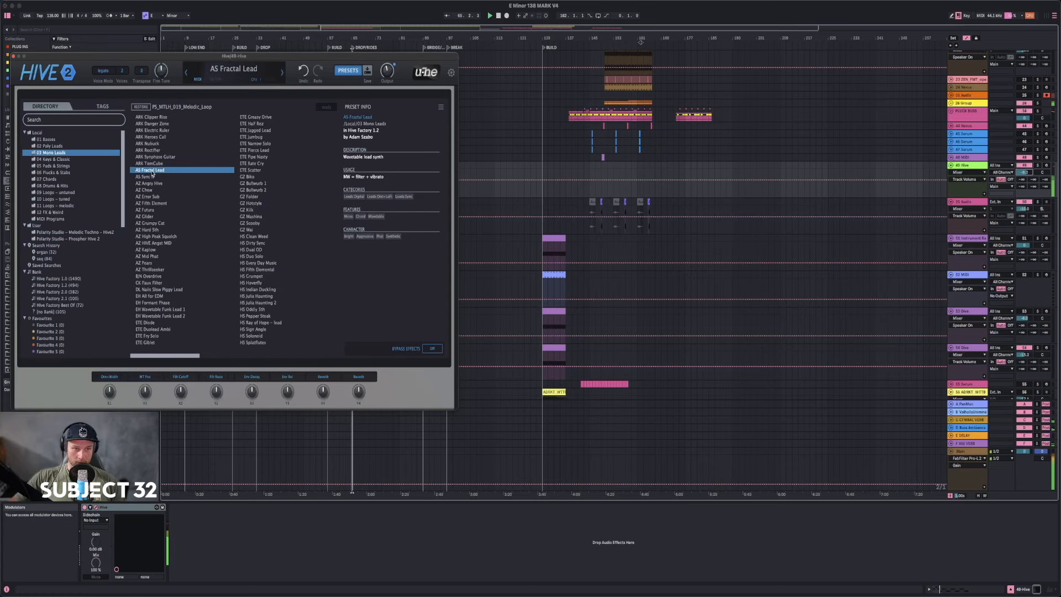
{"action": "left_click", "coordinate": [251, 170]}
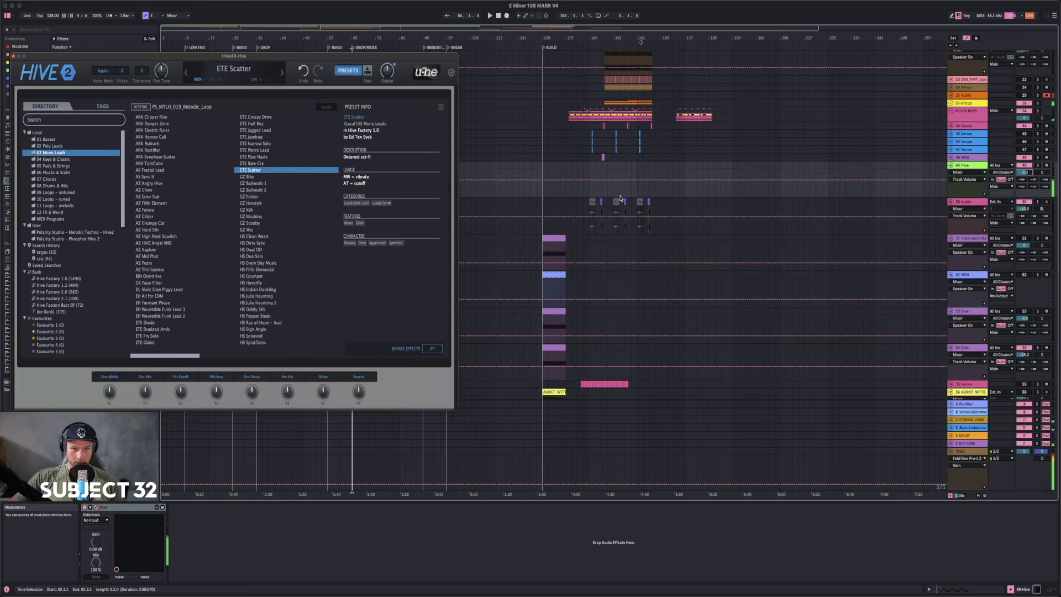
{"action": "left_click", "coordinate": [1037, 165]}
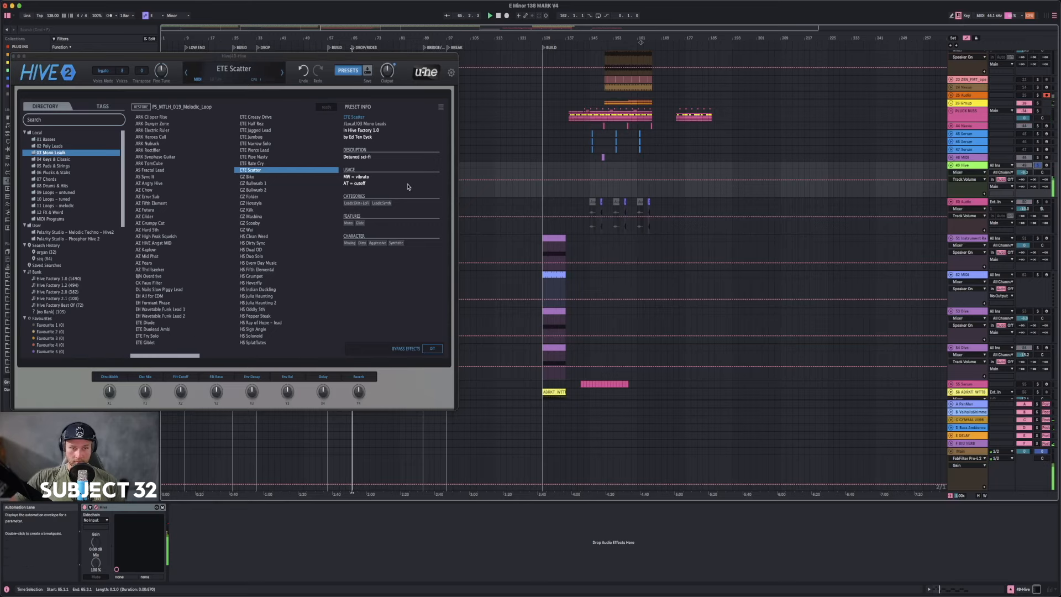
{"action": "left_click", "coordinate": [252, 216]}
{"action": "left_click", "coordinate": [251, 170]}
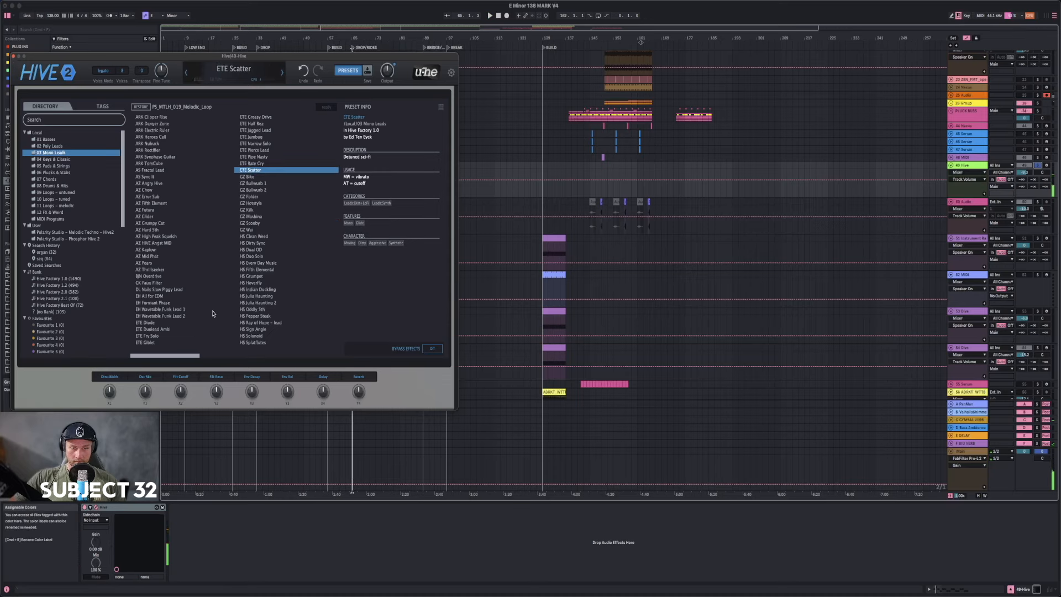
- Audition the Mono Leads presets EH All for EDM, EH Wavetable Funk Lead 1 and 2, ETE Fry Solo and GZ Bullwurb 1
{"action": "left_click", "coordinate": [251, 317]}
{"action": "left_click", "coordinate": [142, 297]}
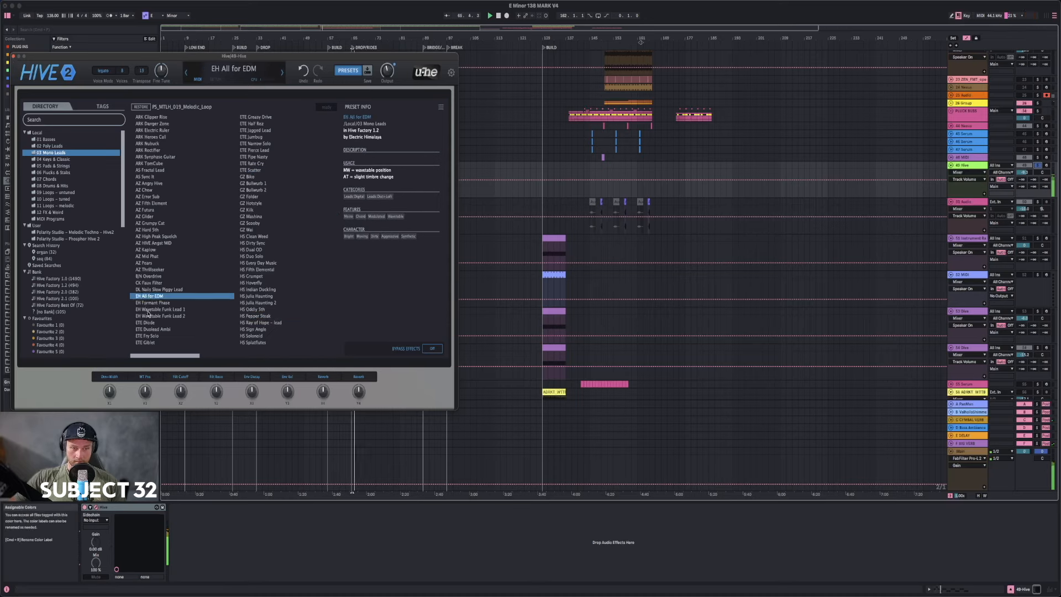
{"action": "left_click", "coordinate": [148, 310]}
{"action": "left_click", "coordinate": [149, 316]}
{"action": "left_click", "coordinate": [150, 335]}
{"action": "left_click", "coordinate": [253, 184]}
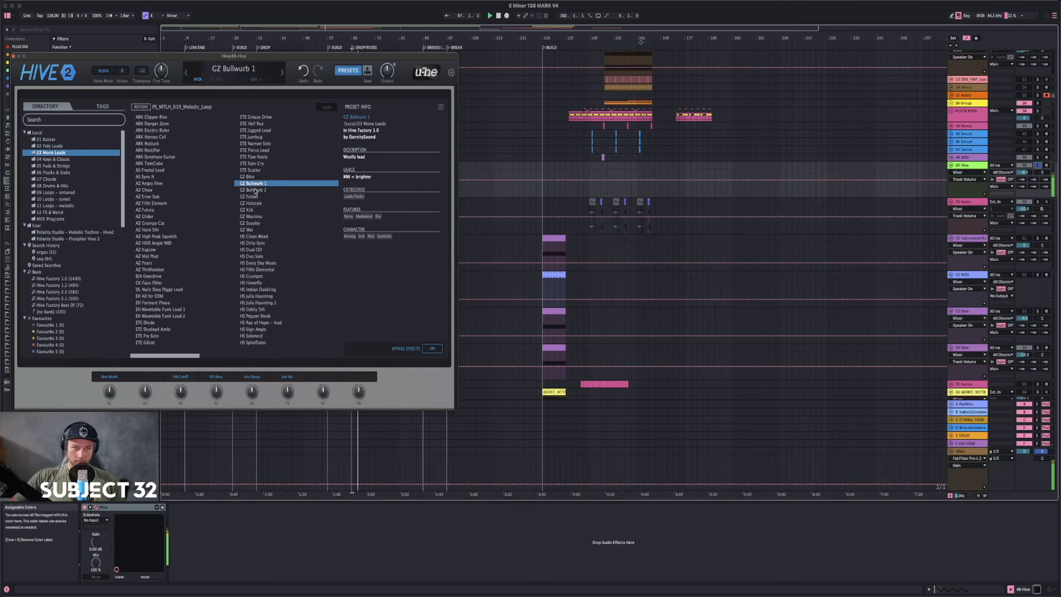
- Audition more of Hive's Mono Leads presets, including MC Dippy Duo and GZ Bullwurb 2
{"action": "scroll", "coordinate": [257, 330], "scroll_direction": "right", "scroll_amount": 3}
{"action": "left_click", "coordinate": [254, 290]}
{"action": "left_click", "coordinate": [251, 236]}
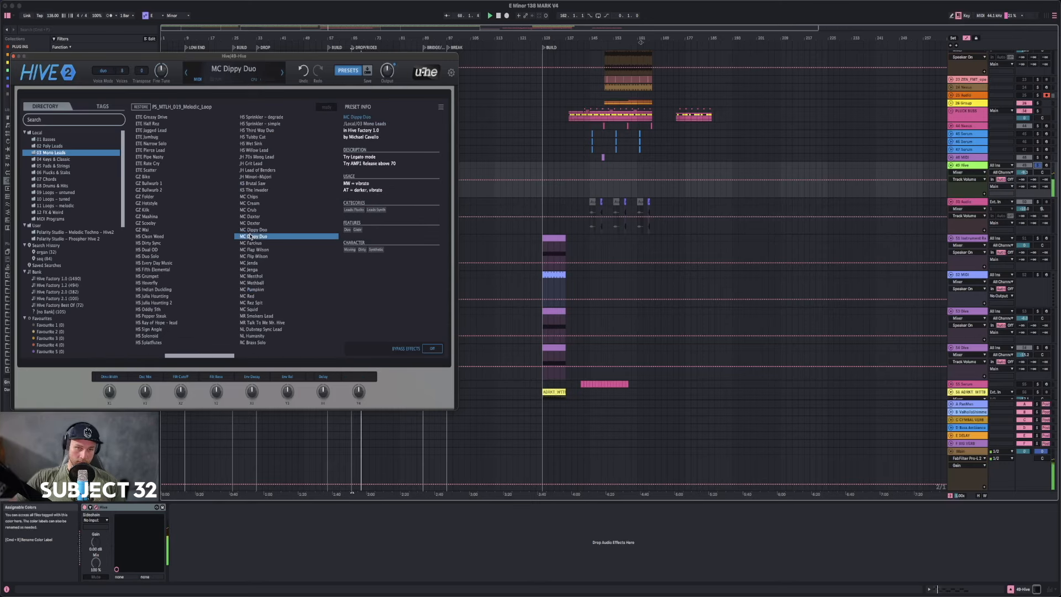
{"action": "left_click", "coordinate": [182, 202]}
{"action": "left_click", "coordinate": [145, 177]}
{"action": "left_click", "coordinate": [149, 184]}
{"action": "left_click", "coordinate": [149, 190]}
- Load MC Choirishy from Hive's Poly Leads, unsolo the Hive track and lower its volume
{"action": "left_click", "coordinate": [58, 146]}
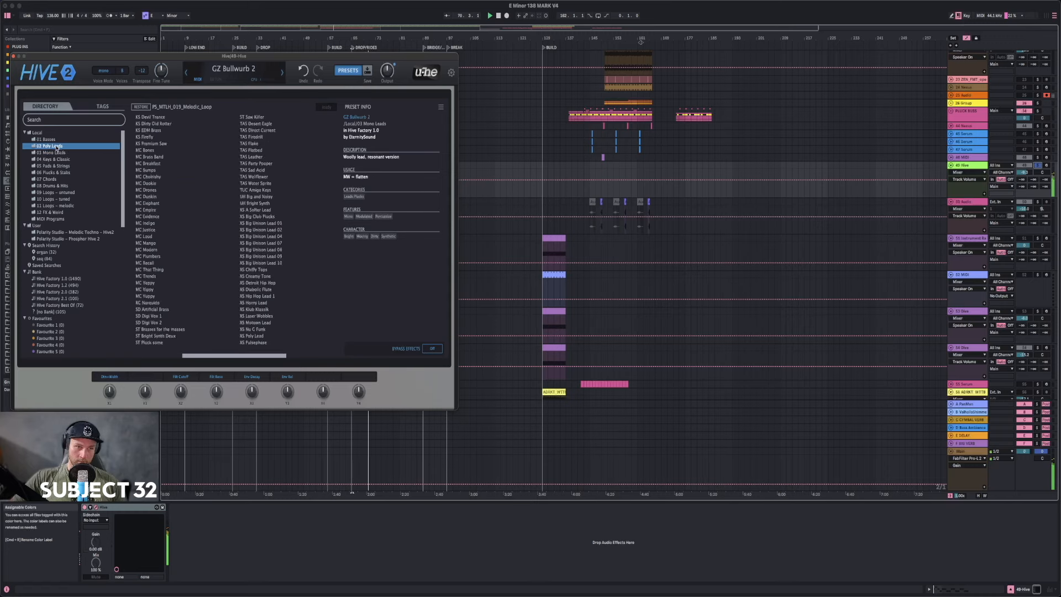
{"action": "left_click", "coordinate": [153, 178]}
{"action": "left_click", "coordinate": [1038, 165]}
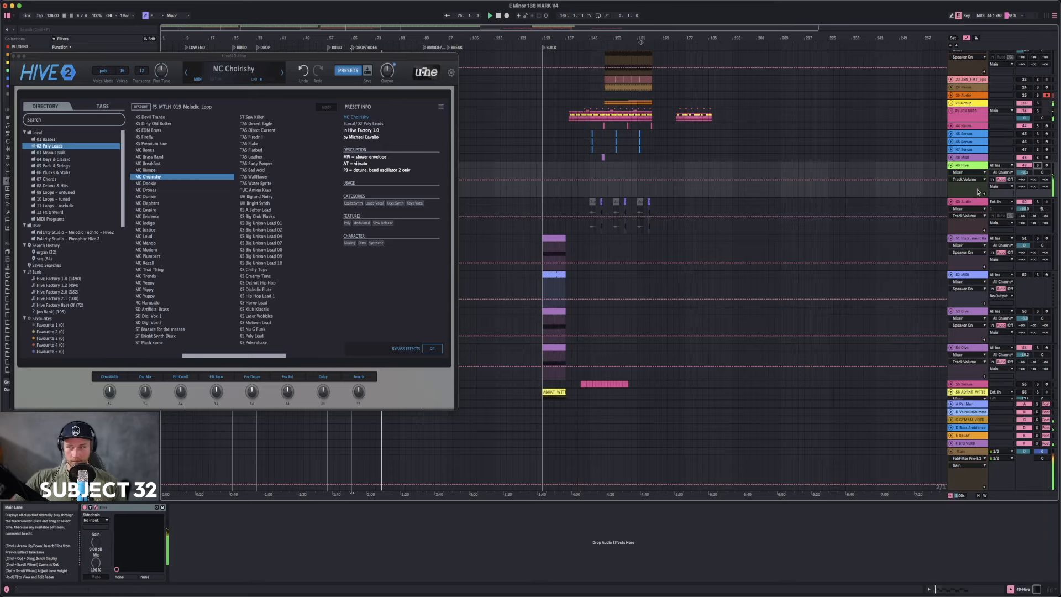
{"action": "left_click_drag", "start_coordinate": [1025, 173], "coordinate": [1024, 180]}
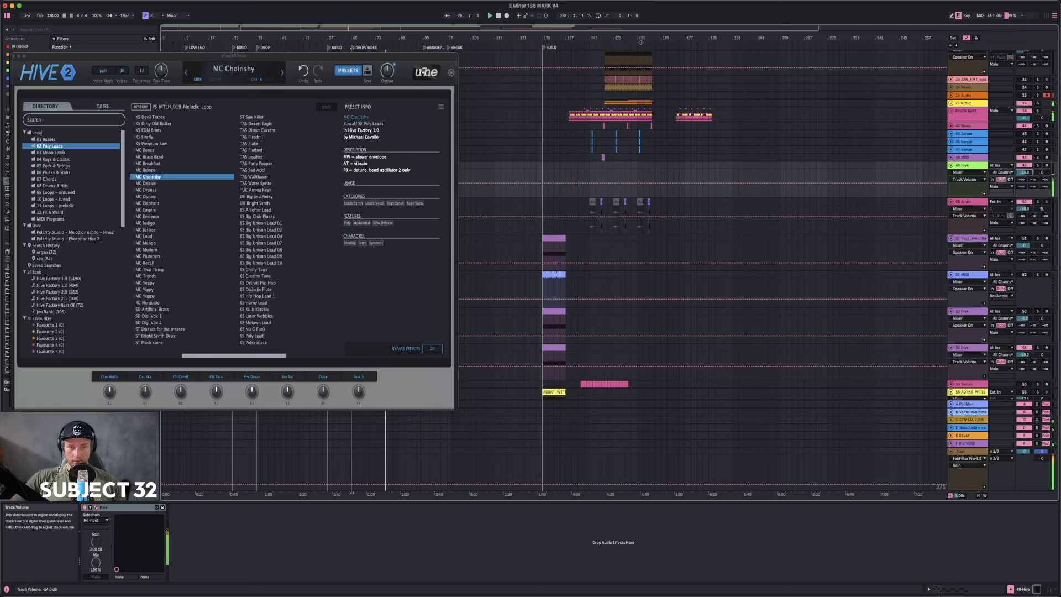
- In Hive's effects, bypass the delay, try the sound without and with reverb, and adjust the filter 1 cutoff
{"action": "left_click", "coordinate": [352, 70]}
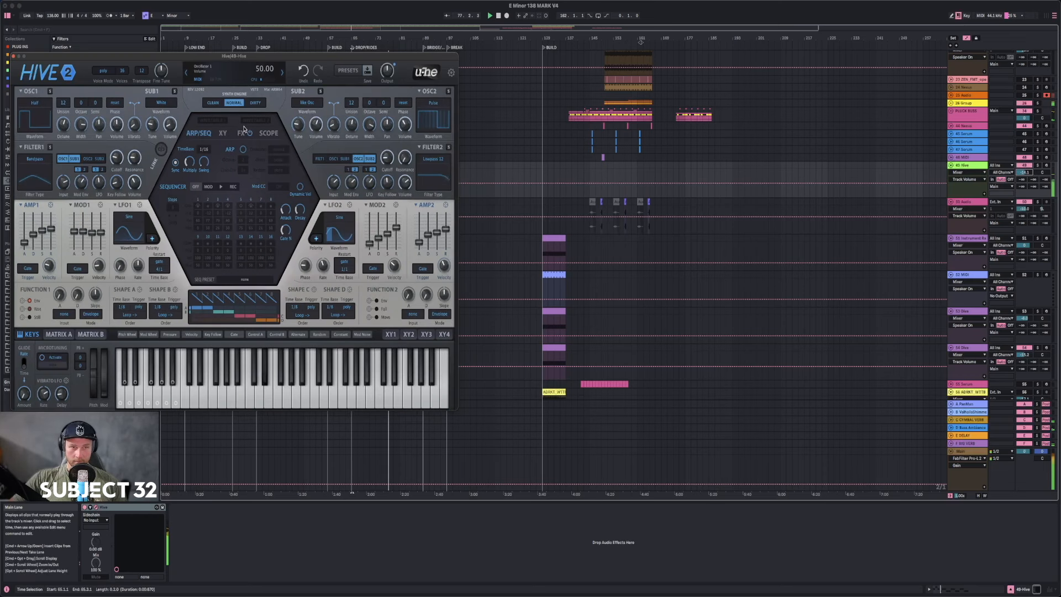
{"action": "left_click", "coordinate": [241, 134]}
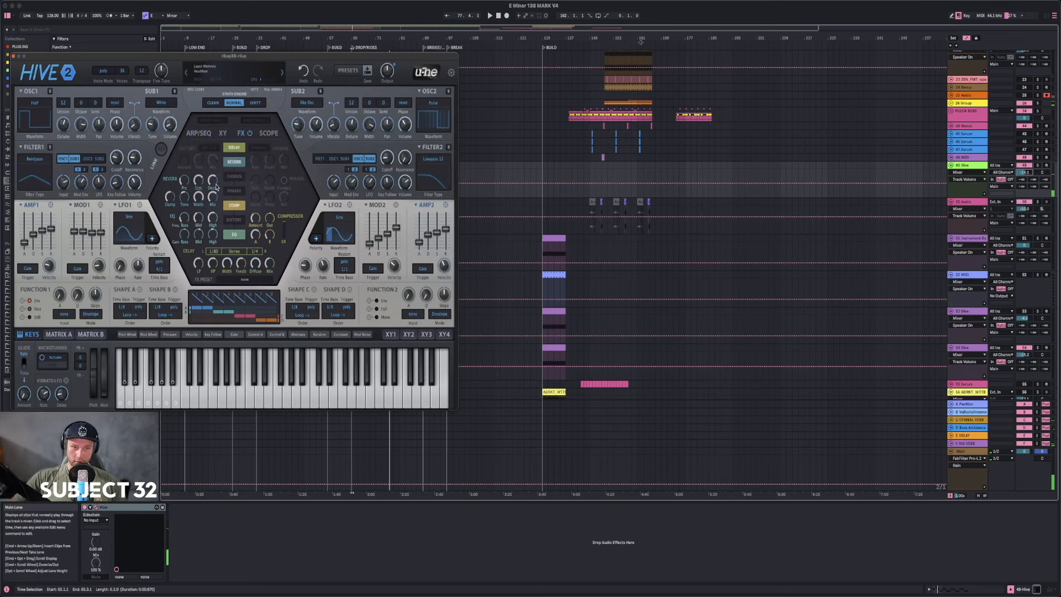
{"action": "left_click", "coordinate": [231, 162]}
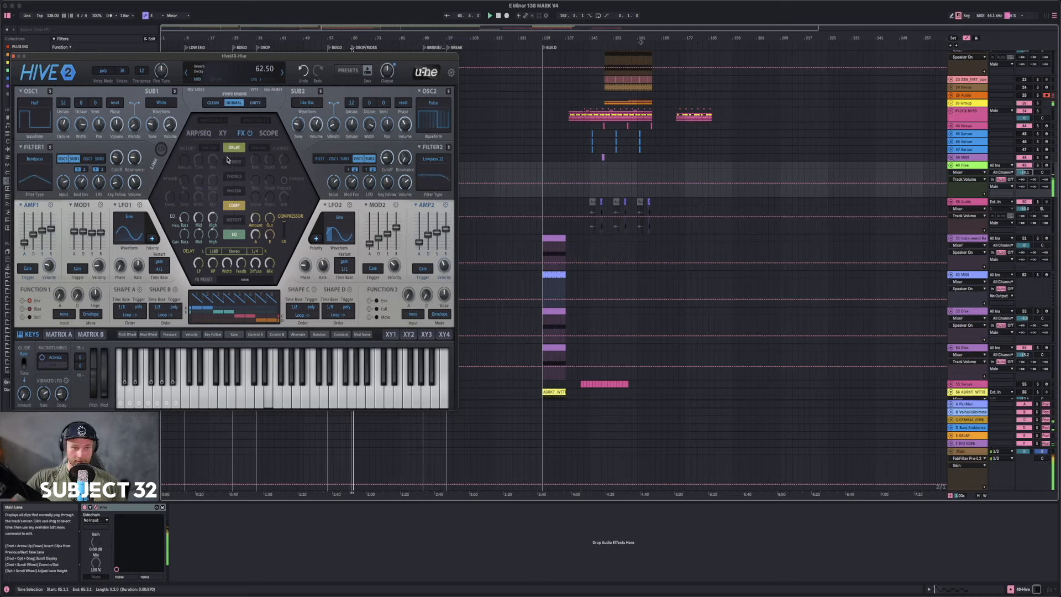
{"action": "left_click", "coordinate": [234, 147]}
{"action": "left_click", "coordinate": [234, 162]}
{"action": "left_click_drag", "start_coordinate": [118, 153], "coordinate": [126, 154]}
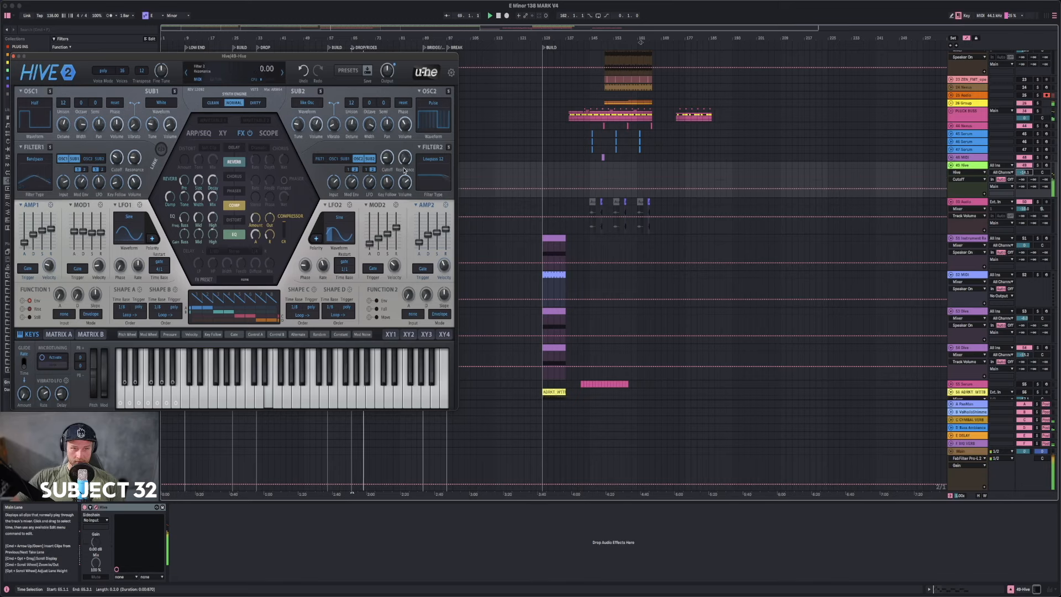
- Load Hive's MC Dookie preset, check it soloed, then close the plug-in and select the DROP/RIDES clip
{"action": "left_click", "coordinate": [283, 72]}
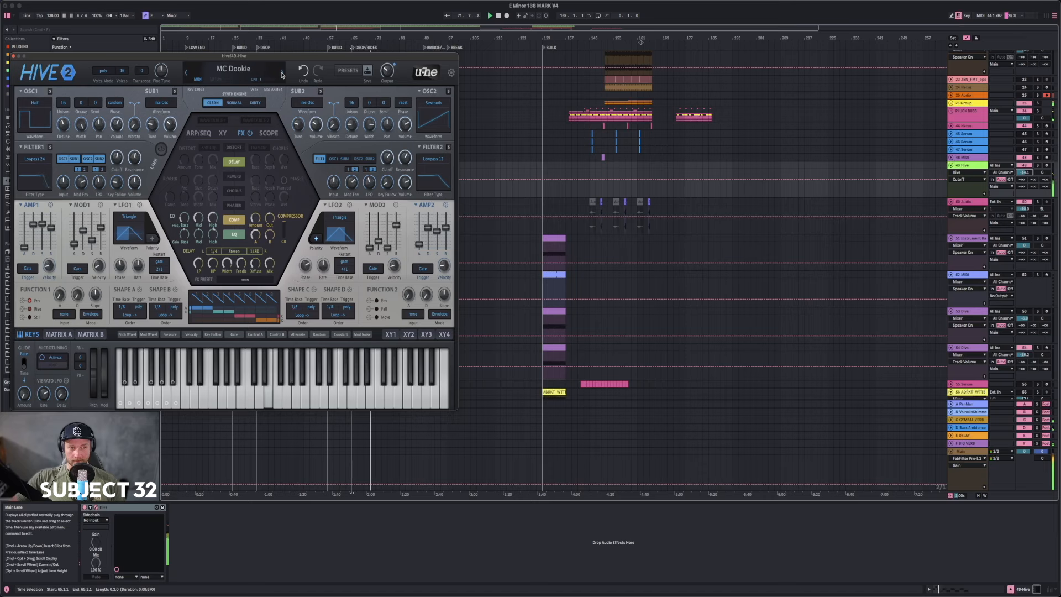
{"action": "left_click", "coordinate": [1038, 165]}
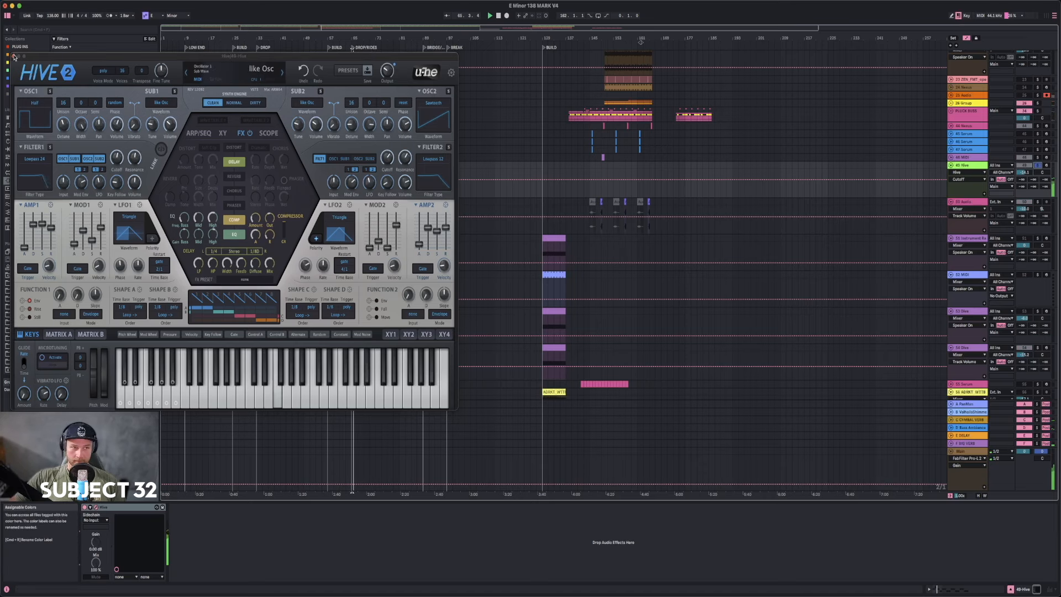
{"action": "left_click", "coordinate": [13, 57]}
{"action": "left_click", "coordinate": [363, 165]}
{"action": "key", "text": "space"}
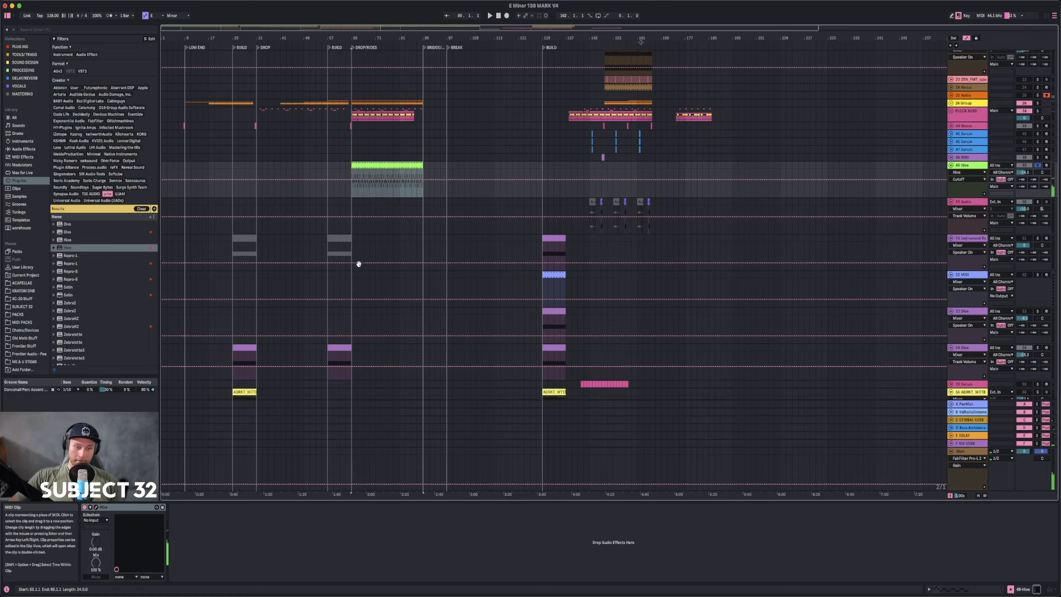
- Delete all notes after the clip's first E3, stretch that note to four bars, and adjust the unsoloed Hive track's volume
{"action": "key", "text": "shift+Tab"}
{"action": "left_click_drag", "start_coordinate": [201, 408], "coordinate": [735, 533]}
{"action": "key", "text": "Delete"}
{"action": "key", "text": "space"}
{"action": "left_click_drag", "start_coordinate": [190, 456], "coordinate": [1055, 435]}
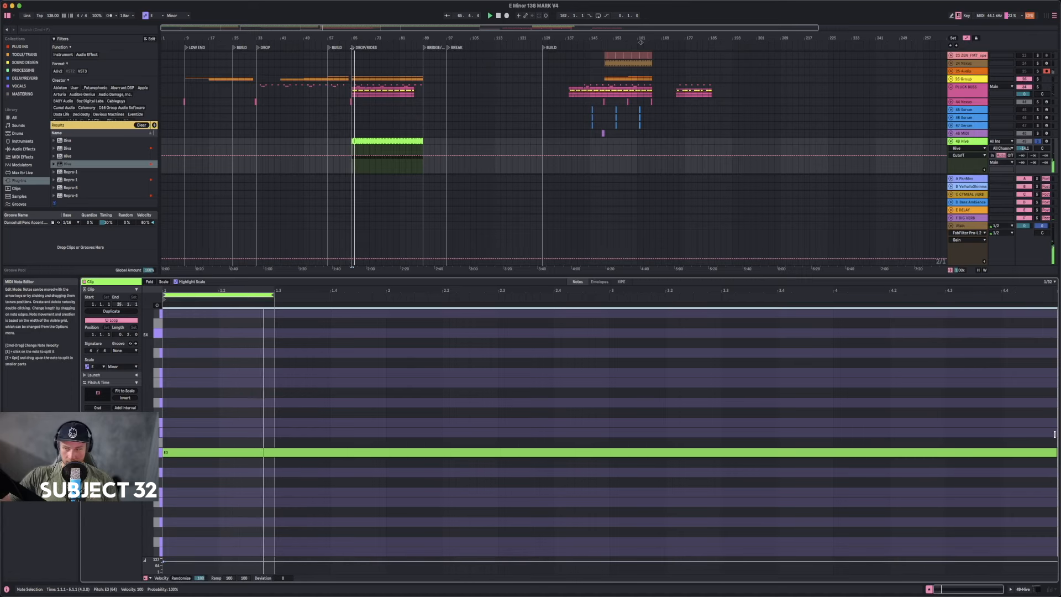
{"action": "left_click", "coordinate": [376, 141]}
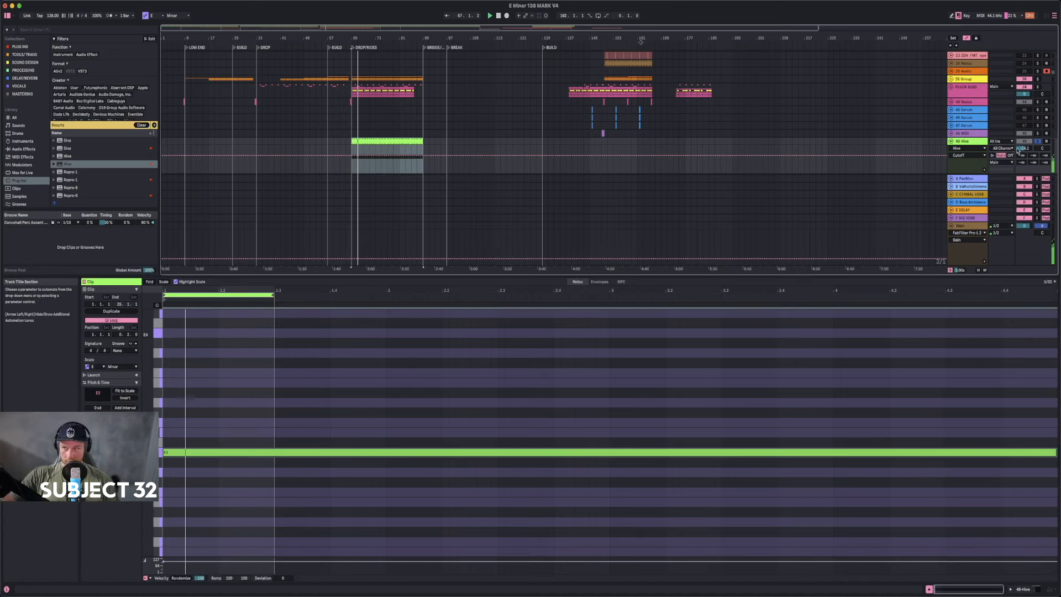
{"action": "left_click", "coordinate": [1024, 148]}
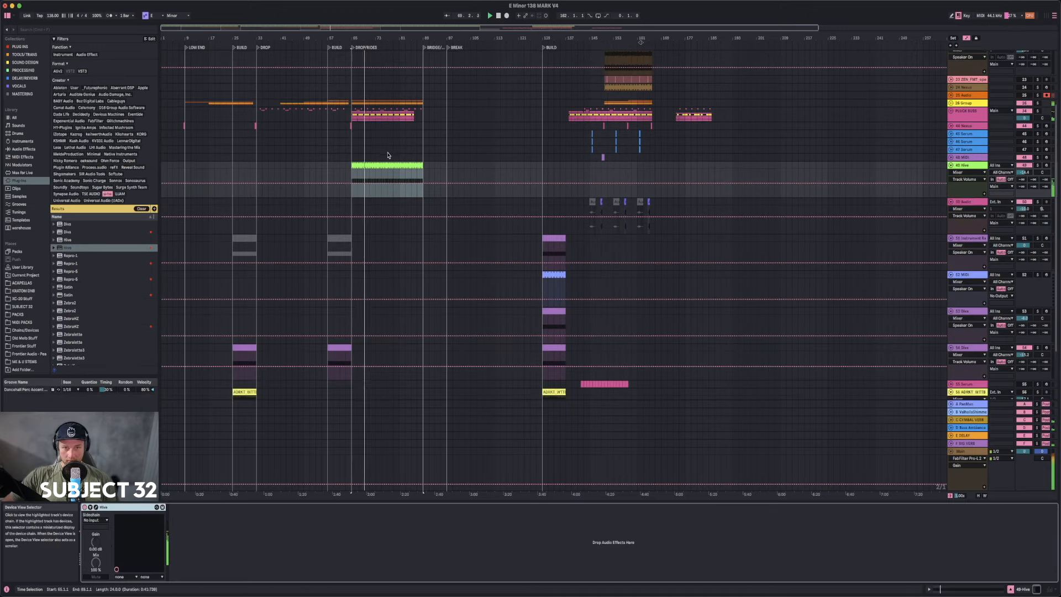
- Extend the Hive clip's start back to bar 1, consolidate it, and join its repeated E3 notes into one sustained note
{"action": "left_click_drag", "start_coordinate": [352, 166], "coordinate": [110, 162]}
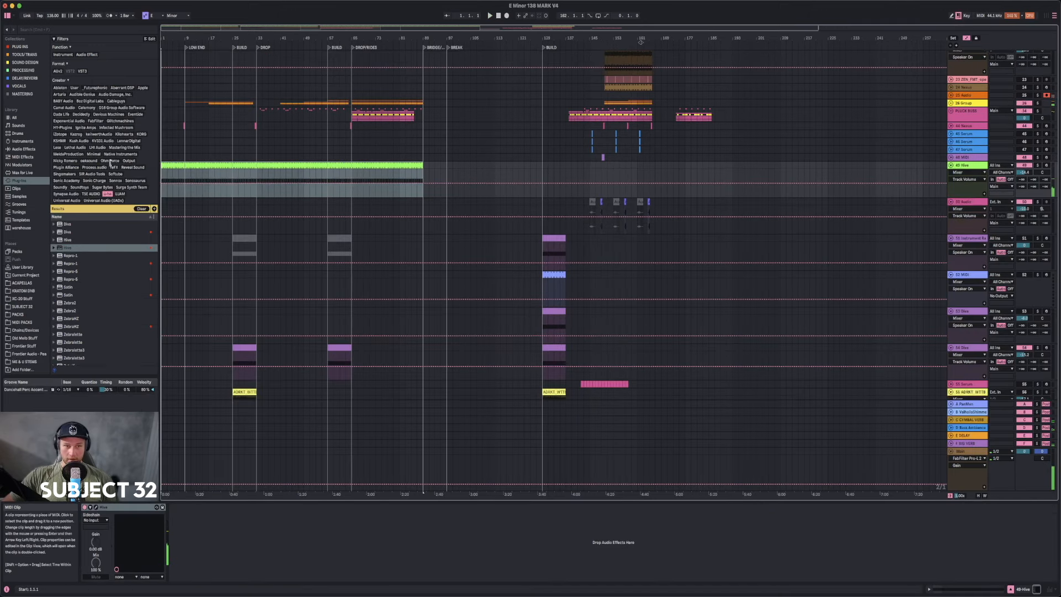
{"action": "double_click", "coordinate": [181, 164]}
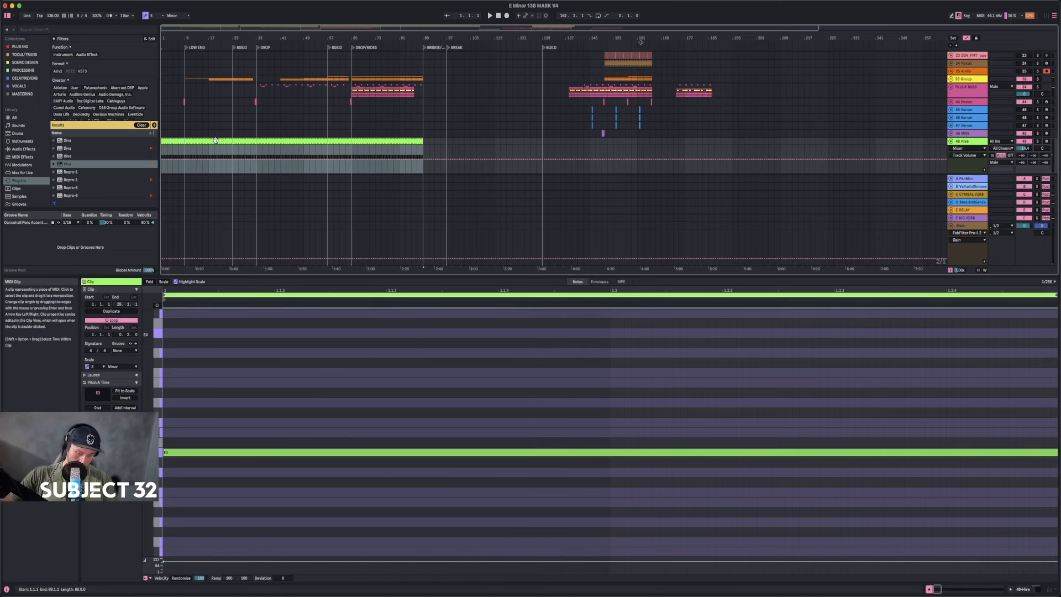
{"action": "key", "text": "super+j"}
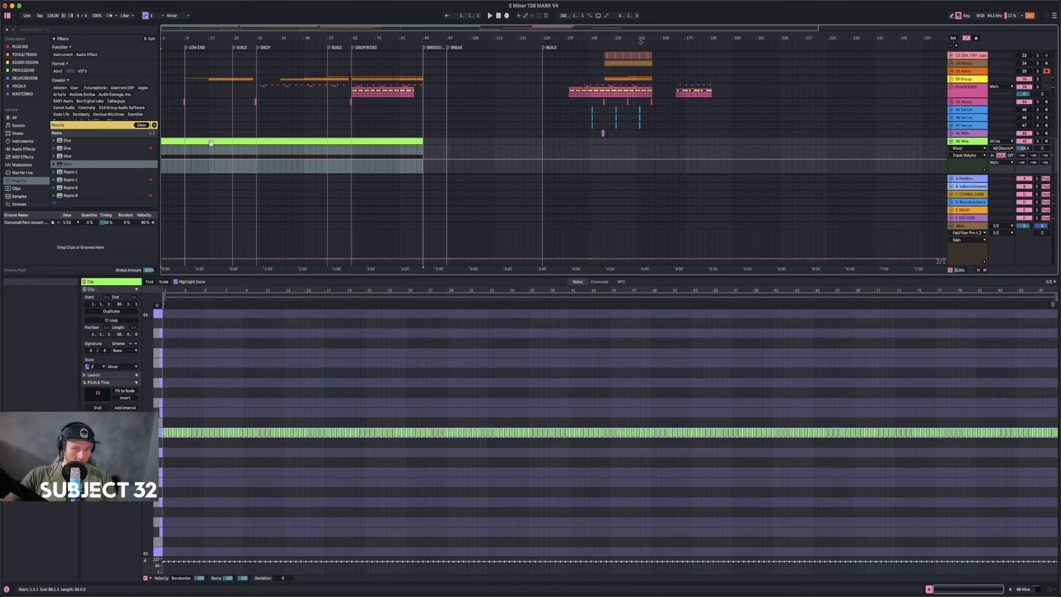
{"action": "left_click", "coordinate": [165, 434]}
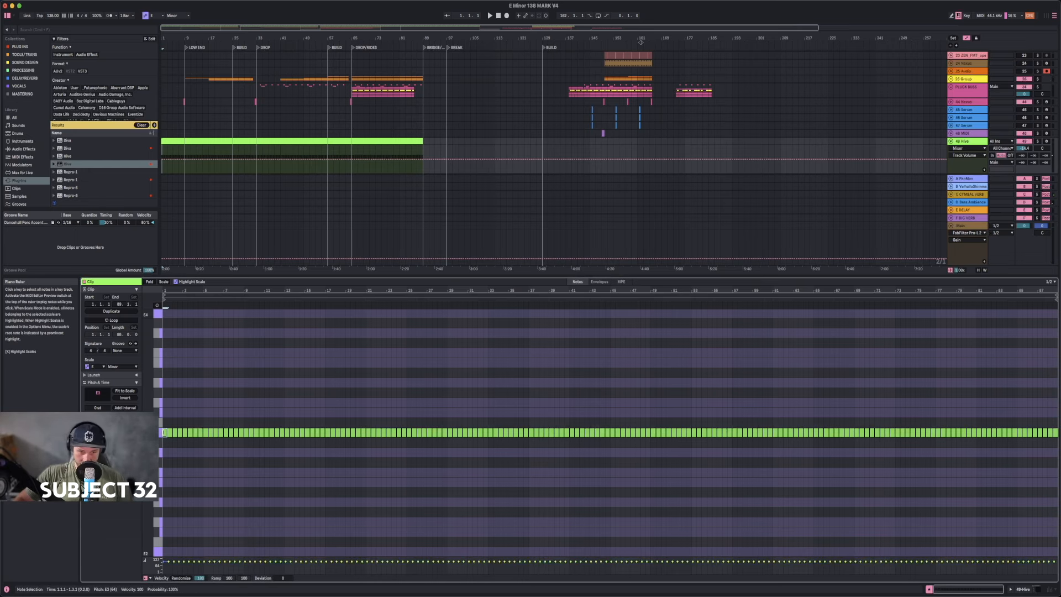
{"action": "left_click_drag", "start_coordinate": [164, 433], "coordinate": [1058, 415]}
{"action": "key", "text": "super+j"}
- Play the sustained Hive note from the start with its track soloed
{"action": "key", "text": "space"}
{"action": "left_click", "coordinate": [1038, 141]}
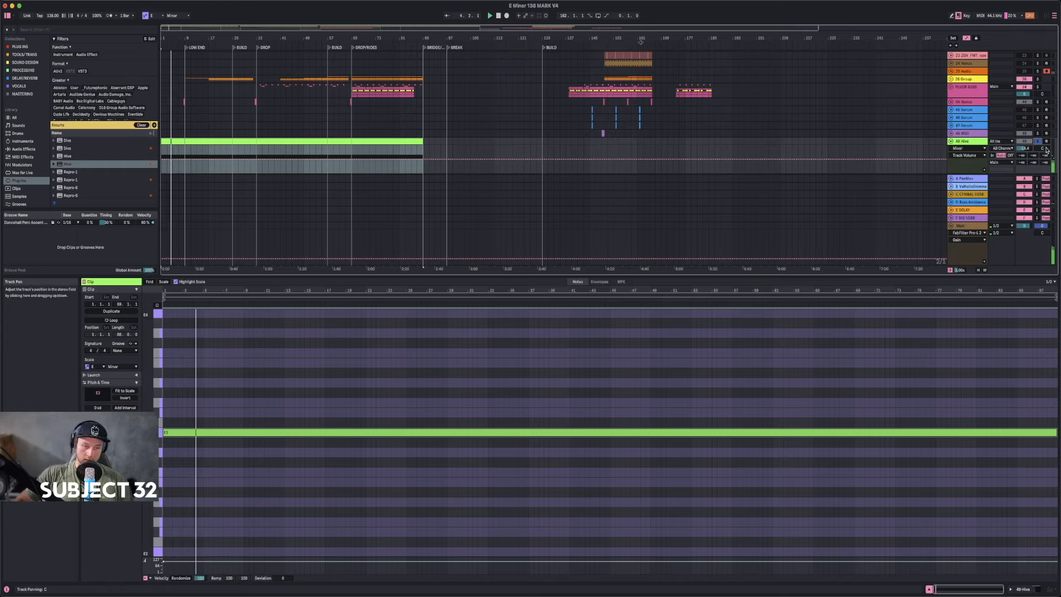
{"action": "left_click", "coordinate": [1047, 149]}
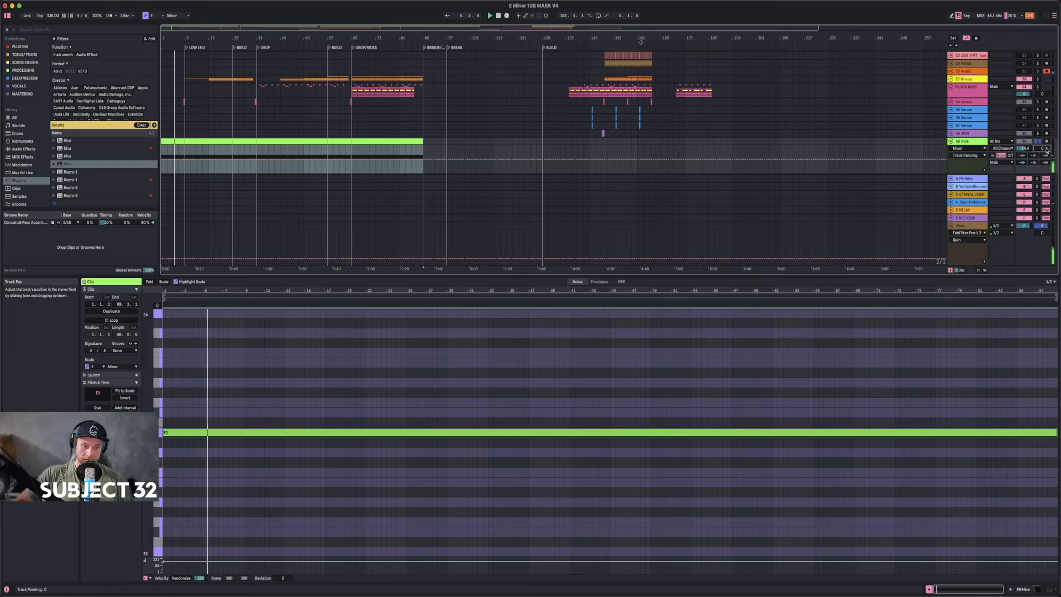
- Play the full mix from LOW END, unfold the yellow track group and toggle the 30 Audio track's mute and solo
{"action": "left_click", "coordinate": [185, 152]}
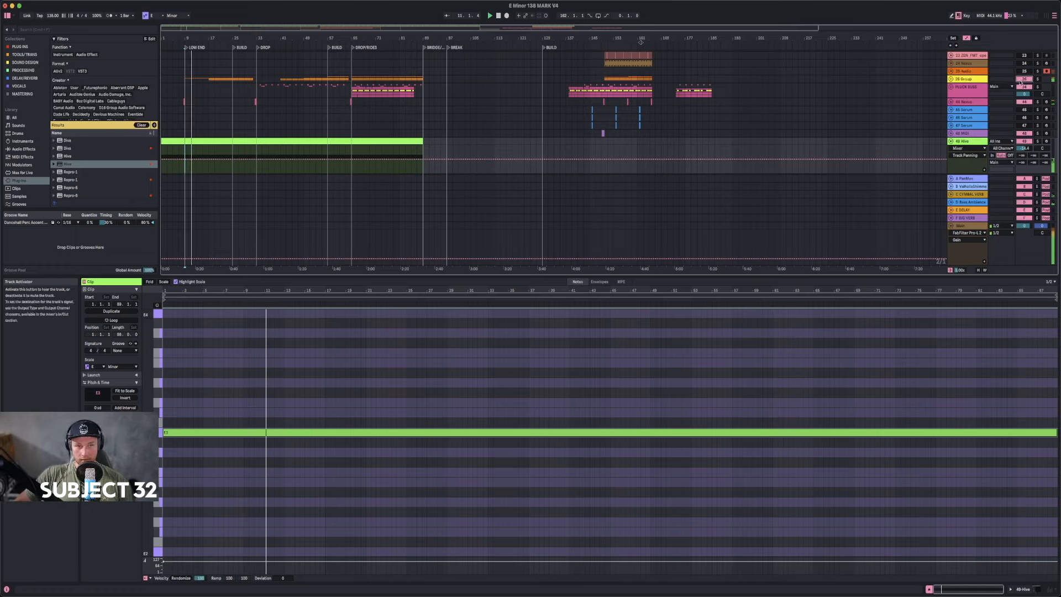
{"action": "left_click", "coordinate": [951, 79]}
{"action": "scroll", "coordinate": [235, 137], "scroll_direction": "down", "scroll_amount": 8}
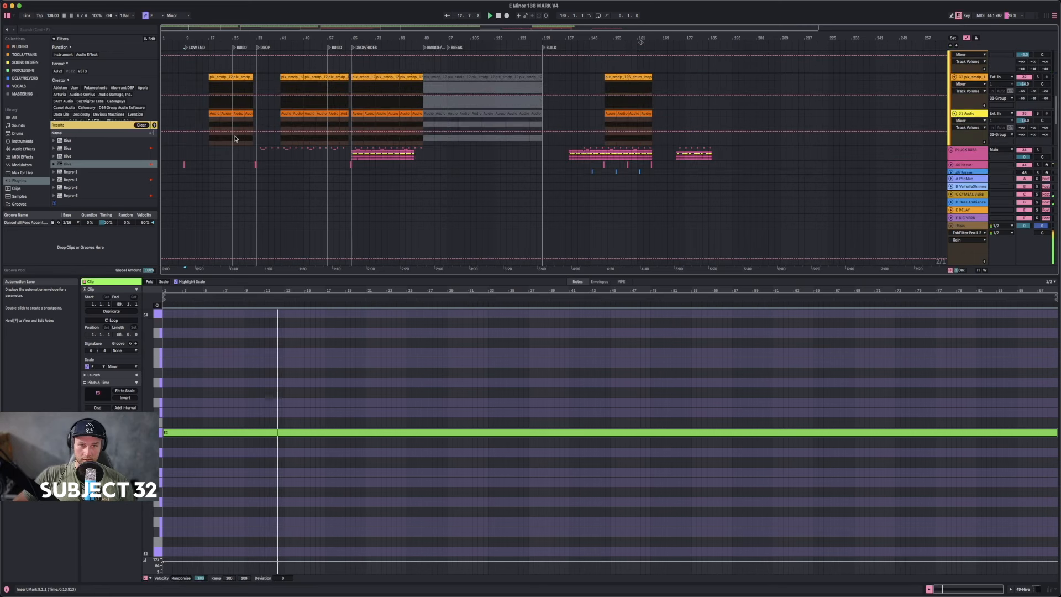
{"action": "scroll", "coordinate": [236, 138], "scroll_direction": "up", "scroll_amount": 4}
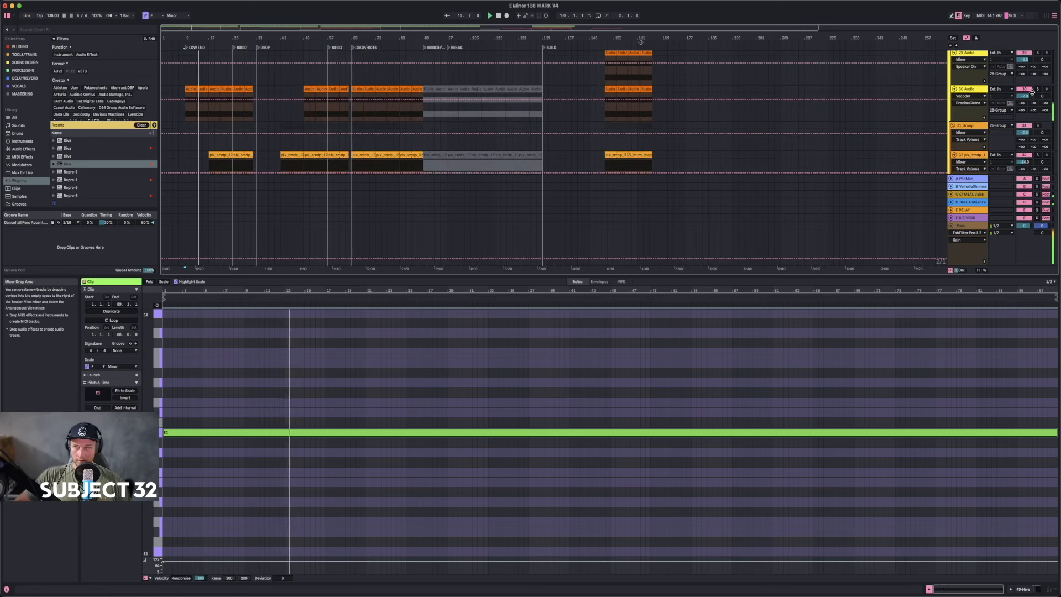
{"action": "left_click", "coordinate": [1031, 90]}
{"action": "left_click", "coordinate": [1038, 89]}
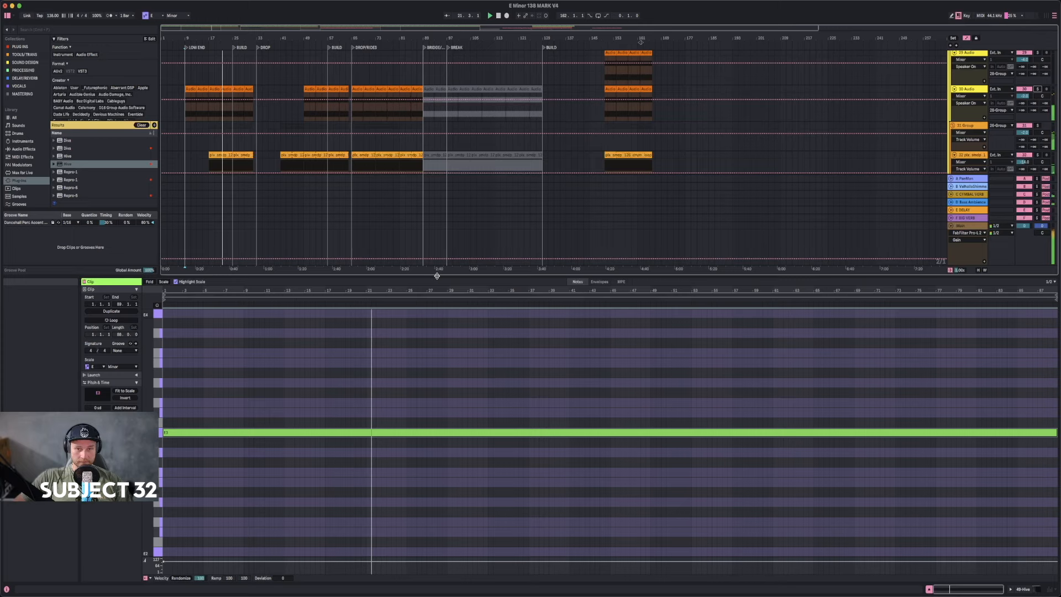
- Play through to DROP/RIDES in an enlarged arrangement view, and extend the Hive clip's end to the final BUILD at bar 129
{"action": "left_click_drag", "start_coordinate": [437, 276], "coordinate": [443, 487]}
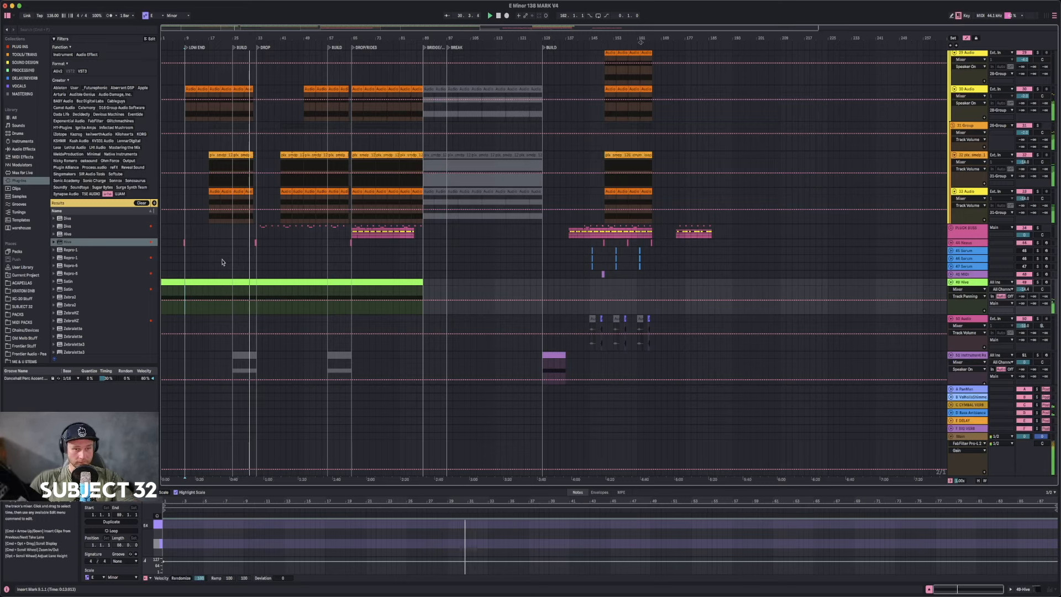
{"action": "scroll", "coordinate": [223, 262], "scroll_direction": "down", "scroll_amount": 5}
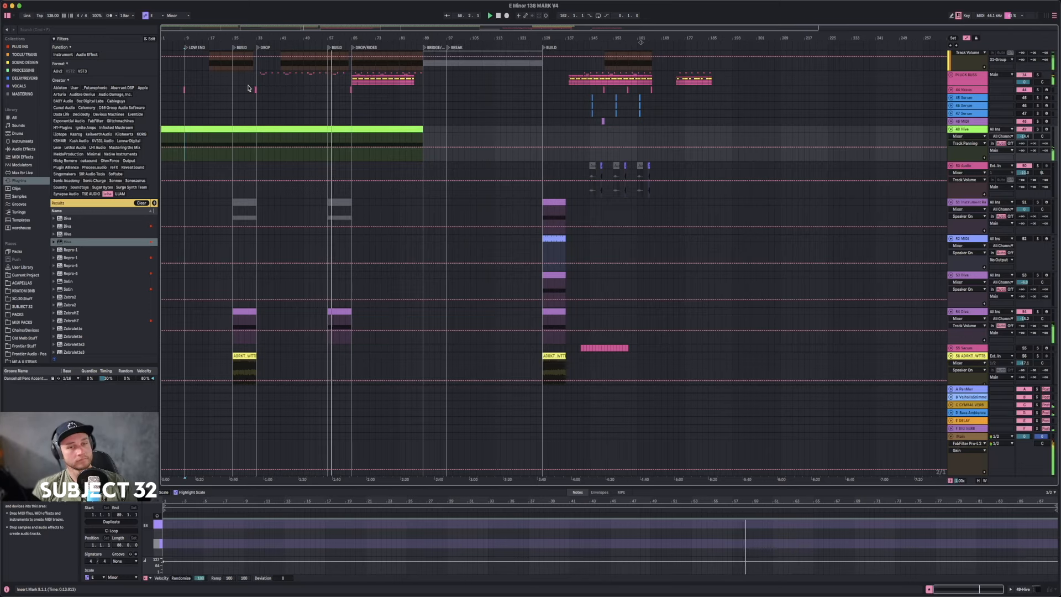
{"action": "scroll", "coordinate": [339, 111], "scroll_direction": "down", "scroll_amount": 3}
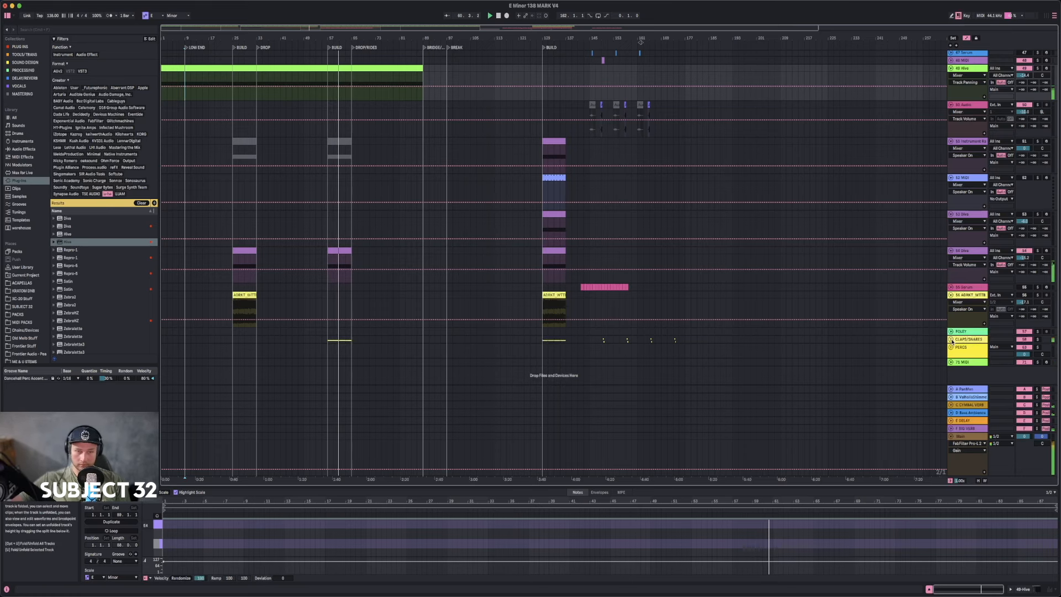
{"action": "scroll", "coordinate": [407, 189], "scroll_direction": "up", "scroll_amount": 8}
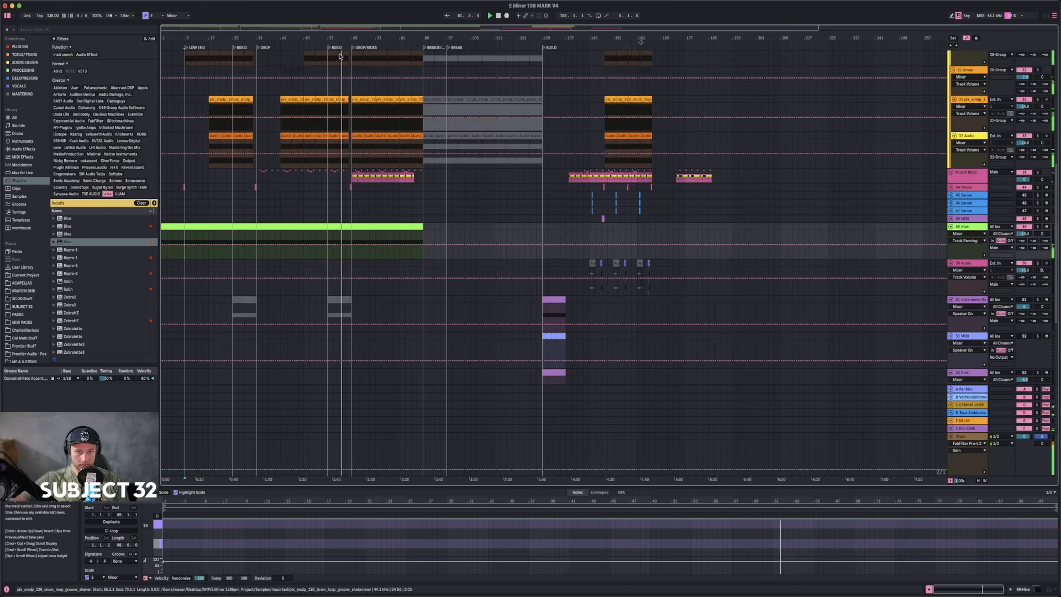
{"action": "left_click_drag", "start_coordinate": [348, 33], "coordinate": [348, 31]}
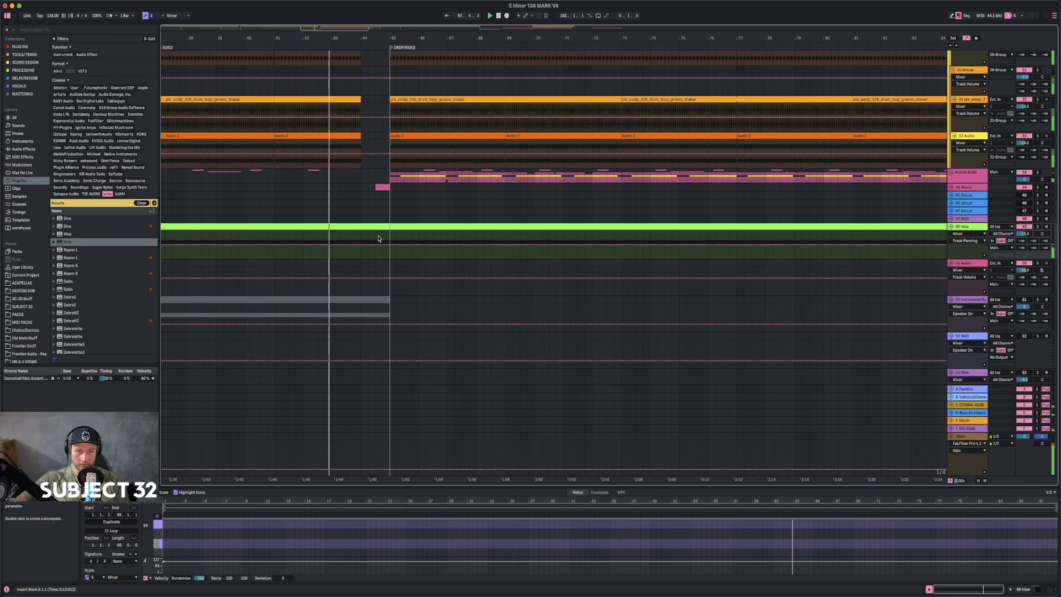
{"action": "scroll", "coordinate": [373, 240], "scroll_direction": "up", "scroll_amount": 6}
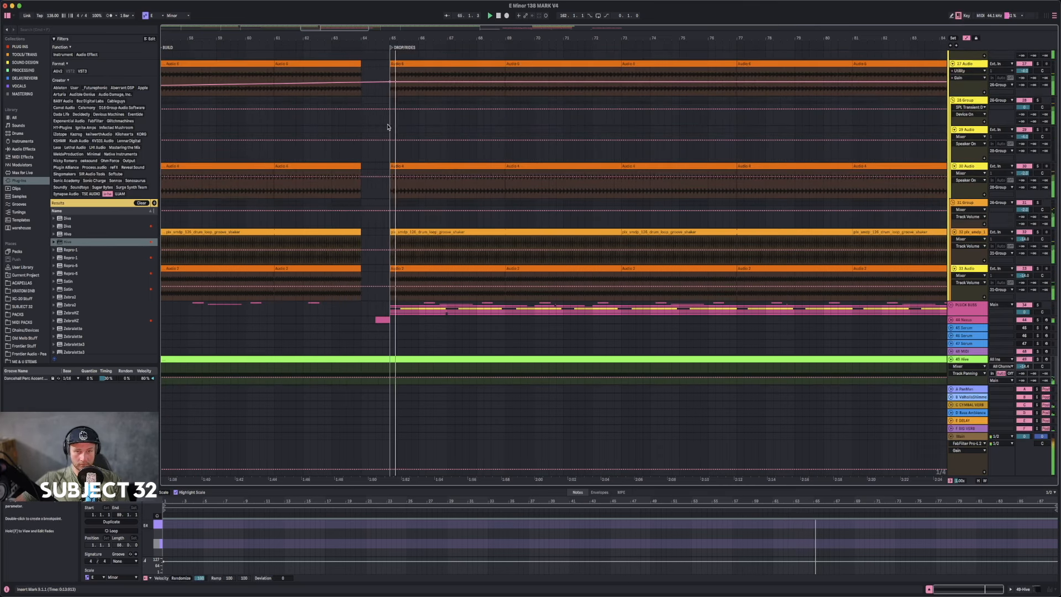
{"action": "mouse_move", "coordinate": [405, 33]}
{"action": "left_mouse_down"}
{"action": "mouse_move", "coordinate": [316, 28]}
{"action": "mouse_move", "coordinate": [412, 38]}
{"action": "left_mouse_up"}
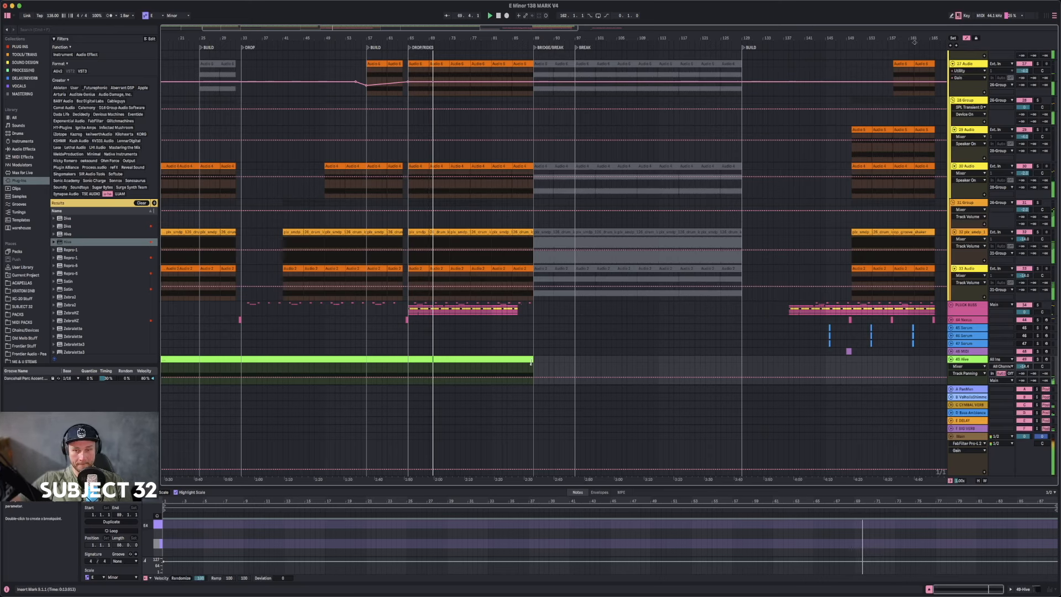
{"action": "left_click_drag", "start_coordinate": [533, 359], "coordinate": [741, 359]}
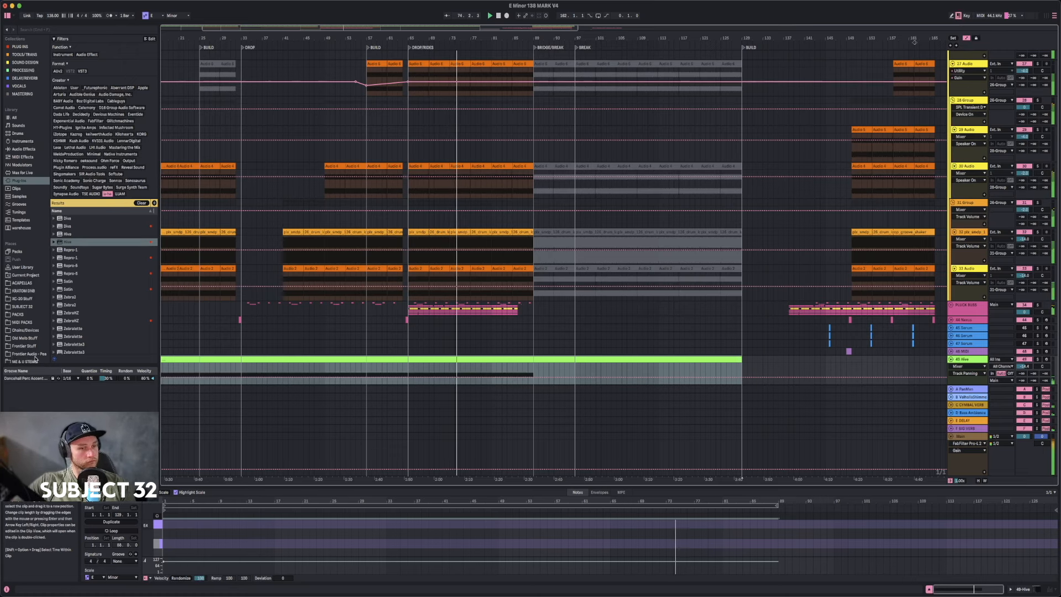
- Search the PACKS folder for "Melody" and place the insertion point on the PLUCK BUSS lane before the second BUILD
{"action": "left_click", "coordinate": [18, 314]}
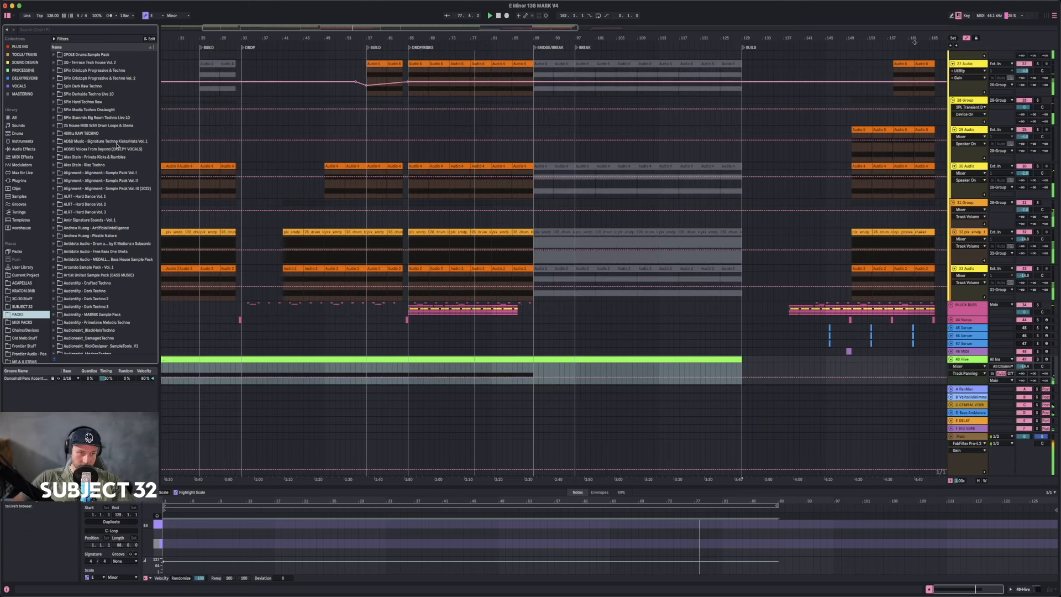
{"action": "left_click", "coordinate": [92, 29]}
{"action": "type", "text": "Melody"}
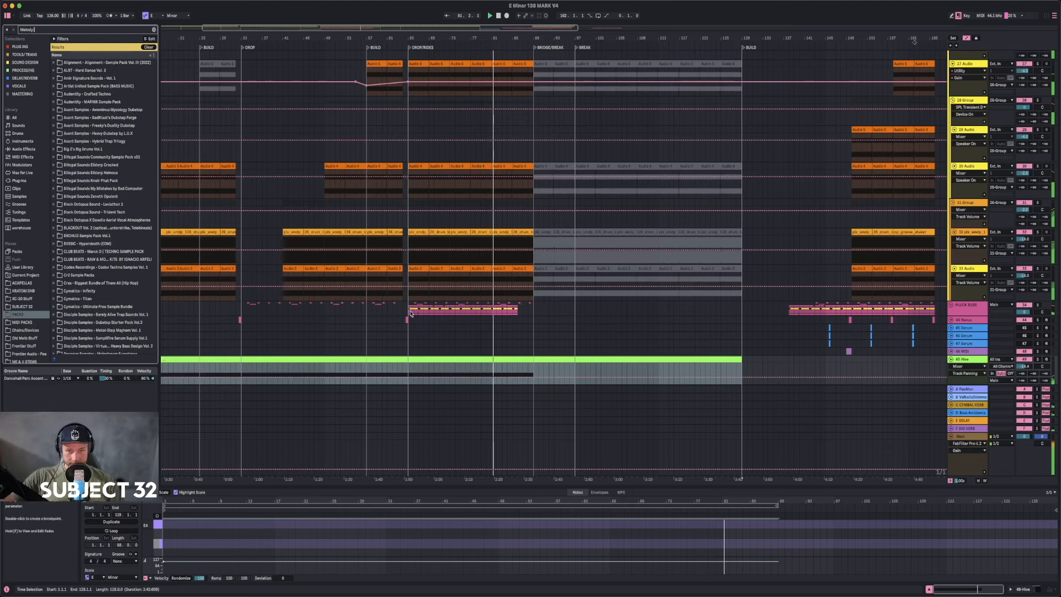
{"action": "left_click", "coordinate": [305, 313]}
- Find the Vengeance Melodic Techno Vol. 1 pack in the results and browse its VMT1 Melody Loops folder
{"action": "scroll", "coordinate": [106, 294], "scroll_direction": "down", "scroll_amount": 3}
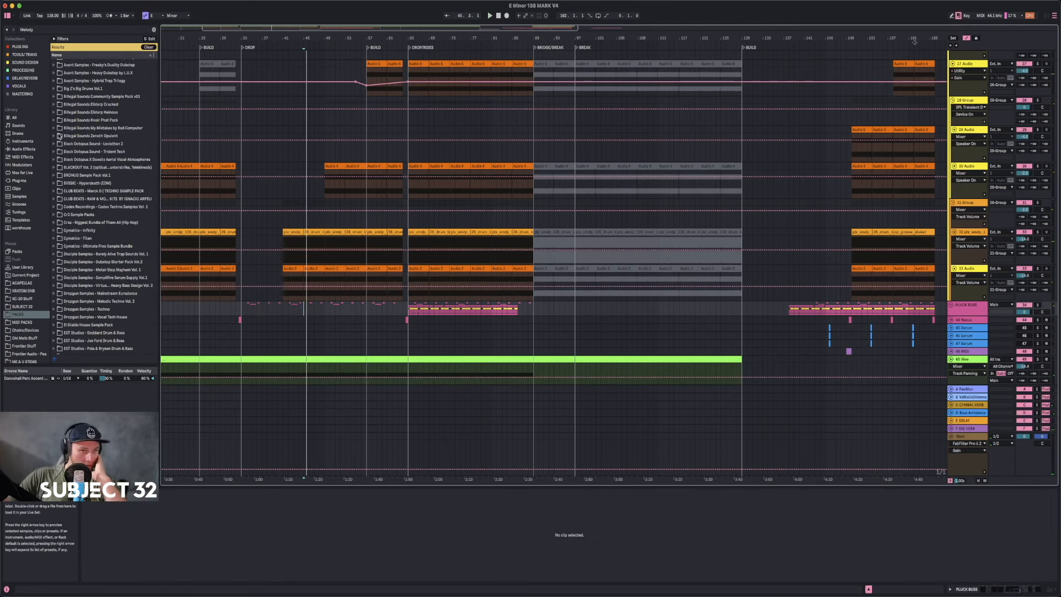
{"action": "scroll", "coordinate": [60, 115], "scroll_direction": "down", "scroll_amount": 10}
{"action": "scroll", "coordinate": [76, 164], "scroll_direction": "down", "scroll_amount": 15}
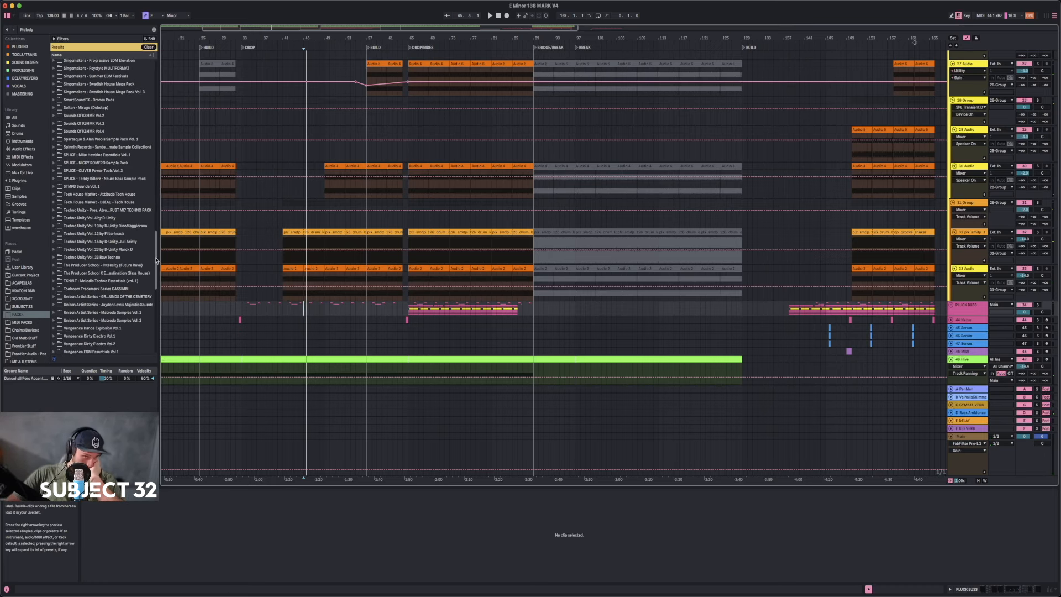
{"action": "scroll", "coordinate": [130, 251], "scroll_direction": "down", "scroll_amount": 1}
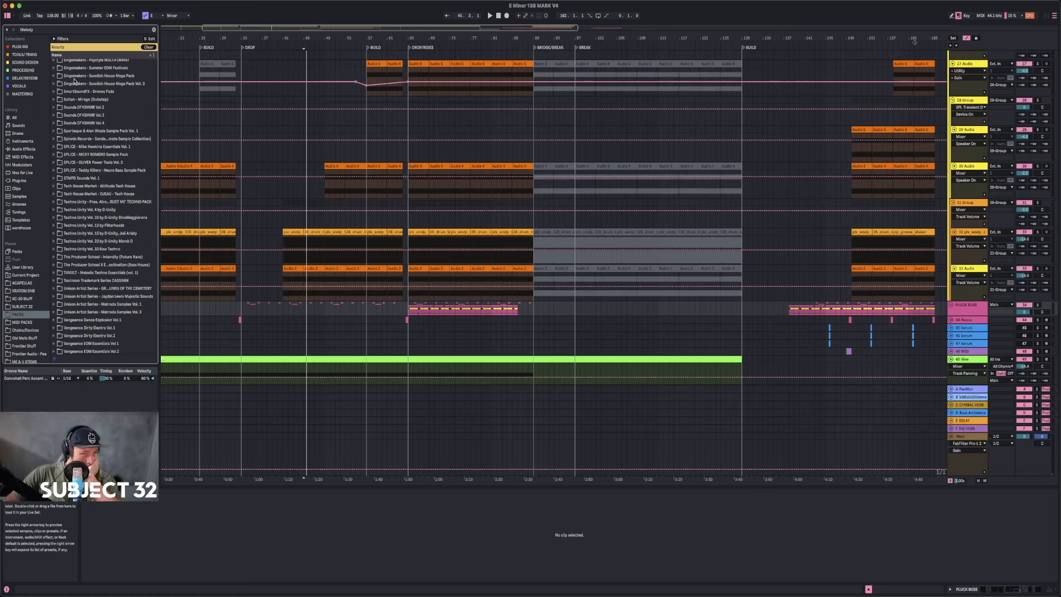
{"action": "scroll", "coordinate": [84, 161], "scroll_direction": "down", "scroll_amount": 9}
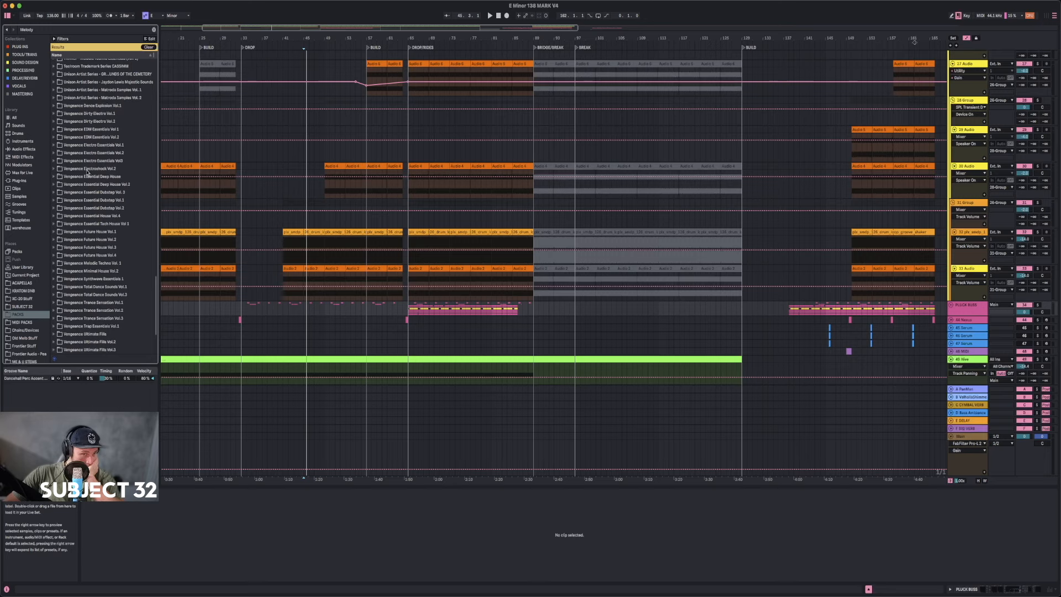
{"action": "left_click", "coordinate": [53, 263]}
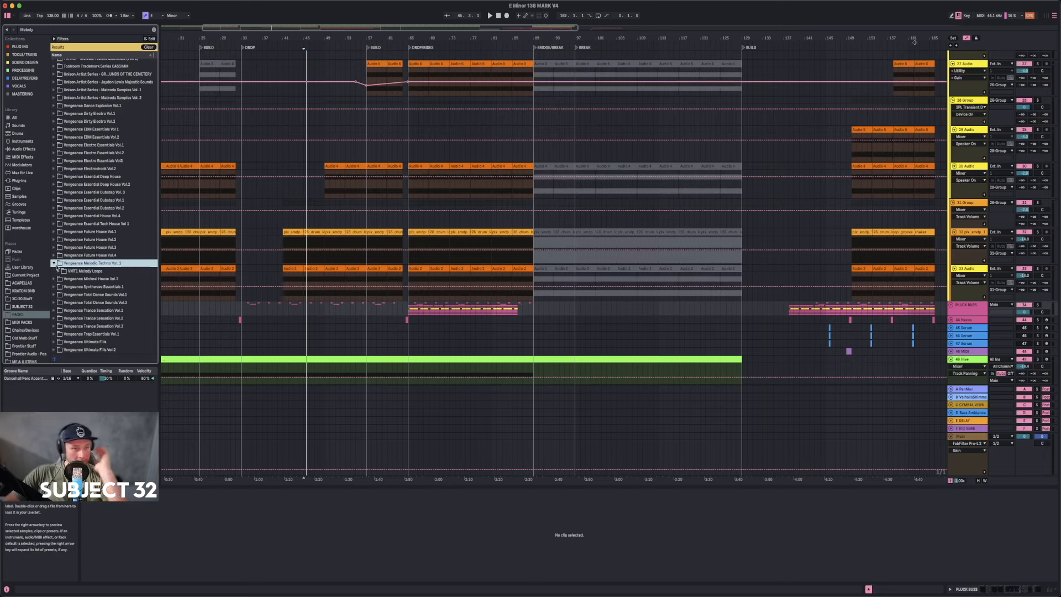
{"action": "left_click", "coordinate": [58, 271]}
{"action": "scroll", "coordinate": [84, 300], "scroll_direction": "down", "scroll_amount": 7}
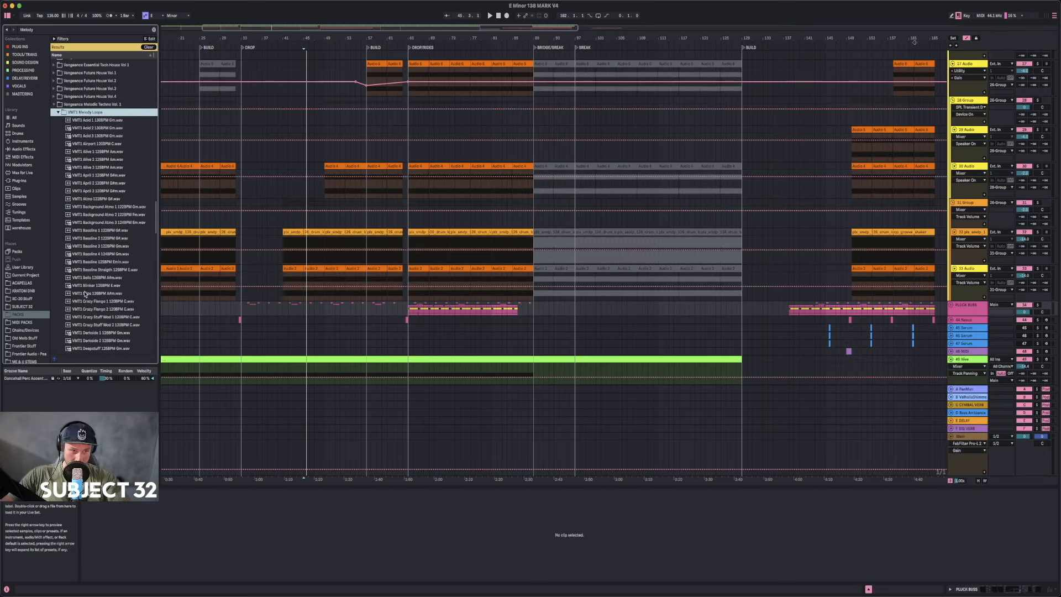
- Audition loops in the VMT1 Melody Loops folder, from Background Atmo 3 through Element 3
{"action": "left_click", "coordinate": [106, 223]}
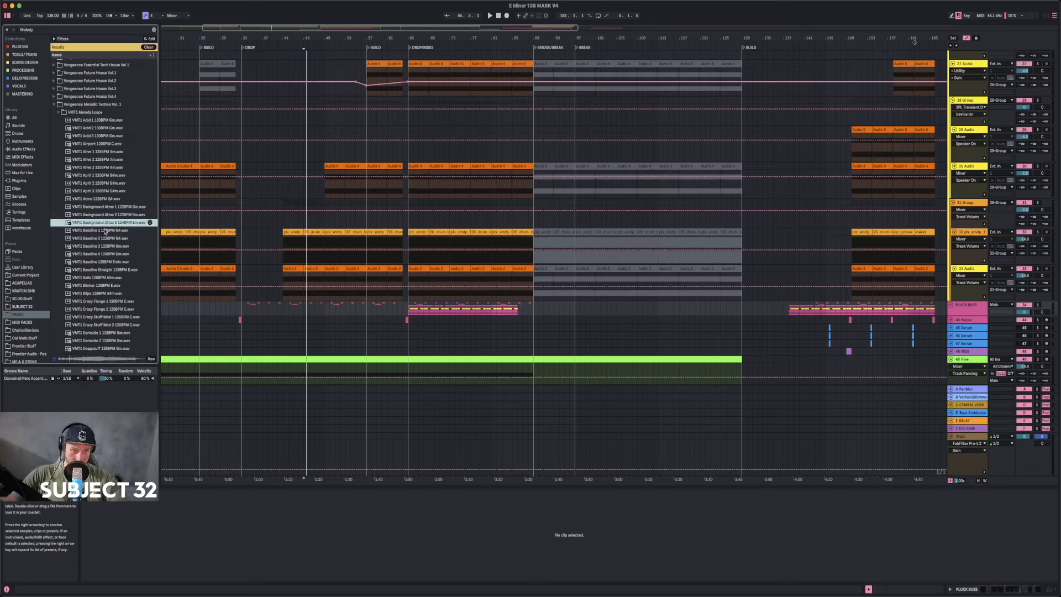
{"action": "left_click", "coordinate": [109, 271]}
{"action": "scroll", "coordinate": [110, 275], "scroll_direction": "down", "scroll_amount": 5}
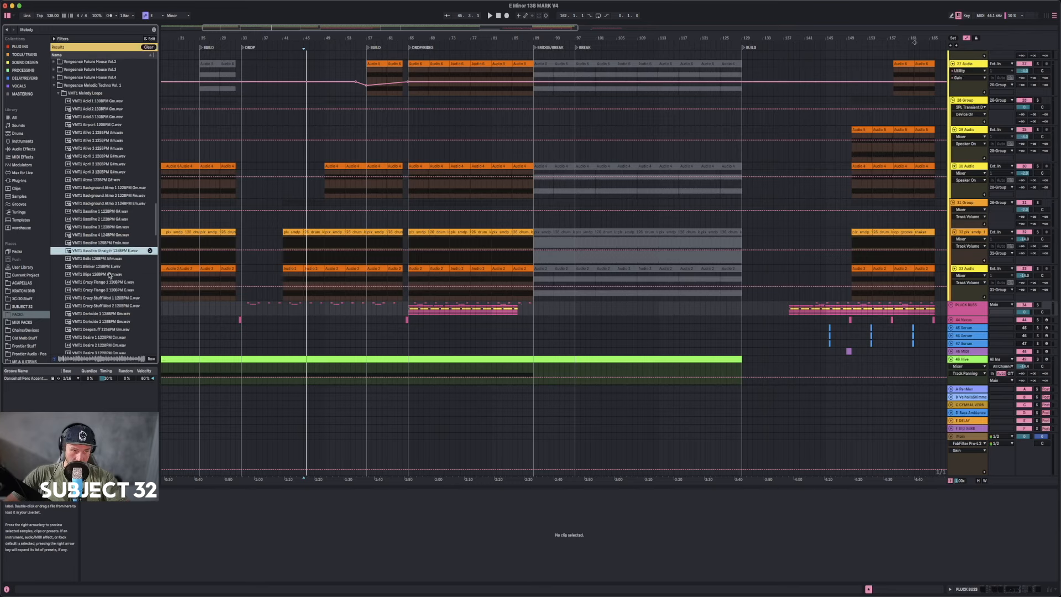
{"action": "scroll", "coordinate": [113, 213], "scroll_direction": "down", "scroll_amount": 2}
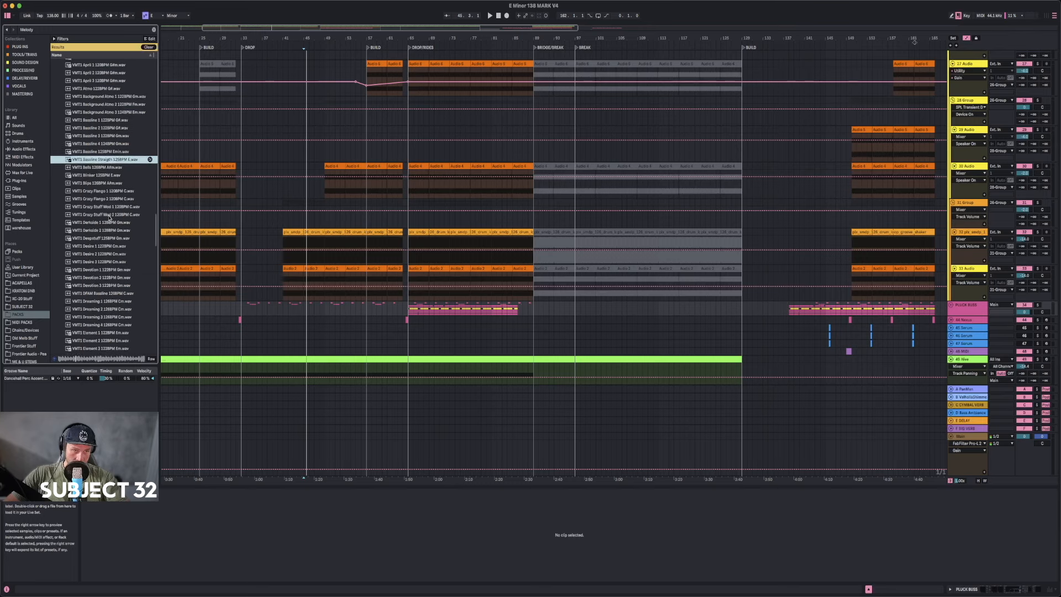
{"action": "left_click", "coordinate": [102, 280]}
{"action": "scroll", "coordinate": [104, 282], "scroll_direction": "down", "scroll_amount": 1}
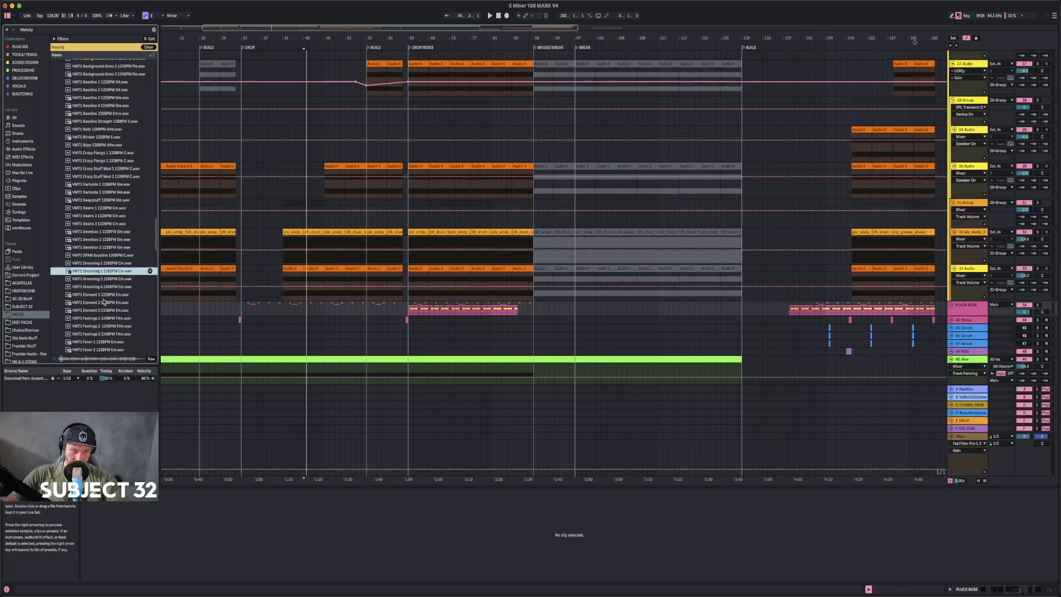
{"action": "left_click", "coordinate": [102, 296]}
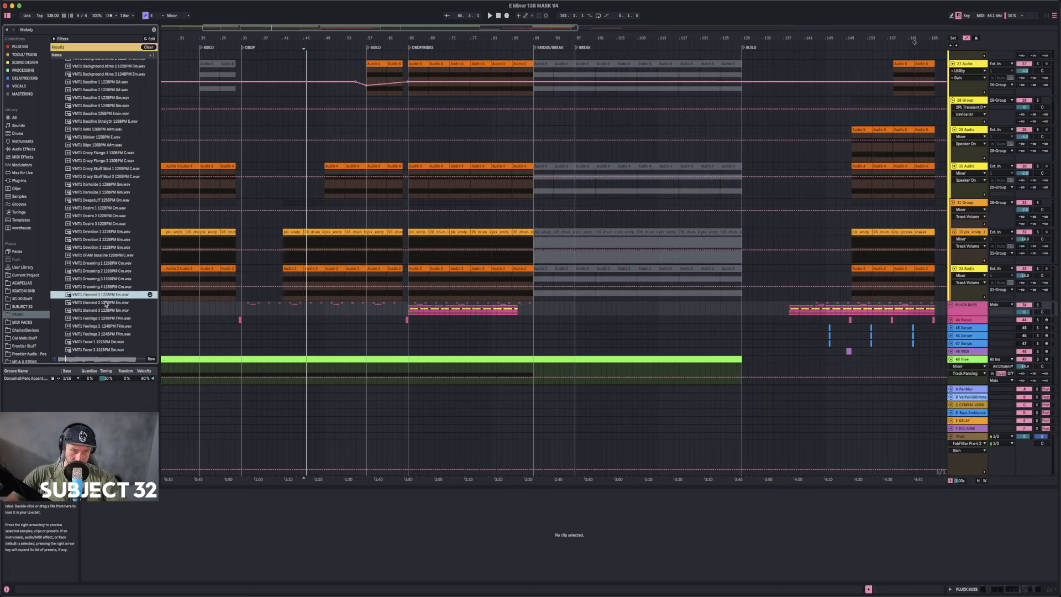
{"action": "left_click", "coordinate": [106, 303]}
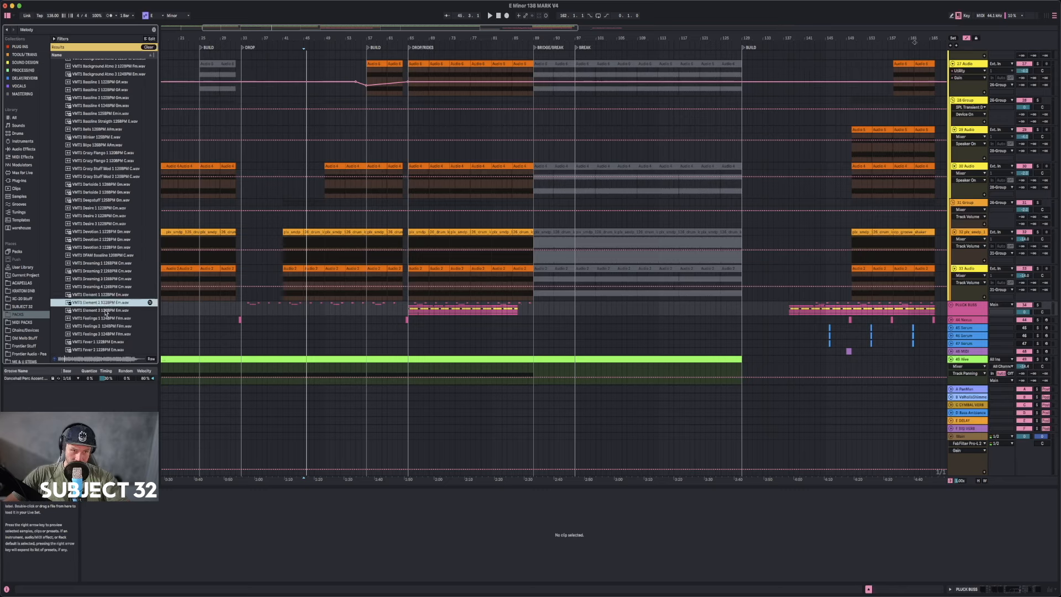
{"action": "left_click", "coordinate": [106, 311]}
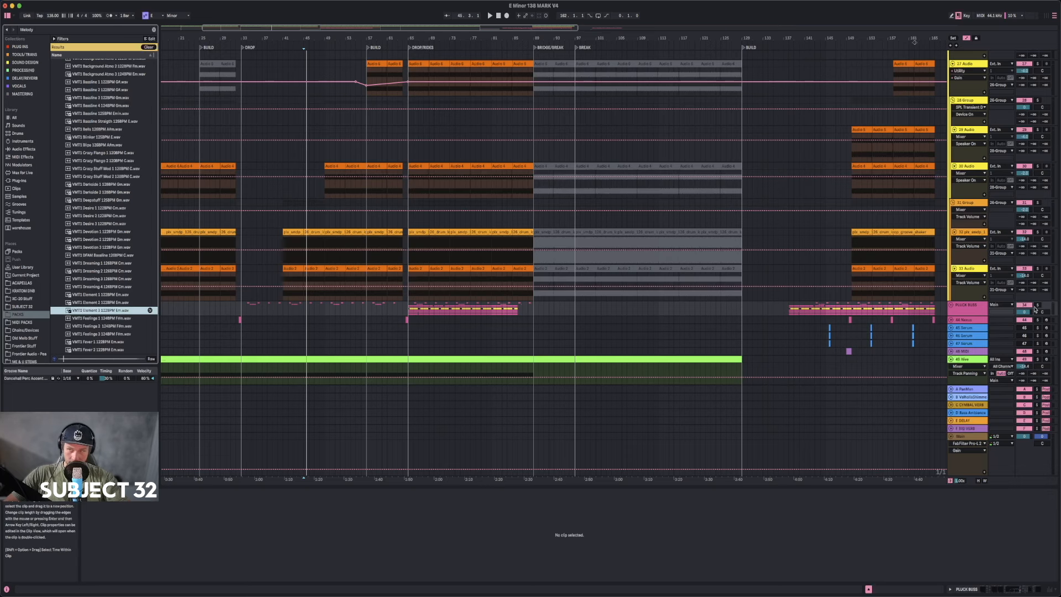
- Place the VMT1 Element 3 loop on a new audio track below Hive at bar 1 and listen to it soloed and unsoloed
{"action": "scroll", "coordinate": [935, 312], "scroll_direction": "down", "scroll_amount": 2}
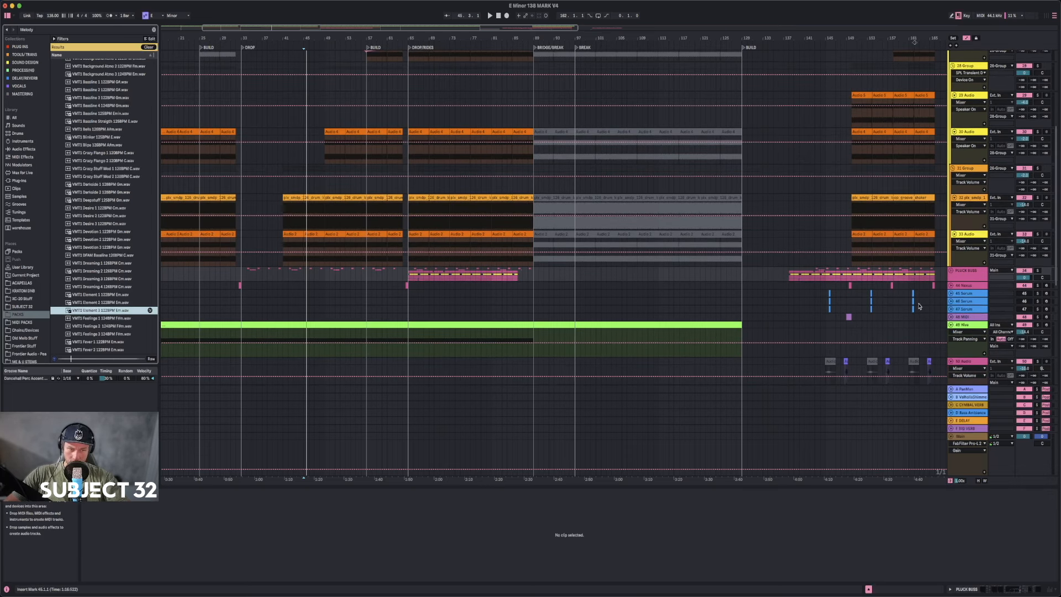
{"action": "left_click", "coordinate": [972, 327]}
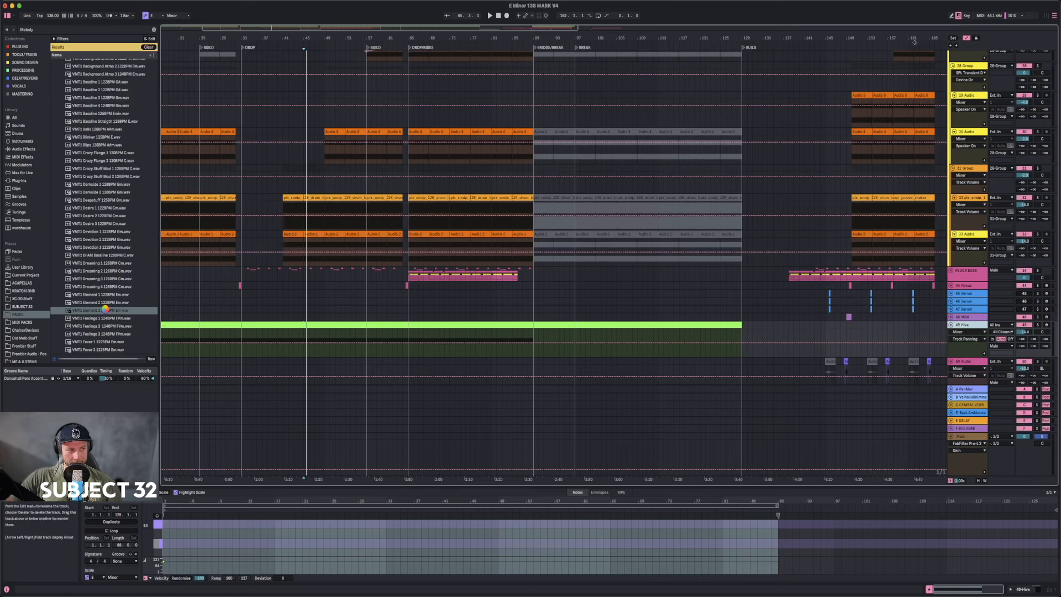
{"action": "left_click_drag", "start_coordinate": [105, 311], "coordinate": [159, 361]}
{"action": "left_click_drag", "start_coordinate": [103, 313], "coordinate": [169, 357]}
{"action": "left_click_drag", "start_coordinate": [204, 479], "coordinate": [242, 477]}
{"action": "left_click_drag", "start_coordinate": [248, 352], "coordinate": [165, 360]}
{"action": "key", "text": "space"}
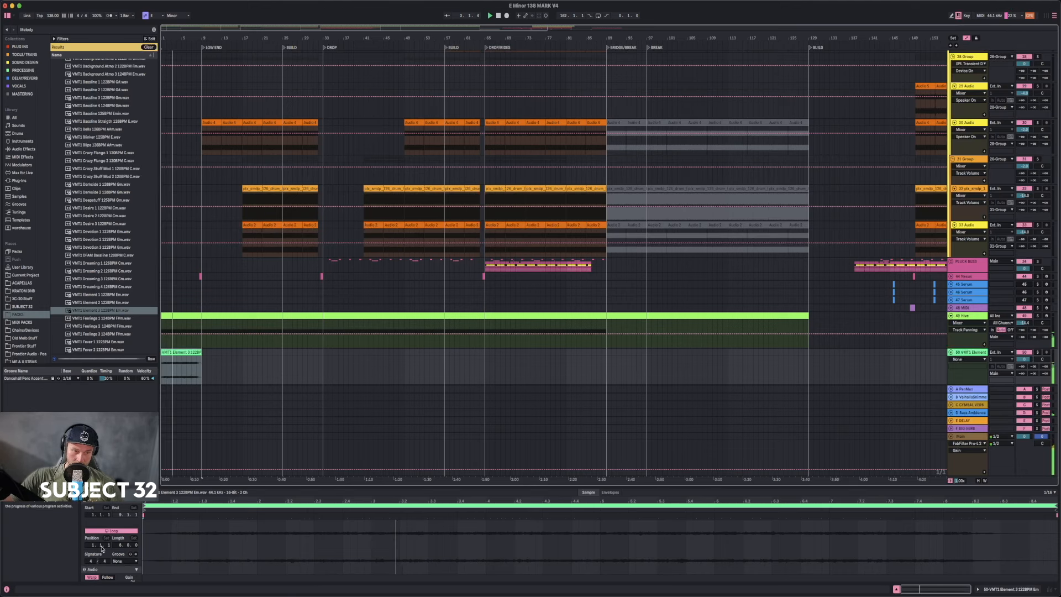
{"action": "left_click", "coordinate": [1037, 352]}
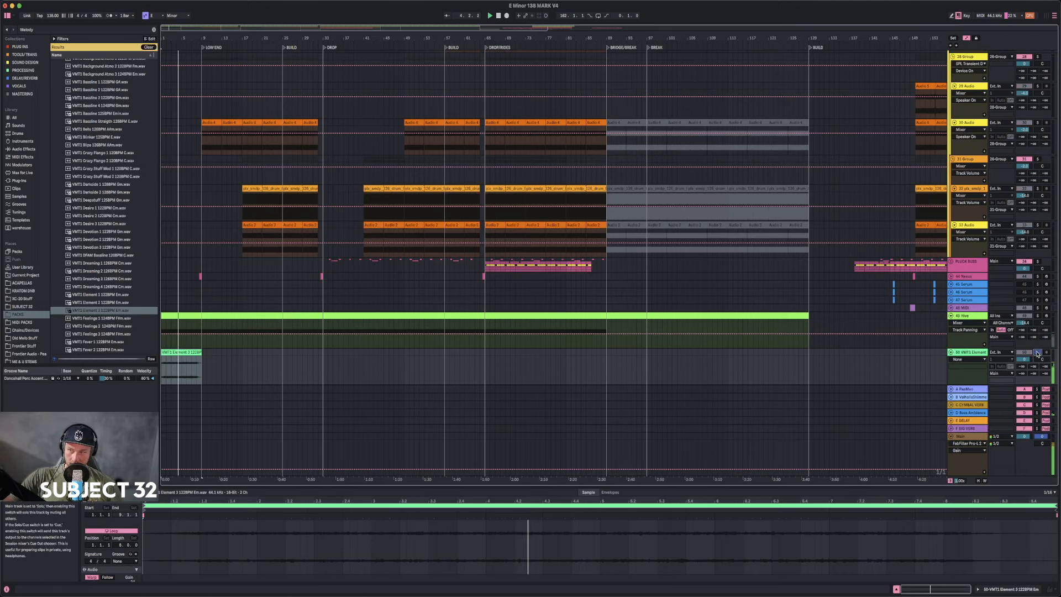
{"action": "left_click", "coordinate": [1038, 352]}
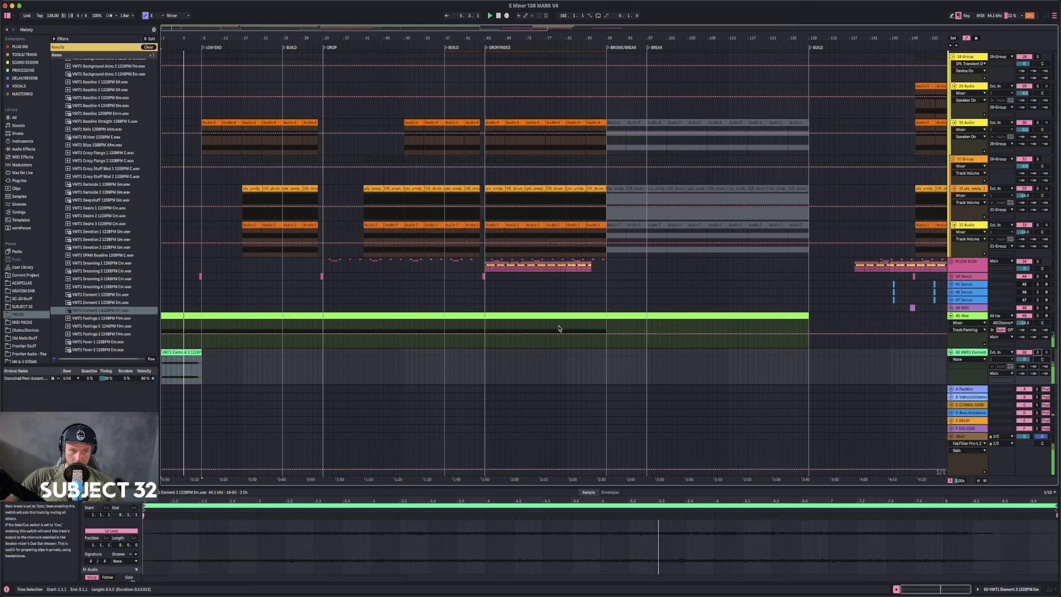
- Audition the VMT1 Fever 1, 2 and 3 loops and place Fever 3 on the new audio track at the first BUILD marker
{"action": "left_click", "coordinate": [96, 341]}
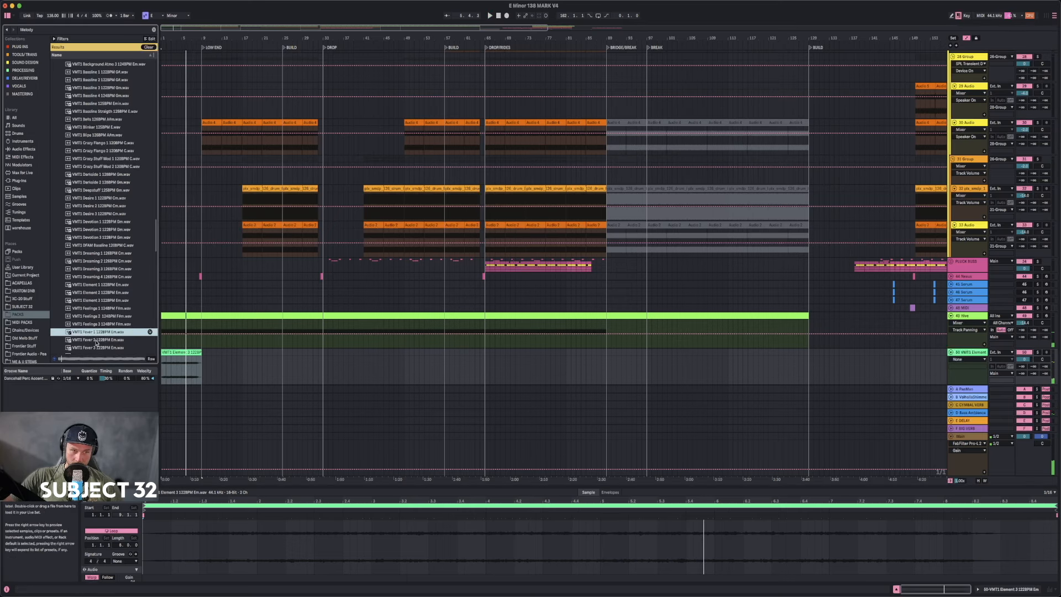
{"action": "left_click", "coordinate": [96, 340]}
{"action": "scroll", "coordinate": [98, 342], "scroll_direction": "down", "scroll_amount": 2}
{"action": "left_click", "coordinate": [94, 319]}
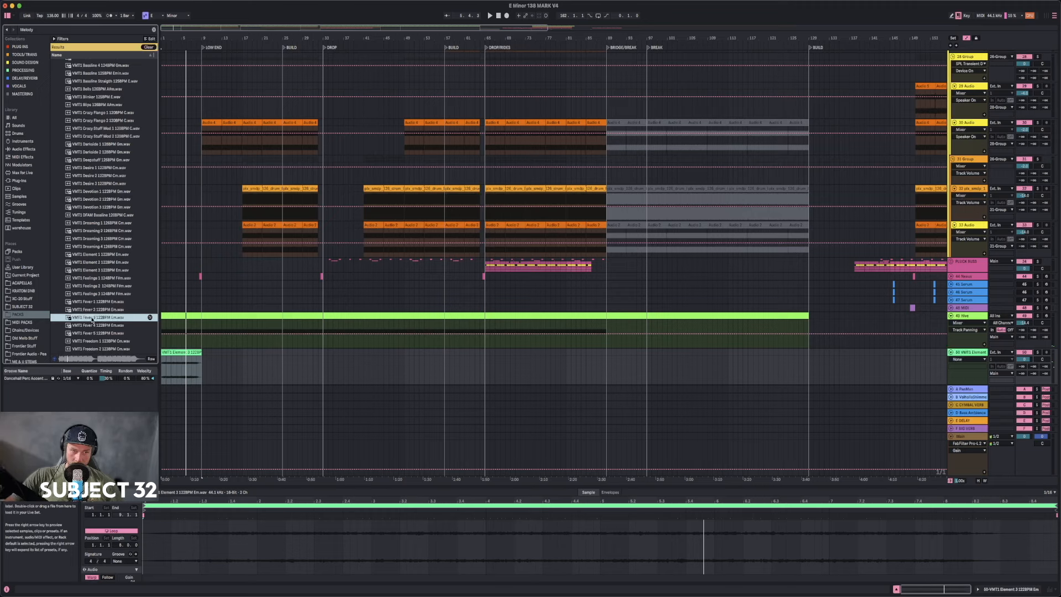
{"action": "left_click_drag", "start_coordinate": [92, 321], "coordinate": [285, 368]}
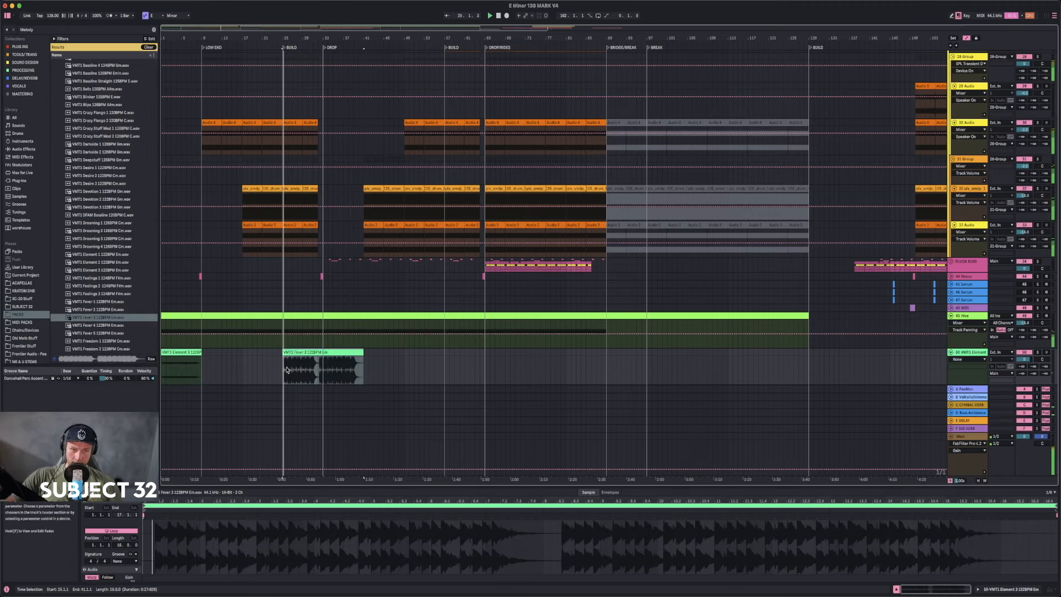
- Set the Fever 3 clip's 1.1.1 point at its first transient and its clip tempo to 122 BPM
{"action": "right_click", "coordinate": [155, 522]}
{"action": "left_click", "coordinate": [188, 400]}
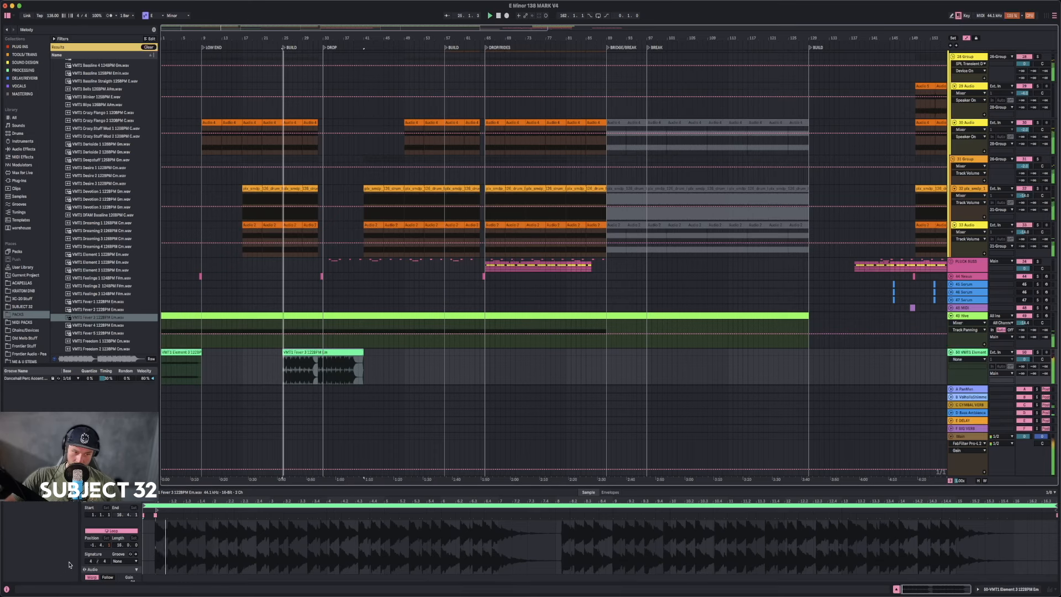
{"action": "right_click", "coordinate": [155, 515]}
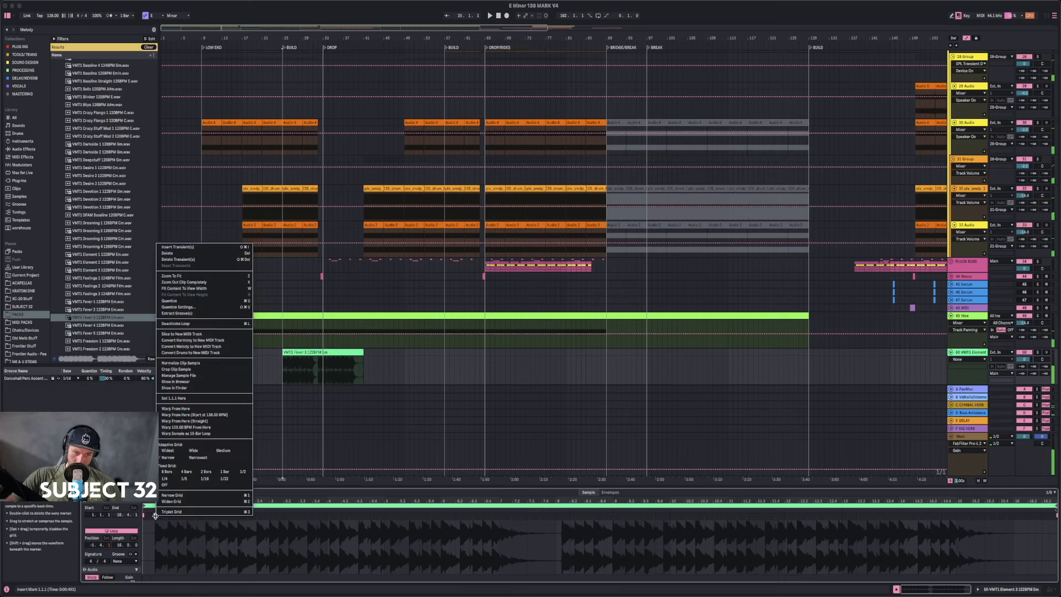
{"action": "left_click", "coordinate": [172, 399]}
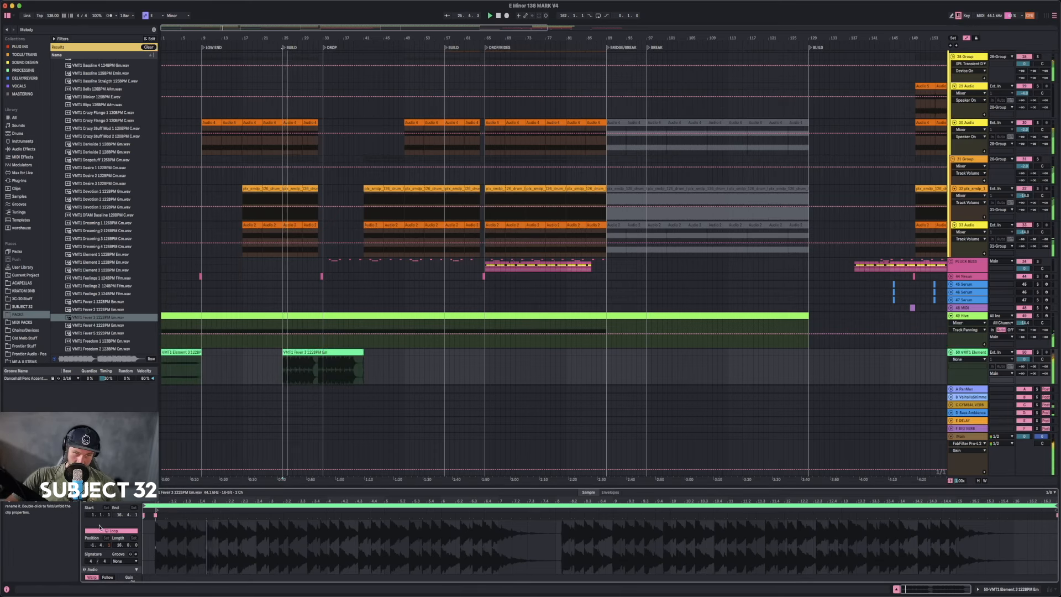
{"action": "scroll", "coordinate": [97, 539], "scroll_direction": "down", "scroll_amount": 3}
{"action": "left_click", "coordinate": [91, 558]}
{"action": "type", "text": "122"}
{"action": "key", "text": "Return"}
{"action": "key", "text": "space"}
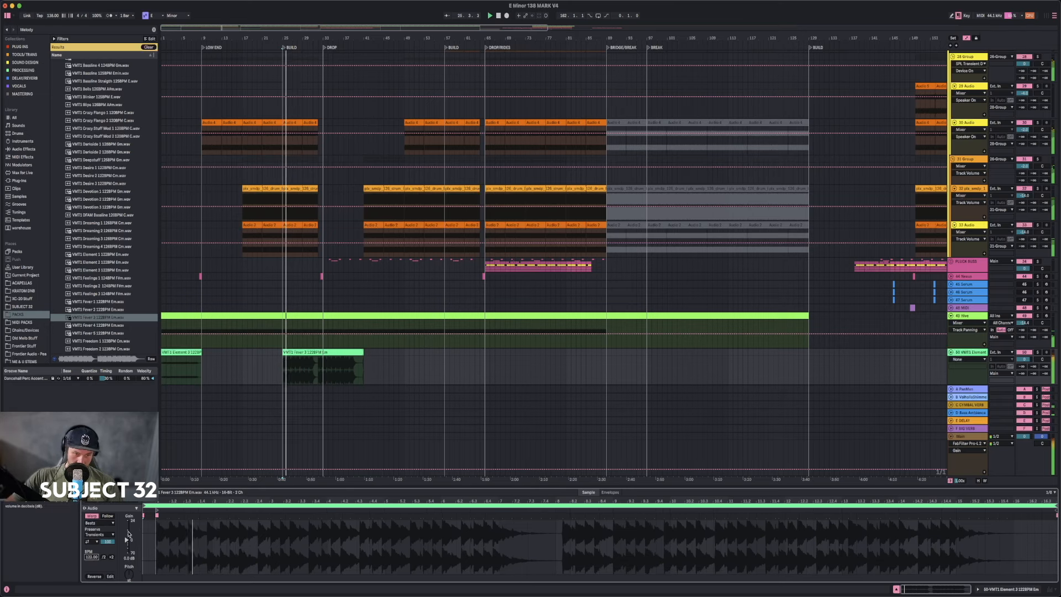
- Place a fresh VMT1 Fever 3 loop at the LOW END marker and delete the Element 3 clip and the Fever 3 clip at BUILD
{"action": "left_click_drag", "start_coordinate": [99, 319], "coordinate": [203, 365]}
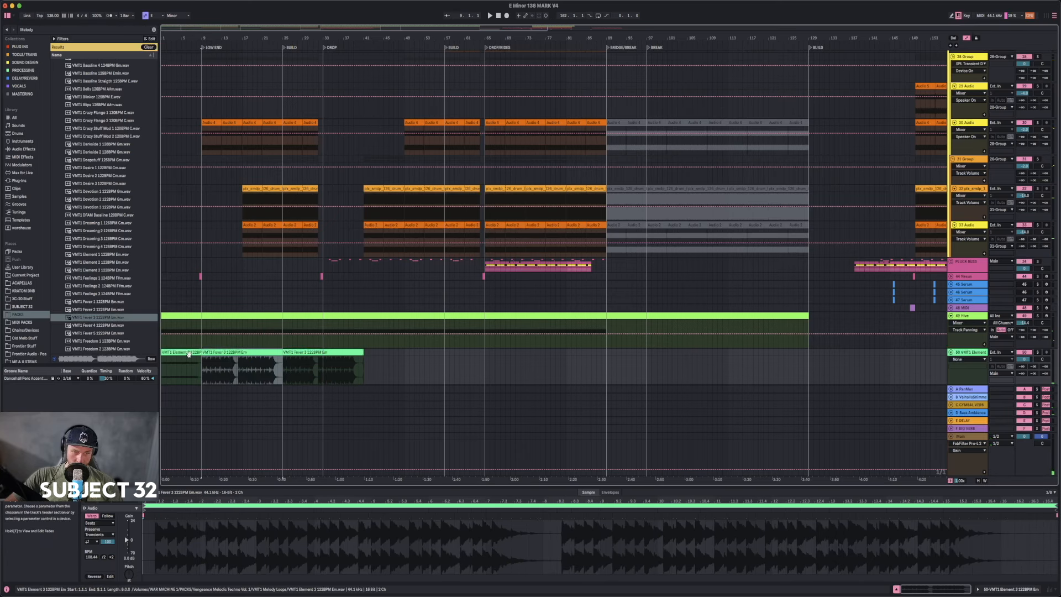
{"action": "key", "text": "Delete"}
{"action": "left_click", "coordinate": [308, 352]}
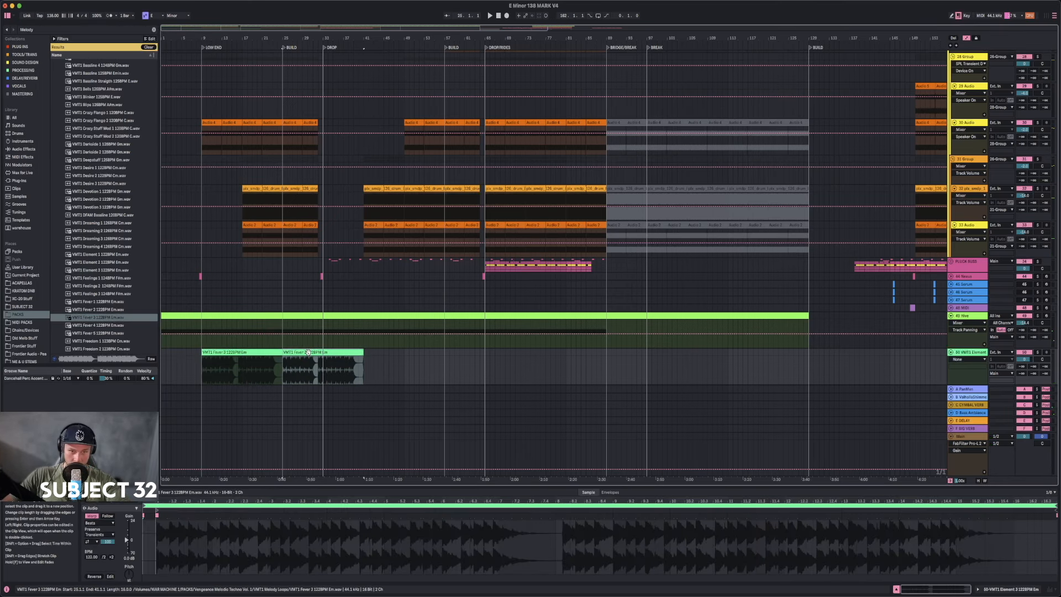
{"action": "key", "text": "Delete"}
- Audition Fever 4 and 5, place VMT1 Fever 4 at the BRIDGE/BREAK marker, and move it onto a new audio track
{"action": "left_click", "coordinate": [97, 327]}
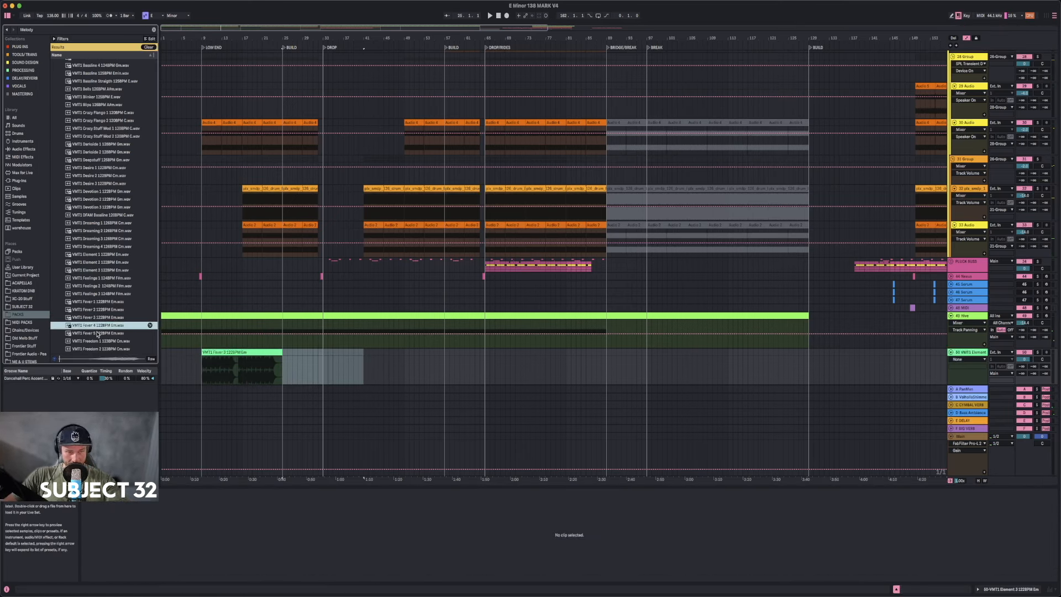
{"action": "left_click", "coordinate": [98, 333]}
{"action": "left_click", "coordinate": [98, 326]}
{"action": "left_click_drag", "start_coordinate": [110, 330], "coordinate": [624, 344]}
{"action": "key", "text": "space"}
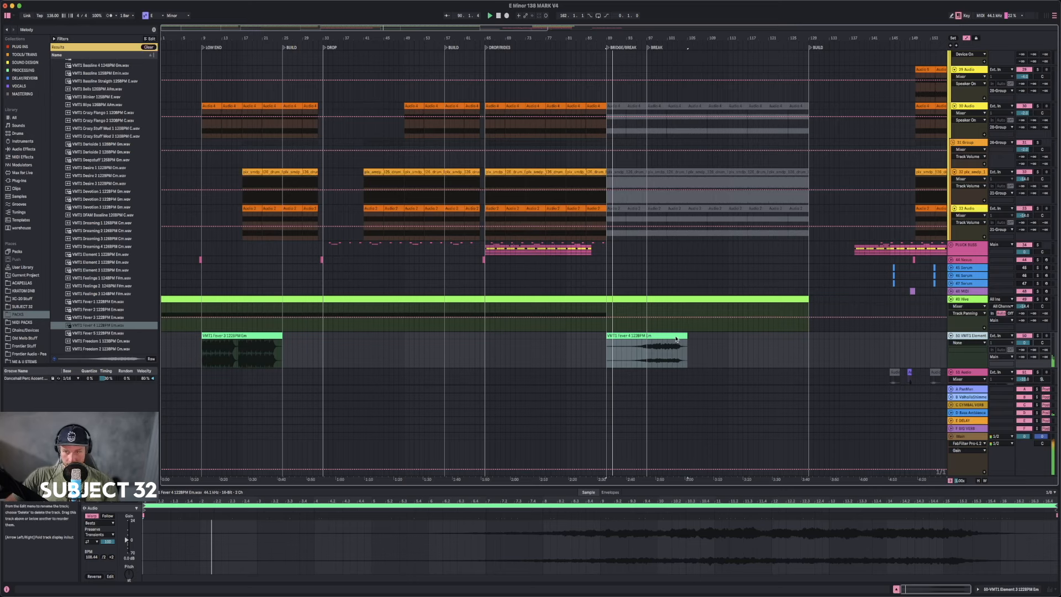
{"action": "key", "text": "super+t"}
{"action": "left_click_drag", "start_coordinate": [653, 316], "coordinate": [650, 361]}
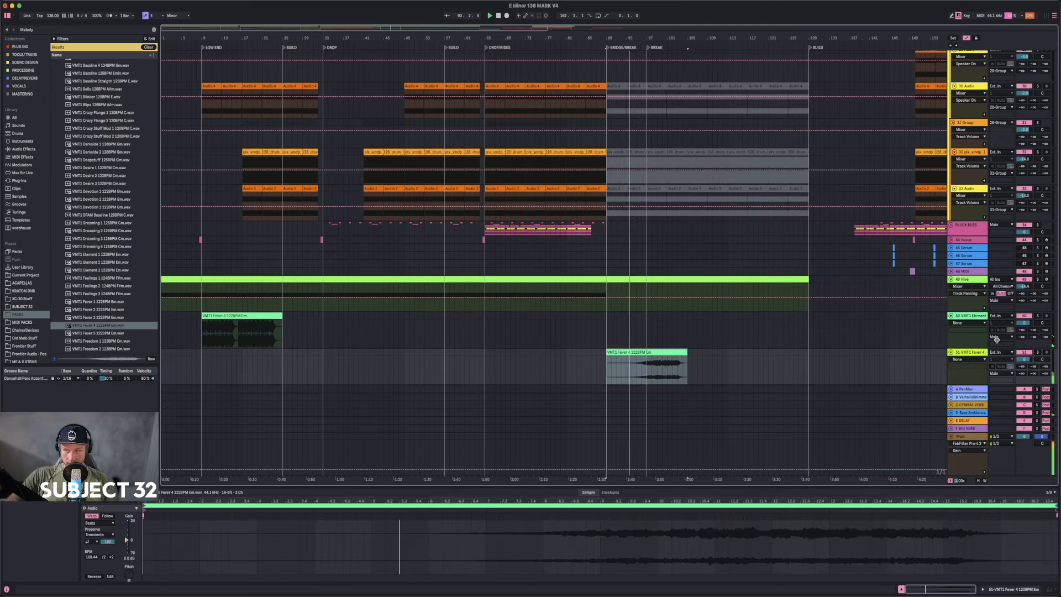
- Set the 1.1.1 point of the Fever 3 clip at LOW END to its first transient and play it
{"action": "left_click", "coordinate": [203, 332]}
{"action": "left_click", "coordinate": [150, 513]}
{"action": "left_click_drag", "start_coordinate": [149, 501], "coordinate": [150, 553]}
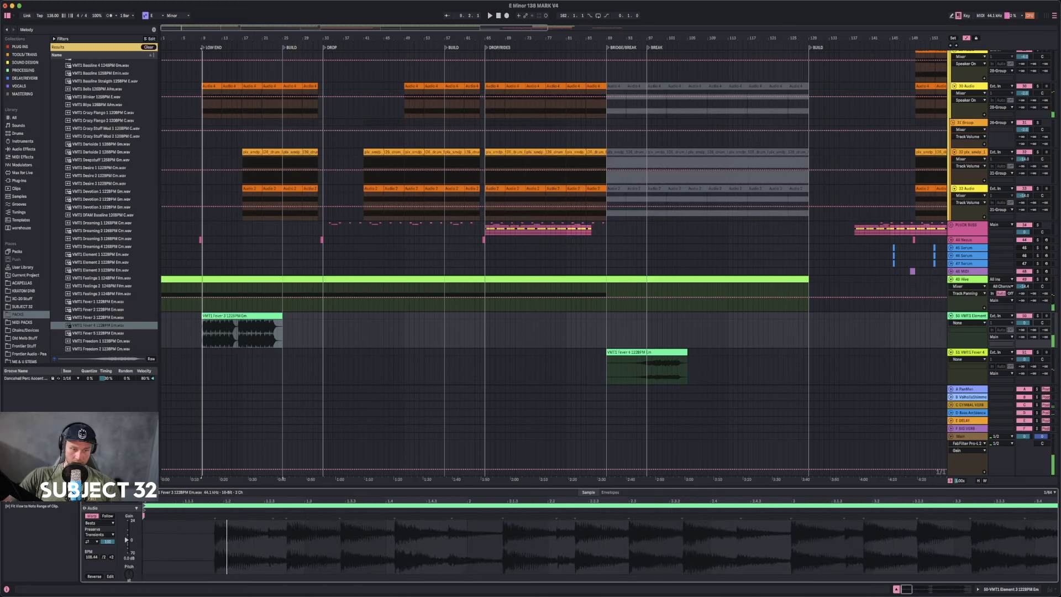
{"action": "right_click", "coordinate": [216, 517]}
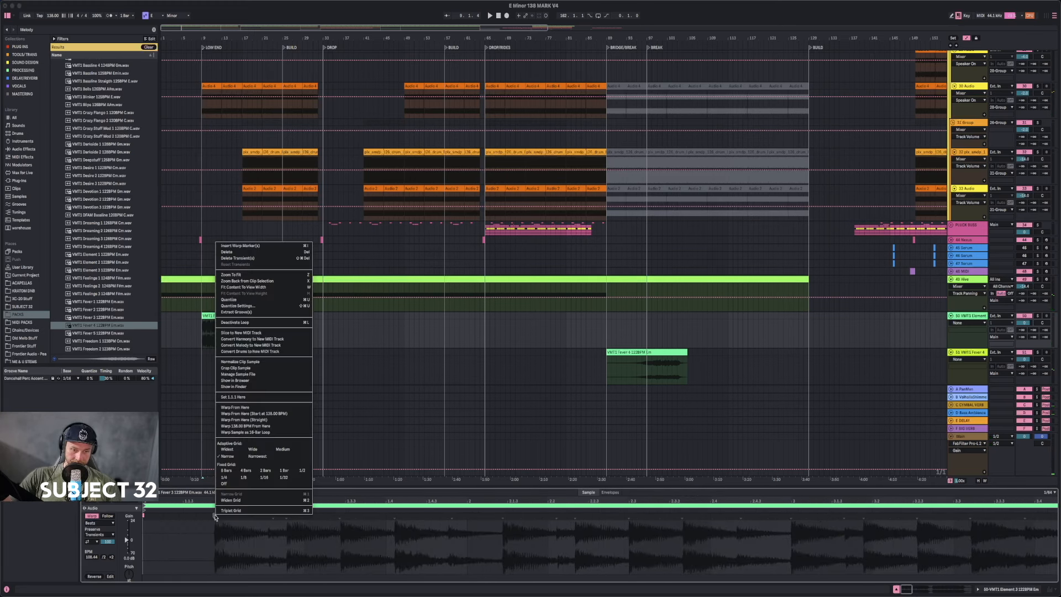
{"action": "left_click", "coordinate": [229, 397]}
{"action": "key", "text": "space"}
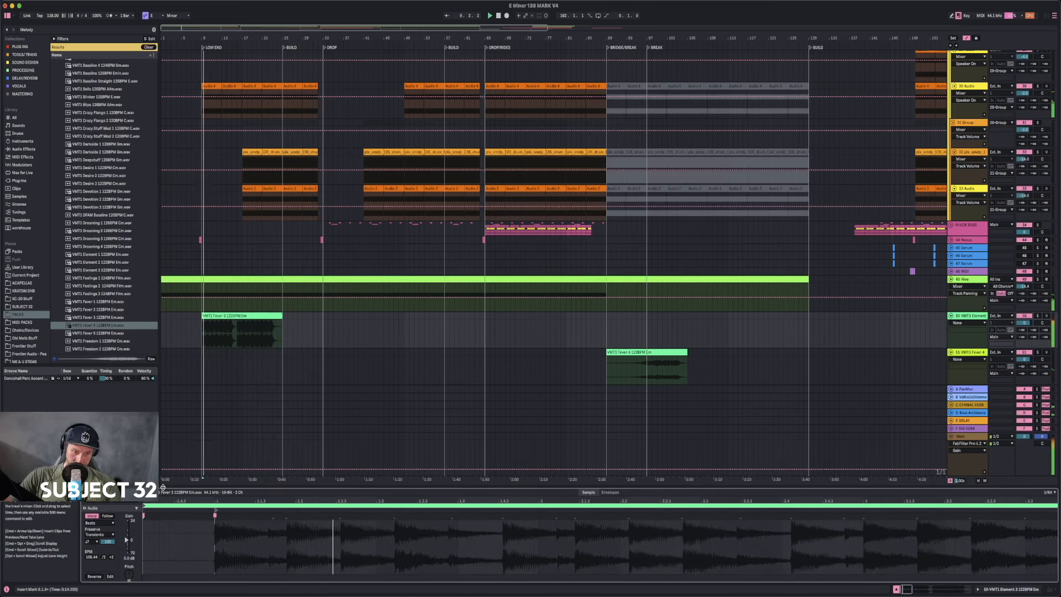
- Set the Fever 3 clip's tempo to 122 BPM, reset 1.1.1 at the first transient, and check the timing in playback
{"action": "left_click", "coordinate": [90, 557]}
{"action": "type", "text": "122"}
{"action": "key", "text": "Return"}
{"action": "key", "text": "space"}
{"action": "key", "text": "space"}
{"action": "key", "text": "space"}
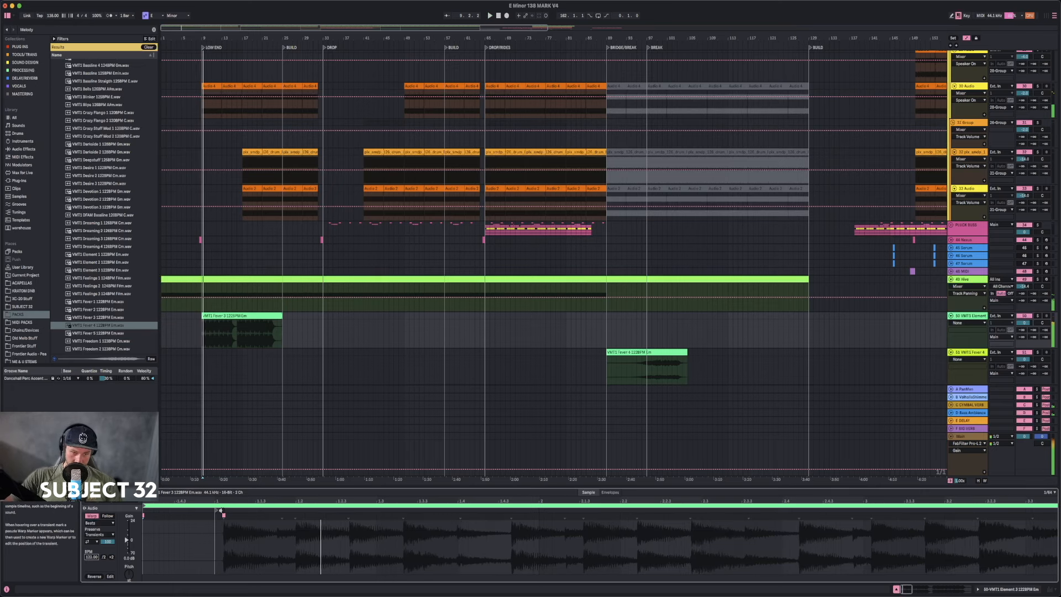
{"action": "right_click", "coordinate": [224, 516]}
{"action": "left_click", "coordinate": [250, 398]}
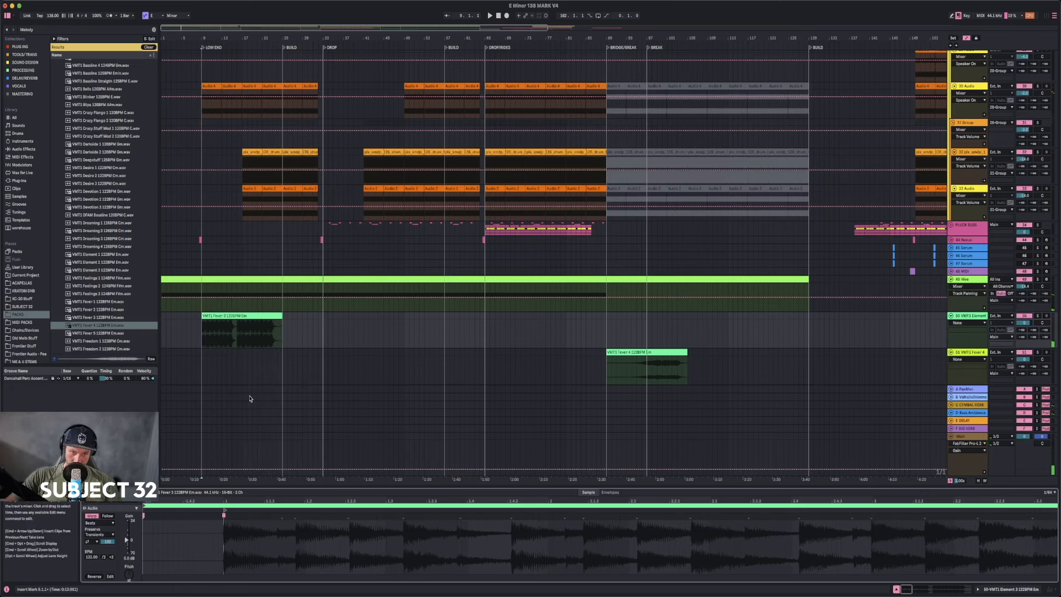
{"action": "left_click", "coordinate": [261, 523]}
{"action": "key", "text": "space"}
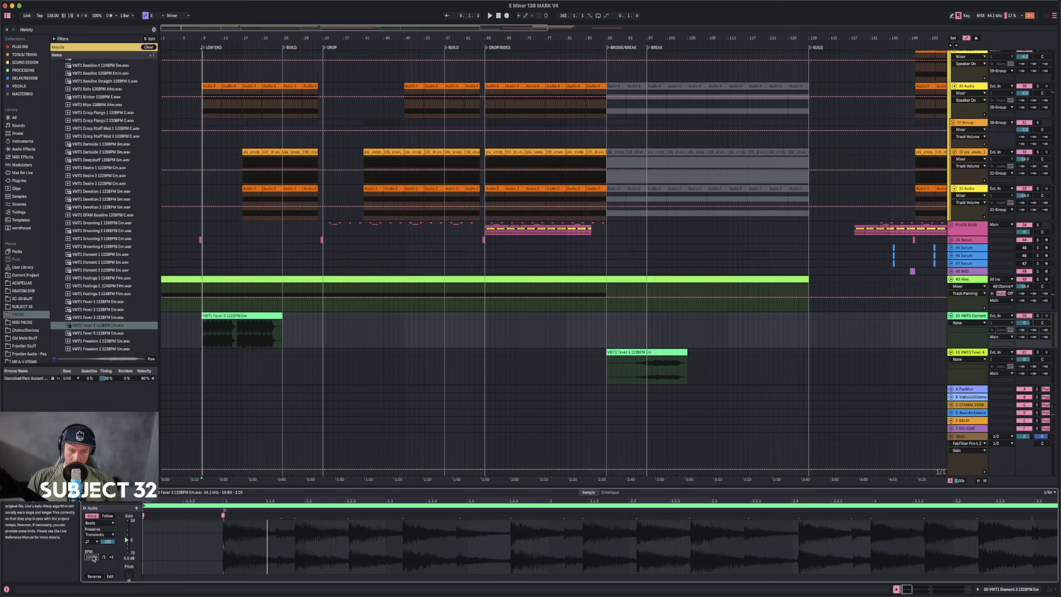
- Delete the warped Fever 3 clip at LOW END and replace it with a fresh VMT1 Fever 3 loop at the same marker
{"action": "left_click", "coordinate": [226, 315]}
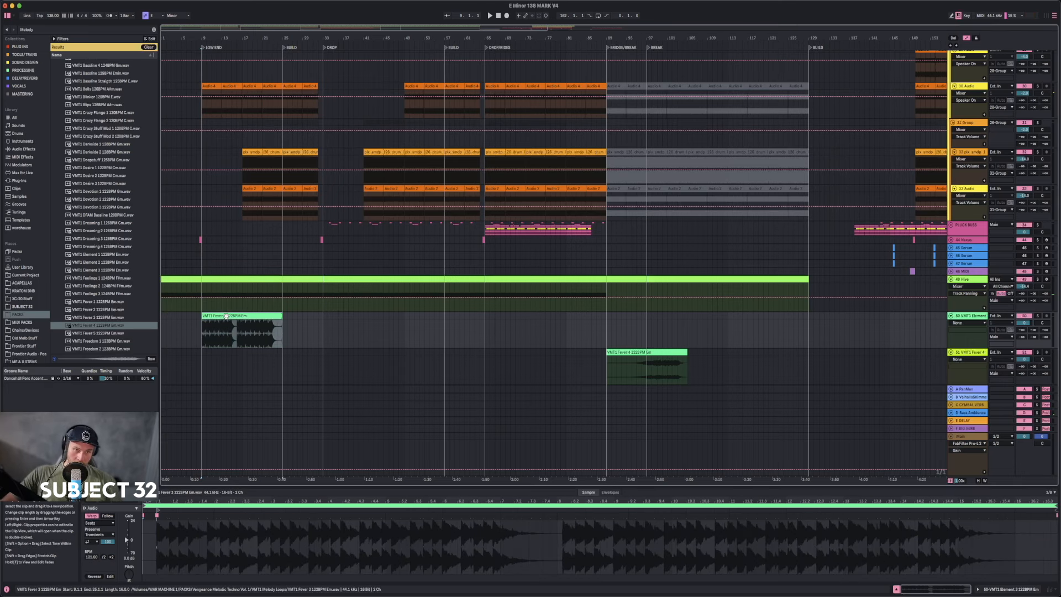
{"action": "key", "text": "Delete"}
{"action": "left_click", "coordinate": [92, 318]}
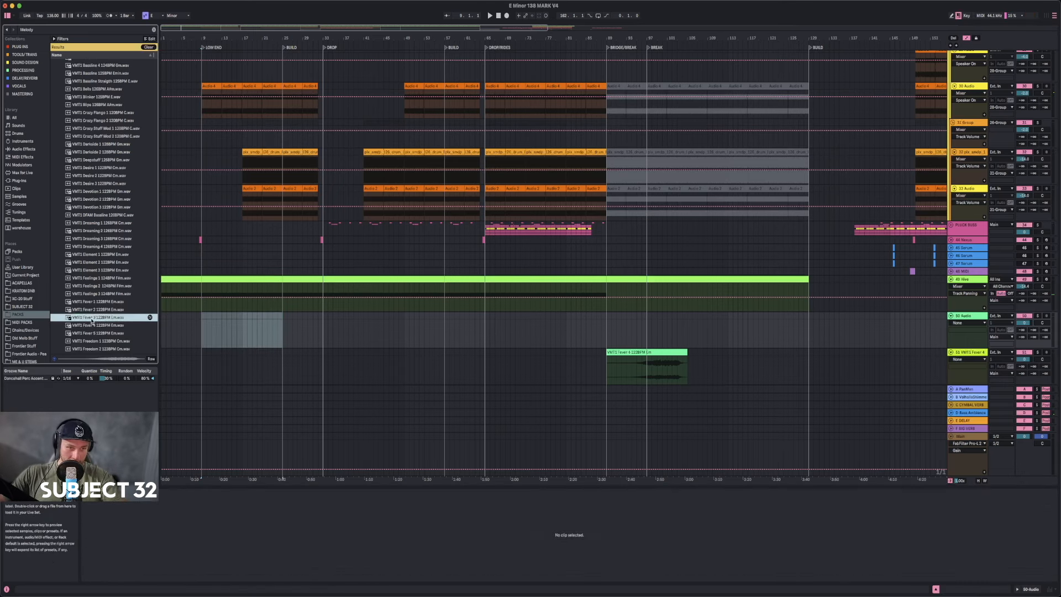
{"action": "left_click_drag", "start_coordinate": [118, 324], "coordinate": [202, 331]}
{"action": "key", "text": "space"}
{"action": "left_click_drag", "start_coordinate": [204, 39], "coordinate": [238, 297]}
- Move the Fever 3 clip from LOW END so that it starts at the DROP/RIDES marker
{"action": "left_click_drag", "start_coordinate": [375, 35], "coordinate": [196, 11]}
{"action": "left_click_drag", "start_coordinate": [203, 316], "coordinate": [376, 317]}
{"action": "left_click", "coordinate": [353, 312]}
{"action": "left_click_drag", "start_coordinate": [359, 36], "coordinate": [361, 92]}
{"action": "key", "text": "space"}
{"action": "left_click_drag", "start_coordinate": [433, 317], "coordinate": [399, 313]}
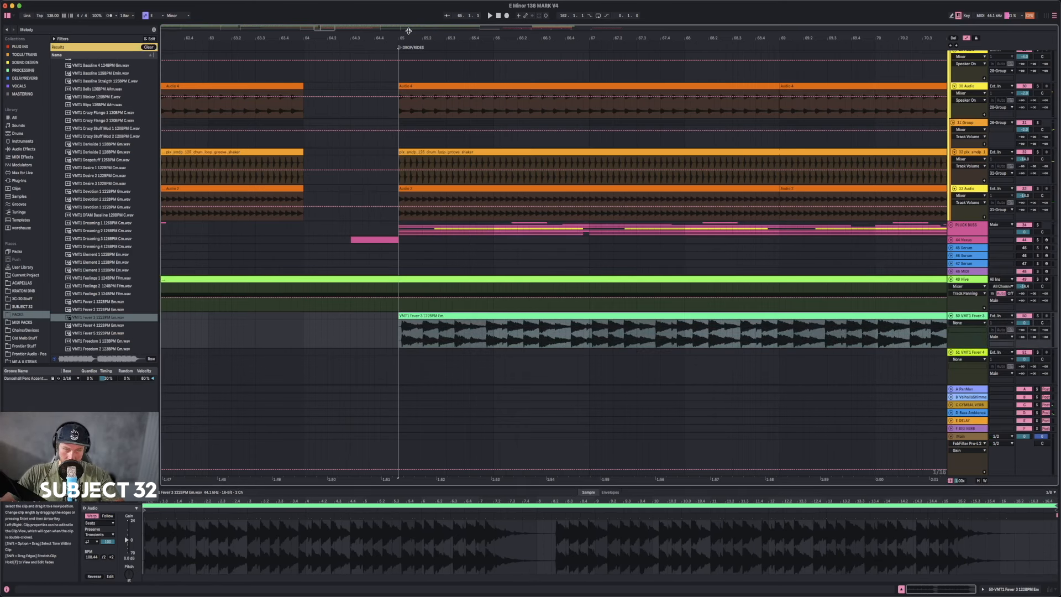
- Set the Fever 3 clip's 1.1.1 point at its first transient, align its start with the DROP/RIDES marker, and play it
{"action": "left_click_drag", "start_coordinate": [408, 37], "coordinate": [407, 86]}
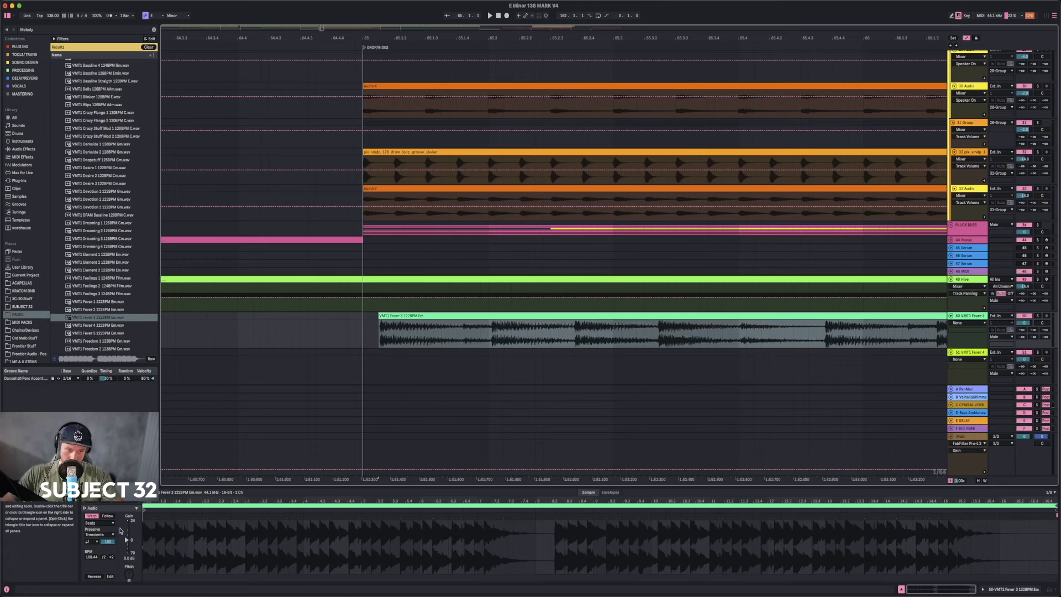
{"action": "left_click_drag", "start_coordinate": [146, 500], "coordinate": [212, 498]}
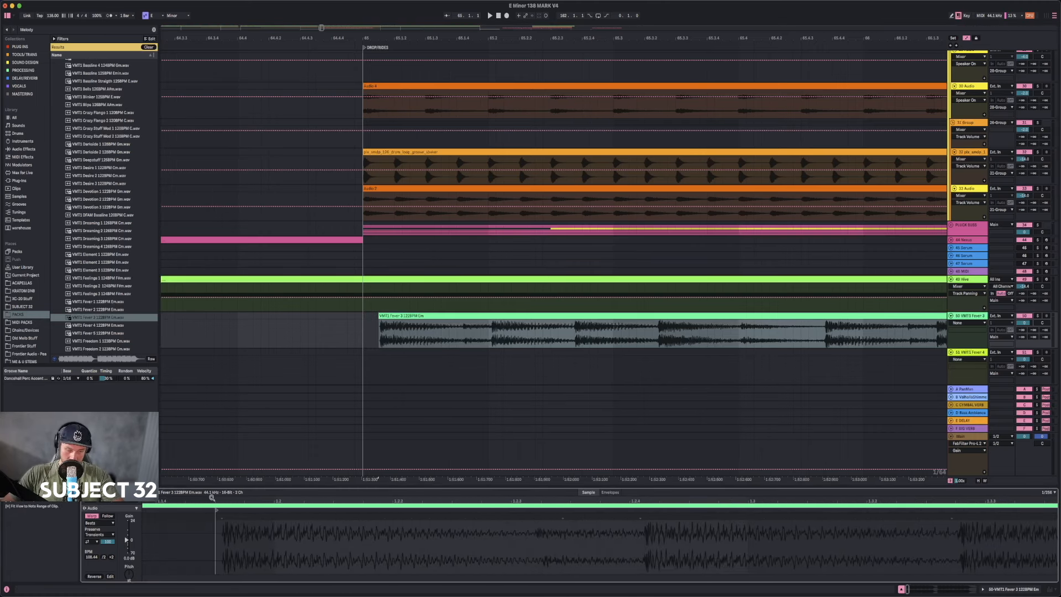
{"action": "right_click", "coordinate": [222, 517]}
{"action": "left_click", "coordinate": [247, 400]}
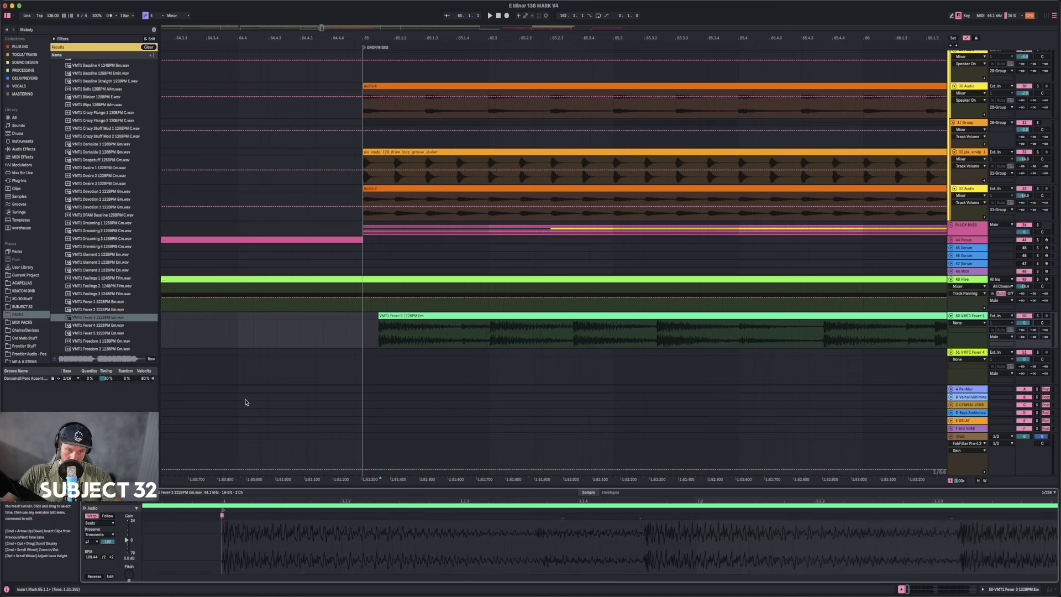
{"action": "key", "text": "space"}
{"action": "key", "text": "space"}
{"action": "left_click_drag", "start_coordinate": [379, 315], "coordinate": [372, 316]}
{"action": "key", "text": "space"}
{"action": "key", "text": "space"}
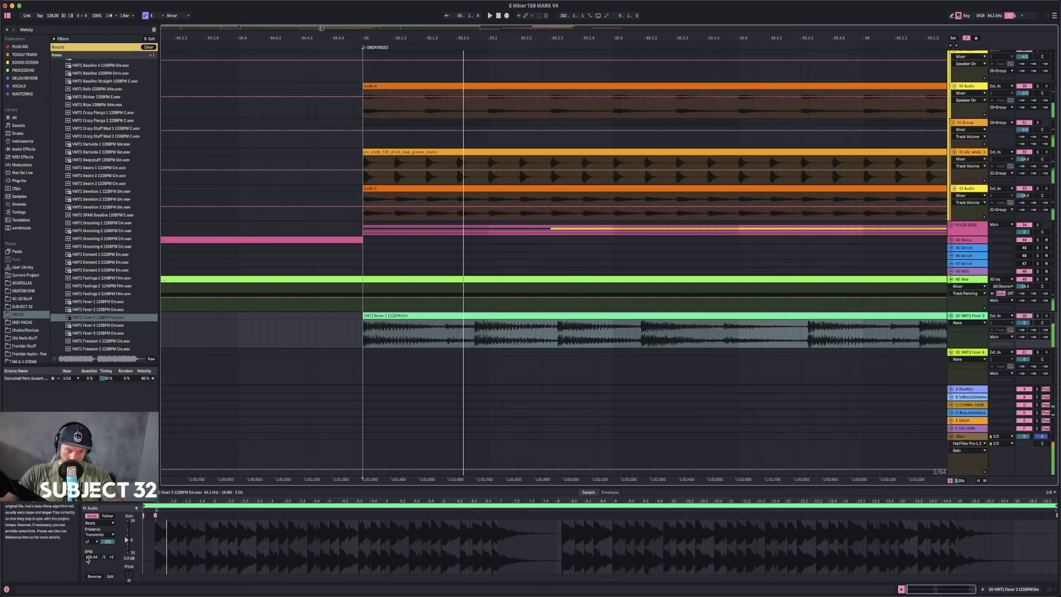
{"action": "mouse_move", "coordinate": [92, 557]}
{"action": "left_mouse_down"}
{"action": "mouse_move", "coordinate": [91, 177]}
{"action": "mouse_move", "coordinate": [91, 385]}
{"action": "left_mouse_up"}
{"action": "key", "text": "super+z"}
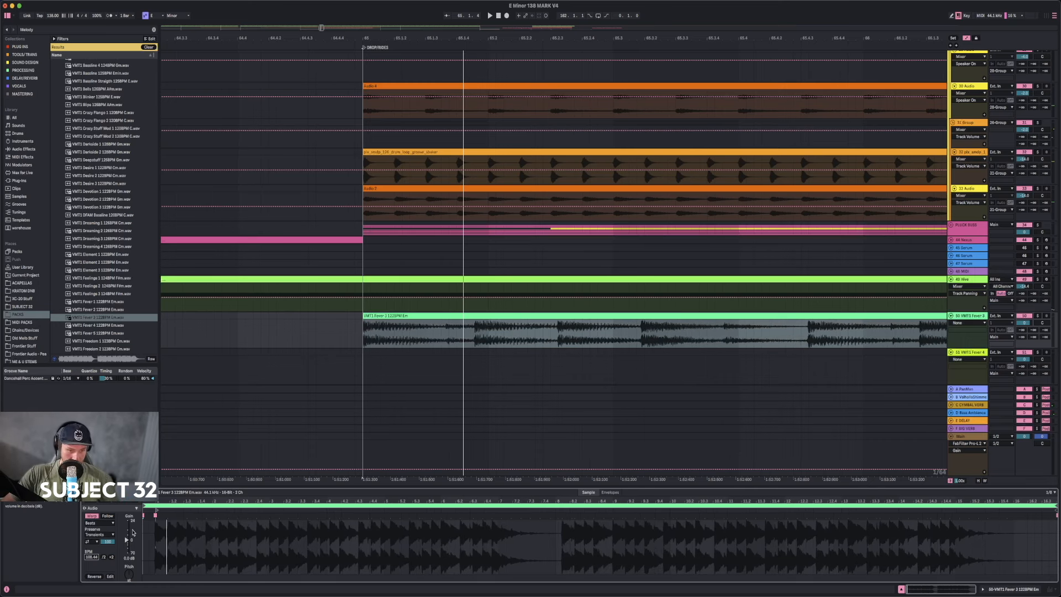
{"action": "left_click_drag", "start_coordinate": [368, 315], "coordinate": [383, 315]}
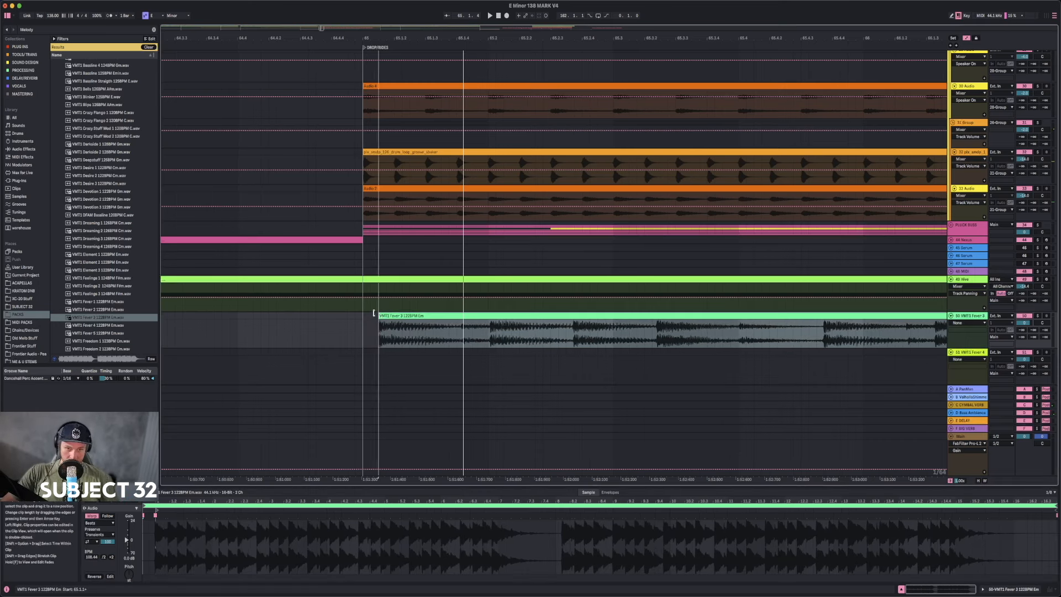
{"action": "left_click_drag", "start_coordinate": [384, 316], "coordinate": [372, 323]}
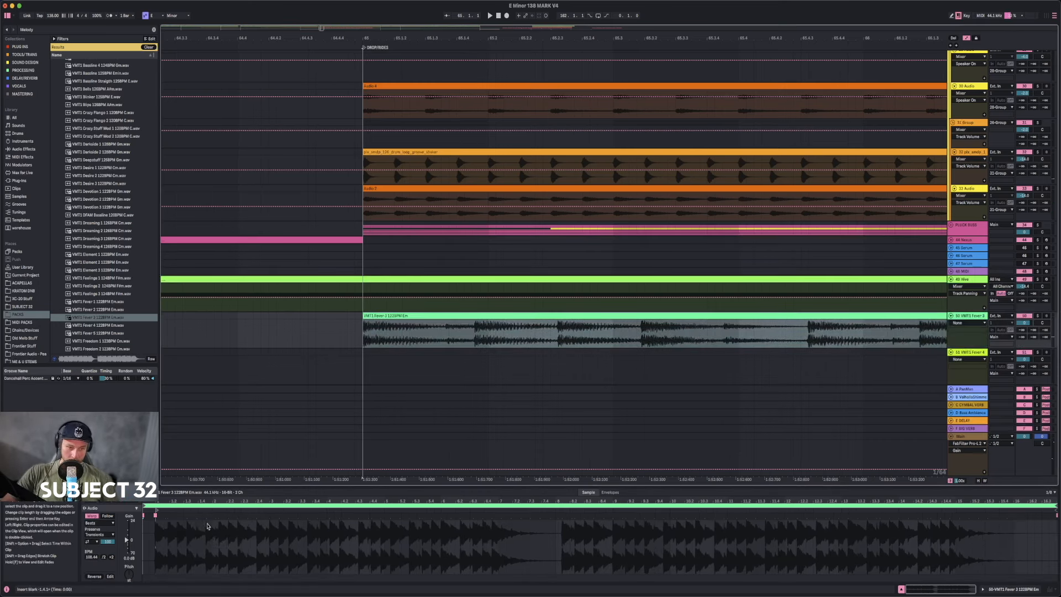
- Re-enable warping on the Fever 3 clip with the current timing kept, and set its tempo to 122 BPM
{"action": "left_click", "coordinate": [92, 515]}
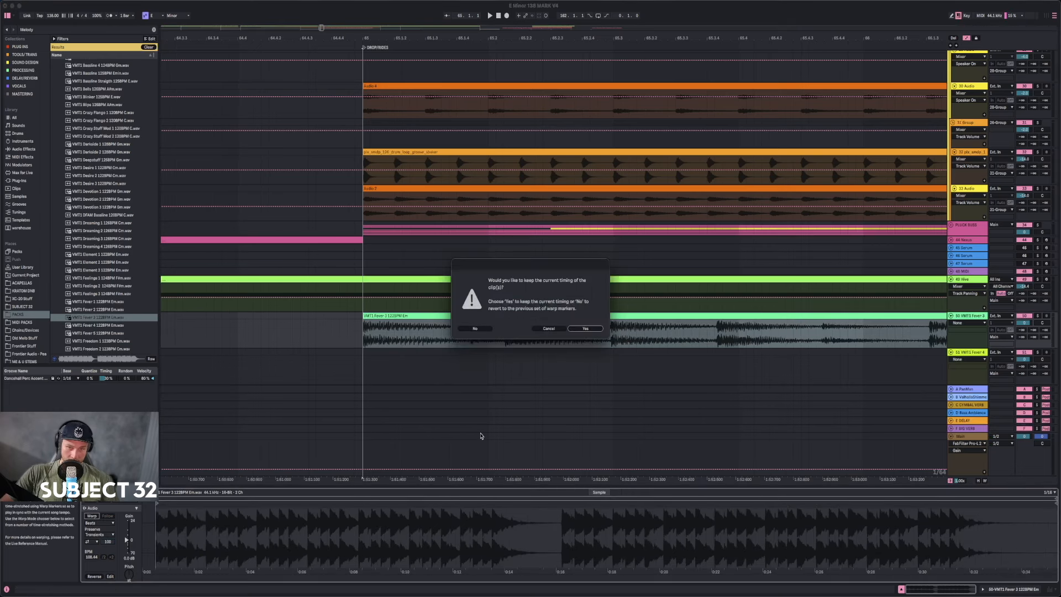
{"action": "left_click", "coordinate": [576, 330]}
{"action": "left_click_drag", "start_coordinate": [158, 504], "coordinate": [155, 515]}
{"action": "left_click_drag", "start_coordinate": [92, 557], "coordinate": [92, 565]}
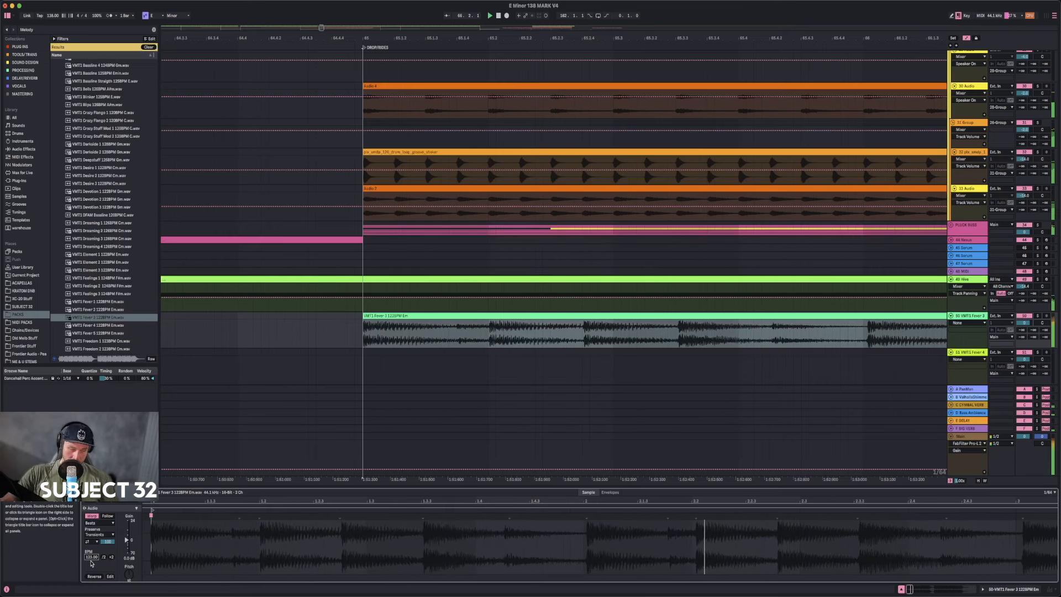
{"action": "key", "text": "Down"}
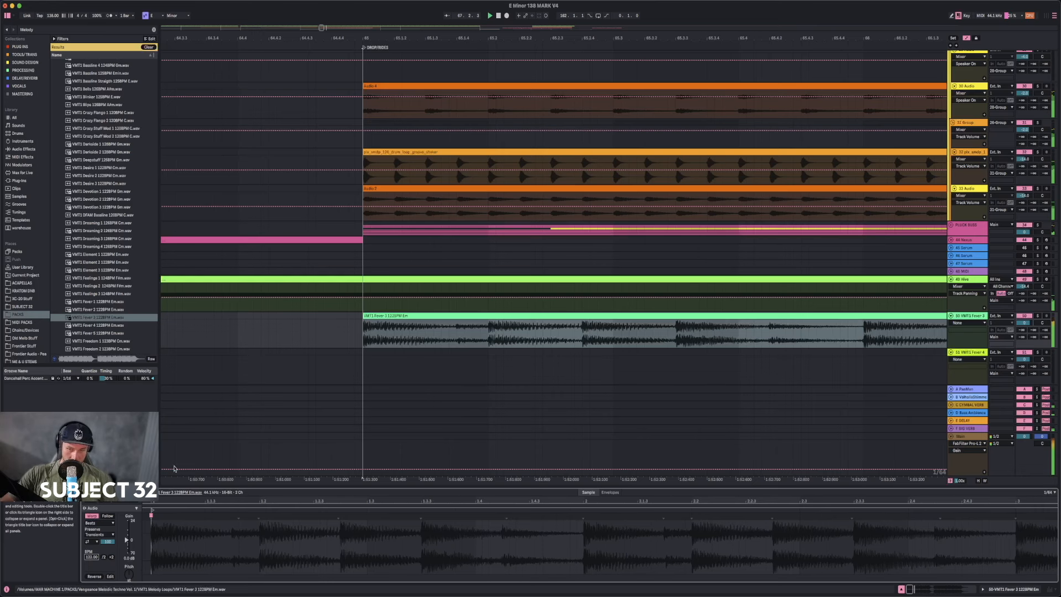
{"action": "key", "text": "space"}
{"action": "key", "text": "space"}
- Separate the Fever 3 clip's first bar from the rest, move the remainder to bar 67, and play from bar 61
{"action": "left_click_drag", "start_coordinate": [357, 39], "coordinate": [358, 11]}
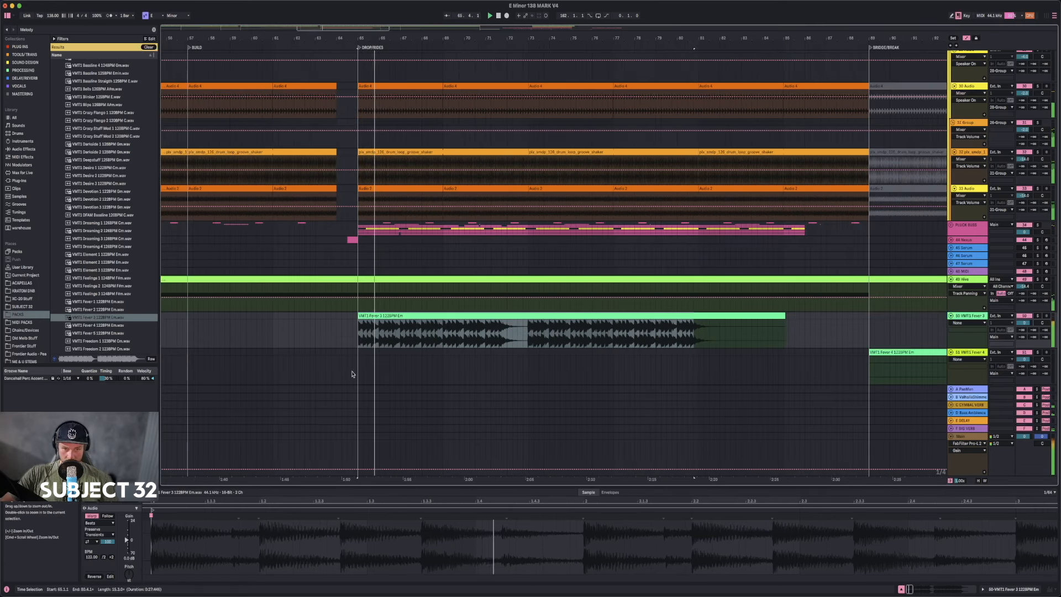
{"action": "left_click_drag", "start_coordinate": [379, 338], "coordinate": [787, 320]}
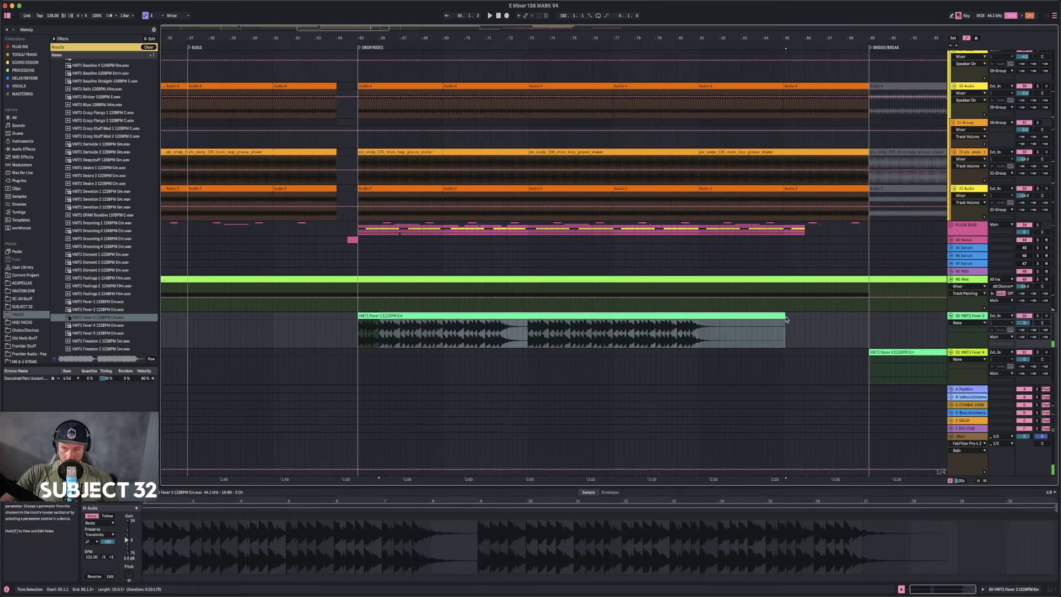
{"action": "left_click_drag", "start_coordinate": [390, 318], "coordinate": [410, 324]}
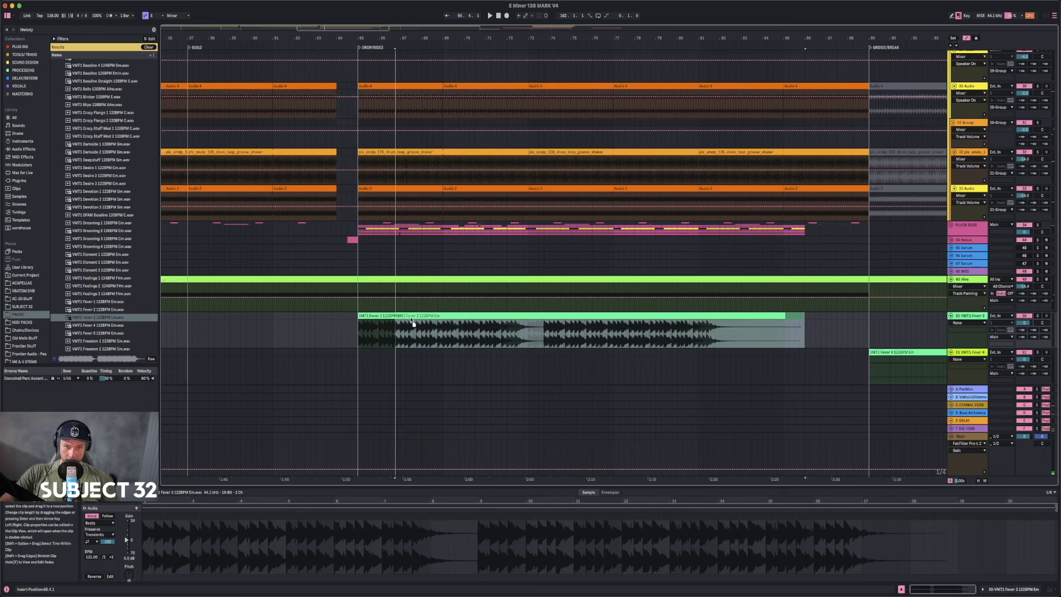
{"action": "left_click", "coordinate": [273, 339]}
{"action": "key", "text": "space"}
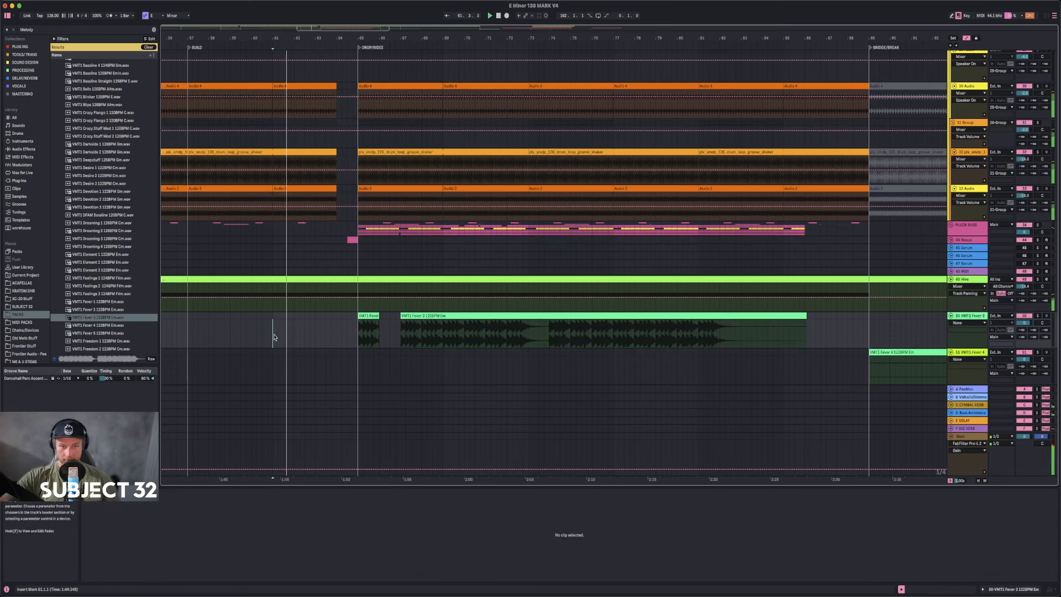
- Move the one-bar Fever 3 piece to bar 66 and the remainder to bar 68, and play the drop
{"action": "left_click", "coordinate": [336, 331]}
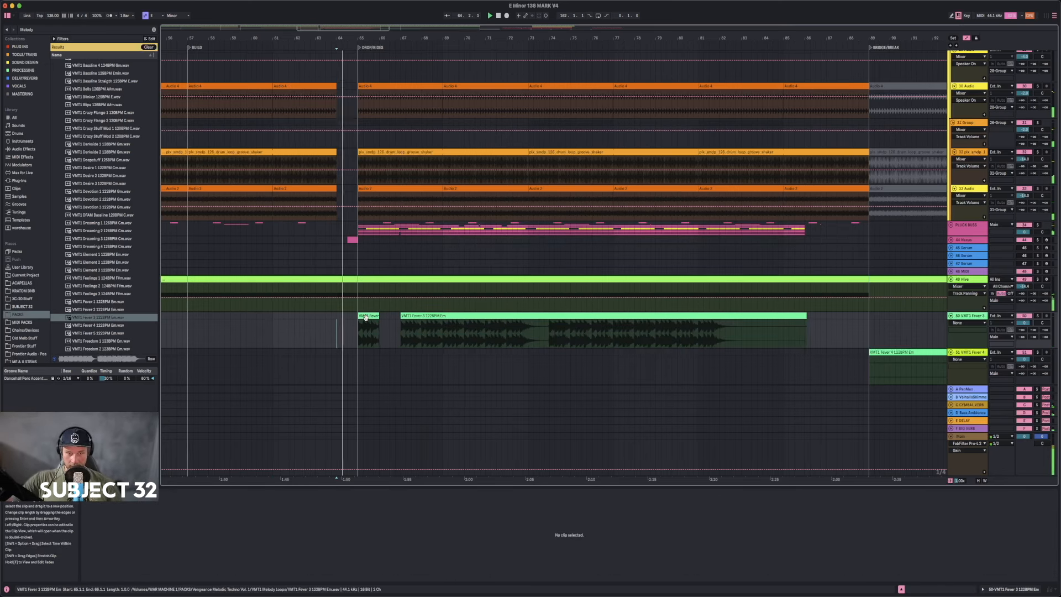
{"action": "left_click_drag", "start_coordinate": [366, 318], "coordinate": [432, 318]}
{"action": "left_click", "coordinate": [358, 332]}
{"action": "key", "text": "space"}
{"action": "key", "text": "space"}
{"action": "key", "text": "space"}
{"action": "left_click", "coordinate": [410, 317]}
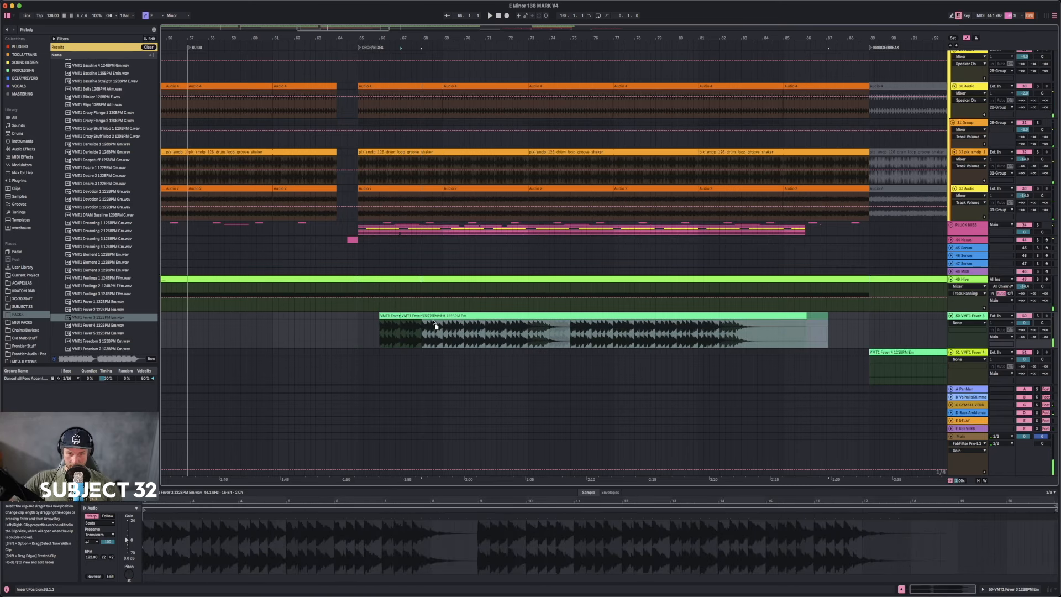
{"action": "left_click", "coordinate": [356, 318]}
{"action": "key", "text": "space"}
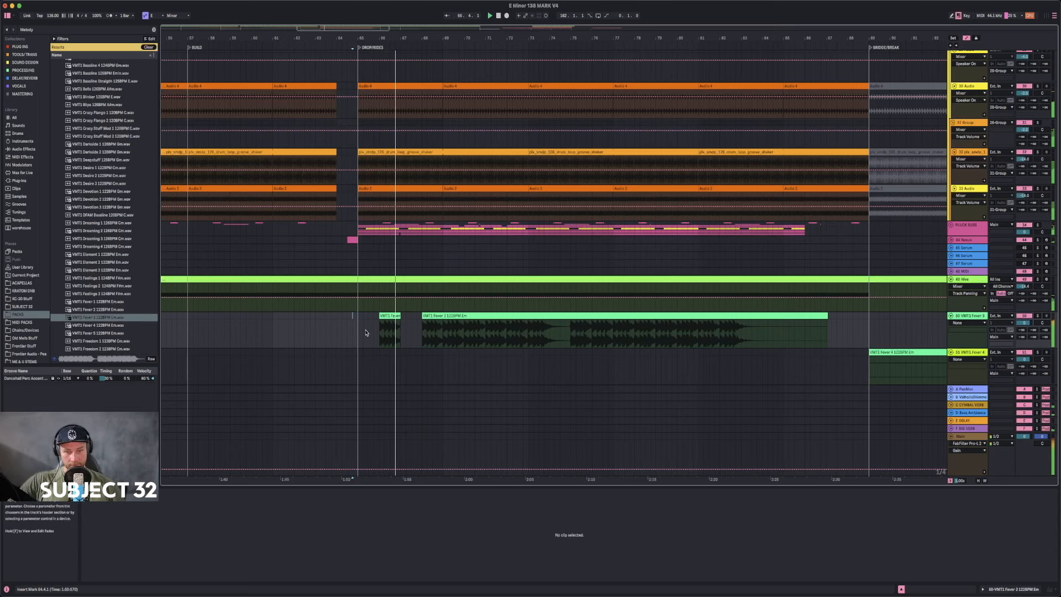
- Split off one-bar Fever 3 pieces at bars 68 and 70, moving the remainder along to bar 72 with one-bar gaps
{"action": "left_click_drag", "start_coordinate": [442, 336], "coordinate": [572, 318]}
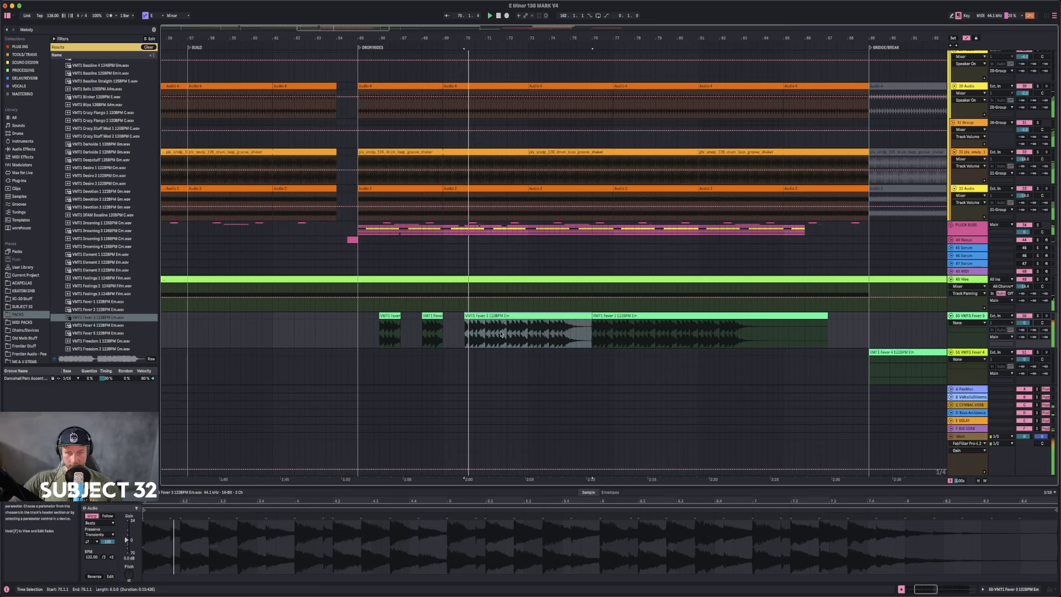
{"action": "left_click_drag", "start_coordinate": [486, 330], "coordinate": [624, 319]}
{"action": "left_click_drag", "start_coordinate": [551, 316], "coordinate": [572, 319]}
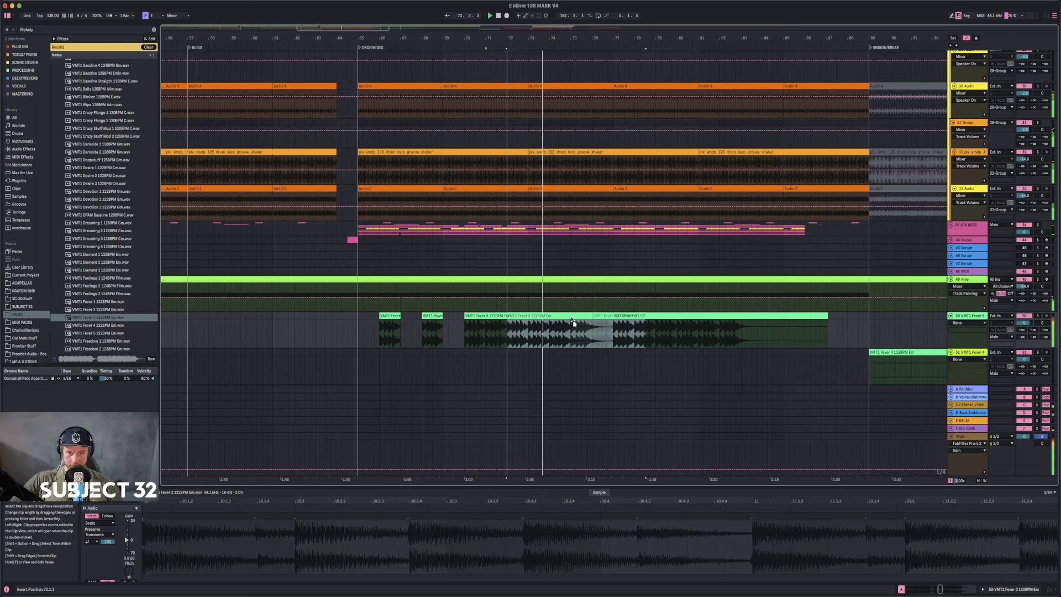
{"action": "left_click_drag", "start_coordinate": [573, 319], "coordinate": [570, 317]}
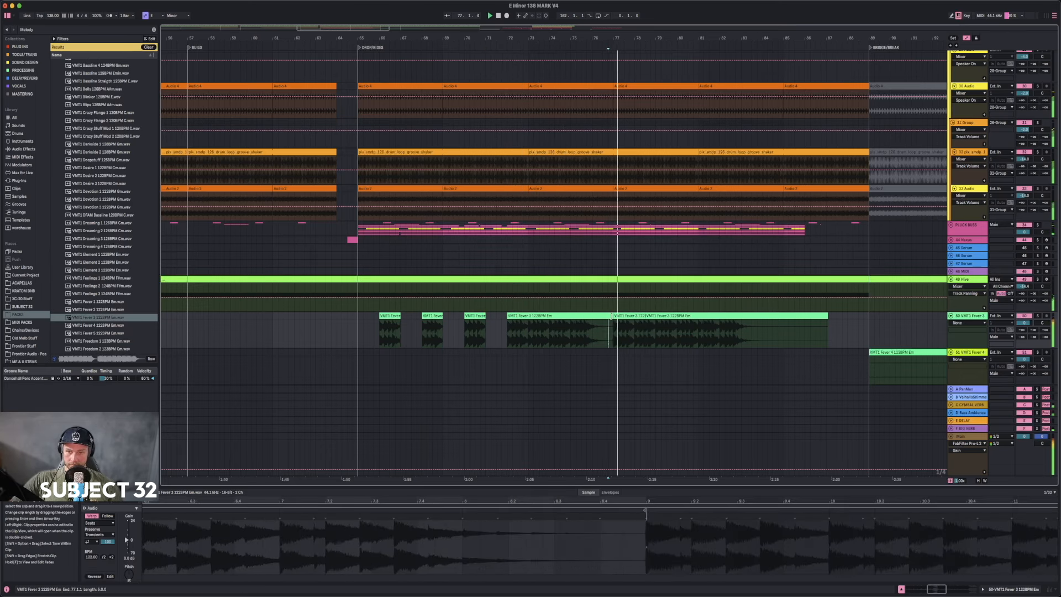
- Delete the short leftover and the long remaining Fever 3 clip from bar 72 onward
{"action": "left_click_drag", "start_coordinate": [612, 316], "coordinate": [832, 315]}
{"action": "left_click", "coordinate": [824, 317]}
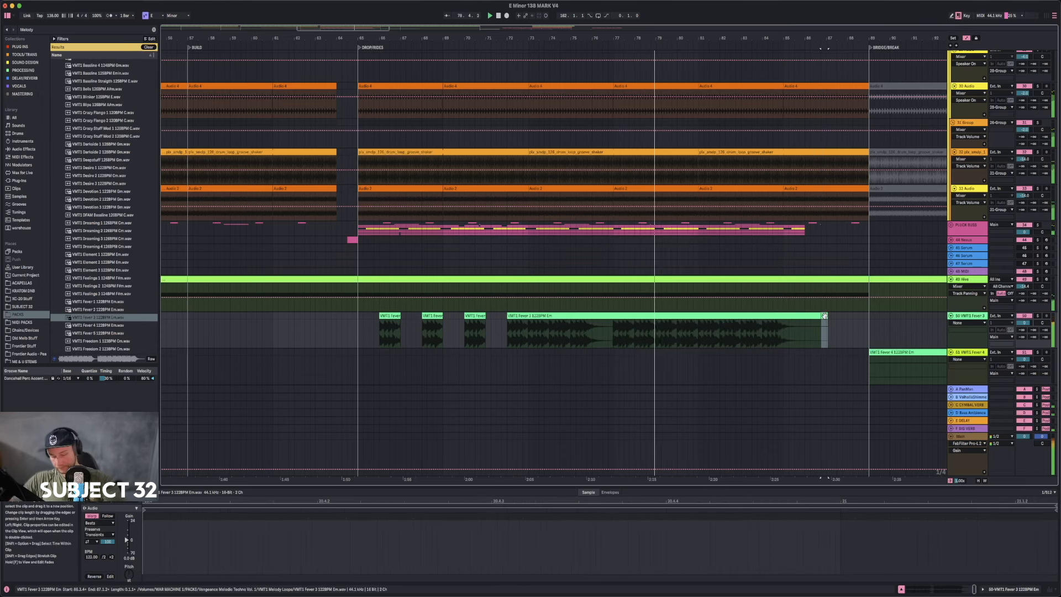
{"action": "key", "text": "Delete"}
{"action": "left_click", "coordinate": [538, 316]}
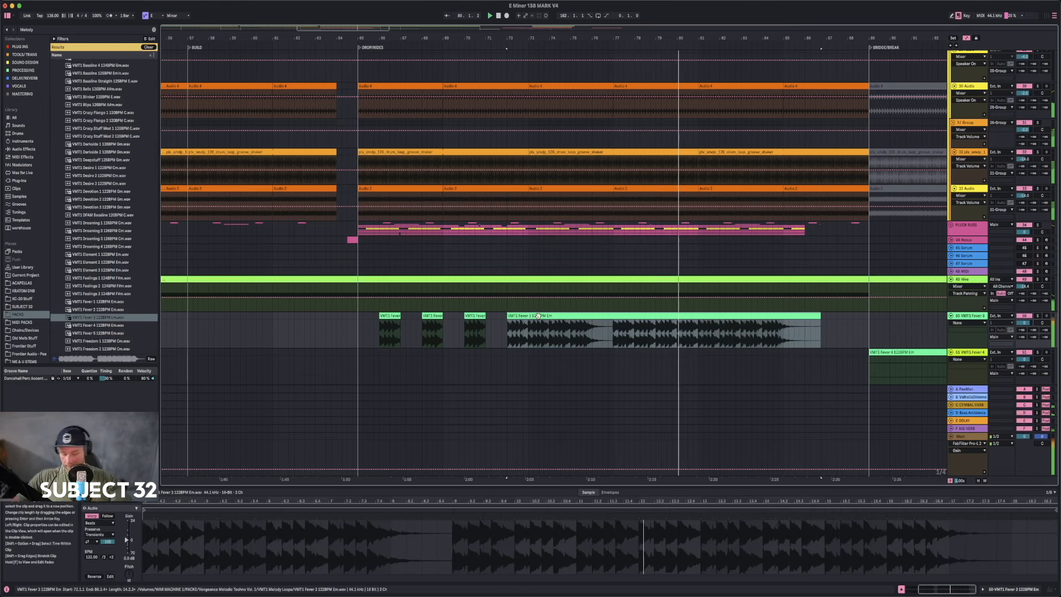
{"action": "key", "text": "Delete"}
- Copy a one-bar Fever 3 piece to bar 72 as the fourth repeat and play the transition into the drop
{"action": "left_click", "coordinate": [341, 322]}
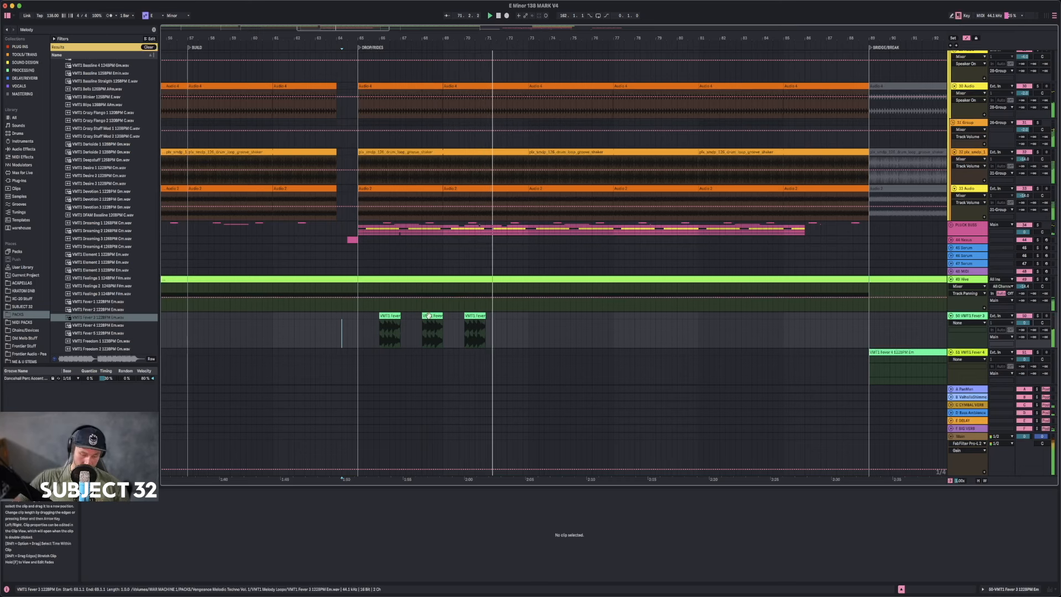
{"action": "left_click_drag", "start_coordinate": [473, 326], "coordinate": [517, 326]}
{"action": "left_click_drag", "start_coordinate": [359, 323], "coordinate": [530, 322]}
{"action": "key", "text": "space"}
{"action": "left_click_drag", "start_coordinate": [360, 37], "coordinate": [429, 13]}
{"action": "left_click", "coordinate": [394, 322]}
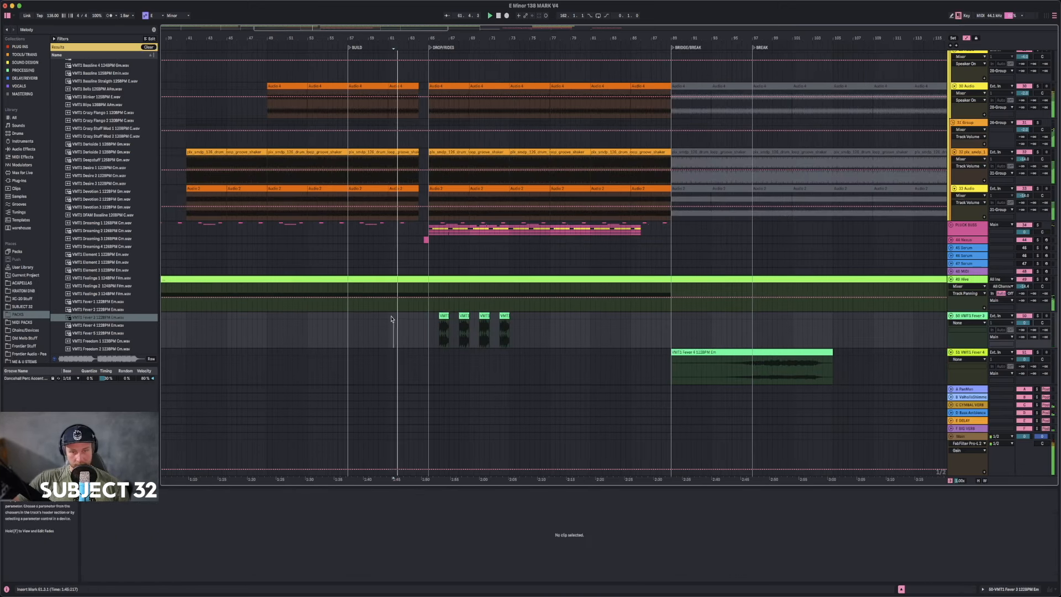
- Play the start of the drop repeatedly to check the first Fever 3 piece's timing
{"action": "left_click_drag", "start_coordinate": [429, 39], "coordinate": [445, 76]}
{"action": "left_click", "coordinate": [517, 338]}
{"action": "key", "text": "space"}
{"action": "key", "text": "space"}
{"action": "key", "text": "space"}
{"action": "key", "text": "space"}
{"action": "key", "text": "space"}
- Cut the first Fever 3 piece off at 66.2.3, make it start at 65.4.1, and play it from DROP/RIDES
{"action": "left_click", "coordinate": [502, 341]}
{"action": "key", "text": "space"}
{"action": "key", "text": "space"}
{"action": "key", "text": "space"}
{"action": "key", "text": "space"}
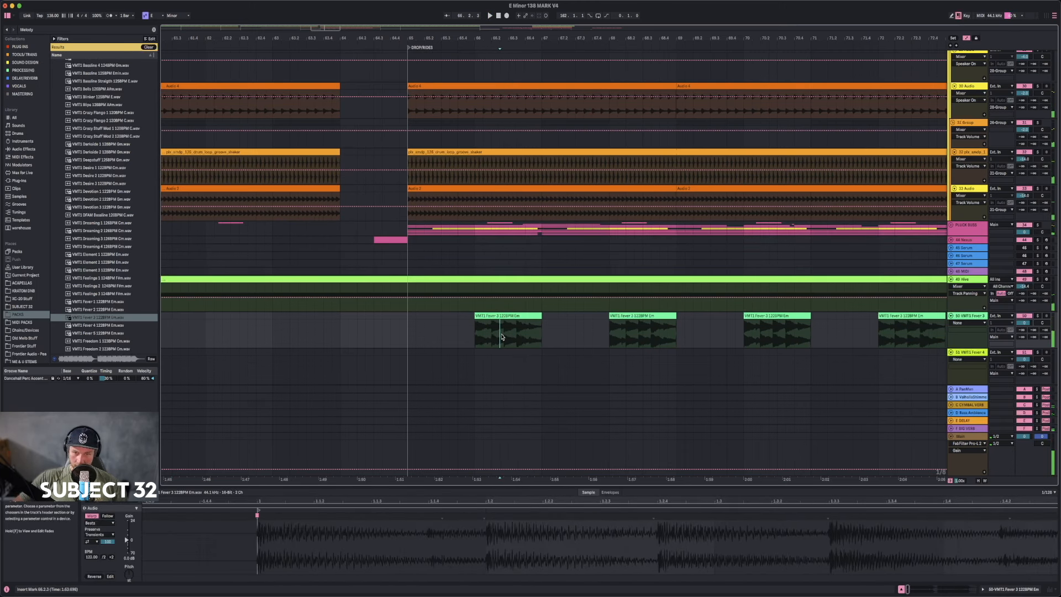
{"action": "mouse_move", "coordinate": [475, 318]}
{"action": "left_mouse_down"}
{"action": "mouse_move", "coordinate": [501, 318]}
{"action": "mouse_move", "coordinate": [427, 320]}
{"action": "mouse_move", "coordinate": [466, 313]}
{"action": "left_mouse_up"}
{"action": "left_click", "coordinate": [407, 317]}
{"action": "key", "text": "space"}
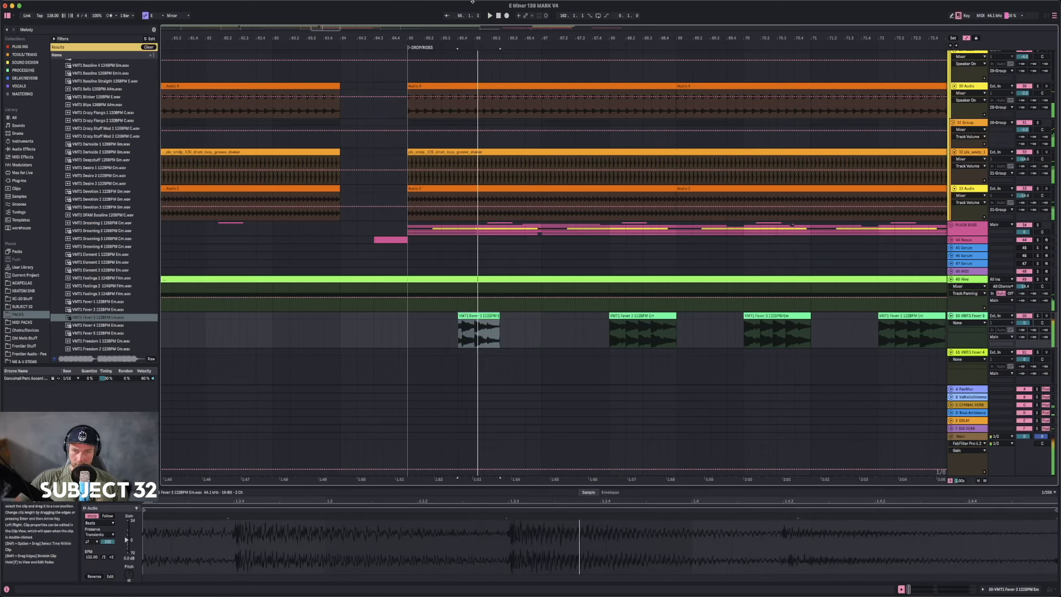
- Trim the first Fever 3 piece to a length of 0.2.1 starting at 65.4.1, and play it from DROP/RIDES
{"action": "scroll", "coordinate": [475, 327], "scroll_direction": "up", "scroll_amount": 3}
{"action": "left_click", "coordinate": [434, 325]}
{"action": "left_click_drag", "start_coordinate": [454, 316], "coordinate": [446, 316]}
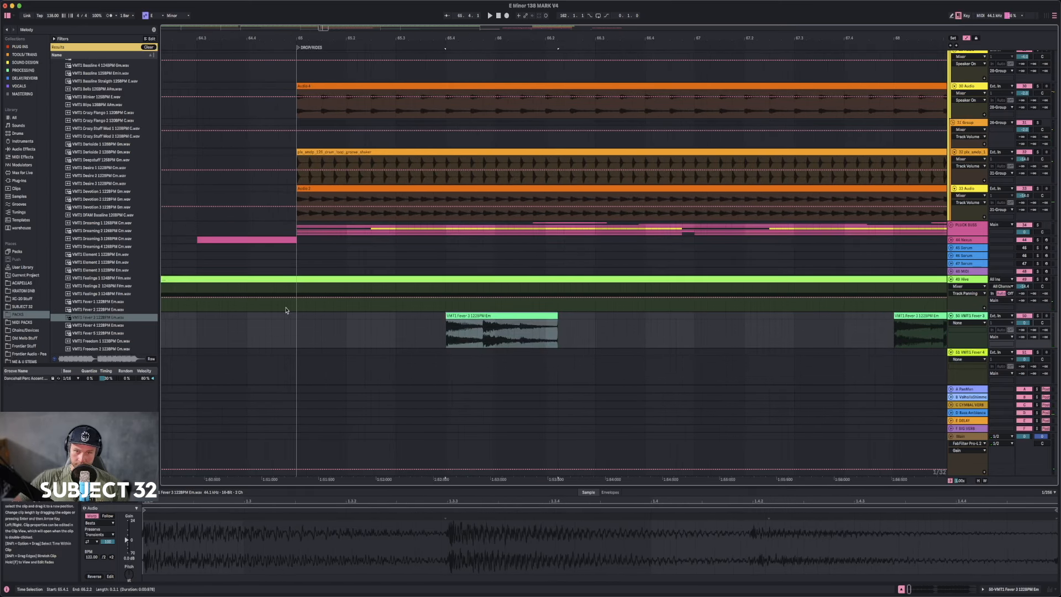
{"action": "left_click", "coordinate": [295, 317]}
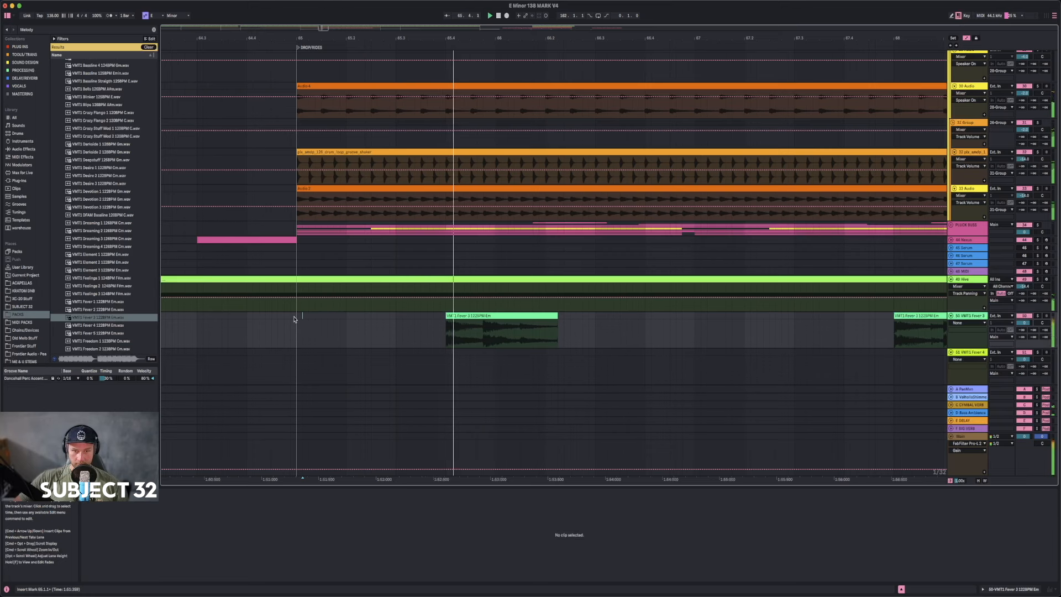
- Shift the first Fever 3 piece to start at 65.4.2 and check it in playback from DROP/RIDES
{"action": "left_click_drag", "start_coordinate": [472, 316], "coordinate": [485, 316]}
{"action": "mouse_move", "coordinate": [570, 316]}
{"action": "left_mouse_down"}
{"action": "mouse_move", "coordinate": [622, 314]}
{"action": "mouse_move", "coordinate": [568, 321]}
{"action": "left_mouse_up"}
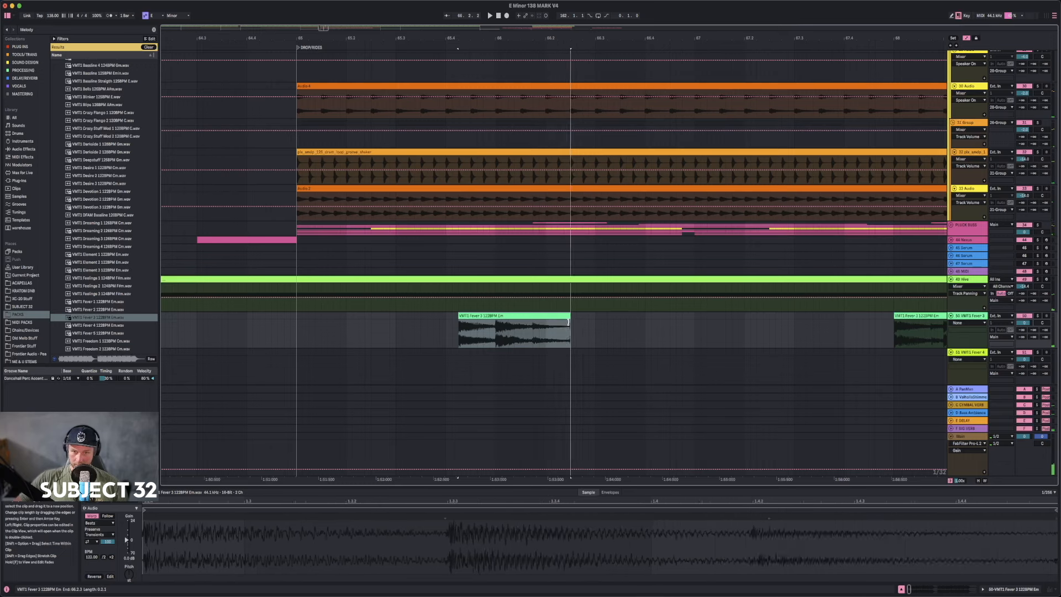
{"action": "left_click", "coordinate": [295, 318]}
{"action": "key", "text": "space"}
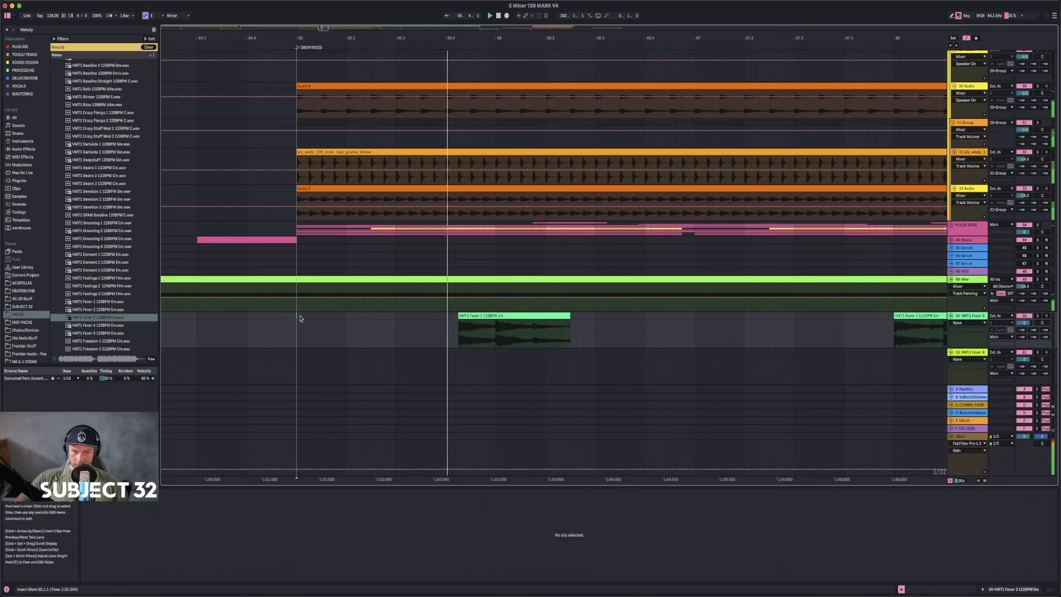
- Shorten the first Fever 3 piece from its end to a length of 0.1.2 and play it
{"action": "left_click_drag", "start_coordinate": [570, 316], "coordinate": [532, 315]}
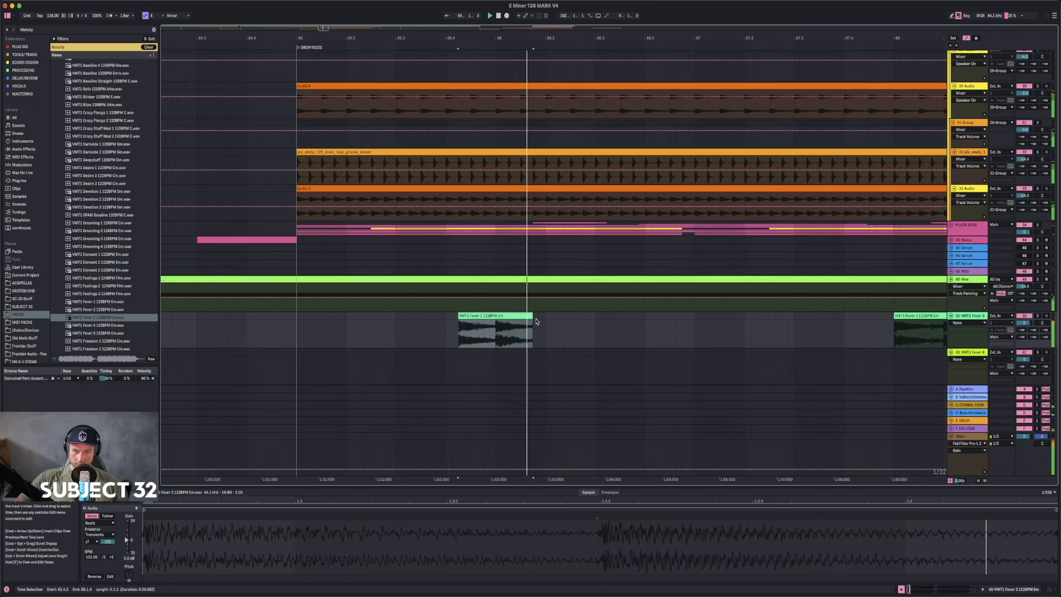
{"action": "key", "text": "space"}
{"action": "key", "text": "space"}
- Try sending the Fever 3 track to the Big Verb return, and reset the send
{"action": "left_click_drag", "start_coordinate": [1045, 337], "coordinate": [1042, 333]}
{"action": "key", "text": "space"}
{"action": "double_click", "coordinate": [1044, 337]}
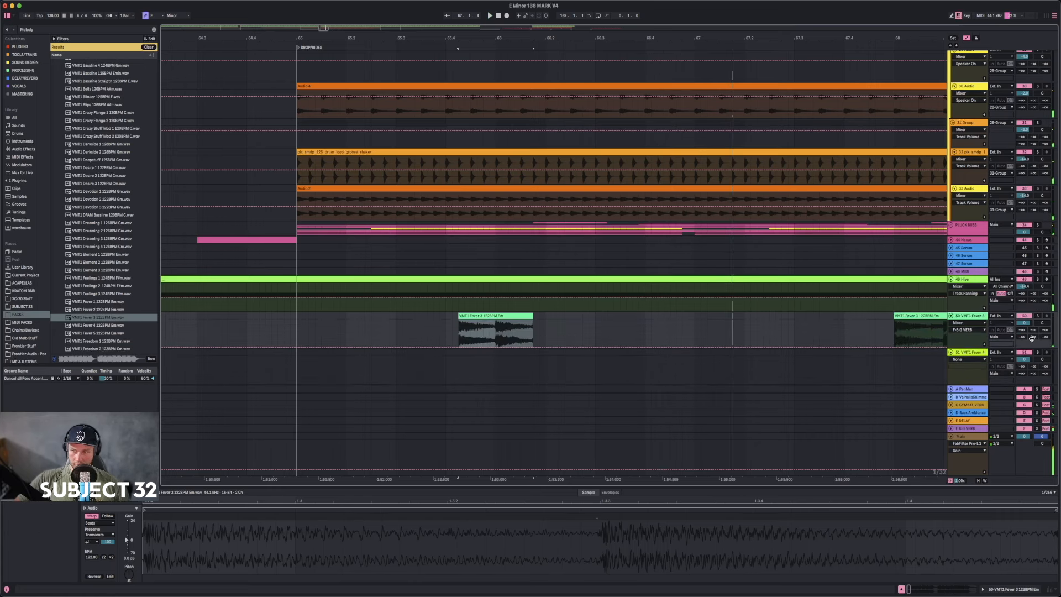
- Try the Delay and Bass Ambience sends on the Fever 3 track, return them to -inf dB, and replay the piece
{"action": "left_click", "coordinate": [1032, 337]}
{"action": "key", "text": "space"}
{"action": "key", "text": "space"}
{"action": "key", "text": "space"}
{"action": "key", "text": "space"}
{"action": "left_click", "coordinate": [1021, 337]}
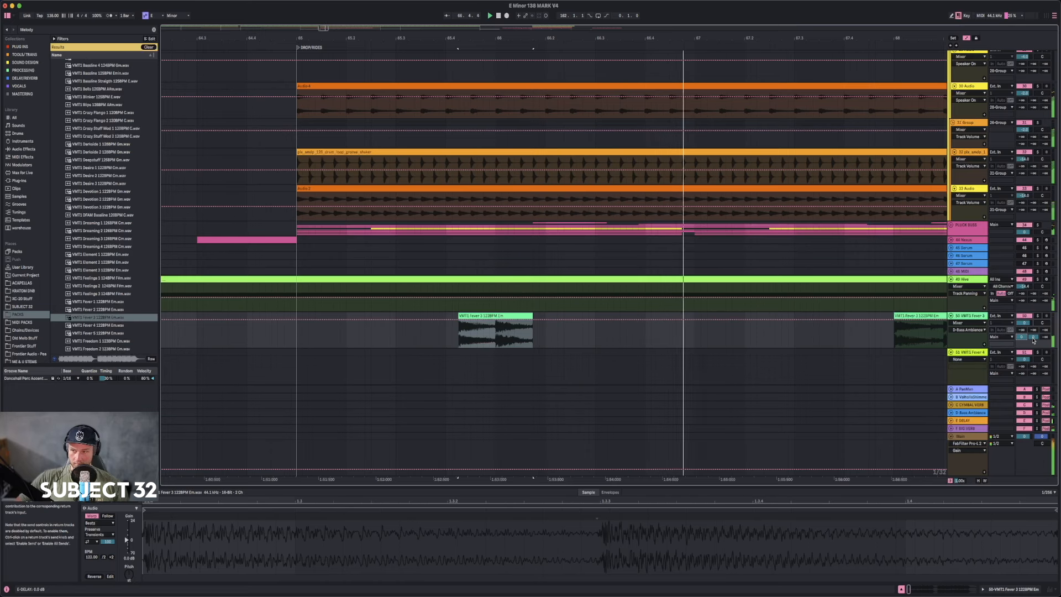
{"action": "left_click_drag", "start_coordinate": [1033, 337], "coordinate": [1022, 387]}
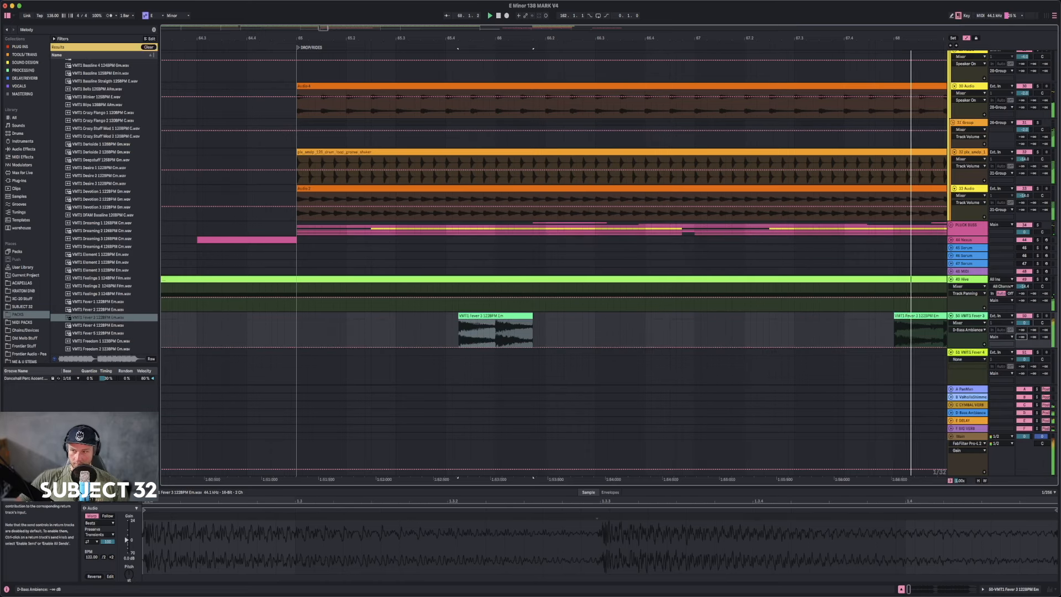
{"action": "key", "text": "space"}
{"action": "key", "text": "space"}
{"action": "key", "text": "space"}
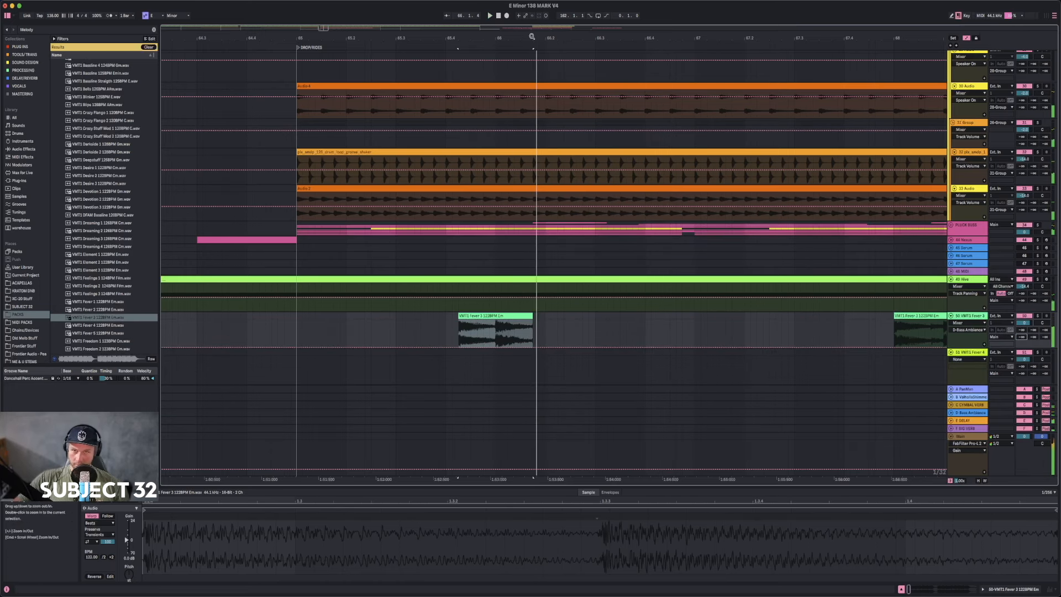
- Delete all the chopped Fever 3 pieces from their track after the DROP/RIDES marker
{"action": "left_click_drag", "start_coordinate": [533, 38], "coordinate": [462, 11]}
{"action": "left_click_drag", "start_coordinate": [462, 49], "coordinate": [459, 47]}
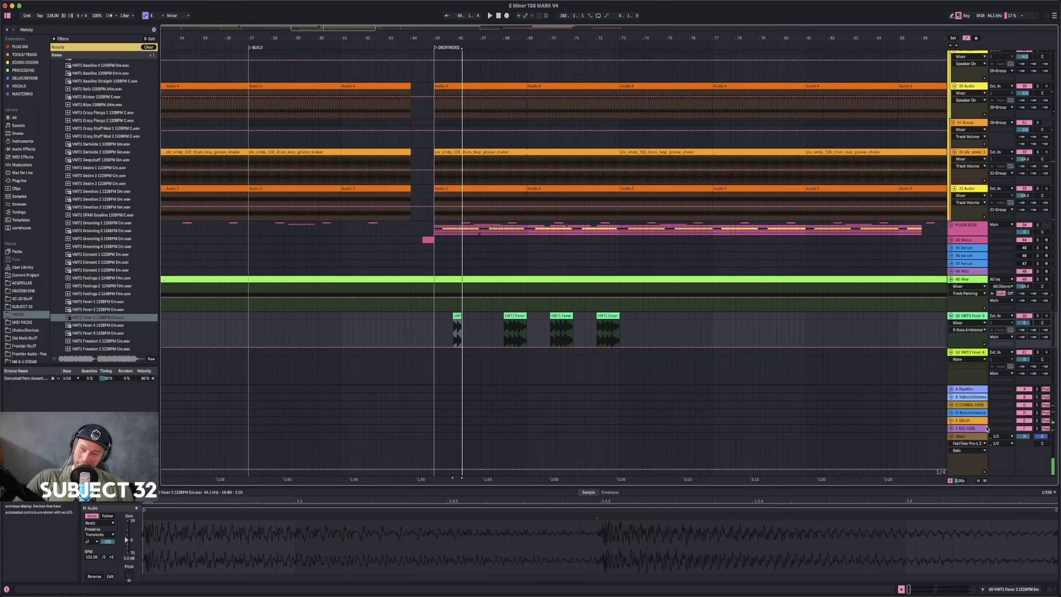
{"action": "left_click_drag", "start_coordinate": [435, 319], "coordinate": [655, 314]}
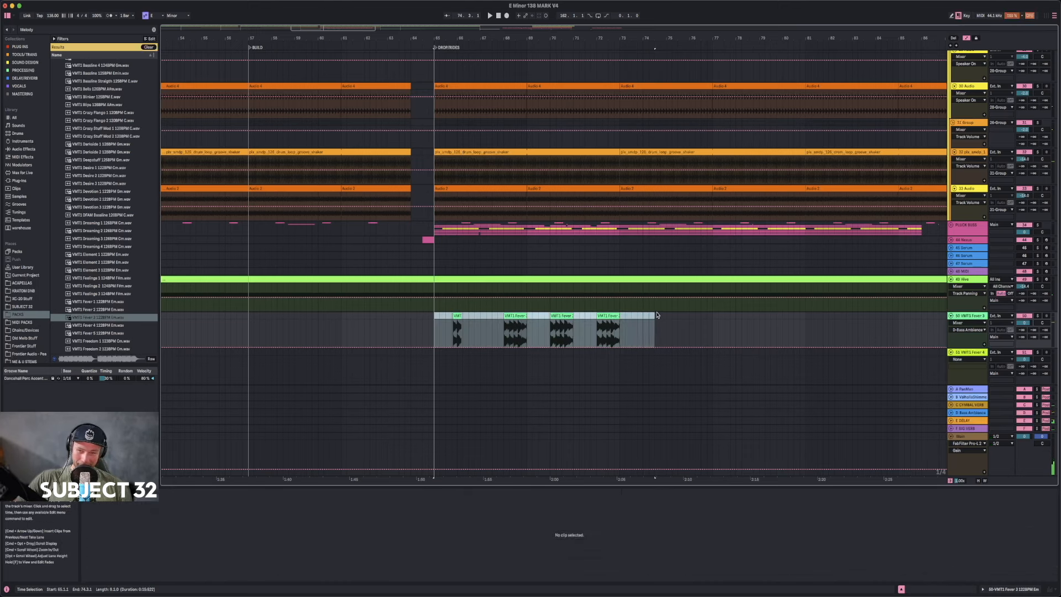
{"action": "key", "text": "Delete"}
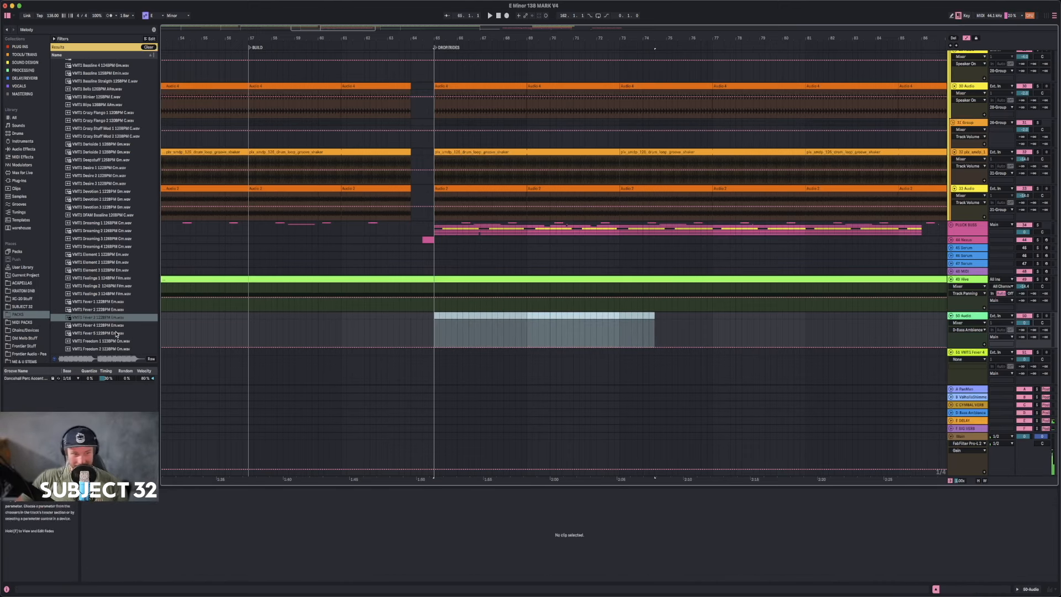
- Try the Glow 2 loop on the emptied track from the start of DROP/RIDES and play into it
{"action": "scroll", "coordinate": [101, 249], "scroll_direction": "down", "scroll_amount": 10}
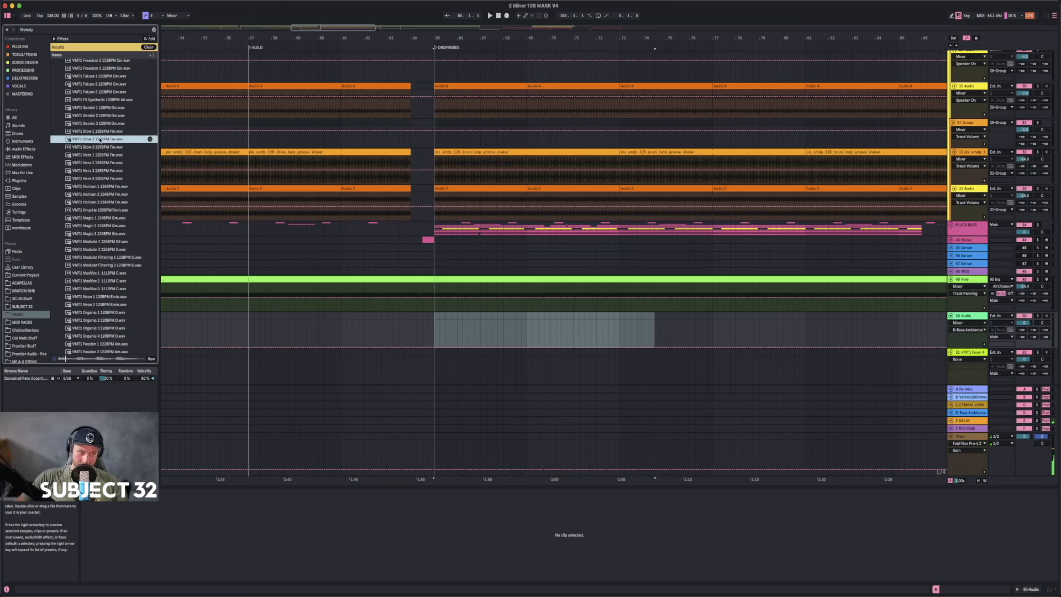
{"action": "left_click_drag", "start_coordinate": [100, 140], "coordinate": [447, 318]}
{"action": "key", "text": "space"}
{"action": "left_click", "coordinate": [382, 339]}
{"action": "key", "text": "space"}
{"action": "key", "text": "space"}
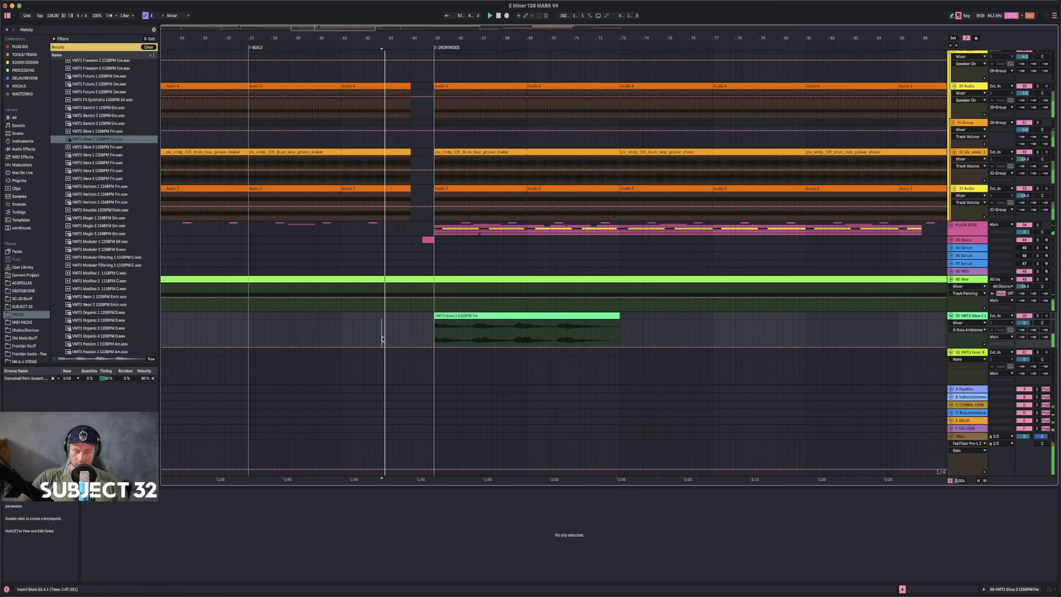
- Turn on warping for the Glow 2 clip, set its BPM to 125, and check it in playback
{"action": "left_click", "coordinate": [451, 313]}
{"action": "left_click", "coordinate": [88, 516]}
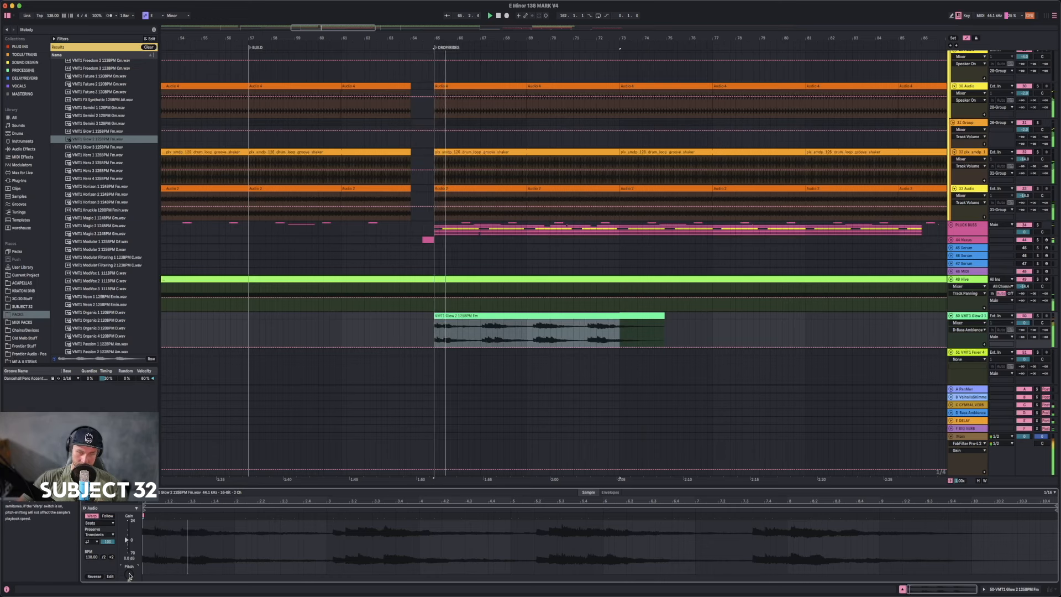
{"action": "left_click_drag", "start_coordinate": [214, 502], "coordinate": [215, 520]}
{"action": "key", "text": "space"}
{"action": "key", "text": "space"}
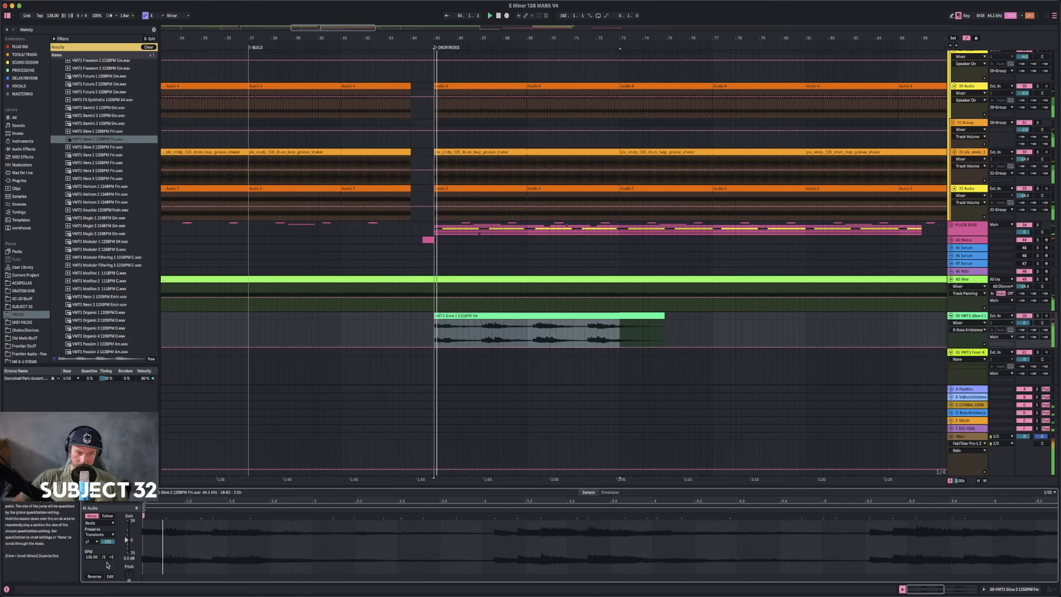
{"action": "mouse_move", "coordinate": [92, 557]}
{"action": "left_mouse_down"}
{"action": "mouse_move", "coordinate": [92, 570]}
{"action": "mouse_move", "coordinate": [92, 551]}
{"action": "left_mouse_up"}
{"action": "key", "text": "space"}
{"action": "key", "text": "space"}
{"action": "key", "text": "space"}
{"action": "key", "text": "space"}
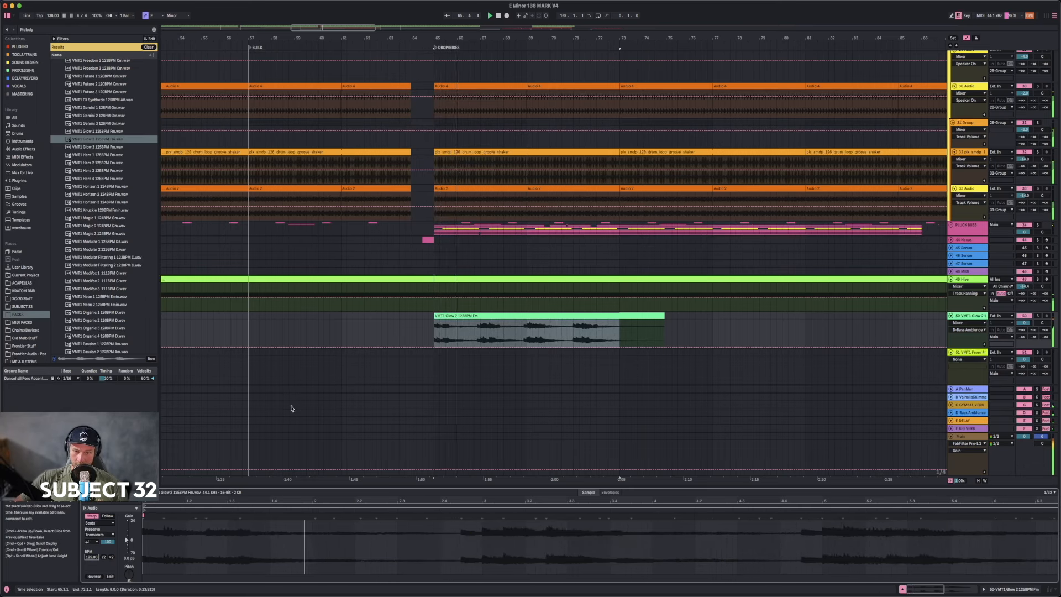
{"action": "left_click", "coordinate": [612, 315]}
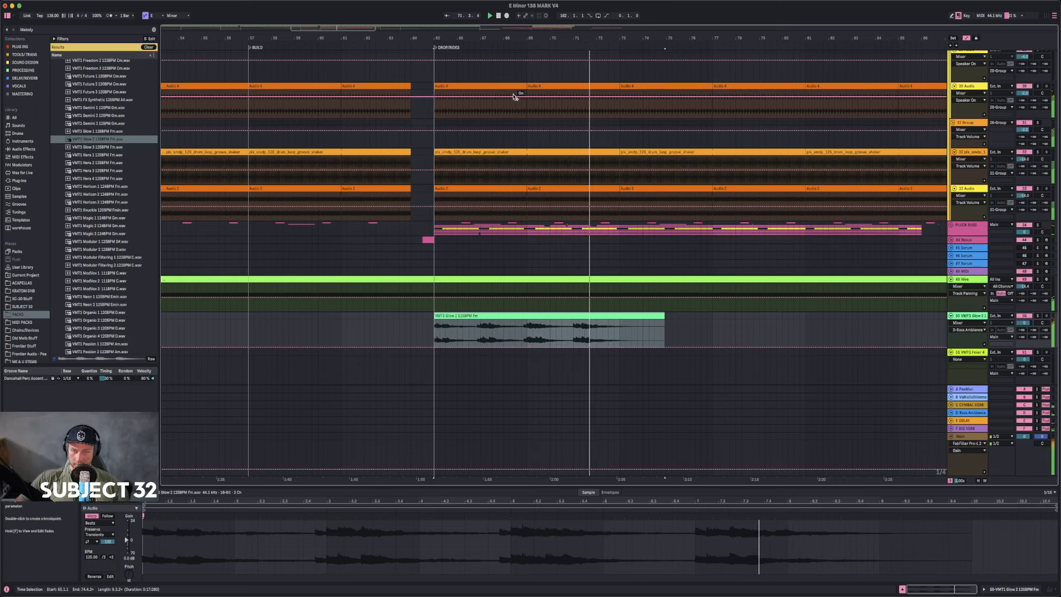
- Audition the Vengeance melody loops one after another from Glow 3 through Horizon 3
{"action": "left_click_drag", "start_coordinate": [538, 39], "coordinate": [448, 14]}
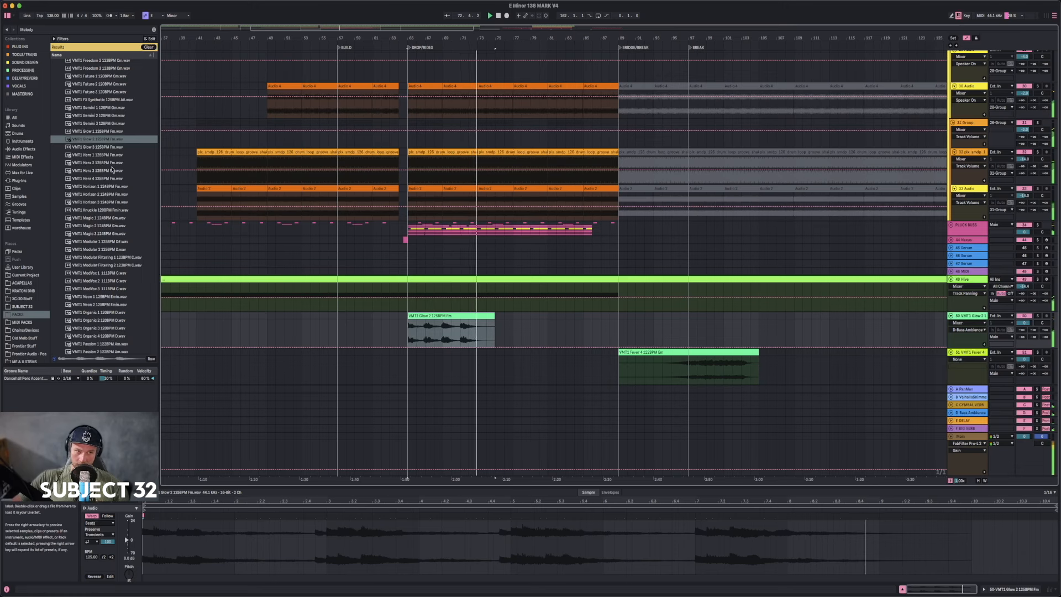
{"action": "left_click", "coordinate": [102, 147]}
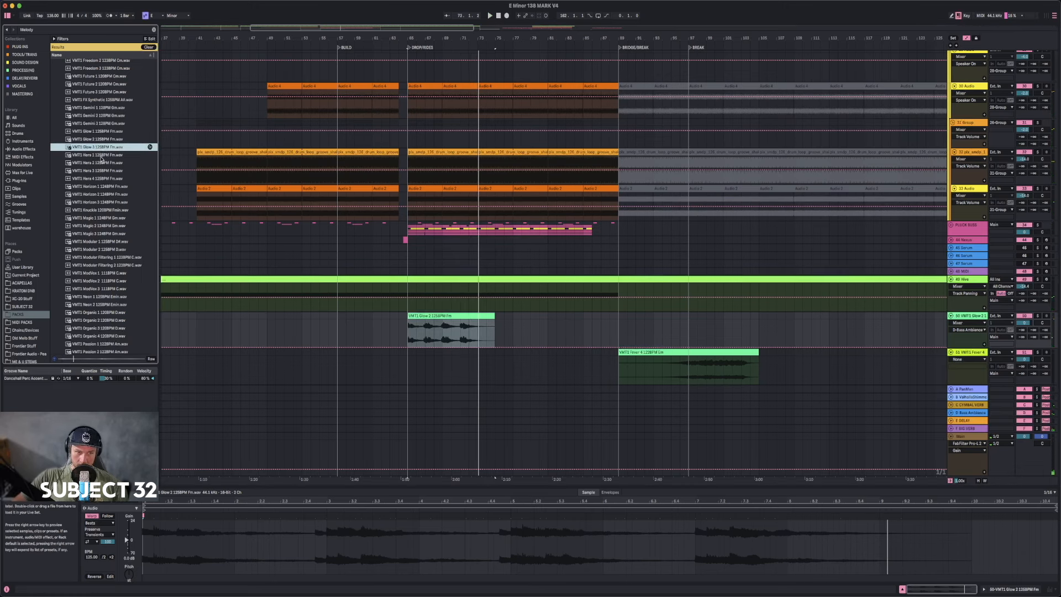
{"action": "left_click", "coordinate": [102, 157]}
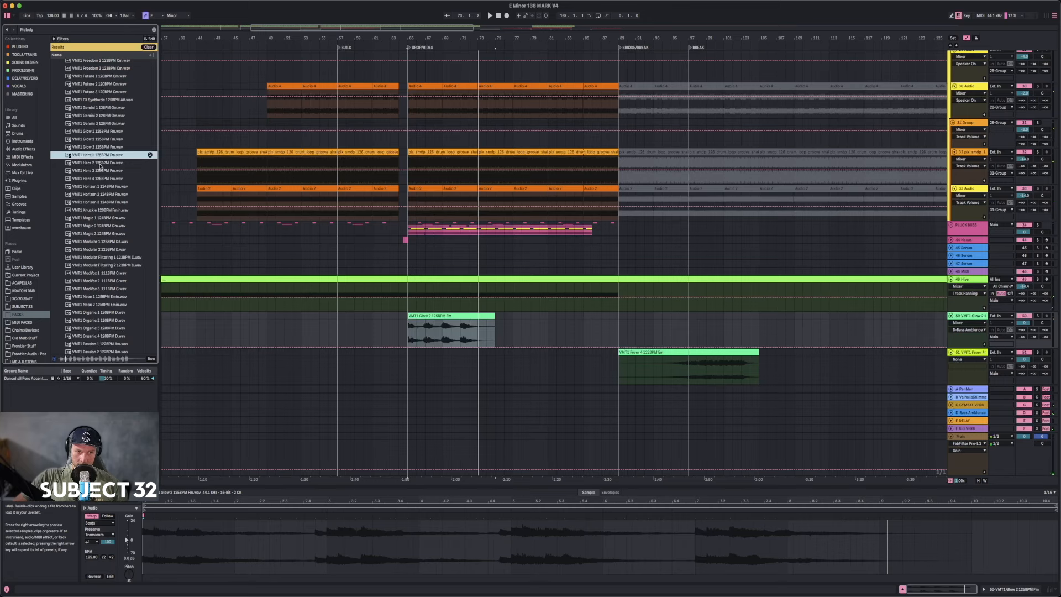
{"action": "left_click", "coordinate": [100, 164]}
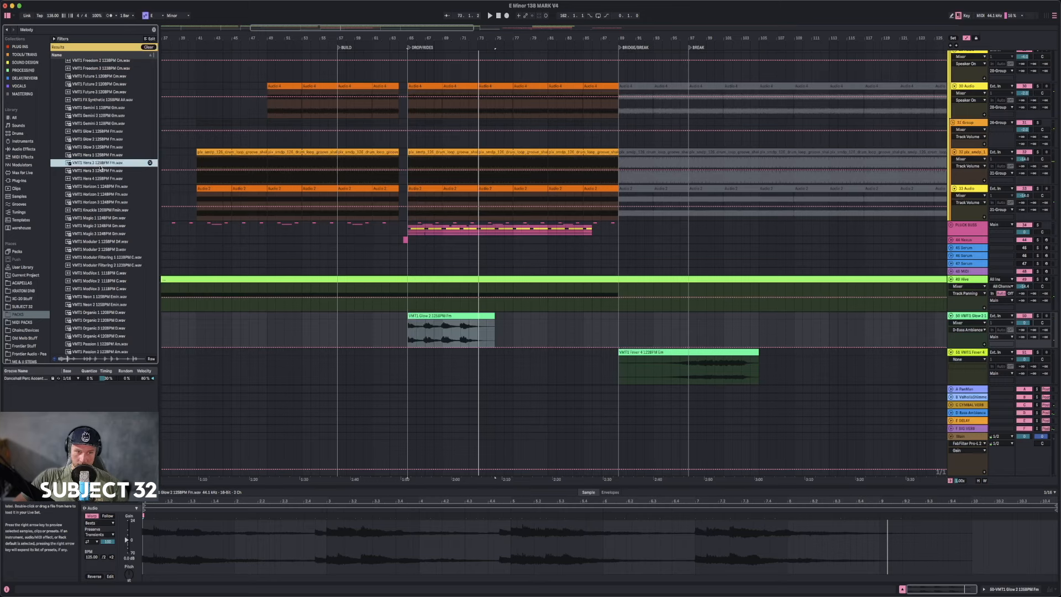
{"action": "left_click", "coordinate": [100, 171]}
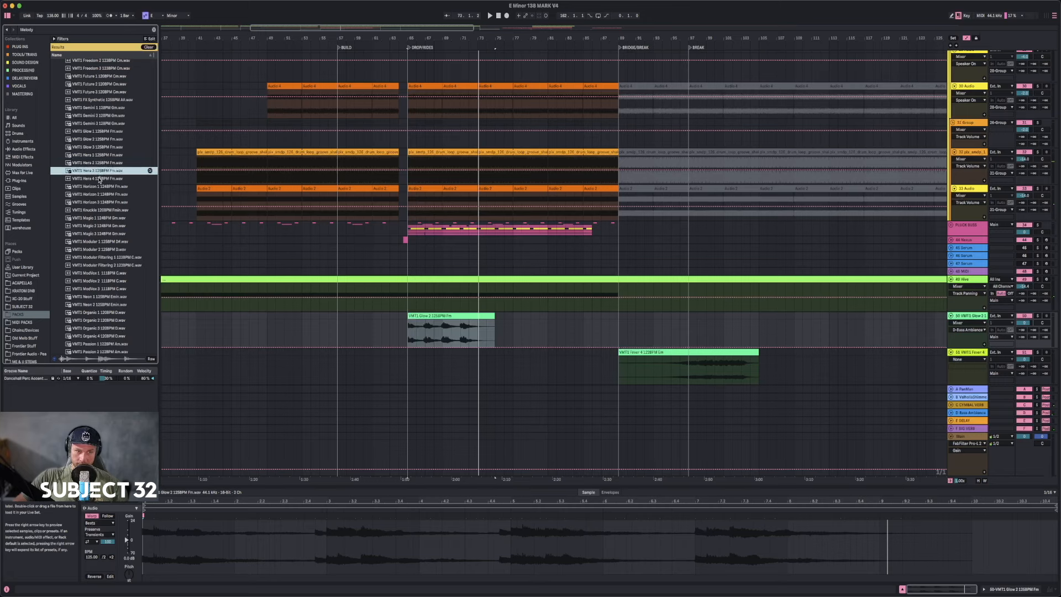
{"action": "left_click", "coordinate": [99, 178]}
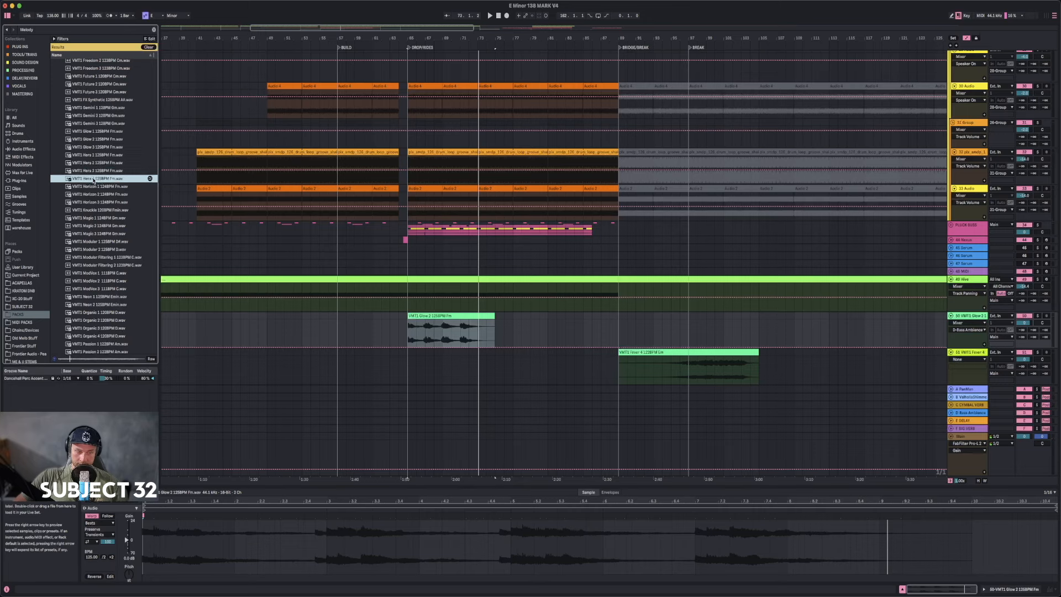
{"action": "left_click", "coordinate": [89, 187]}
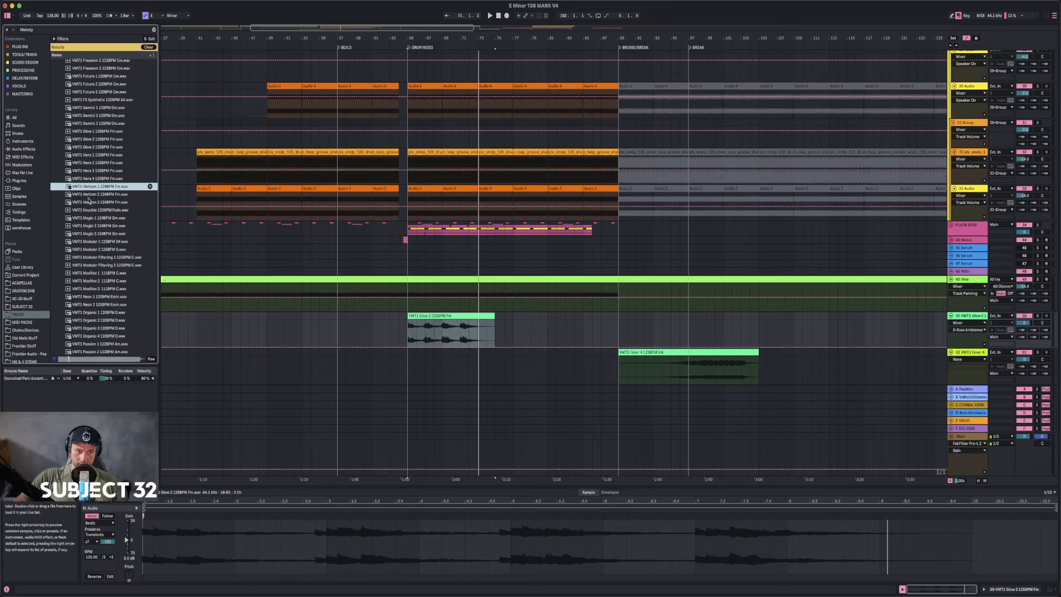
{"action": "left_click", "coordinate": [88, 195]}
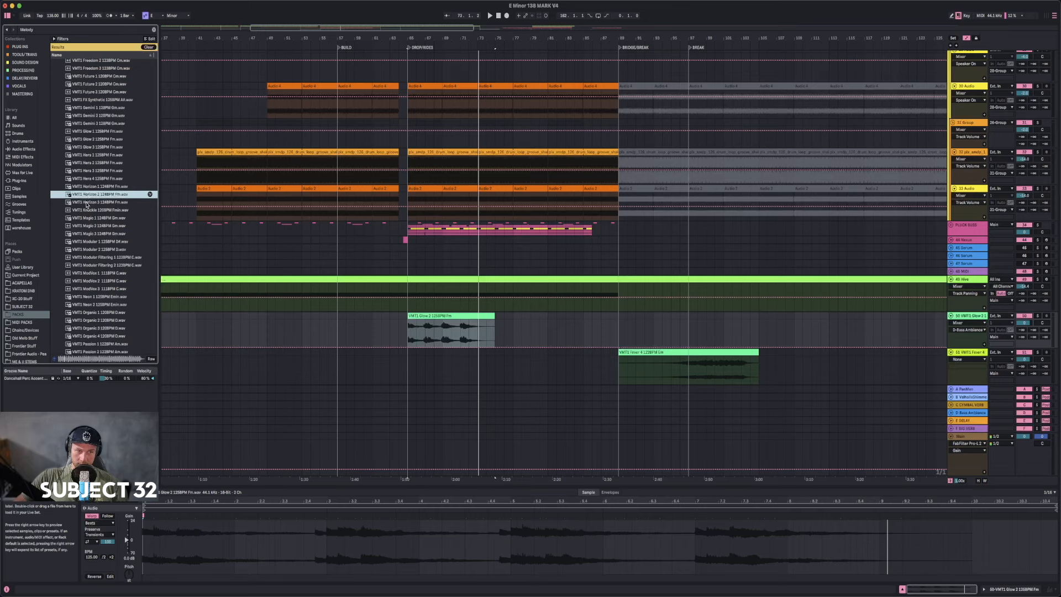
{"action": "left_click", "coordinate": [86, 203]}
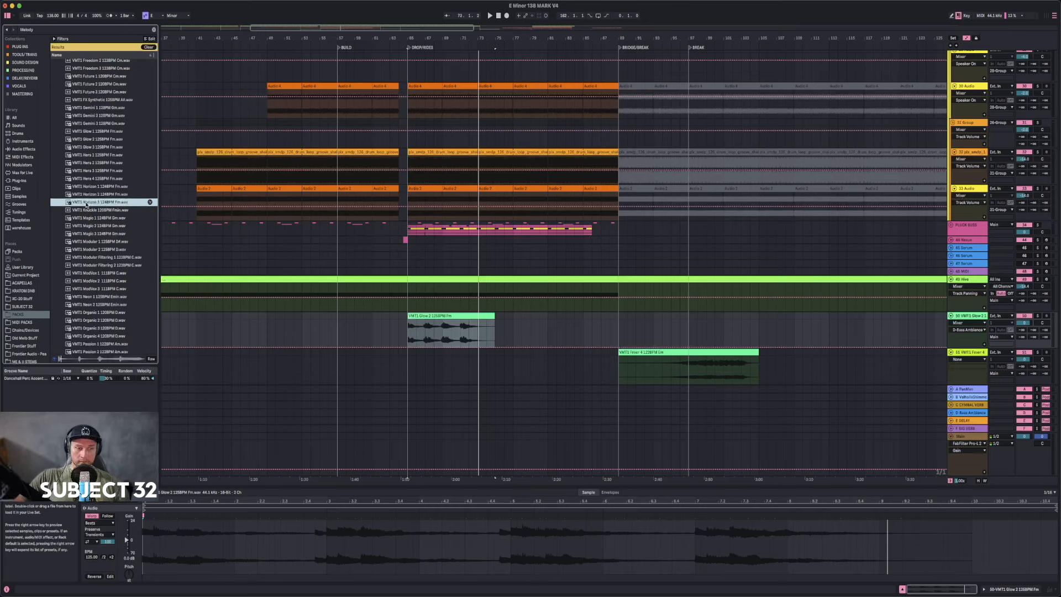
- Place the Horizon 3 loop at bar 66 over Glow 2, delete the Glow 2 remainder, and play from just before the drop
{"action": "left_click_drag", "start_coordinate": [85, 205], "coordinate": [414, 339]}
{"action": "key", "text": "space"}
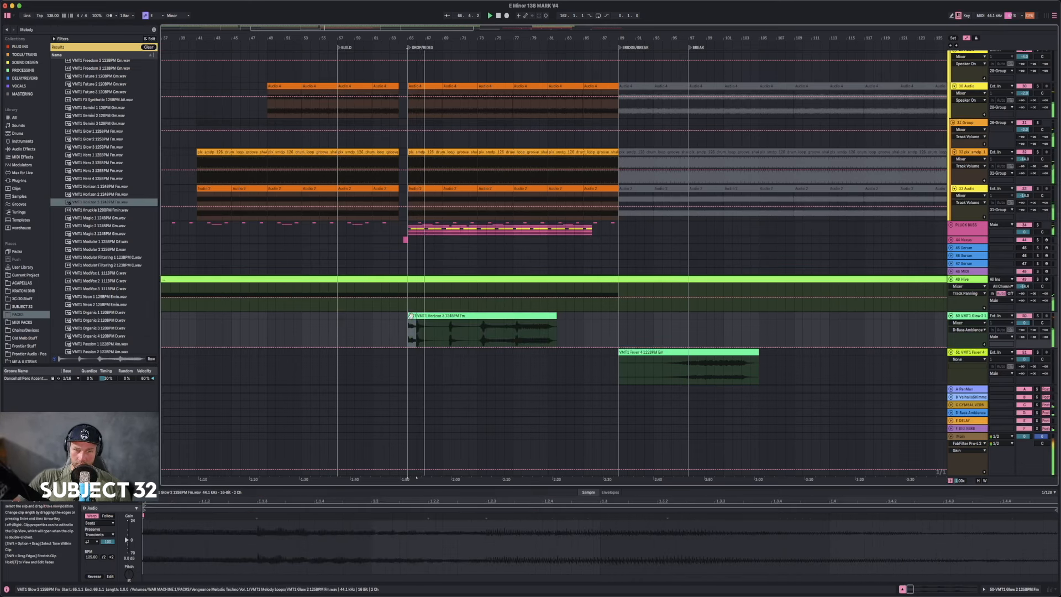
{"action": "key", "text": "Delete"}
{"action": "left_click", "coordinate": [397, 327]}
{"action": "key", "text": "space"}
{"action": "key", "text": "space"}
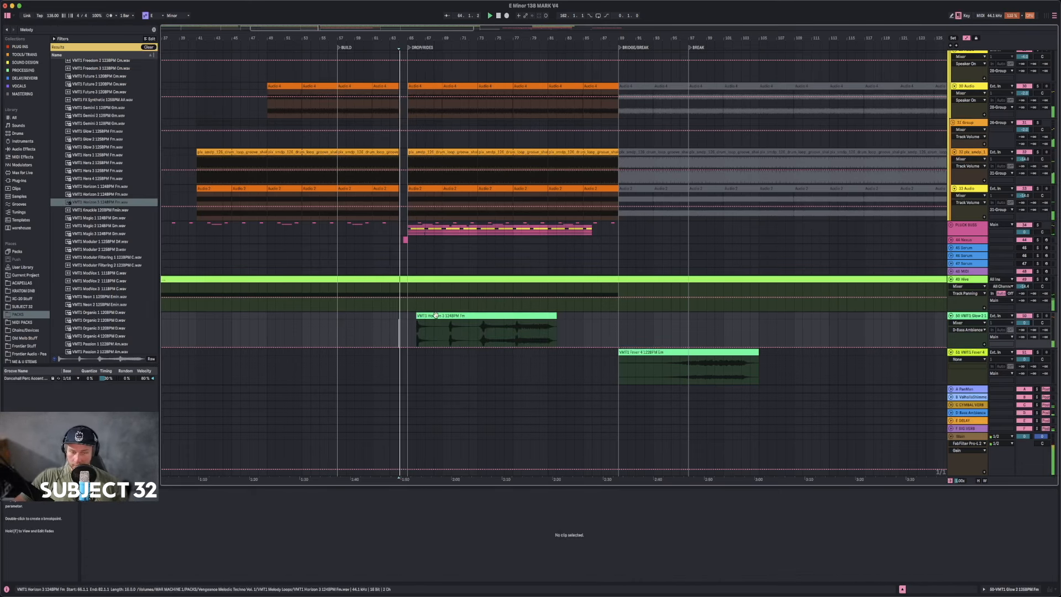
- Move the Horizon 3 clip to start at 65.2.1 and check its timing in playback
{"action": "left_click", "coordinate": [435, 315]}
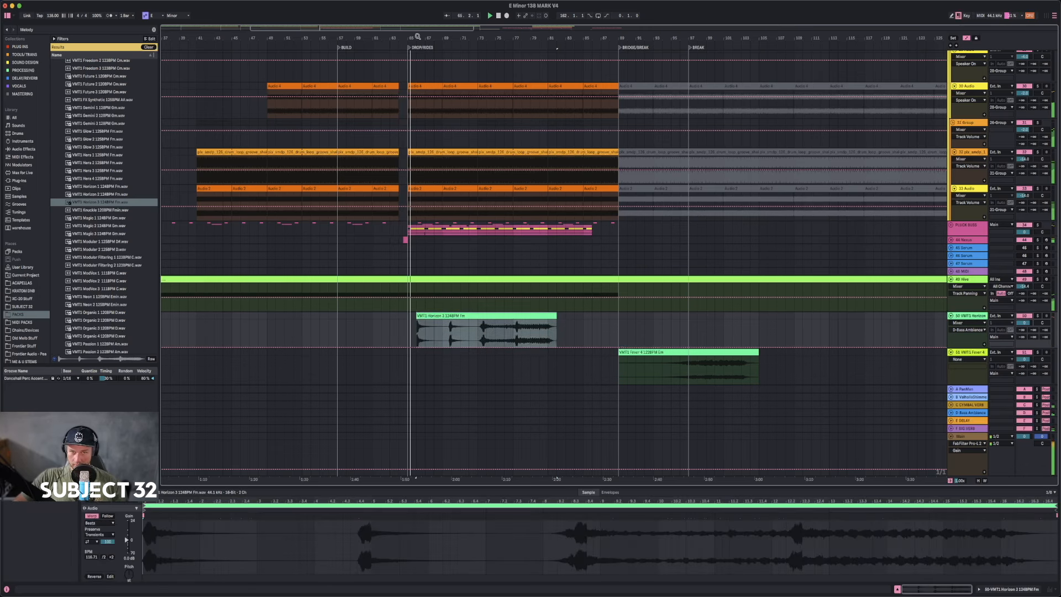
{"action": "left_click_drag", "start_coordinate": [418, 37], "coordinate": [419, 72]}
{"action": "left_click_drag", "start_coordinate": [445, 315], "coordinate": [386, 315]}
{"action": "left_click", "coordinate": [288, 315]}
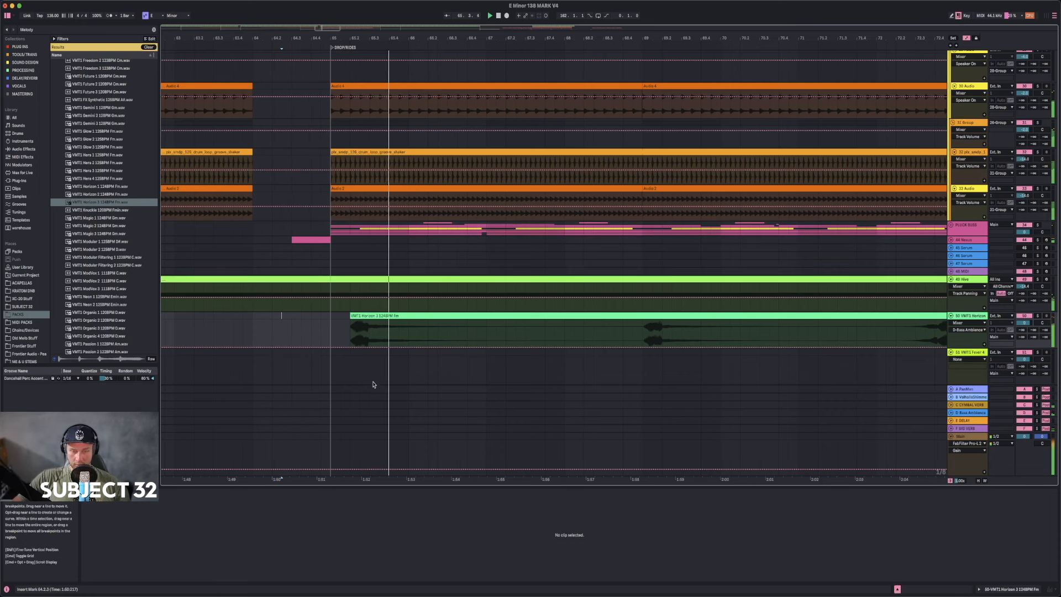
{"action": "left_click", "coordinate": [381, 315]}
{"action": "key", "text": "space"}
{"action": "key", "text": "space"}
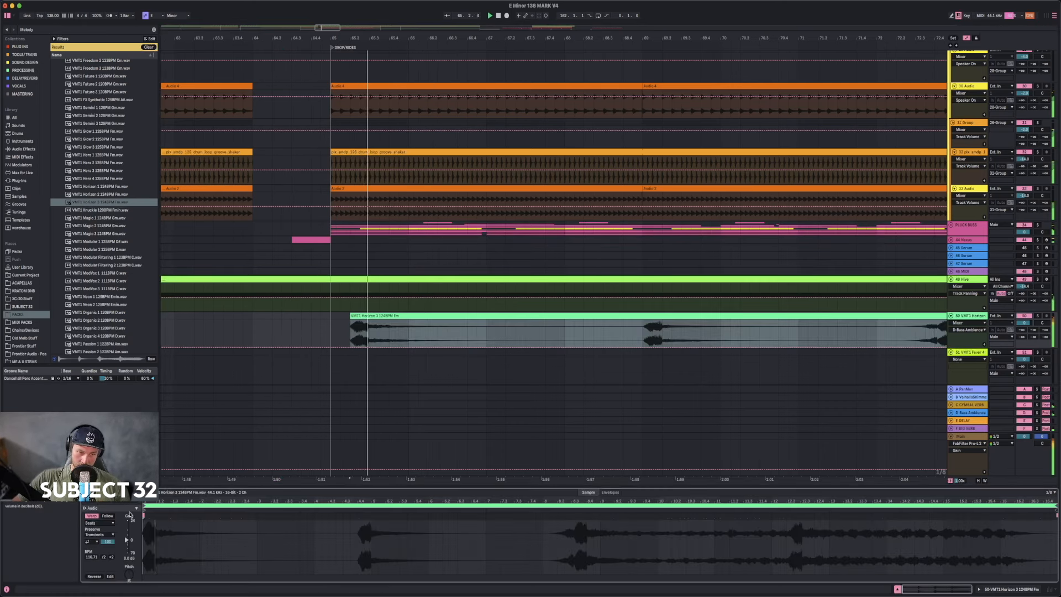
- Reset warping on the Horizon 3 clip, set its BPM to 124, and replay from 64.1.1
{"action": "left_click", "coordinate": [92, 516]}
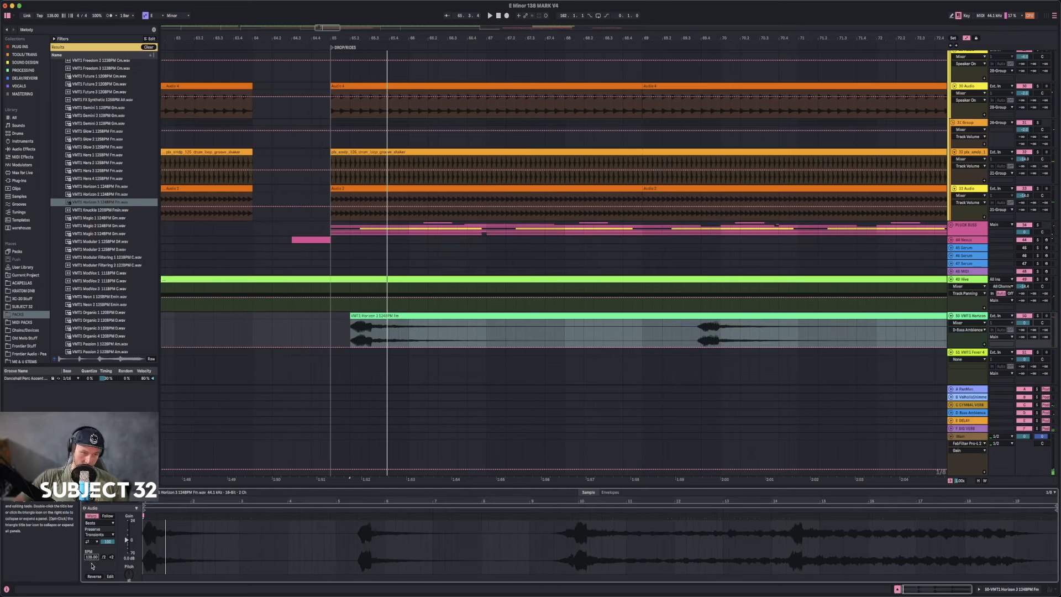
{"action": "type", "text": "124"}
{"action": "key", "text": "Return"}
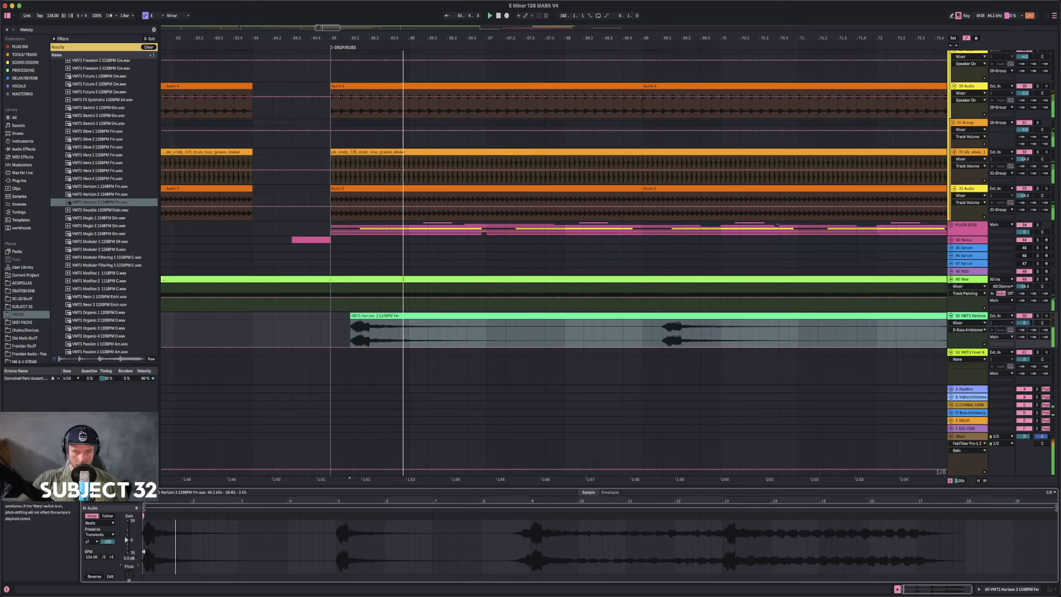
{"action": "key", "text": "space"}
{"action": "left_click", "coordinate": [254, 316]}
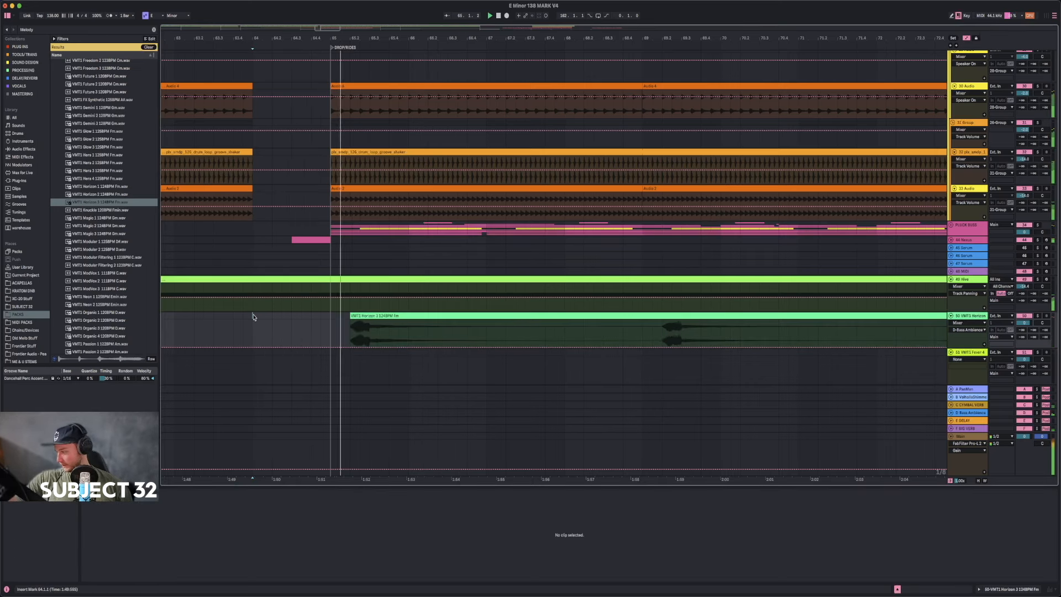
- Delete the part of the Horizon 3 clip from 73.1.1 to its end
{"action": "left_click_drag", "start_coordinate": [491, 39], "coordinate": [369, 8]}
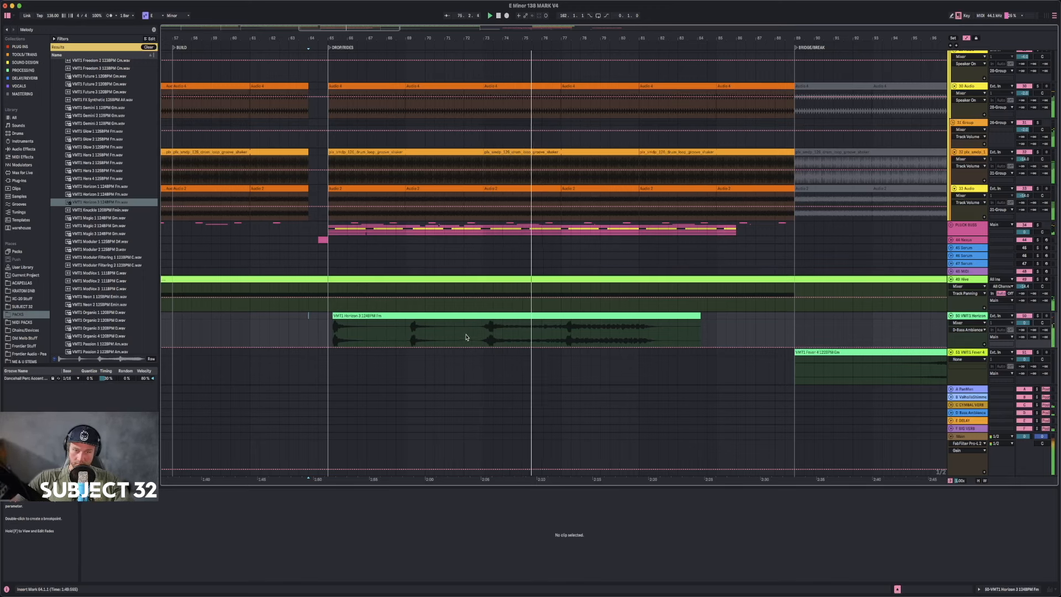
{"action": "left_click_drag", "start_coordinate": [486, 340], "coordinate": [698, 313]}
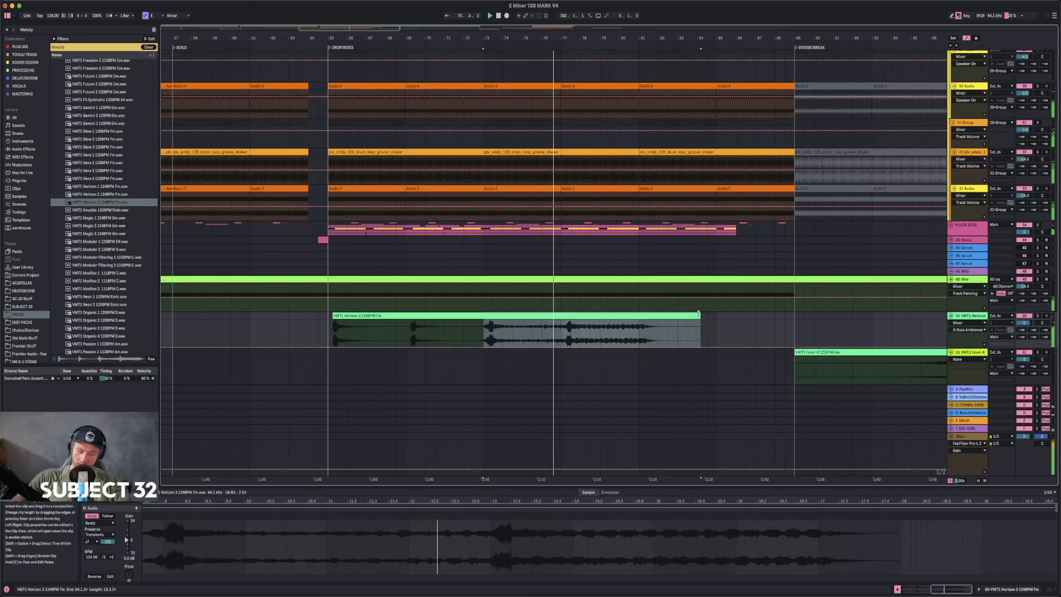
{"action": "key", "text": "Delete"}
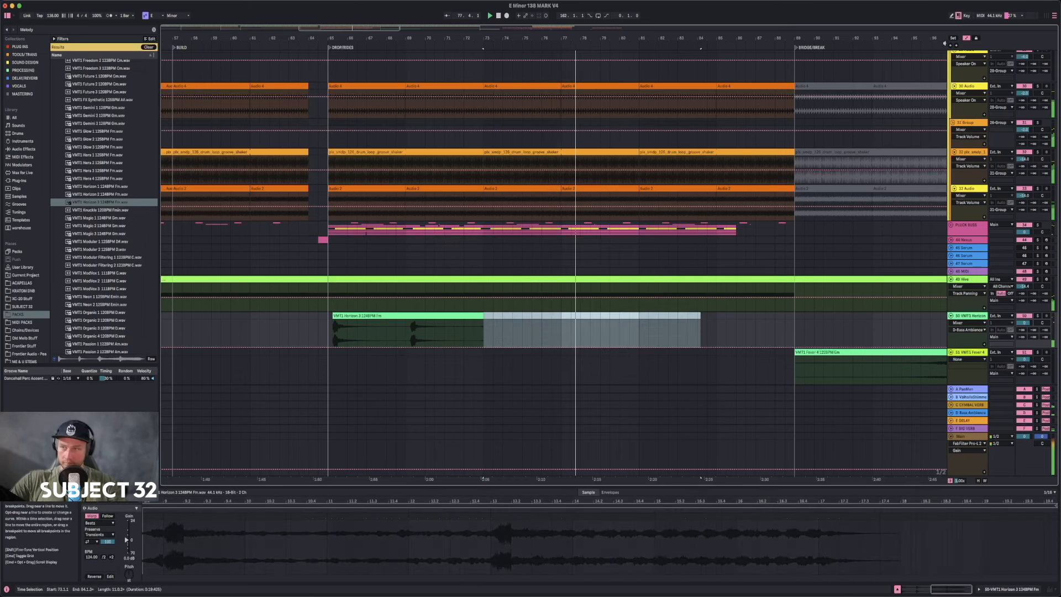
- Replay the trimmed Horizon 3 clip, hide the automation lanes, and fade out about its last one and a half bars
{"action": "left_click", "coordinate": [298, 330]}
{"action": "key", "text": "space"}
{"action": "left_click", "coordinate": [960, 43]}
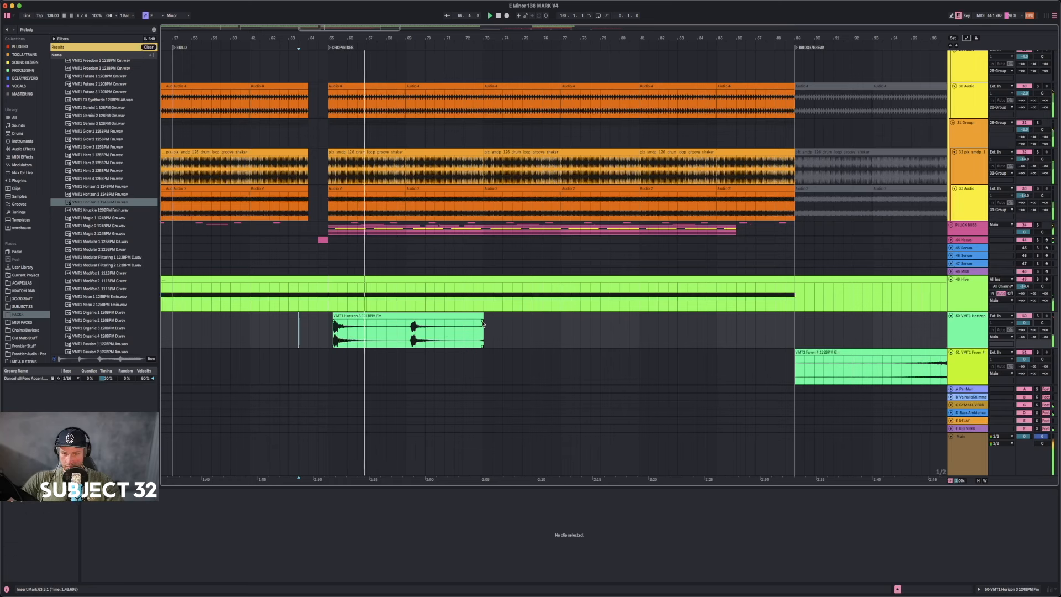
{"action": "left_click", "coordinate": [456, 329]}
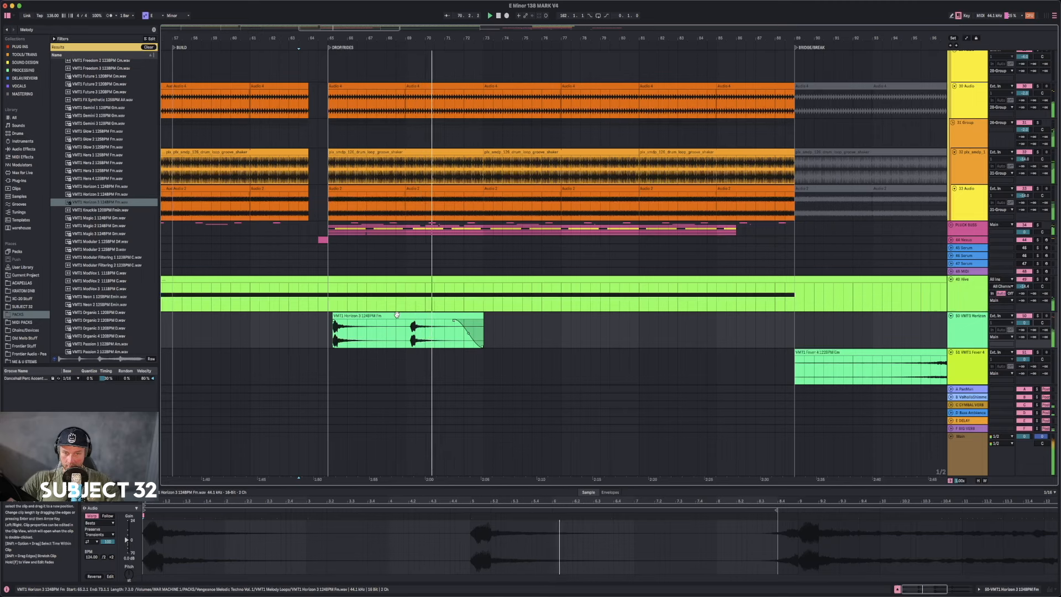
- Copy the faded Horizon 3 clip to 73.2.1 and 81.2.1 to fill the drop up to BRIDGE/BREAK
{"action": "left_click_drag", "start_coordinate": [397, 315], "coordinate": [555, 327]}
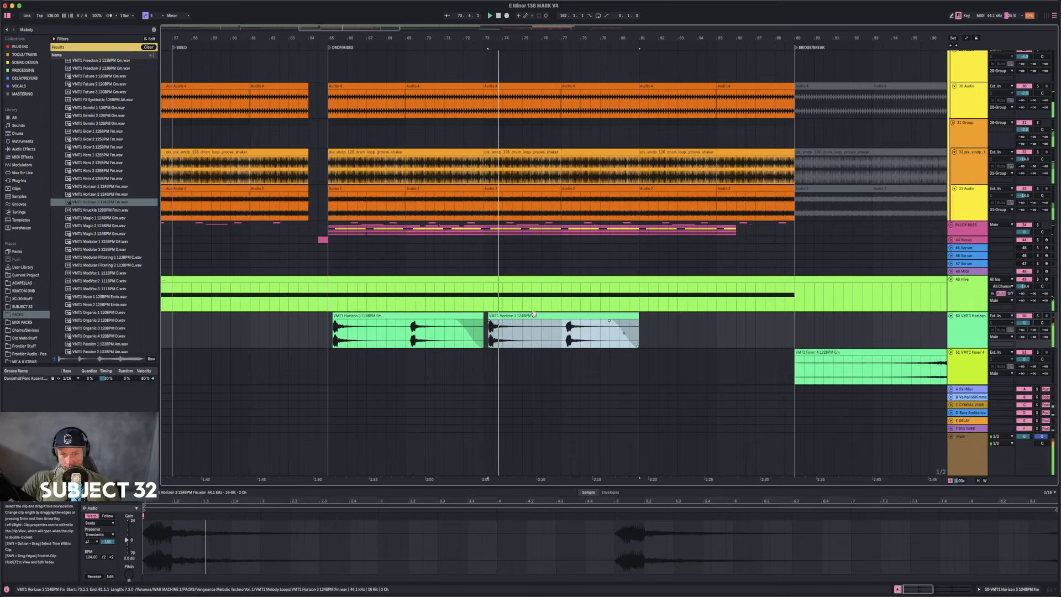
{"action": "left_click_drag", "start_coordinate": [555, 319], "coordinate": [678, 314]}
{"action": "left_click_drag", "start_coordinate": [530, 38], "coordinate": [387, 38]}
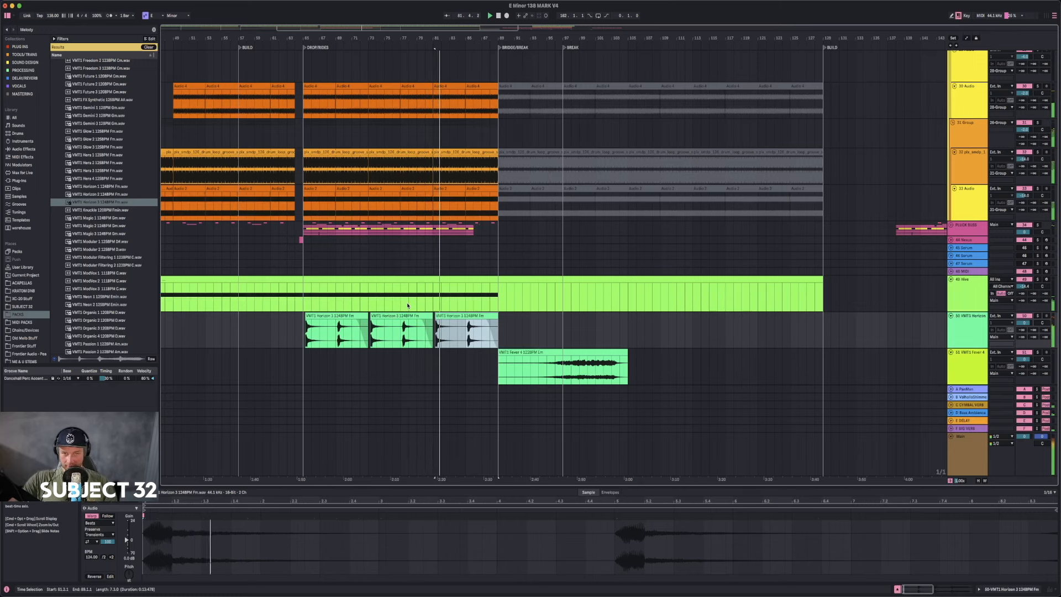
- Move the Fever 4 clip earlier so that it starts at 81.1.1, before BRIDGE/BREAK
{"action": "left_click_drag", "start_coordinate": [457, 36], "coordinate": [409, 15]}
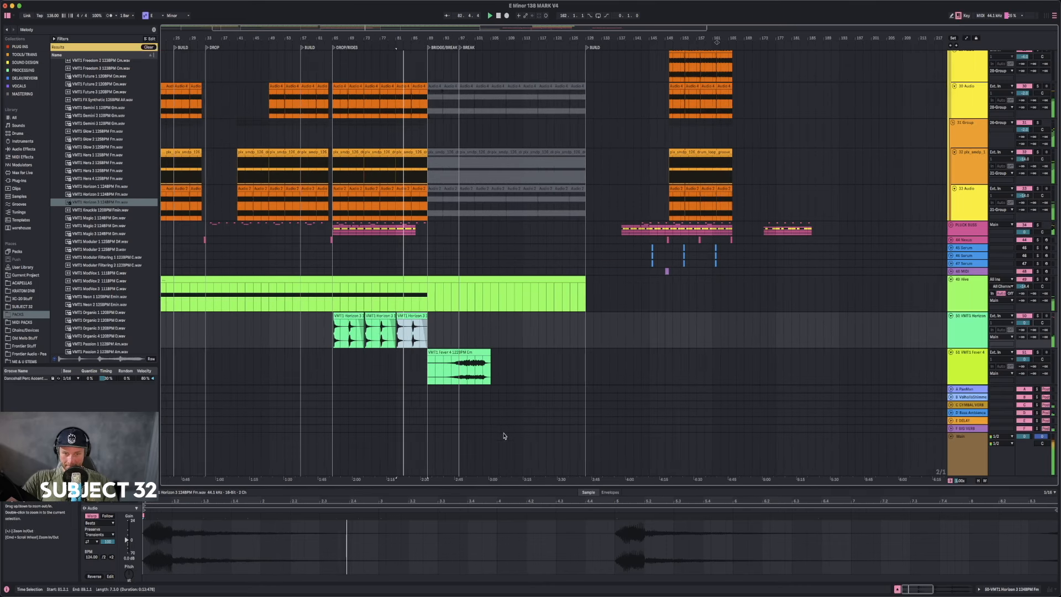
{"action": "left_click_drag", "start_coordinate": [450, 352], "coordinate": [423, 355]}
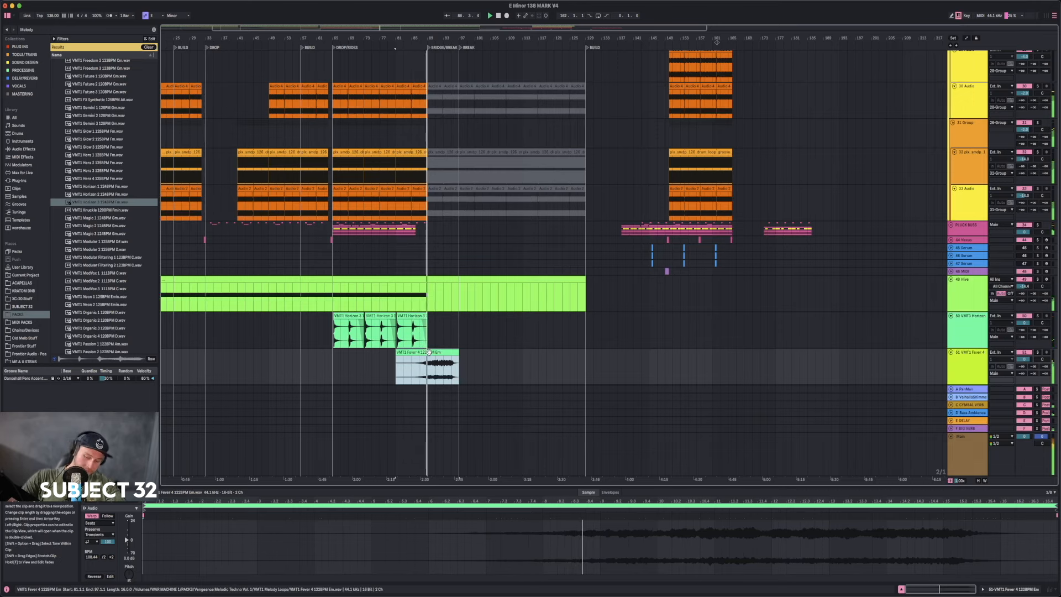
- Delete the Fever 4 clip and audition the Horizon 3, Horizon 2 and Horizon 1 loops as replacements
{"action": "key", "text": "Delete"}
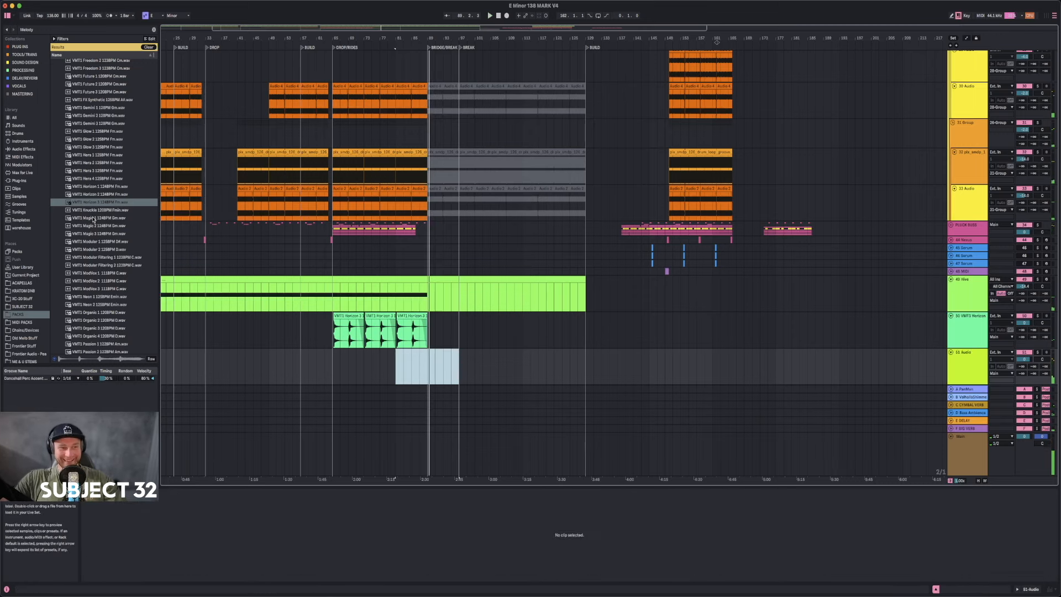
{"action": "left_click", "coordinate": [94, 213]}
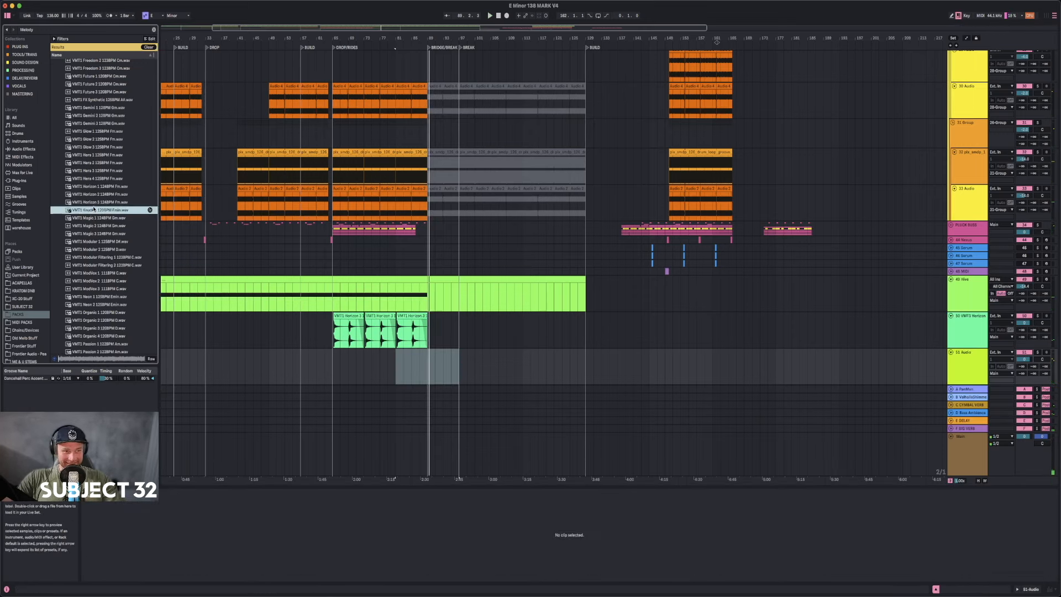
{"action": "left_click", "coordinate": [94, 203]}
{"action": "left_click", "coordinate": [93, 196]}
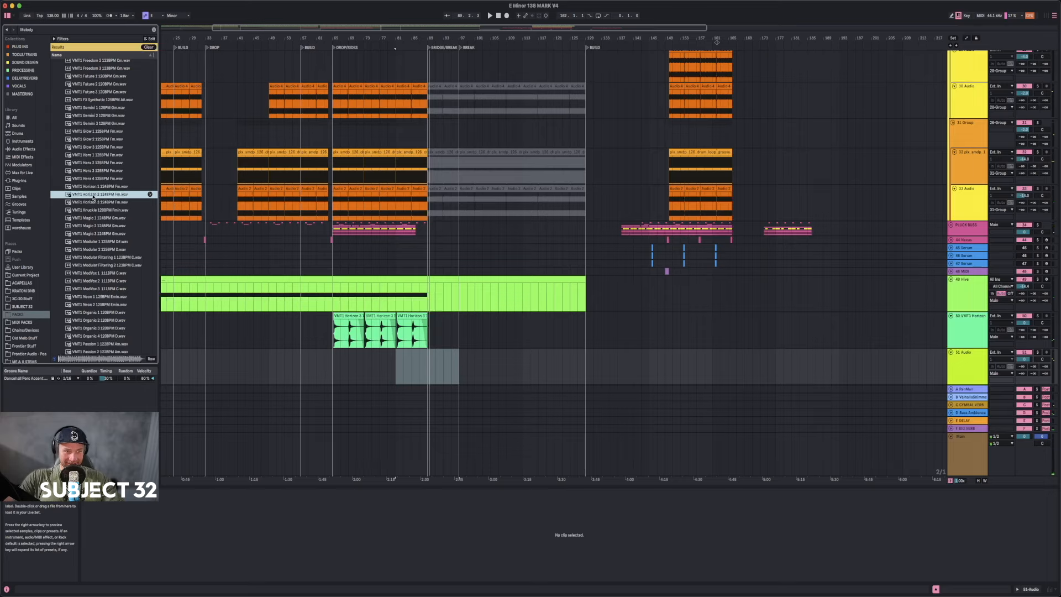
{"action": "left_click", "coordinate": [92, 187]}
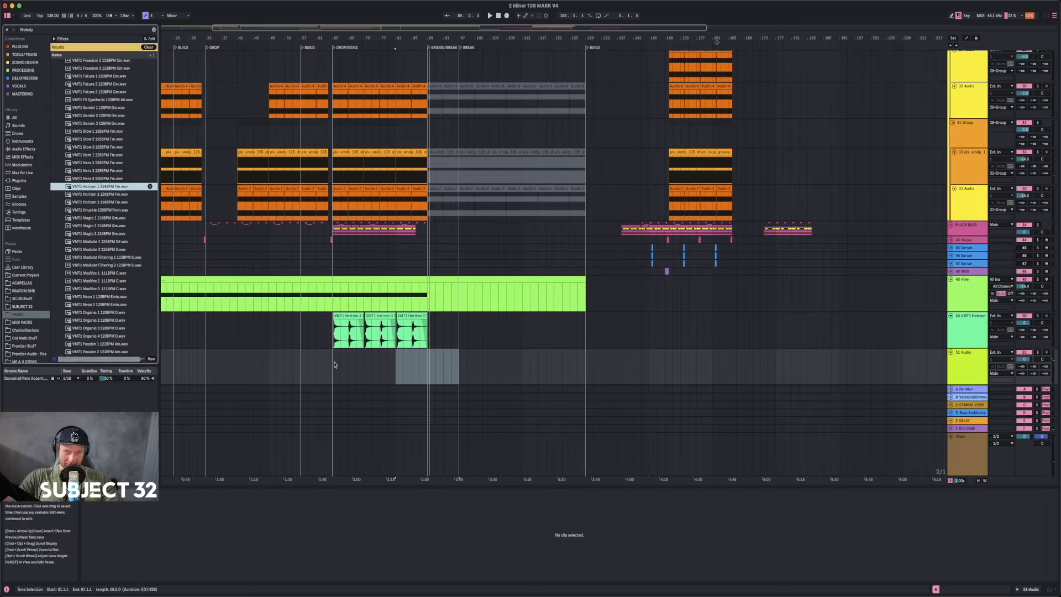
- Add the Horizon 1 loop at 65.1.1 on the emptied track, reset its warping and lower its original tempo
{"action": "left_click_drag", "start_coordinate": [86, 186], "coordinate": [334, 369]}
{"action": "key", "text": "space"}
{"action": "double_click", "coordinate": [92, 516]}
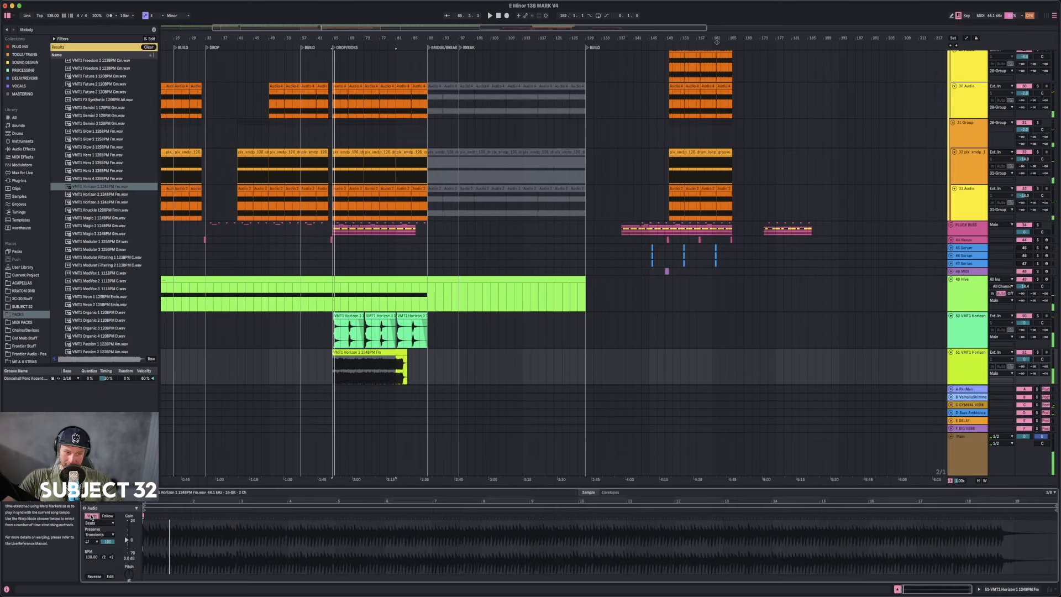
{"action": "left_click_drag", "start_coordinate": [89, 558], "coordinate": [89, 566]}
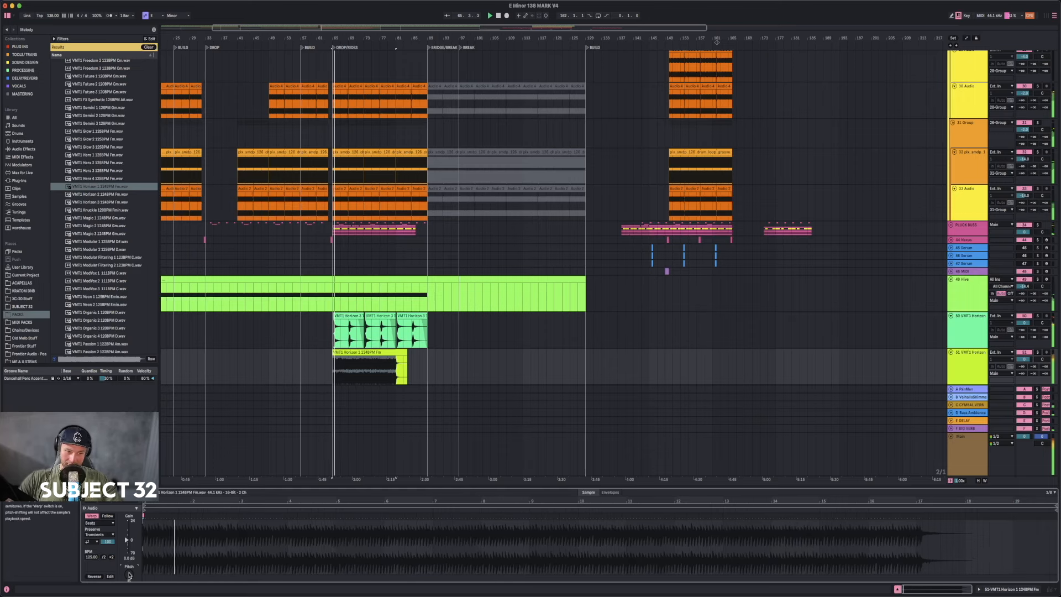
- Examine the start of the Horizon 1 waveform, replay it against the drop and adjust its track volume
{"action": "left_click_drag", "start_coordinate": [145, 502], "coordinate": [145, 548]}
{"action": "key", "text": "space"}
{"action": "key", "text": "space"}
{"action": "key", "text": "space"}
{"action": "key", "text": "space"}
{"action": "key", "text": "space"}
{"action": "key", "text": "space"}
{"action": "key", "text": "space"}
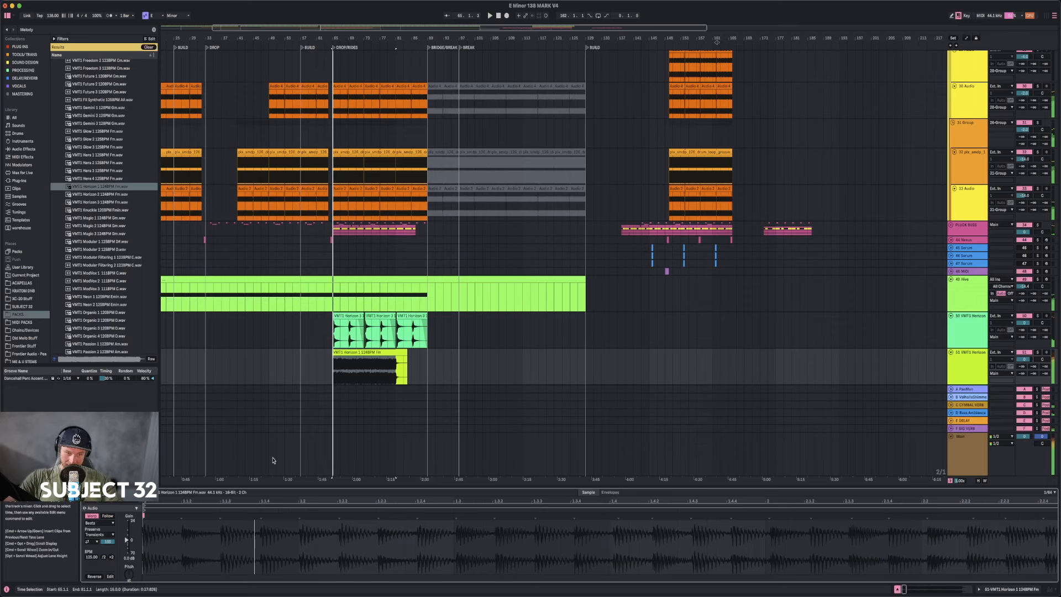
{"action": "left_click_drag", "start_coordinate": [1025, 359], "coordinate": [1024, 360]}
{"action": "key", "text": "space"}
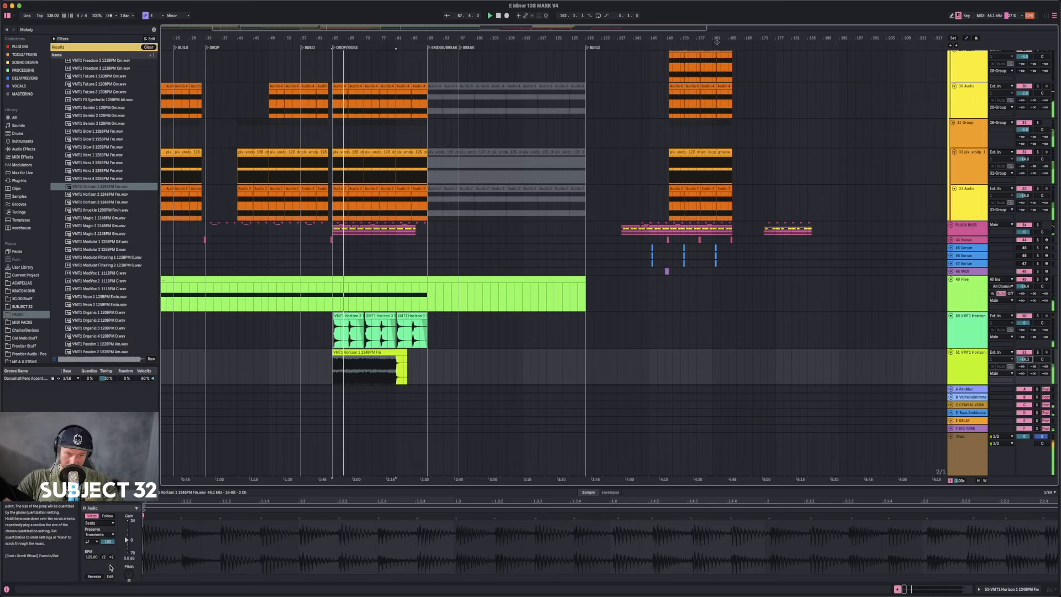
- Set the Horizon 1 clip's original tempo to 124 BPM, and rebalance and mute its track during playback
{"action": "left_click", "coordinate": [87, 559]}
{"action": "type", "text": "124"}
{"action": "key", "text": "Return"}
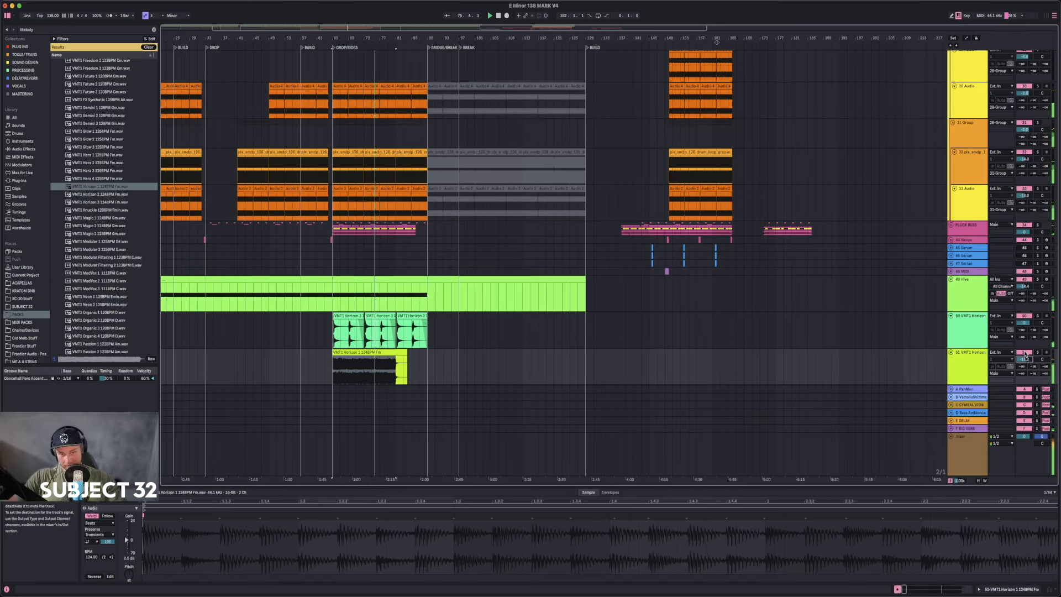
{"action": "left_click_drag", "start_coordinate": [1024, 359], "coordinate": [1027, 363]}
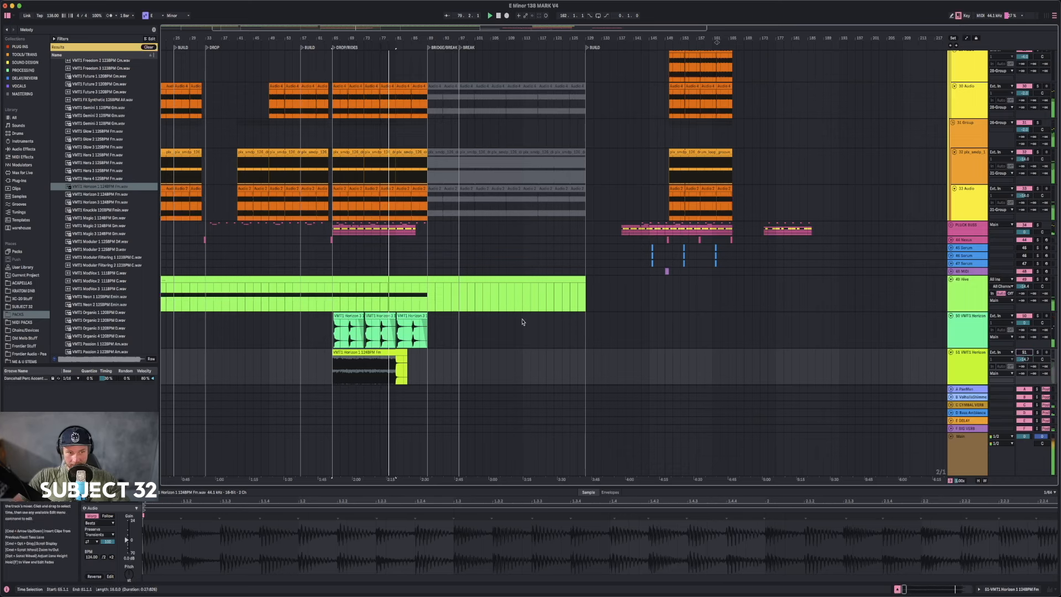
{"action": "left_click", "coordinate": [359, 351]}
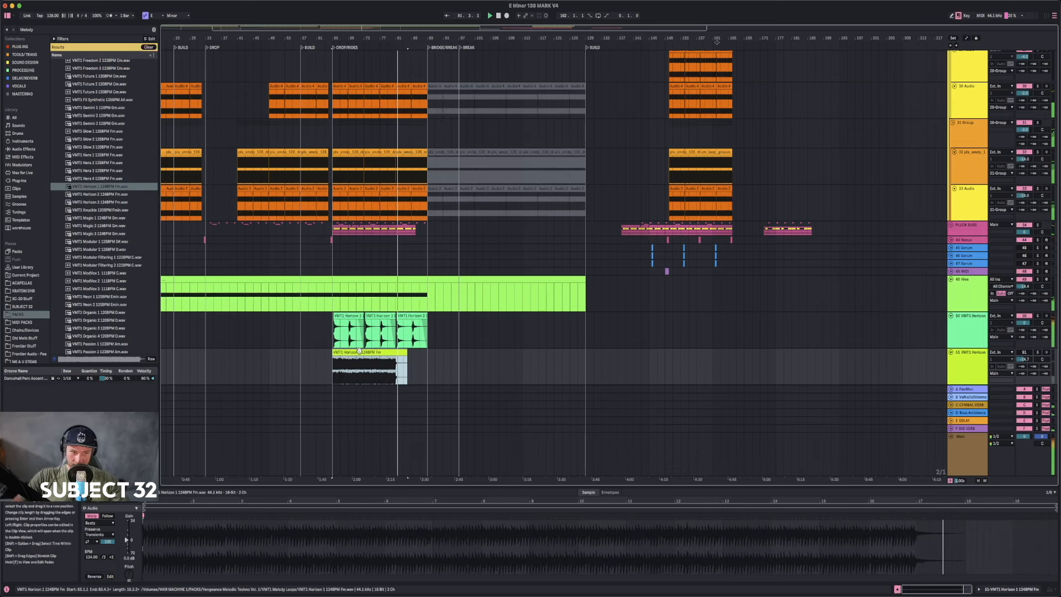
{"action": "left_click", "coordinate": [956, 327]}
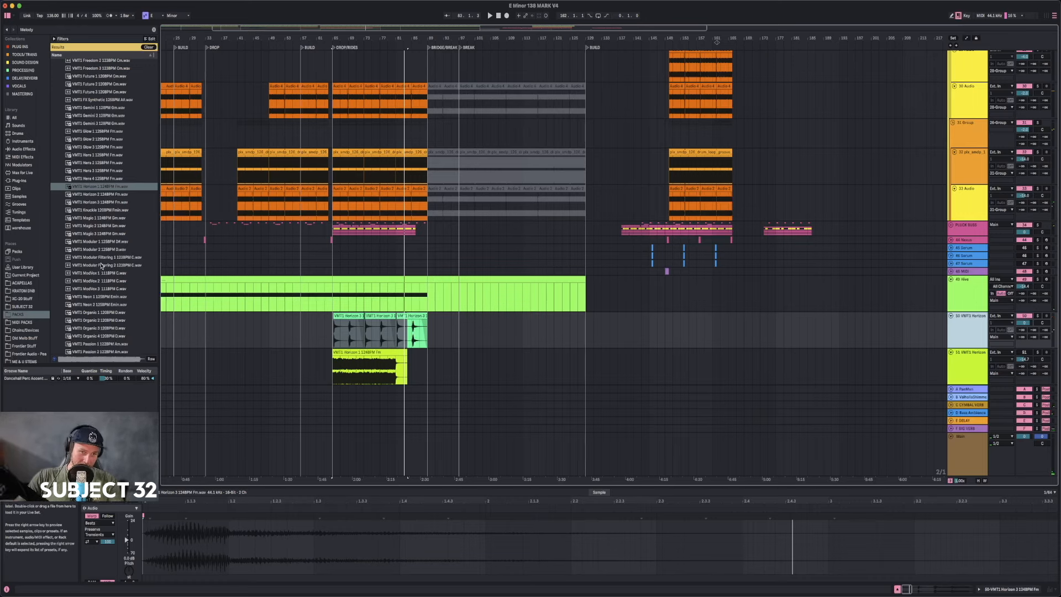
- Audition the Player 1 to 3 and Rebirth 1 to 3 melody loops in the sample list
{"action": "scroll", "coordinate": [102, 267], "scroll_direction": "down", "scroll_amount": 6}
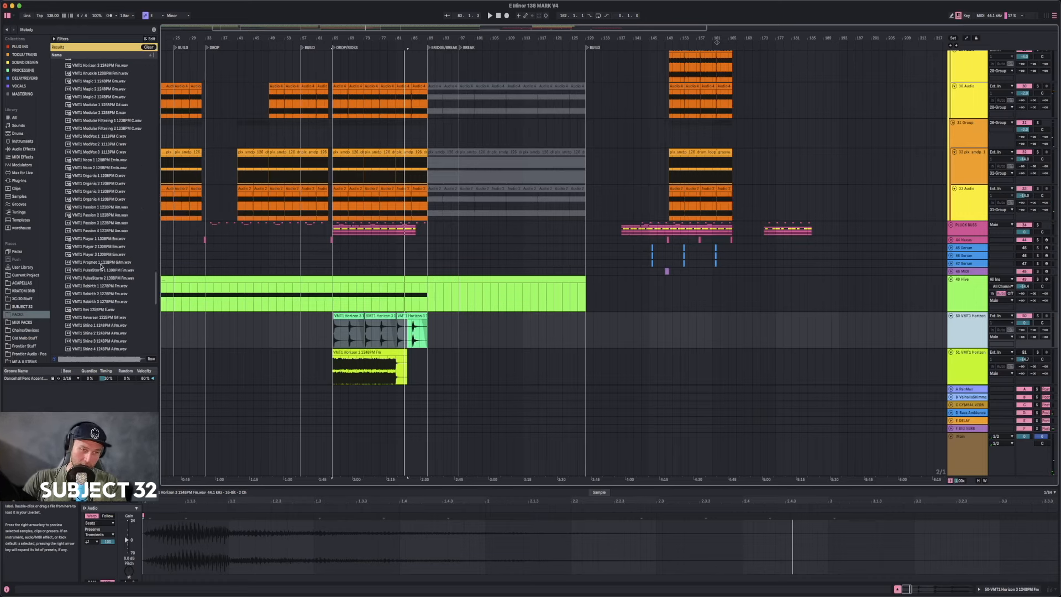
{"action": "left_click", "coordinate": [92, 238]}
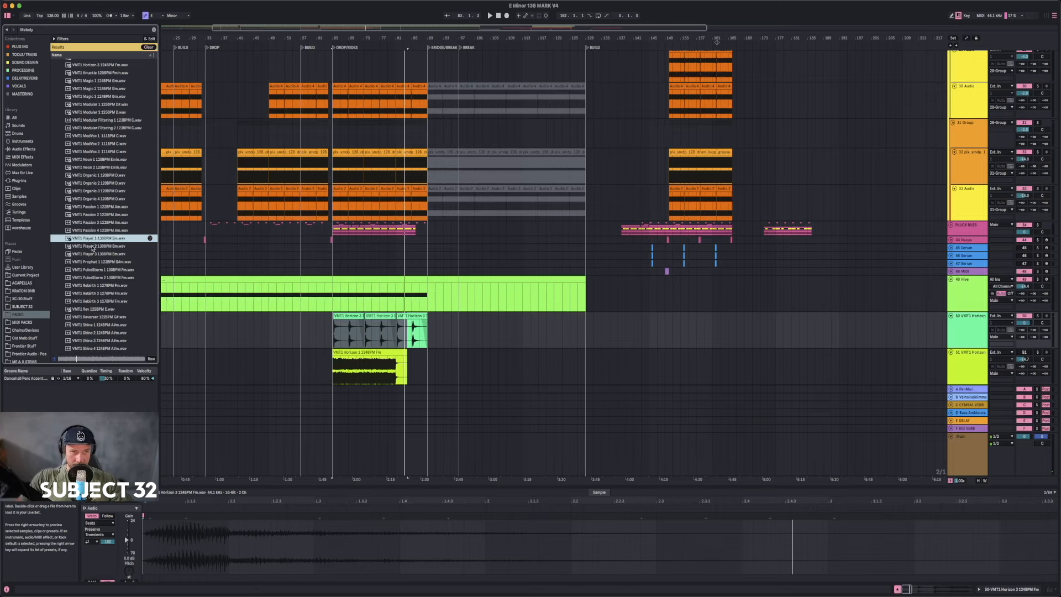
{"action": "left_click", "coordinate": [89, 249]}
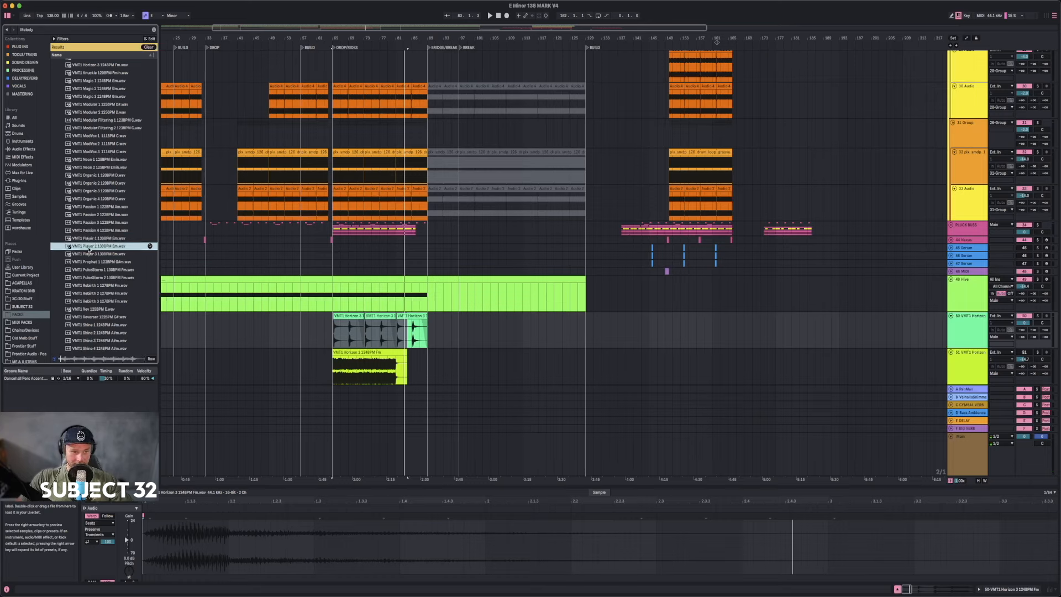
{"action": "left_click", "coordinate": [90, 254]}
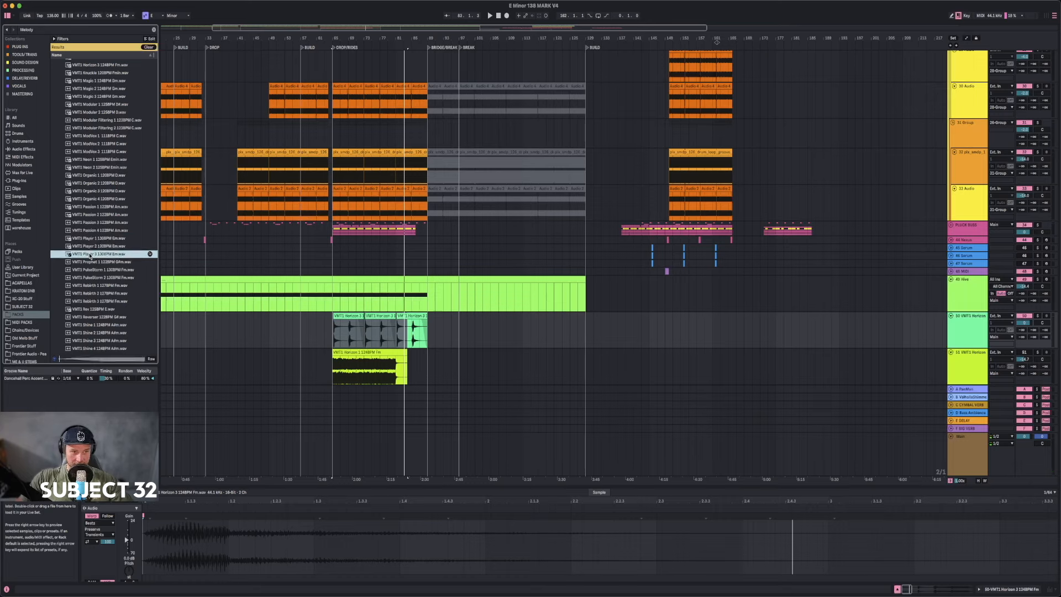
{"action": "left_click", "coordinate": [89, 247]}
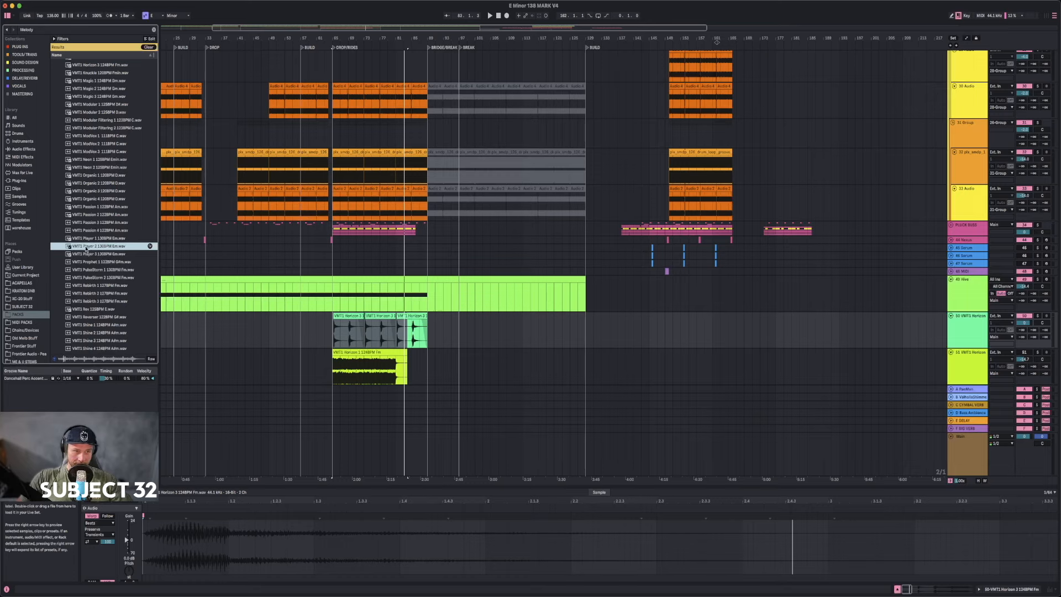
{"action": "left_click", "coordinate": [97, 310]}
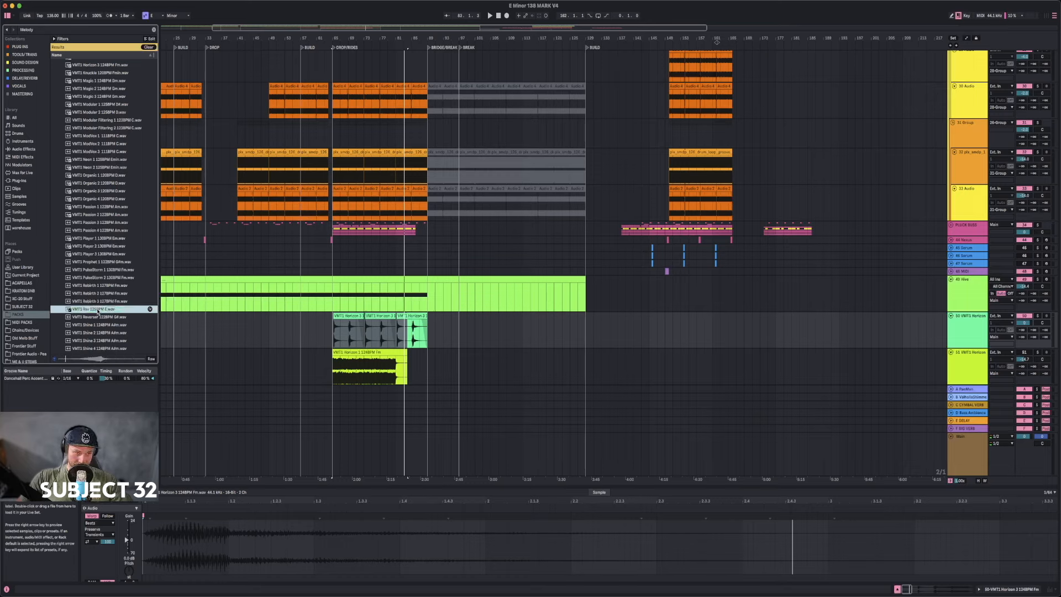
{"action": "left_click", "coordinate": [100, 285]}
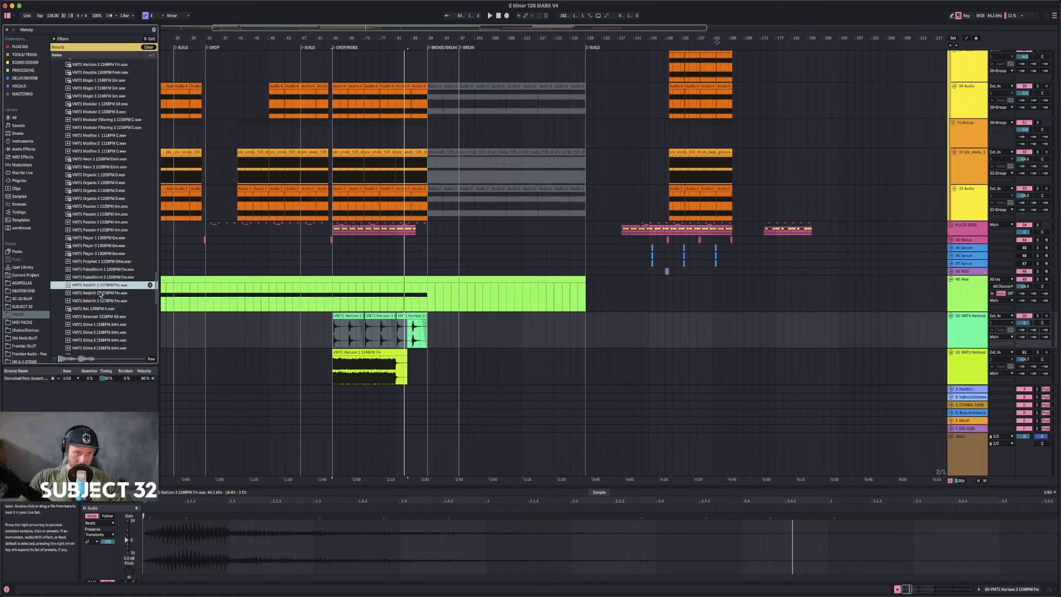
{"action": "left_click", "coordinate": [99, 293]}
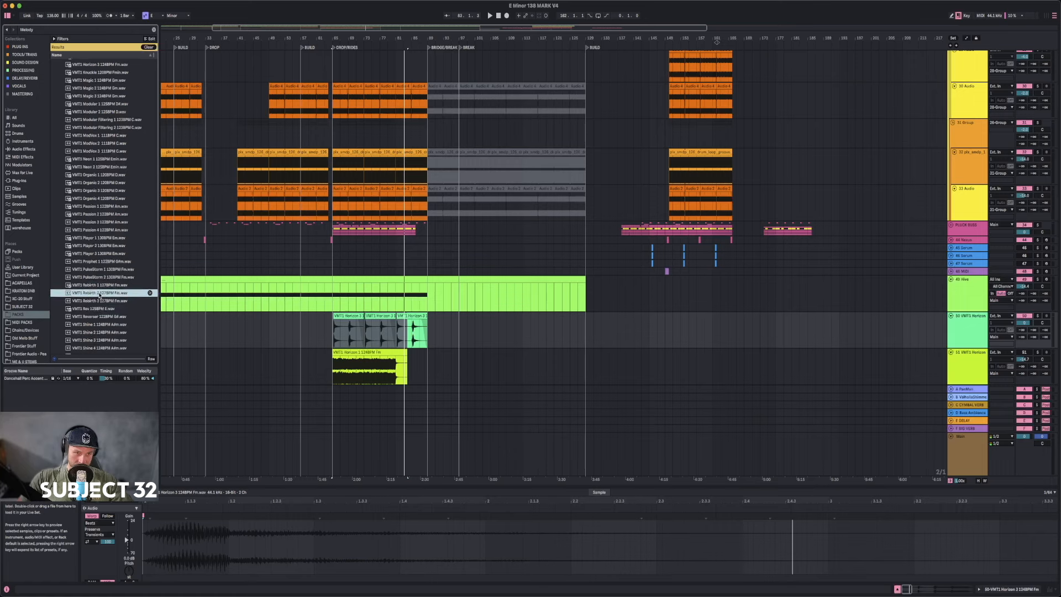
{"action": "left_click", "coordinate": [100, 301]}
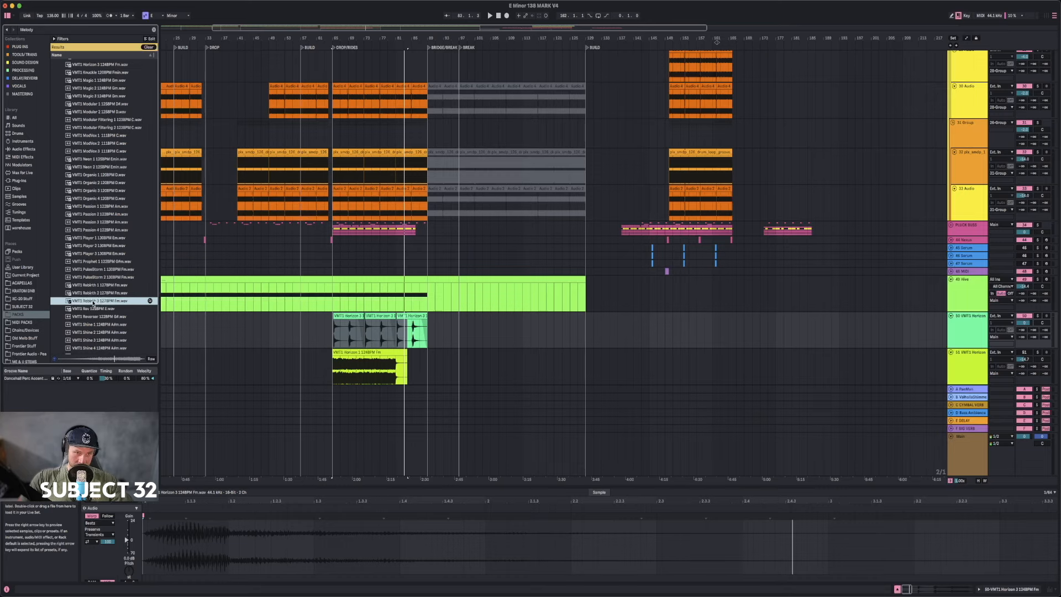
- Place Rebirth 3 at 65.1.1 over the Horizon 1 clip, reset its warping and set its original tempo to 127 BPM
{"action": "left_click_drag", "start_coordinate": [94, 303], "coordinate": [334, 365]}
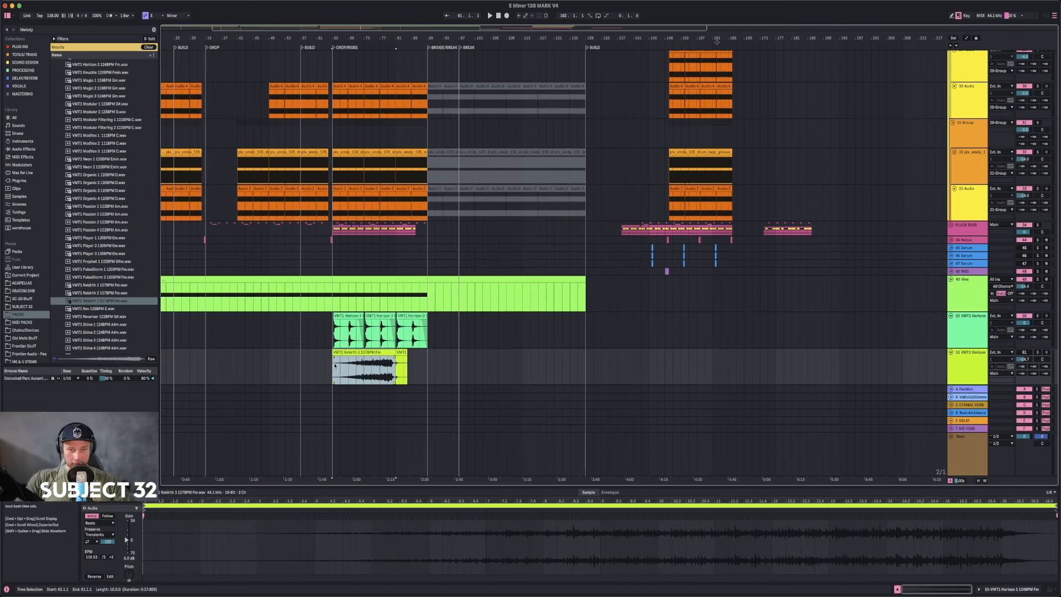
{"action": "left_click", "coordinate": [365, 370]}
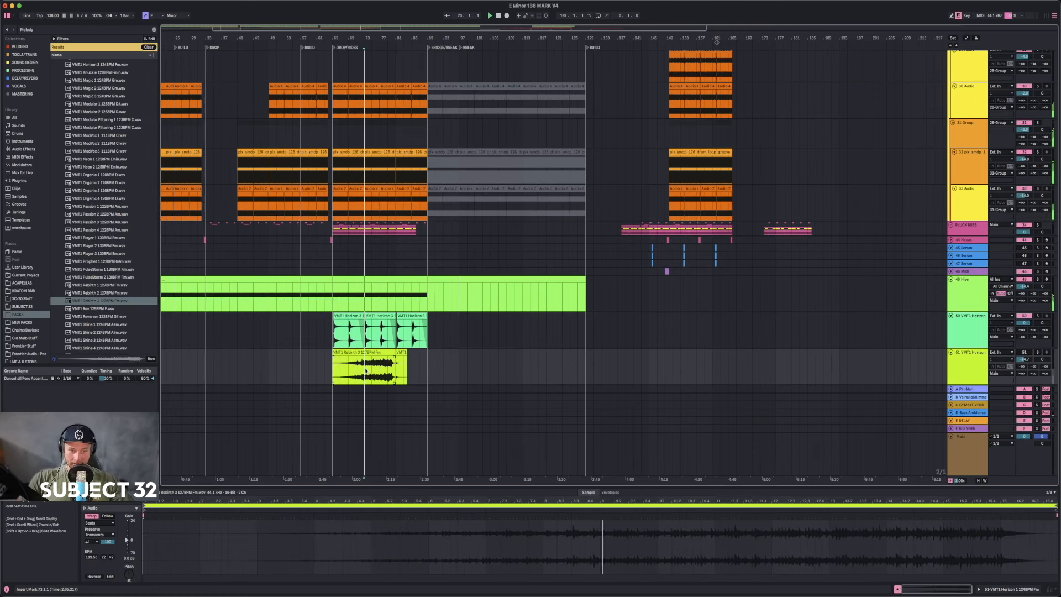
{"action": "left_click", "coordinate": [92, 515]}
{"action": "left_click", "coordinate": [92, 516]}
{"action": "key", "text": "space"}
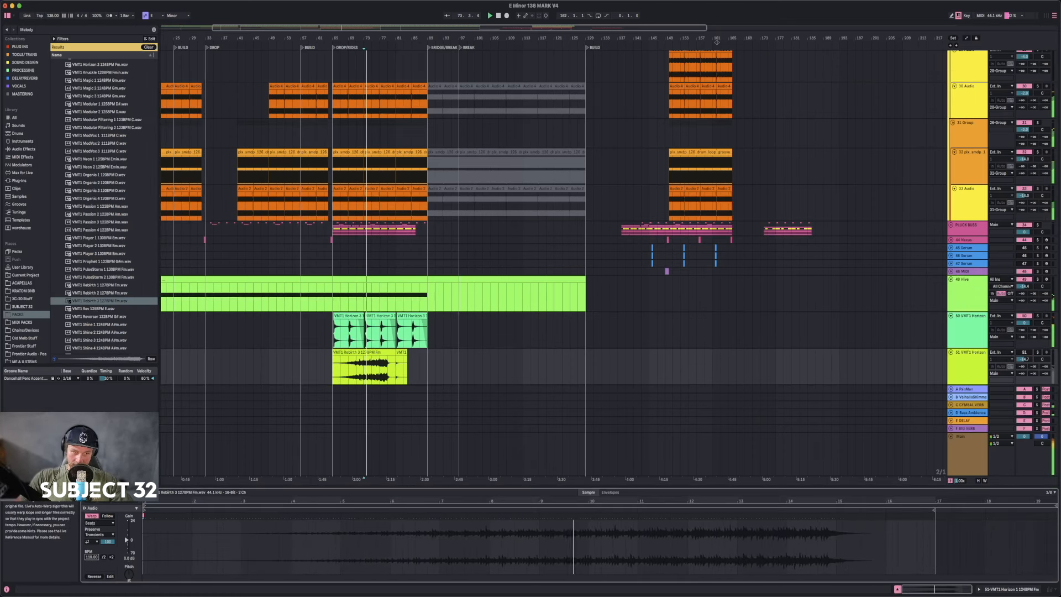
{"action": "left_click_drag", "start_coordinate": [91, 557], "coordinate": [91, 547]}
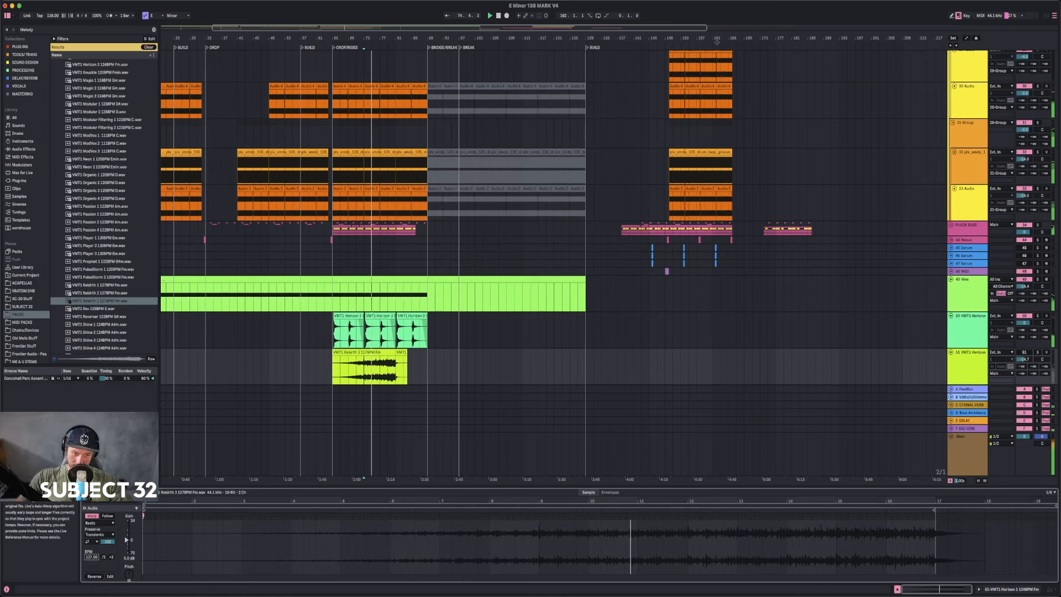
- Unmute the track holding Rebirth 3, raise its volume and replay the drop from 73.1.1
{"action": "left_click", "coordinate": [1024, 352]}
{"action": "left_click_drag", "start_coordinate": [1024, 359], "coordinate": [1025, 352]}
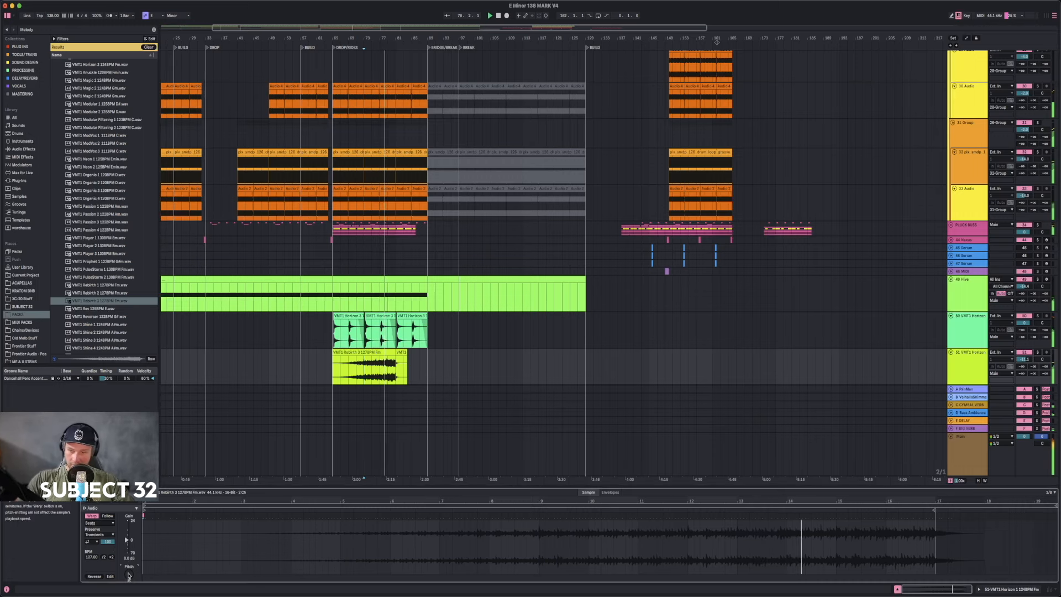
{"action": "left_click", "coordinate": [364, 376]}
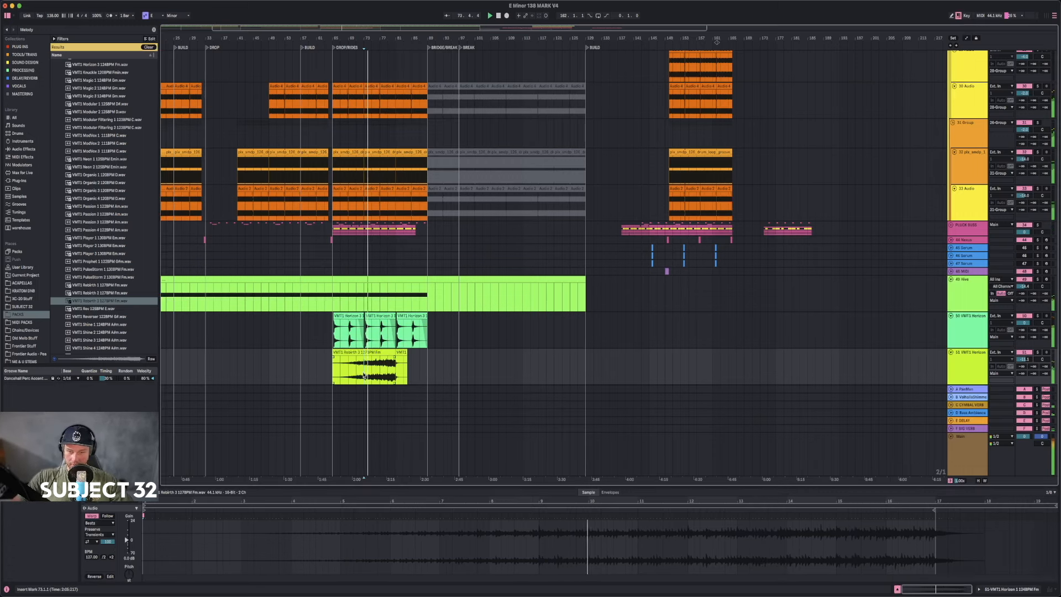
{"action": "left_click_drag", "start_coordinate": [364, 376], "coordinate": [380, 378]}
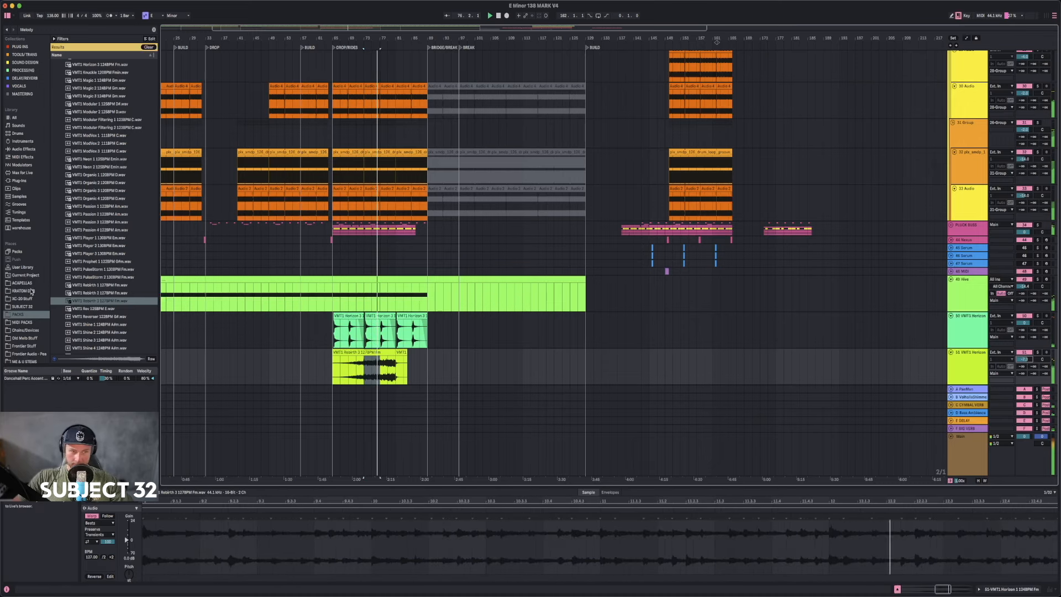
- Audition Rebirth 2 and Rebirth 1, and replace the Rebirth 3 clip with Rebirth 1 at 65.1.1
{"action": "left_click", "coordinate": [98, 294]}
{"action": "left_click", "coordinate": [97, 285]}
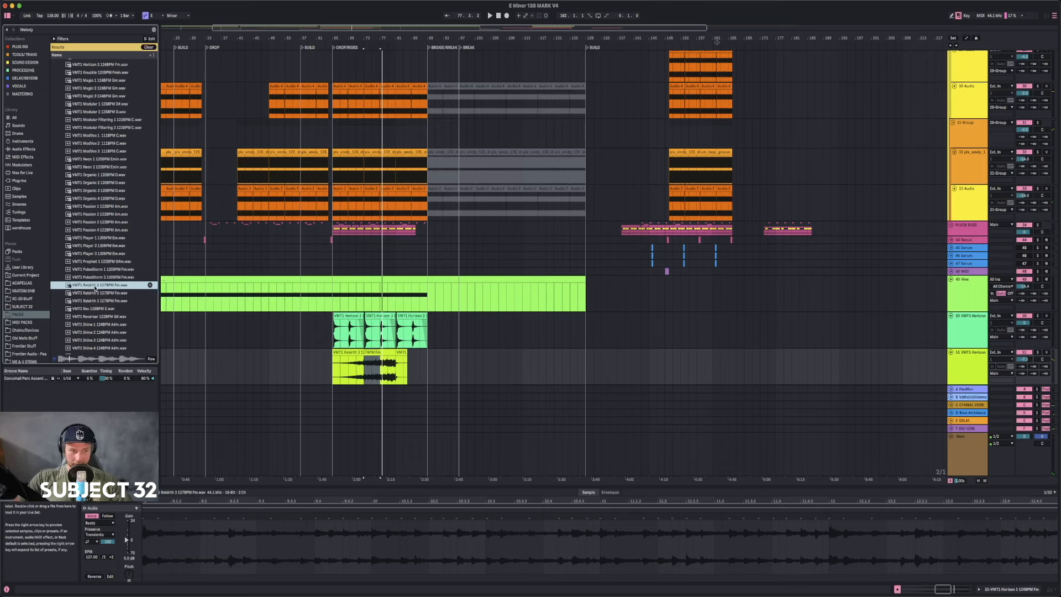
{"action": "left_click_drag", "start_coordinate": [93, 286], "coordinate": [341, 366]}
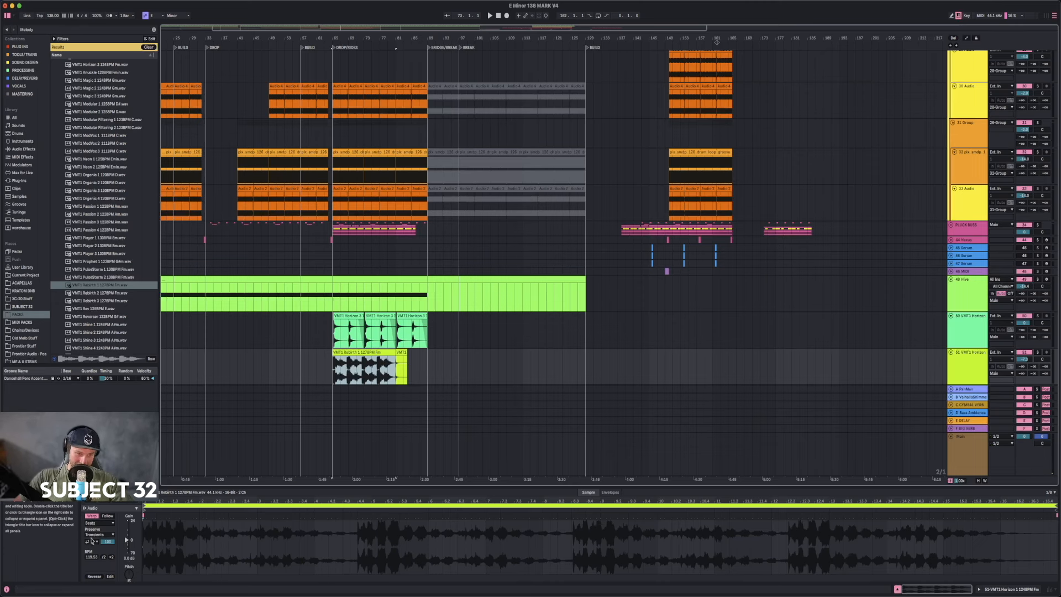
- Reset the Rebirth 1 clip's warping and set its original tempo to 127 BPM
{"action": "left_click", "coordinate": [91, 516]}
{"action": "left_click", "coordinate": [92, 516]}
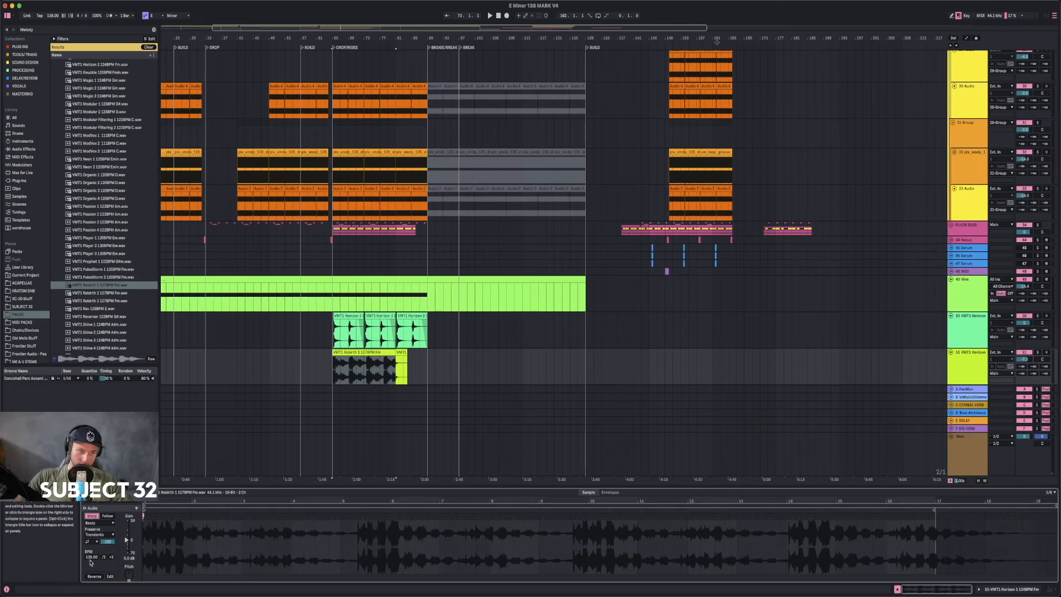
{"action": "left_click", "coordinate": [92, 559]}
{"action": "type", "text": "12"}
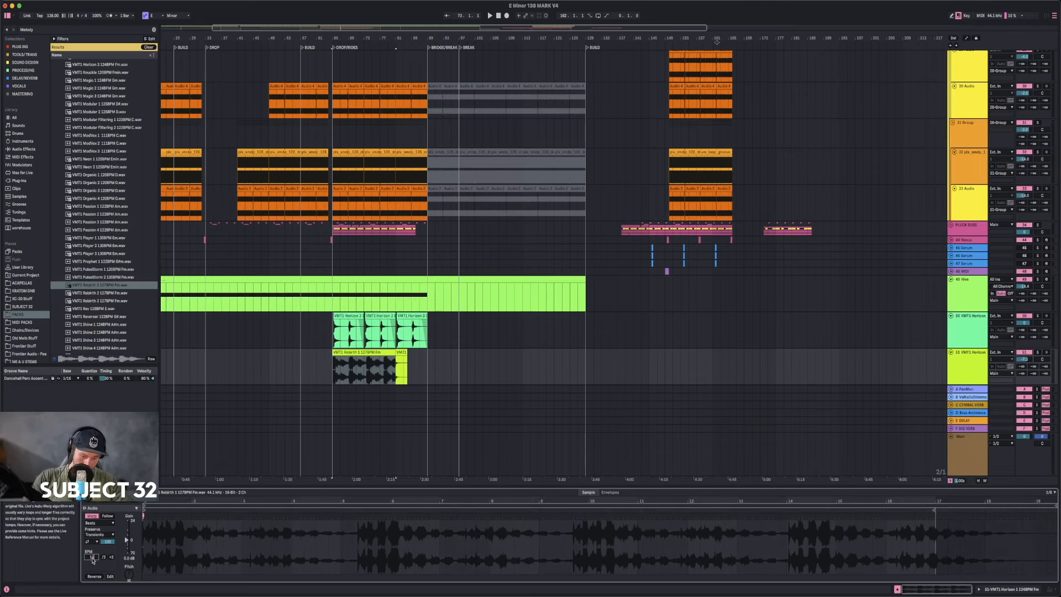
{"action": "type", "text": "7"}
{"action": "key", "text": "Return"}
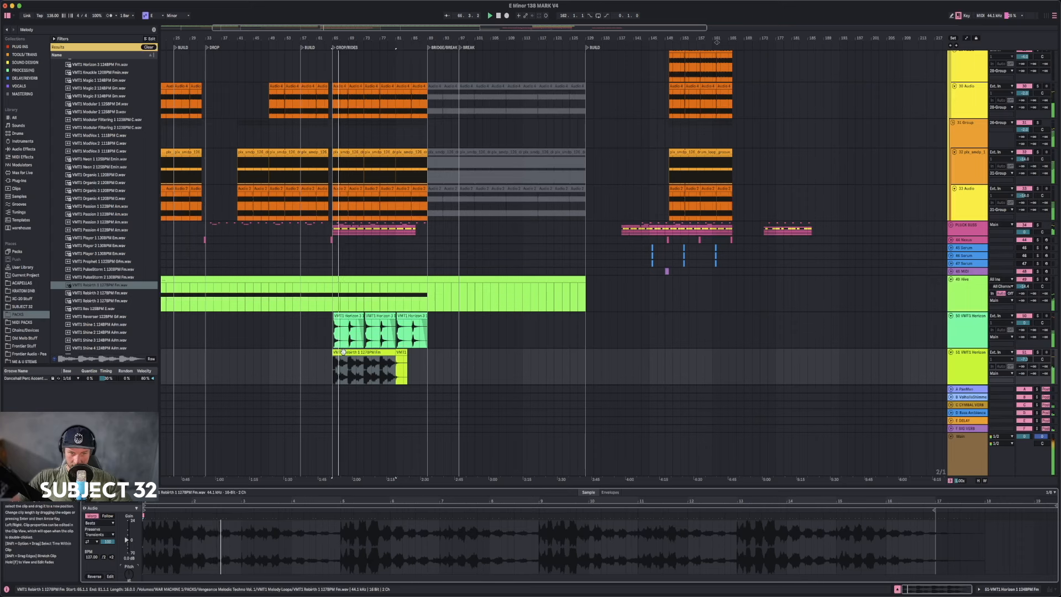
- Replay the drop from DROP/RIDES and mute the Horizon 3 track to hear Rebirth 1 without it
{"action": "left_click_drag", "start_coordinate": [333, 39], "coordinate": [334, 58]}
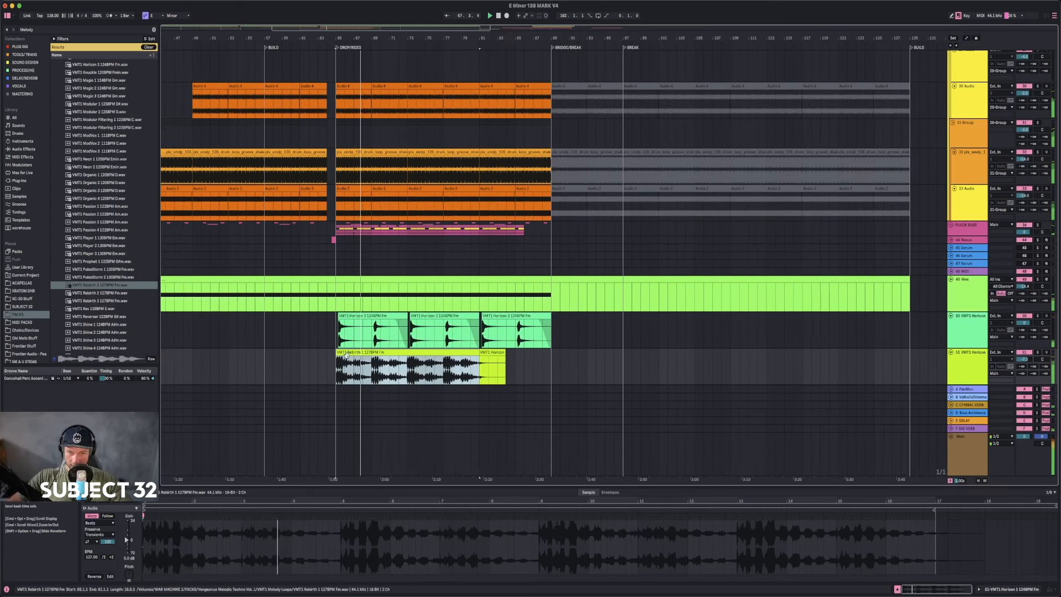
{"action": "left_click", "coordinate": [1024, 316]}
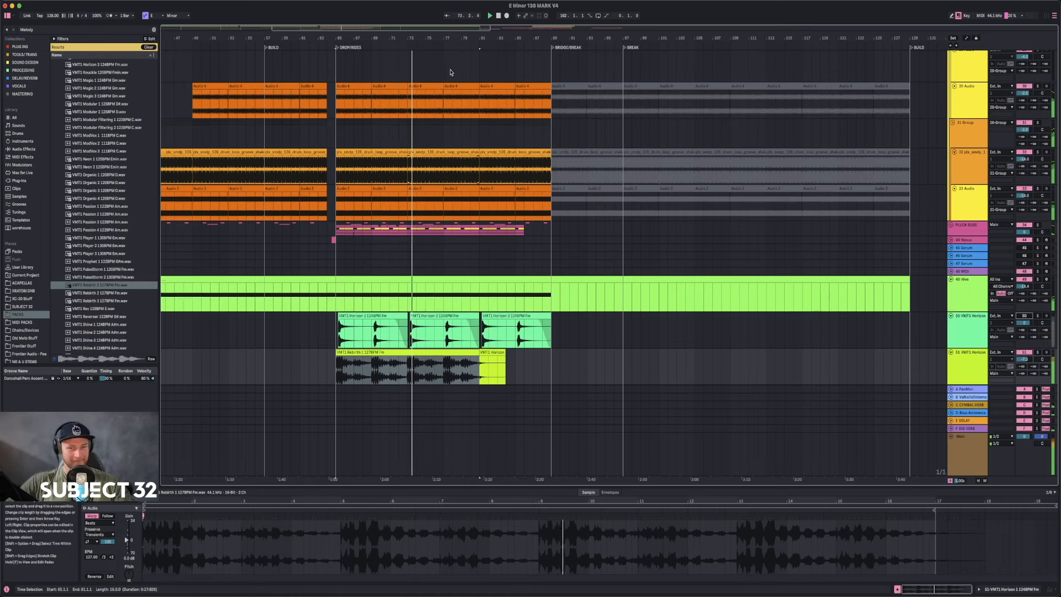
- Copy eight bars of Rebirth 1 into the build at 57.1.1 and repeat its two-bar section from 61.1.1 up to 65.1.1
{"action": "left_click_drag", "start_coordinate": [436, 38], "coordinate": [395, 40]}
{"action": "left_click", "coordinate": [325, 368]}
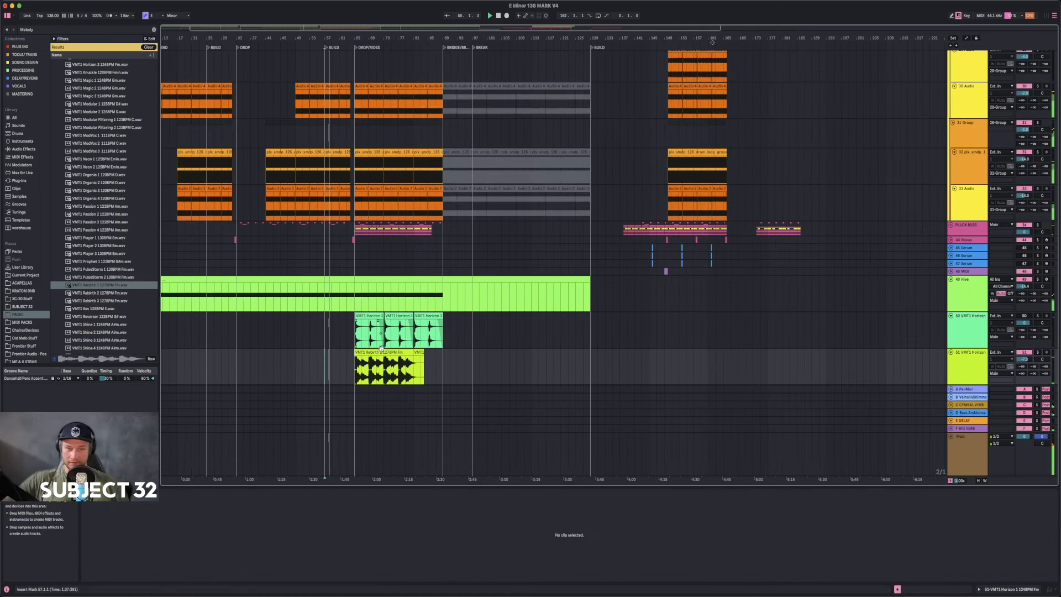
{"action": "left_click", "coordinate": [348, 361]}
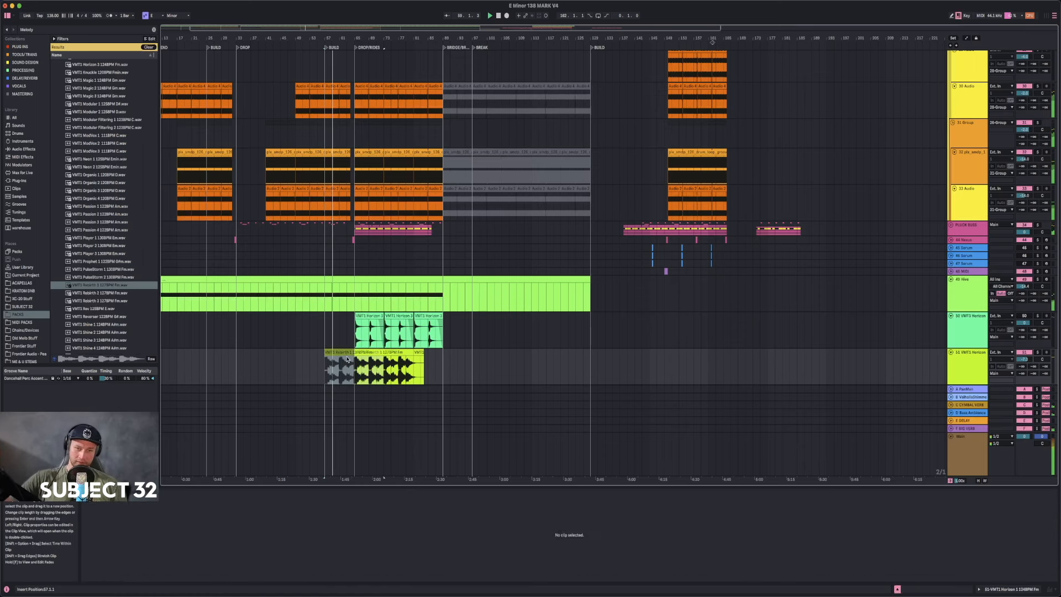
{"action": "left_click_drag", "start_coordinate": [333, 376], "coordinate": [341, 376]}
{"action": "key", "text": "super+d"}
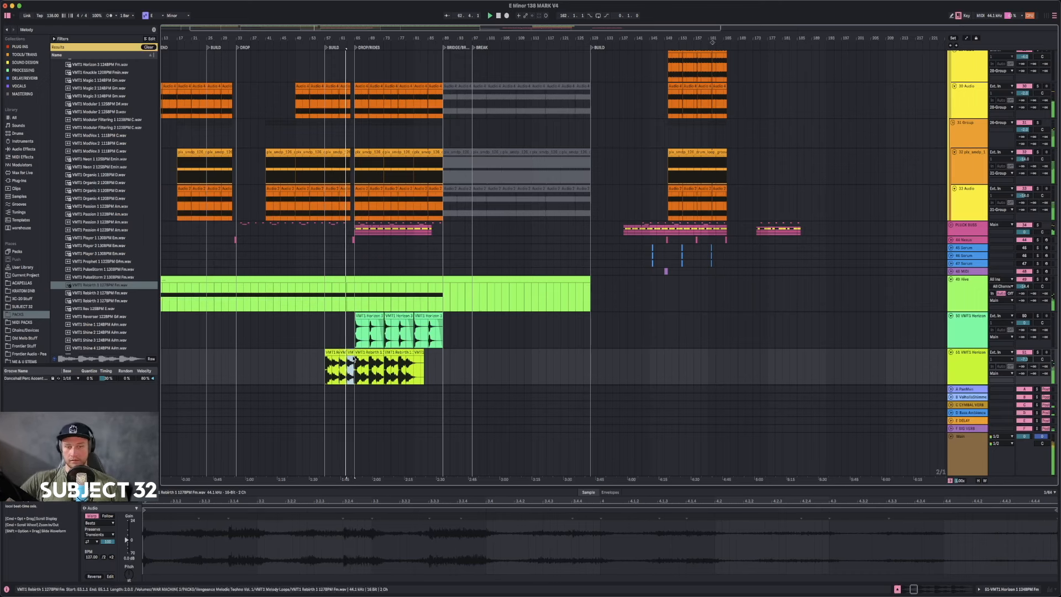
- Try joining the Rebirth 1 clips in the drop and shifting the Horizon 3 clips two bars later, and undo these edits
{"action": "left_click", "coordinate": [371, 355]}
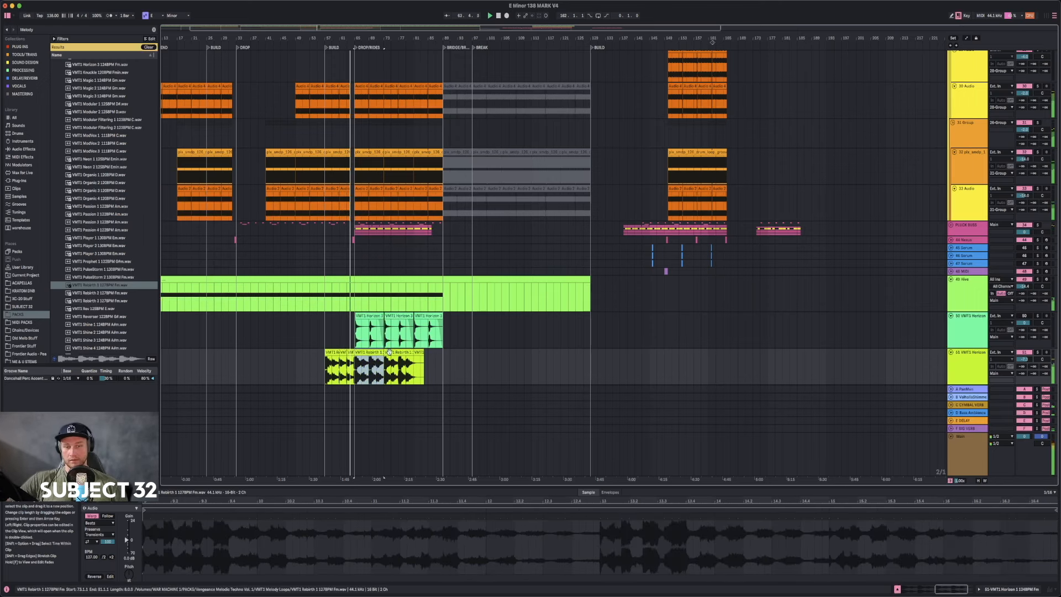
{"action": "key", "text": "super+j"}
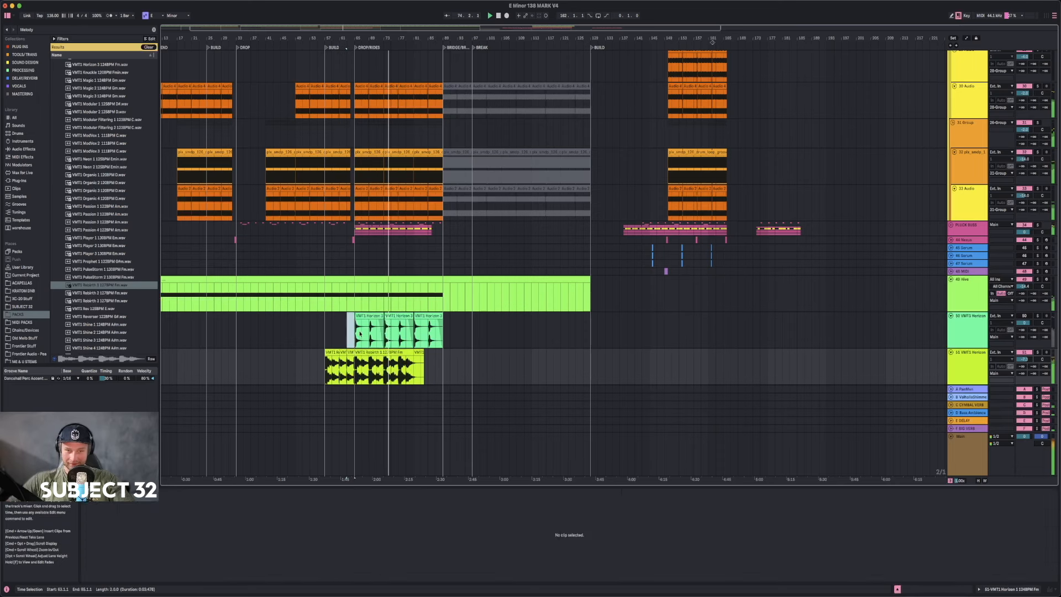
{"action": "left_click", "coordinate": [436, 320]}
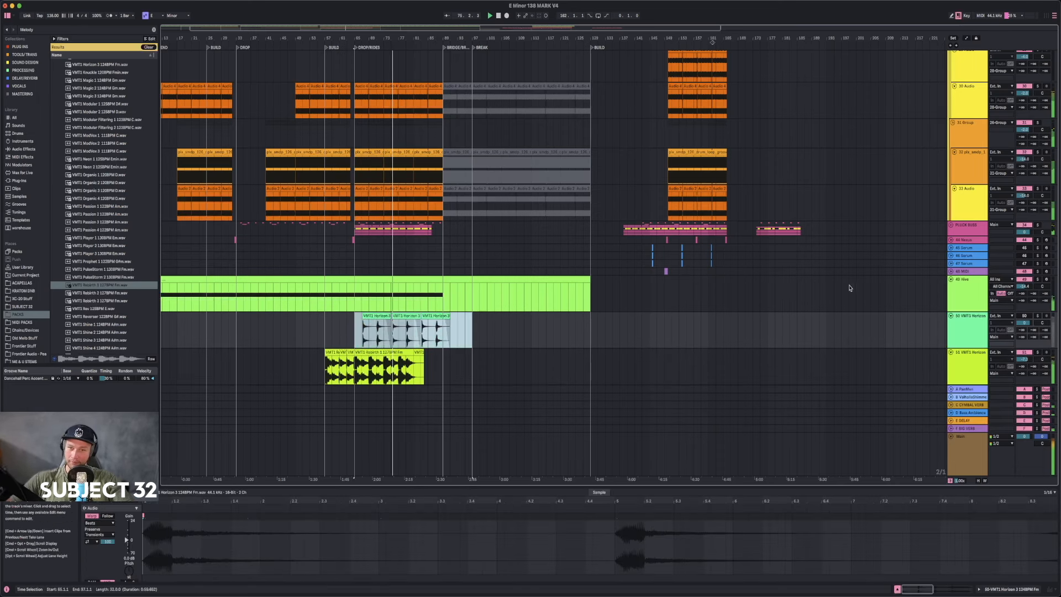
{"action": "left_click", "coordinate": [1028, 317]}
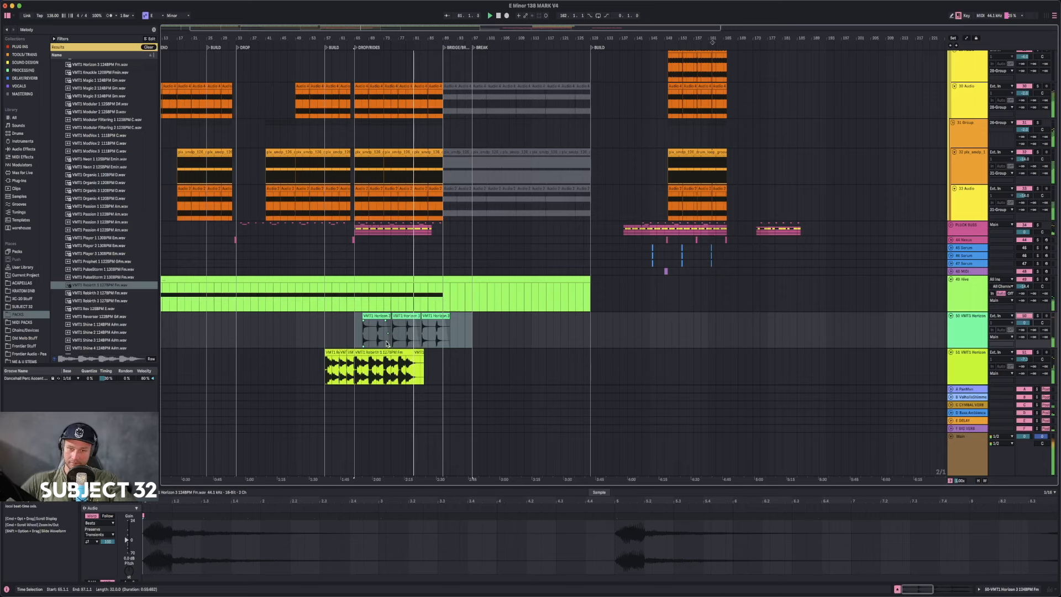
{"action": "key", "text": "super+z"}
{"action": "key", "text": "super+z"}
{"action": "key", "text": "super+z"}
{"action": "key", "text": "super+z"}
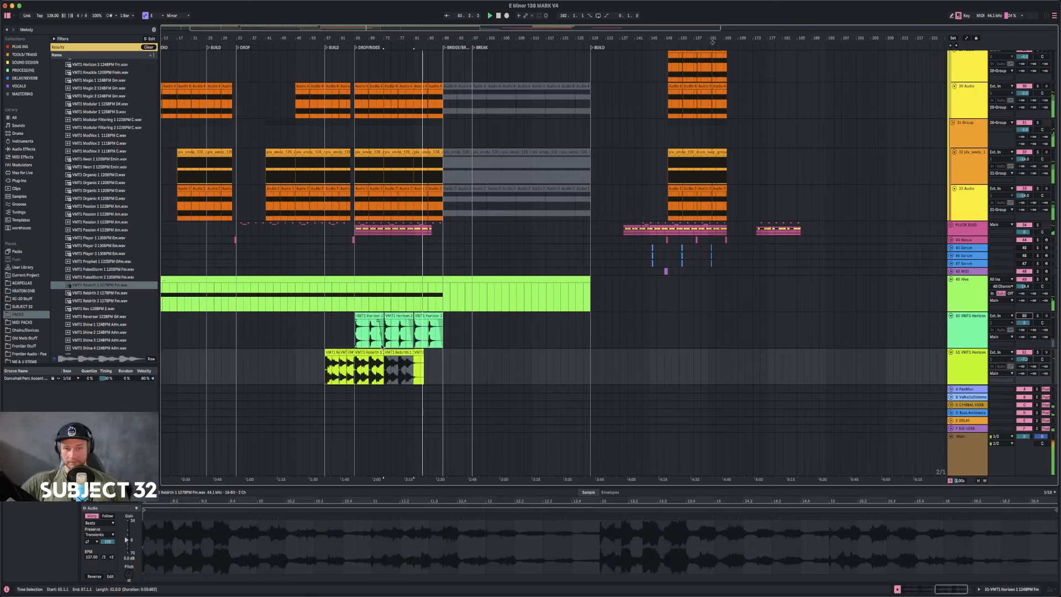
{"action": "key", "text": "super+z"}
- Play the build from 57.1.1 and the transition into the drop from 64.3.1 to check the Rebirth 1 clips
{"action": "left_click", "coordinate": [336, 351]}
{"action": "left_click", "coordinate": [327, 361]}
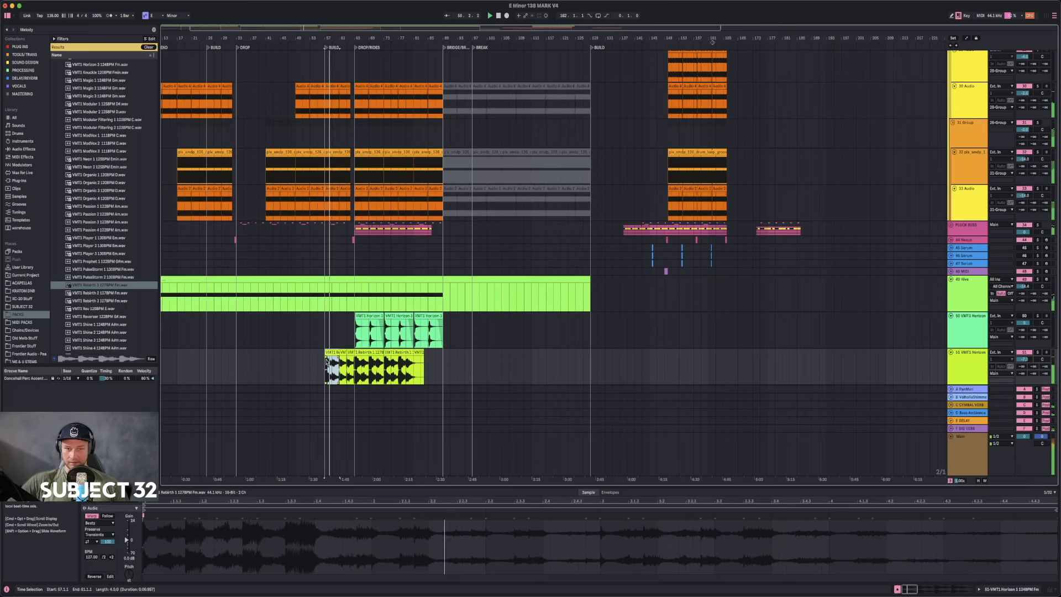
{"action": "scroll", "coordinate": [794, 282], "scroll_direction": "down", "scroll_amount": 10}
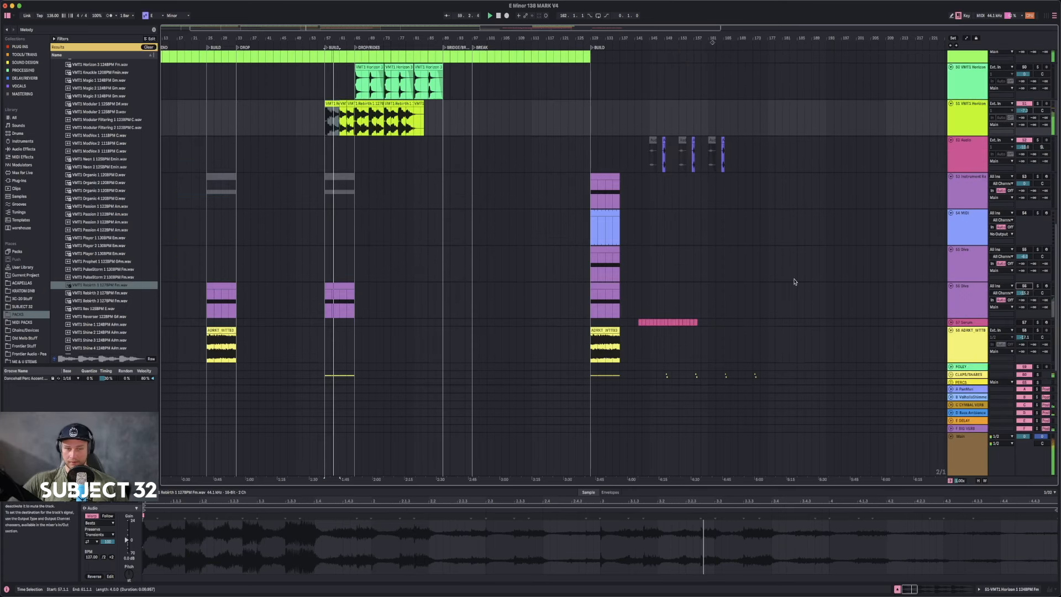
{"action": "scroll", "coordinate": [517, 249], "scroll_direction": "up", "scroll_amount": 4}
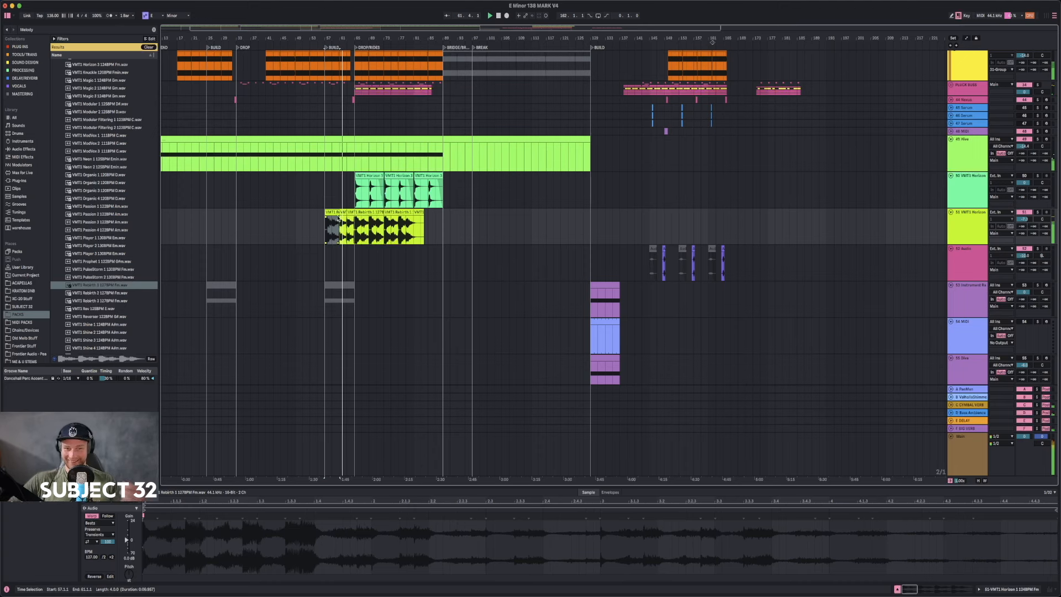
{"action": "left_click", "coordinate": [362, 213]}
{"action": "left_click_drag", "start_coordinate": [346, 38], "coordinate": [347, 149]}
{"action": "left_click", "coordinate": [374, 221]}
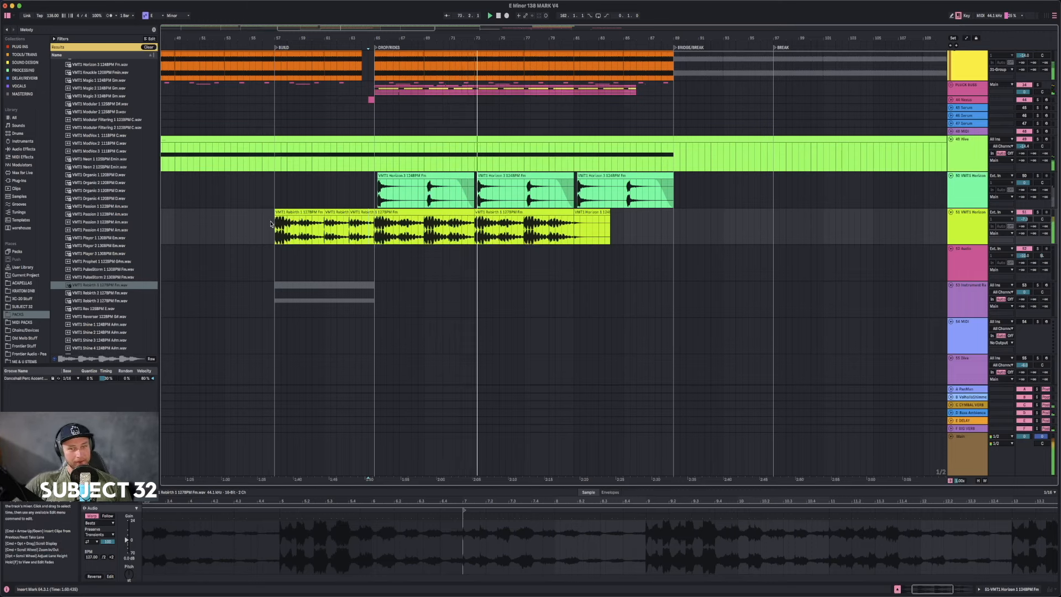
- Find Kickstart 2 among the plug-ins, insert it on the Rebirth 1 track and dismiss its update notice
{"action": "left_click", "coordinate": [976, 224]}
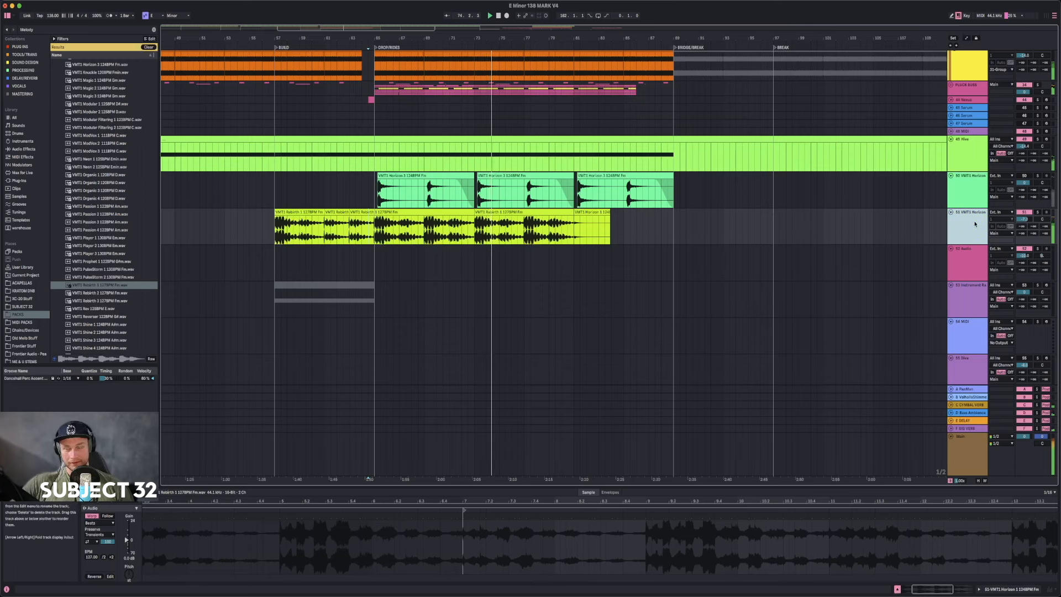
{"action": "left_click", "coordinate": [19, 181]}
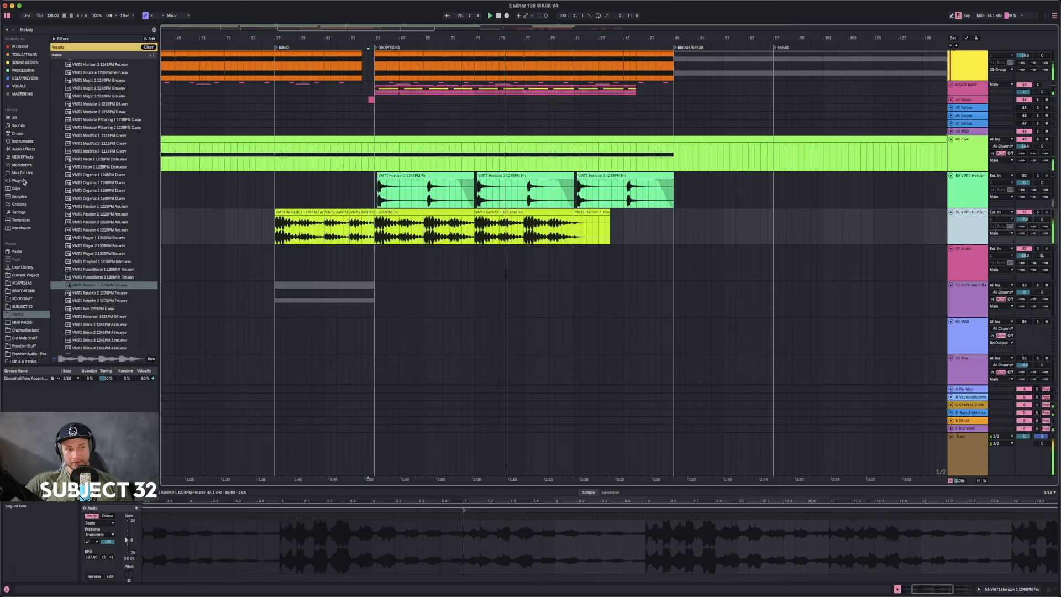
{"action": "left_click", "coordinate": [154, 30]}
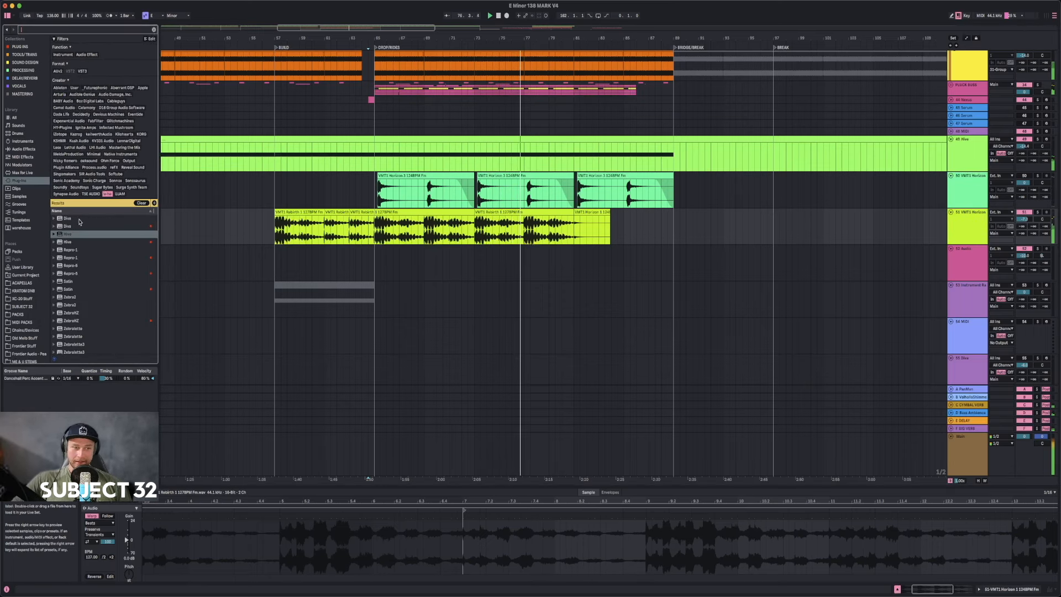
{"action": "left_click", "coordinate": [369, 234]}
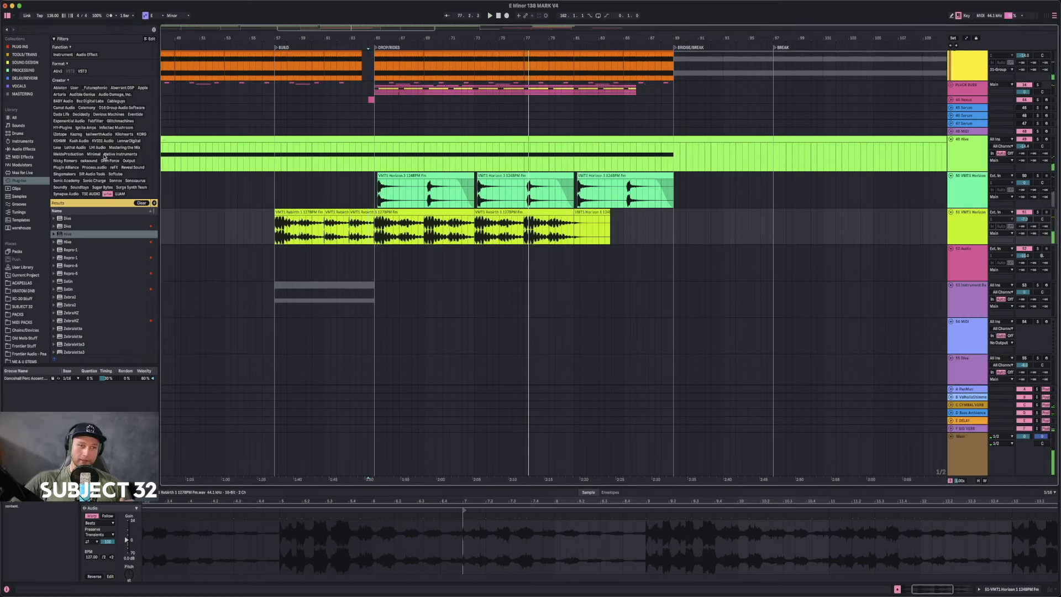
{"action": "left_click", "coordinate": [107, 194]}
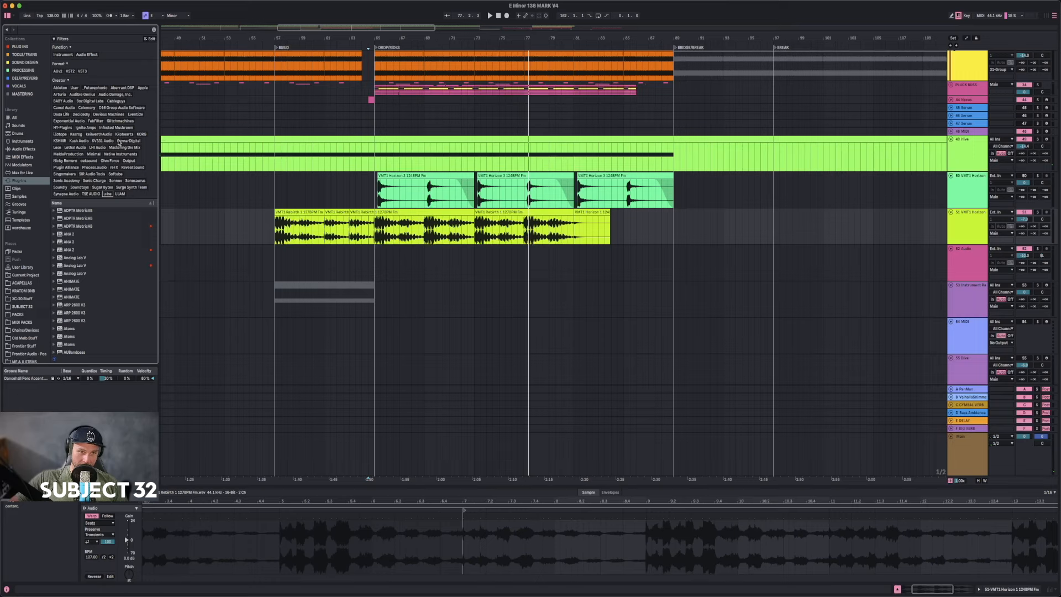
{"action": "left_click", "coordinate": [65, 161]}
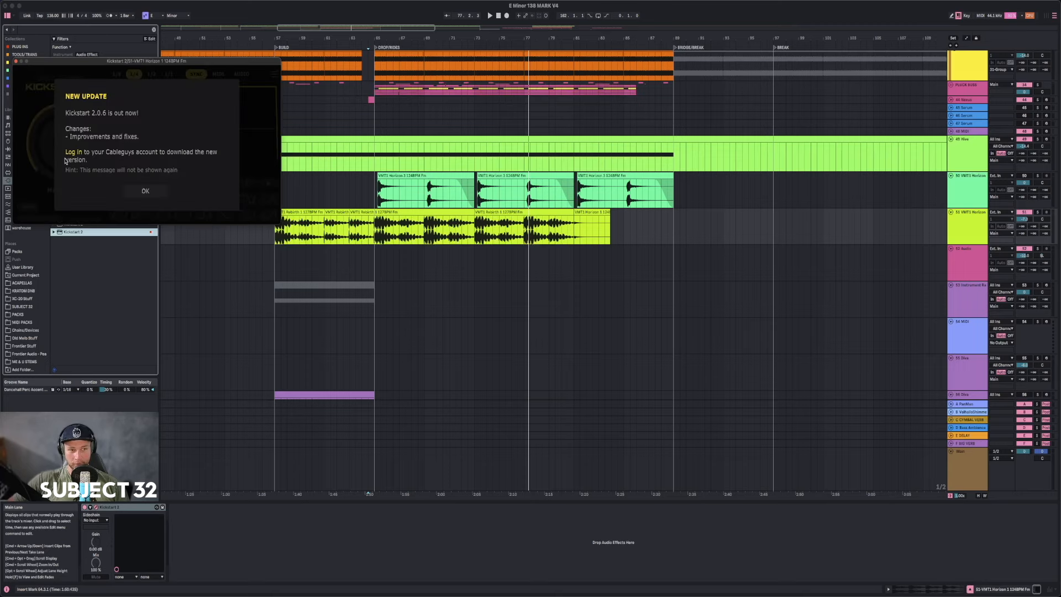
{"action": "left_click", "coordinate": [143, 192]}
- Choose Kickstart 2's second curve shape, set its mix to 70% and replay the drop with and without Rebirth 1 soloed
{"action": "left_click", "coordinate": [371, 235]}
{"action": "key", "text": "space"}
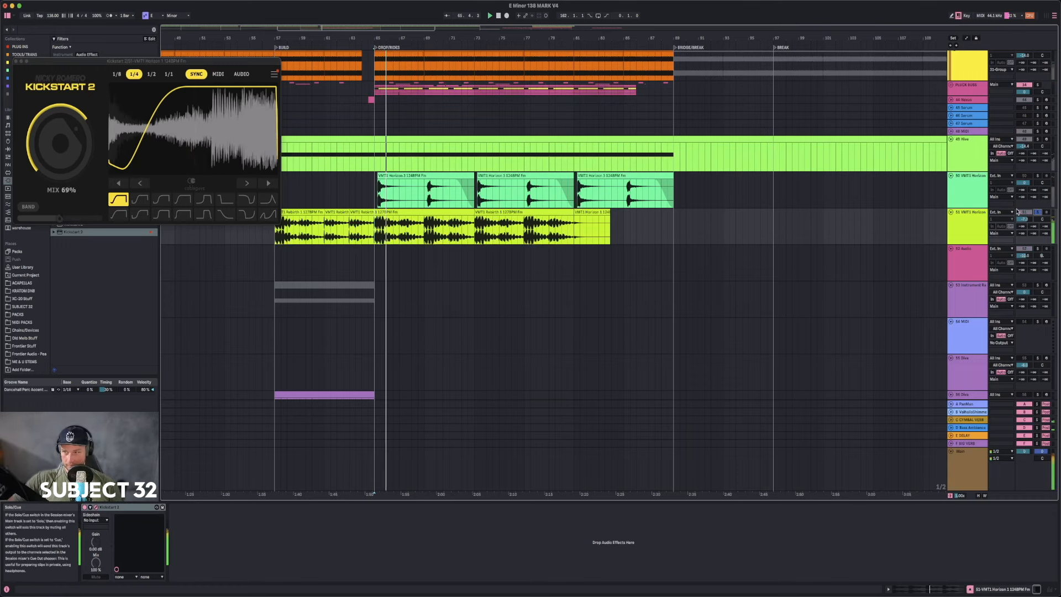
{"action": "left_click", "coordinate": [140, 199]}
{"action": "left_click_drag", "start_coordinate": [67, 145], "coordinate": [68, 144]}
{"action": "key", "text": "space"}
{"action": "key", "text": "space"}
{"action": "left_click", "coordinate": [1038, 213]}
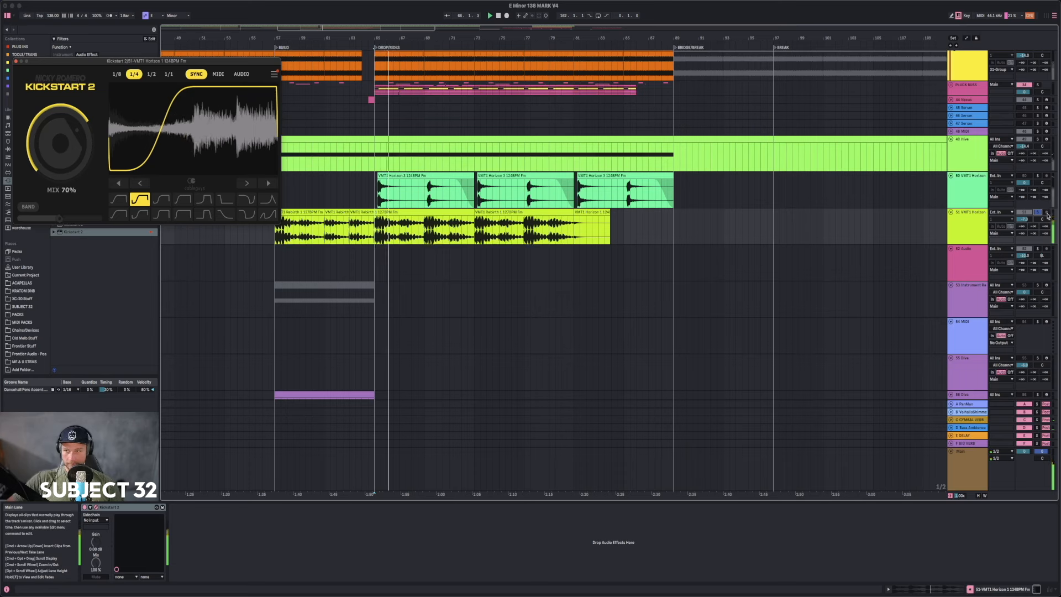
{"action": "key", "text": "space"}
{"action": "key", "text": "space"}
{"action": "left_click", "coordinate": [17, 61]}
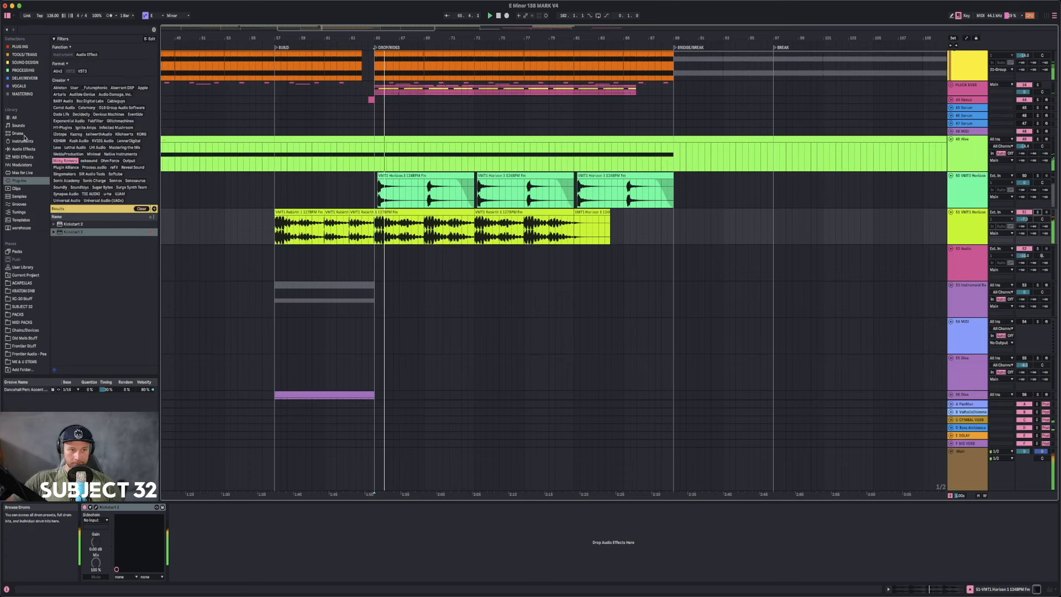
- Insert oeksound Spiff after Kickstart 2, load its De-click synths preset and play the drop
{"action": "left_click", "coordinate": [60, 161]}
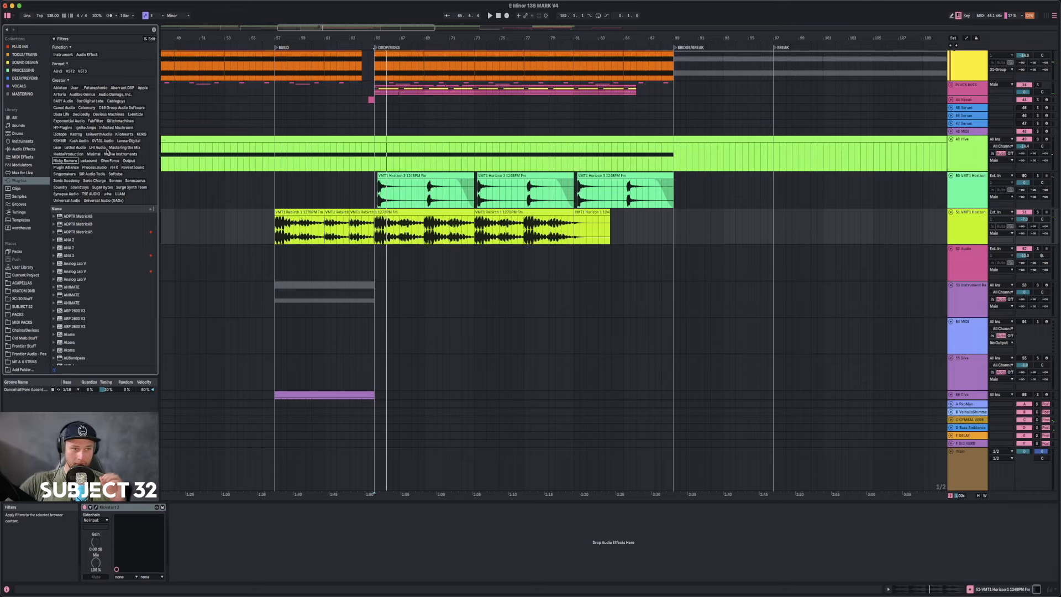
{"action": "left_click", "coordinate": [89, 161]}
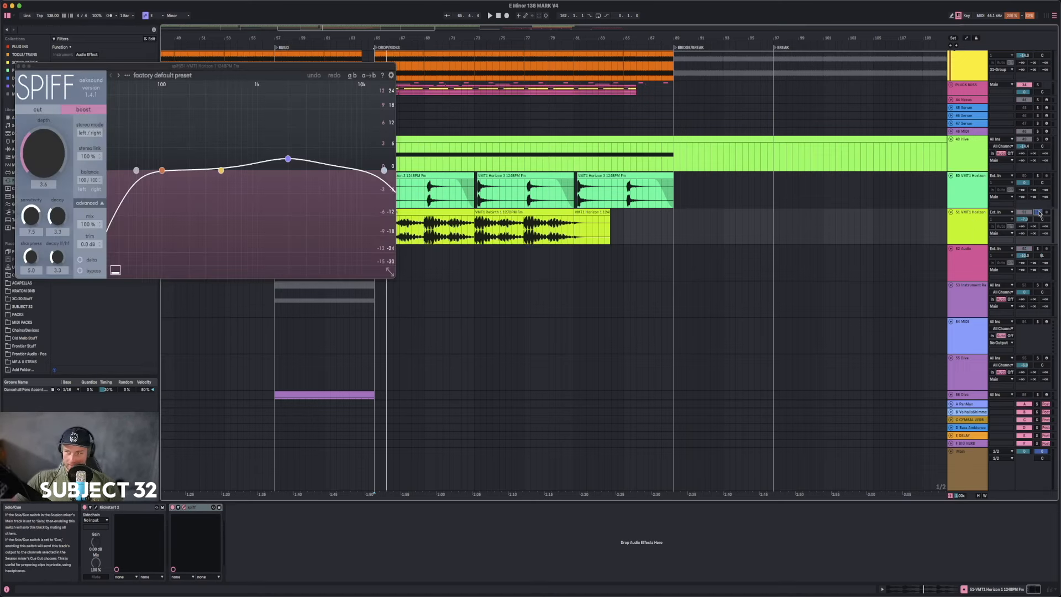
{"action": "left_click", "coordinate": [162, 75]}
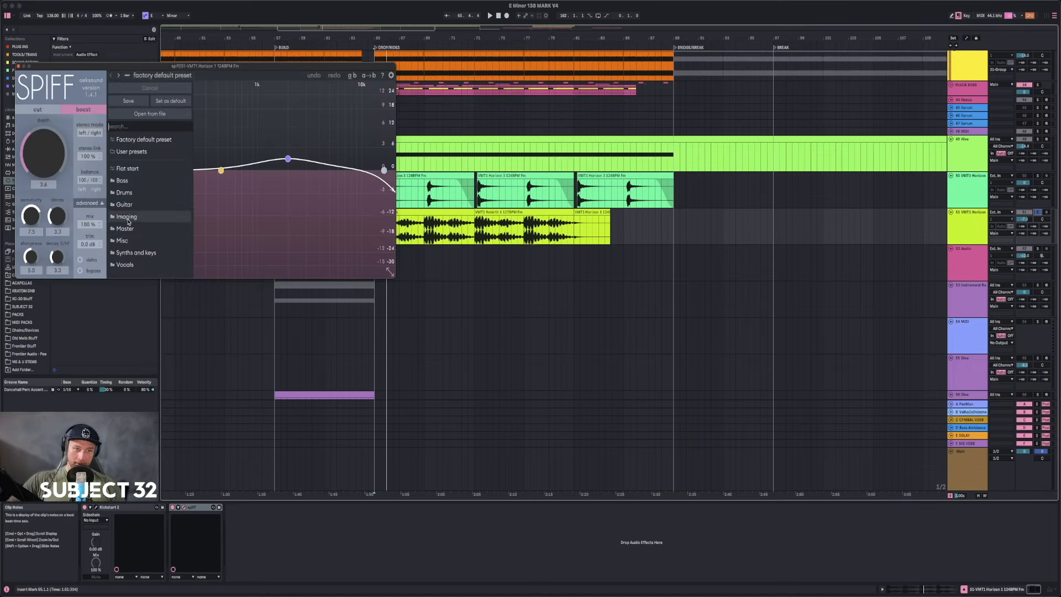
{"action": "mouse_move", "coordinate": [130, 258]}
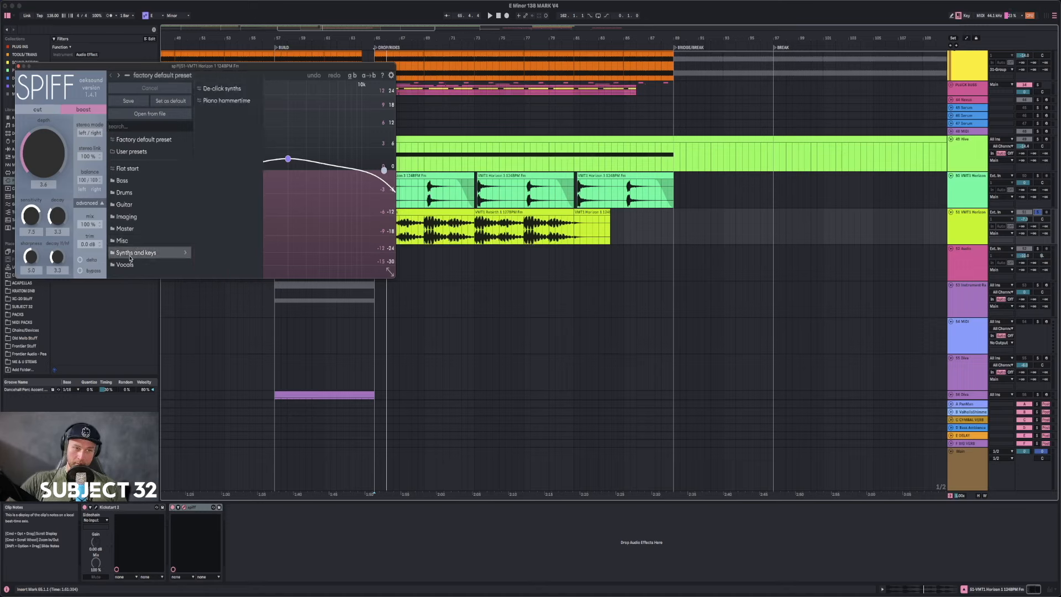
{"action": "left_click", "coordinate": [216, 89]}
{"action": "key", "text": "space"}
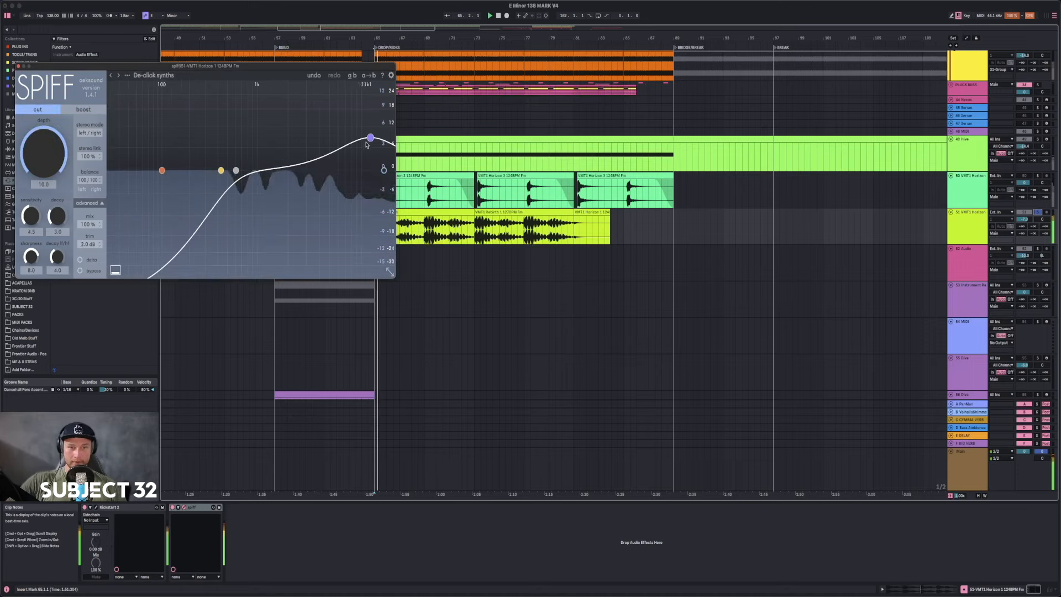
- Move Spiff's band 3 to about 9 kHz and 18 dB, and unsolo the Rebirth 1 track to hear it in the mix
{"action": "left_click_drag", "start_coordinate": [370, 137], "coordinate": [358, 109]}
{"action": "left_click_drag", "start_coordinate": [356, 69], "coordinate": [356, 68]}
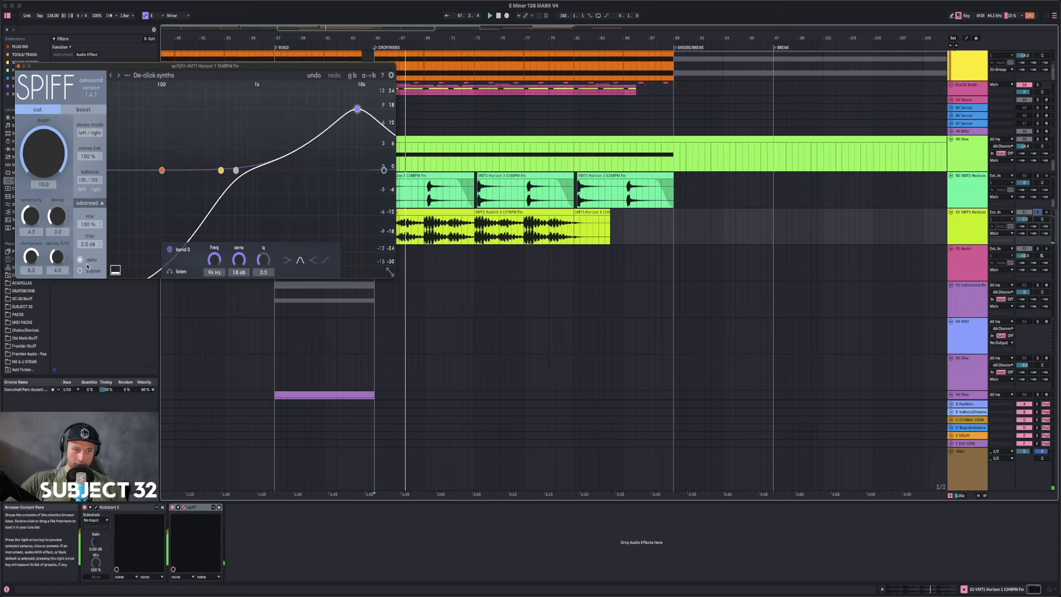
{"action": "left_click", "coordinate": [17, 67]}
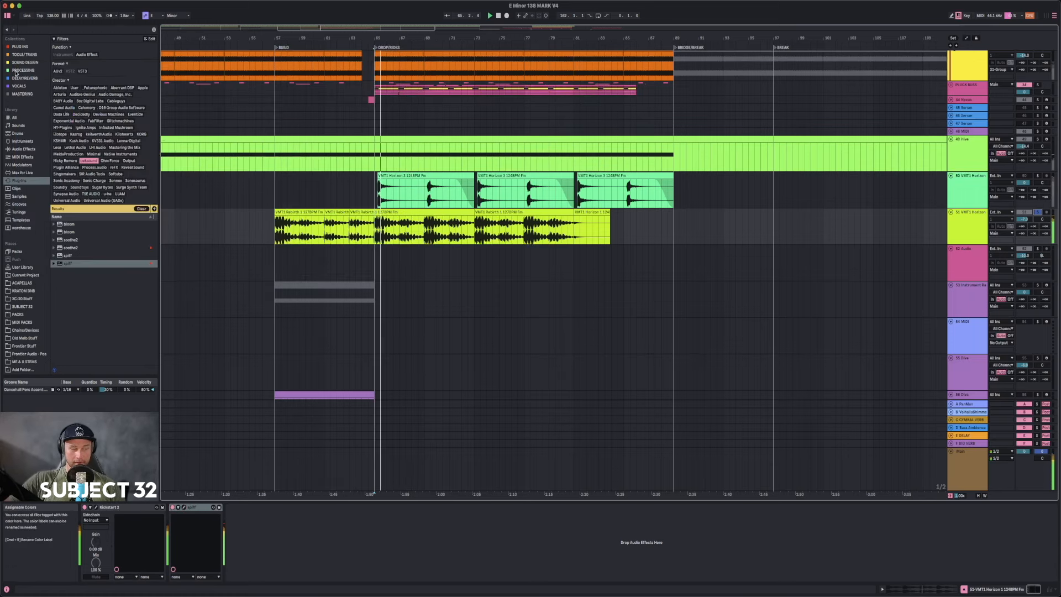
{"action": "left_click", "coordinate": [1038, 213]}
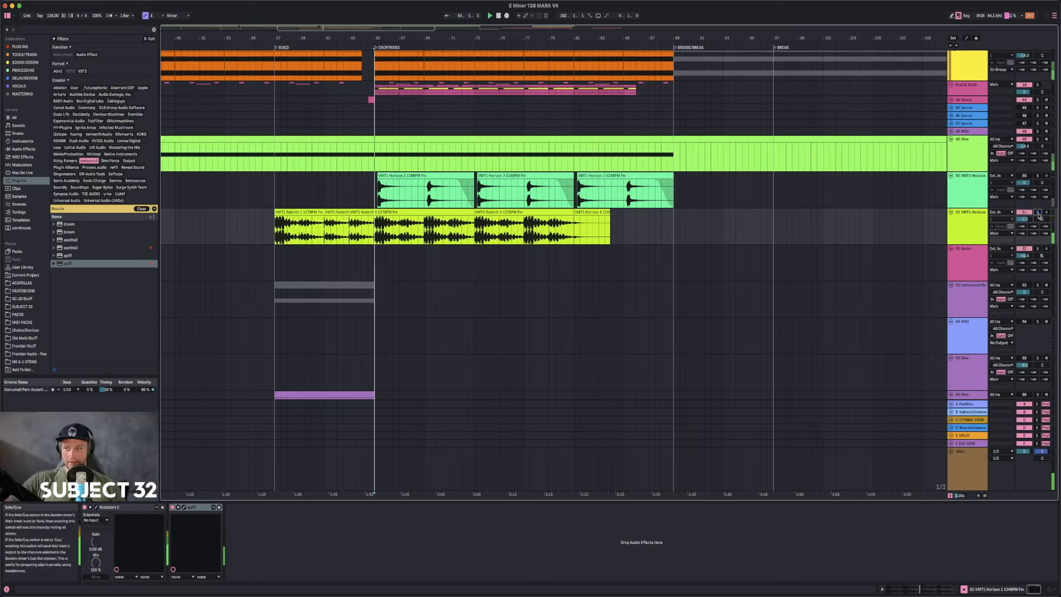
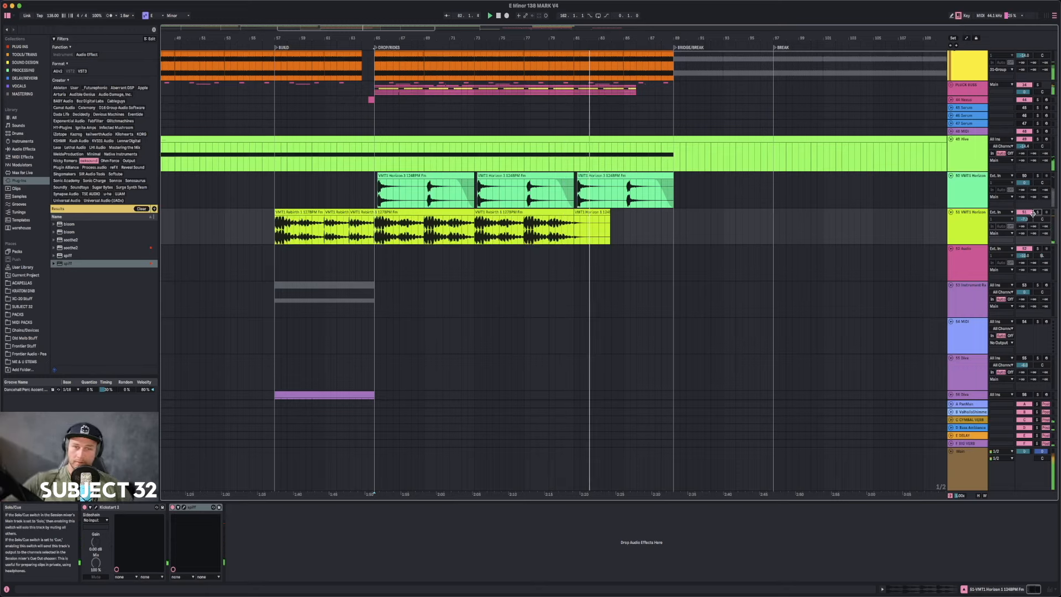
- Extend the second Rebirth 1 clip's start back to 65.1.1 and copy the resulting 16-bar clip to 81.1.1
{"action": "left_click", "coordinate": [446, 213]}
{"action": "left_click_drag", "start_coordinate": [476, 212], "coordinate": [330, 210]}
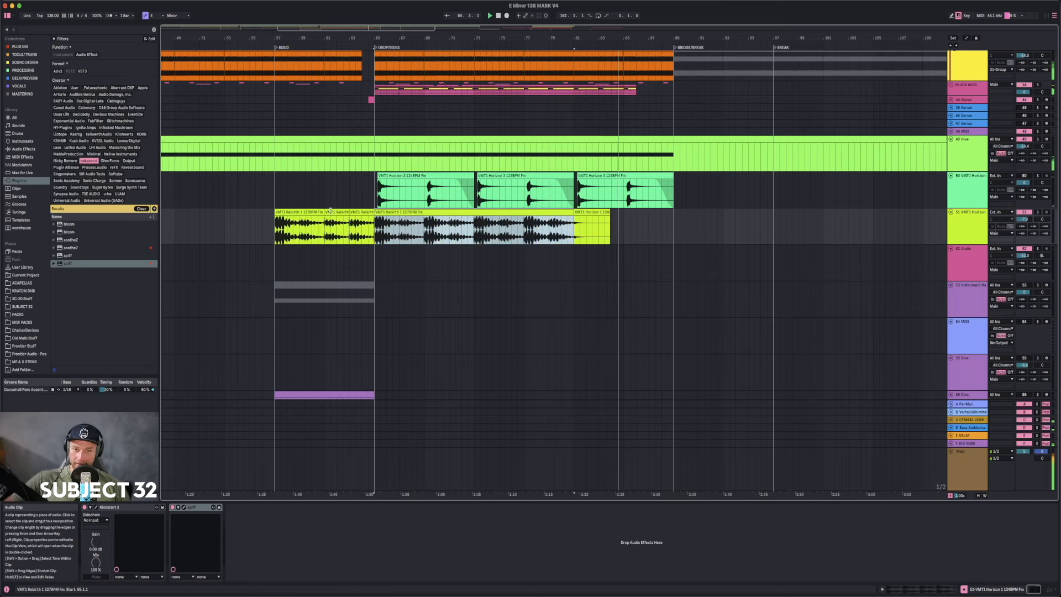
{"action": "left_click_drag", "start_coordinate": [434, 212], "coordinate": [637, 215]}
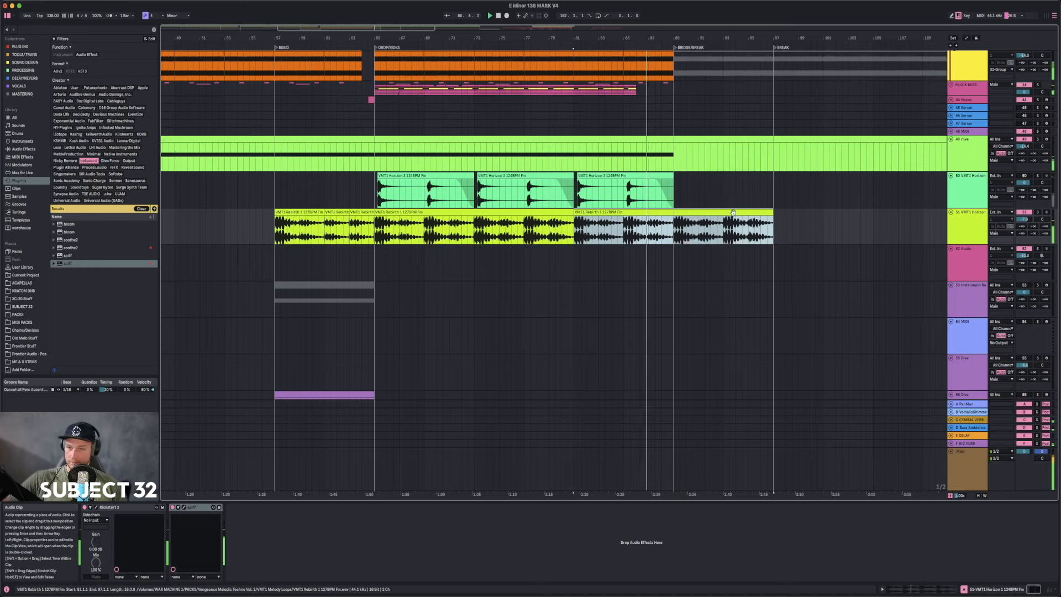
- Lengthen the copied Rebirth 1 clip to about bar 98 and deactivate its part from 89.1.1 onward
{"action": "left_click_drag", "start_coordinate": [772, 213], "coordinate": [1028, 201]}
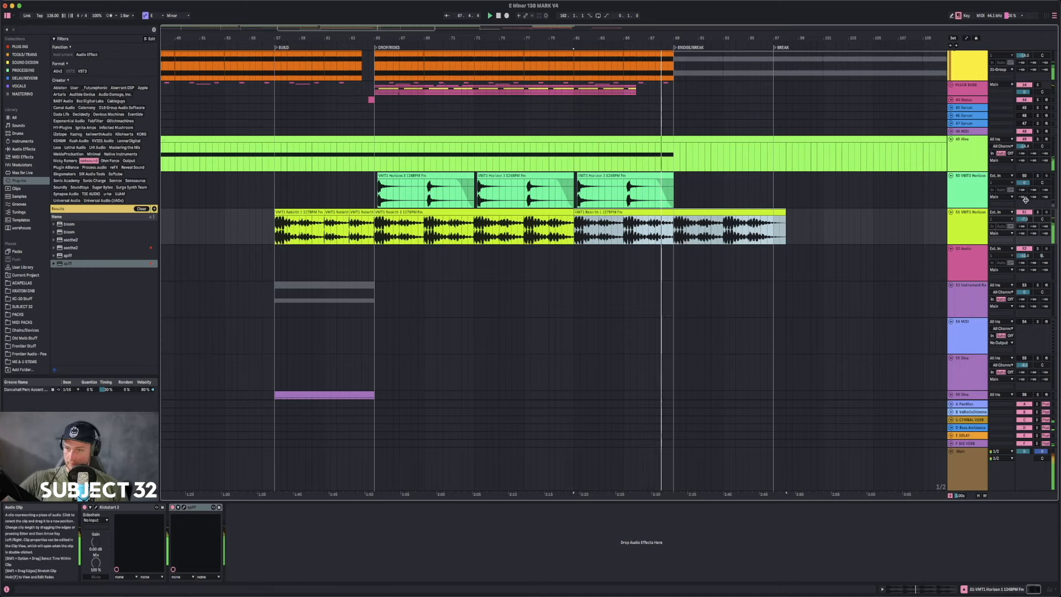
{"action": "left_click_drag", "start_coordinate": [675, 225], "coordinate": [790, 213]}
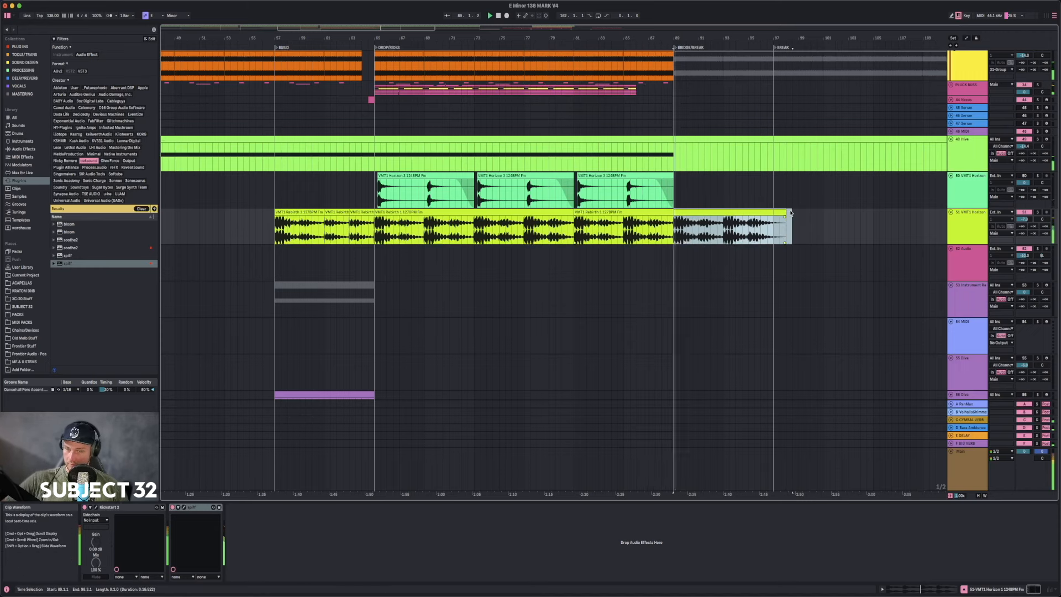
{"action": "key", "text": "super+0"}
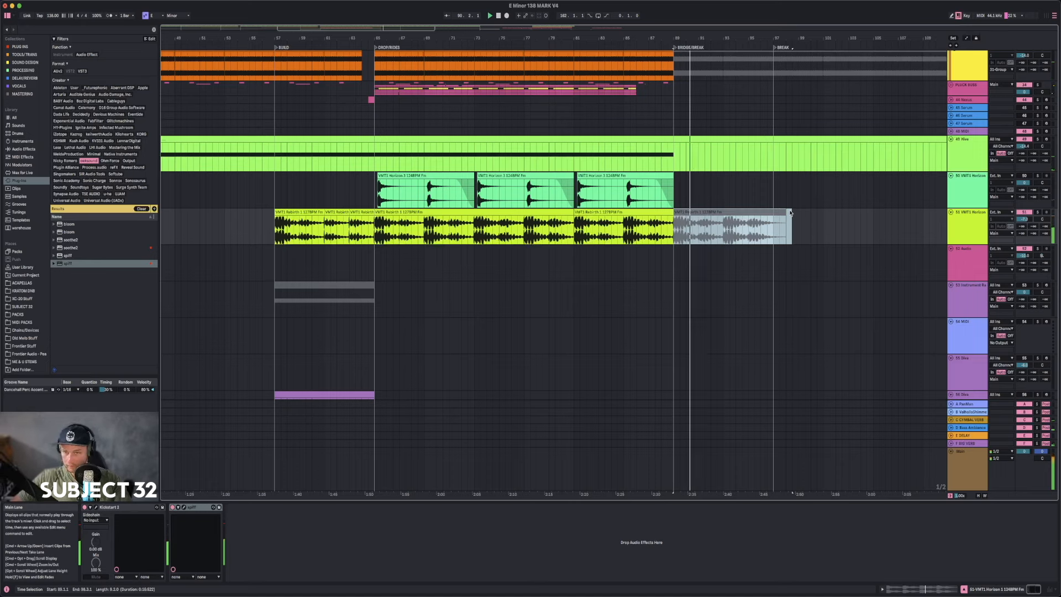
- Reactivate the Rebirth 1 part from 89.1.1 onward and try shifting it by half a bar while playing into the break
{"action": "key", "text": "super+0"}
{"action": "left_click", "coordinate": [680, 237]}
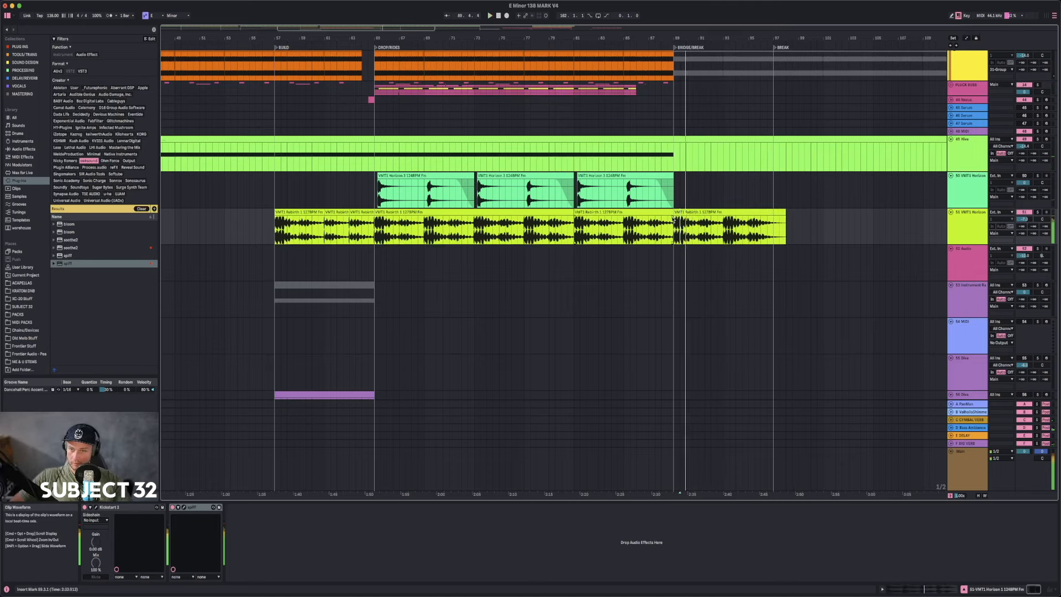
{"action": "key", "text": "space"}
{"action": "left_click_drag", "start_coordinate": [674, 214], "coordinate": [693, 211]}
{"action": "left_click", "coordinate": [656, 229]}
{"action": "key", "text": "space"}
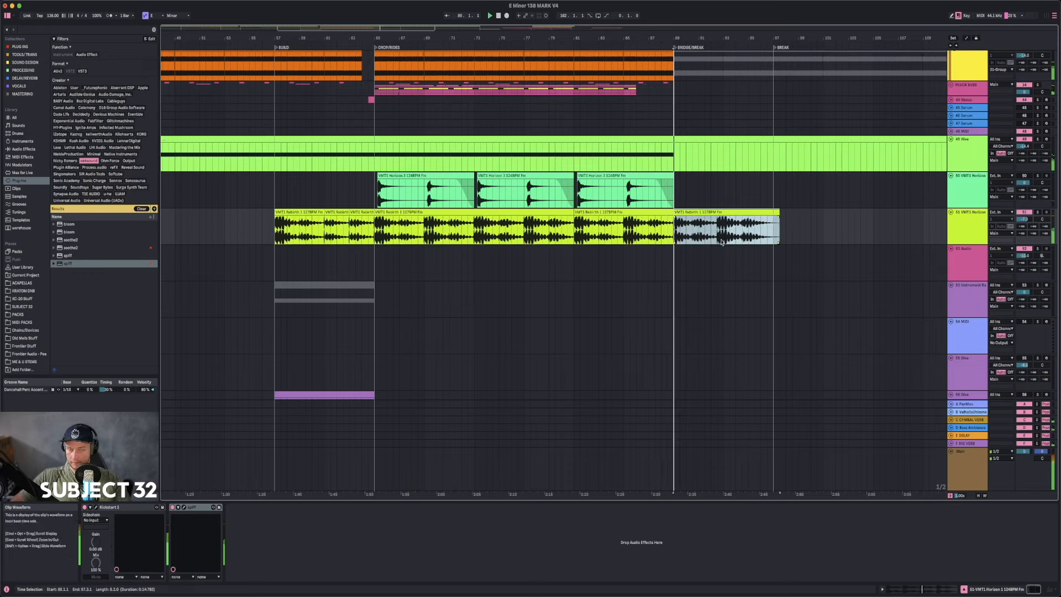
{"action": "left_click", "coordinate": [680, 215]}
{"action": "left_click_drag", "start_coordinate": [681, 214], "coordinate": [690, 223]}
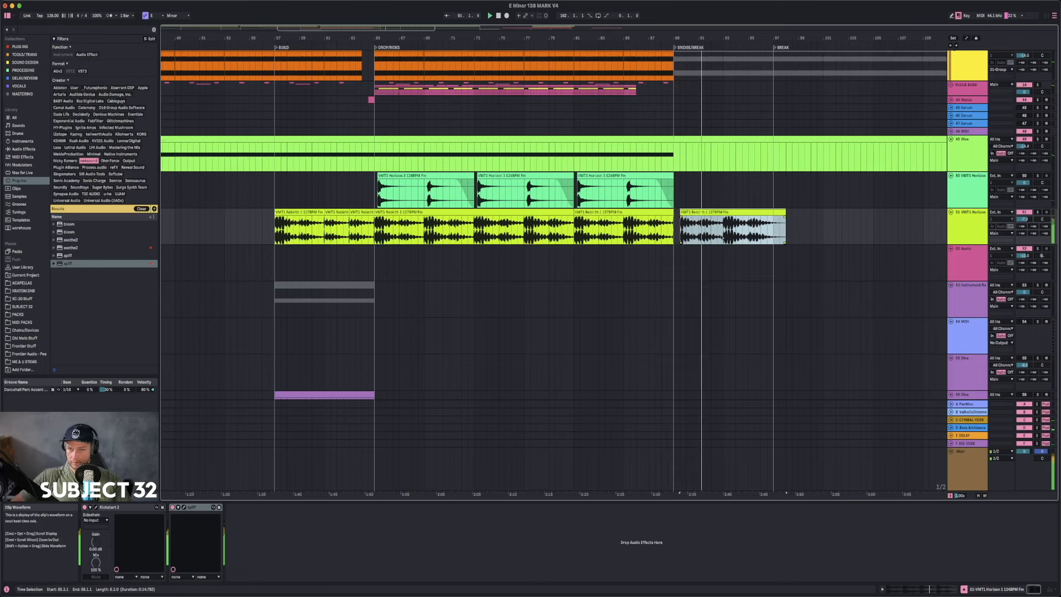
- Cut a half-bar section at 91.1.1 from the Rebirth 1 break clip, close the gap, and play from just before the break
{"action": "left_click", "coordinate": [698, 237]}
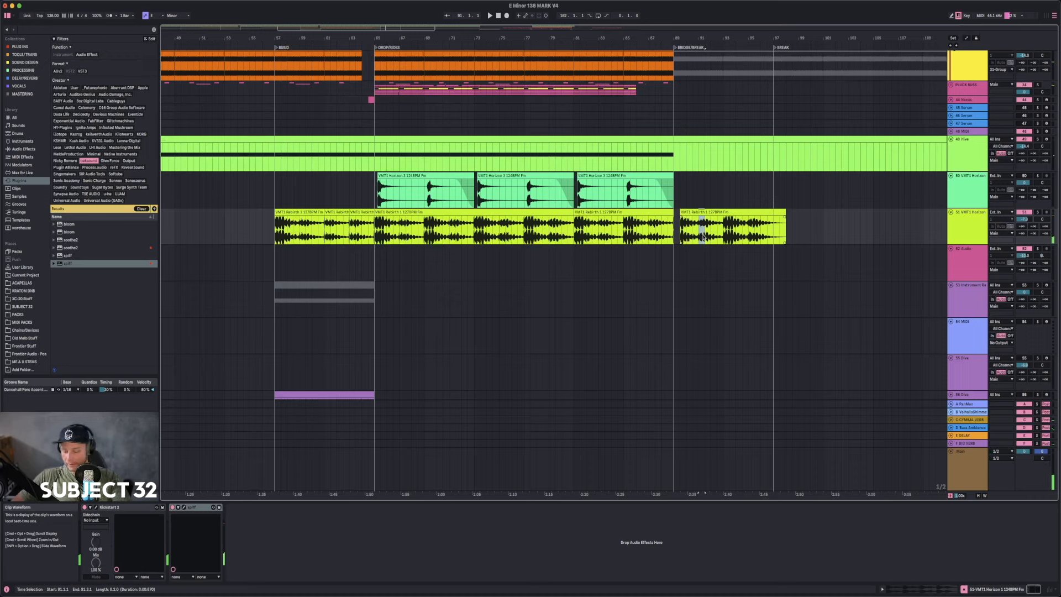
{"action": "key", "text": "Delete"}
{"action": "left_click_drag", "start_coordinate": [721, 212], "coordinate": [715, 213]}
{"action": "left_click", "coordinate": [717, 232]}
{"action": "left_click", "coordinate": [657, 232]}
{"action": "key", "text": "space"}
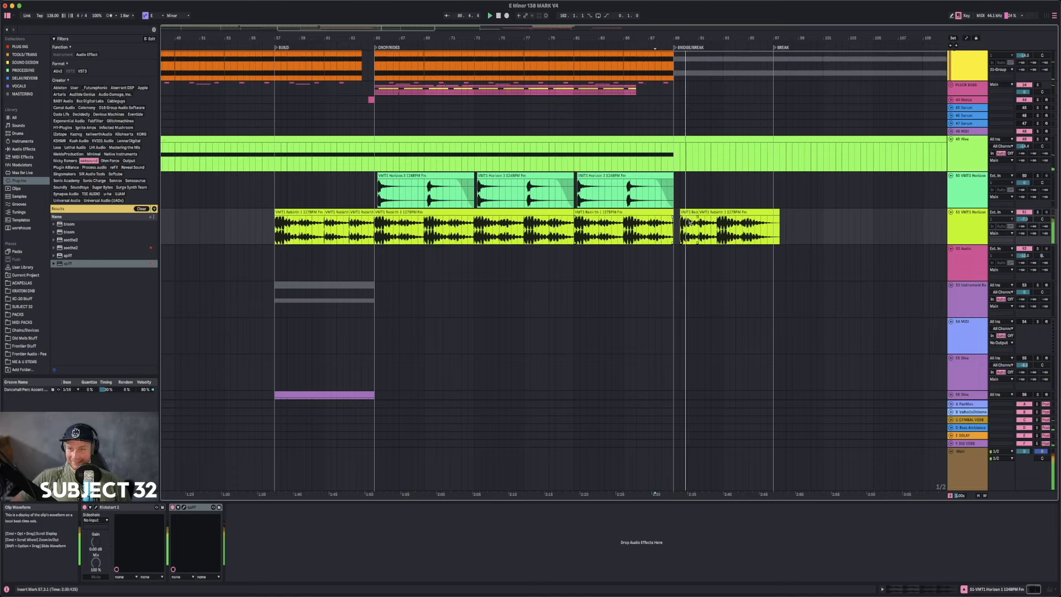
- Delete both remaining Rebirth 1 clips after 89.1.1 and start playback just before the build at bar 57
{"action": "left_click", "coordinate": [711, 214]}
{"action": "key", "text": "Delete"}
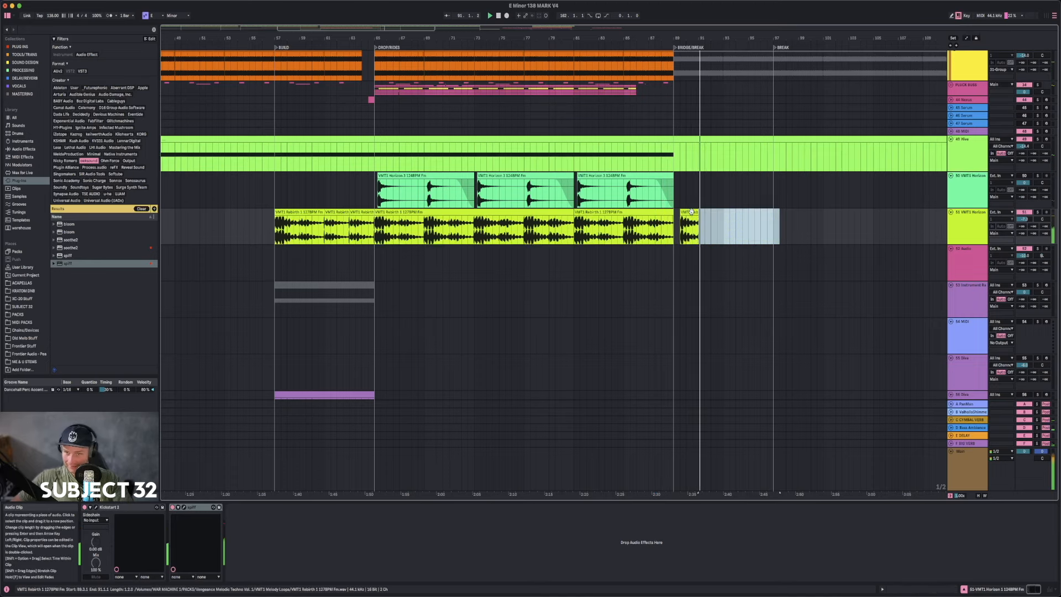
{"action": "left_click", "coordinate": [689, 213]}
{"action": "key", "text": "Delete"}
{"action": "left_click_drag", "start_coordinate": [463, 38], "coordinate": [538, 26]}
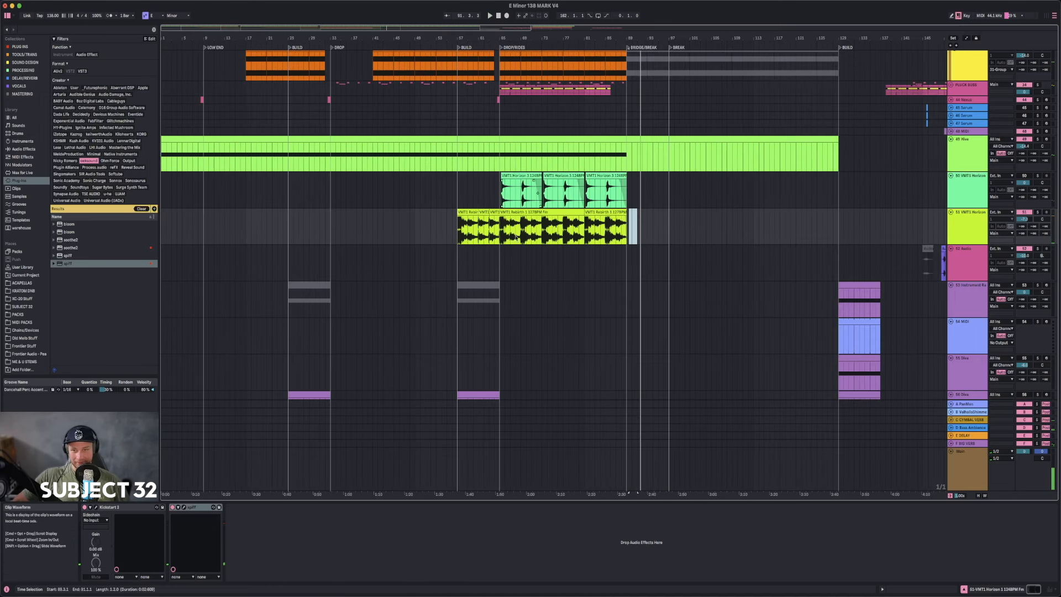
{"action": "left_click", "coordinate": [452, 230]}
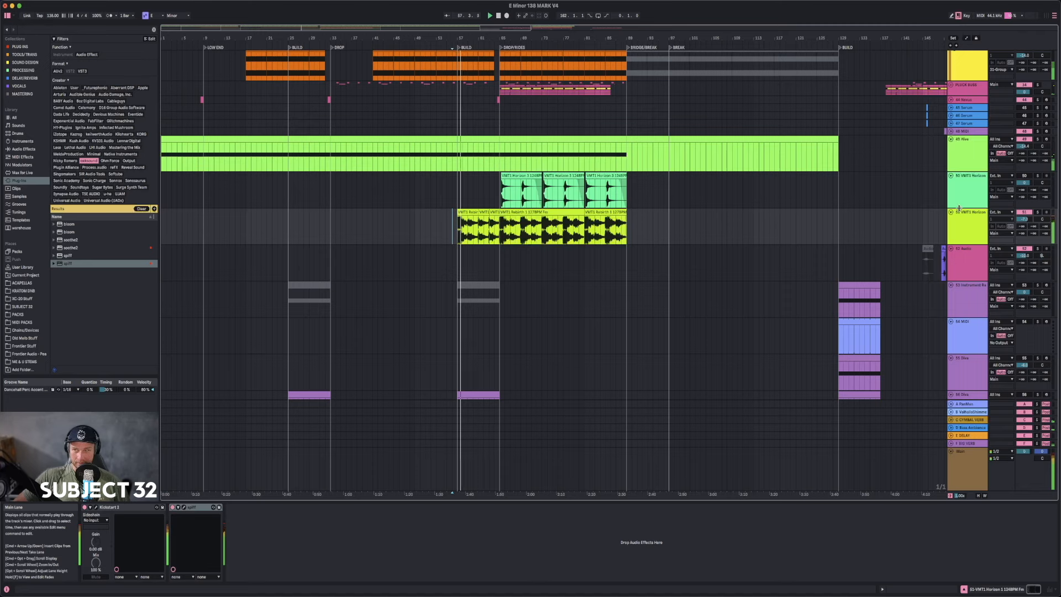
- Filter the plug-ins to Arturia and insert Efx FRAGMENTS after Spiff on the Rebirth 1 track, running it in demo mode
{"action": "left_click", "coordinate": [88, 161]}
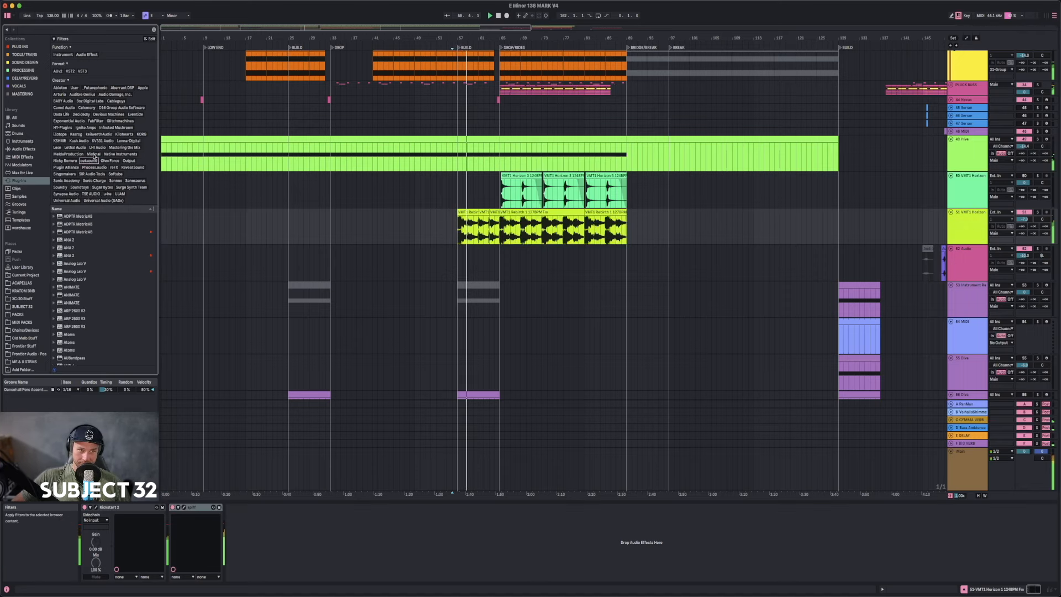
{"action": "left_click", "coordinate": [60, 96]}
{"action": "scroll", "coordinate": [77, 309], "scroll_direction": "down", "scroll_amount": 5}
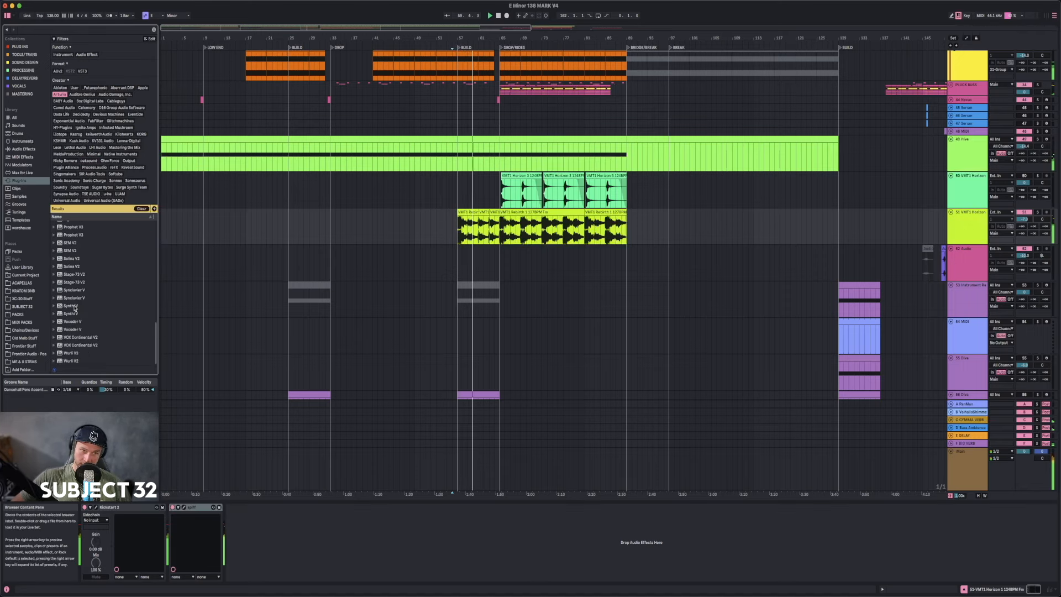
{"action": "scroll", "coordinate": [76, 309], "scroll_direction": "up", "scroll_amount": 8}
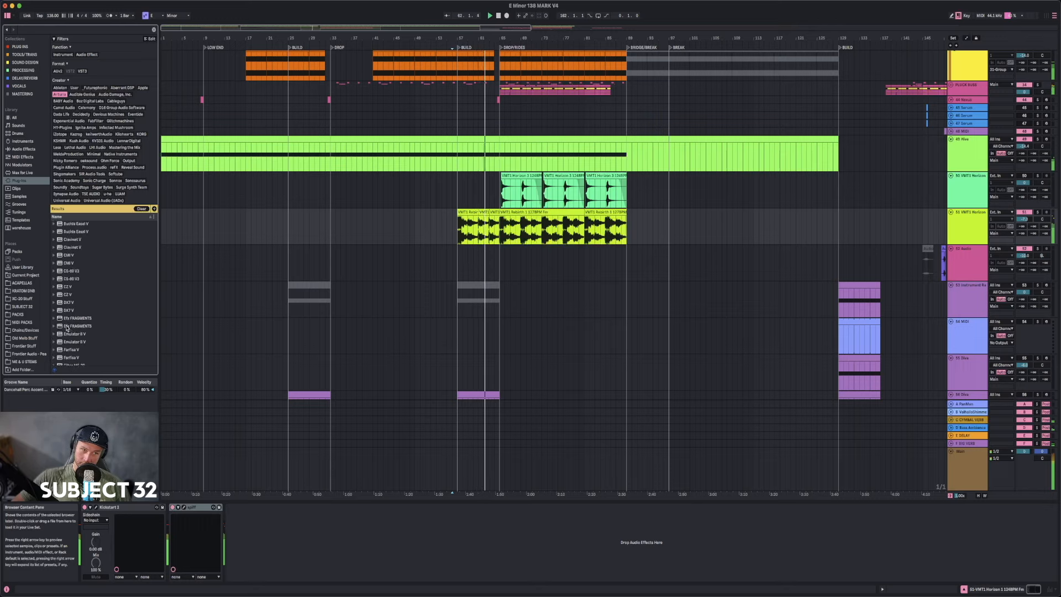
{"action": "left_click", "coordinate": [71, 327]}
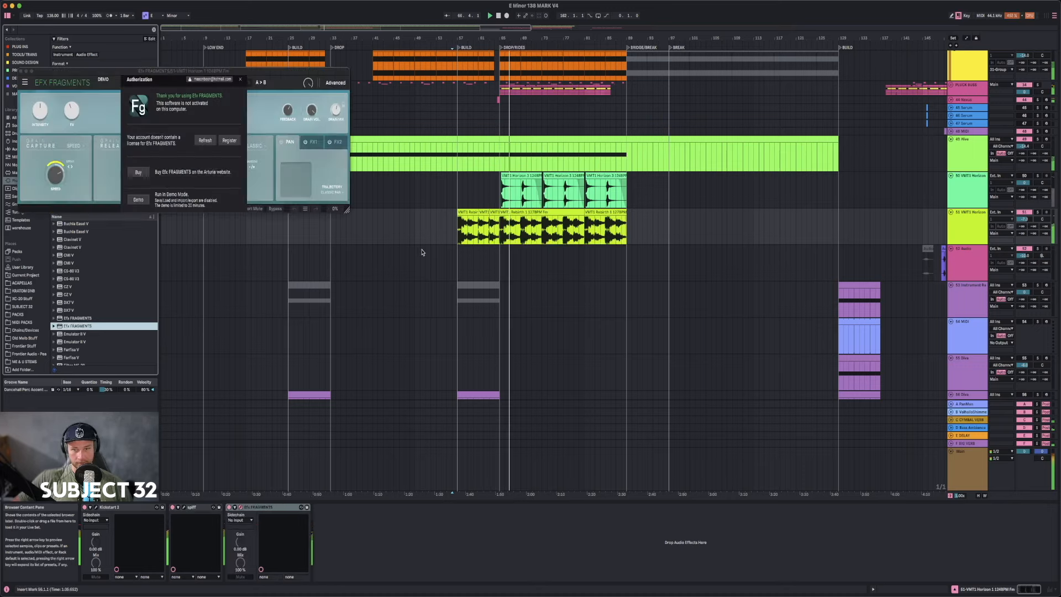
{"action": "left_click", "coordinate": [139, 200]}
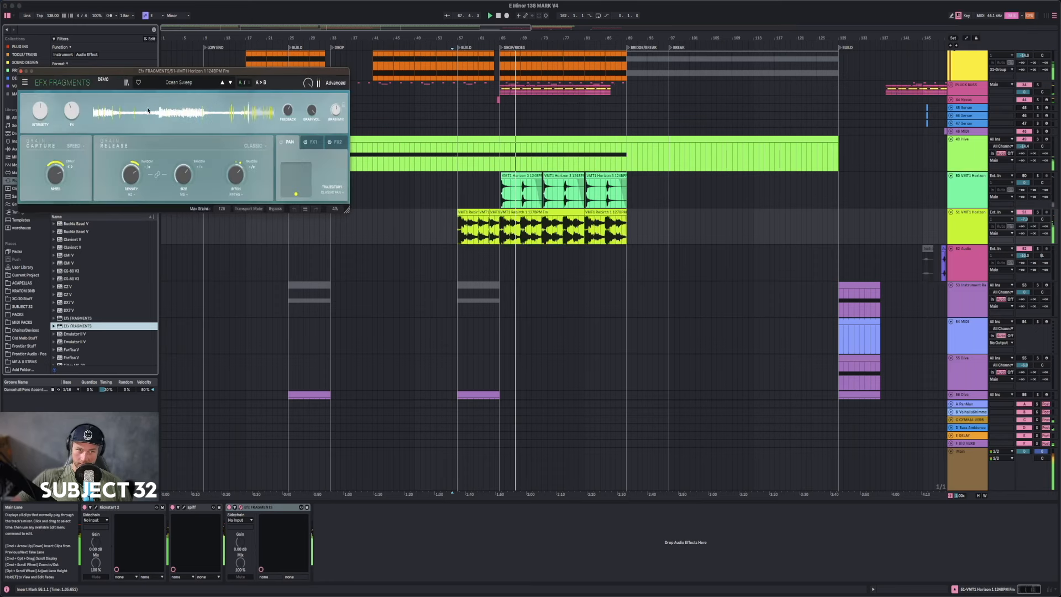
{"action": "left_click_drag", "start_coordinate": [162, 71], "coordinate": [397, 249]}
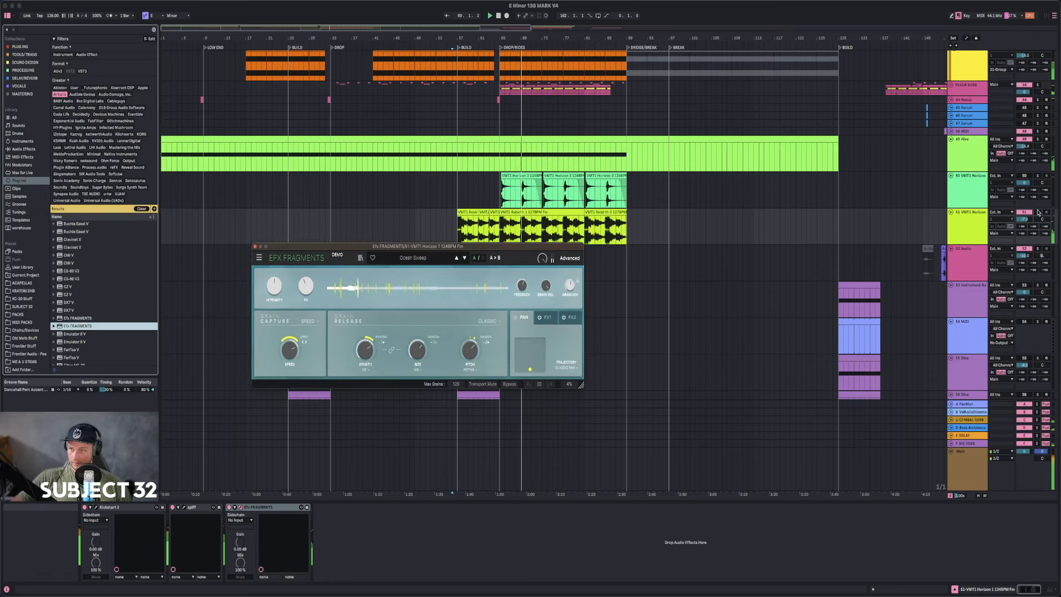
- Try Efx FRAGMENTS presets up to Past Lives and adjust its macros, Feedback and Layers with the Rebirth 1 track soloed
{"action": "left_click", "coordinate": [465, 259]}
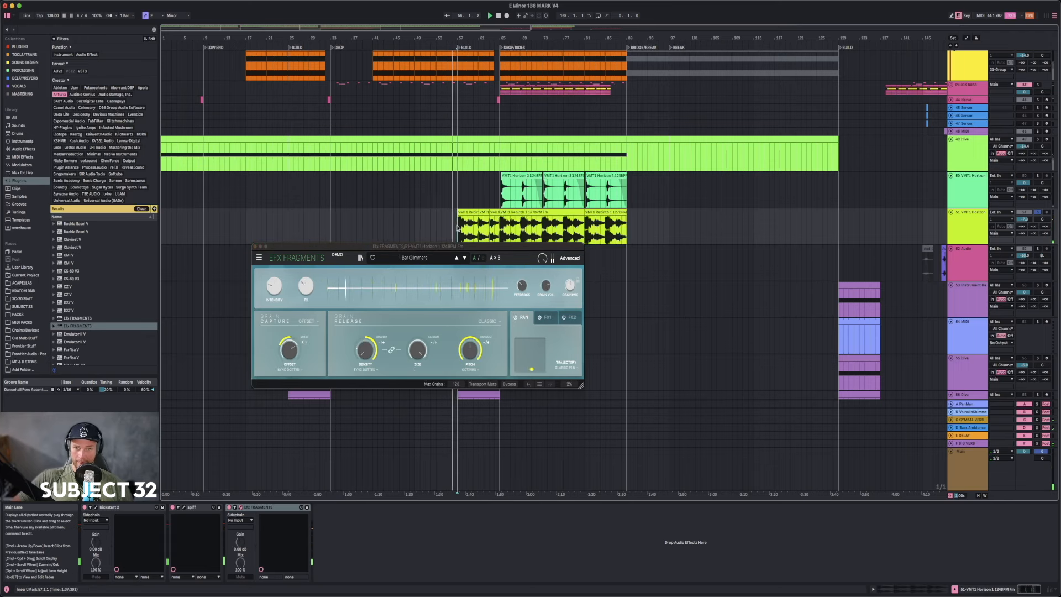
{"action": "left_click", "coordinate": [465, 258]}
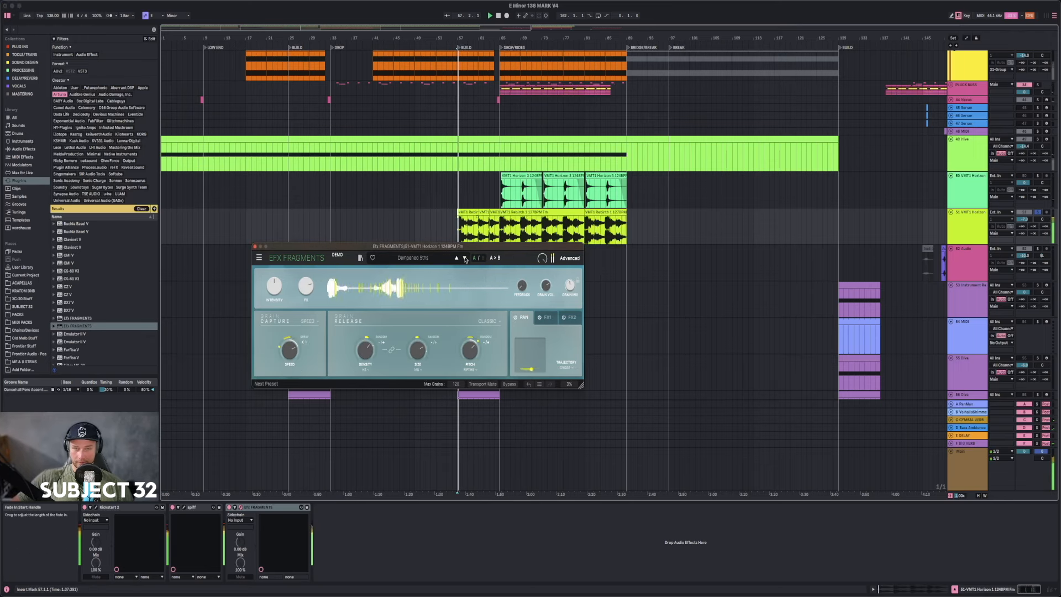
{"action": "left_click", "coordinate": [465, 258]}
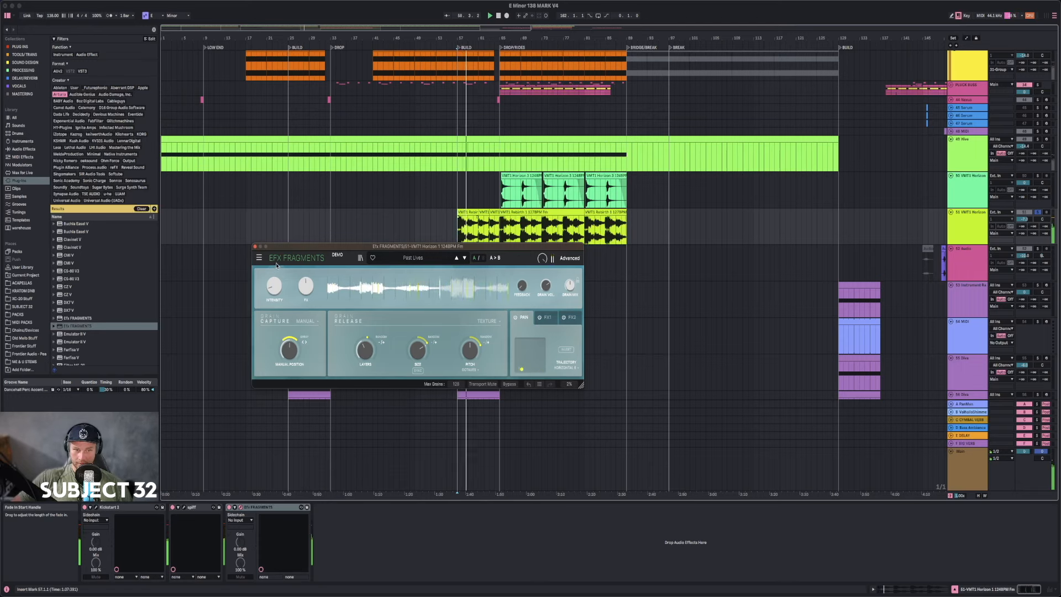
{"action": "left_click_drag", "start_coordinate": [305, 286], "coordinate": [306, 280]}
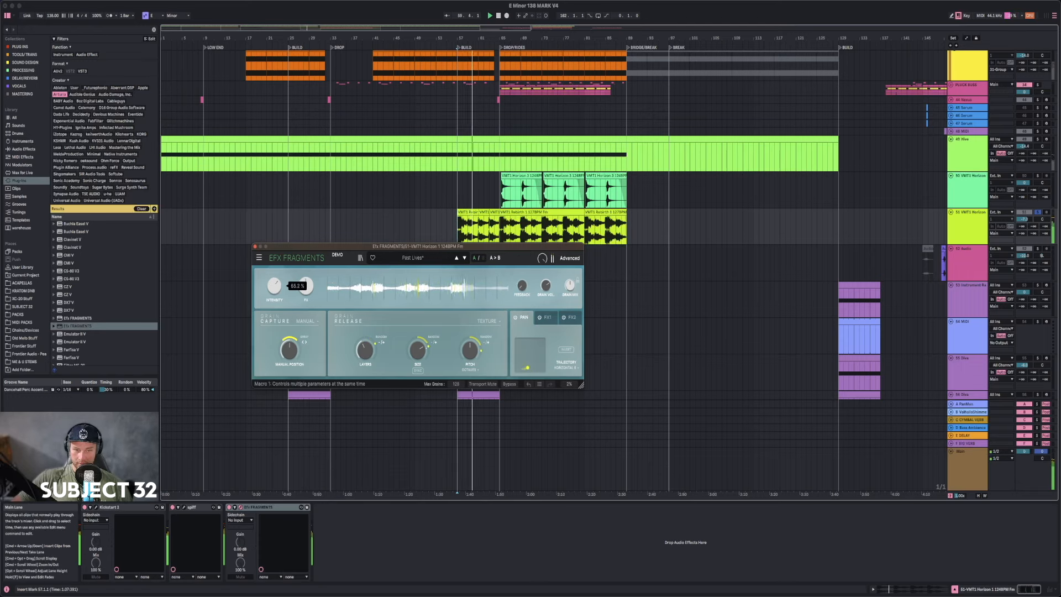
{"action": "left_click_drag", "start_coordinate": [522, 286], "coordinate": [522, 269]}
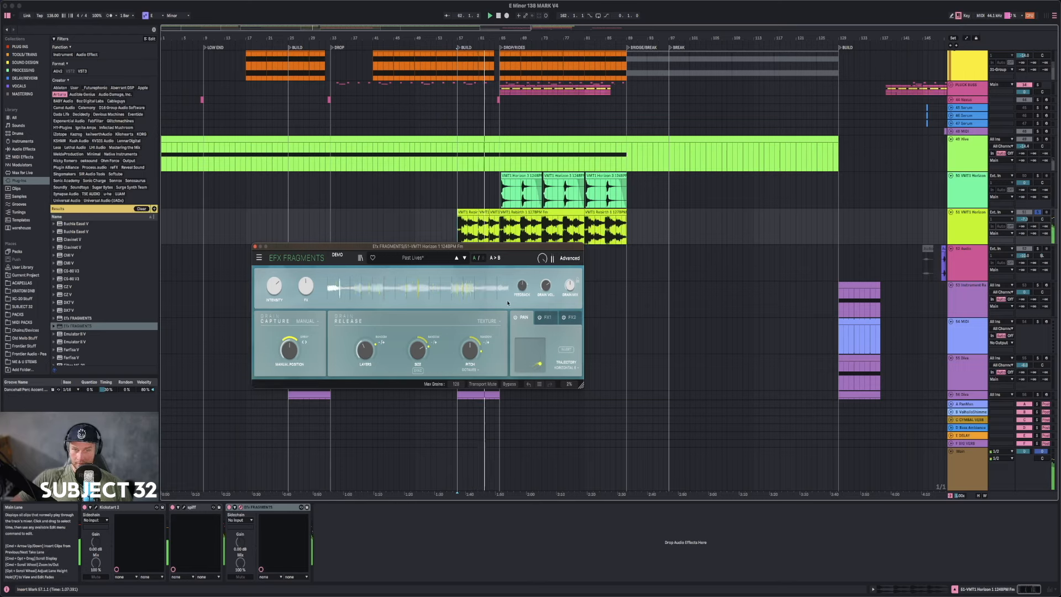
{"action": "left_click_drag", "start_coordinate": [364, 350], "coordinate": [365, 335]}
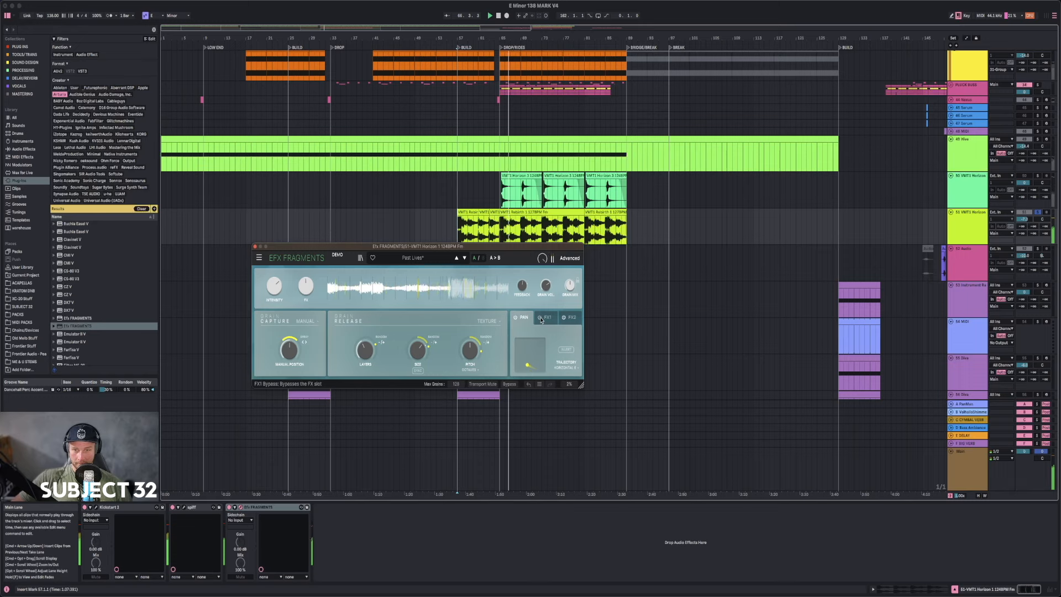
- Load the Cartesian Distribution preset from the Delay category in Efx FRAGMENTS and adjust its FX macro
{"action": "left_click", "coordinate": [416, 258]}
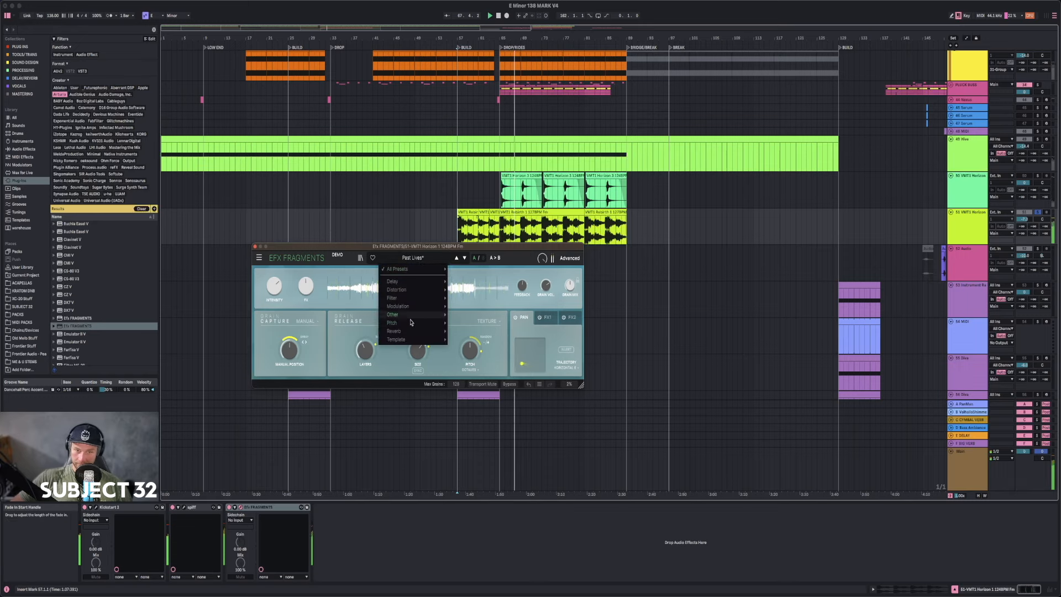
{"action": "mouse_move", "coordinate": [410, 329]}
{"action": "mouse_move", "coordinate": [405, 284]}
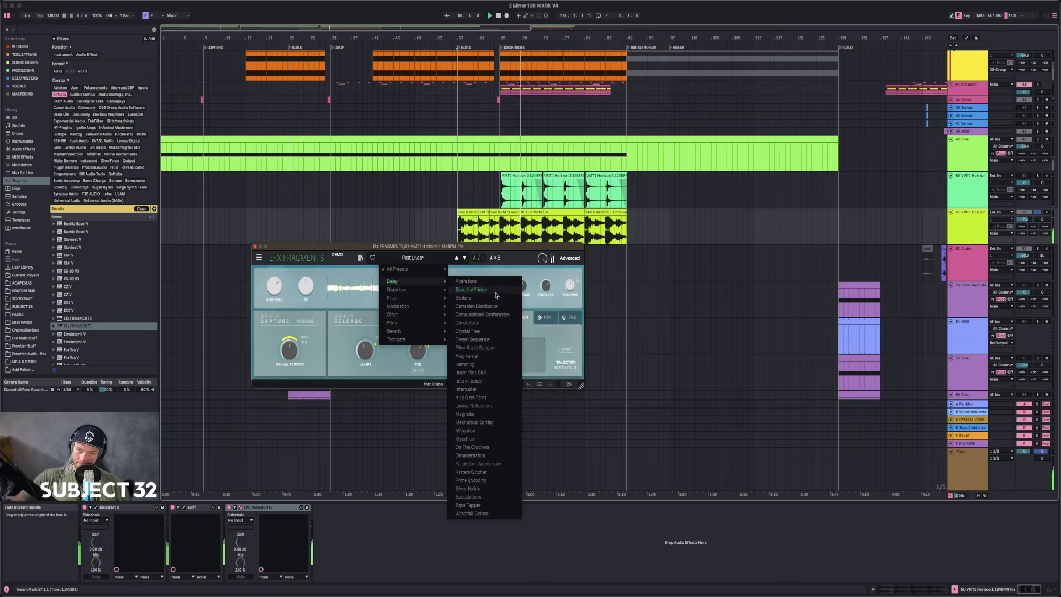
{"action": "left_click", "coordinate": [488, 307]}
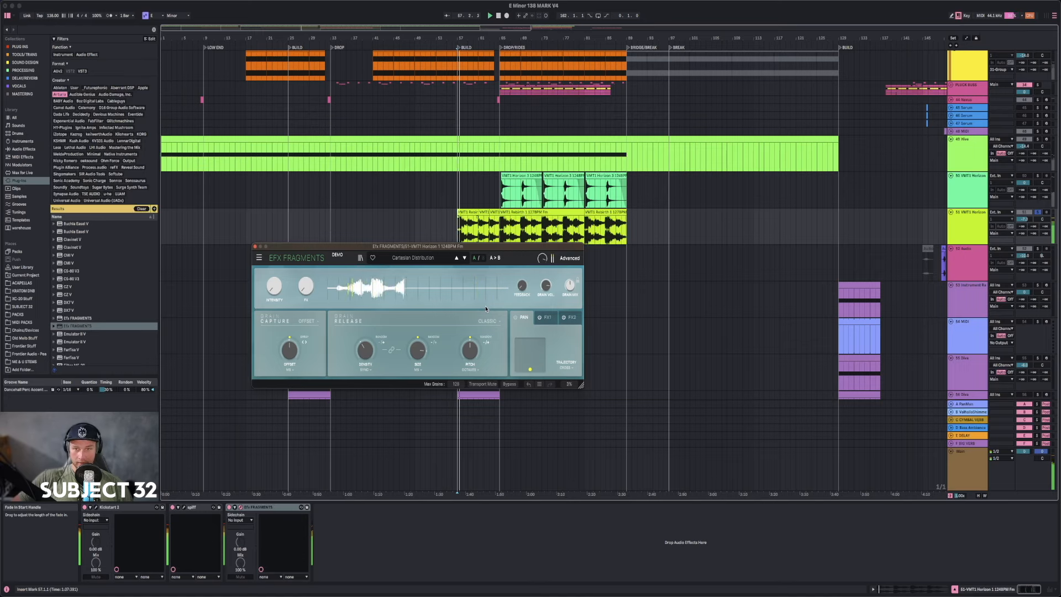
{"action": "left_click_drag", "start_coordinate": [306, 285], "coordinate": [305, 296]}
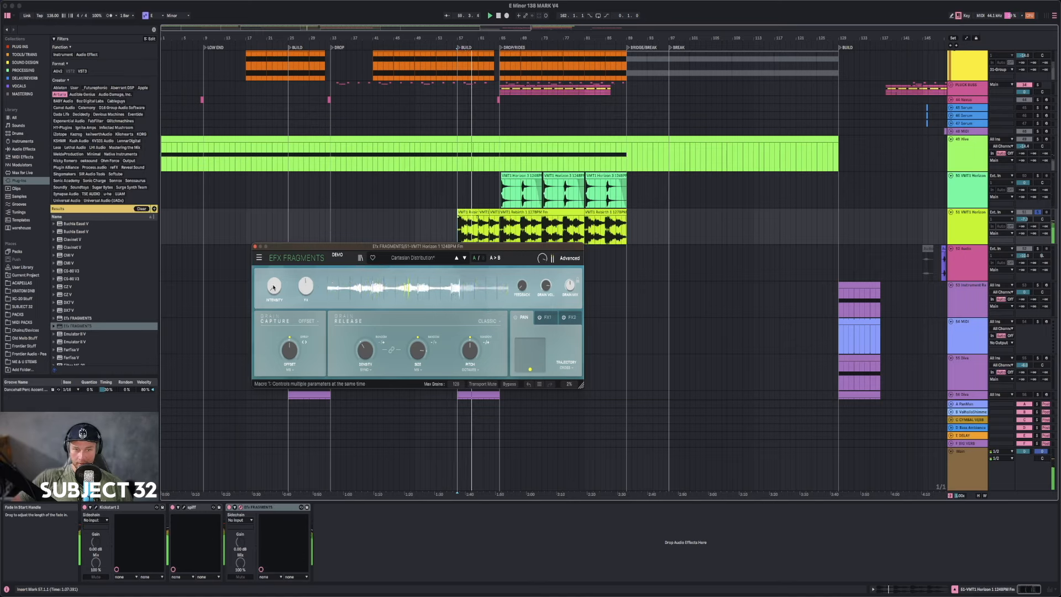
- Load the Constellator preset, turn up its FX macro, and inspect its FX2 delay and FX1 multi filter in the mix
{"action": "left_click", "coordinate": [464, 258]}
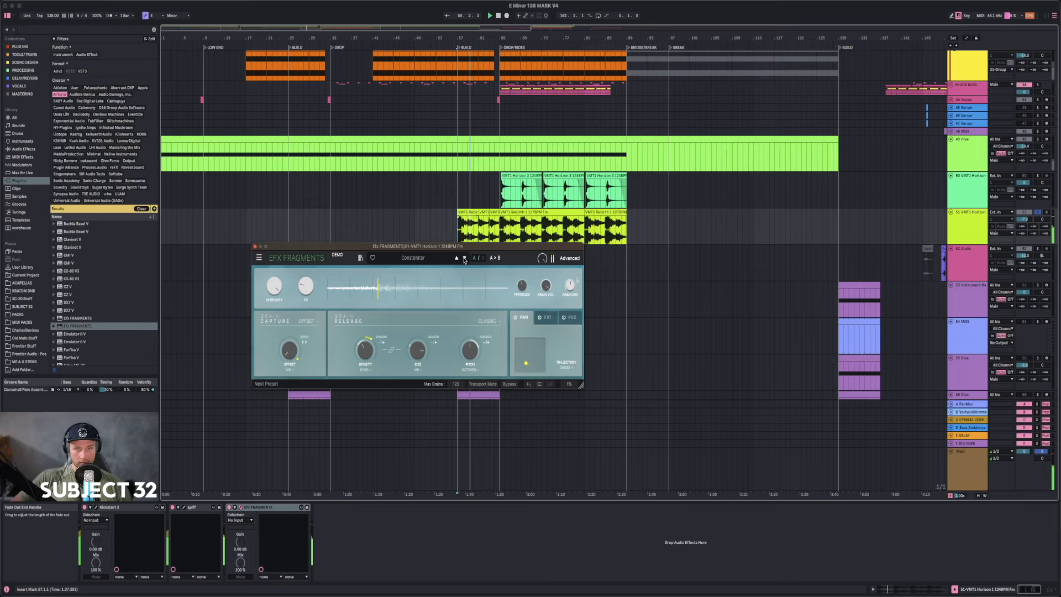
{"action": "left_click_drag", "start_coordinate": [306, 286], "coordinate": [306, 276]}
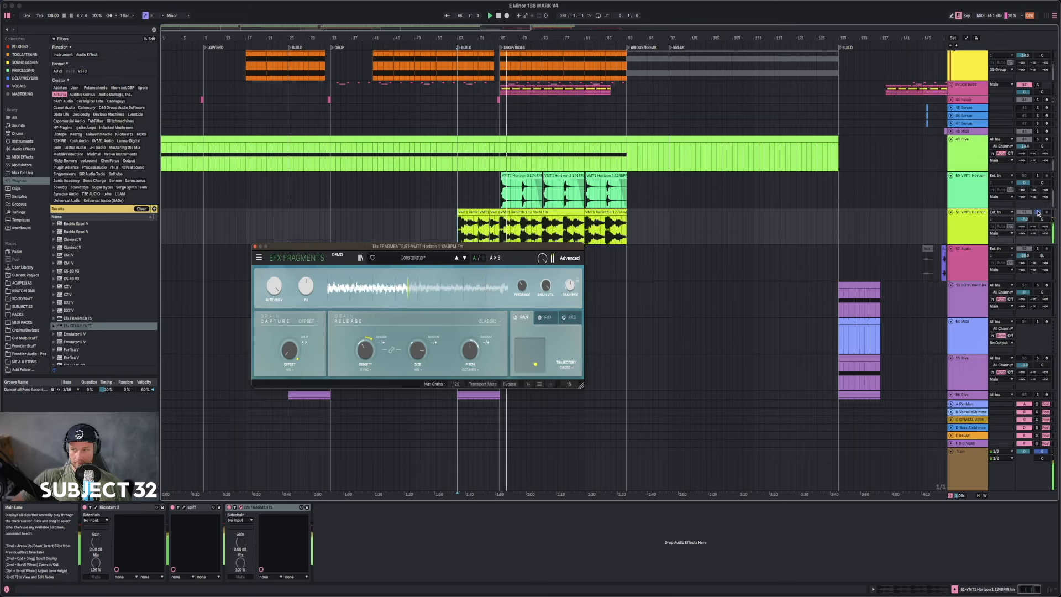
{"action": "left_click", "coordinate": [255, 247]}
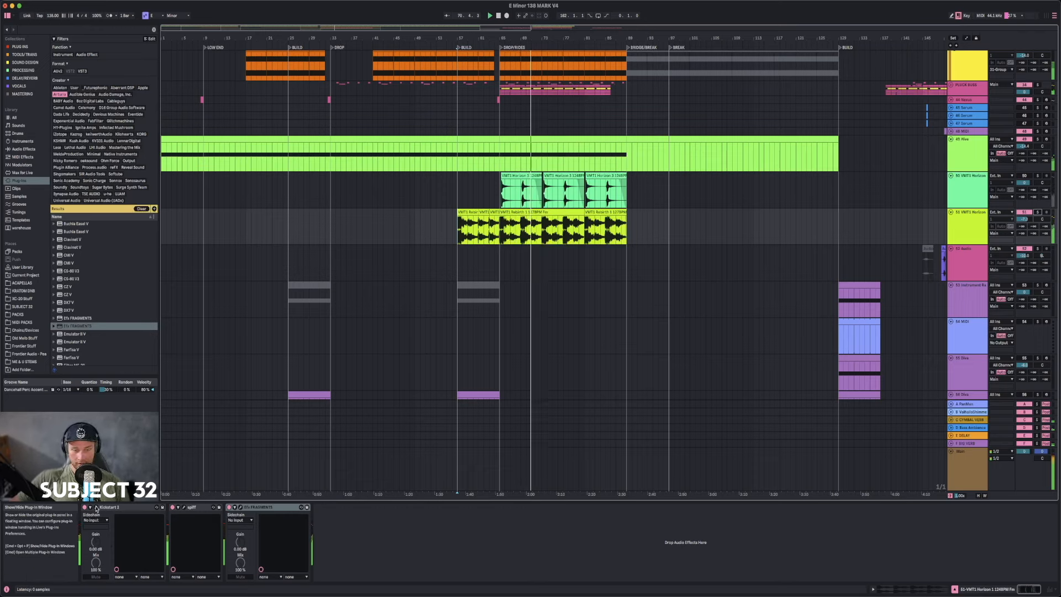
{"action": "left_click", "coordinate": [240, 509]}
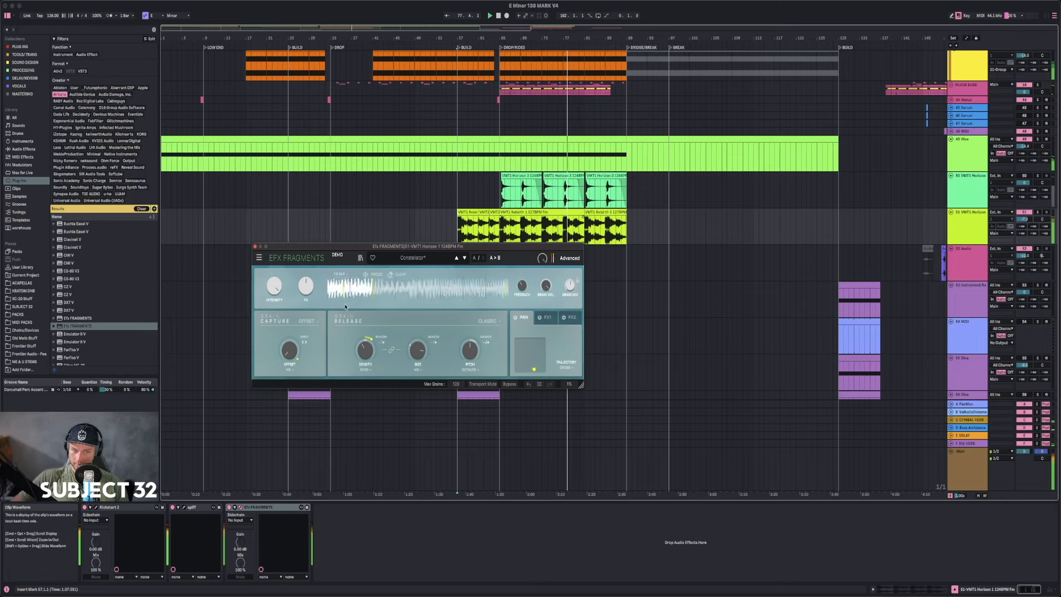
{"action": "left_click", "coordinate": [572, 318]}
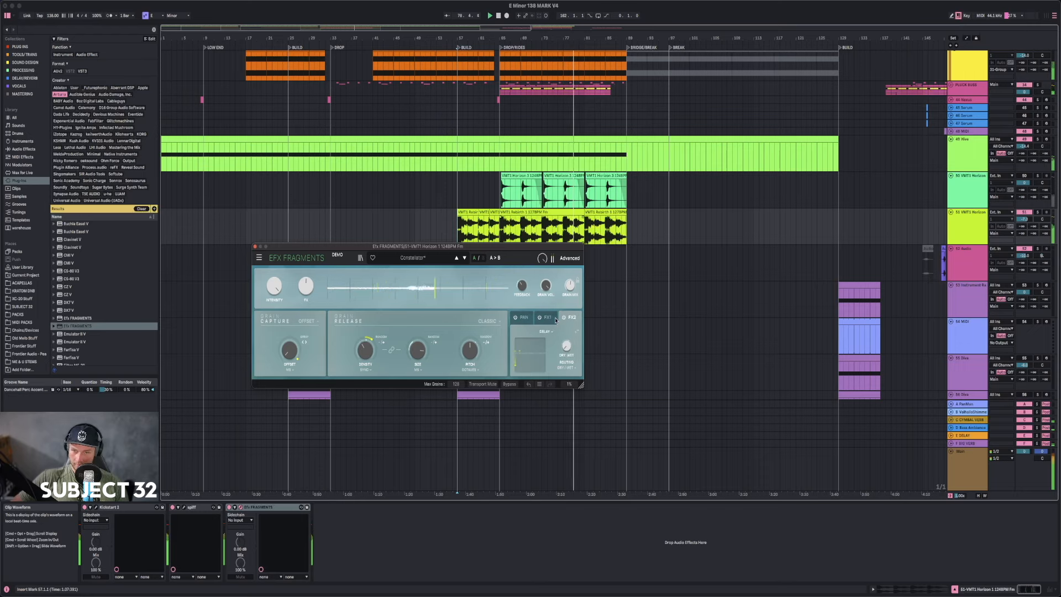
{"action": "left_click", "coordinate": [546, 318]}
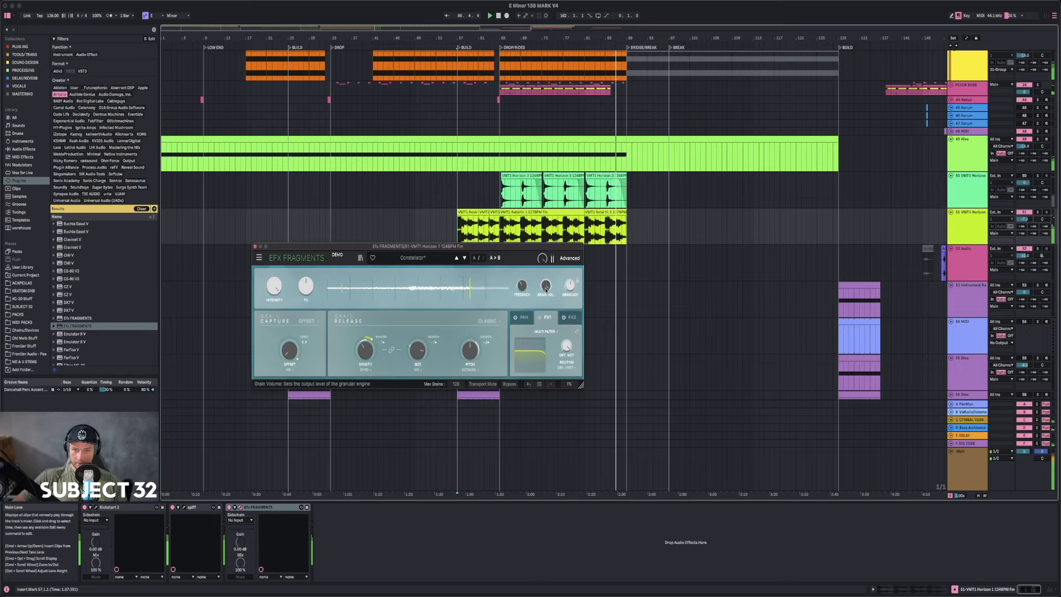
{"action": "mouse_move", "coordinate": [570, 286]}
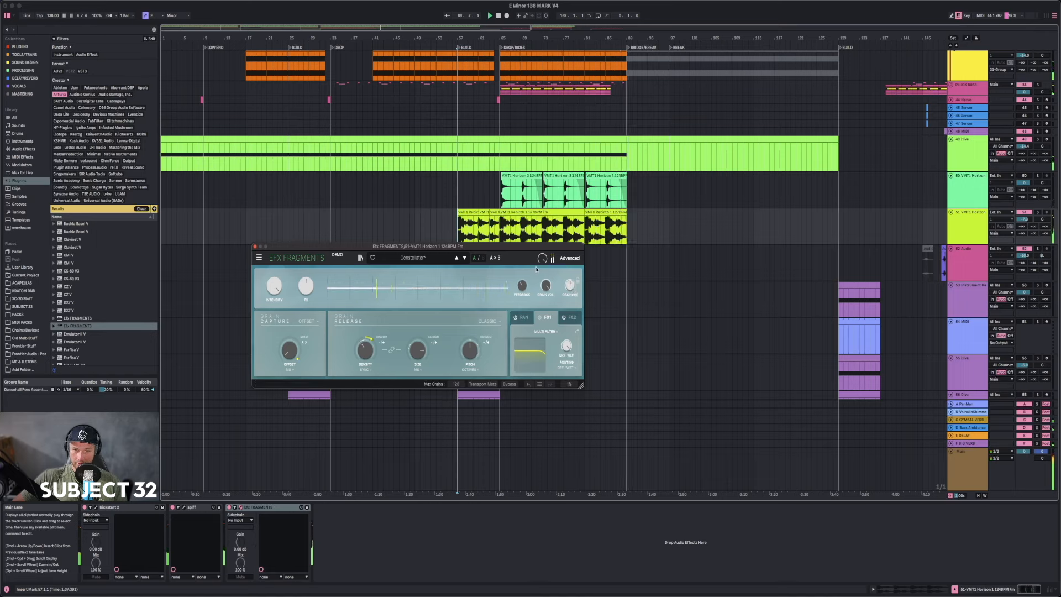
- Play the drop from 65.1.1 with Rebirth 1 soloed and audition the following Efx FRAGMENTS presets up to Hemming
{"action": "left_click", "coordinate": [502, 224]}
{"action": "key", "text": "space"}
{"action": "key", "text": "space"}
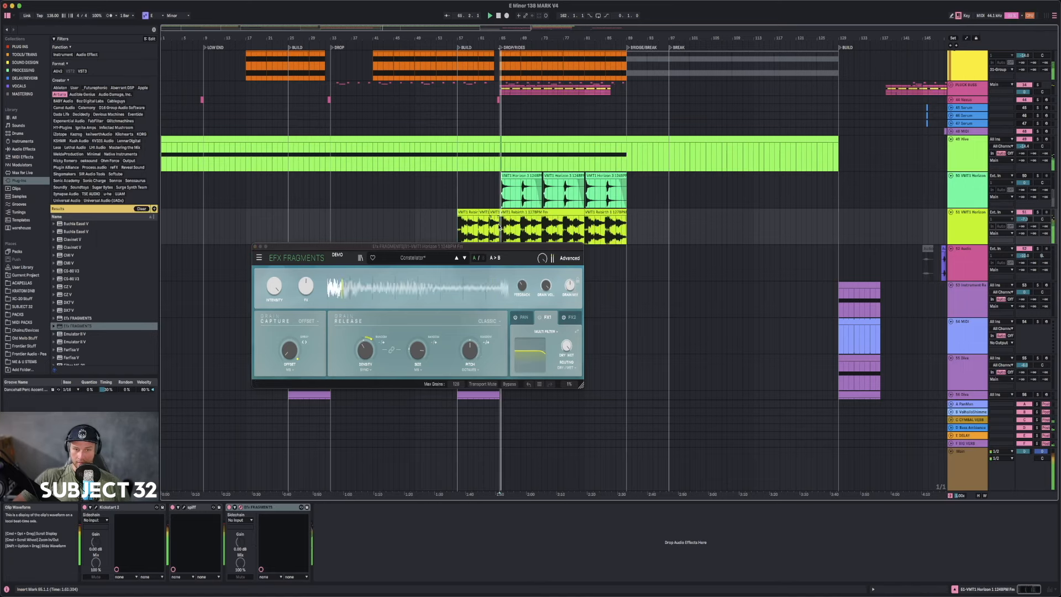
{"action": "left_click", "coordinate": [464, 257]}
{"action": "key", "text": "space"}
{"action": "key", "text": "space"}
{"action": "left_click", "coordinate": [464, 258]}
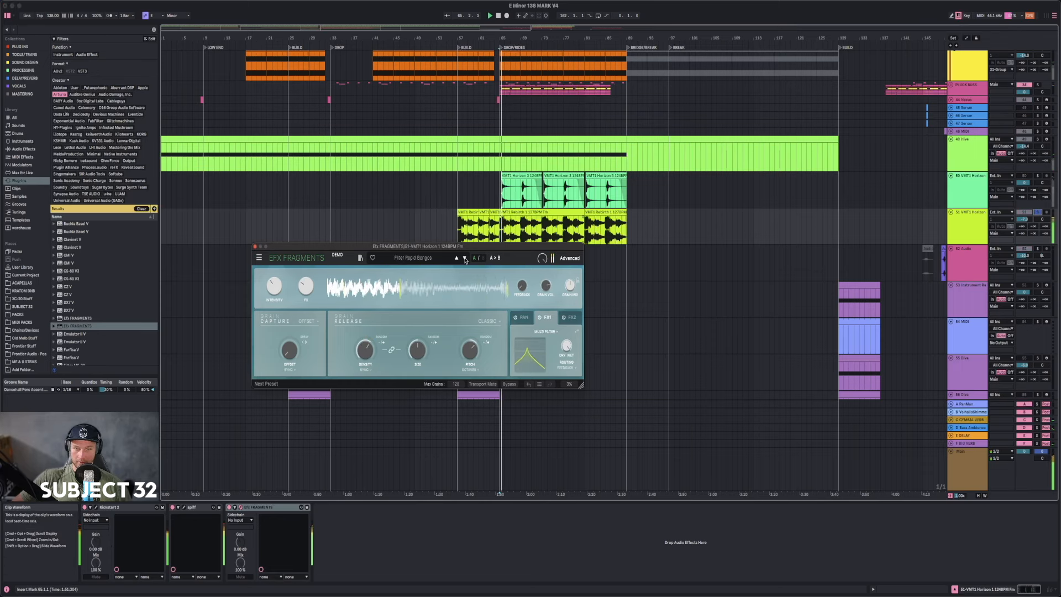
{"action": "left_click", "coordinate": [464, 259]}
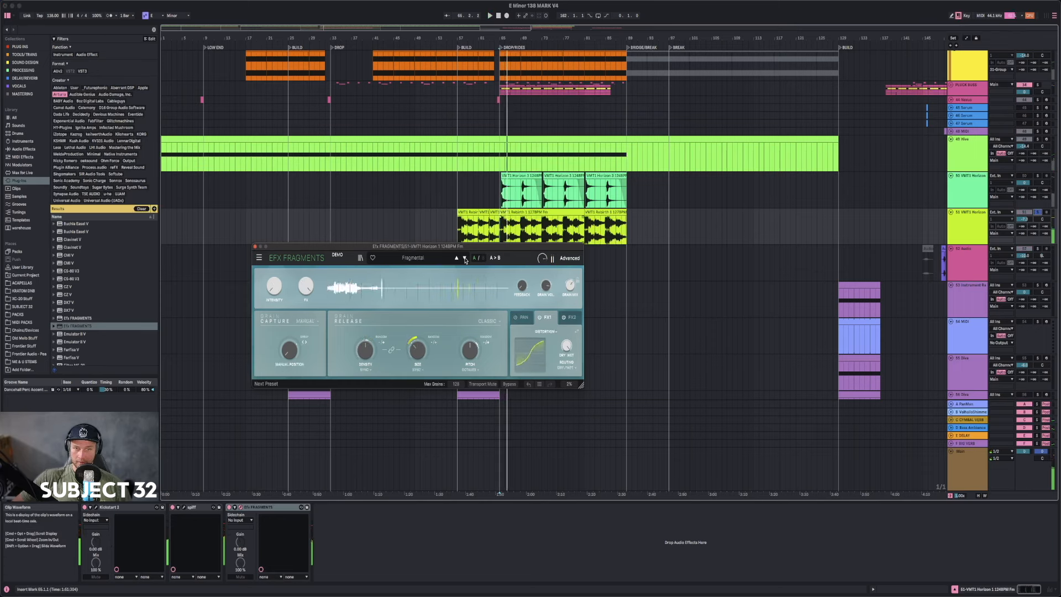
{"action": "left_click", "coordinate": [464, 259]}
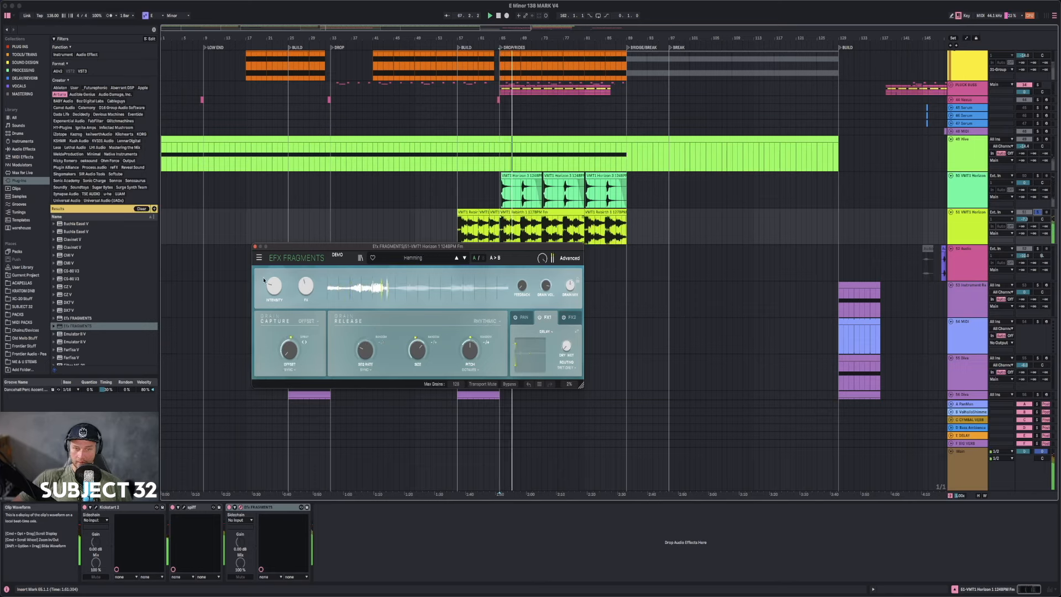
- Adjust the FX macro in Efx FRAGMENTS, unsolo the Rebirth 1 track, and move Kickstart 2 behind Efx FRAGMENTS in its device chain
{"action": "left_click_drag", "start_coordinate": [305, 290], "coordinate": [306, 307]}
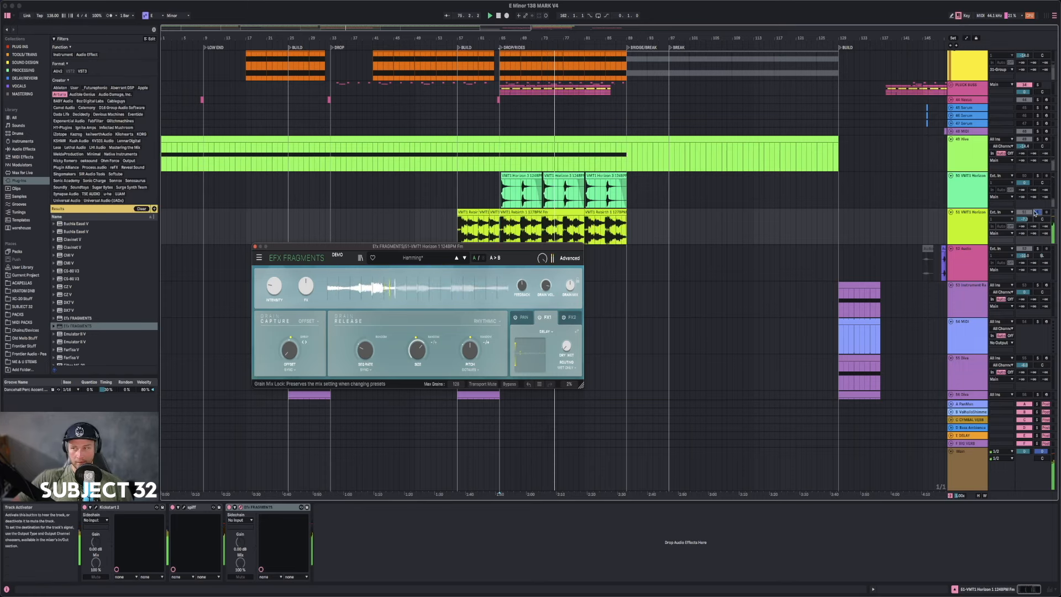
{"action": "left_click_drag", "start_coordinate": [127, 508], "coordinate": [411, 519]}
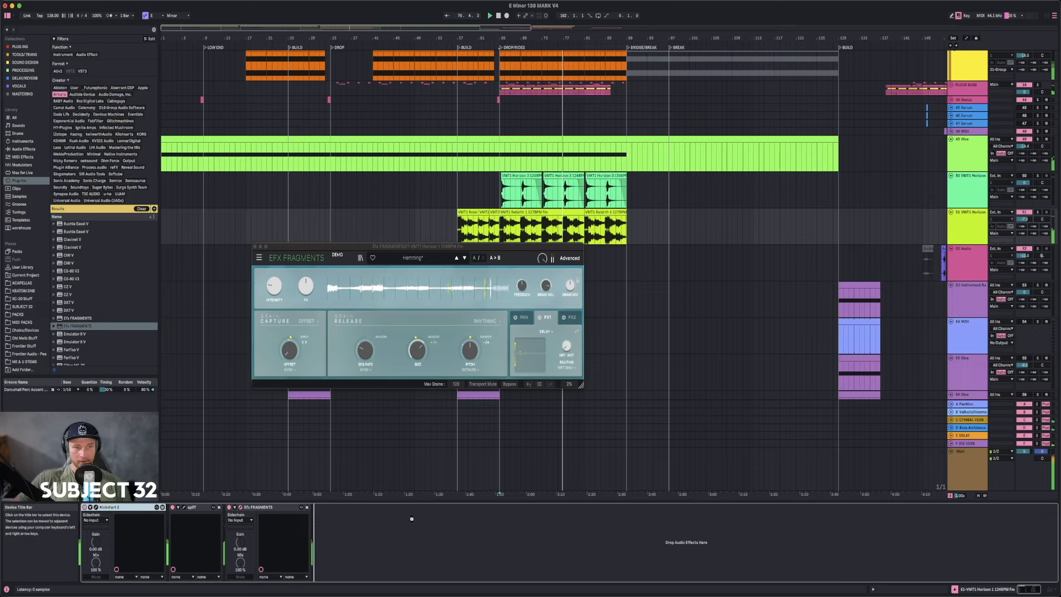
{"action": "left_click_drag", "start_coordinate": [412, 519], "coordinate": [412, 519]}
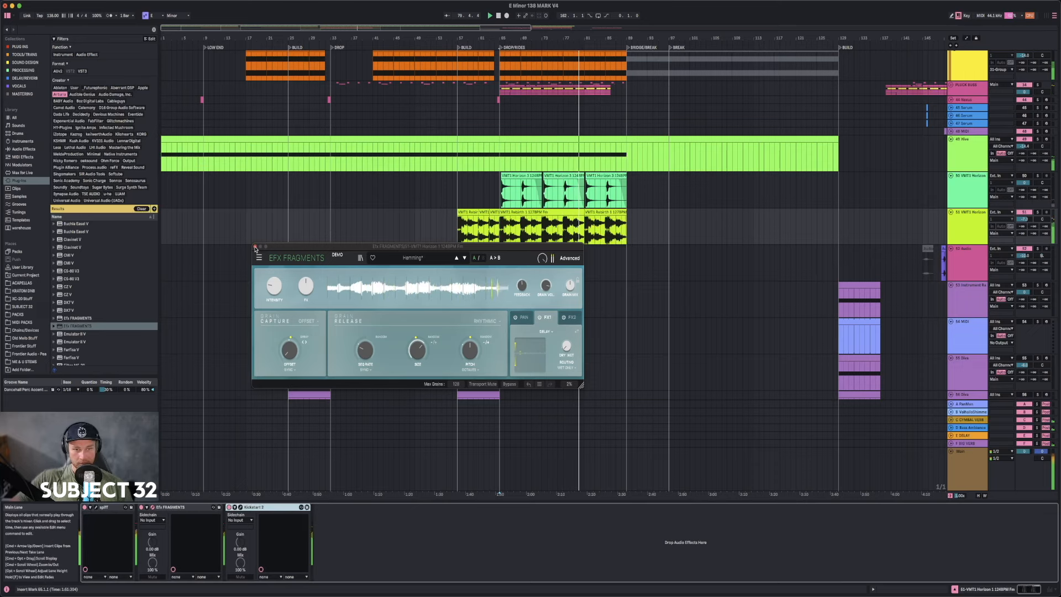
{"action": "left_click", "coordinate": [255, 247]}
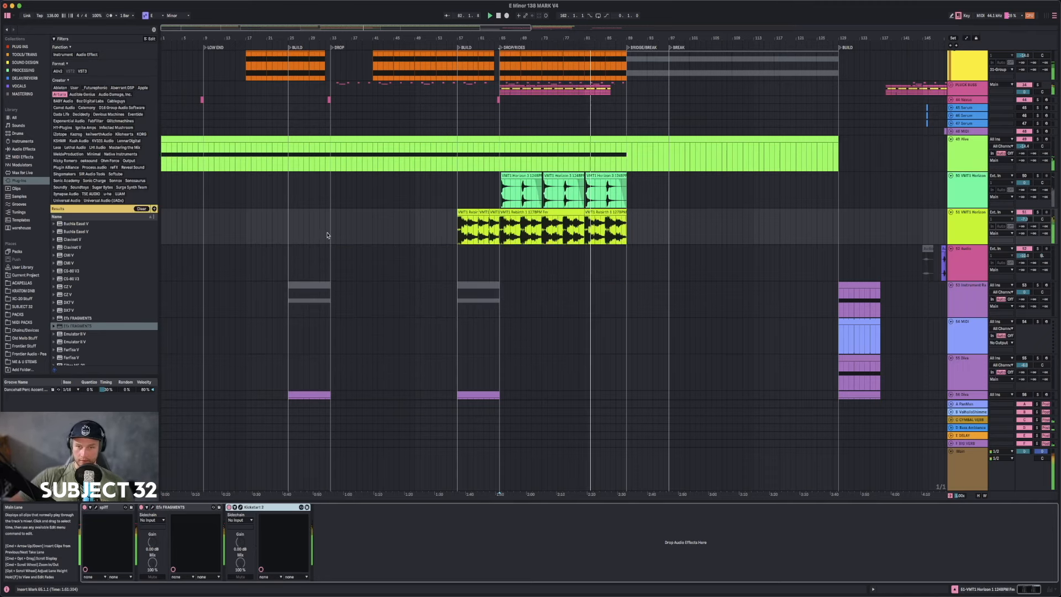
- Play the build leading into the Rebirth 1 clips from 57.1.1 and deactivate Efx FRAGMENTS on that track
{"action": "left_click", "coordinate": [441, 227]}
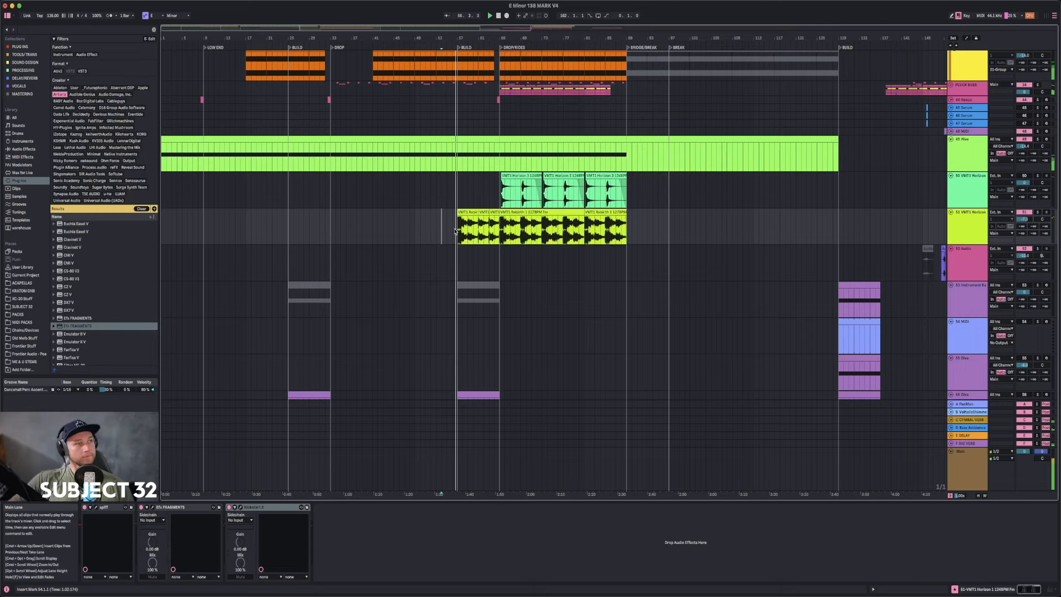
{"action": "left_click", "coordinate": [457, 231]}
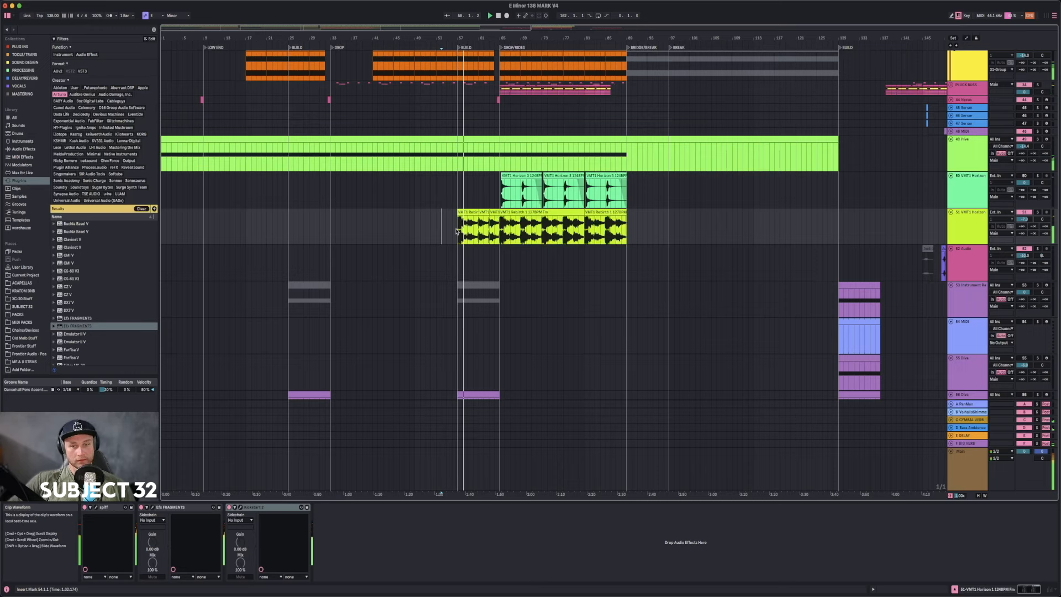
{"action": "left_click", "coordinate": [141, 508]}
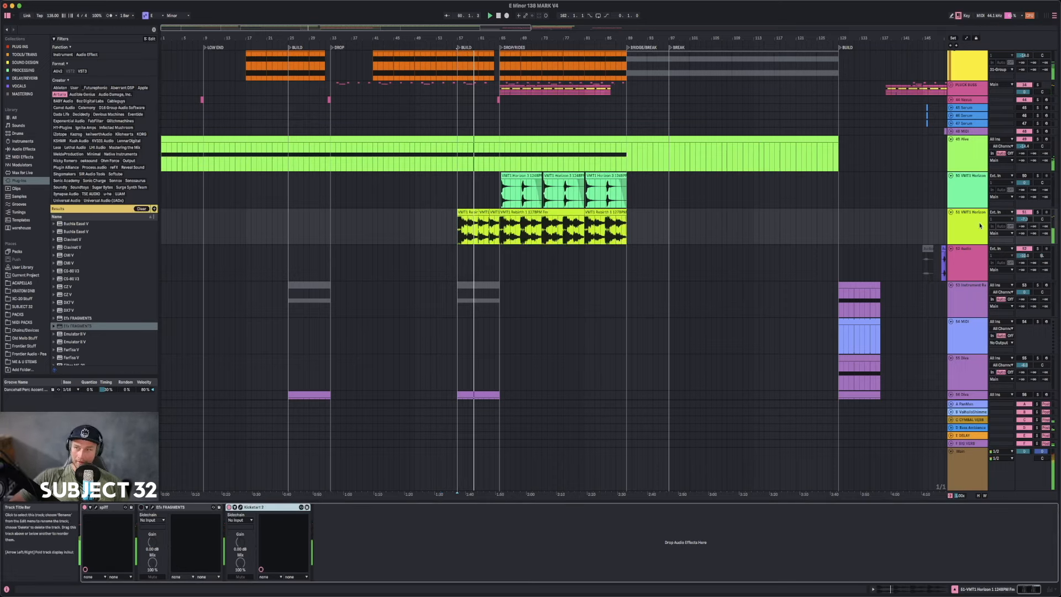
- Inspect the BIG VERB return's effects and compare the Rebirth 1 track with Kickstart 2 bypassed and active
{"action": "left_click", "coordinate": [970, 221]}
{"action": "left_click", "coordinate": [963, 443]}
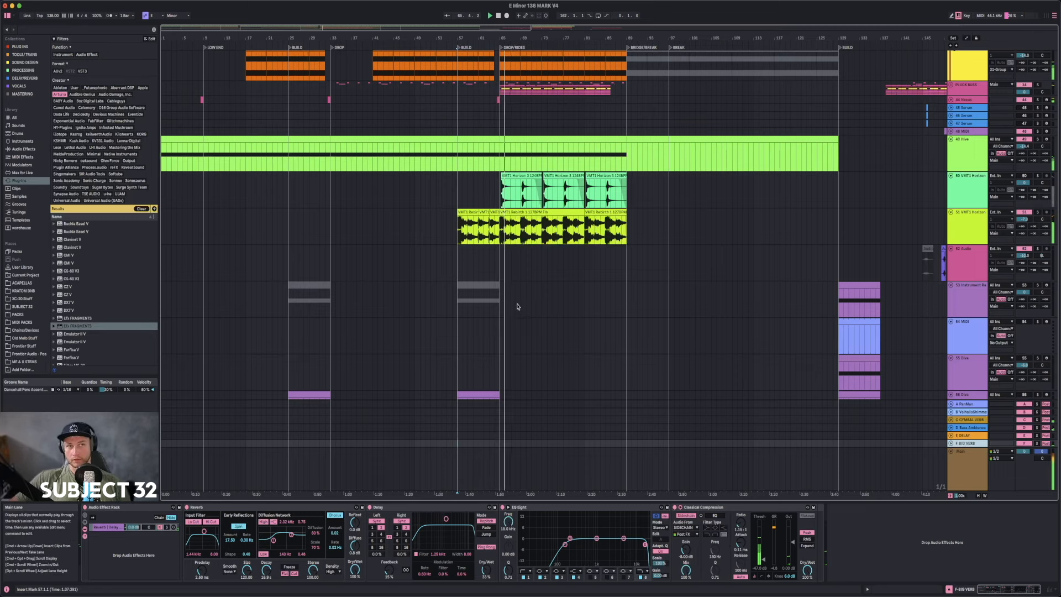
{"action": "left_click", "coordinate": [966, 225]}
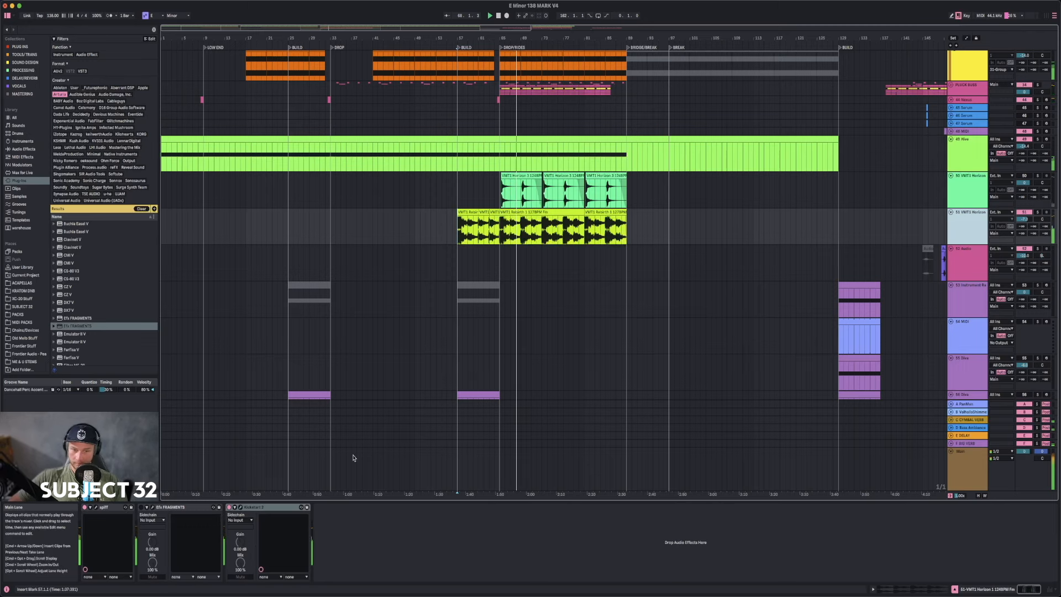
{"action": "left_click", "coordinate": [241, 508]}
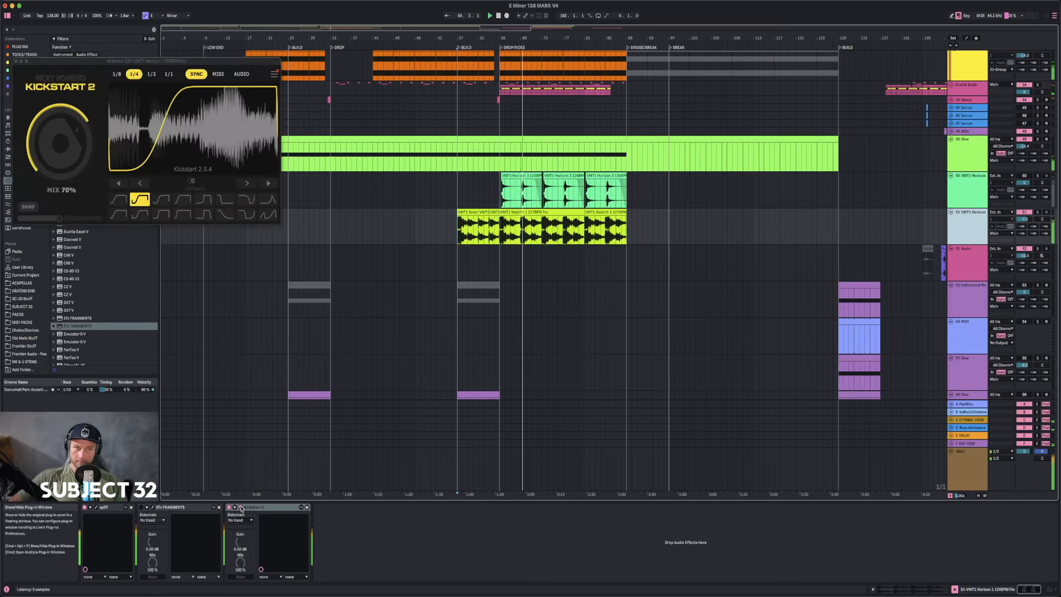
{"action": "left_click", "coordinate": [229, 507]}
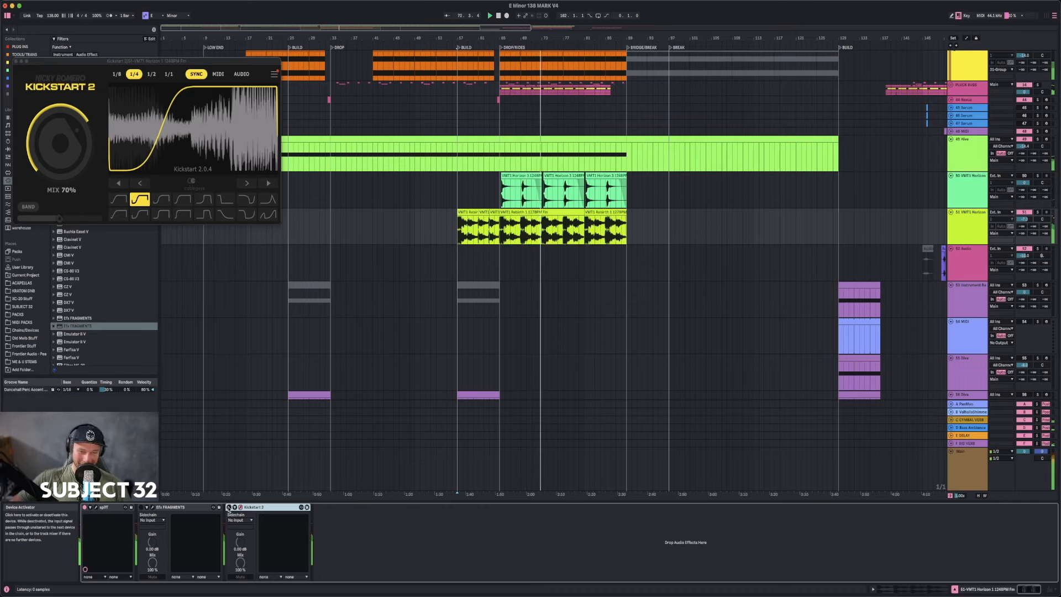
{"action": "left_click", "coordinate": [228, 508]}
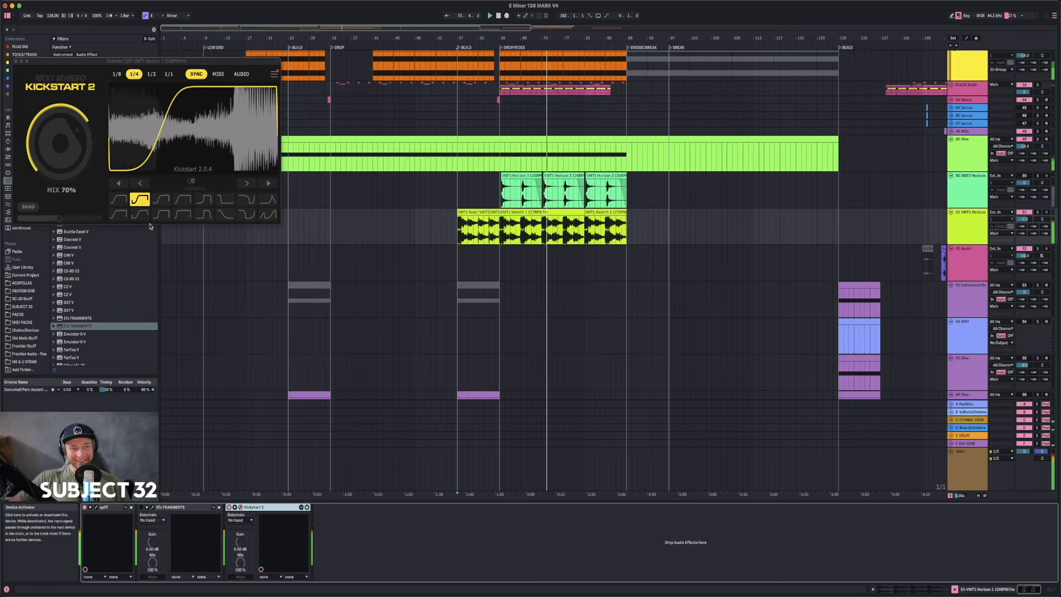
- Replace Kickstart 2 at the end of the Rebirth 1 track's chain with a fresh instance from the Nicky Romero plug-ins
{"action": "key", "text": "space"}
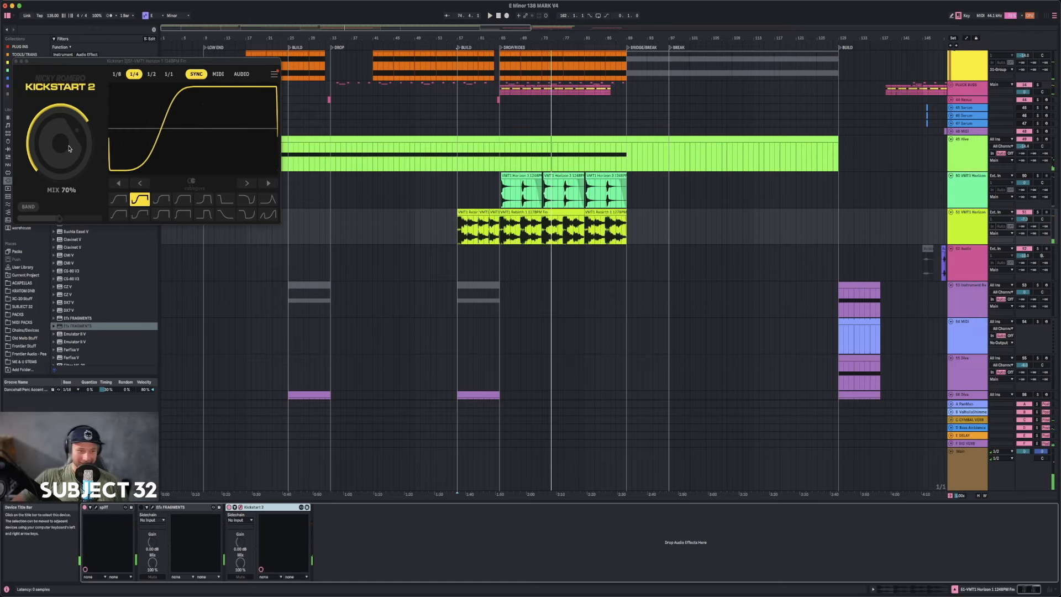
{"action": "key", "text": "Delete"}
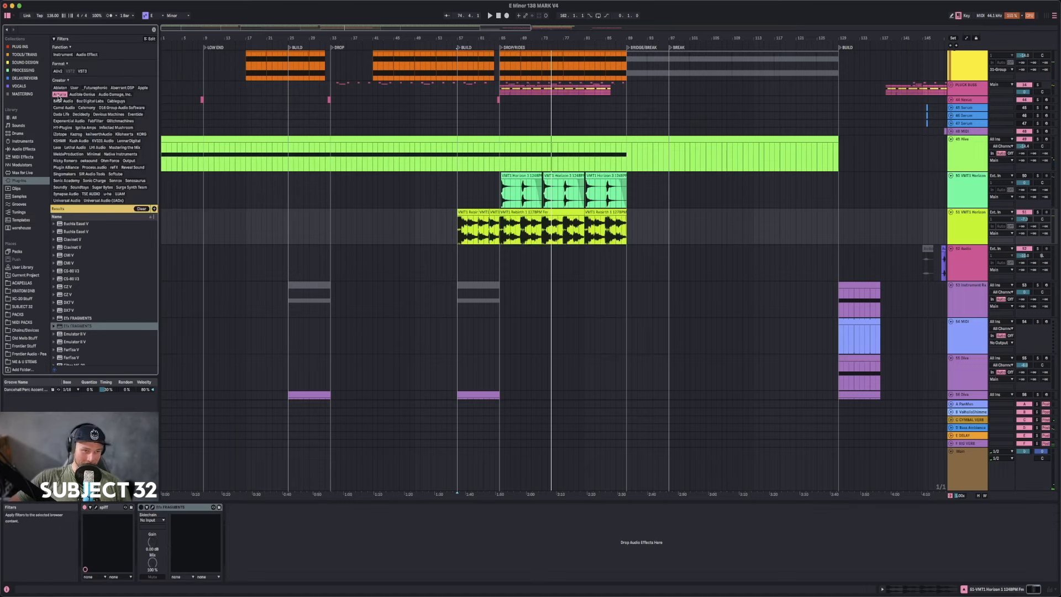
{"action": "left_click", "coordinate": [59, 95]}
{"action": "scroll", "coordinate": [87, 152], "scroll_direction": "down", "scroll_amount": 2}
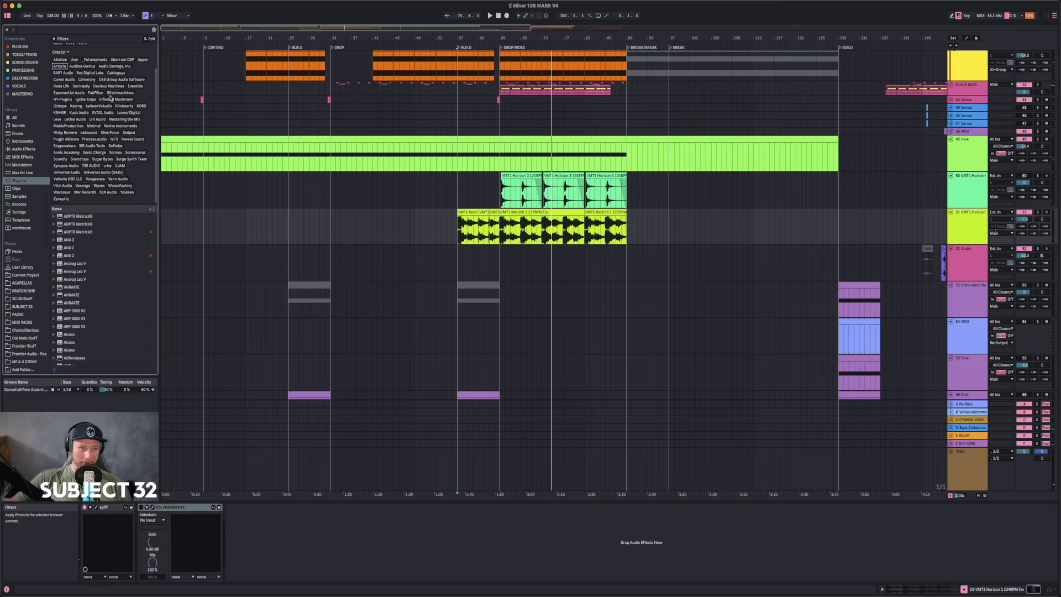
{"action": "scroll", "coordinate": [110, 99], "scroll_direction": "up", "scroll_amount": 2}
{"action": "left_click", "coordinate": [116, 102]}
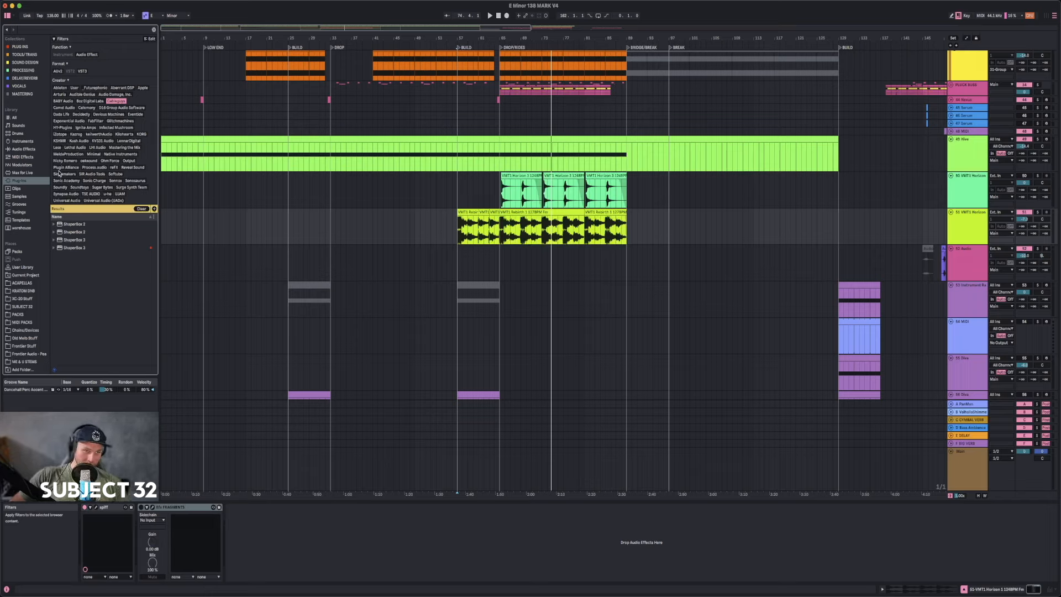
{"action": "left_click", "coordinate": [64, 161]}
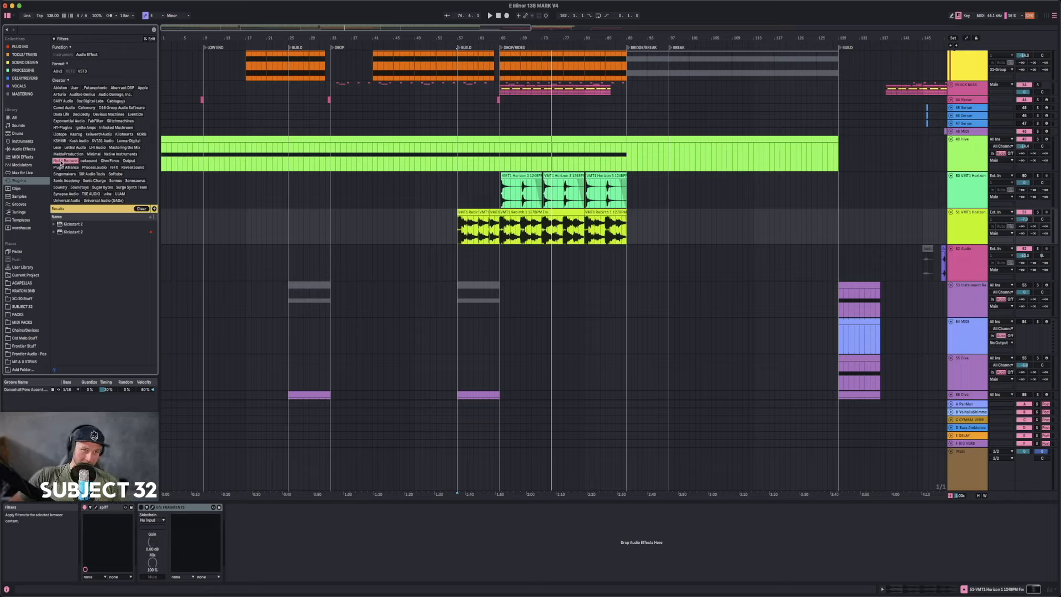
{"action": "left_click", "coordinate": [74, 232]}
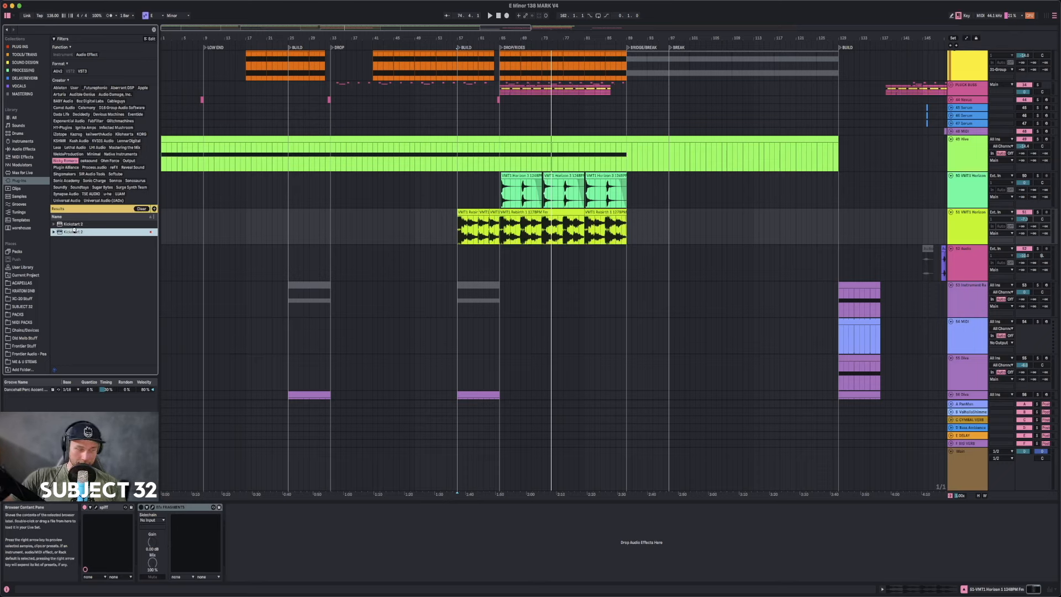
{"action": "double_click", "coordinate": [74, 232]}
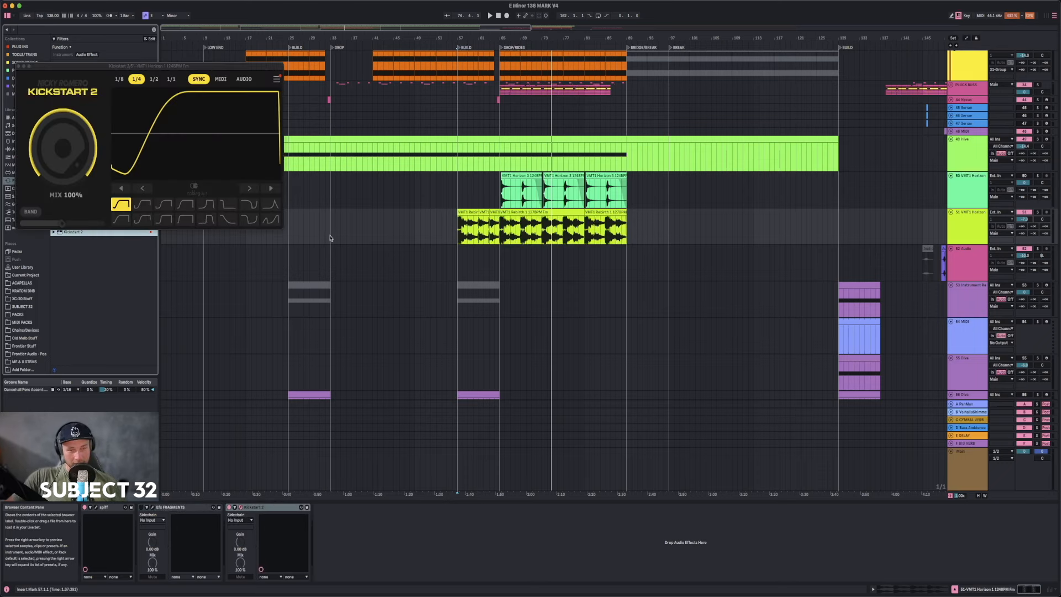
- Shift Kickstart 2's ducking curve against the drop playing from 65.1.1 and lower its mix to 51%
{"action": "key", "text": "space"}
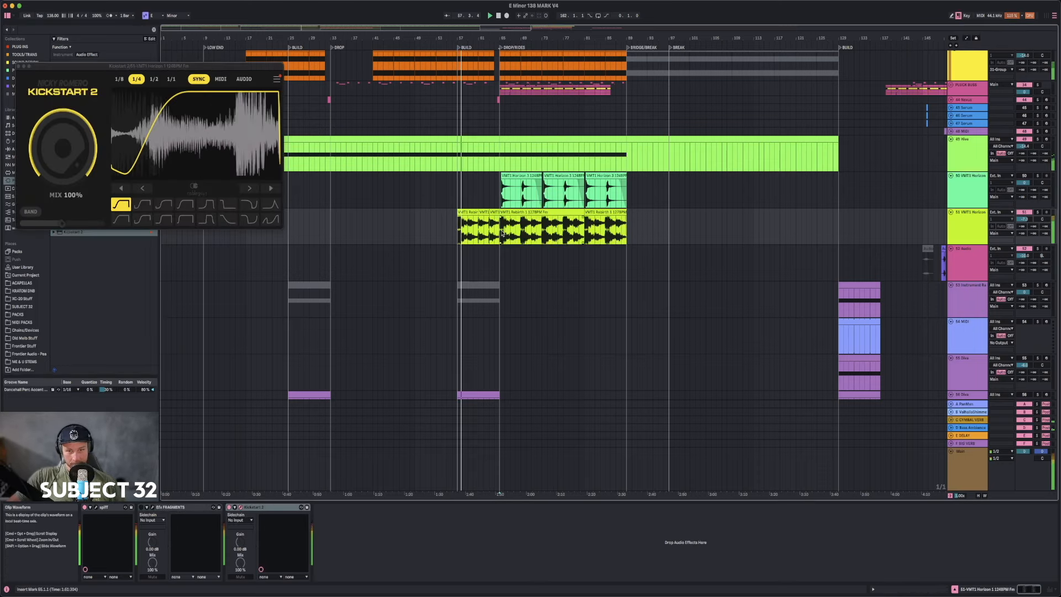
{"action": "left_click", "coordinate": [271, 188]}
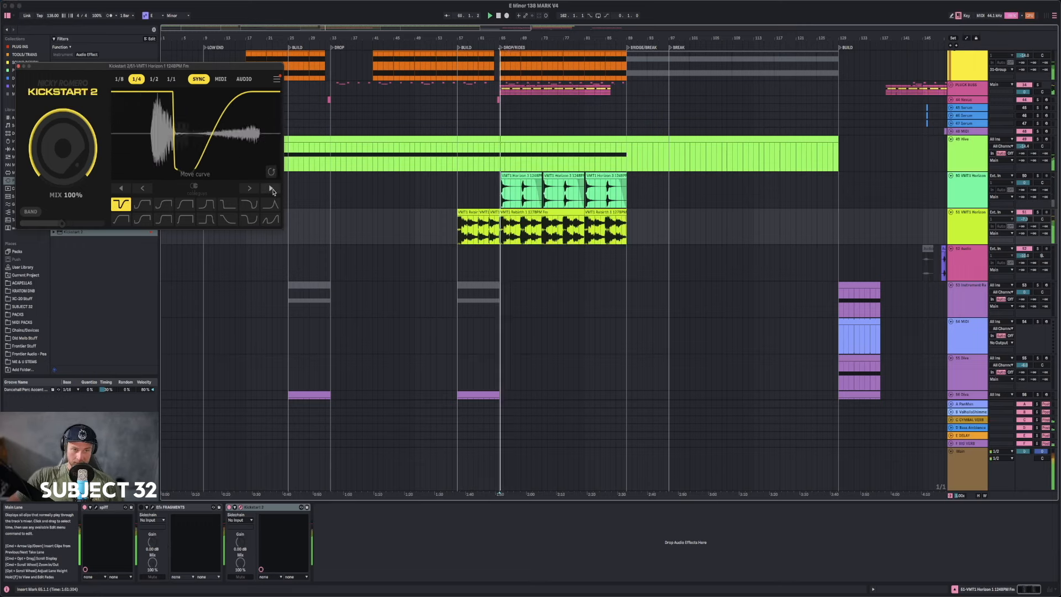
{"action": "left_click", "coordinate": [121, 188]}
{"action": "left_click", "coordinate": [121, 188]}
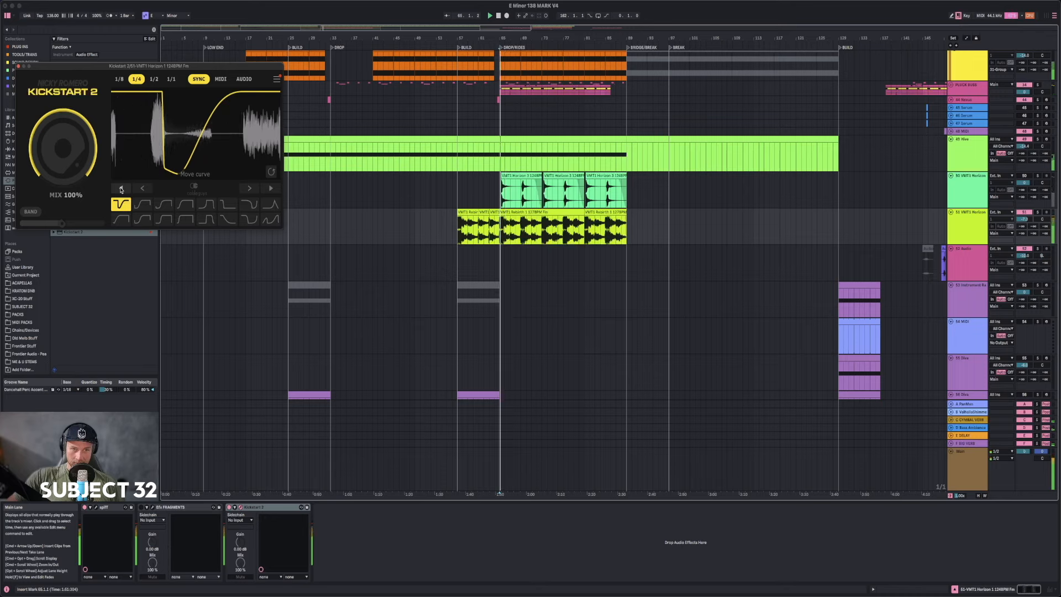
{"action": "key", "text": "space"}
{"action": "key", "text": "space"}
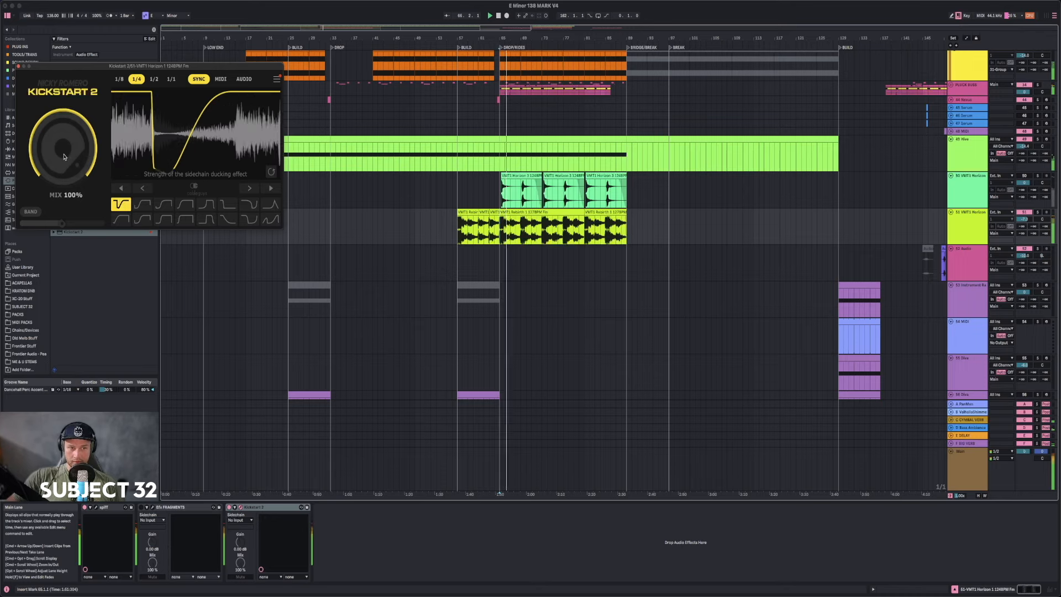
{"action": "left_click_drag", "start_coordinate": [63, 146], "coordinate": [63, 183]}
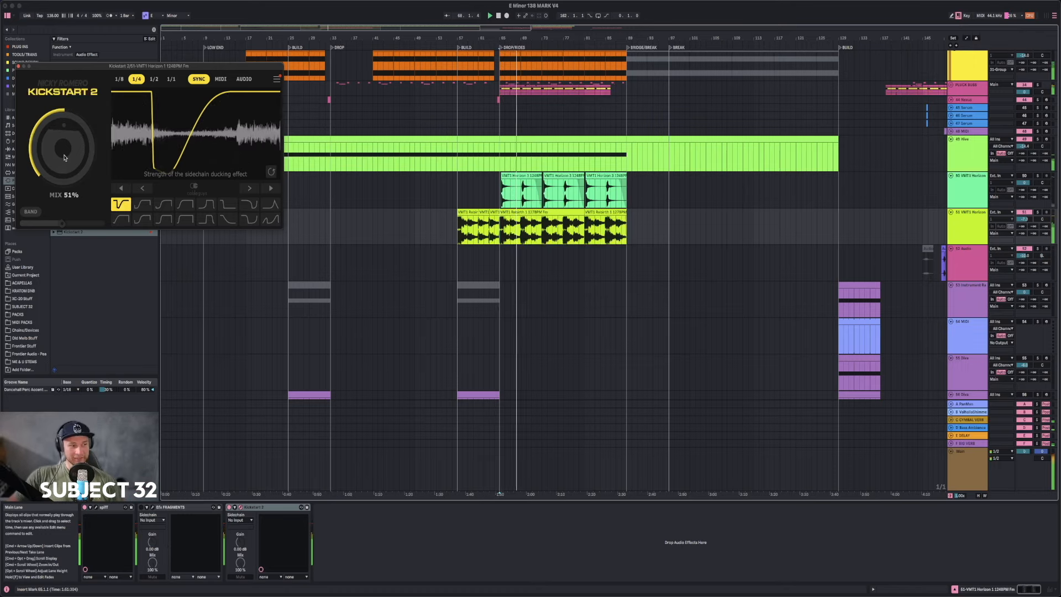
{"action": "key", "text": "space"}
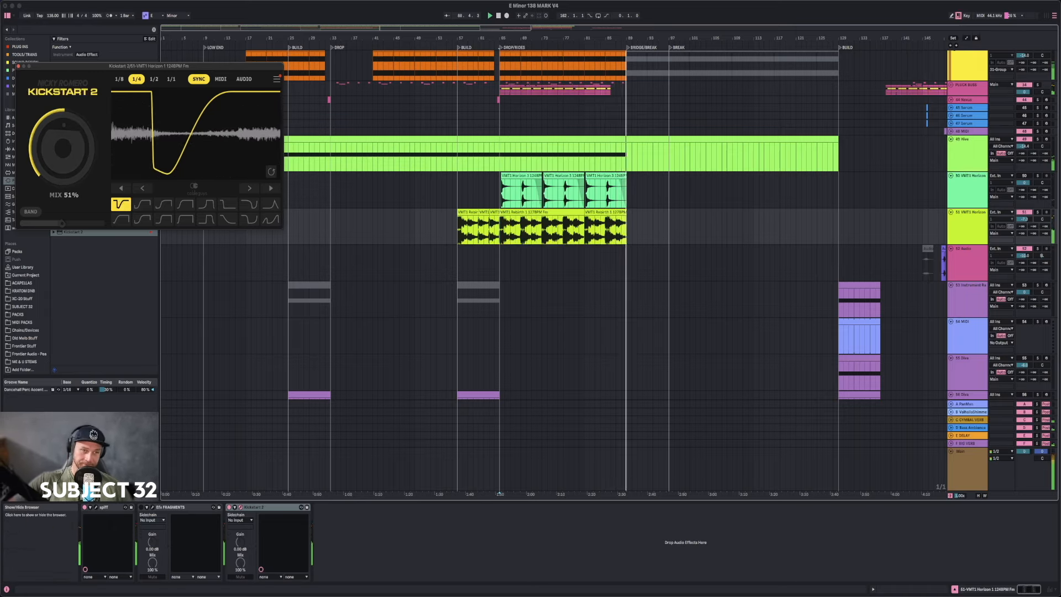
{"action": "left_click", "coordinate": [19, 66]}
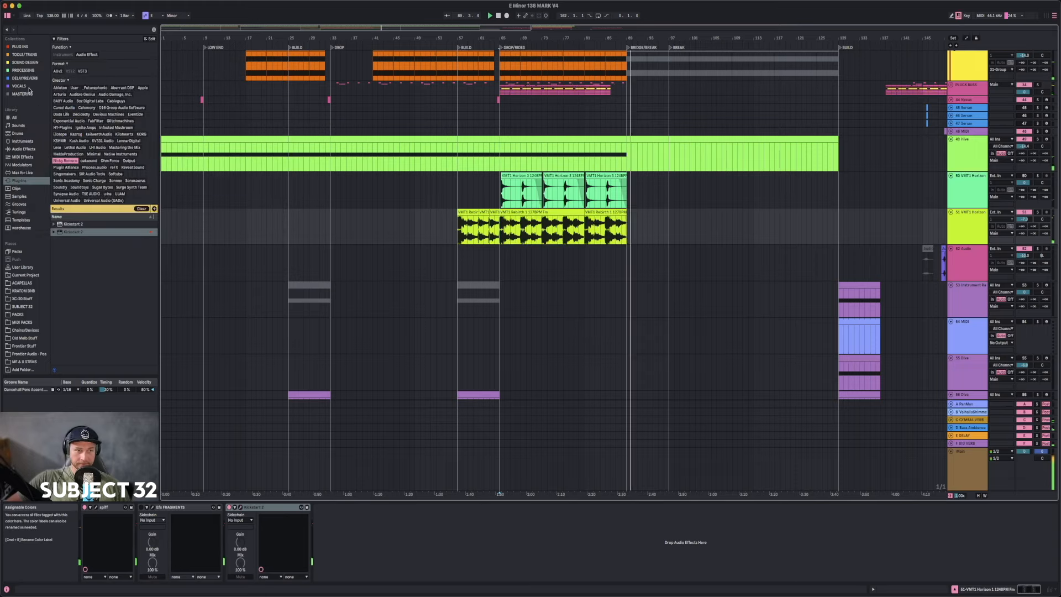
- Browse the Melody Loops of the Vengeance Melodic Techno Vol. 1 pack for another loop to use
{"action": "left_click", "coordinate": [17, 314]}
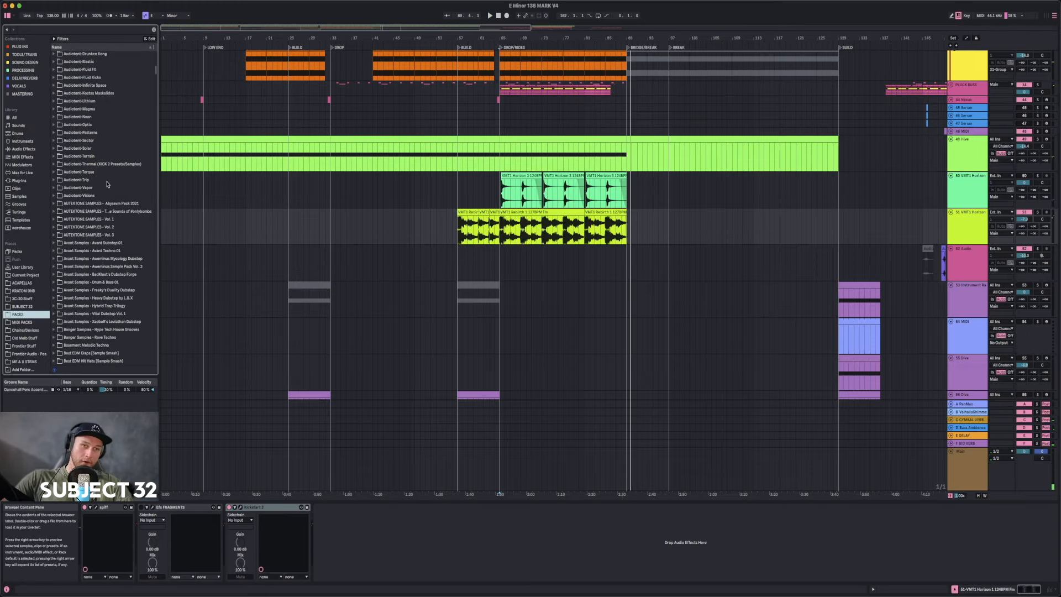
{"action": "scroll", "coordinate": [147, 325], "scroll_direction": "down", "scroll_amount": 20}
{"action": "scroll", "coordinate": [148, 309], "scroll_direction": "down", "scroll_amount": 5}
{"action": "left_click", "coordinate": [123, 291]}
{"action": "scroll", "coordinate": [99, 272], "scroll_direction": "down", "scroll_amount": 6}
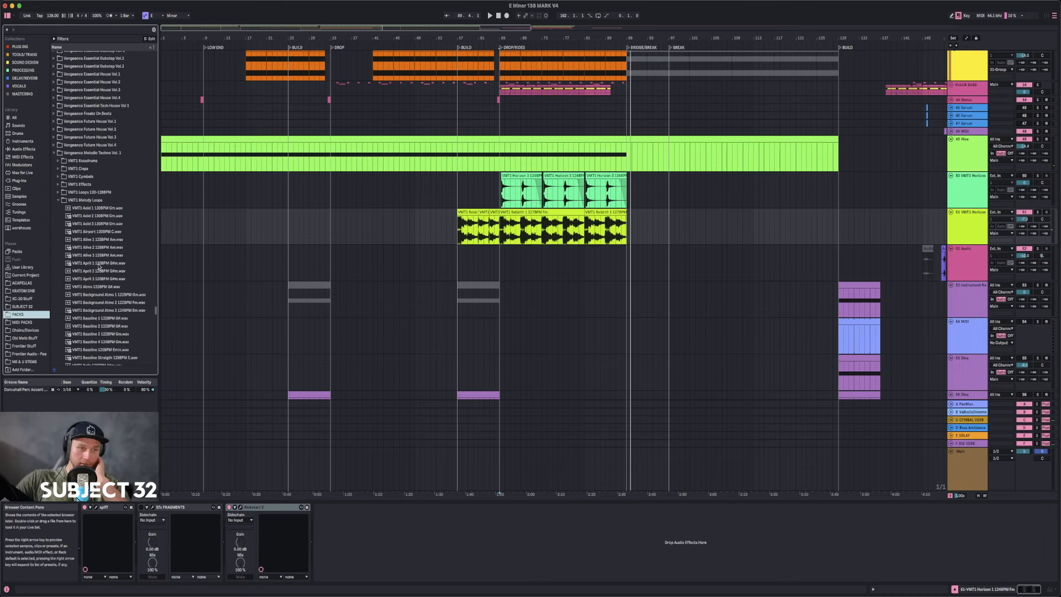
{"action": "scroll", "coordinate": [83, 230], "scroll_direction": "down", "scroll_amount": 20}
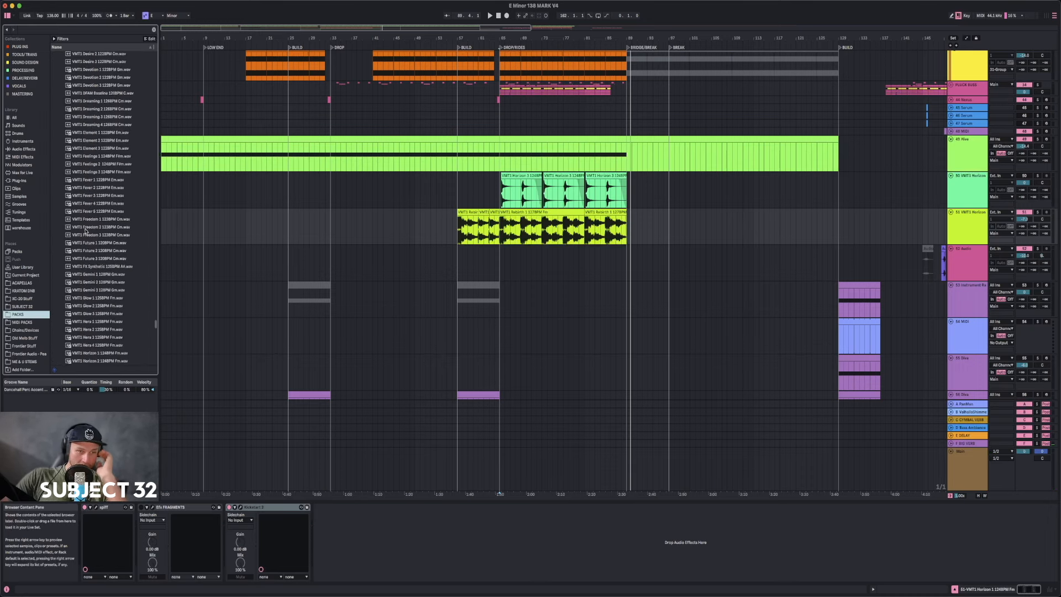
{"action": "scroll", "coordinate": [86, 232], "scroll_direction": "down", "scroll_amount": 5}
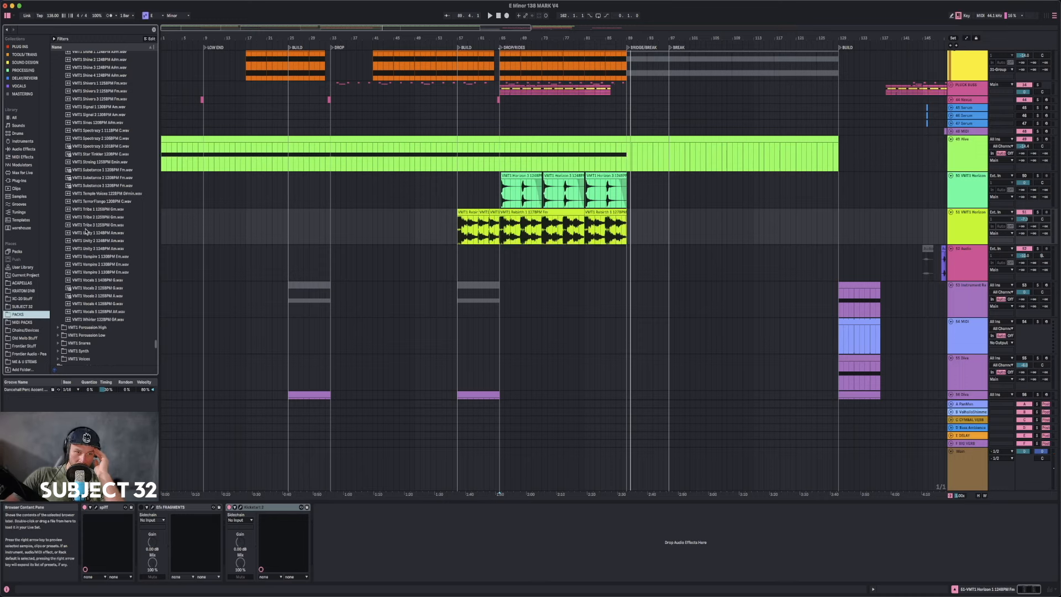
{"action": "scroll", "coordinate": [87, 231], "scroll_direction": "up", "scroll_amount": 20}
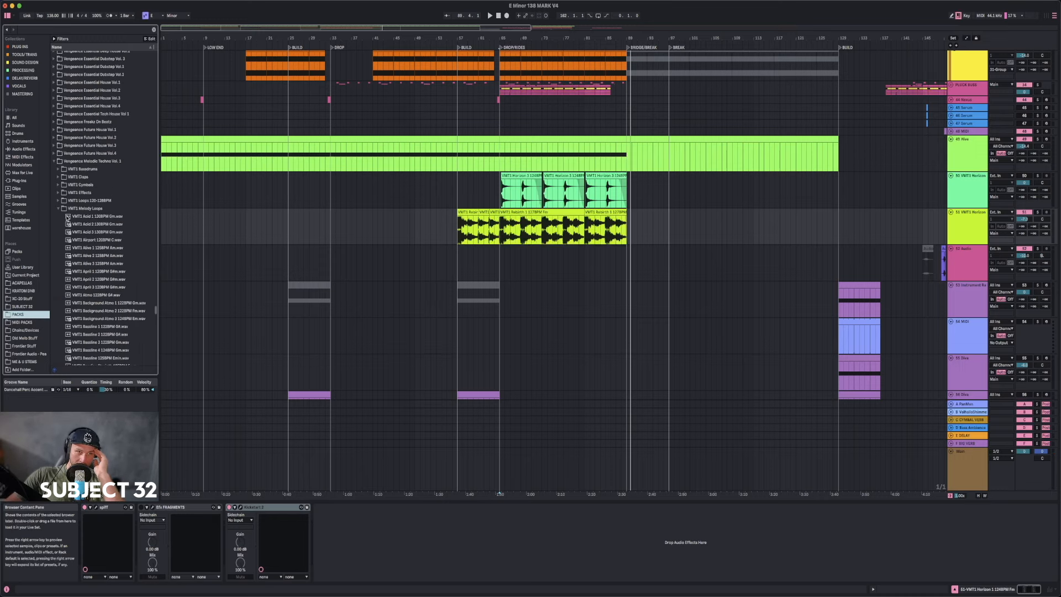
- Look through the VMT1 loops folder and its 128BPM subfolder in the Vengeance Melodic Techno Vol. 1 pack
{"action": "left_click", "coordinate": [59, 201]}
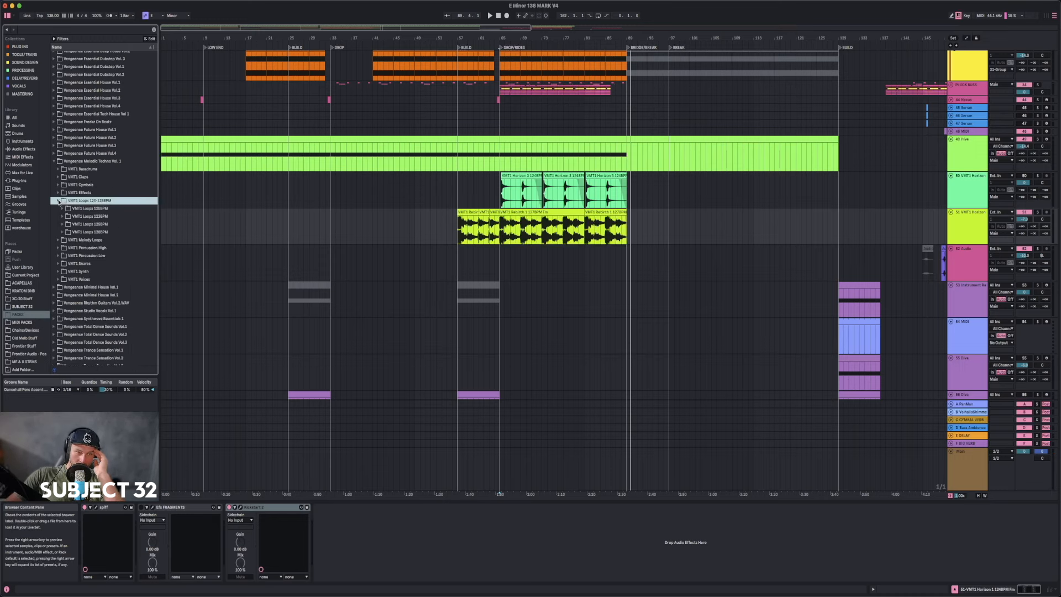
{"action": "left_click", "coordinate": [63, 232]}
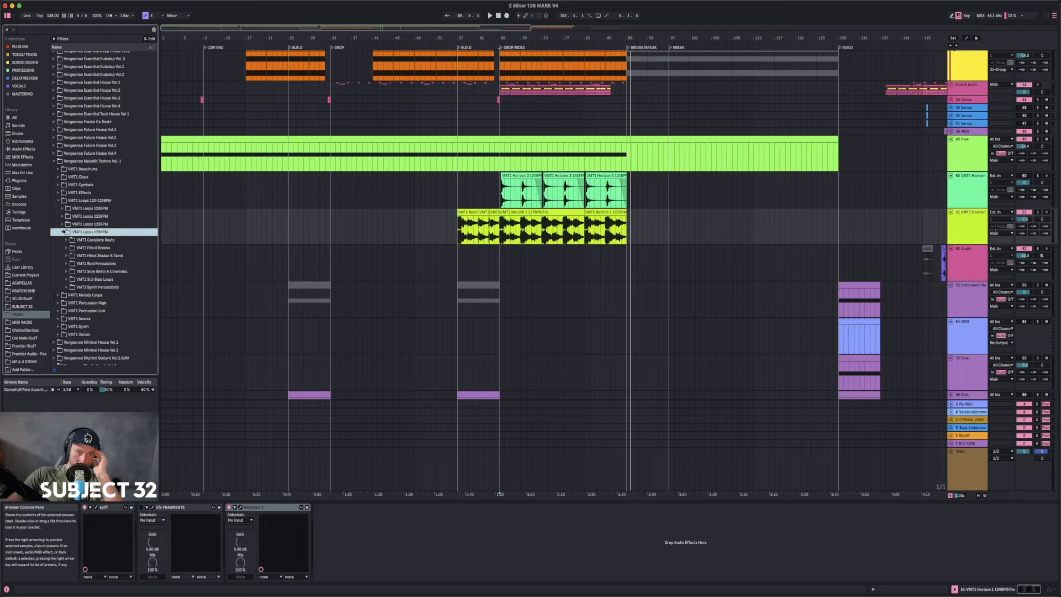
{"action": "left_click", "coordinate": [63, 232]}
{"action": "left_click", "coordinate": [58, 201]}
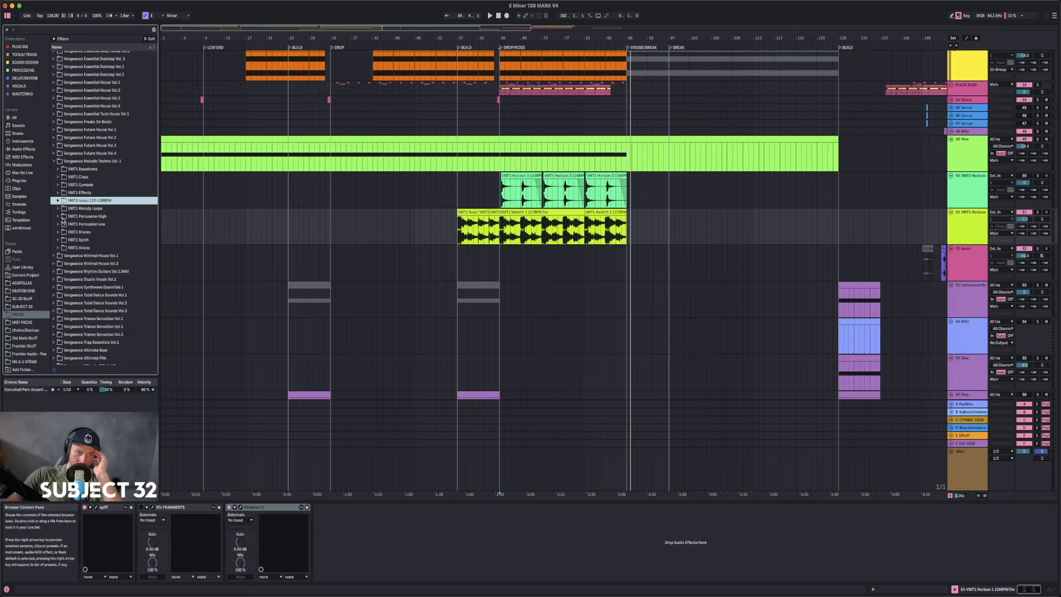
- Audition the Rebirth 1, 2 and 3 loops in the VMT1 Melody Loops folder
{"action": "left_click", "coordinate": [58, 208]}
{"action": "scroll", "coordinate": [83, 232], "scroll_direction": "down", "scroll_amount": 10}
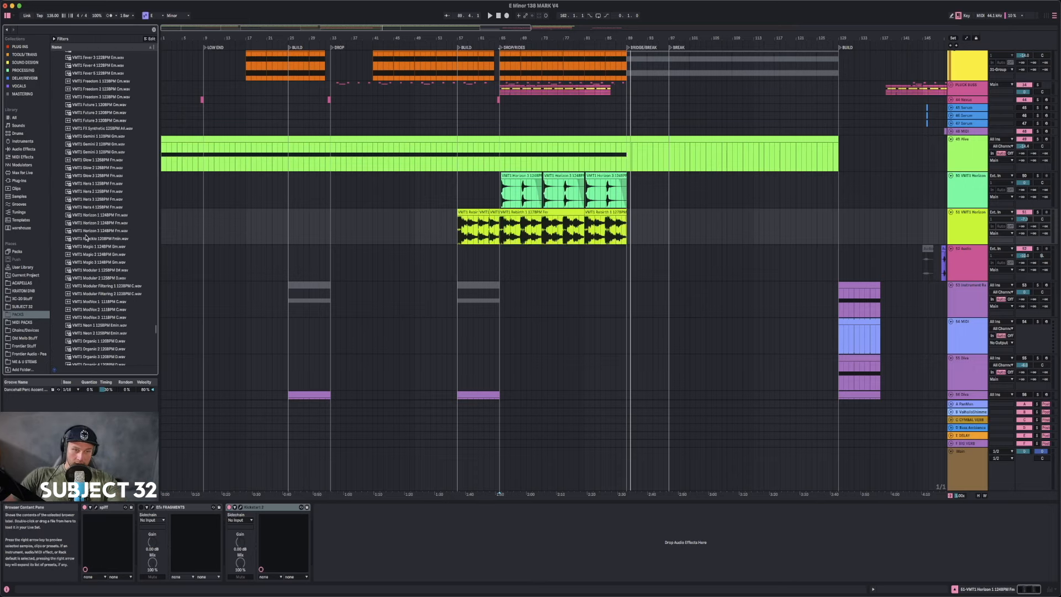
{"action": "scroll", "coordinate": [86, 238], "scroll_direction": "down", "scroll_amount": 10}
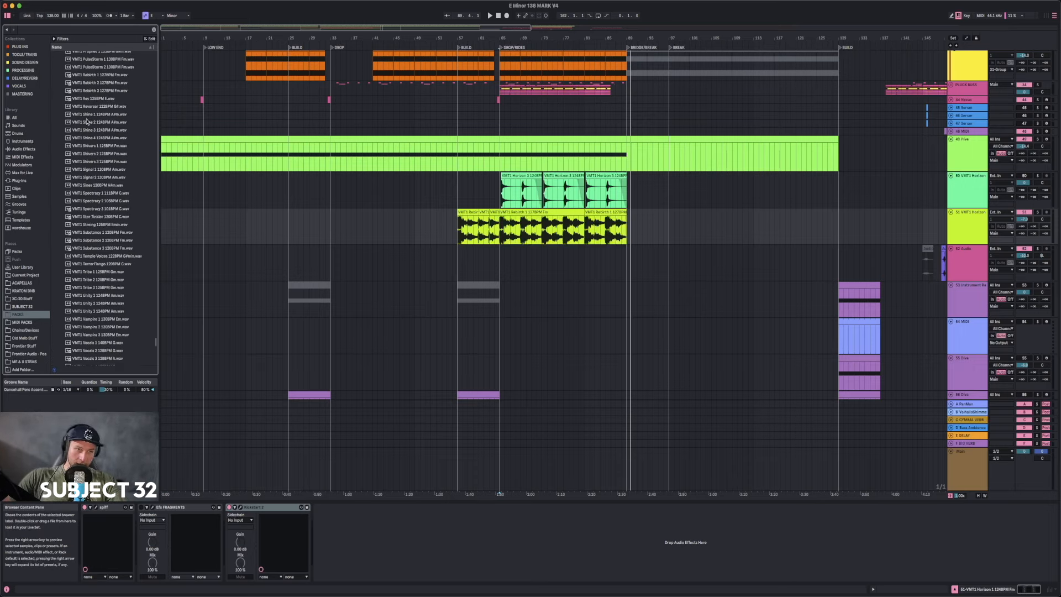
{"action": "left_click", "coordinate": [86, 83]}
{"action": "scroll", "coordinate": [85, 88], "scroll_direction": "up", "scroll_amount": 2}
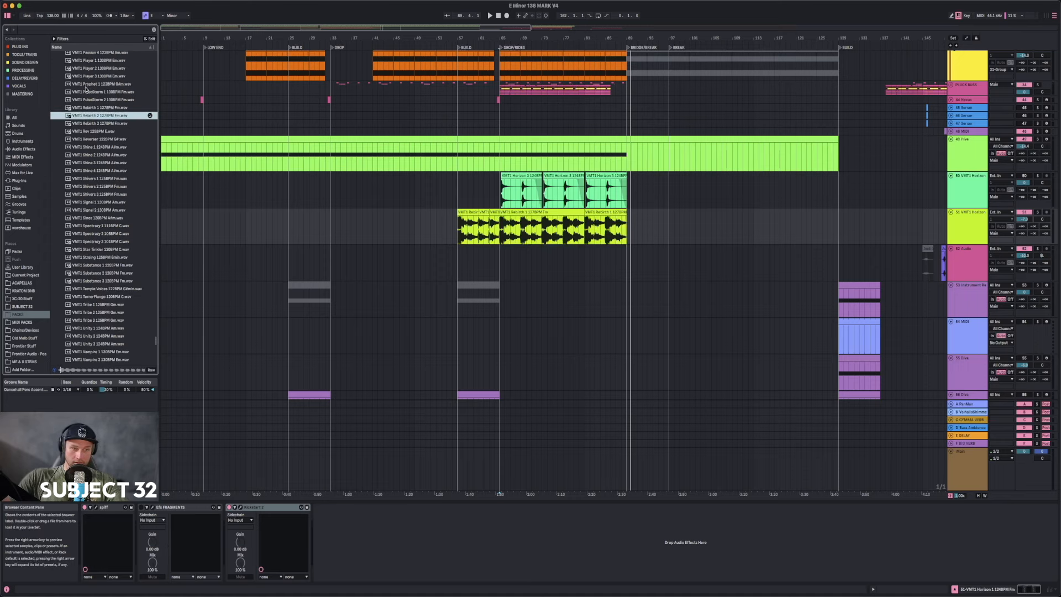
{"action": "left_click", "coordinate": [93, 123]}
{"action": "left_click", "coordinate": [94, 108]}
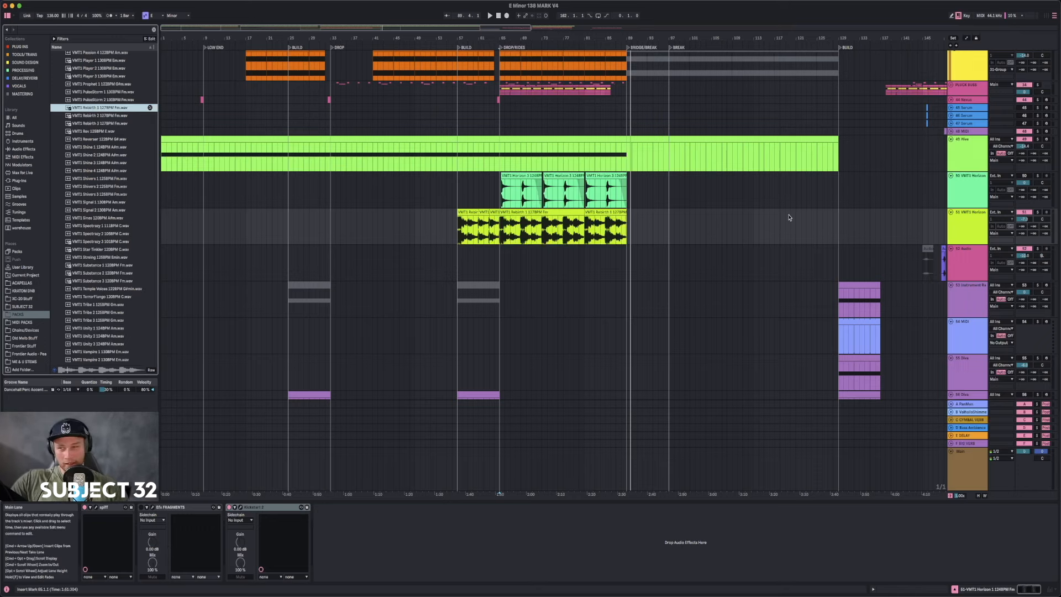
- Place the VMT1 Rebirth 1 127BPM Fm loop on a new audio track at 65.1.1 and solo that track
{"action": "left_click", "coordinate": [965, 225]}
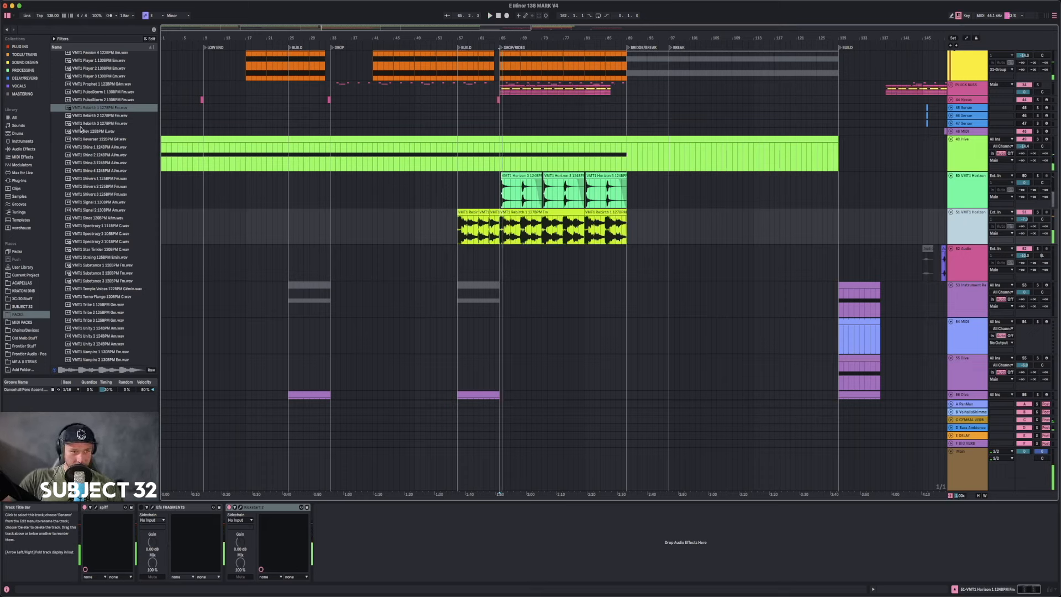
{"action": "left_click_drag", "start_coordinate": [88, 106], "coordinate": [504, 266]}
{"action": "key", "text": "space"}
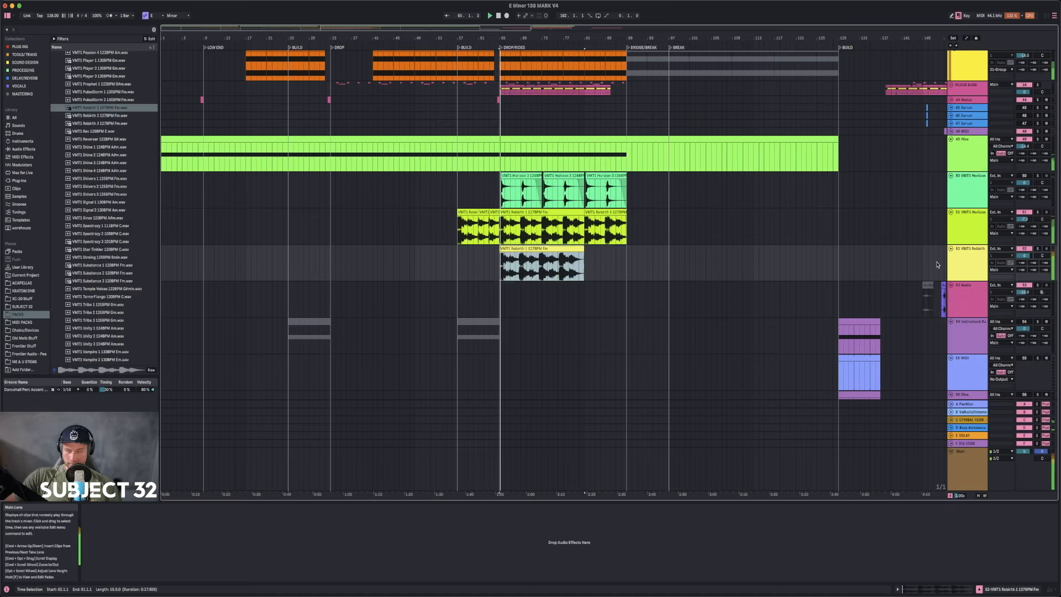
{"action": "left_click", "coordinate": [1037, 248]}
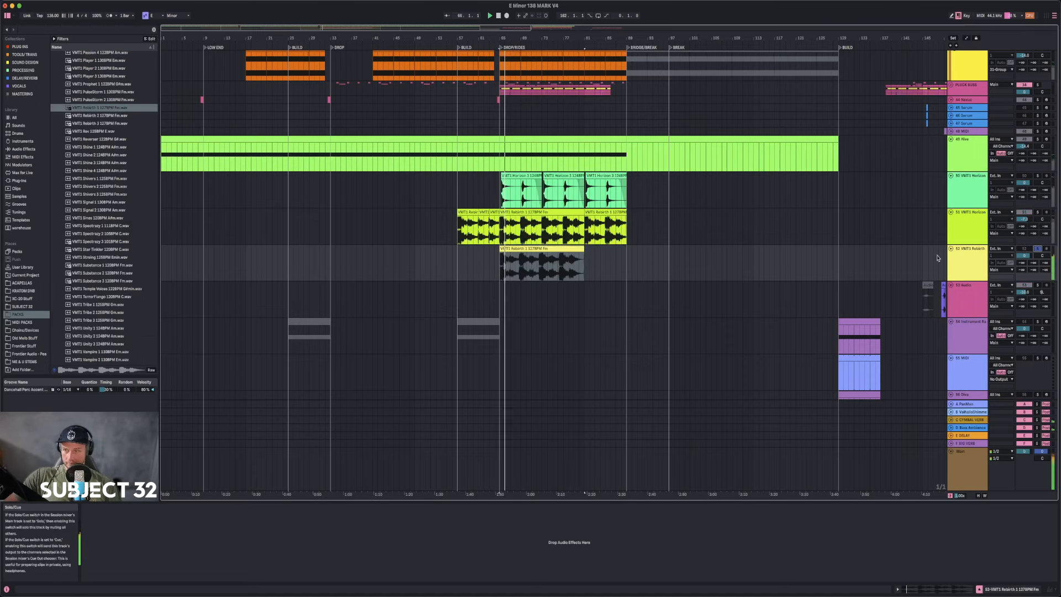
- Set the new Rebirth 1 clip's warp tempo to 127 BPM and play it against the metronome
{"action": "left_click", "coordinate": [529, 249]}
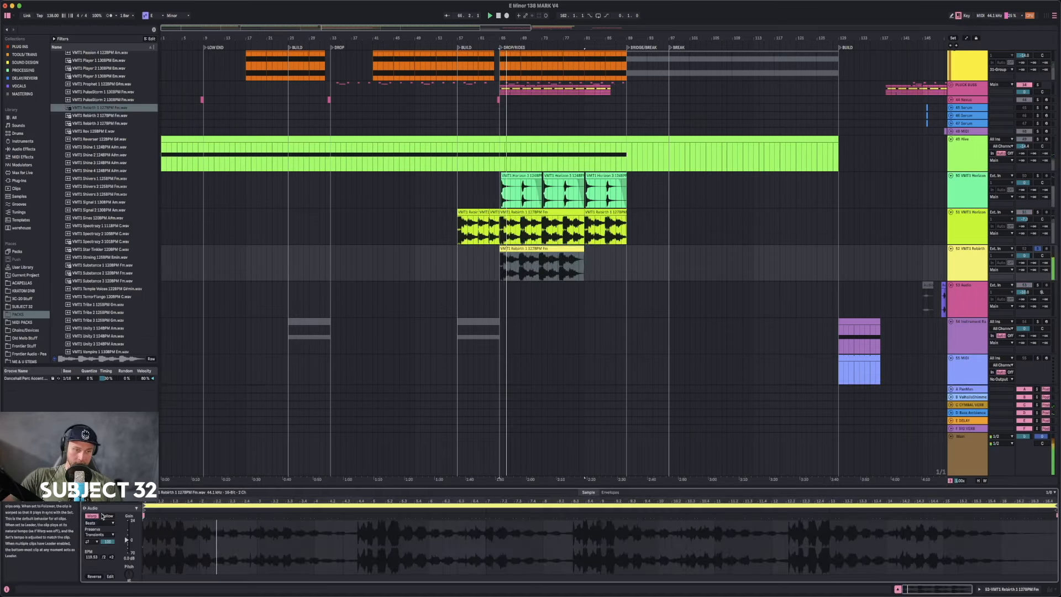
{"action": "left_click", "coordinate": [92, 516]}
{"action": "left_click", "coordinate": [92, 516]}
{"action": "key", "text": "space"}
{"action": "key", "text": "space"}
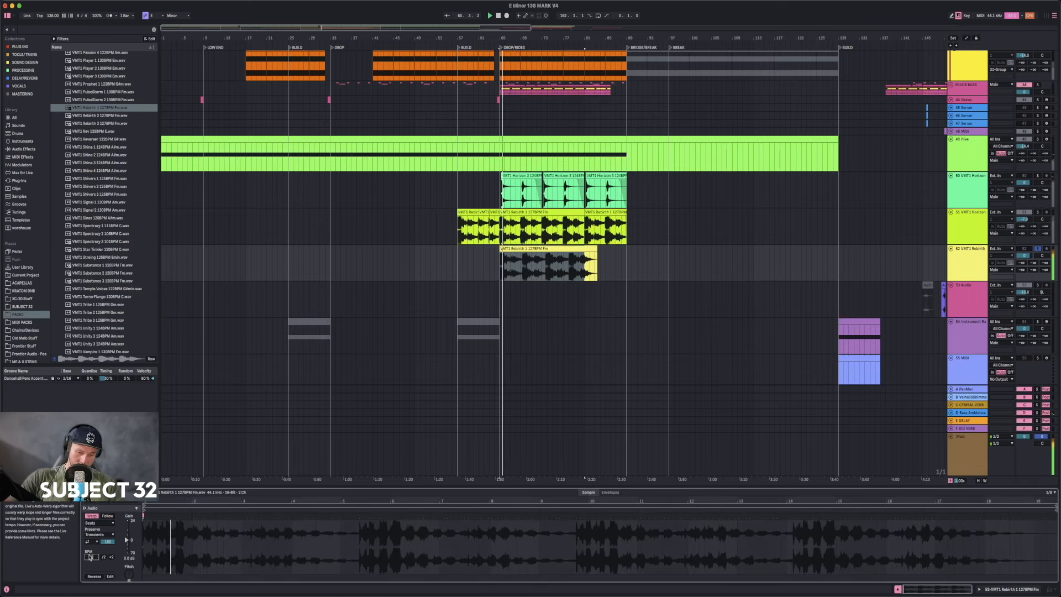
{"action": "type", "text": "999"}
{"action": "key", "text": "Return"}
{"action": "key", "text": "space"}
{"action": "key", "text": "space"}
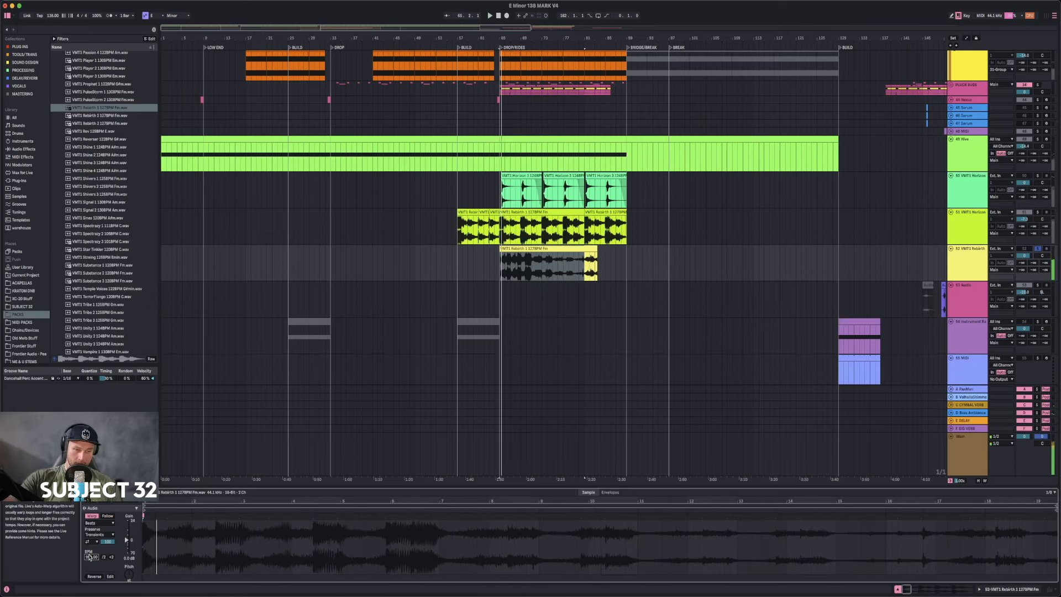
{"action": "type", "text": "127"}
{"action": "key", "text": "Return"}
{"action": "key", "text": "space"}
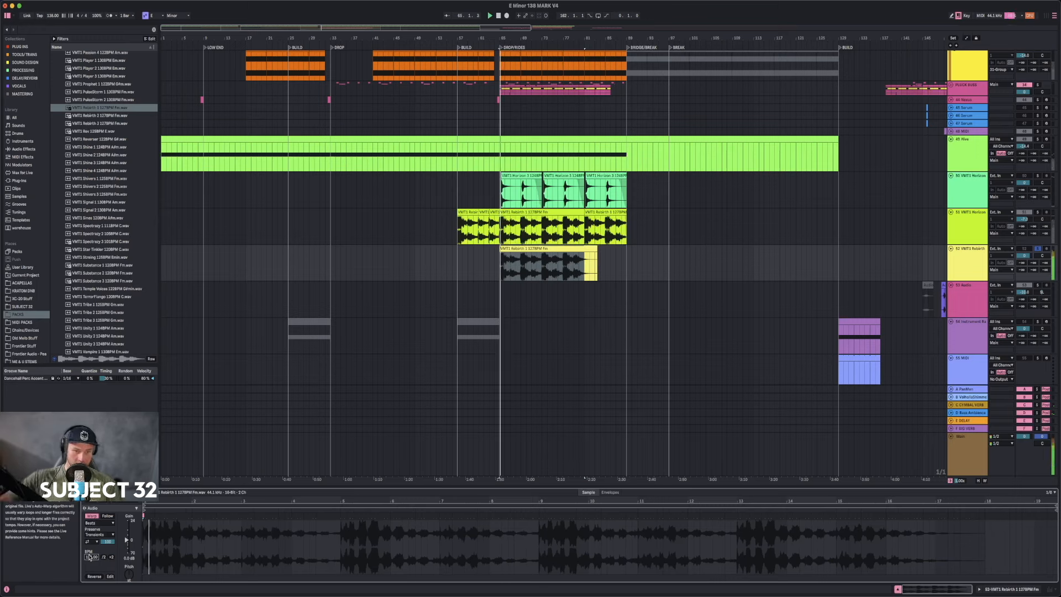
{"action": "left_click", "coordinate": [109, 17]}
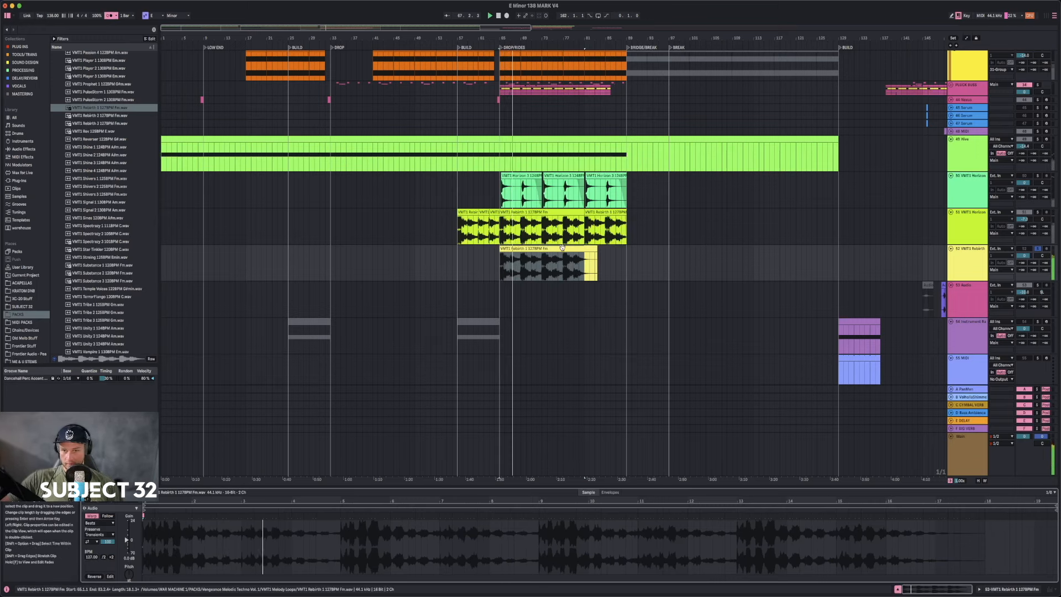
- Convert the new Rebirth 1 clip's melody to a new MIDI track and turn the metronome off
{"action": "right_click", "coordinate": [545, 252]}
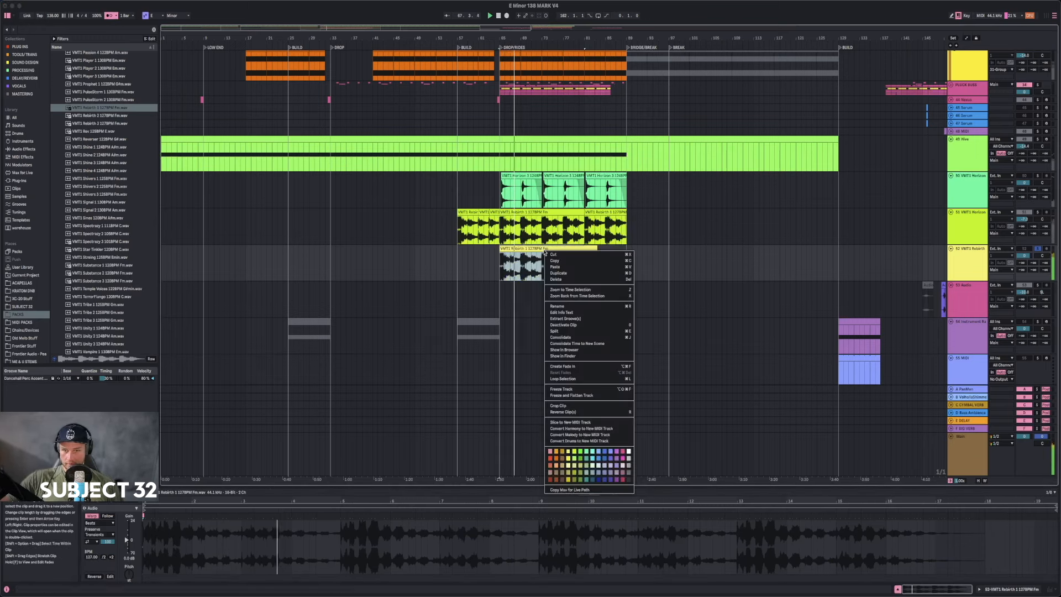
{"action": "left_click", "coordinate": [580, 435]}
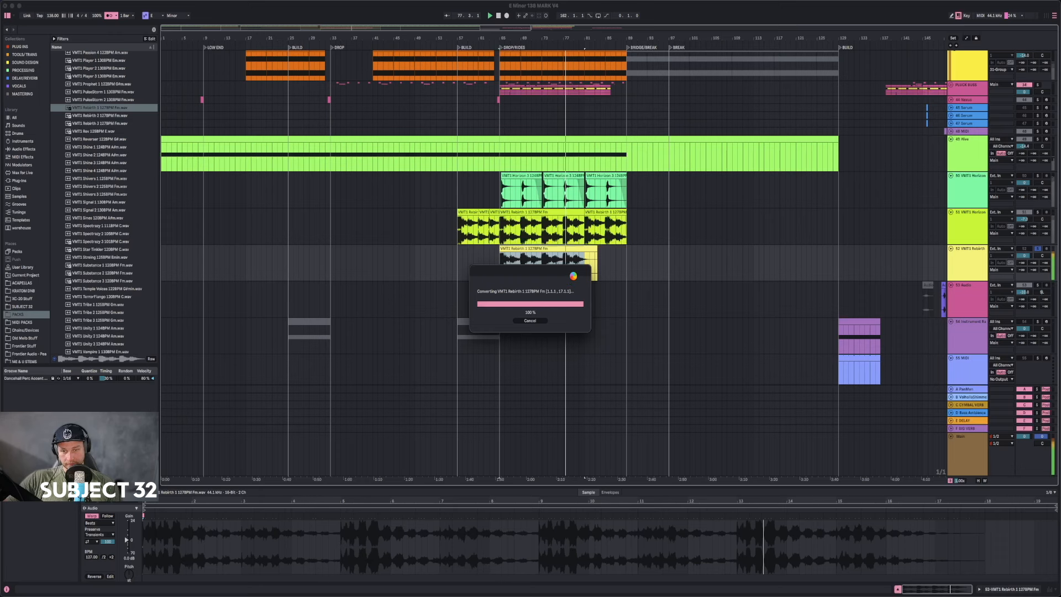
{"action": "left_click", "coordinate": [109, 15]}
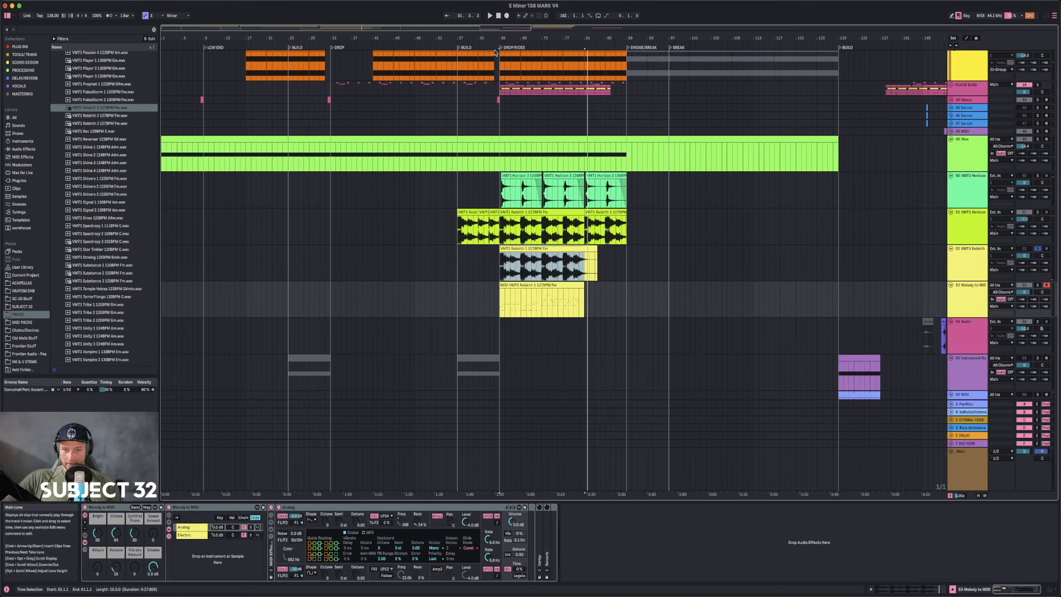
- Listen to the soloed Melody to MIDI track from the start of the drop at 65.1.1
{"action": "left_click_drag", "start_coordinate": [504, 40], "coordinate": [504, 144]}
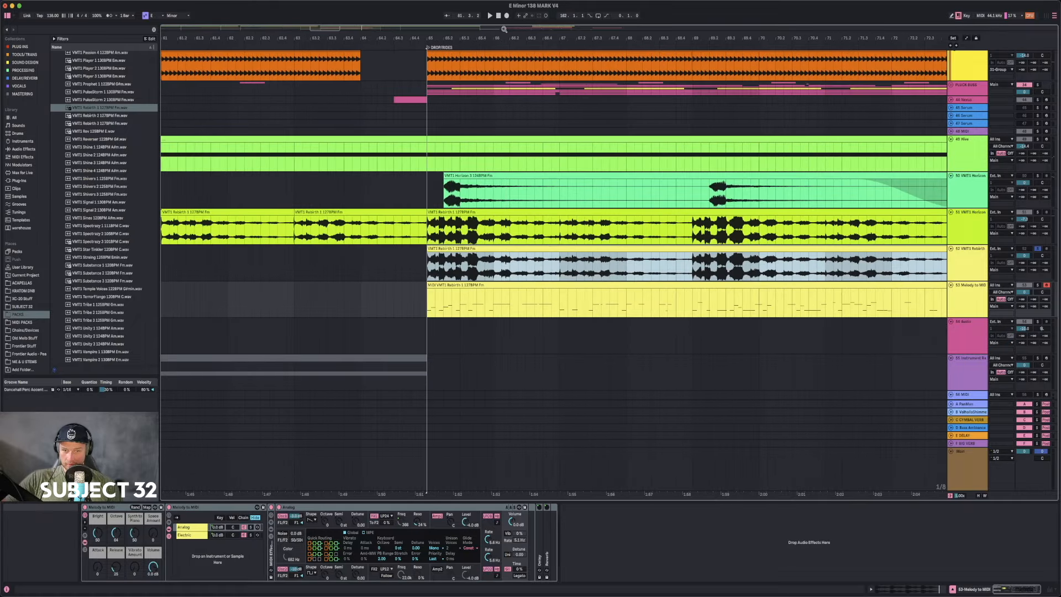
{"action": "left_click", "coordinate": [426, 308]}
{"action": "key", "text": "space"}
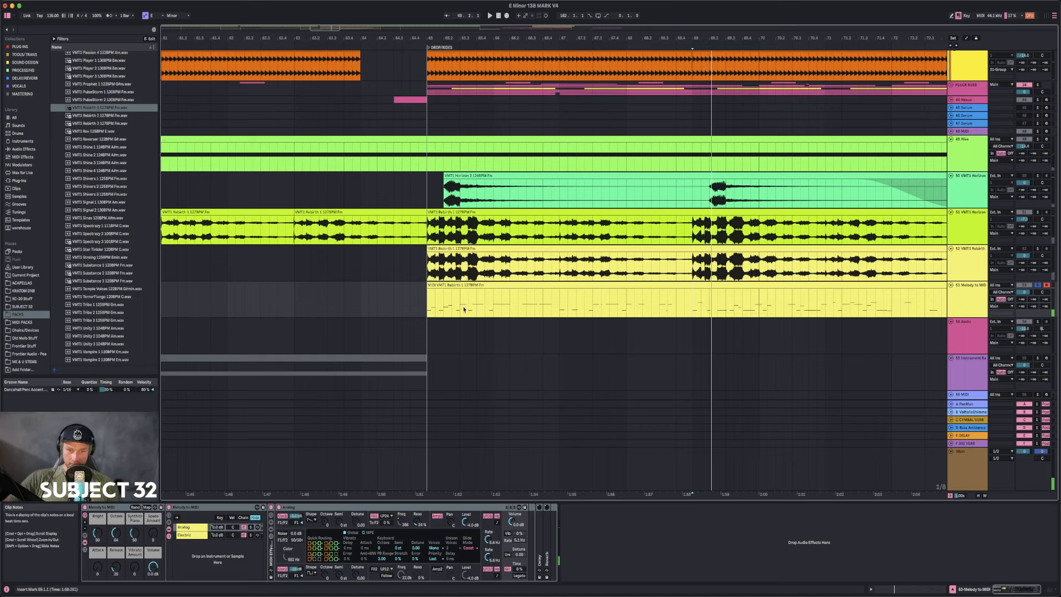
{"action": "left_click", "coordinate": [426, 308]}
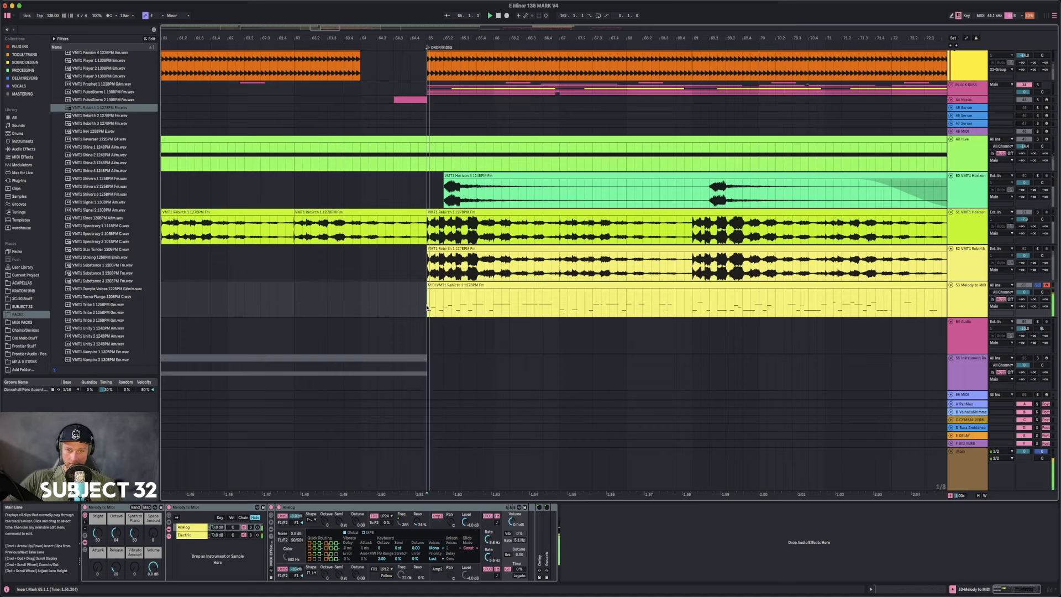
{"action": "left_click", "coordinate": [427, 308]}
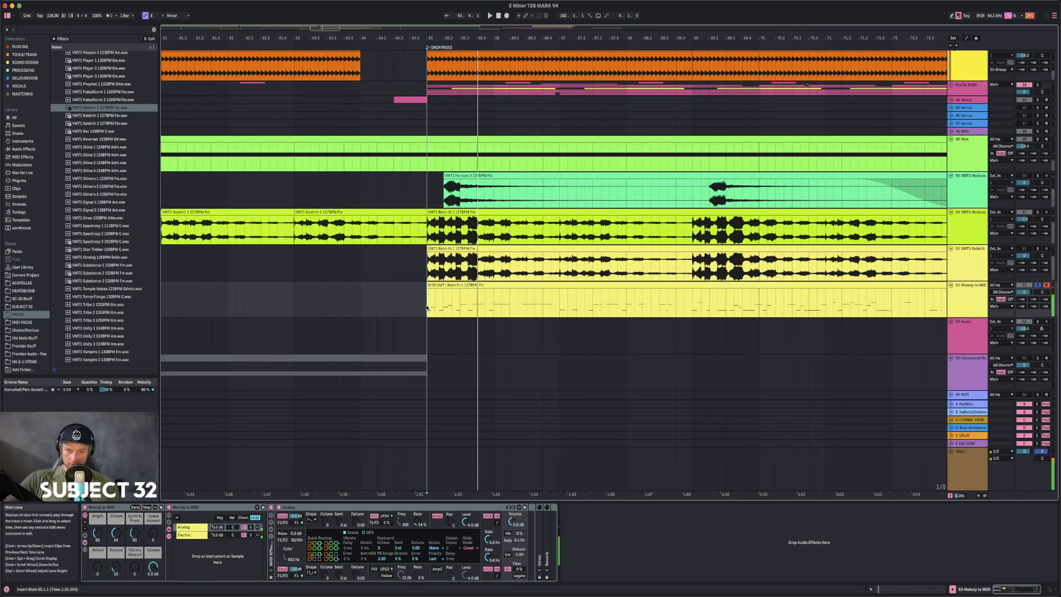
- Delete the section from 65.4.1 to 66.1.1 in the Melody to MIDI clip and replay from 65.1.1
{"action": "left_click_drag", "start_coordinate": [477, 302], "coordinate": [492, 302]}
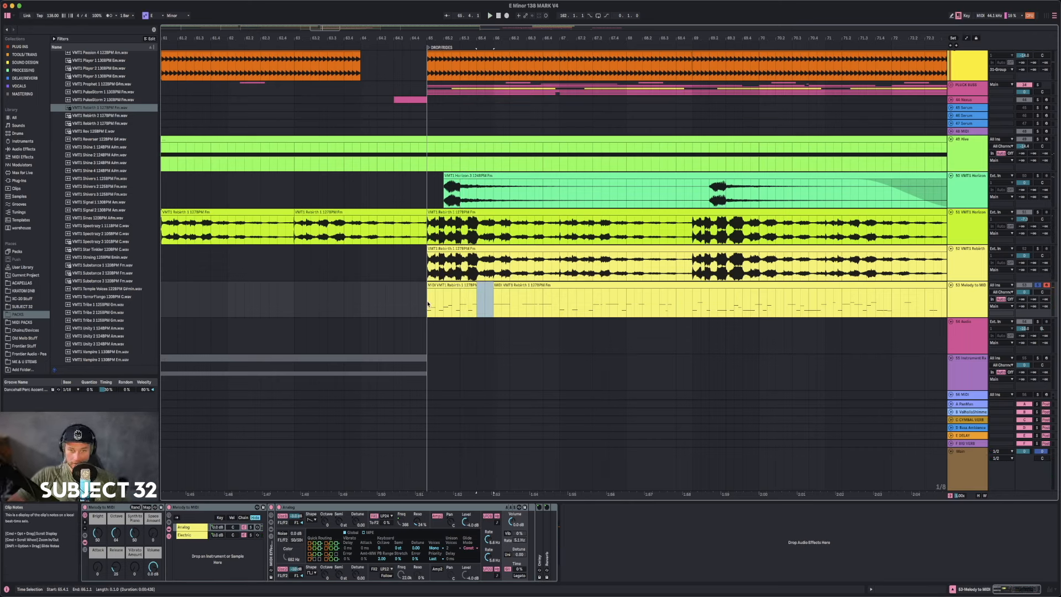
{"action": "key", "text": "Delete"}
{"action": "key", "text": "space"}
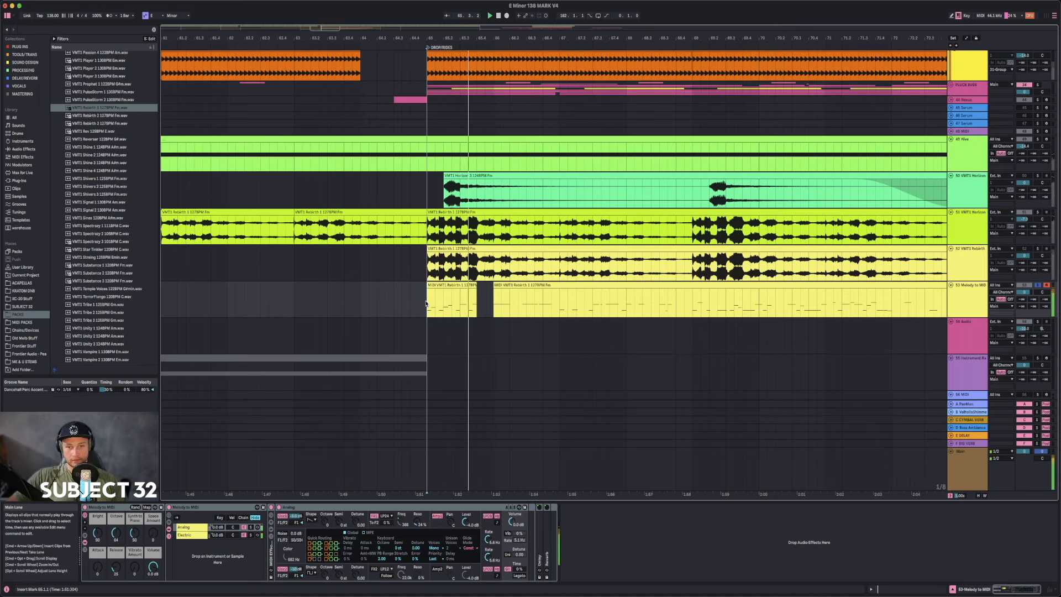
{"action": "key", "text": "space"}
- Delete the Melody to MIDI section from 66.1.1 to 67.1.1 and listen on from 67.3.1
{"action": "left_click_drag", "start_coordinate": [494, 303], "coordinate": [560, 308]}
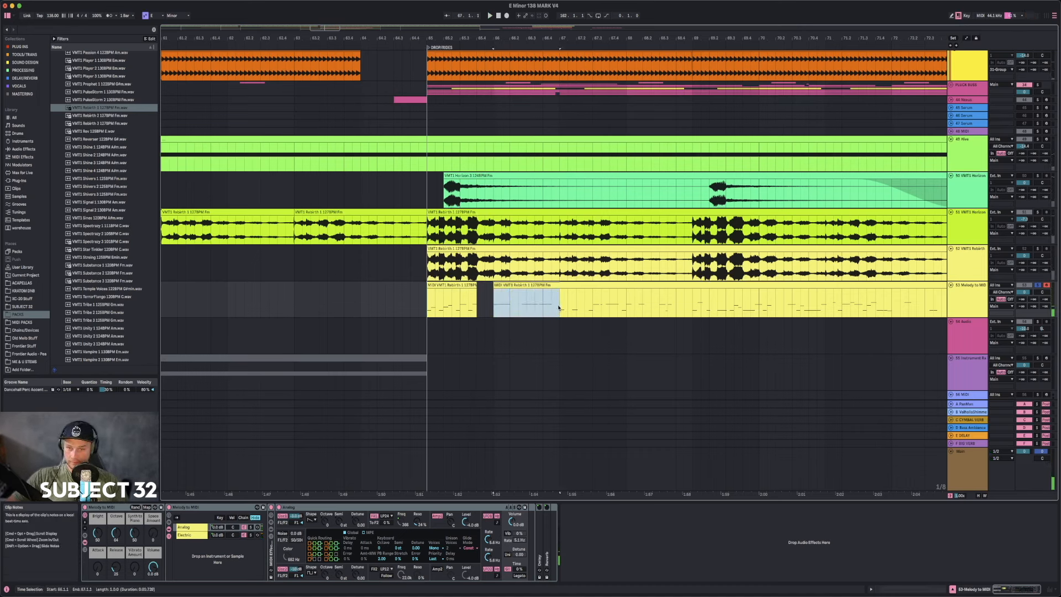
{"action": "key", "text": "Delete"}
{"action": "left_click", "coordinate": [593, 304]}
{"action": "key", "text": "space"}
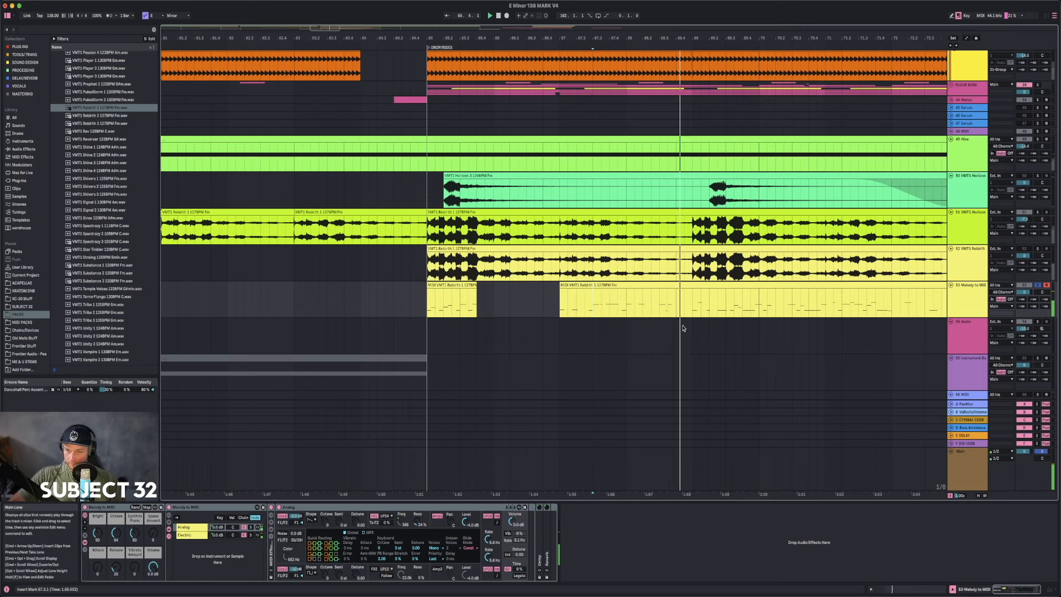
{"action": "key", "text": "space"}
- Split off the short phrase within bar 69 of the Melody to MIDI clip and play from 69.1.1
{"action": "left_click_drag", "start_coordinate": [445, 305], "coordinate": [734, 299]}
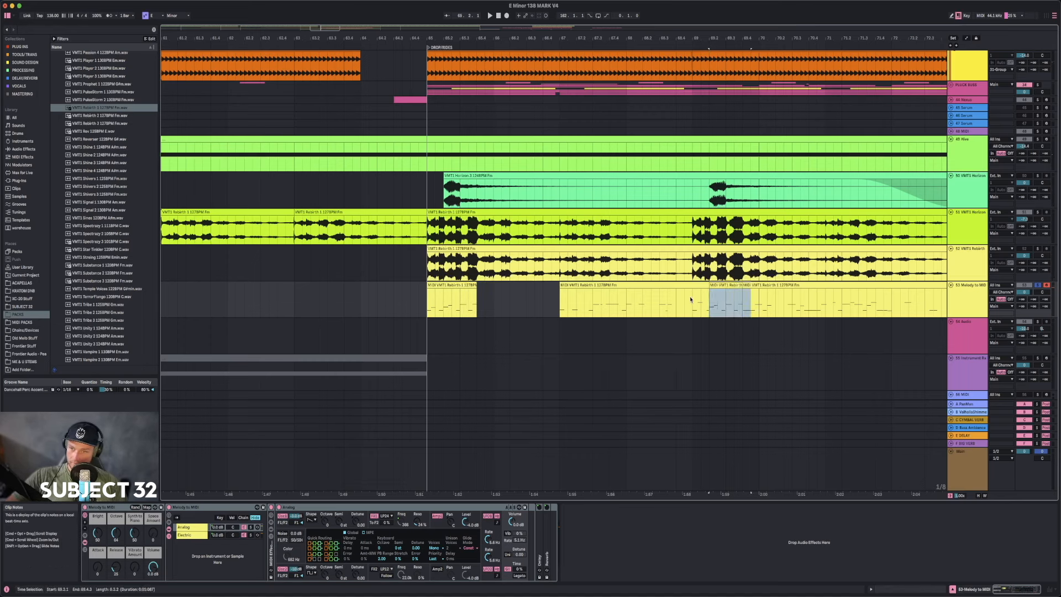
{"action": "left_click", "coordinate": [691, 300]}
{"action": "key", "text": "space"}
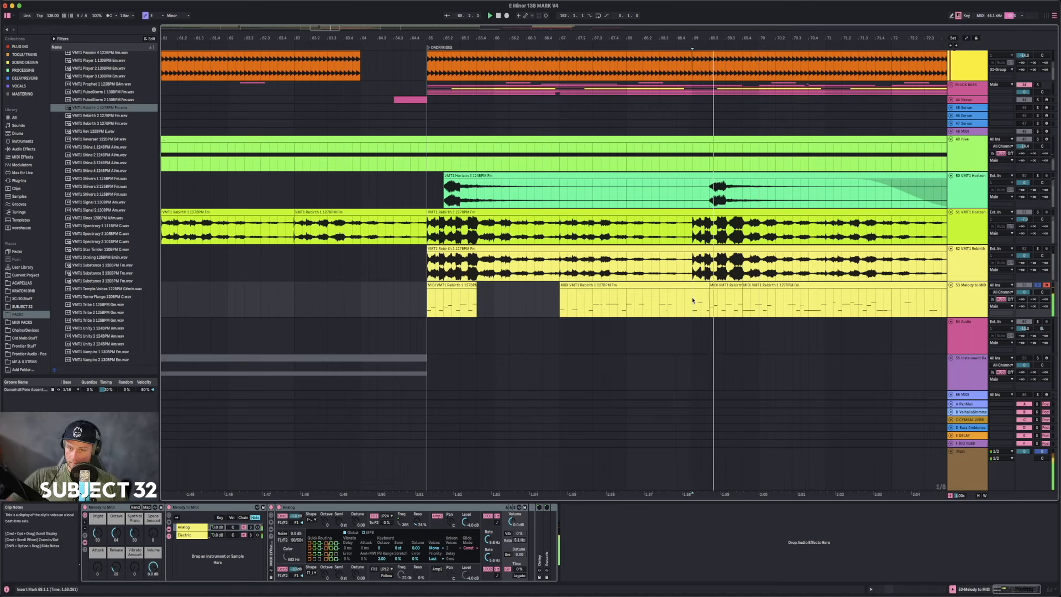
{"action": "key", "text": "space"}
{"action": "key", "text": "space"}
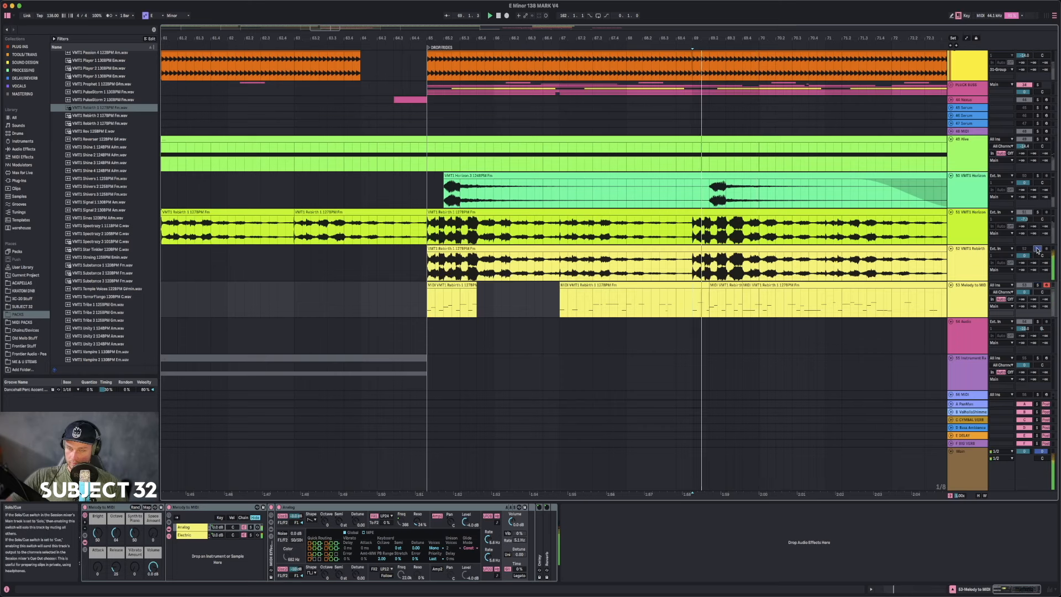
- Listen to the soloed Rebirth 1 audio clip from bars 65, 69, 73 and 77 to compare its phrases
{"action": "left_click", "coordinate": [426, 271]}
{"action": "key", "text": "space"}
{"action": "key", "text": "space"}
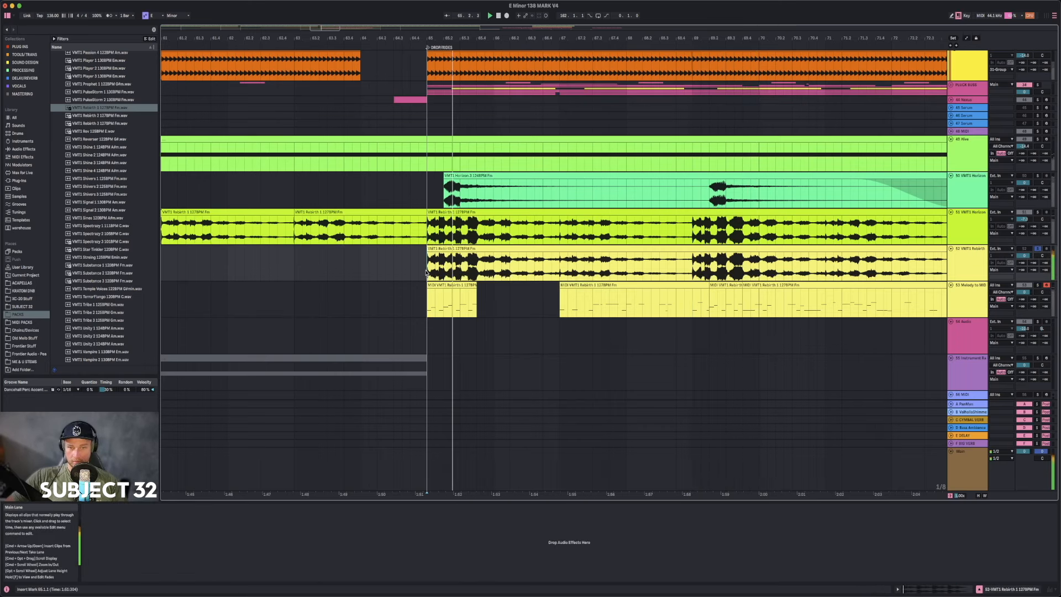
{"action": "key", "text": "space"}
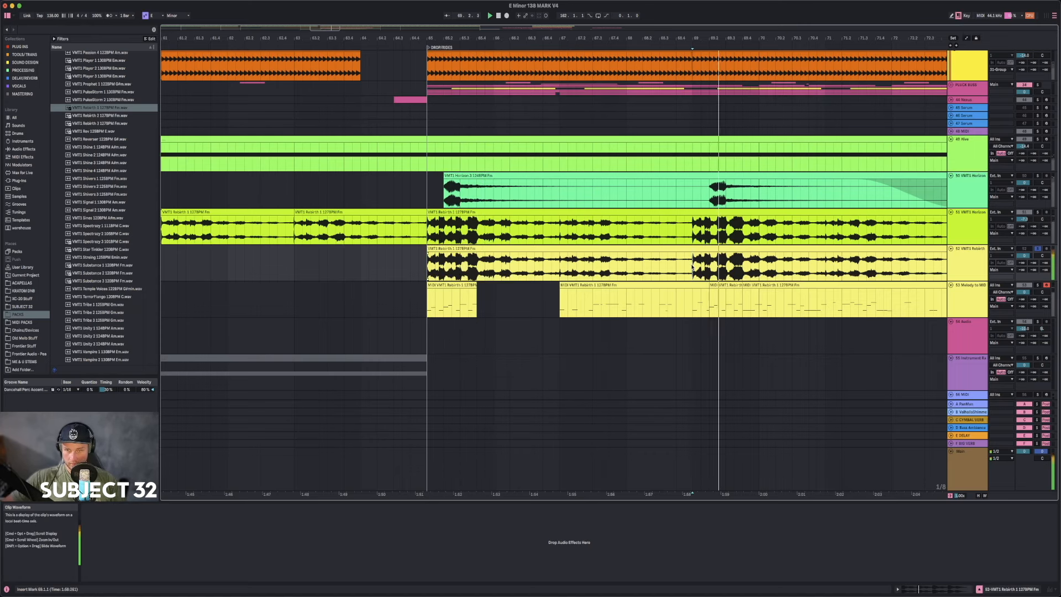
{"action": "left_click_drag", "start_coordinate": [684, 39], "coordinate": [560, 14]}
{"action": "key", "text": "space"}
{"action": "key", "text": "space"}
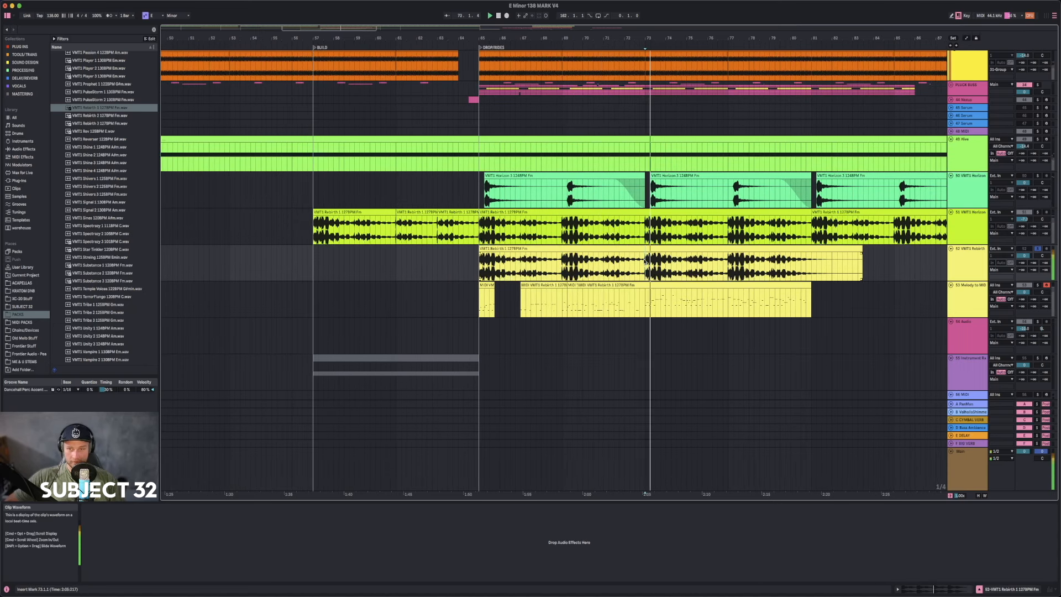
{"action": "left_click", "coordinate": [728, 268]}
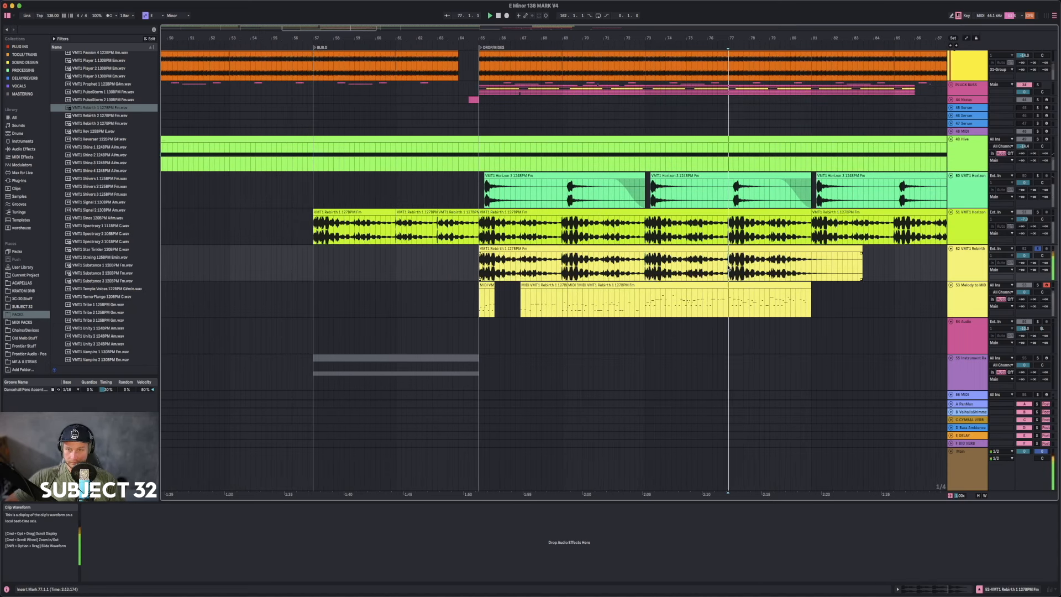
{"action": "left_click", "coordinate": [562, 266]}
{"action": "left_click", "coordinate": [481, 266]}
- Solo the Rebirth 1 audio and Melody to MIDI tracks together and play both from 65.1.1
{"action": "key", "text": "plus"}
{"action": "key", "text": "plus"}
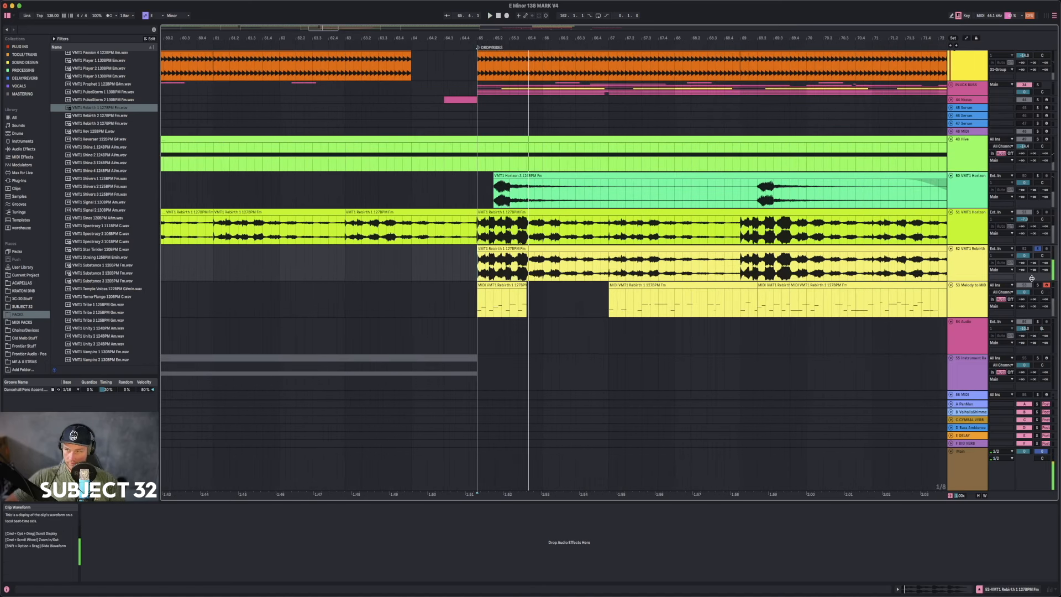
{"action": "left_click", "coordinate": [1037, 284]}
{"action": "key", "text": "space"}
{"action": "left_click", "coordinate": [1037, 249], "text": "super"}
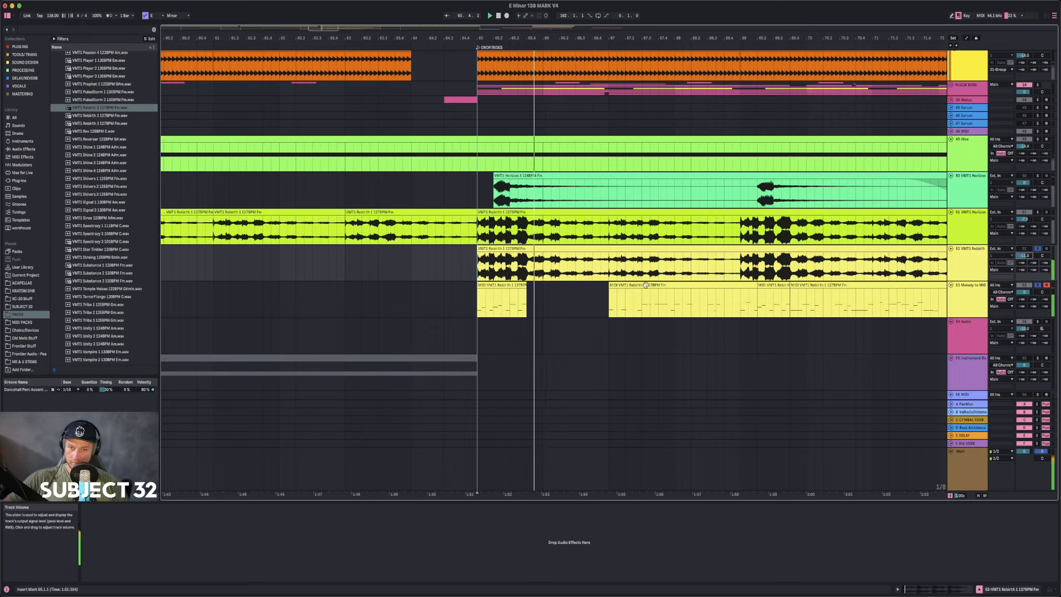
- Replay the start of the drop from 65.1.1 repeatedly to compare the Rebirth 1 audio with its Melody to MIDI phrase
{"action": "key", "text": "space"}
{"action": "key", "text": "space"}
{"action": "key", "text": "space"}
{"action": "key", "text": "space"}
{"action": "key", "text": "space"}
{"action": "left_click_drag", "start_coordinate": [487, 39], "coordinate": [487, 105]}
{"action": "key", "text": "space"}
{"action": "key", "text": "space"}
{"action": "key", "text": "space"}
{"action": "key", "text": "space"}
{"action": "key", "text": "space"}
{"action": "key", "text": "space"}
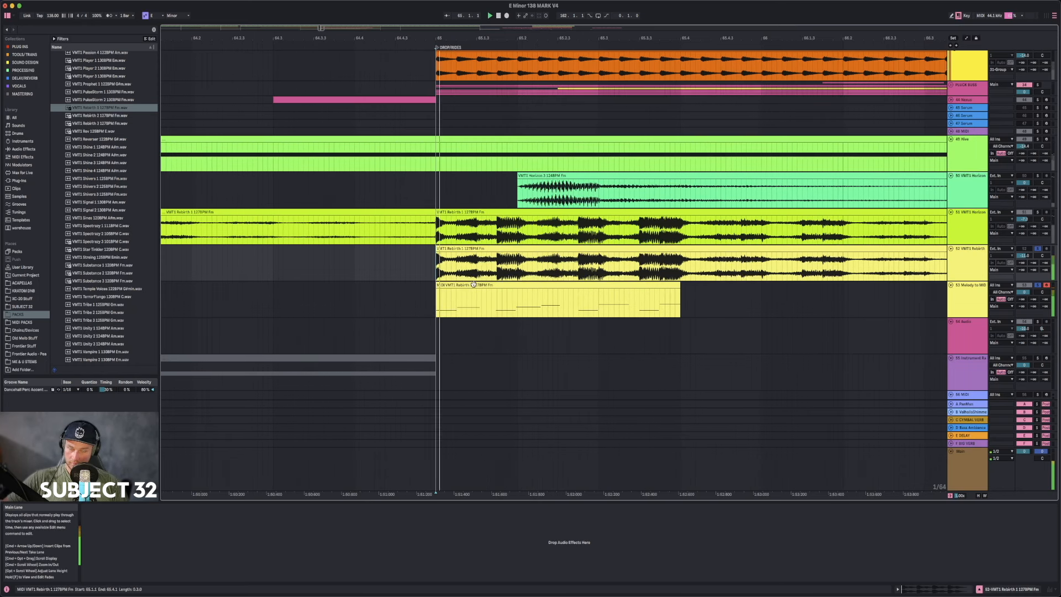
- Open the Melody to MIDI clip at 65.1.1, quantize all of its notes and play it back
{"action": "left_click", "coordinate": [476, 285]}
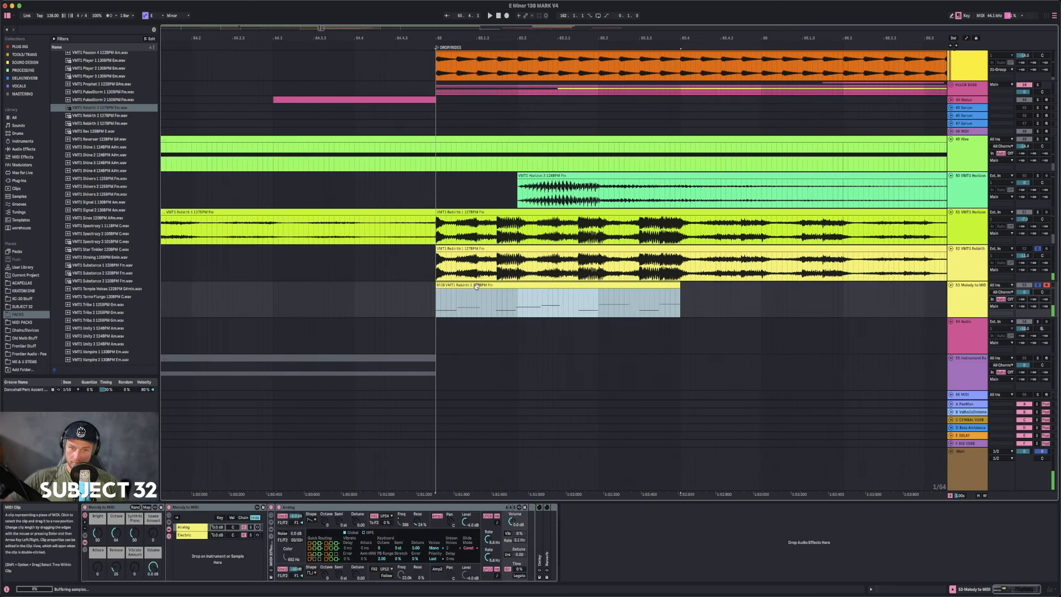
{"action": "double_click", "coordinate": [477, 286]}
{"action": "key", "text": "space"}
{"action": "key", "text": "space"}
{"action": "key", "text": "space"}
{"action": "key", "text": "space"}
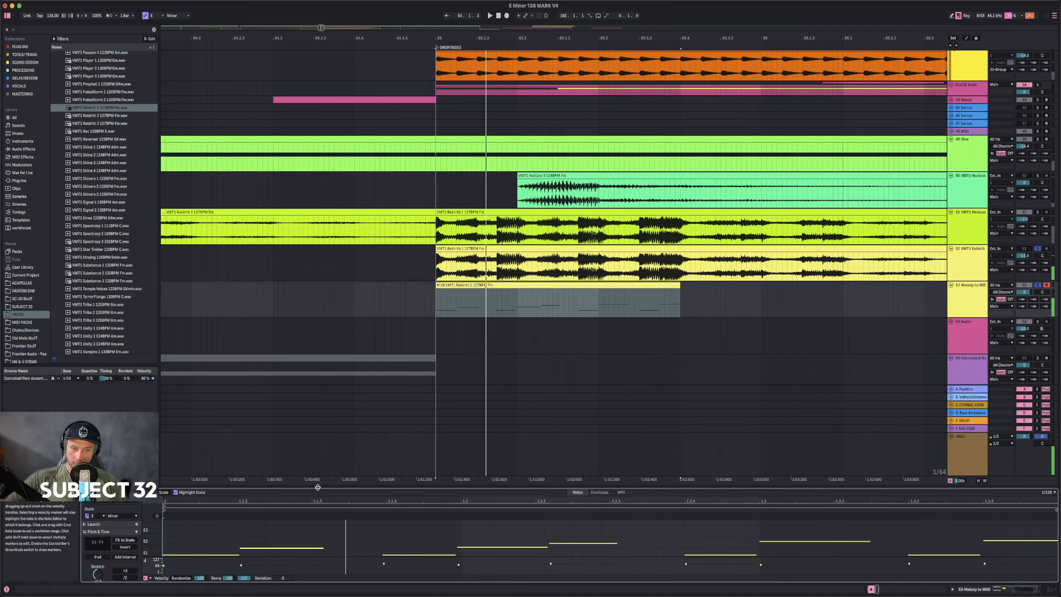
{"action": "left_click", "coordinate": [479, 285]}
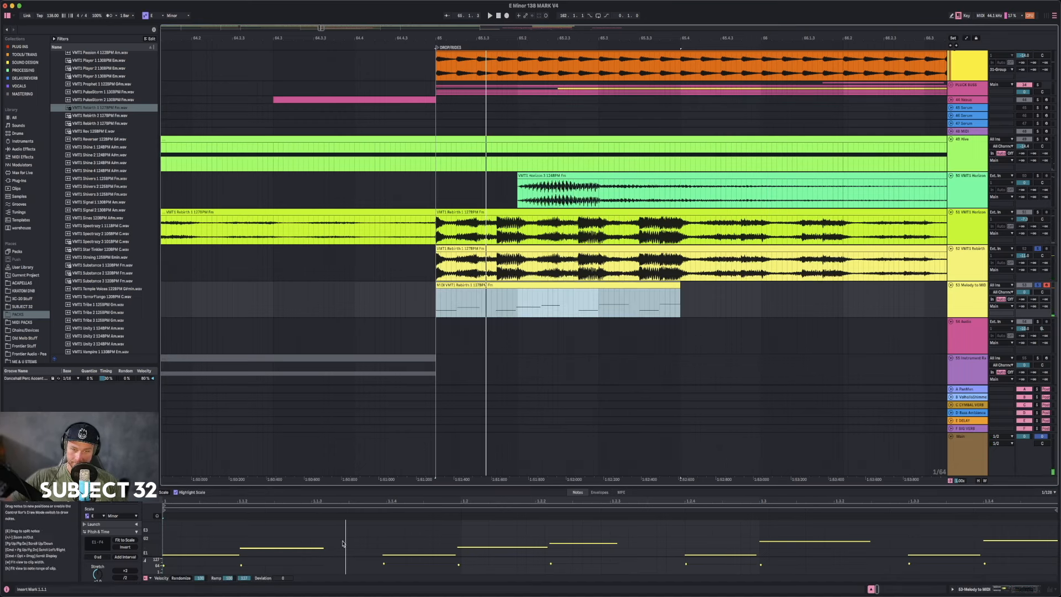
{"action": "left_click", "coordinate": [203, 530]}
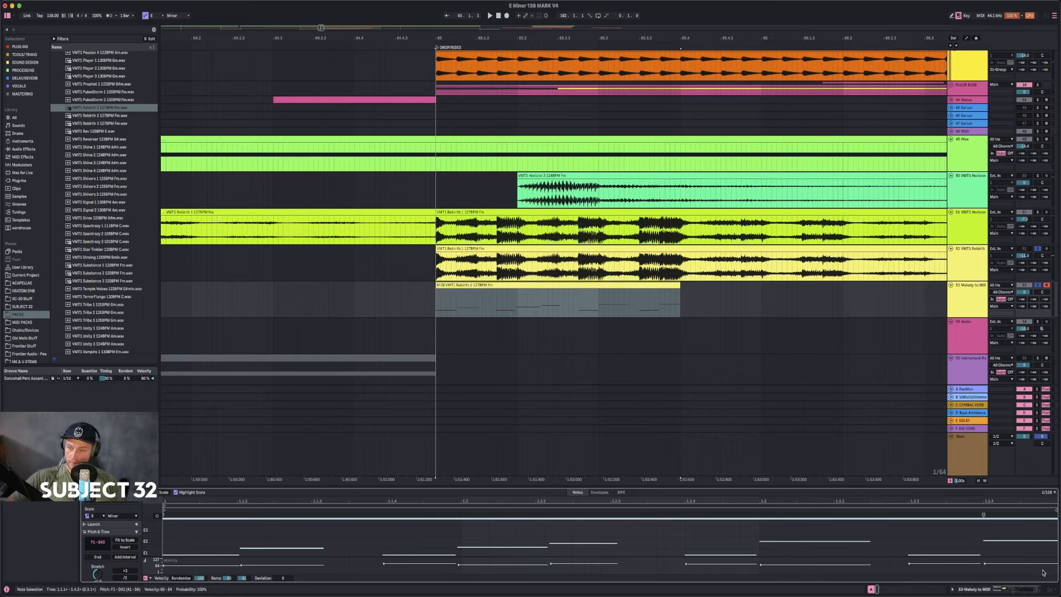
{"action": "right_click", "coordinate": [842, 513]}
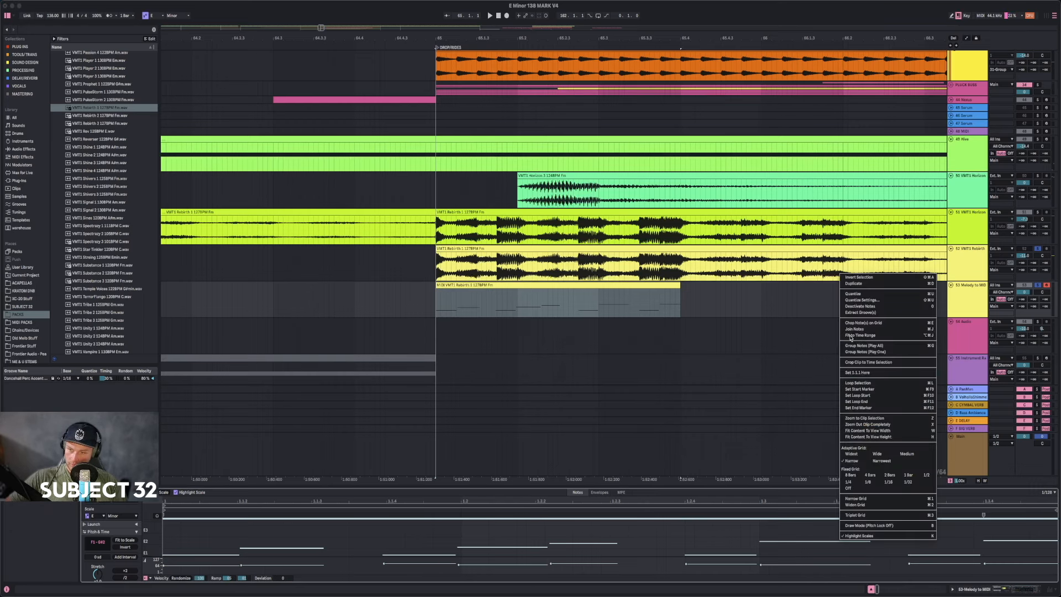
{"action": "left_click", "coordinate": [852, 294]}
{"action": "key", "text": "space"}
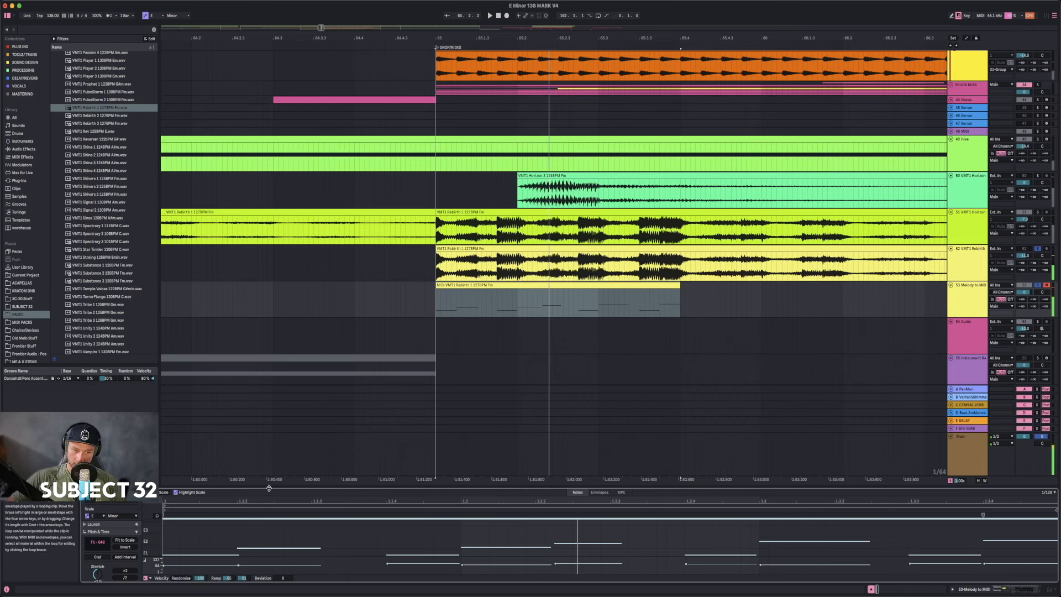
- Enlarge the note editor, trim the opening F1 note to end at 1.1.2, and replace the second note with a copy raised to C2
{"action": "left_click_drag", "start_coordinate": [292, 493], "coordinate": [291, 323]}
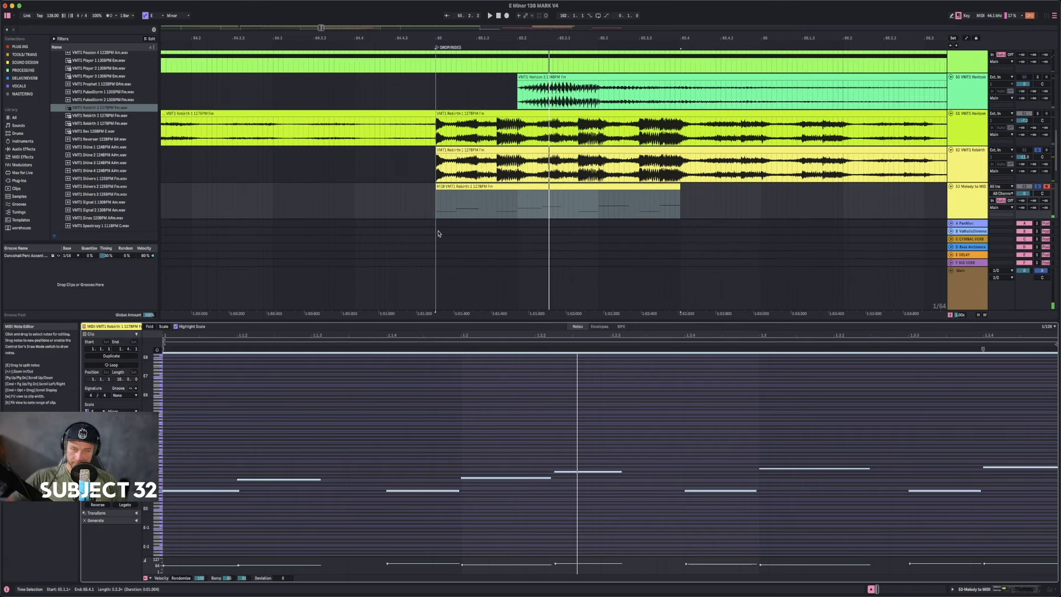
{"action": "scroll", "coordinate": [463, 92], "scroll_direction": "down", "scroll_amount": 3}
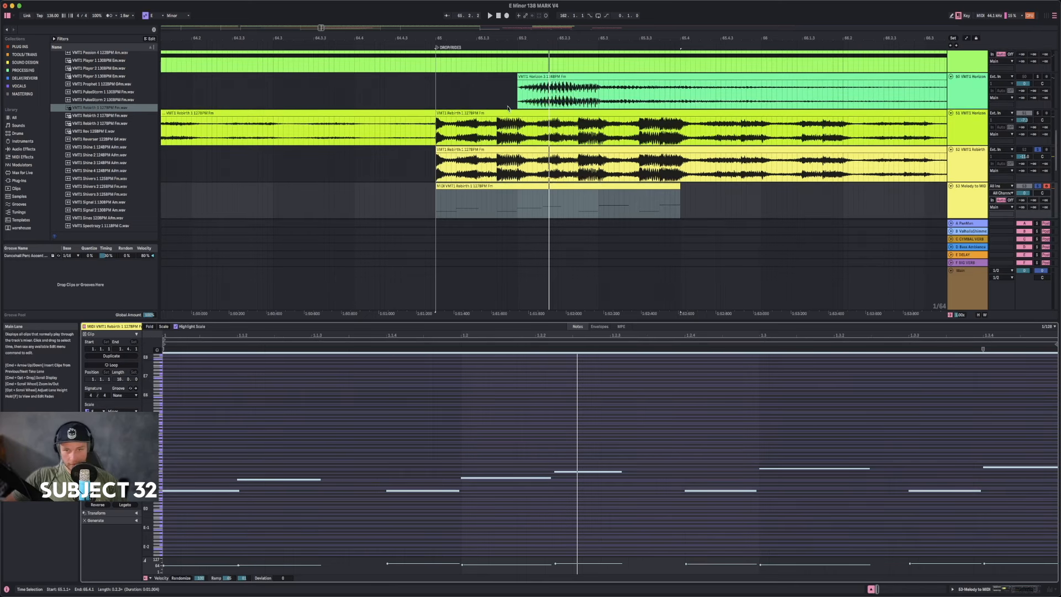
{"action": "left_click_drag", "start_coordinate": [479, 40], "coordinate": [479, 66]}
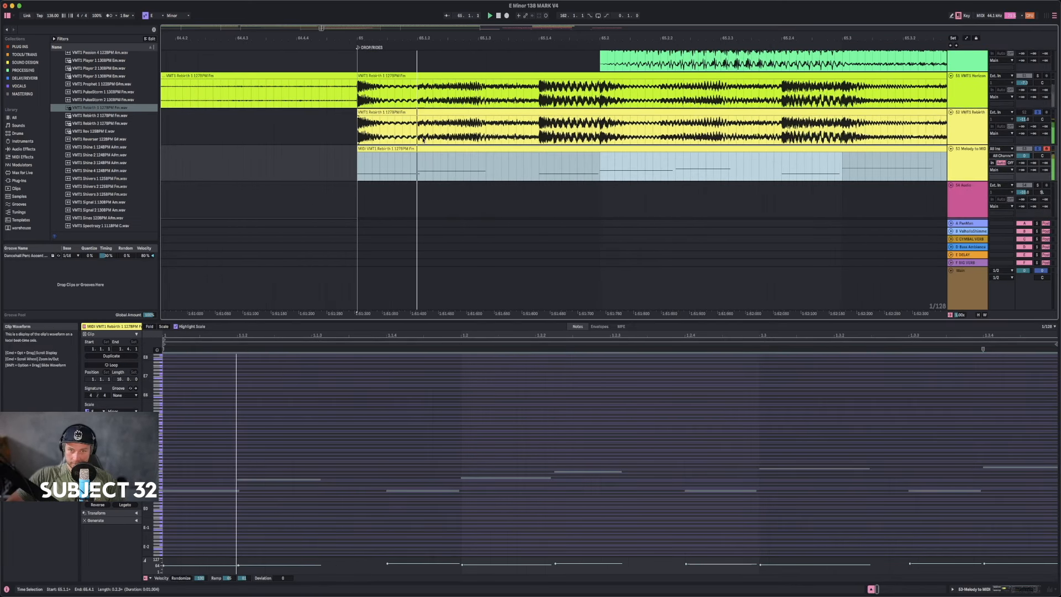
{"action": "key", "text": "space"}
{"action": "left_click", "coordinate": [223, 490]}
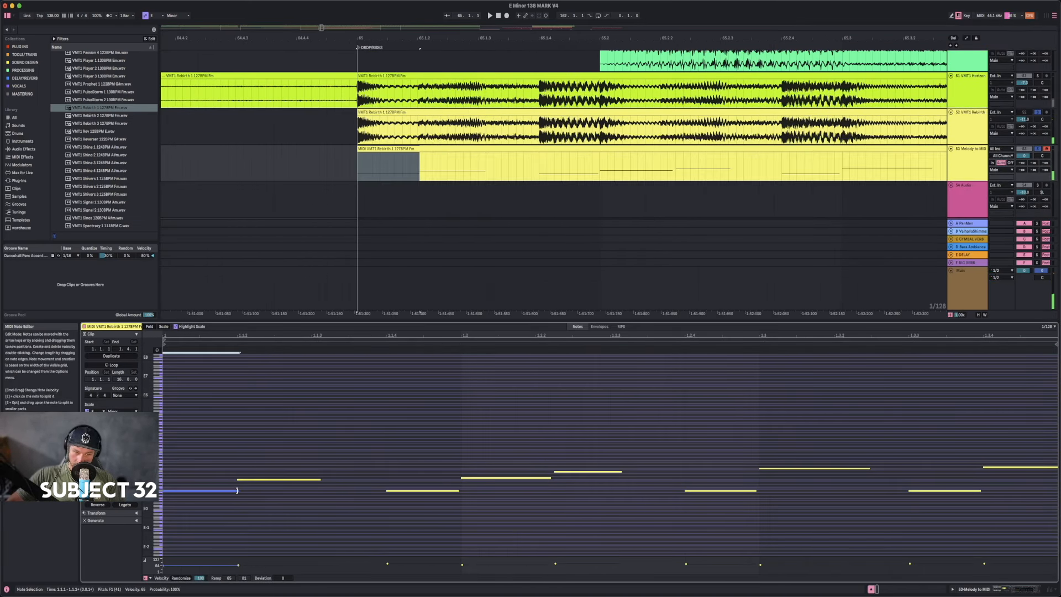
{"action": "left_click_drag", "start_coordinate": [238, 494], "coordinate": [236, 492]}
{"action": "key", "text": "super+d"}
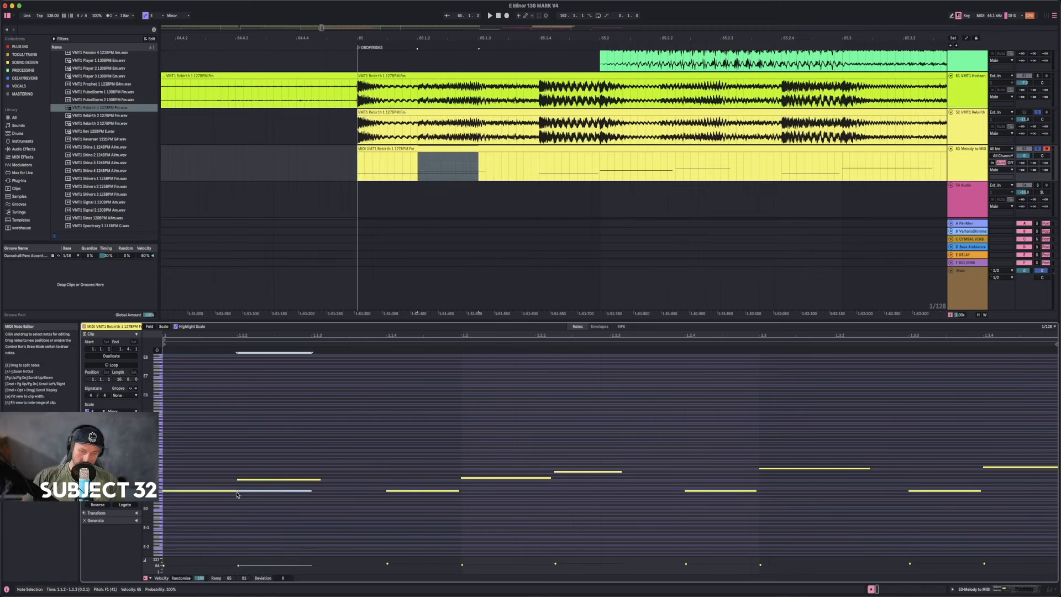
{"action": "key", "text": "Up"}
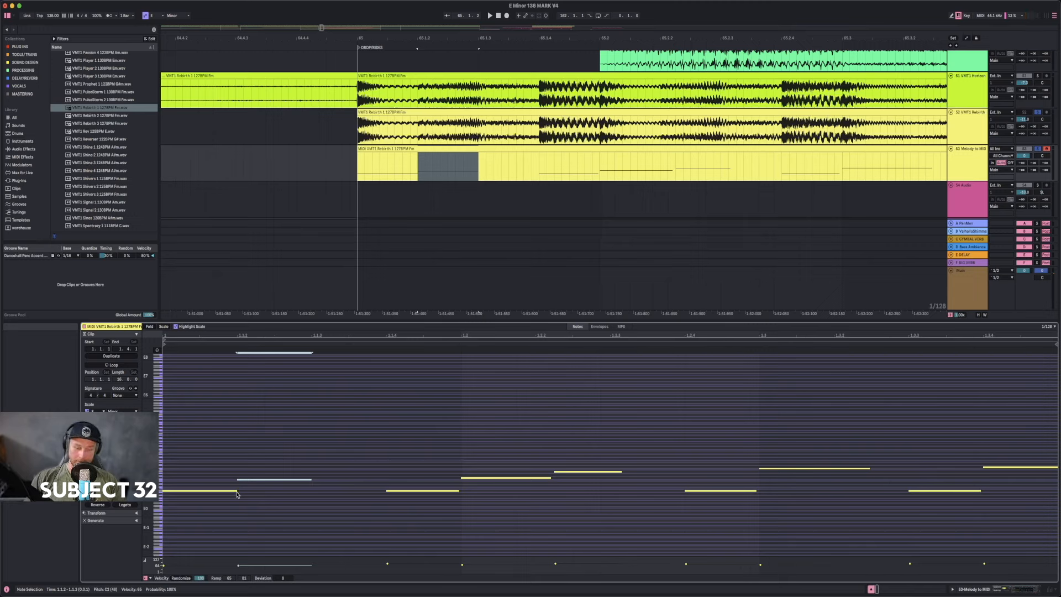
{"action": "key", "text": "super+d"}
{"action": "key", "text": "Down"}
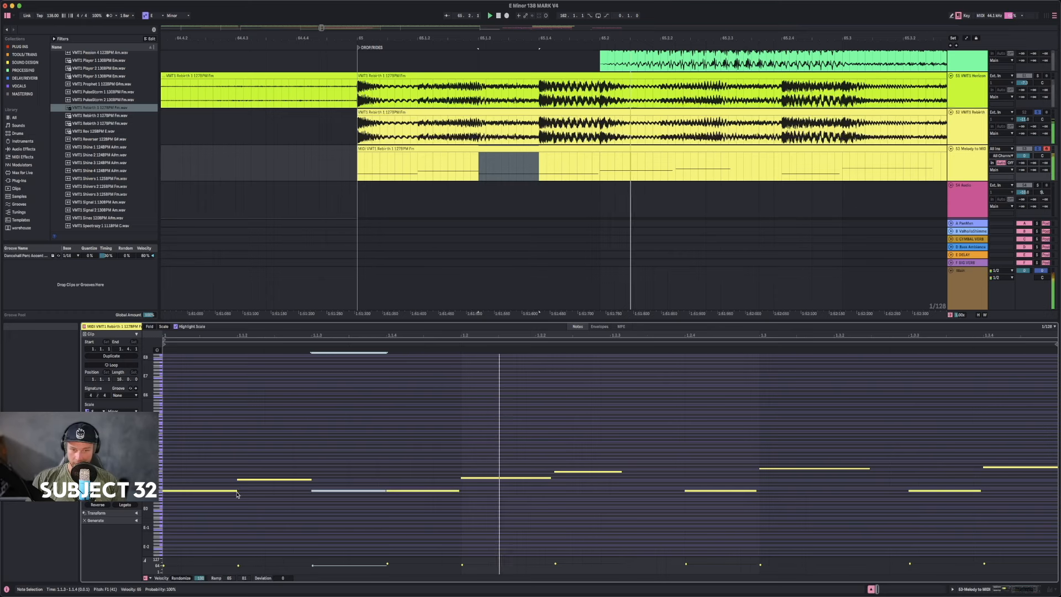
{"action": "key", "text": "Delete"}
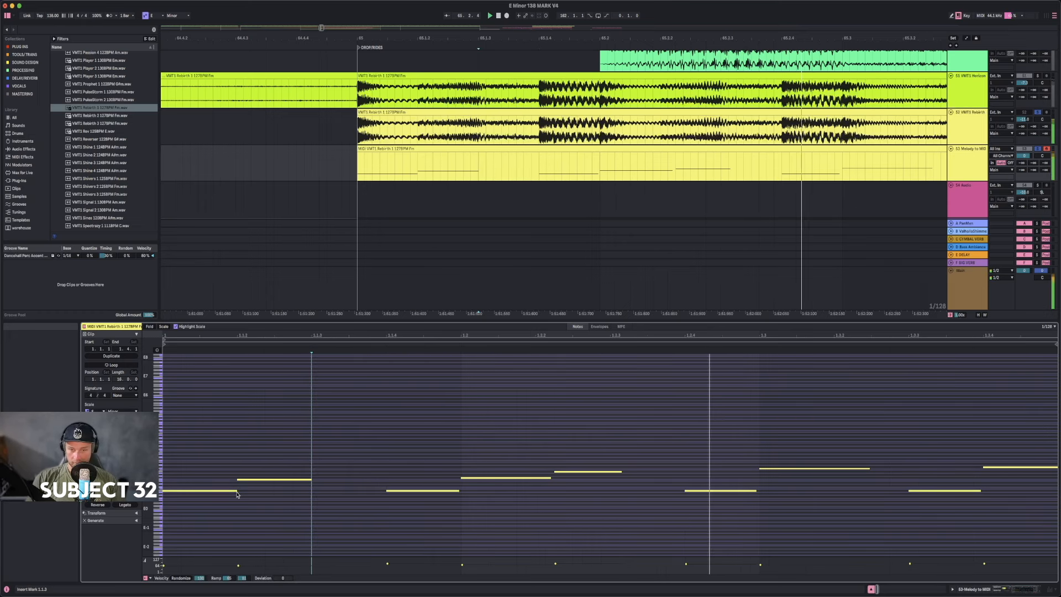
- Extend the 1.1.4 note to 1.2, trim the 1.2 note to one sixteenth, and place the following sixteenth note at 1.2.2
{"action": "left_click", "coordinate": [459, 491]}
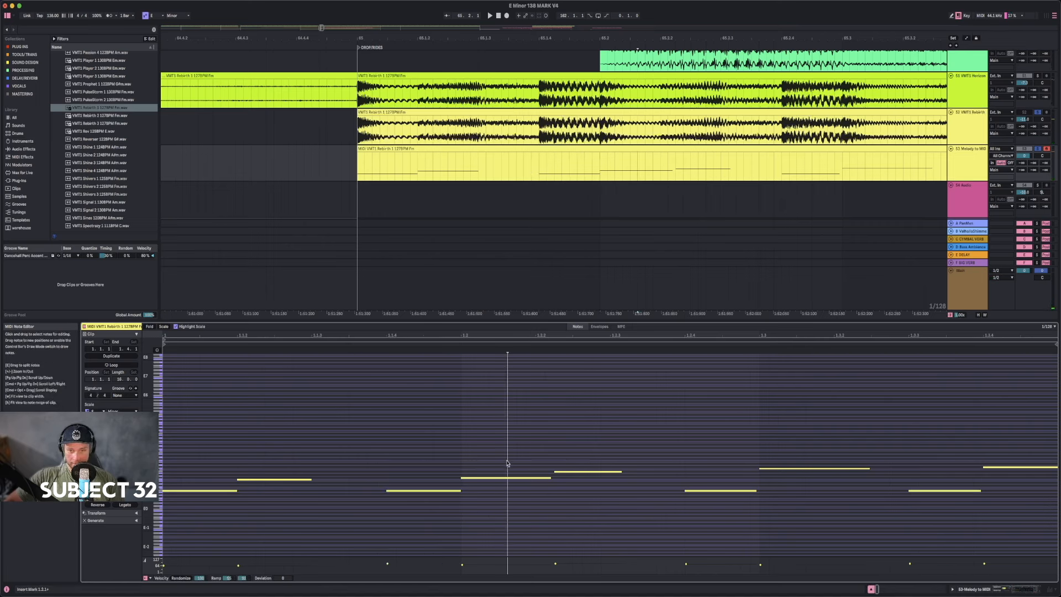
{"action": "left_click", "coordinate": [516, 478]}
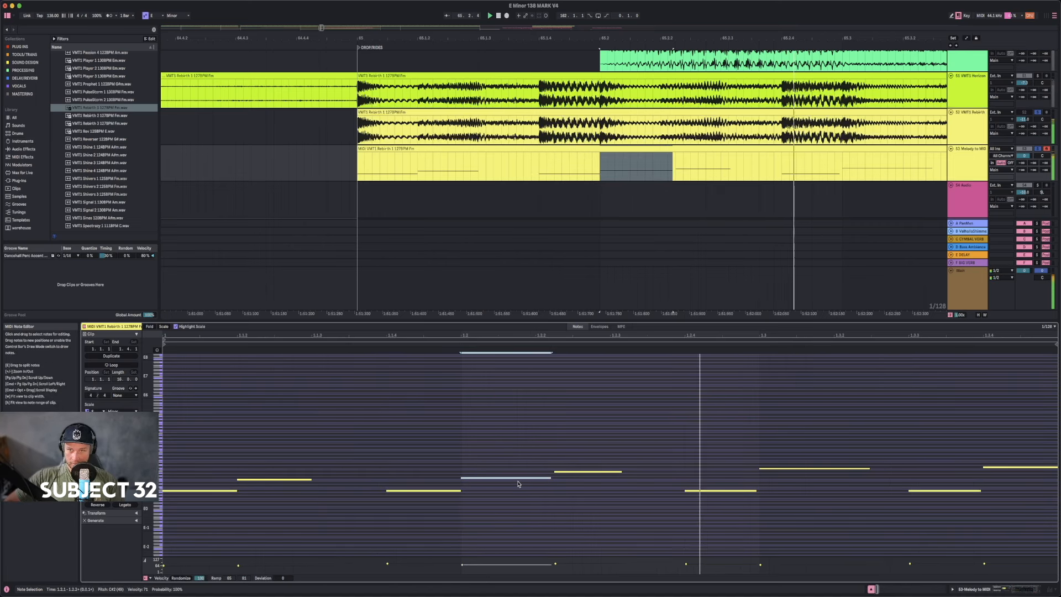
{"action": "left_click_drag", "start_coordinate": [551, 476], "coordinate": [578, 503]}
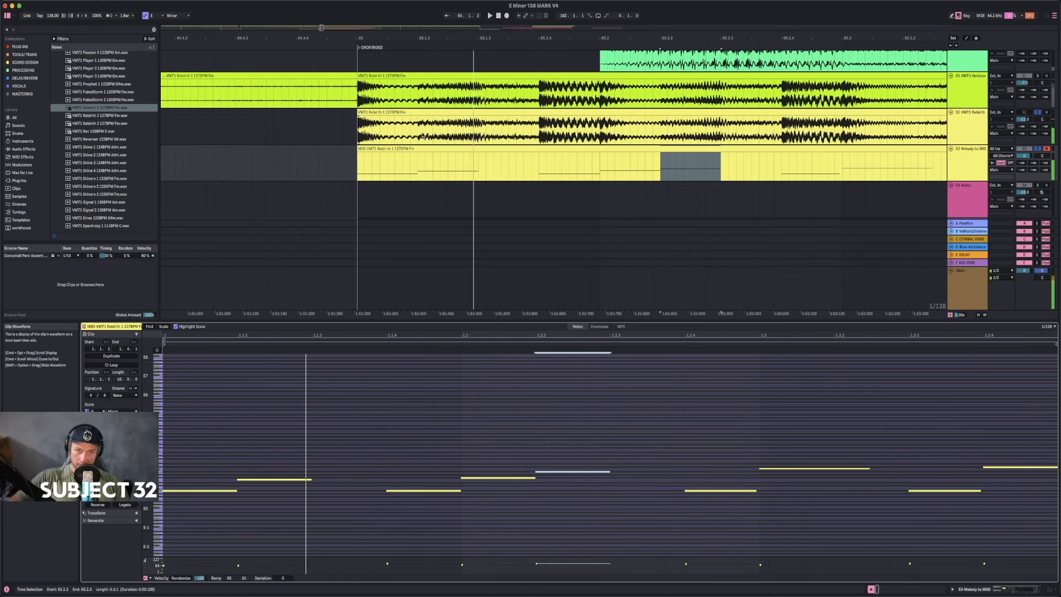
- Examine the Rebirth 1 audio waveform around 65.1.3 and 65.1.4 and replay the phrase from 65.1.1
{"action": "left_click", "coordinate": [486, 130]}
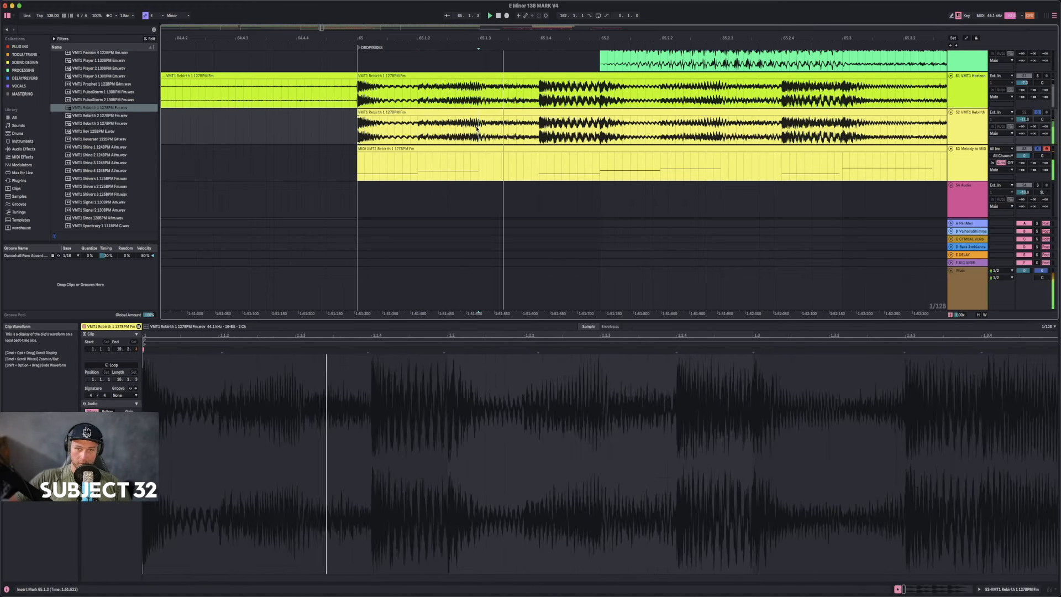
{"action": "left_click", "coordinate": [539, 130]}
{"action": "left_click_drag", "start_coordinate": [634, 37], "coordinate": [557, 38]}
{"action": "key", "text": "space"}
{"action": "key", "text": "space"}
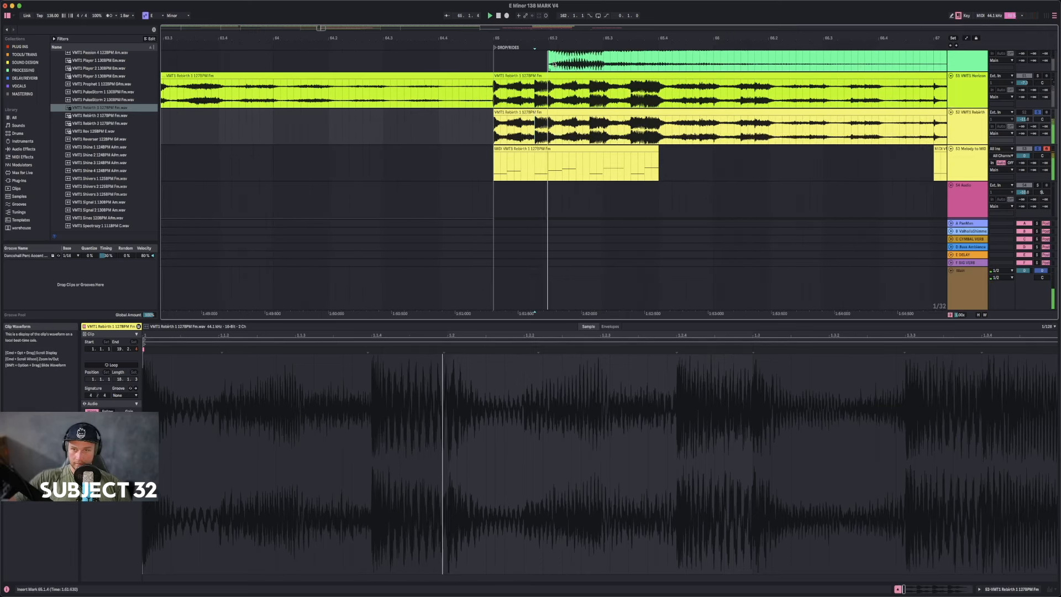
{"action": "key", "text": "space"}
- Trim the MIDI clip's 1.3.1 note to one sixteenth and extend the 1.3.3 note to 1.3.4, checking by playback
{"action": "left_click", "coordinate": [600, 148]}
{"action": "key", "text": "space"}
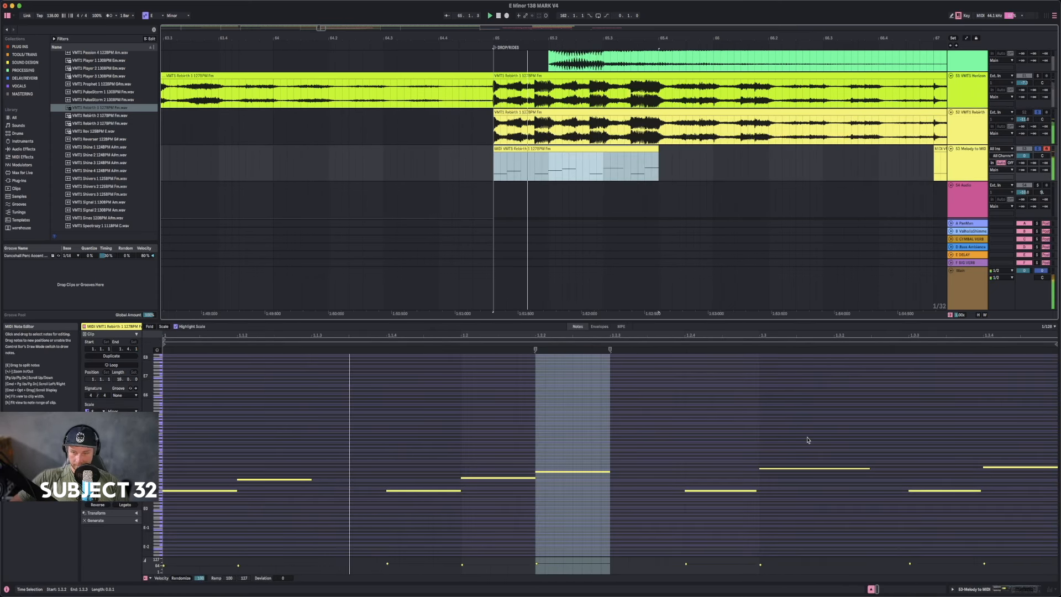
{"action": "left_click", "coordinate": [868, 469]}
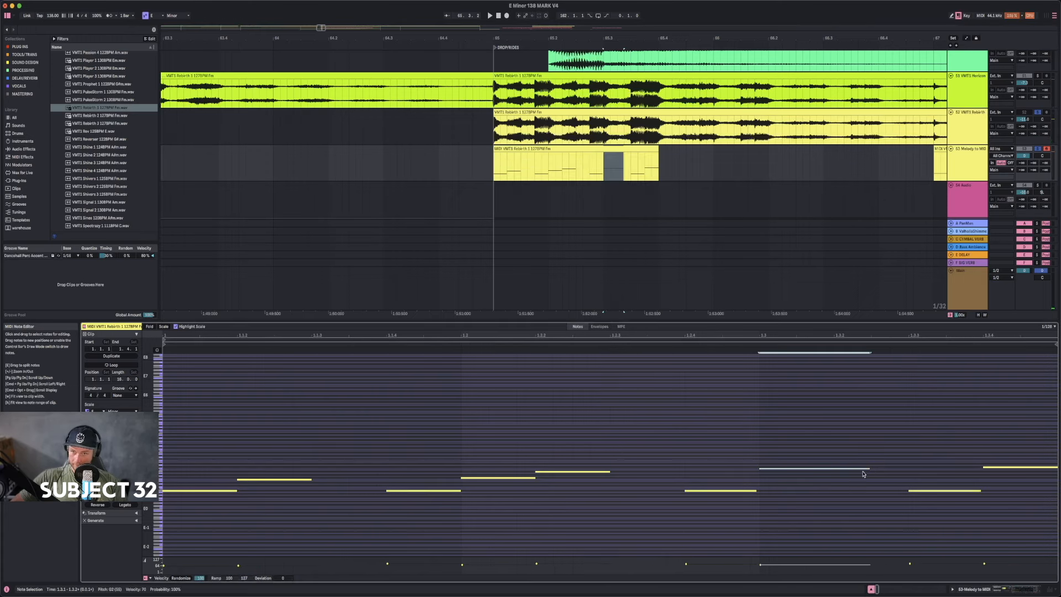
{"action": "left_click_drag", "start_coordinate": [867, 469], "coordinate": [839, 467]}
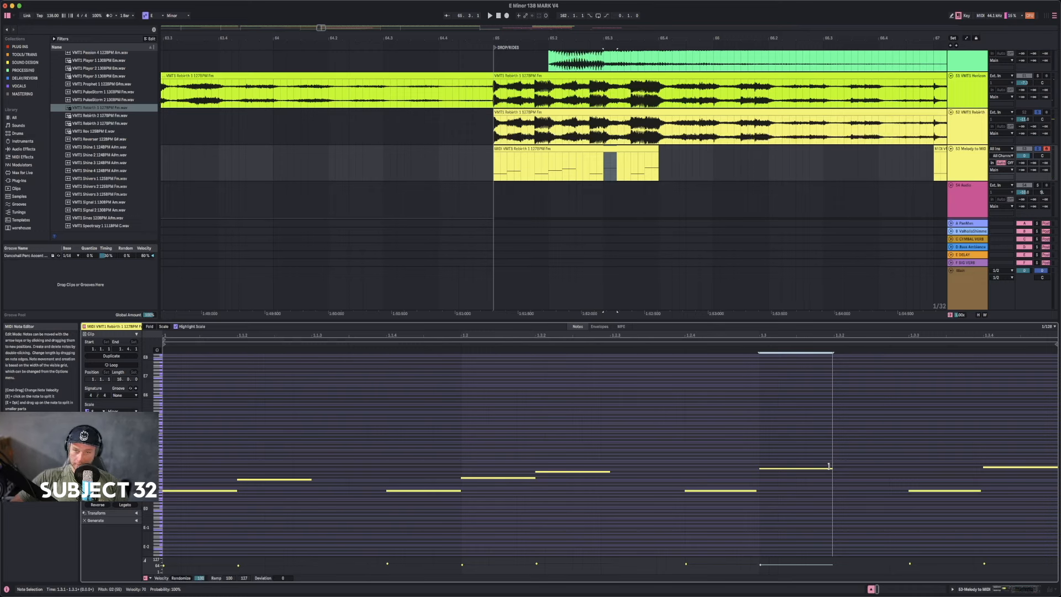
{"action": "key", "text": "space"}
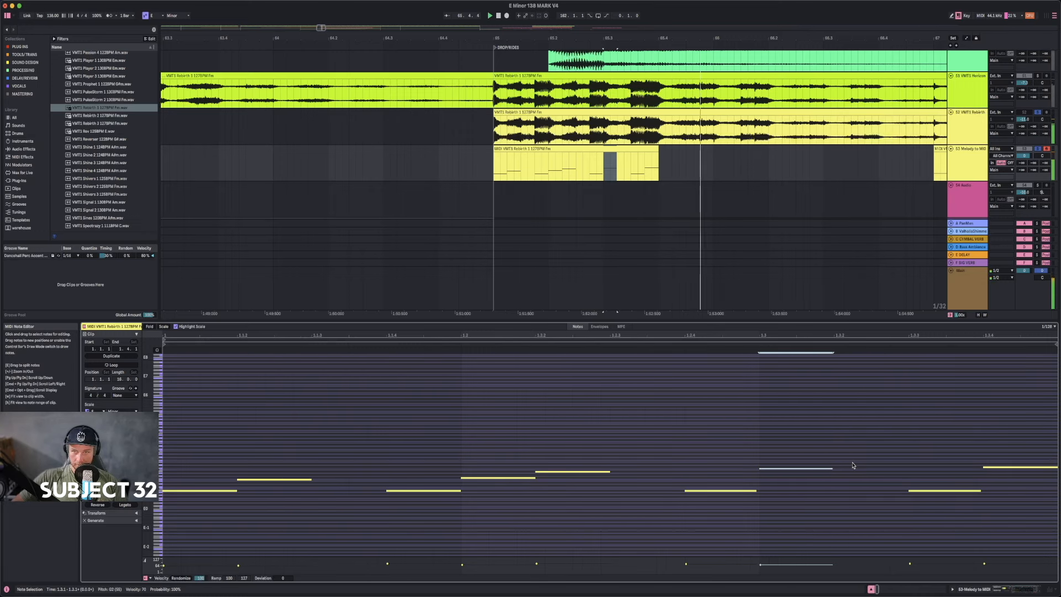
{"action": "left_click", "coordinate": [956, 491]}
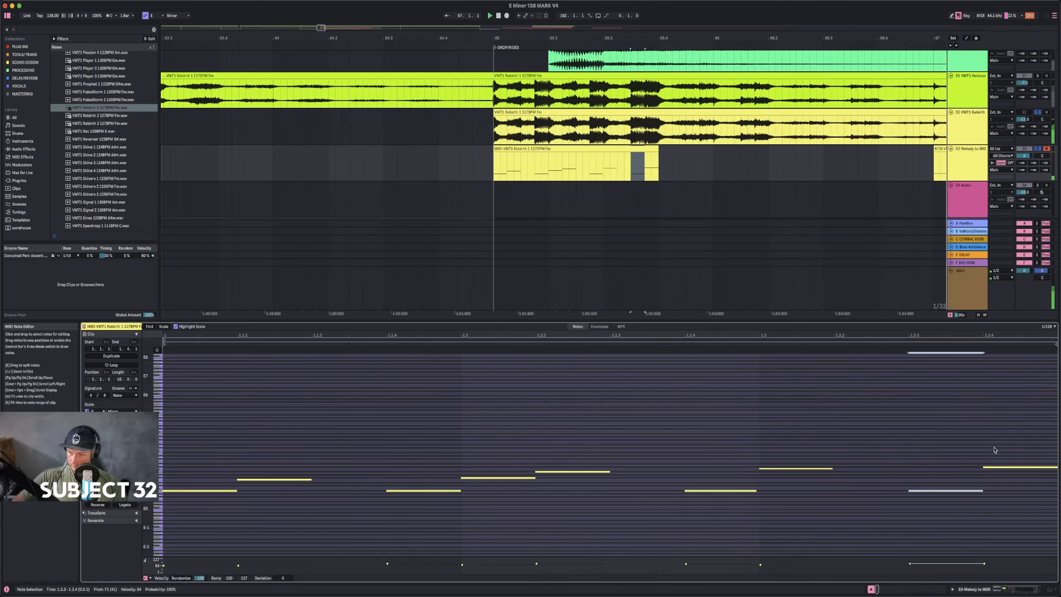
{"action": "left_click", "coordinate": [1002, 467]}
{"action": "key", "text": "space"}
- Delete the Melody to MIDI material between 67.1.1 and 69.1.1
{"action": "left_click_drag", "start_coordinate": [763, 41], "coordinate": [570, 10]}
{"action": "left_click", "coordinate": [621, 150]}
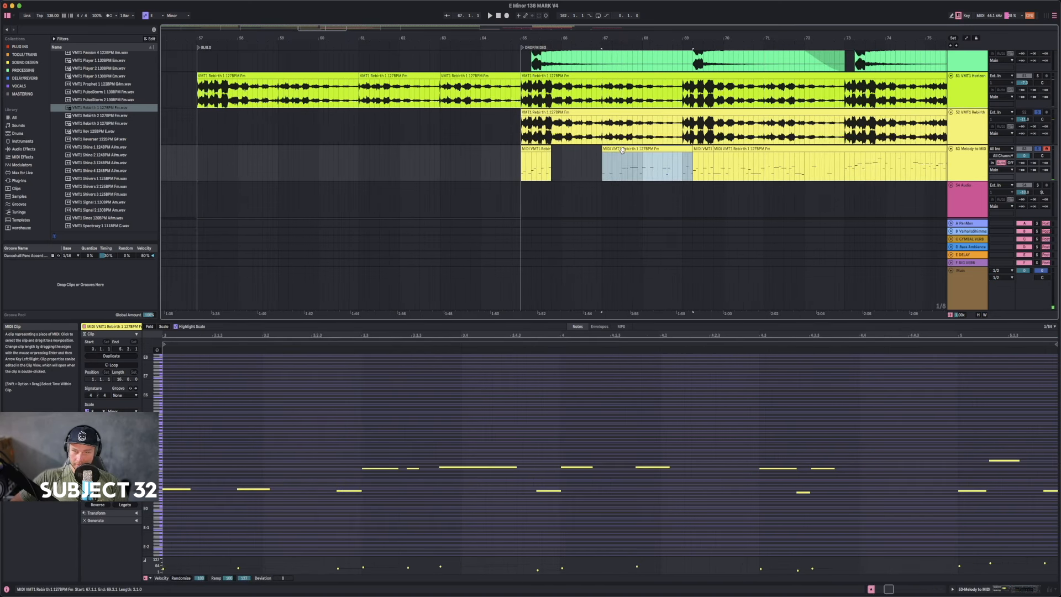
{"action": "left_click_drag", "start_coordinate": [683, 165], "coordinate": [613, 158]}
{"action": "key", "text": "Delete"}
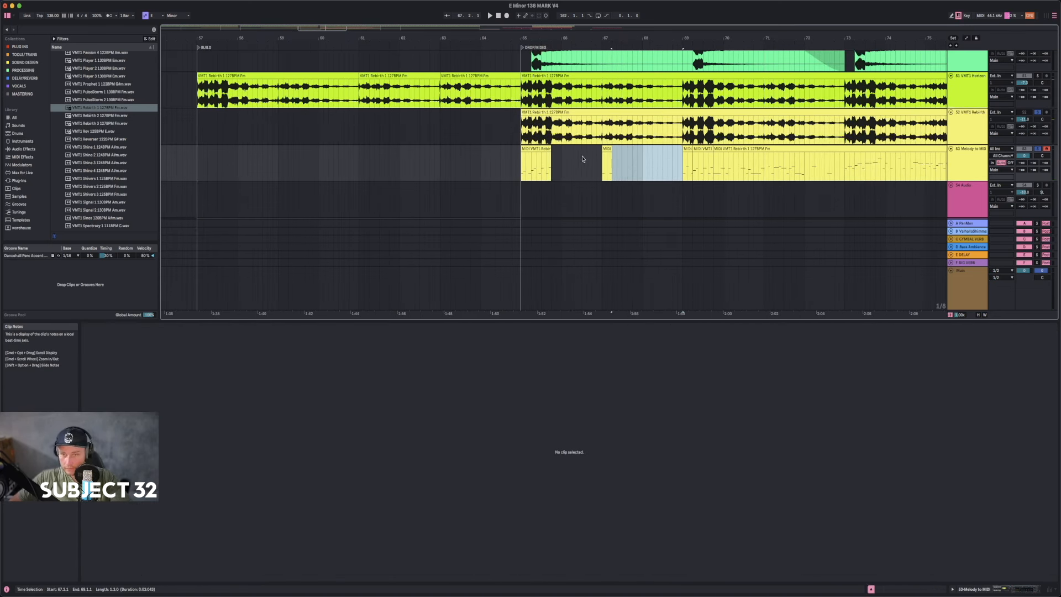
{"action": "left_click", "coordinate": [607, 164]}
{"action": "key", "text": "Delete"}
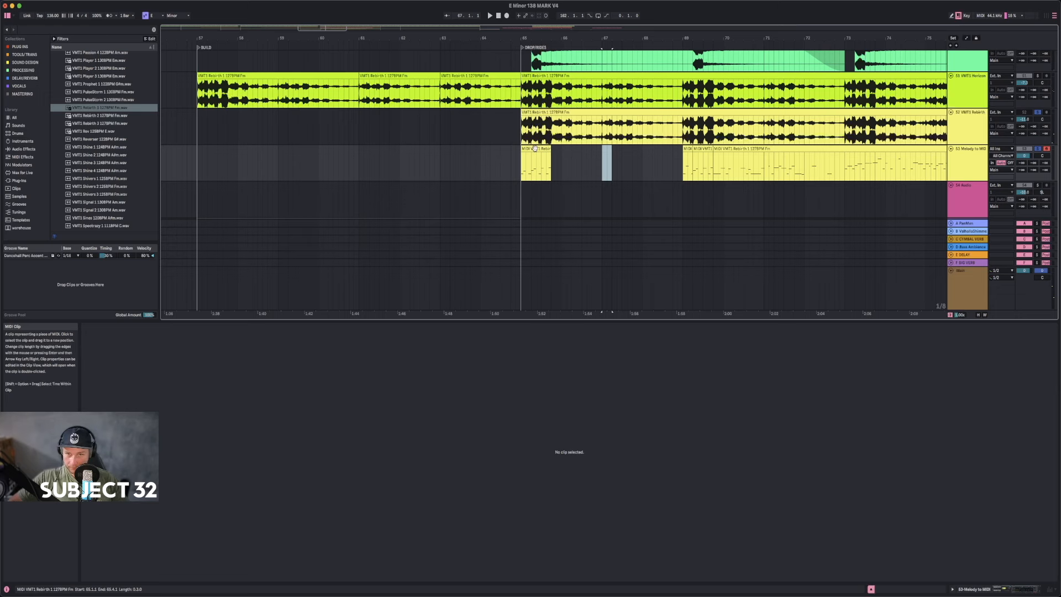
- Copy the cleaned MIDI clip from 65.1.1 to 67.1.1 and play both phrases from 65.1.1
{"action": "left_click_drag", "start_coordinate": [535, 148], "coordinate": [615, 160]}
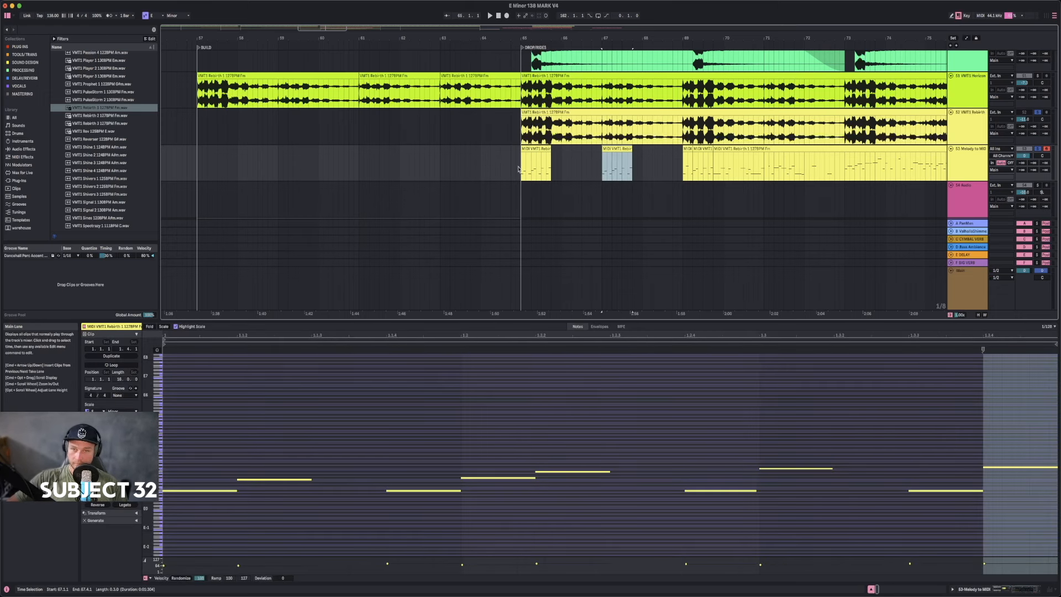
{"action": "key", "text": "space"}
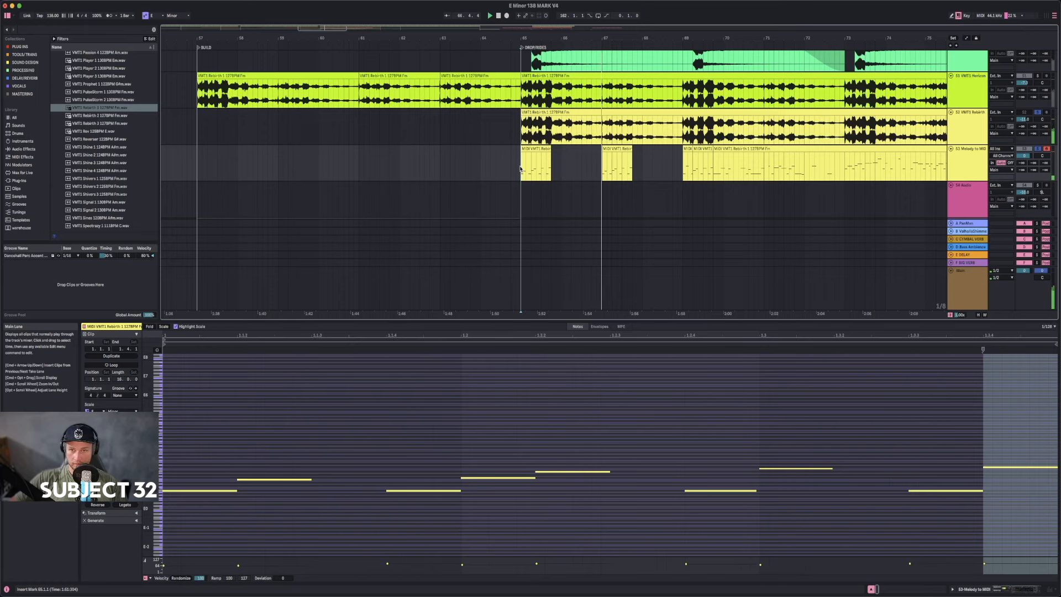
{"action": "left_click_drag", "start_coordinate": [687, 36], "coordinate": [460, 40]}
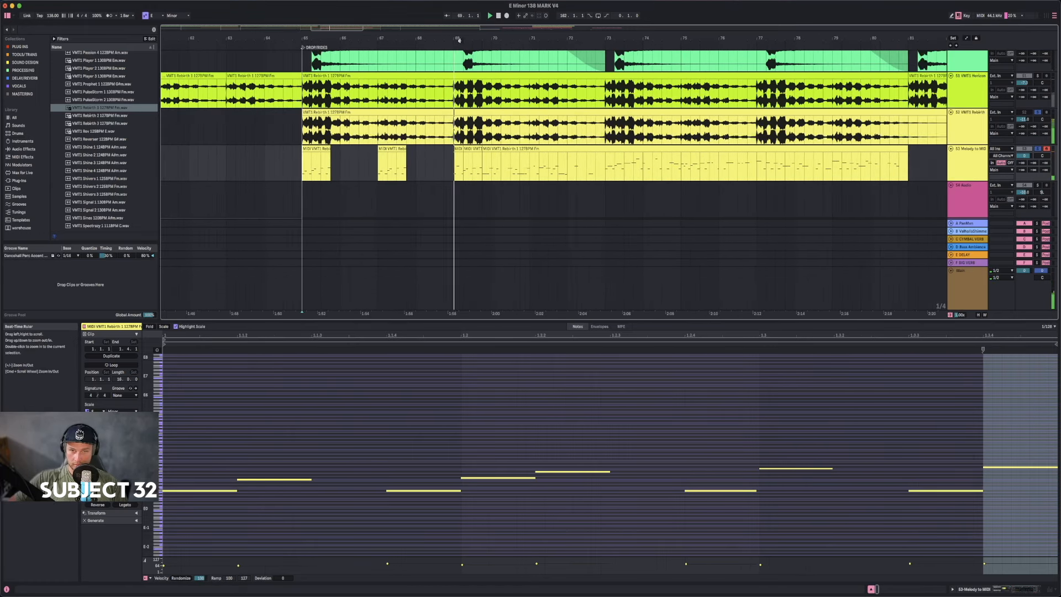
- Copy the opening sixteenth of the MIDI clip at 67.1.1, paste it at 69.1.1 and play from there
{"action": "left_click", "coordinate": [454, 169]}
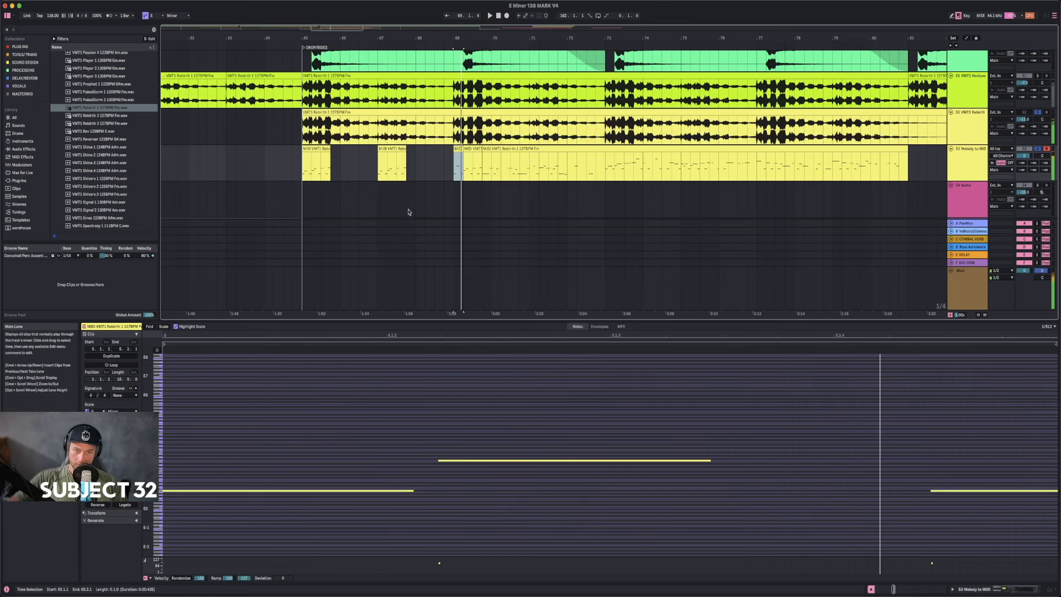
{"action": "scroll", "coordinate": [385, 193], "scroll_direction": "up", "scroll_amount": 5}
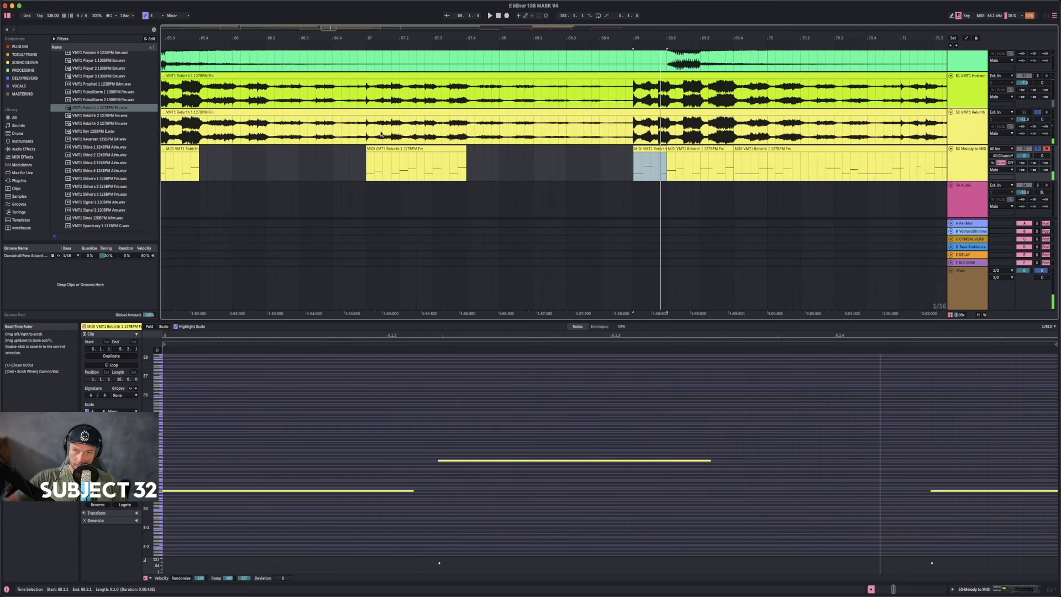
{"action": "left_click", "coordinate": [375, 176]}
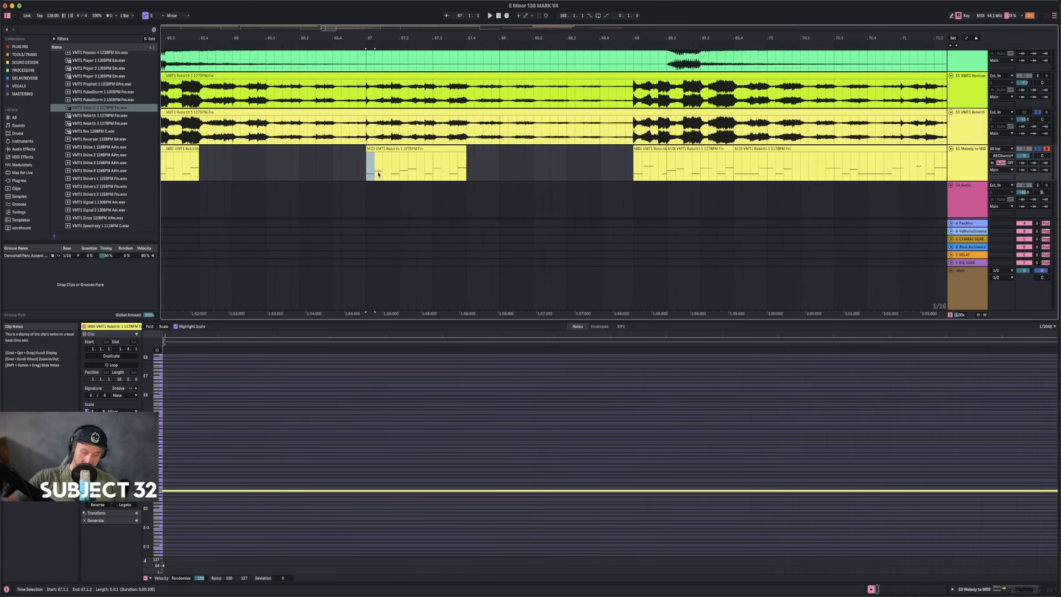
{"action": "left_click", "coordinate": [633, 175]}
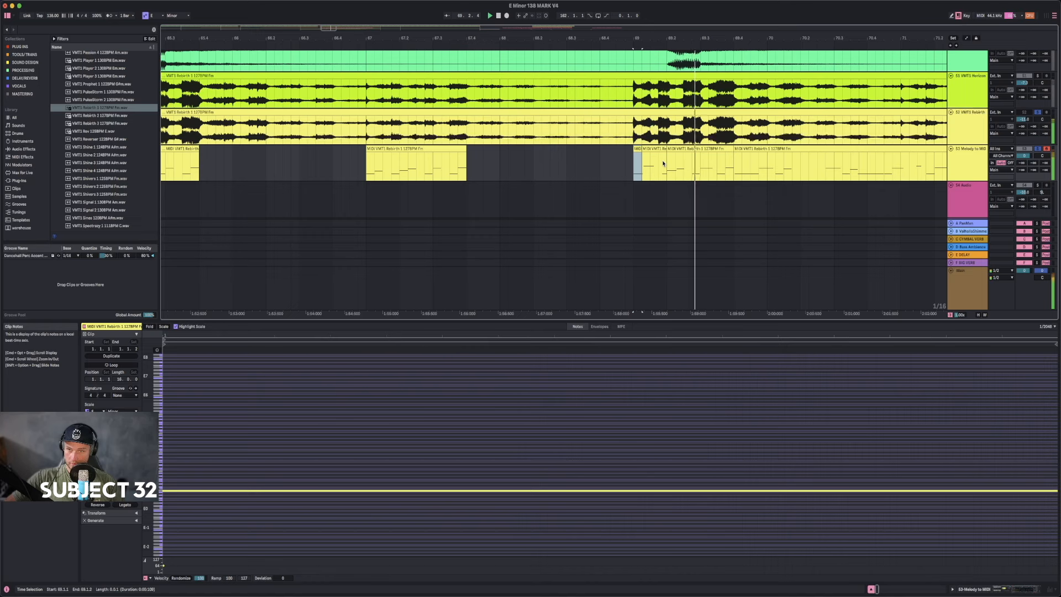
- Delete the Melody to MIDI material from 69.4.1 onward
{"action": "left_click", "coordinate": [743, 149]}
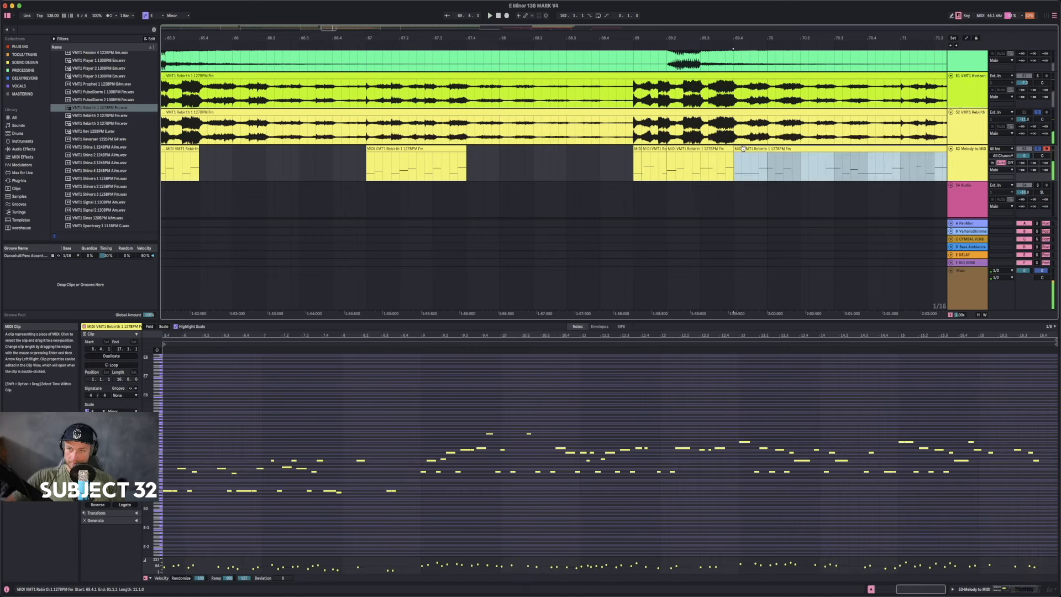
{"action": "key", "text": "Delete"}
- Try extending the MIDI clip that starts at 69.1.2 to 70.1.1 and audition it
{"action": "left_click_drag", "start_coordinate": [665, 150], "coordinate": [768, 149]}
{"action": "key", "text": "space"}
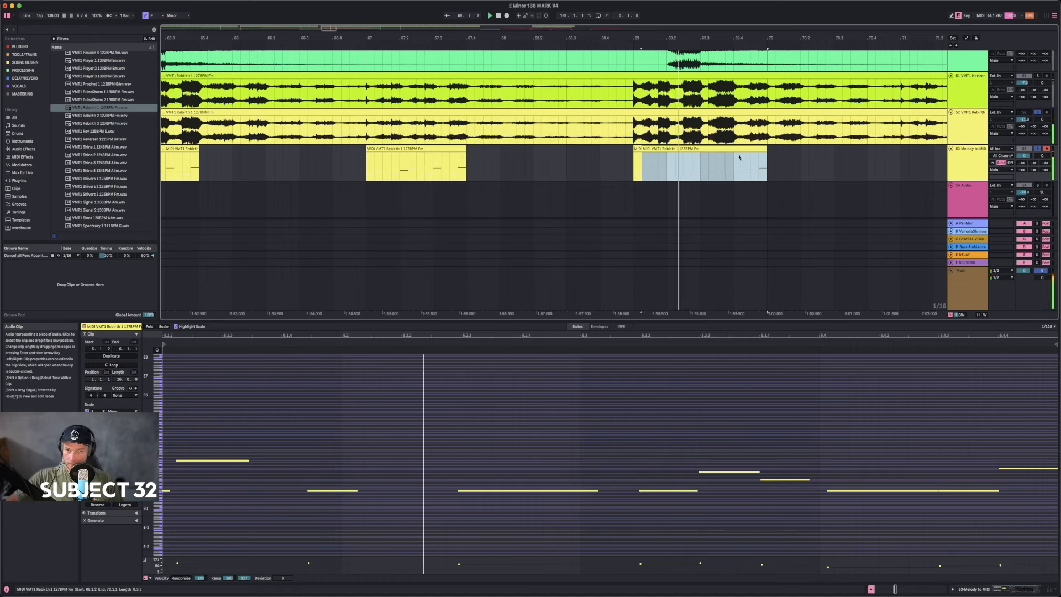
{"action": "key", "text": "super+z"}
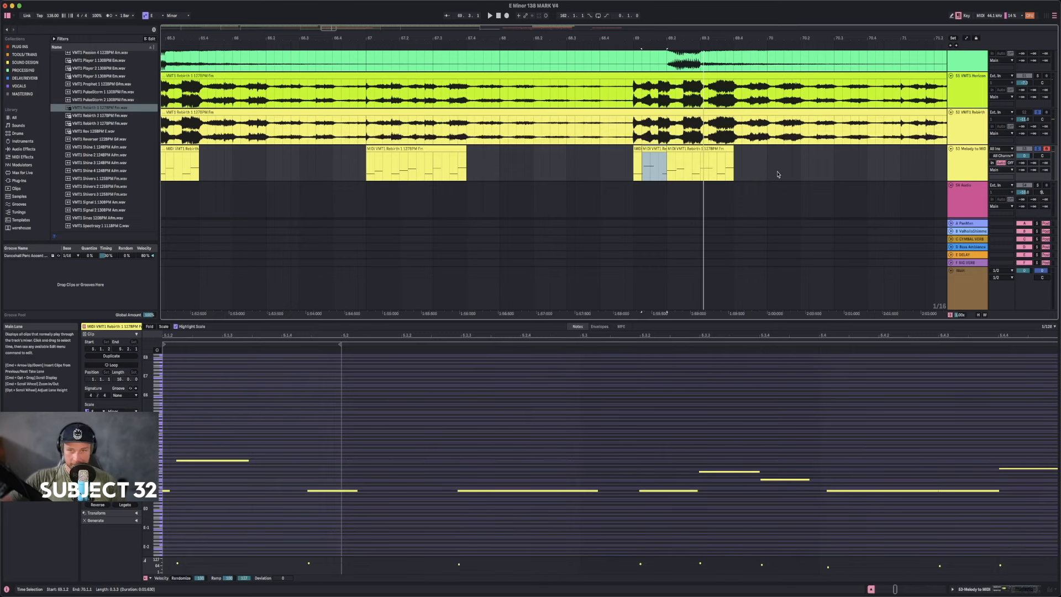
- Play the Melody to MIDI phrase from 69.1.1
{"action": "left_click", "coordinate": [633, 173]}
{"action": "key", "text": "space"}
{"action": "left_click_drag", "start_coordinate": [612, 38], "coordinate": [529, 7]}
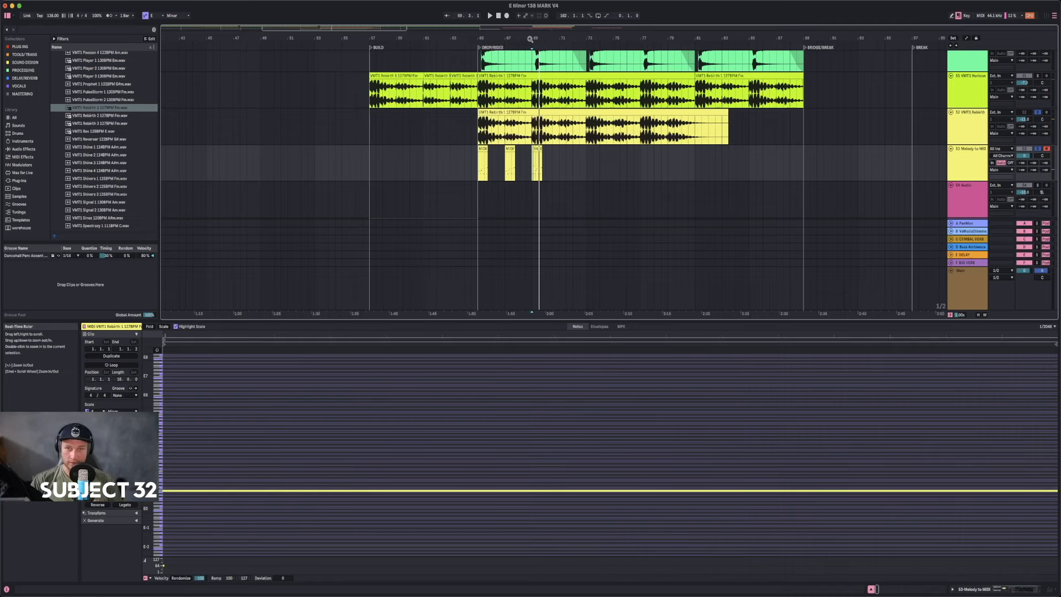
- Deactivate the Melody to MIDI track and enlarge the arrangement area to bring more of the project's tracks into view
{"action": "left_click", "coordinate": [1024, 148]}
{"action": "left_click_drag", "start_coordinate": [498, 38], "coordinate": [492, 27]}
{"action": "scroll", "coordinate": [551, 286], "scroll_direction": "up", "scroll_amount": 8}
{"action": "scroll", "coordinate": [551, 286], "scroll_direction": "down", "scroll_amount": 10}
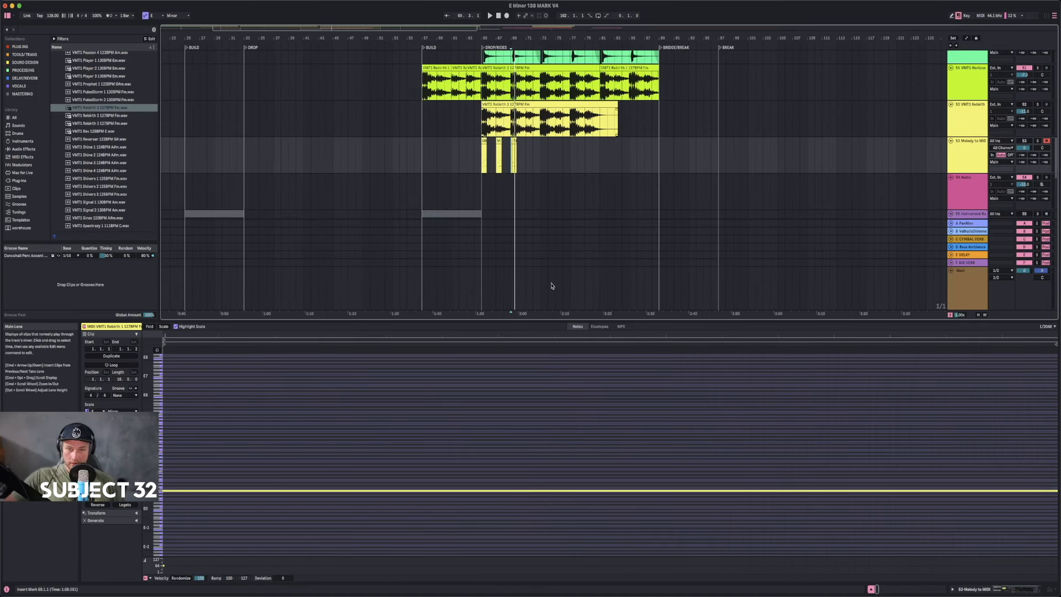
{"action": "left_click_drag", "start_coordinate": [516, 319], "coordinate": [547, 502]}
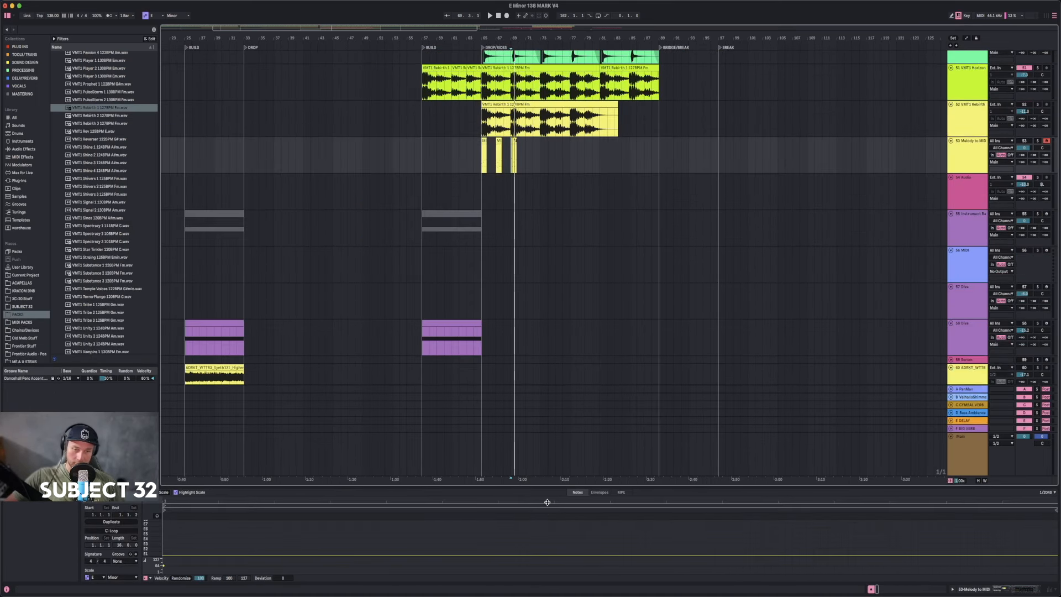
{"action": "scroll", "coordinate": [461, 109], "scroll_direction": "up", "scroll_amount": 3}
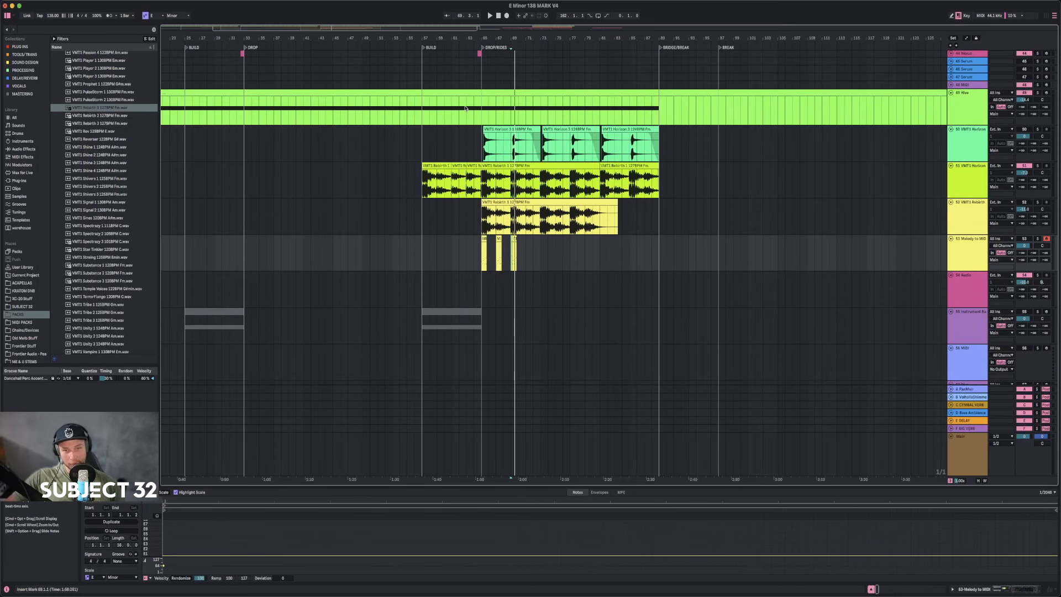
{"action": "scroll", "coordinate": [465, 108], "scroll_direction": "up", "scroll_amount": 2}
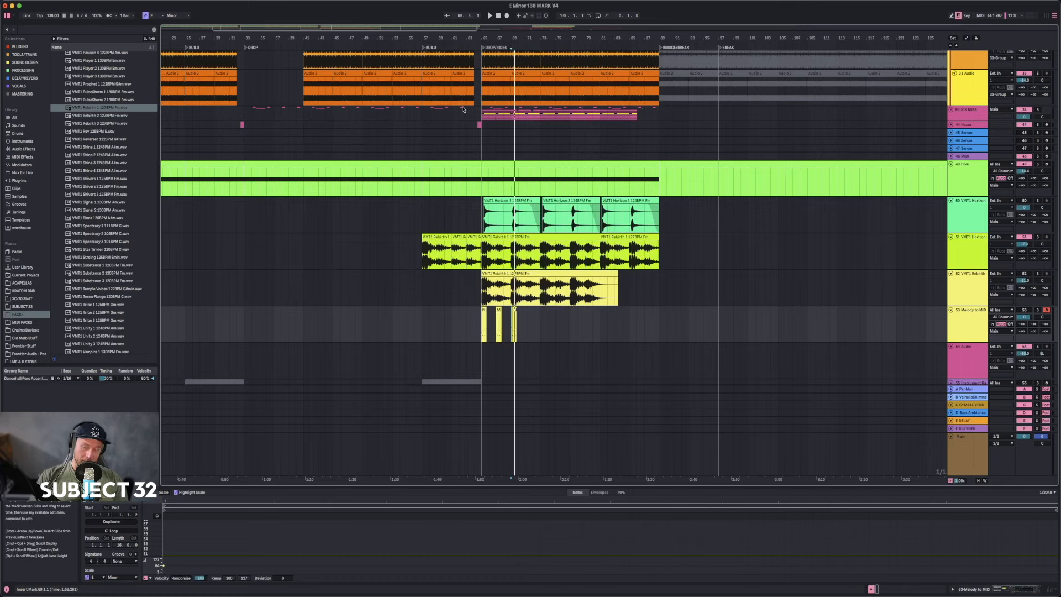
- Select the Rebirth 1 audio across the DROP/RIDES section on the VMT1 Horizon track, then place the insert marker at 49.1.1
{"action": "left_click_drag", "start_coordinate": [481, 252], "coordinate": [666, 260]}
{"action": "left_click_drag", "start_coordinate": [542, 37], "coordinate": [542, 10]}
{"action": "left_click", "coordinate": [284, 250]}
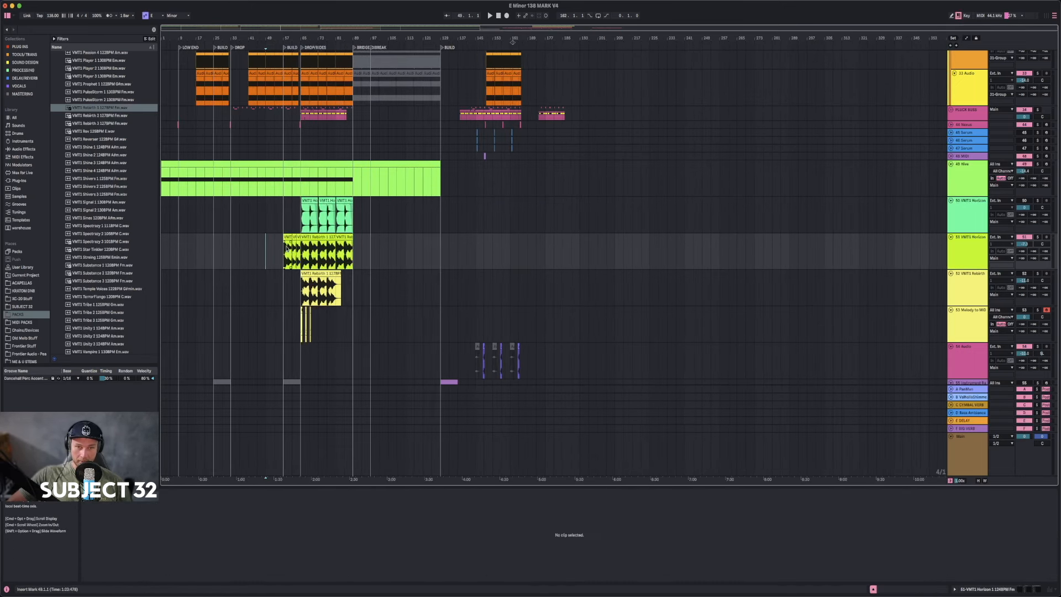